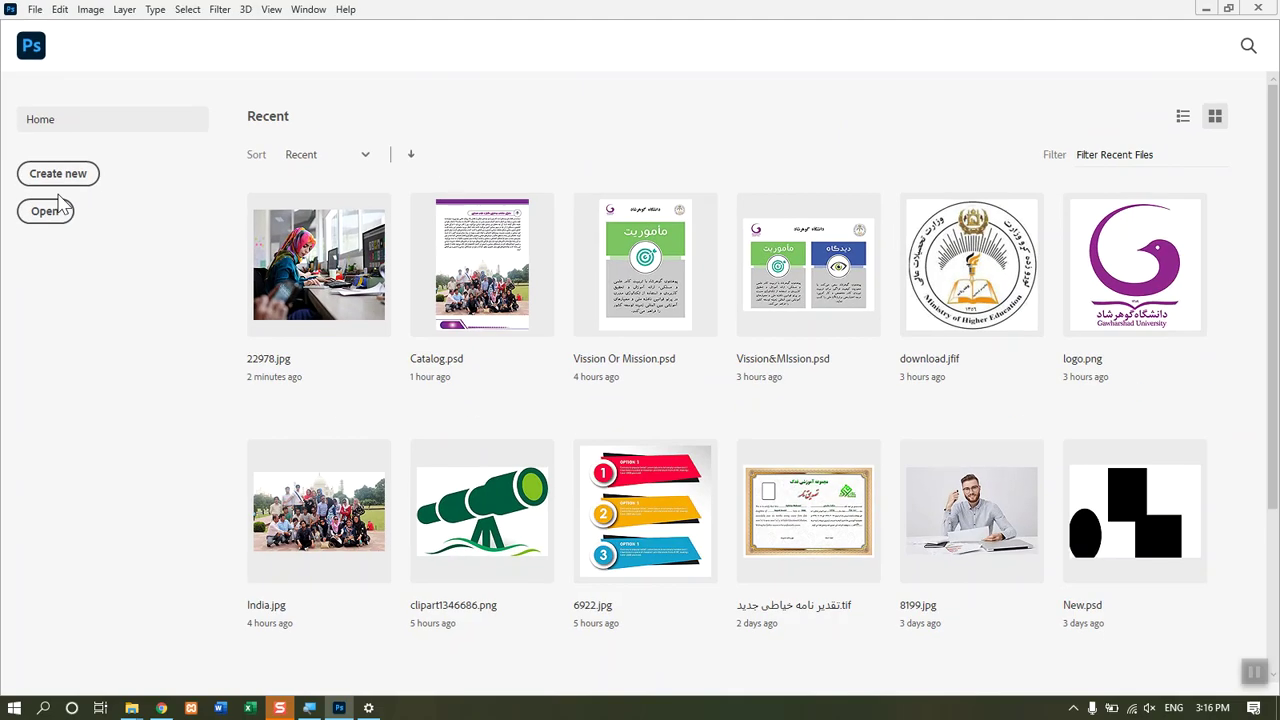
Step: Start a new document to bring up its preset settings
{"action": "left_click", "coordinate": [36, 9]}
{"action": "mouse_move", "coordinate": [60, 10]}
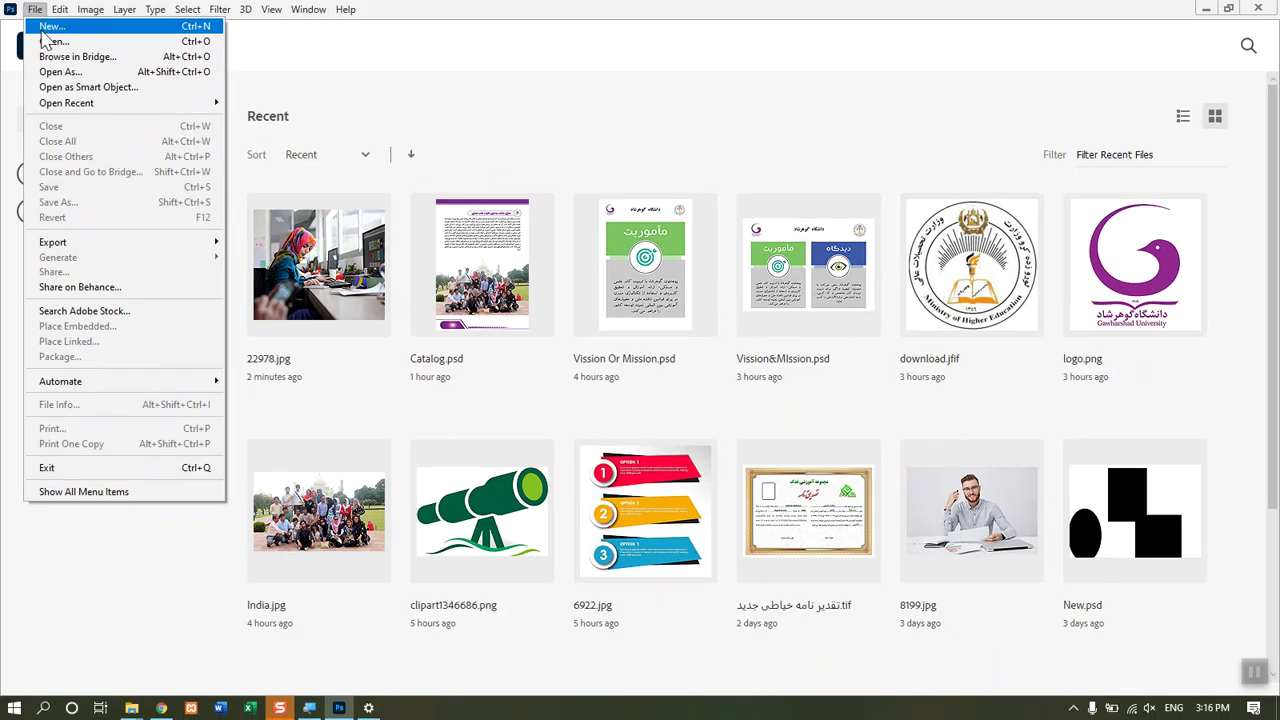
{"action": "left_click", "coordinate": [44, 28]}
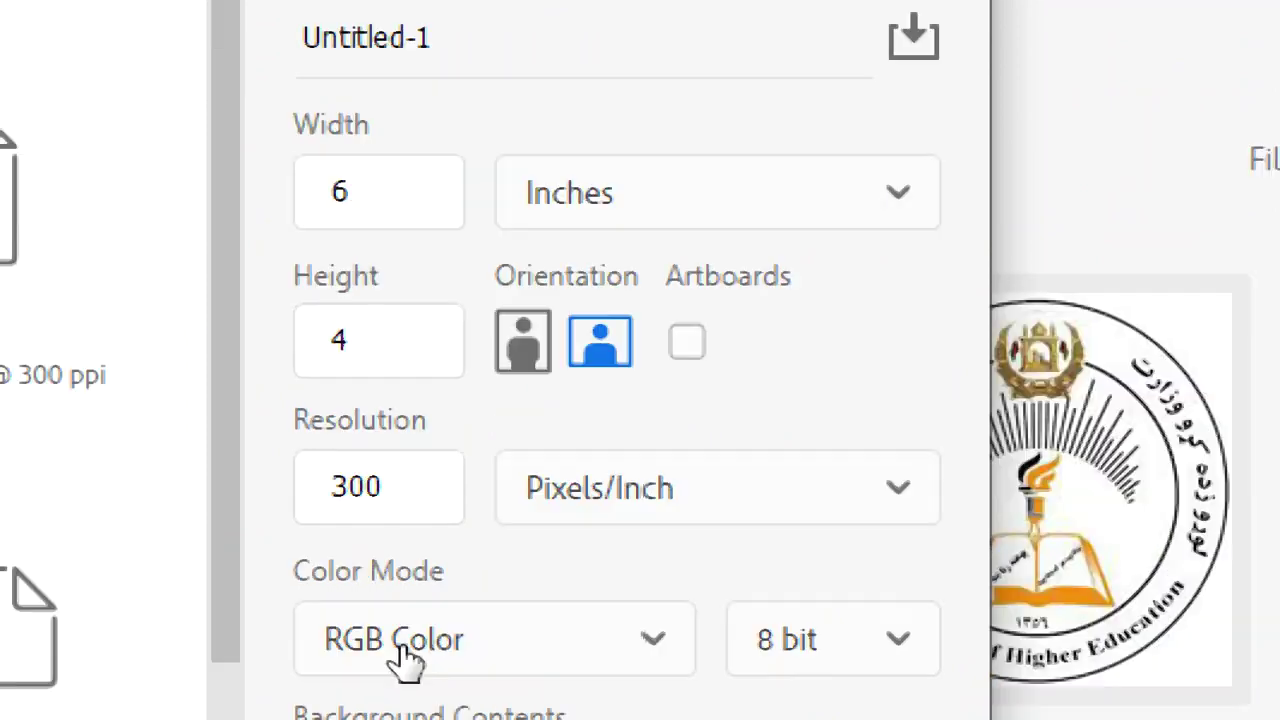
Step: Switch the new document's resolution unit to Pixels/Centimeter and set the resolution to 300
{"action": "left_click", "coordinate": [412, 613]}
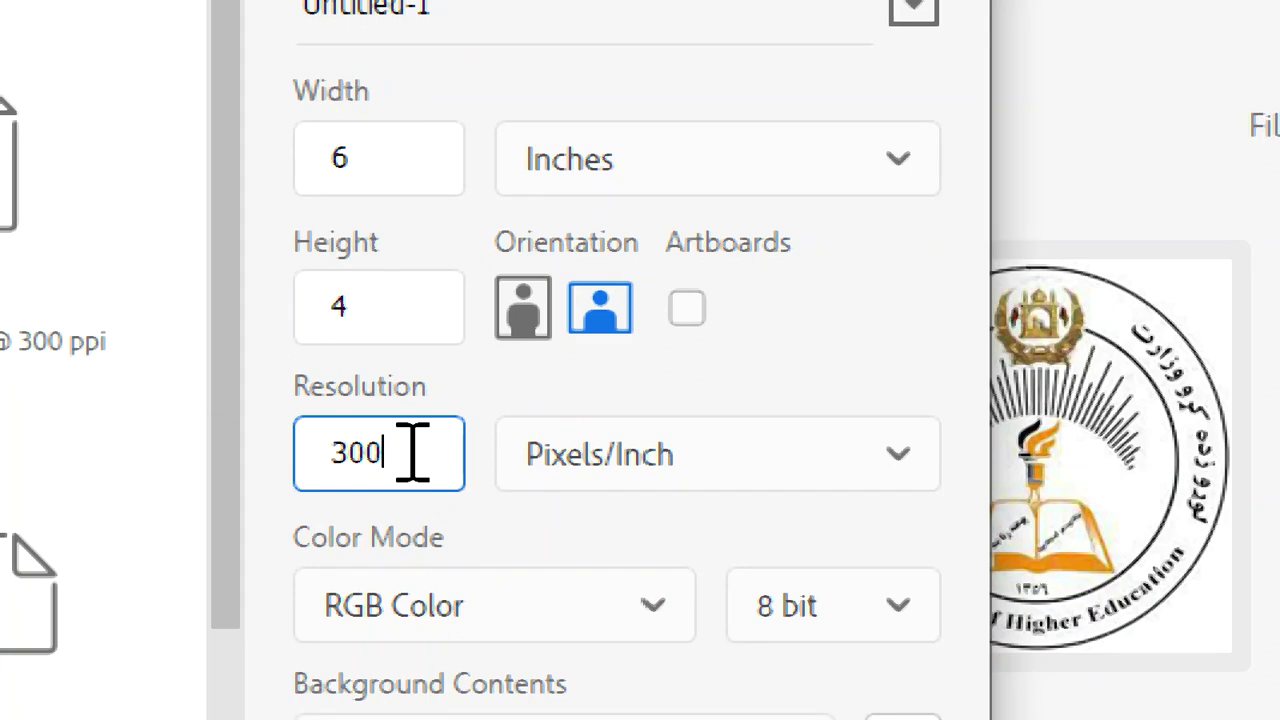
{"action": "left_click", "coordinate": [652, 472]}
{"action": "left_click", "coordinate": [684, 650]}
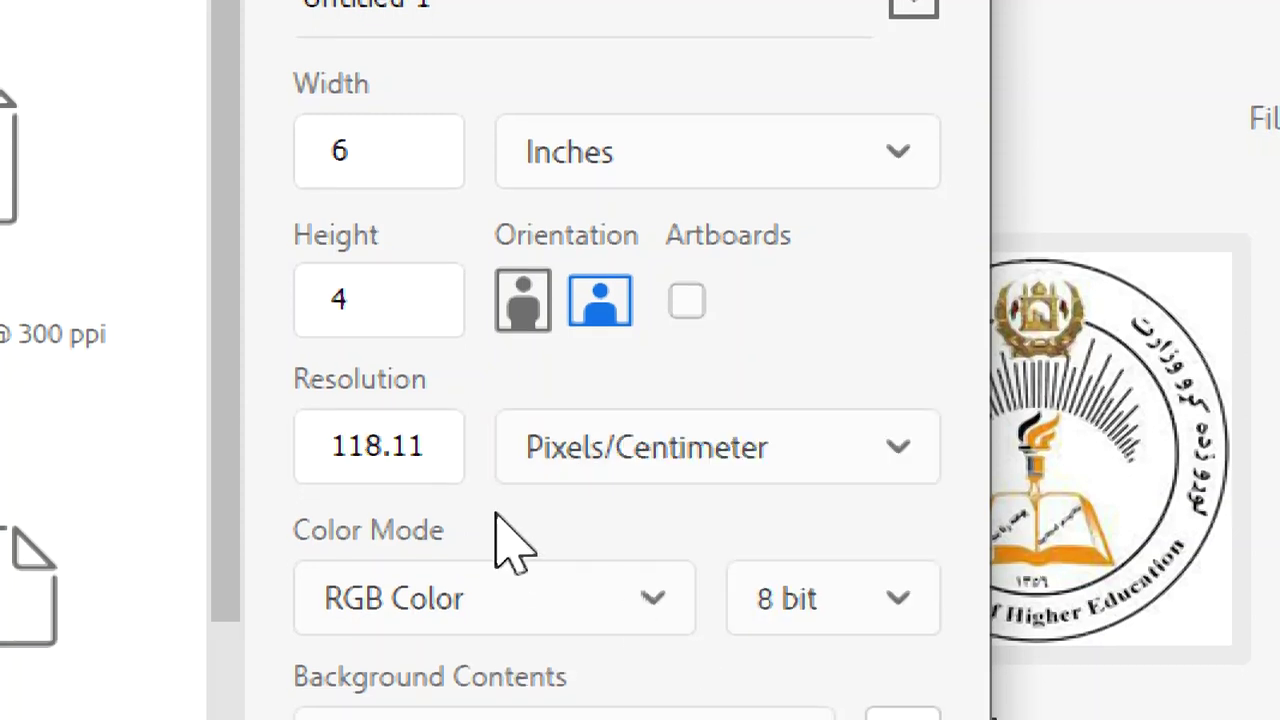
{"action": "left_click", "coordinate": [367, 447]}
{"action": "double_click", "coordinate": [367, 447]}
{"action": "type", "text": "300"}
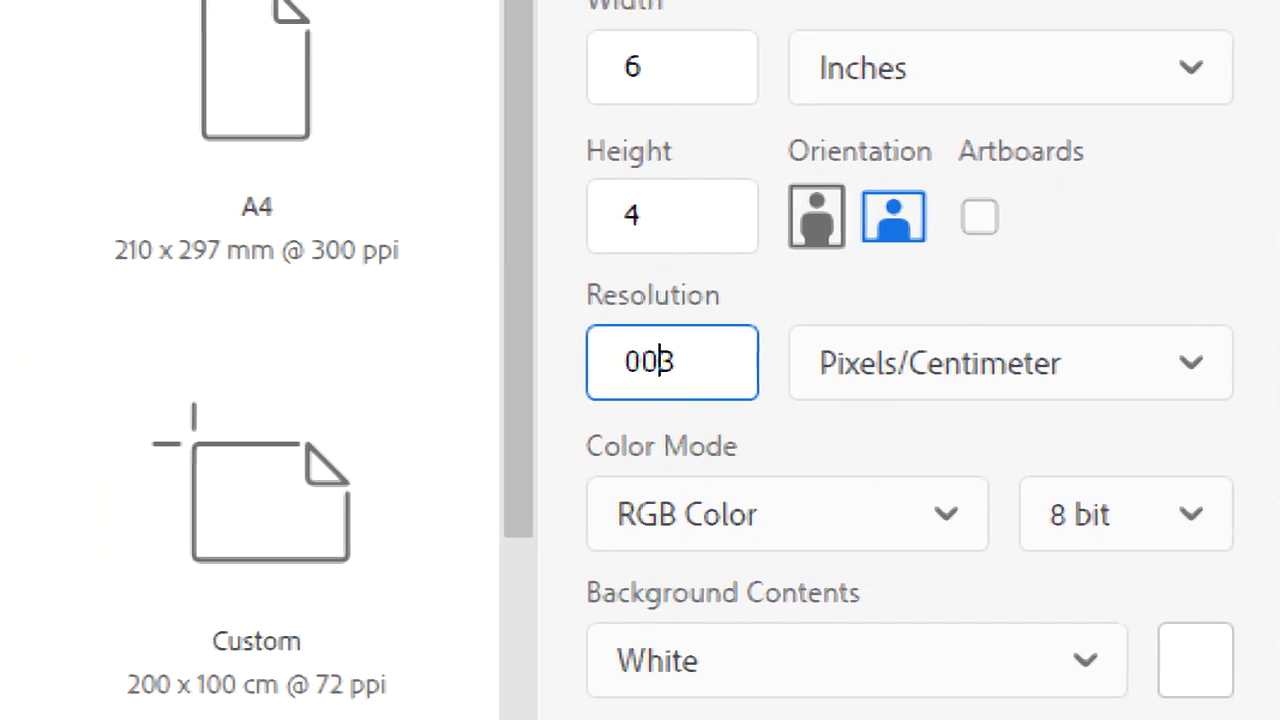
{"action": "key", "text": "BackSpace"}
{"action": "key", "text": "BackSpace"}
{"action": "left_click", "coordinate": [660, 363]}
{"action": "type", "text": "00"}
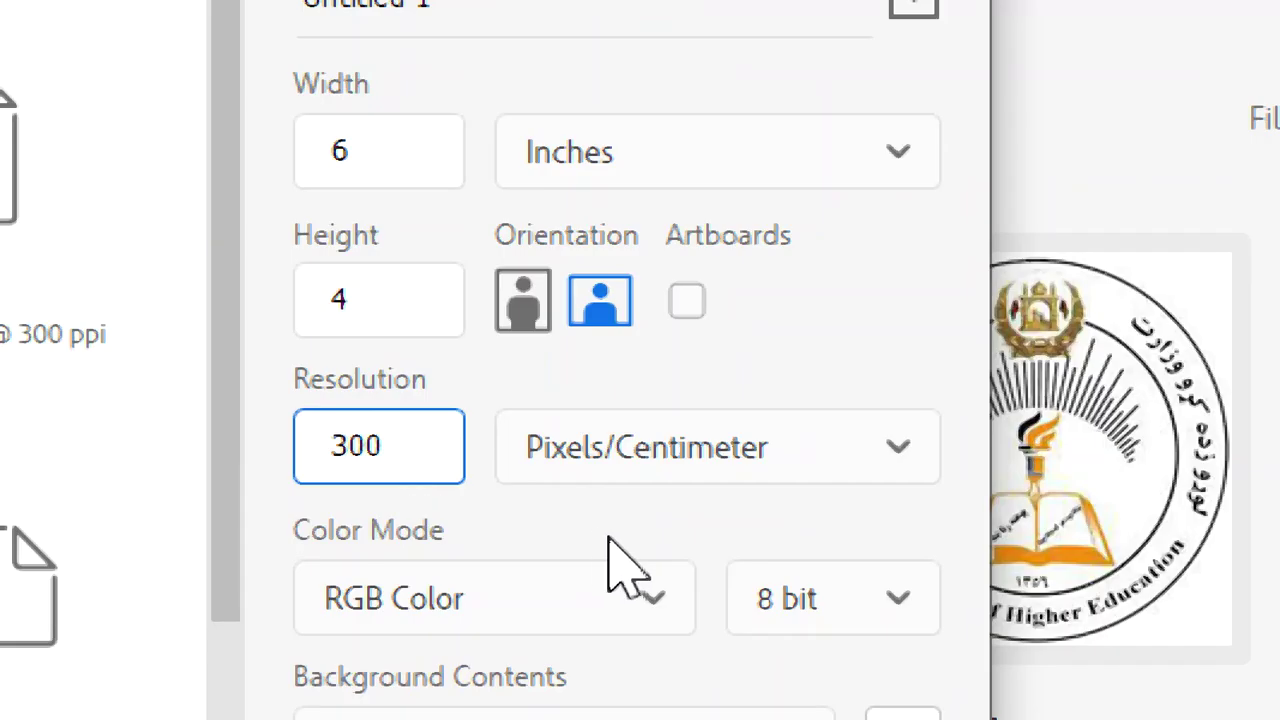
Step: Switch the resolution unit back to Pixels/Inch and set the resolution to 300
{"action": "left_click", "coordinate": [647, 490]}
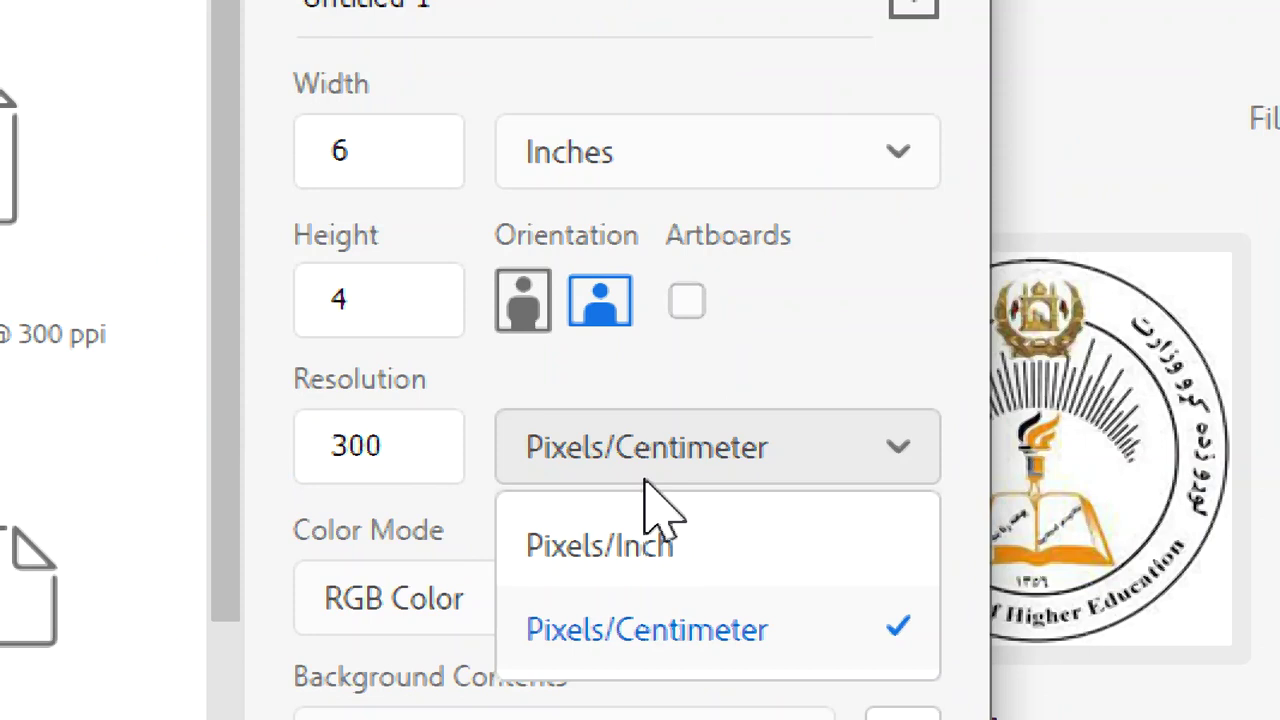
{"action": "left_click", "coordinate": [594, 548]}
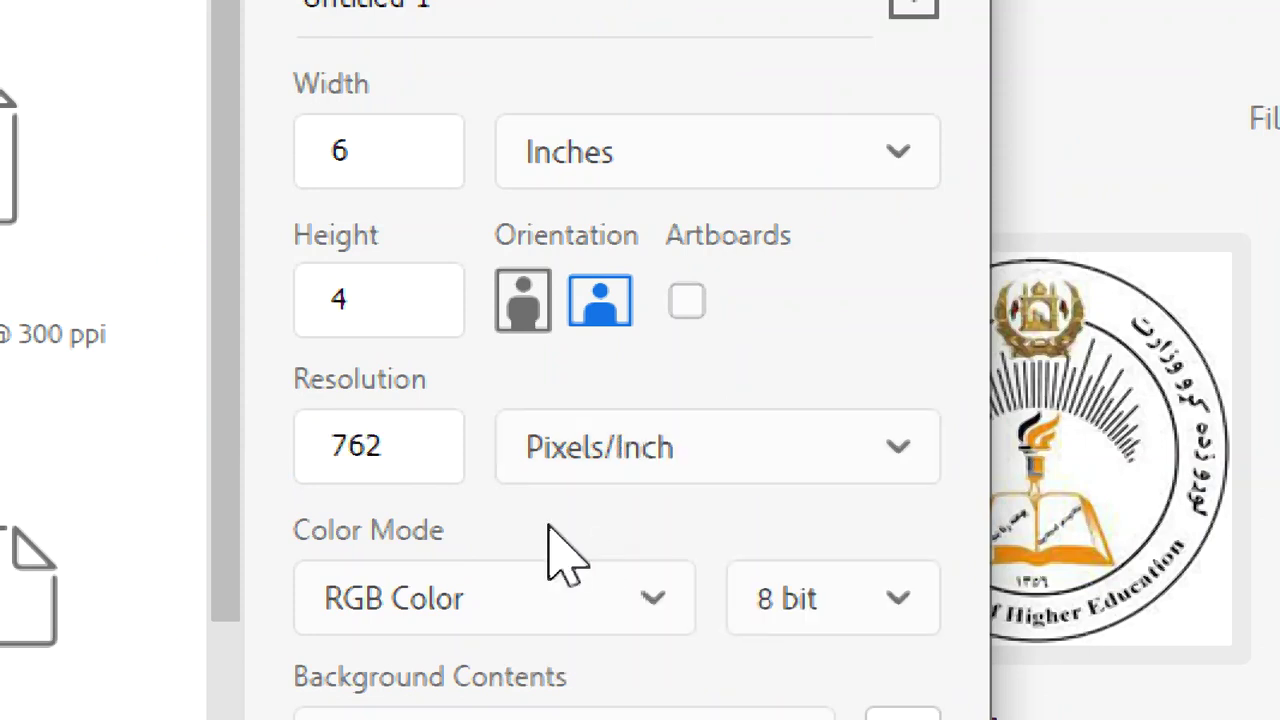
{"action": "double_click", "coordinate": [438, 470]}
{"action": "type", "text": "300"}
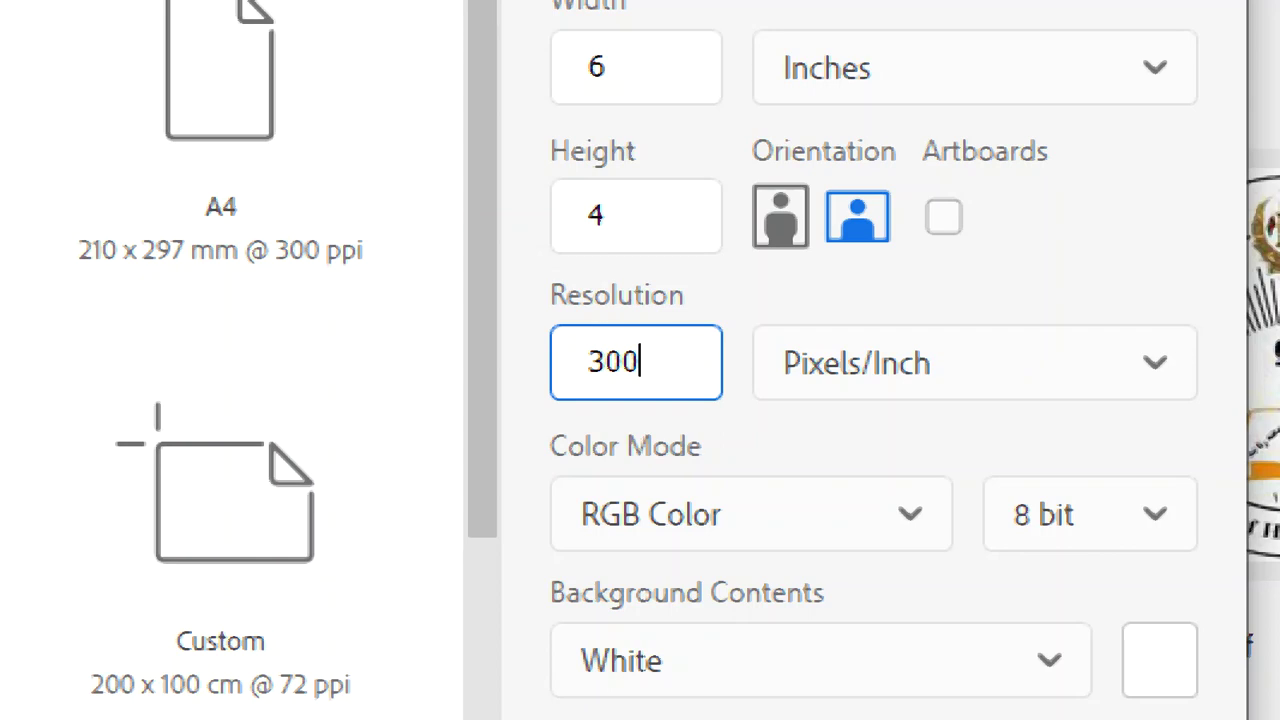
Step: Replace the new document's resolution value with 72 pixels per inch
{"action": "key", "text": "BackSpace"}
{"action": "key", "text": "BackSpace"}
{"action": "key", "text": "BackSpace"}
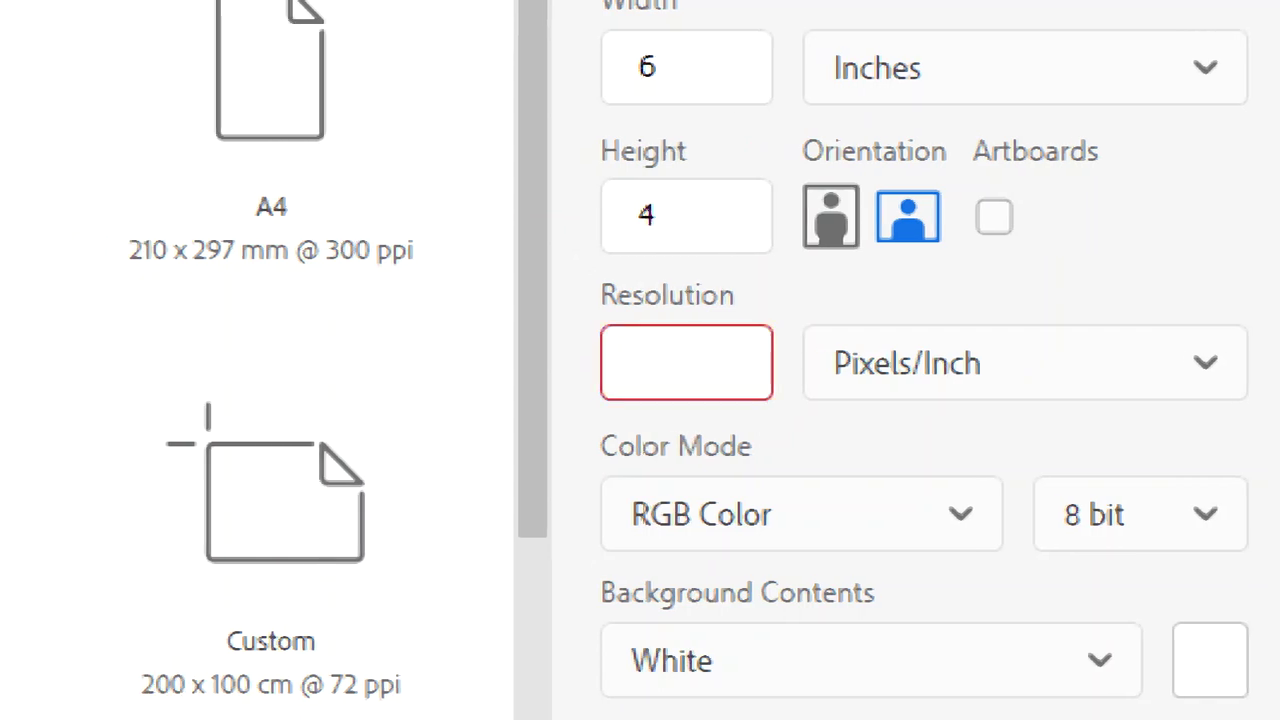
{"action": "type", "text": "72"}
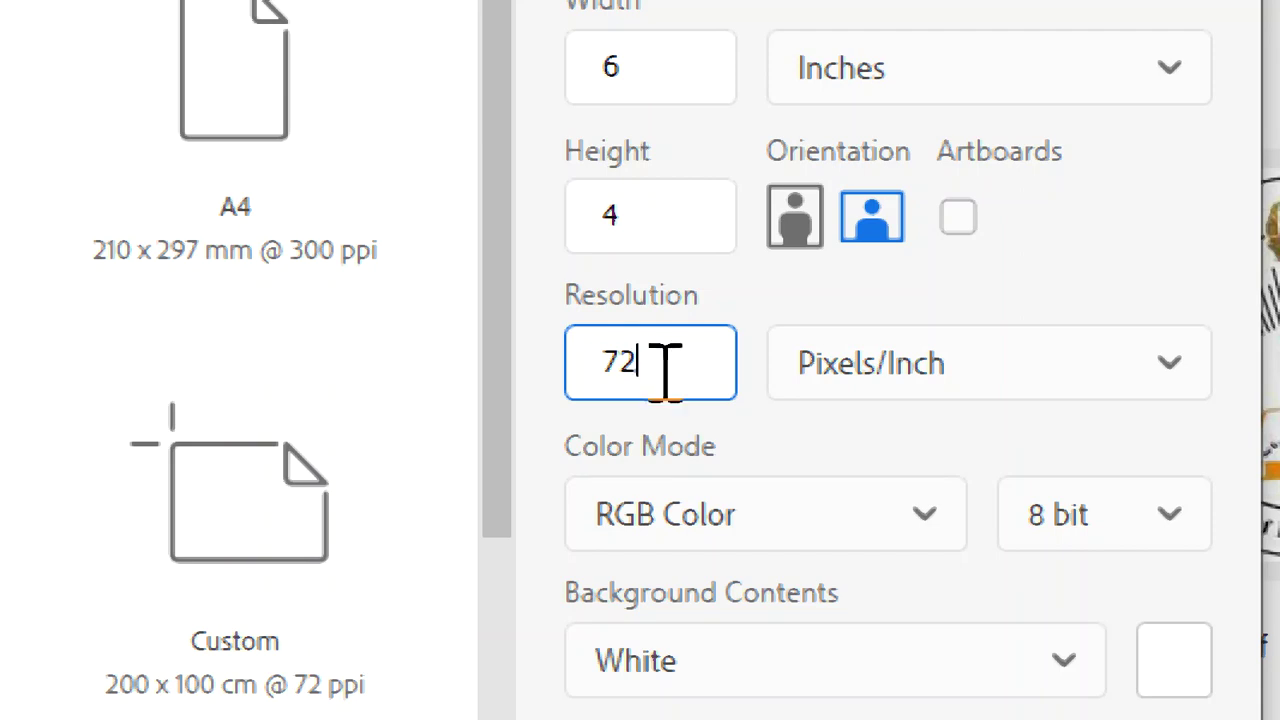
{"action": "left_click", "coordinate": [848, 455]}
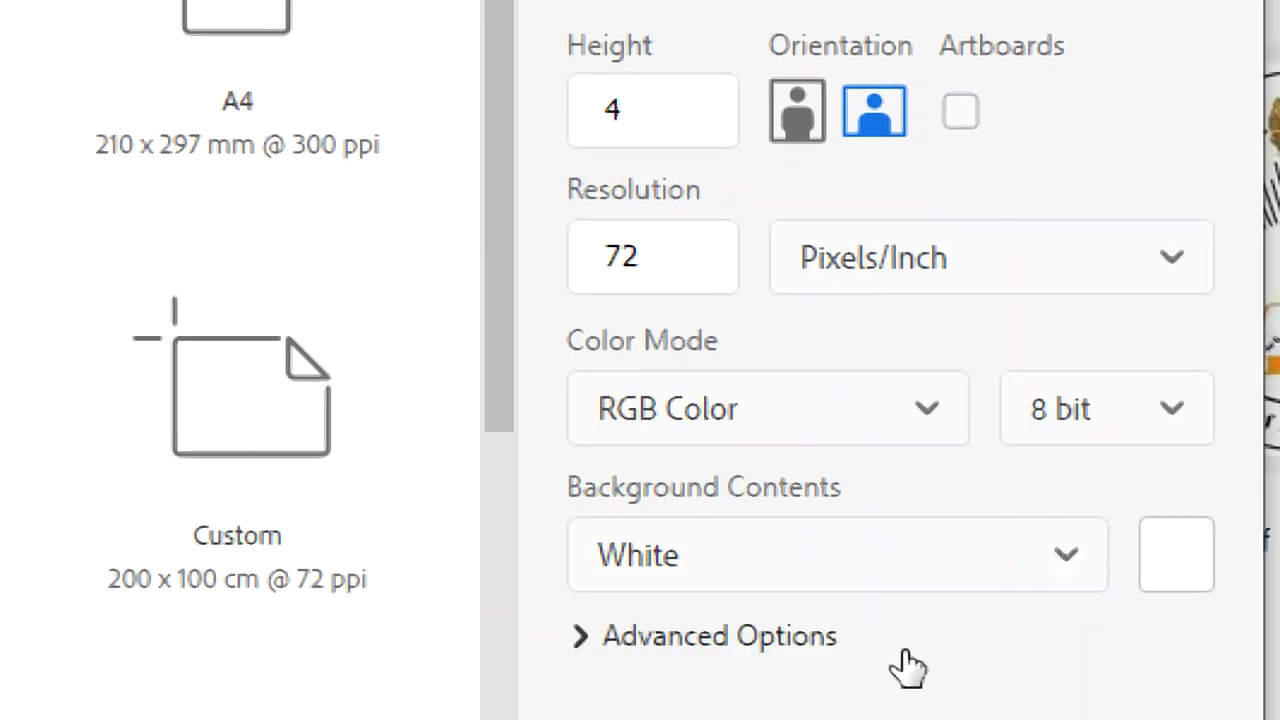
Step: Try the CMYK Color and Bitmap color modes for the new document, ending on RGB Color
{"action": "left_click", "coordinate": [840, 413]}
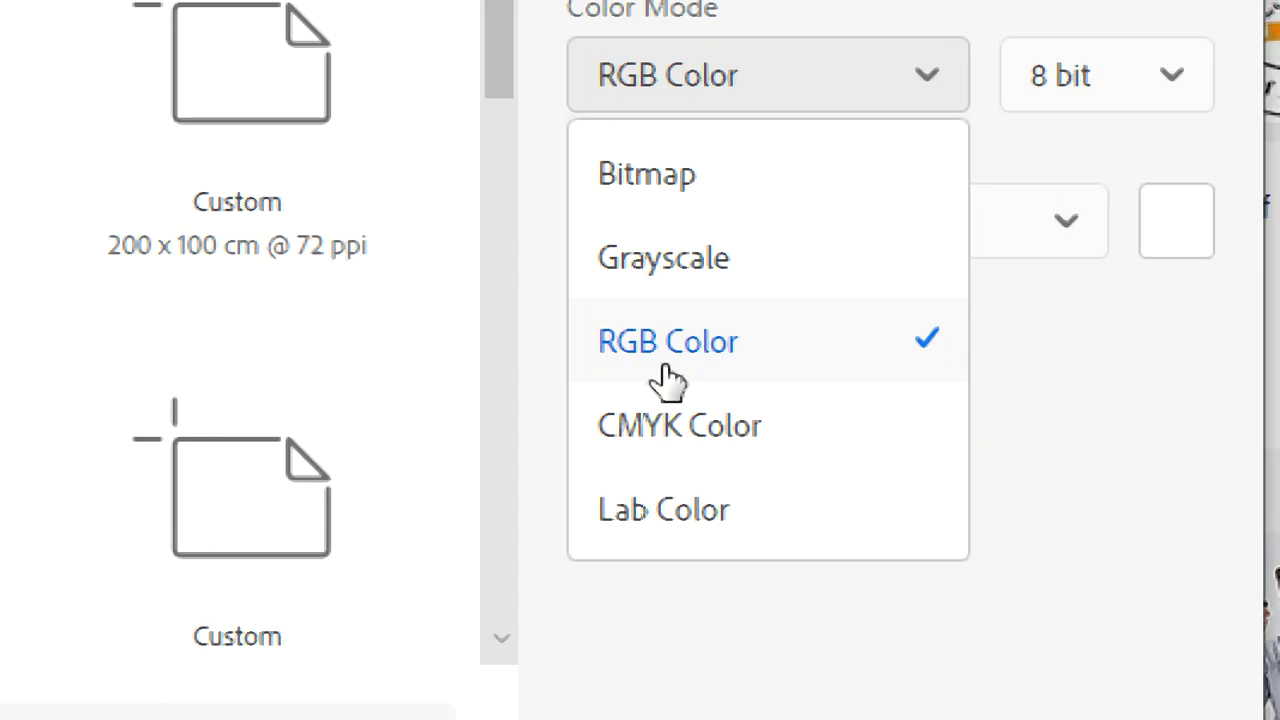
{"action": "left_click", "coordinate": [706, 428]}
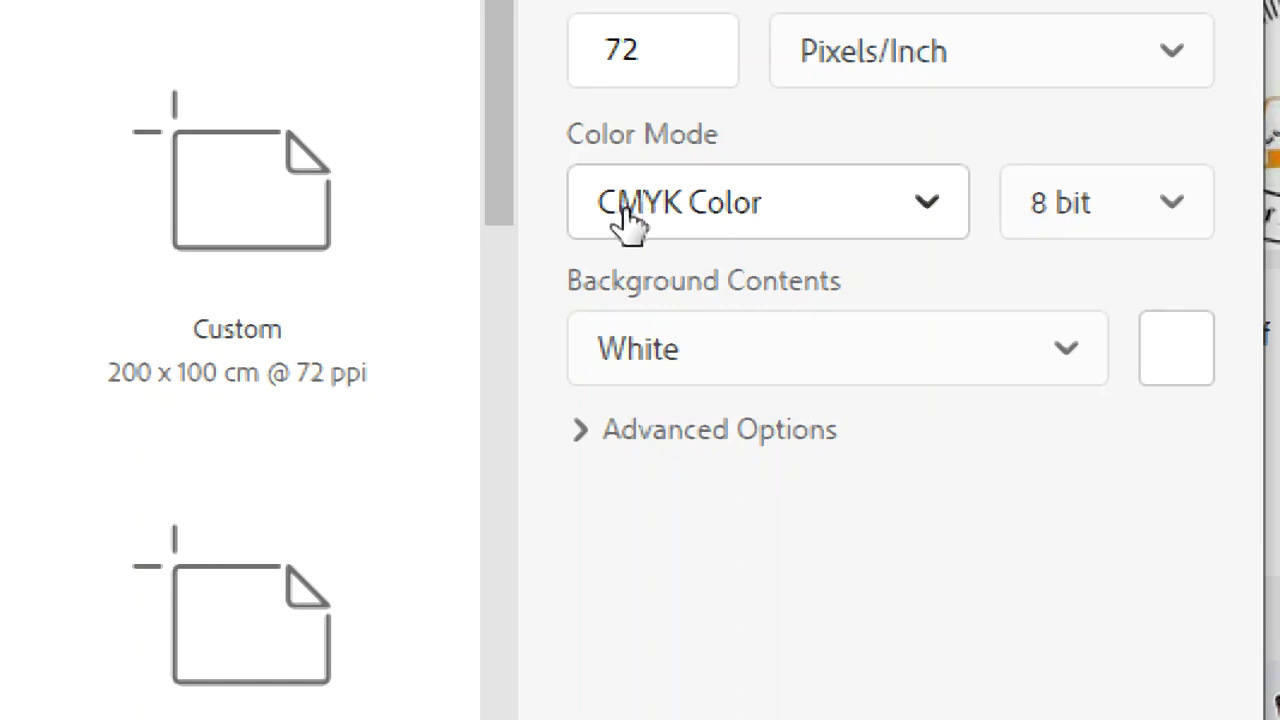
{"action": "left_click", "coordinate": [677, 220]}
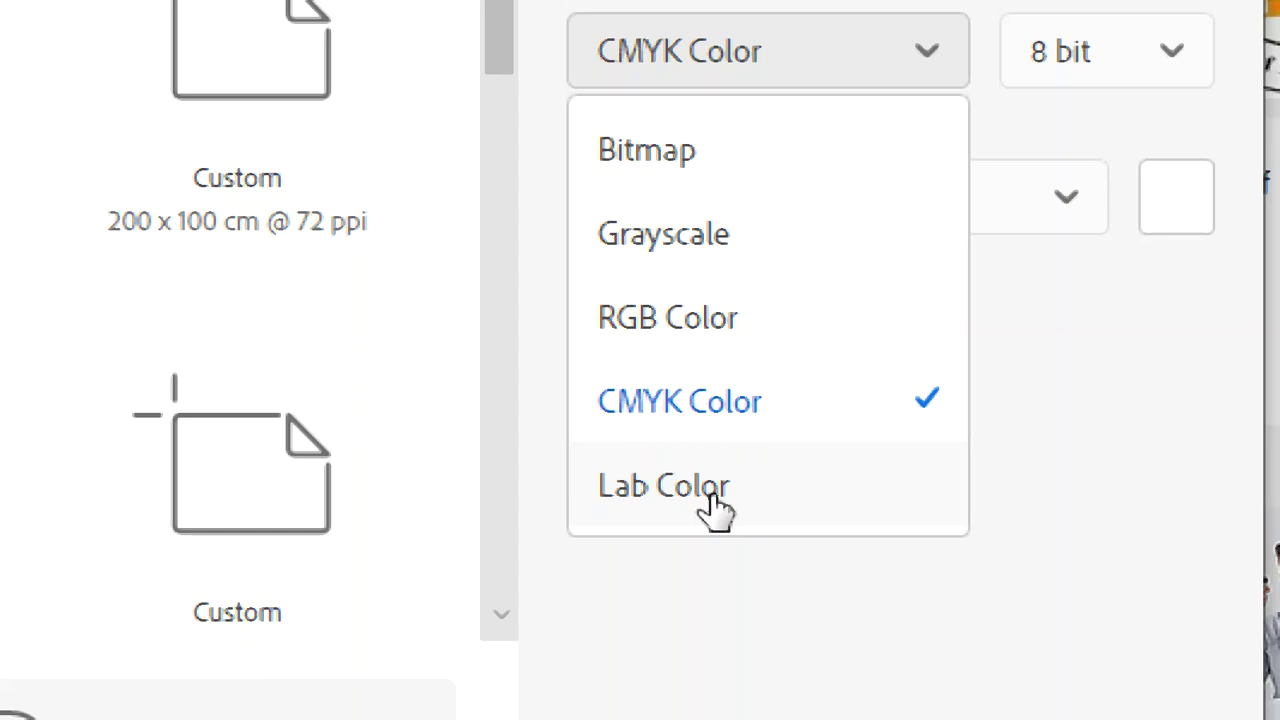
{"action": "left_click", "coordinate": [743, 178]}
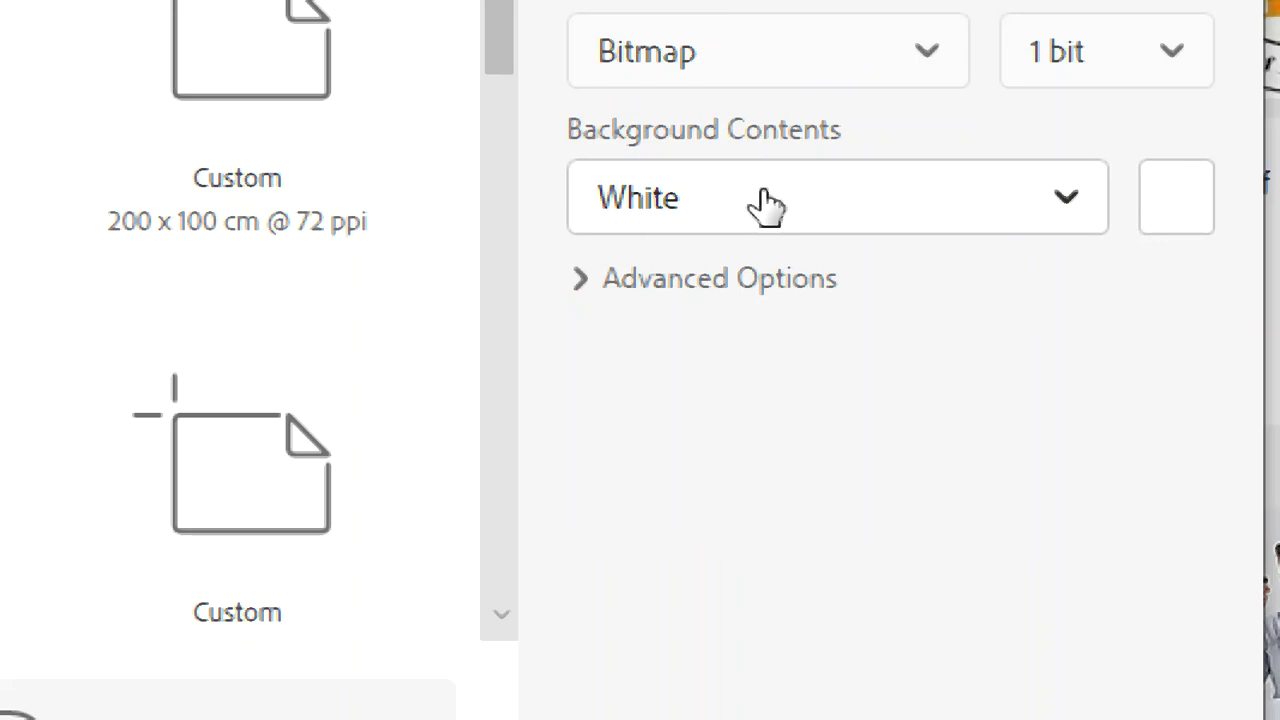
{"action": "left_click", "coordinate": [738, 70]}
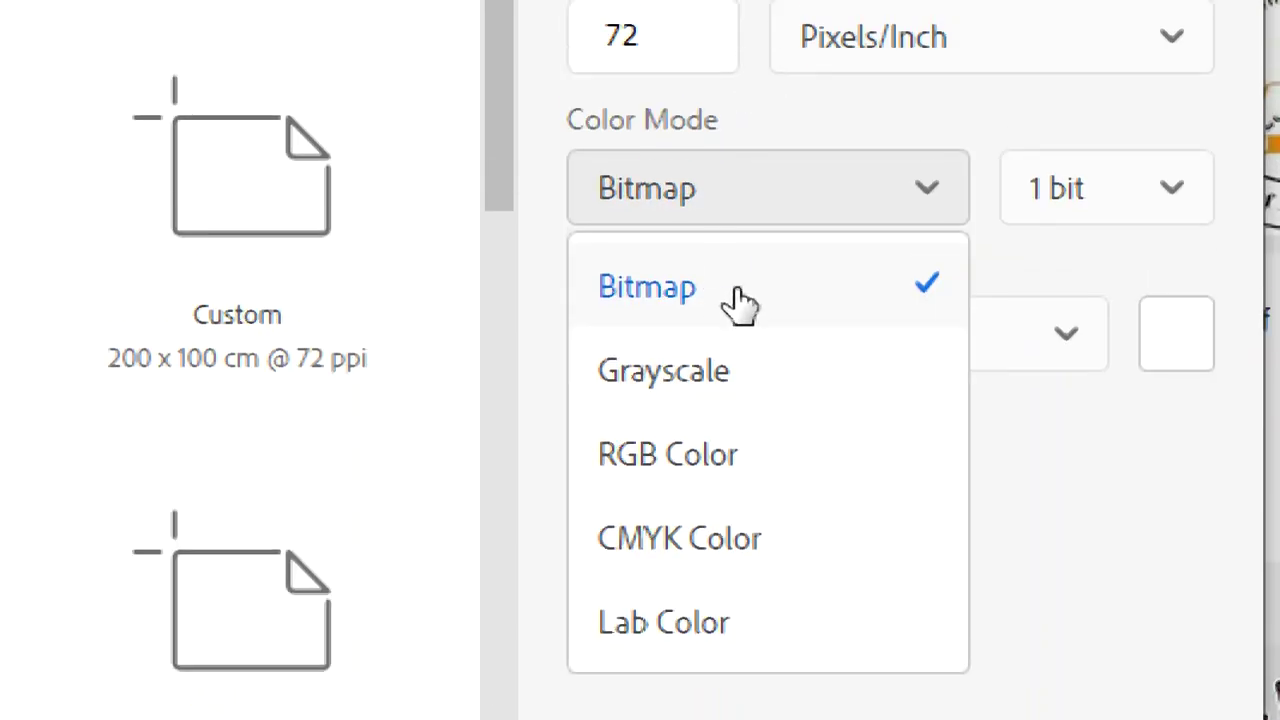
{"action": "left_click", "coordinate": [713, 488]}
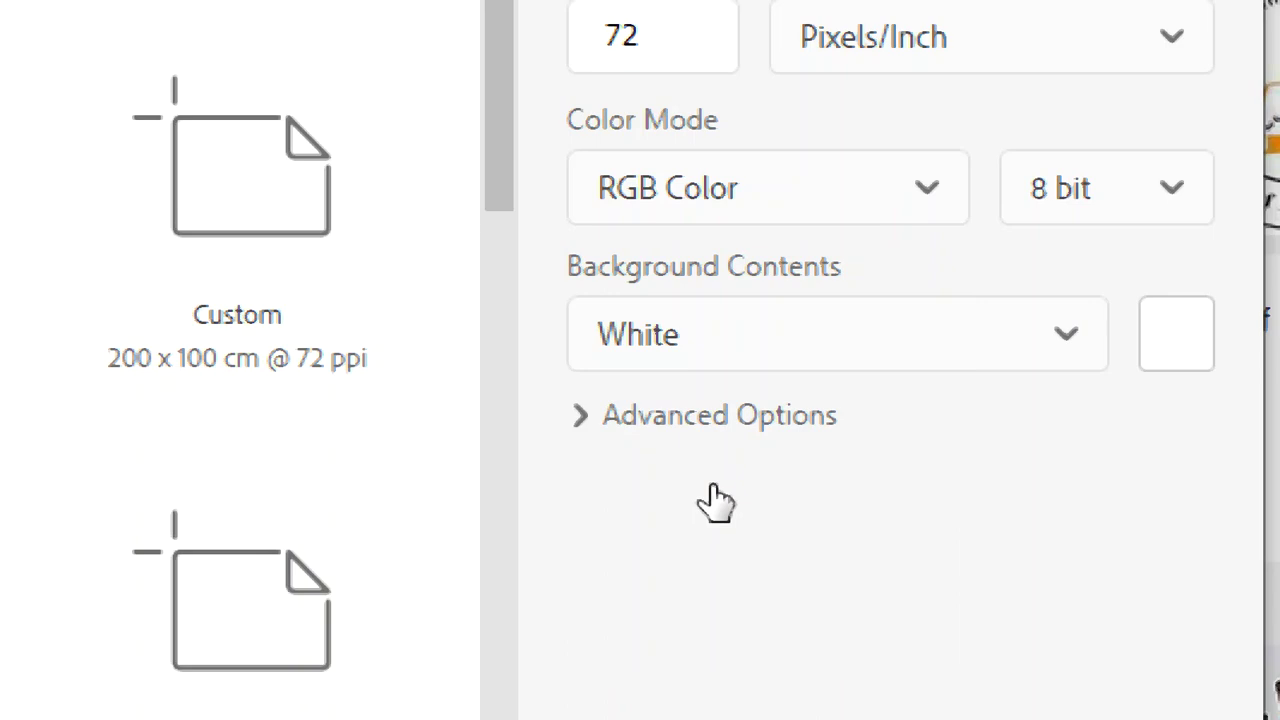
Step: Give the new document a custom red background color, e22222, and create it
{"action": "left_click", "coordinate": [742, 348]}
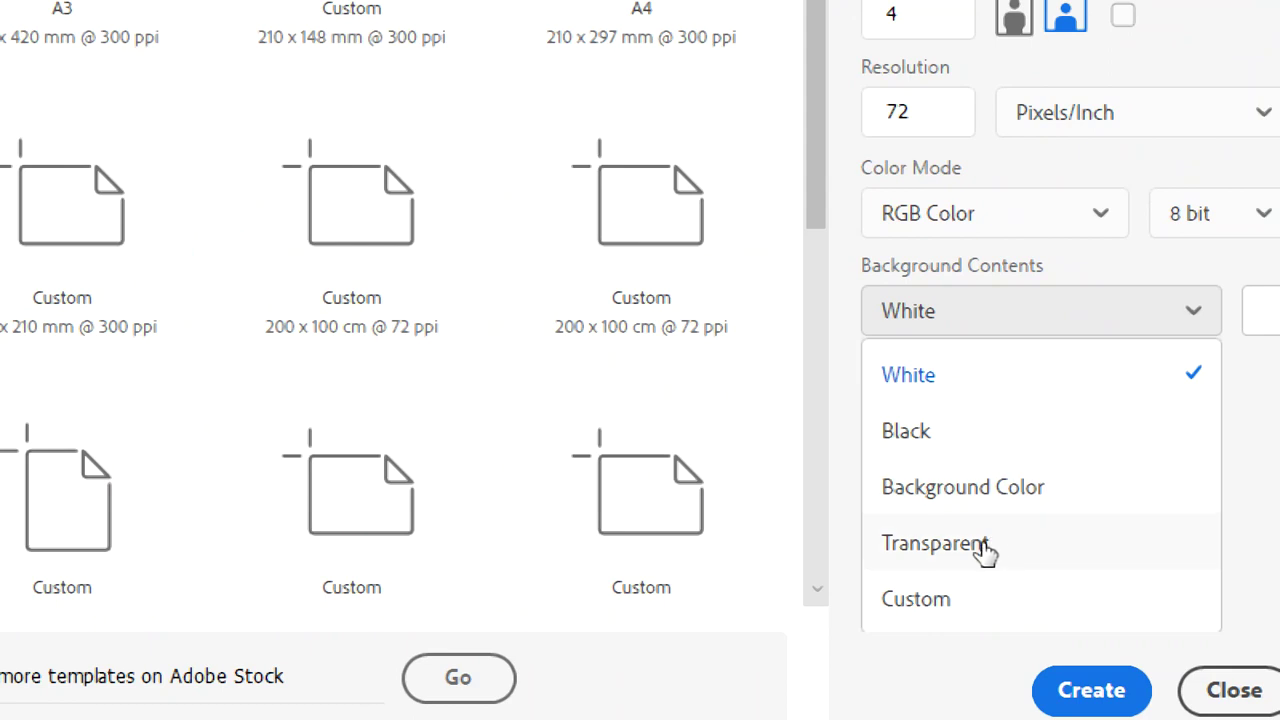
{"action": "left_click", "coordinate": [954, 628]}
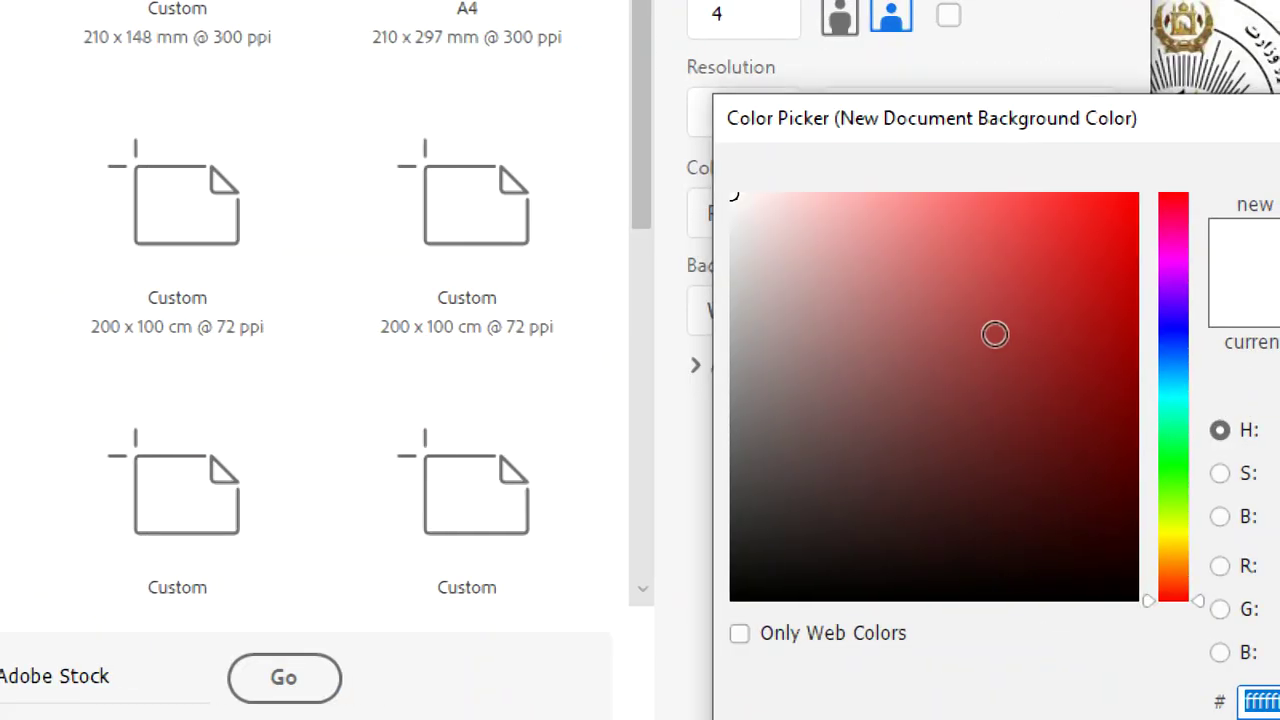
{"action": "left_click", "coordinate": [995, 334]}
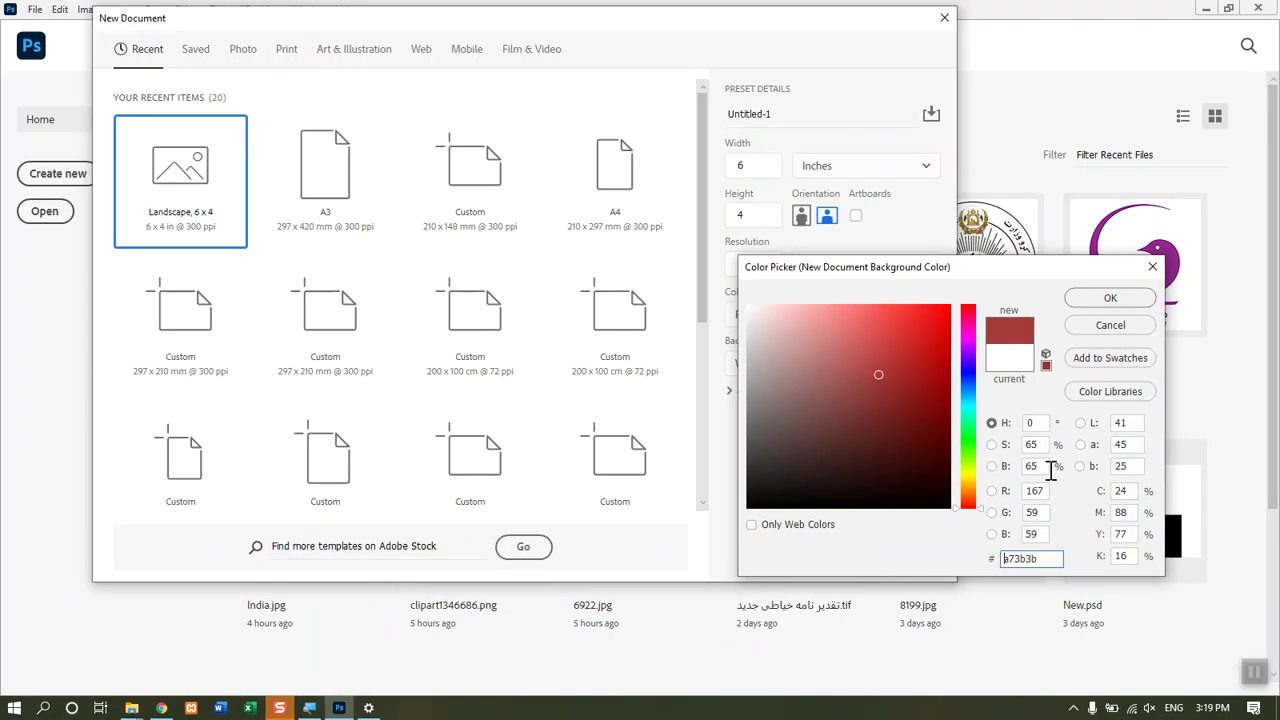
{"action": "left_click", "coordinate": [911, 347]}
{"action": "left_click", "coordinate": [920, 327]}
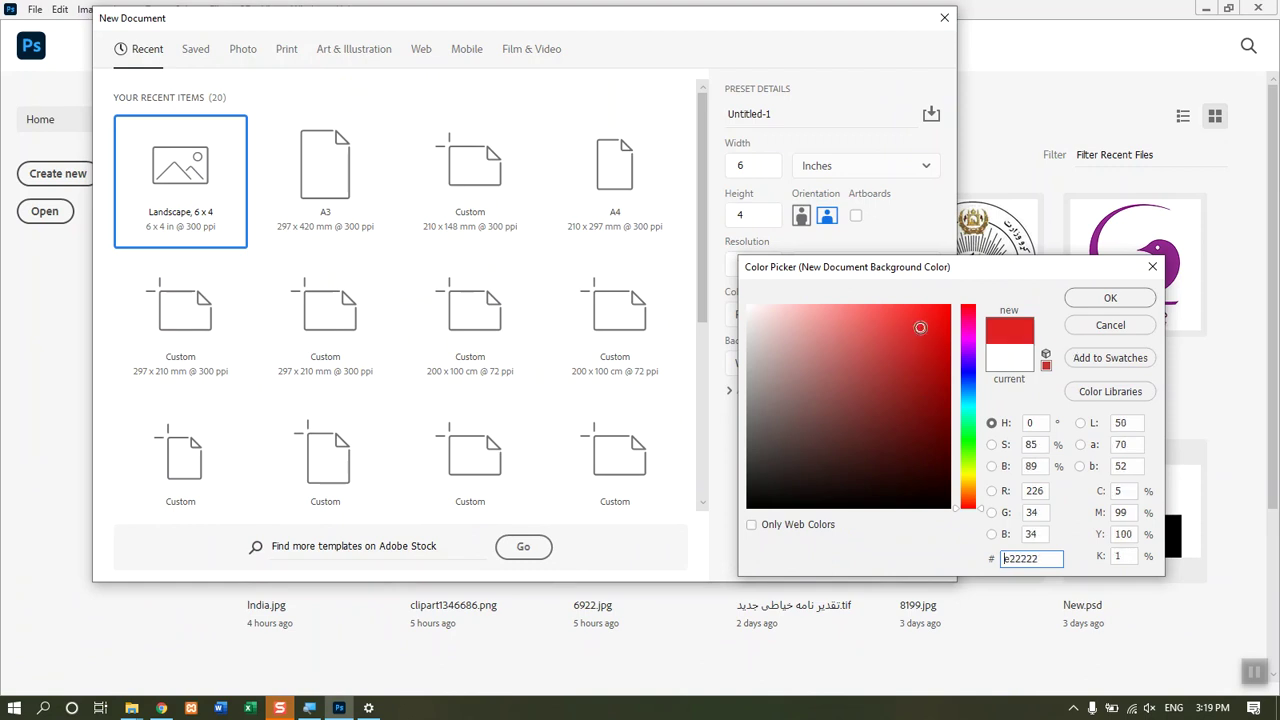
{"action": "left_click", "coordinate": [1096, 303]}
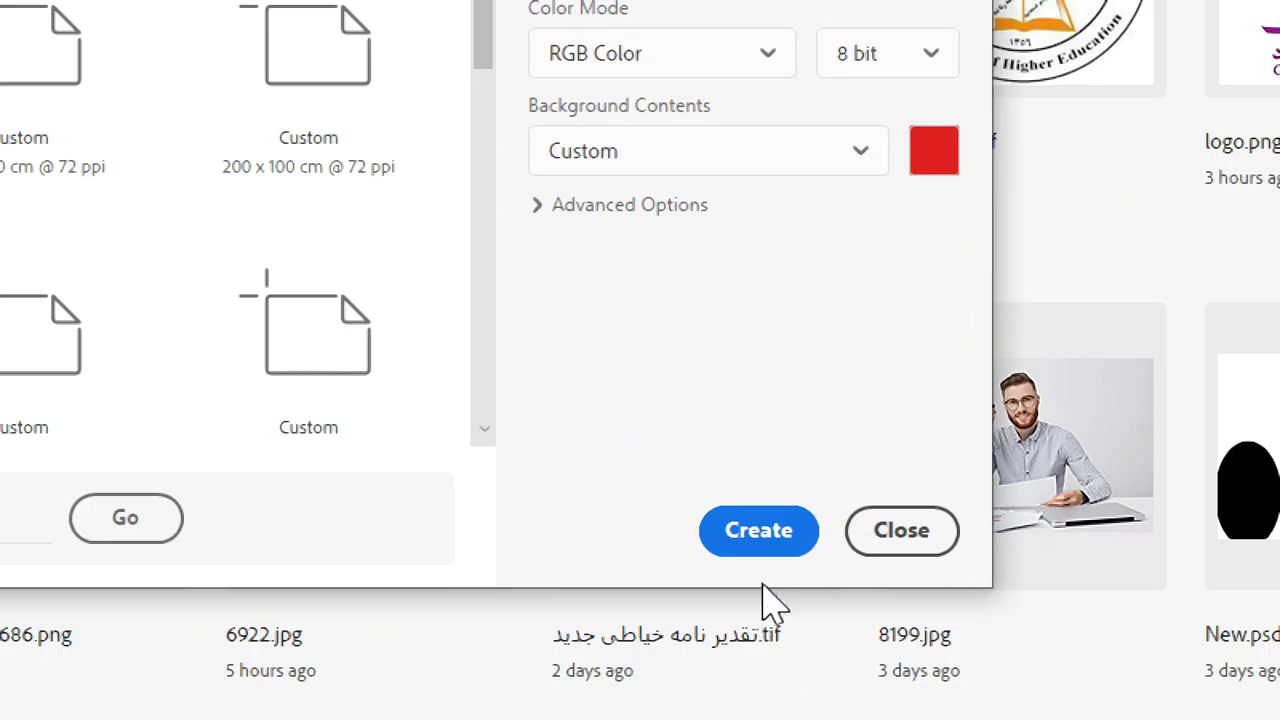
{"action": "left_click", "coordinate": [760, 545]}
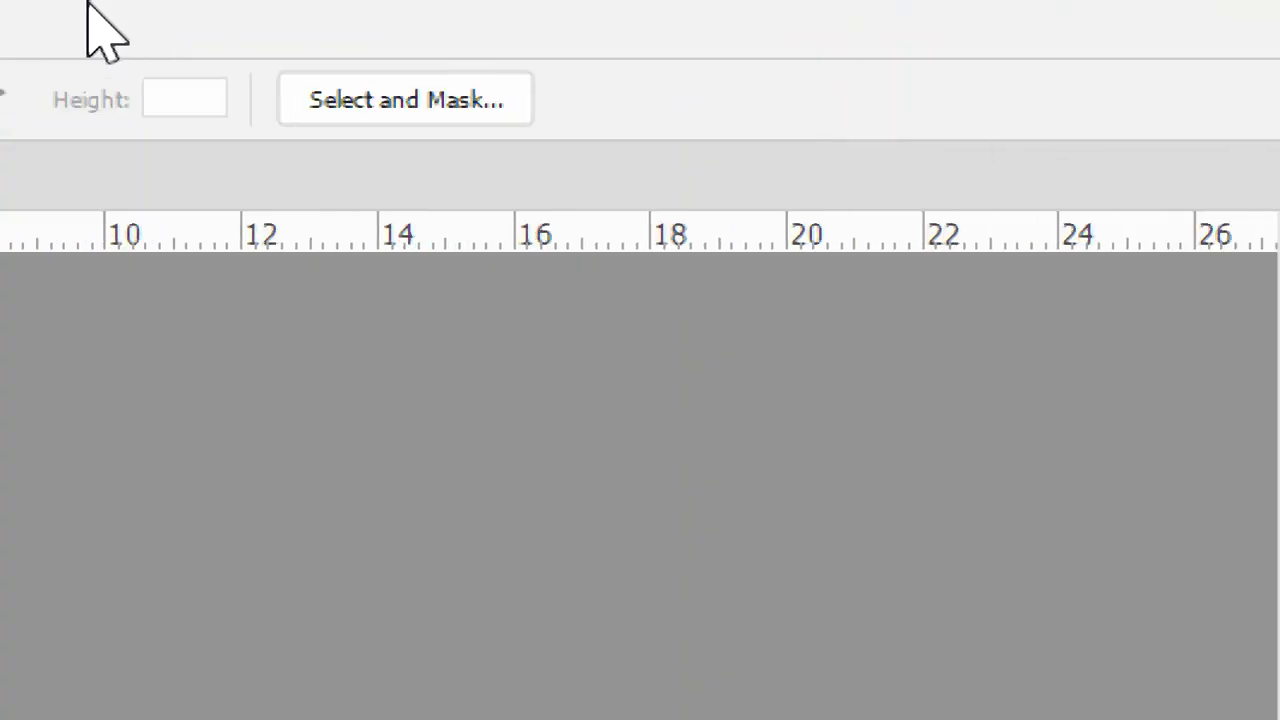
Step: Toggle the Layers panel off and on repeatedly, leaving it shown
{"action": "left_click", "coordinate": [297, 40]}
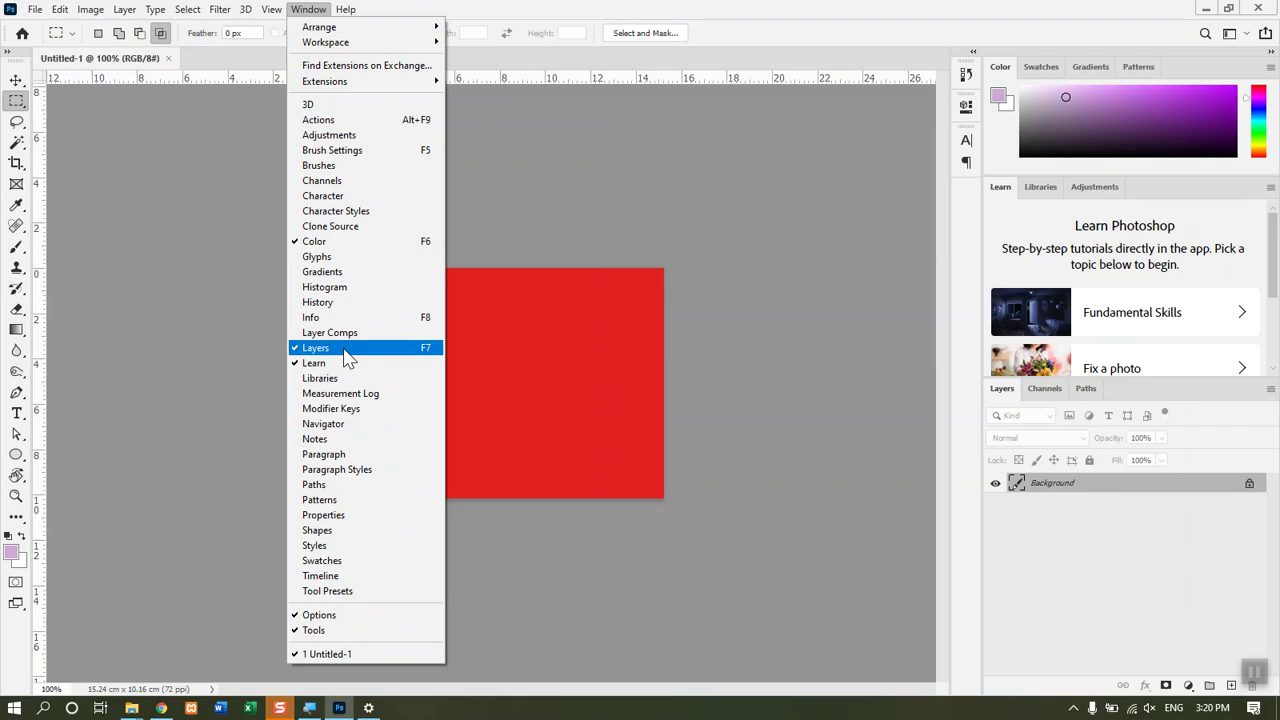
{"action": "left_click", "coordinate": [373, 355]}
{"action": "key", "text": "F7"}
{"action": "key", "text": "F7"}
{"action": "key", "text": "F7"}
{"action": "key", "text": "F7"}
{"action": "key", "text": "F7"}
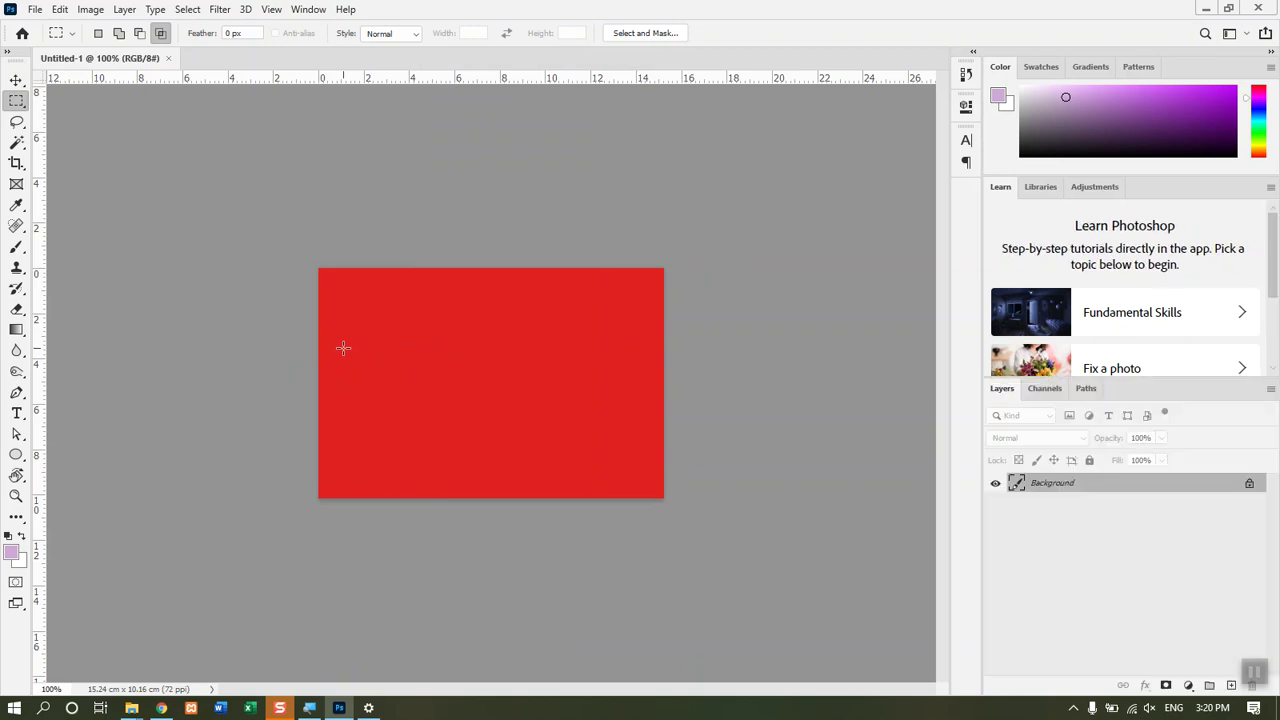
{"action": "key", "text": "F7"}
{"action": "key", "text": "F7"}
{"action": "key", "text": "F7"}
{"action": "key", "text": "F7"}
{"action": "key", "text": "F7"}
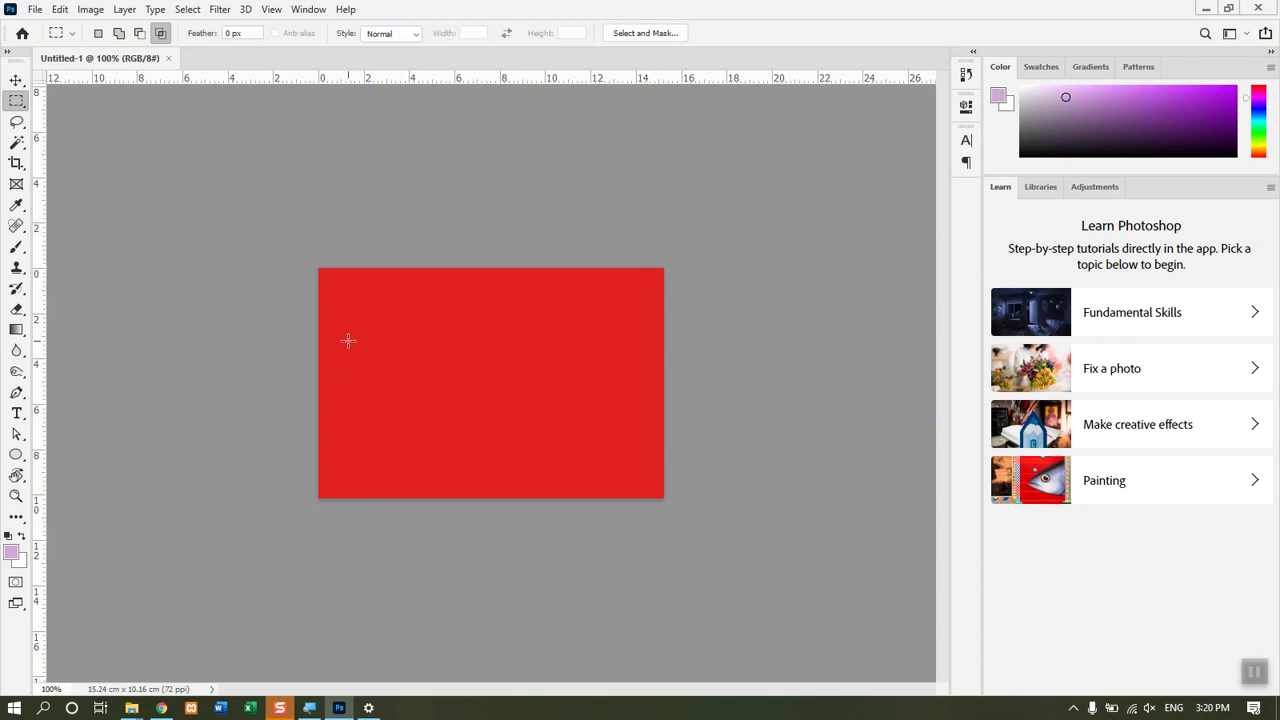
{"action": "key", "text": "F7"}
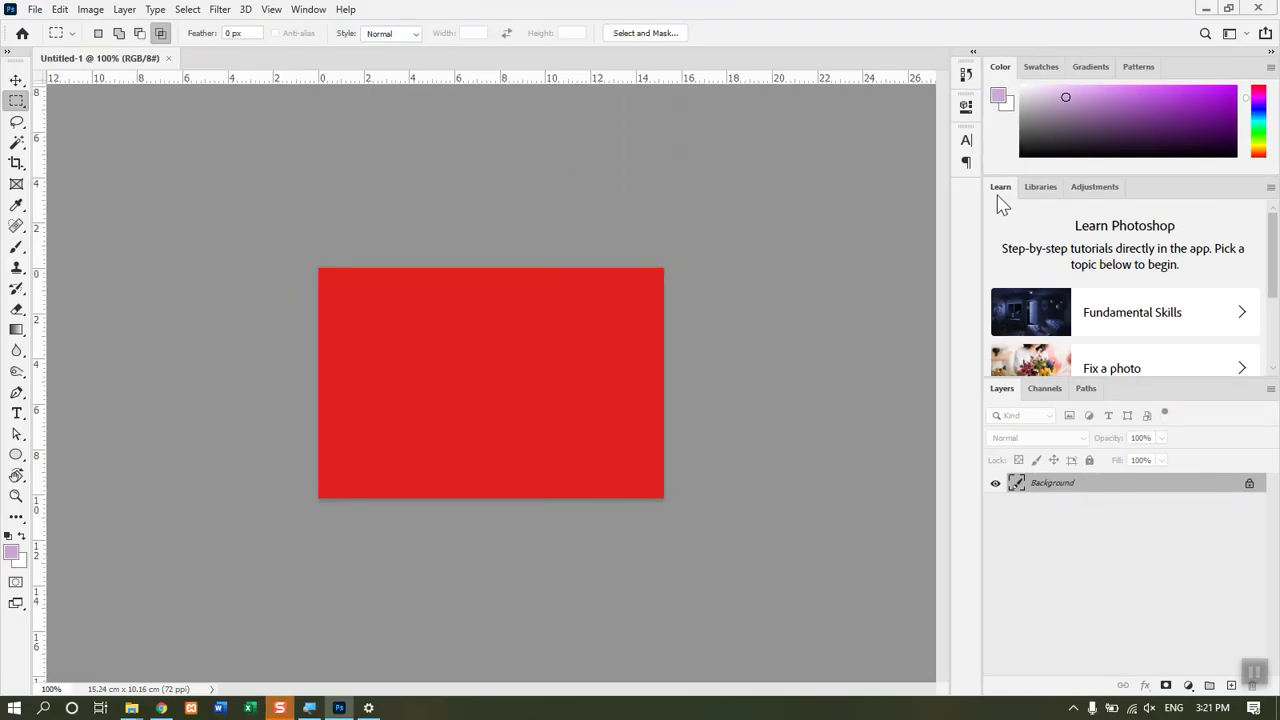
Step: Hide the Learn panel and expand the toolbar to two columns
{"action": "left_click", "coordinate": [312, 9]}
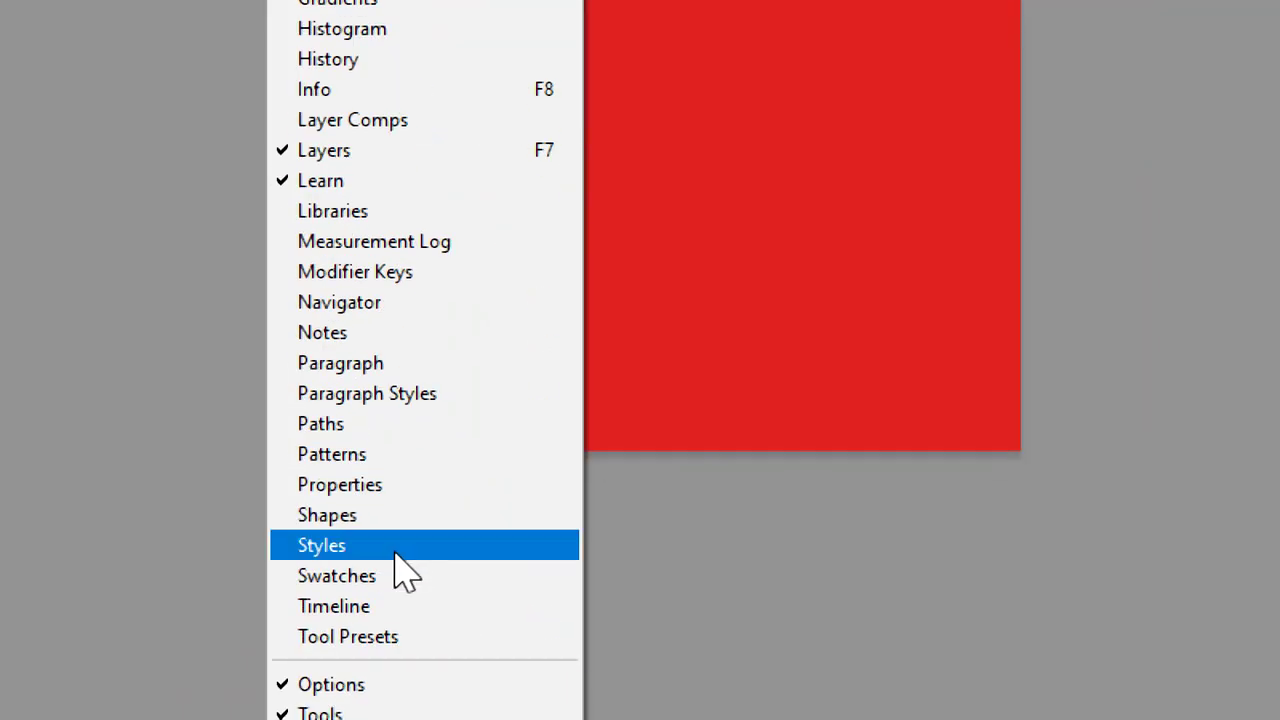
{"action": "left_click", "coordinate": [334, 182]}
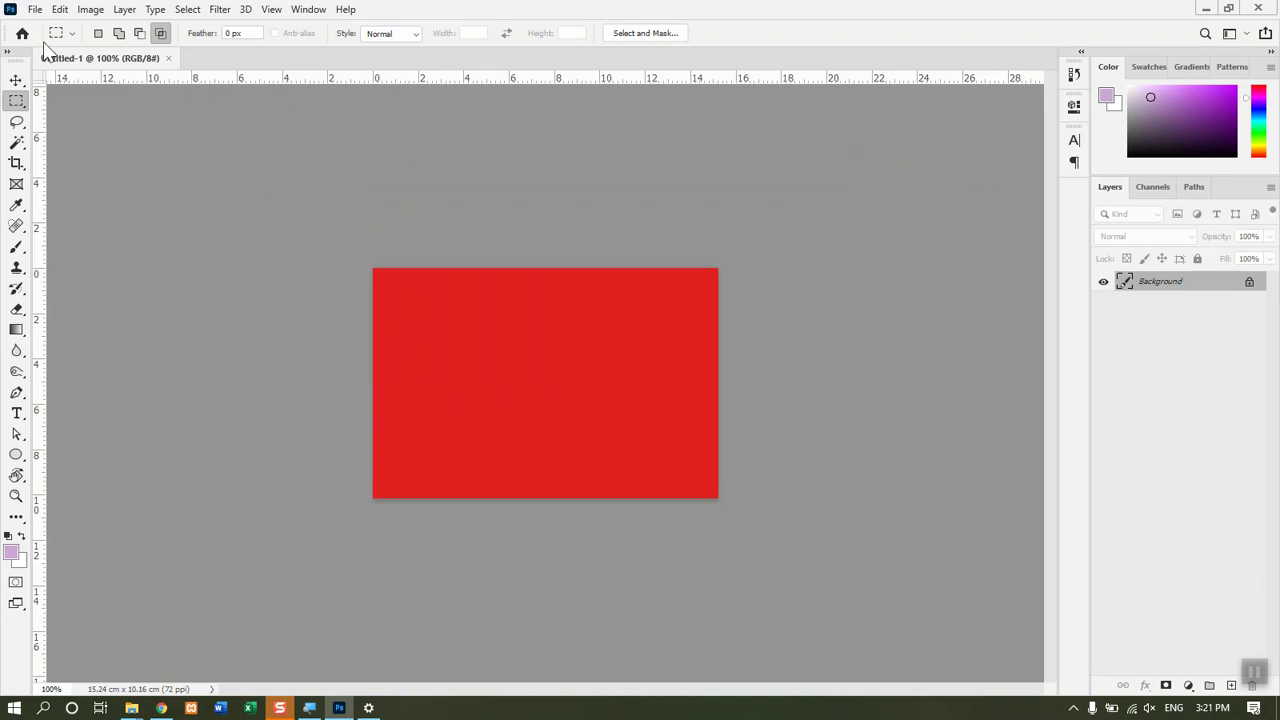
{"action": "left_click", "coordinate": [7, 52]}
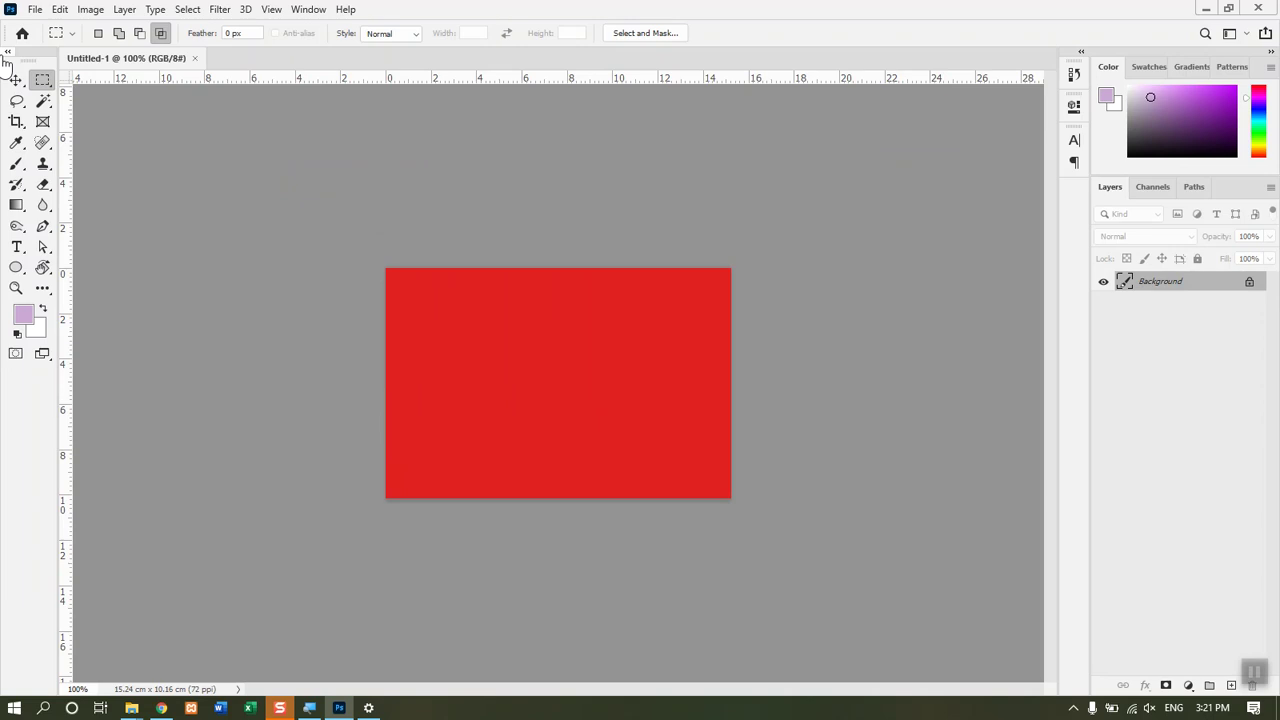
Step: Hide the Options bar and the Tools panel from the workspace
{"action": "left_click", "coordinate": [310, 11]}
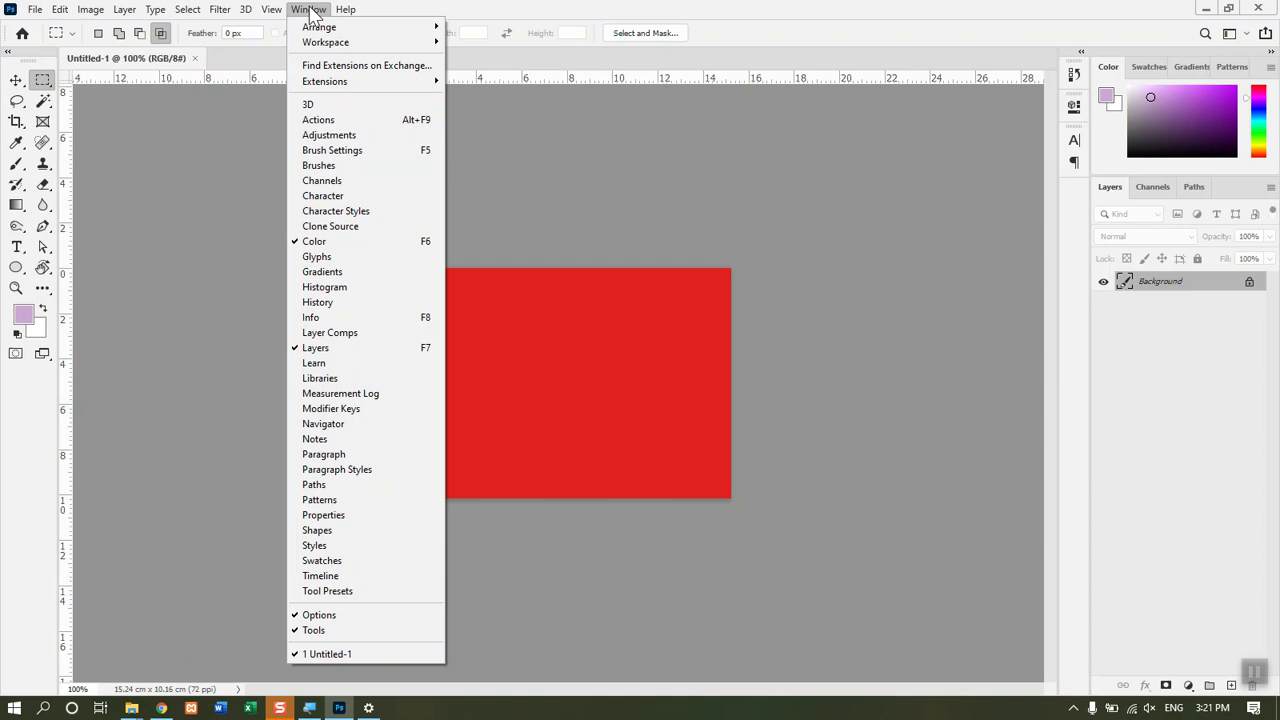
{"action": "left_click", "coordinate": [319, 617]}
{"action": "left_click", "coordinate": [309, 10]}
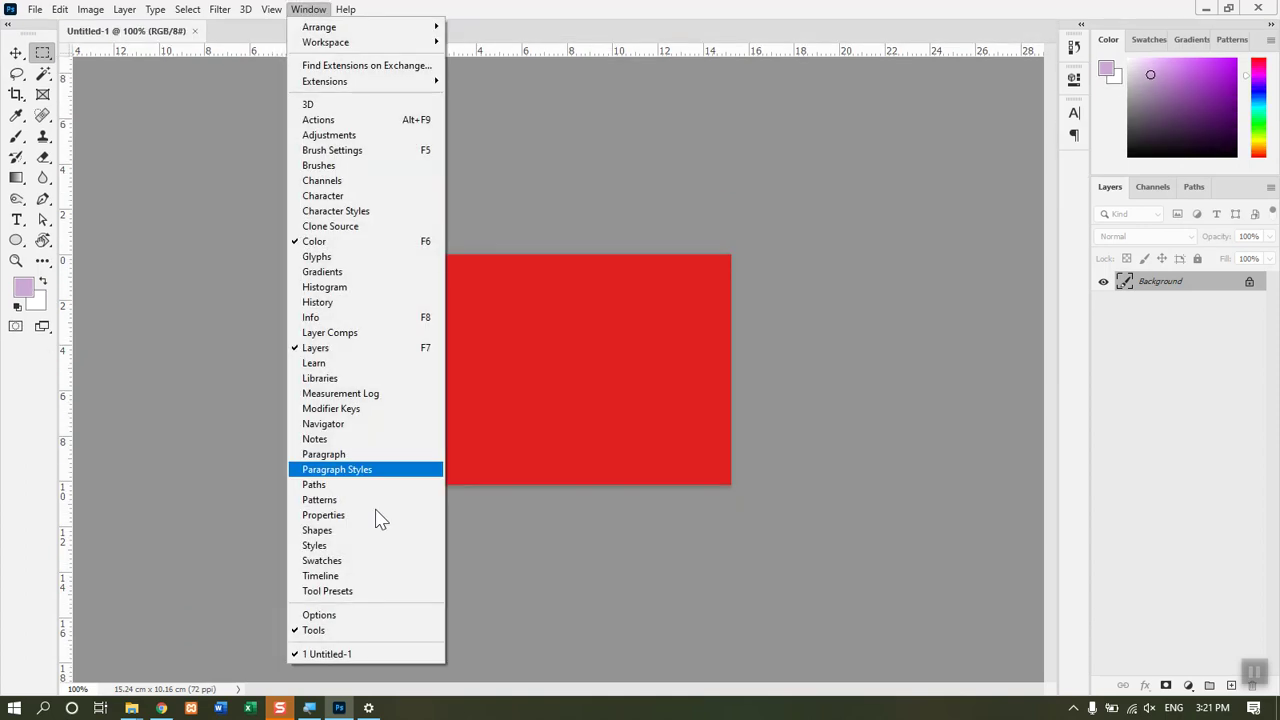
{"action": "left_click", "coordinate": [320, 630]}
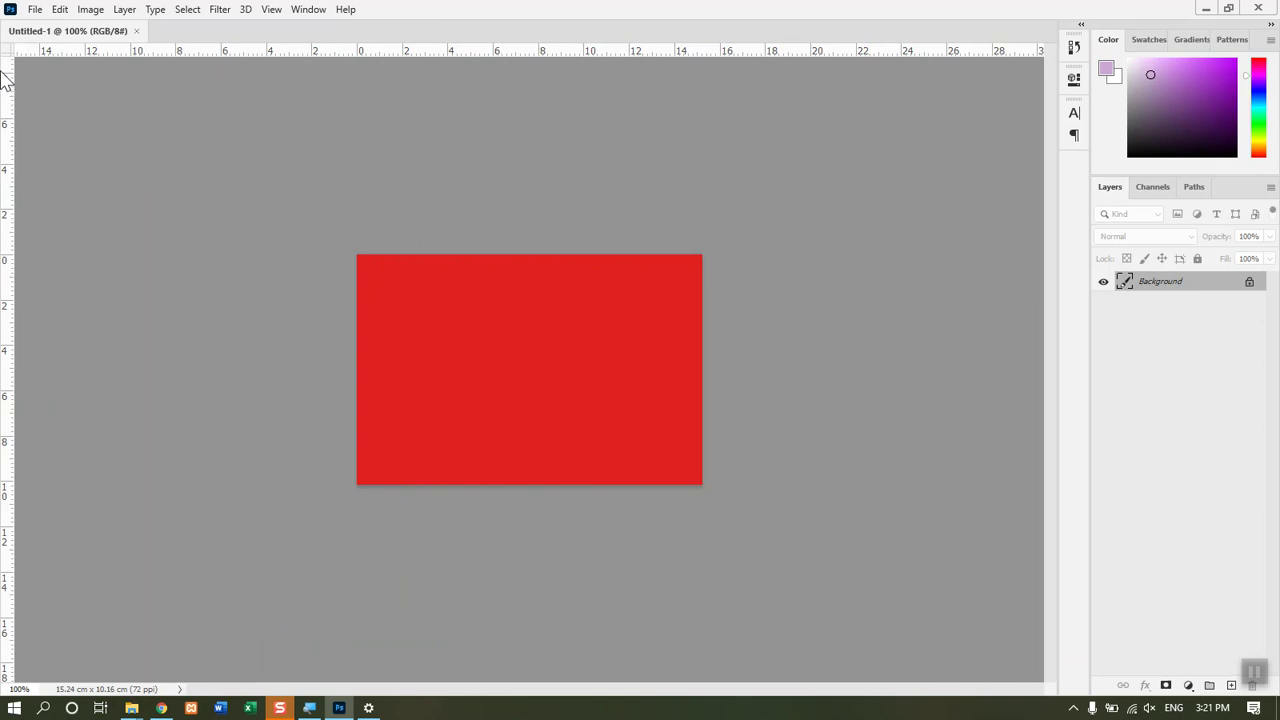
Step: Show the Tools panel and the Options bar in the workspace again
{"action": "left_click", "coordinate": [300, 10]}
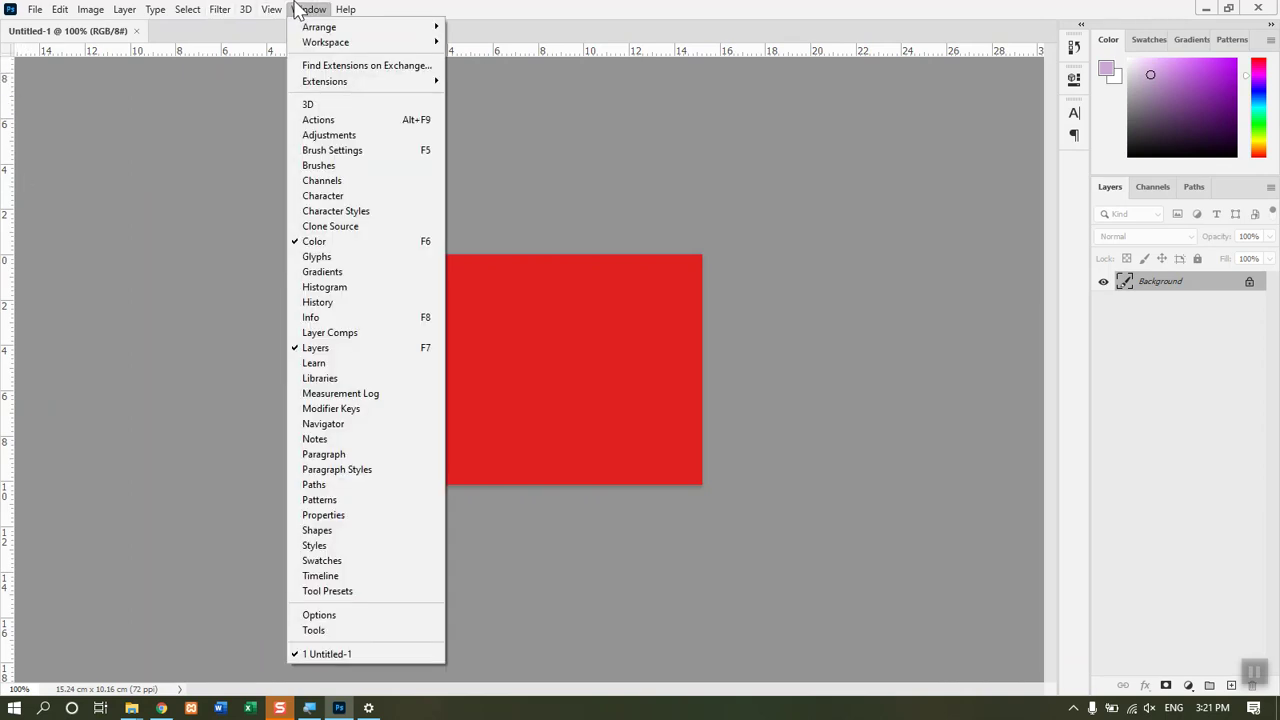
{"action": "mouse_move", "coordinate": [324, 30]}
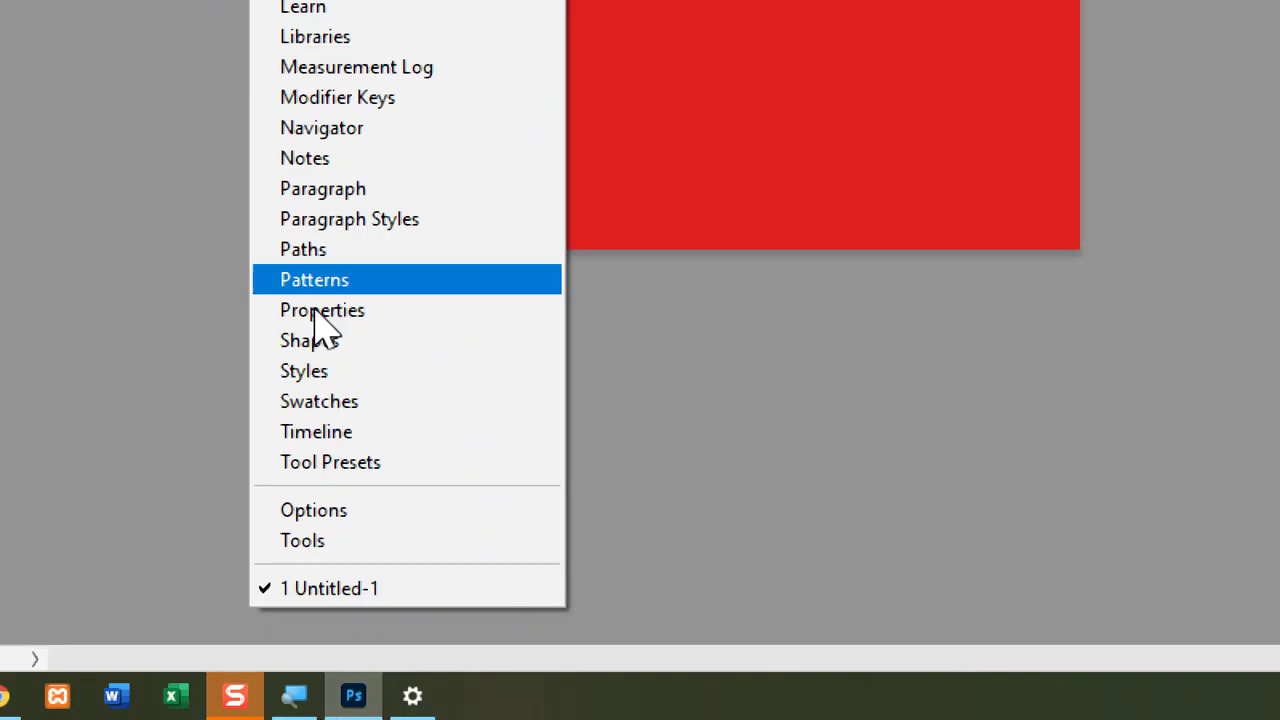
{"action": "left_click", "coordinate": [317, 553]}
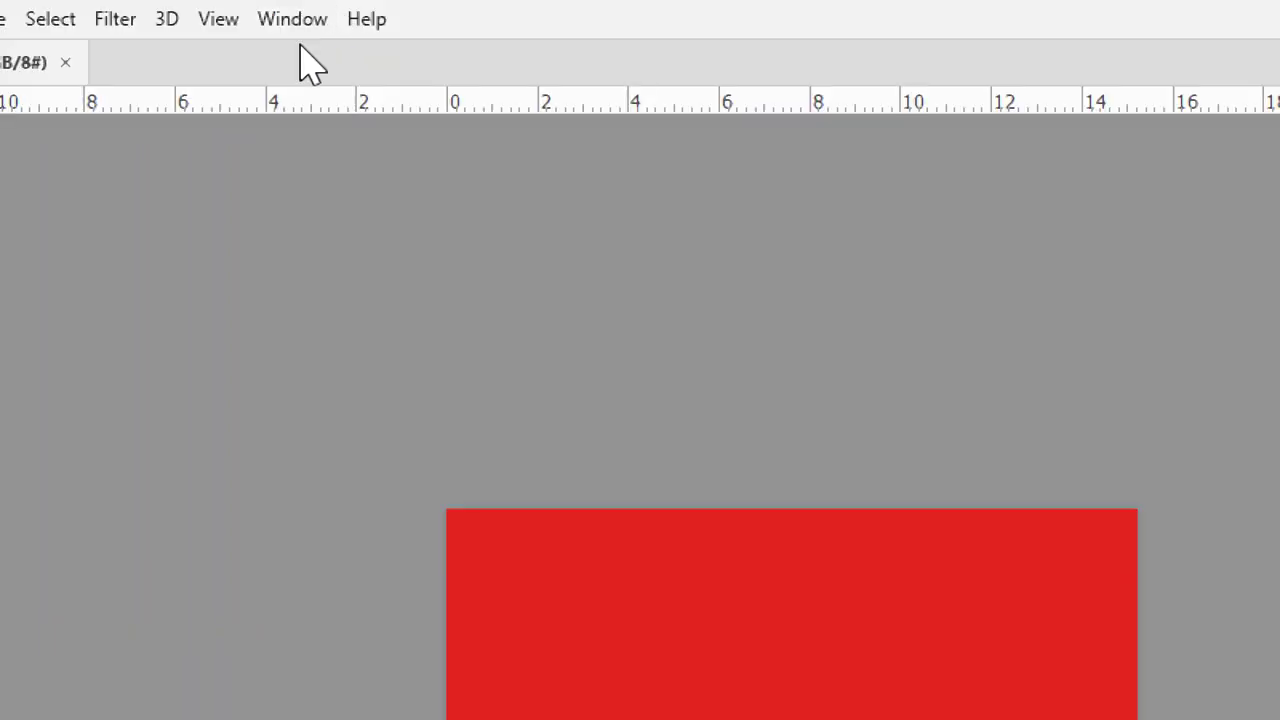
{"action": "left_click", "coordinate": [295, 19]}
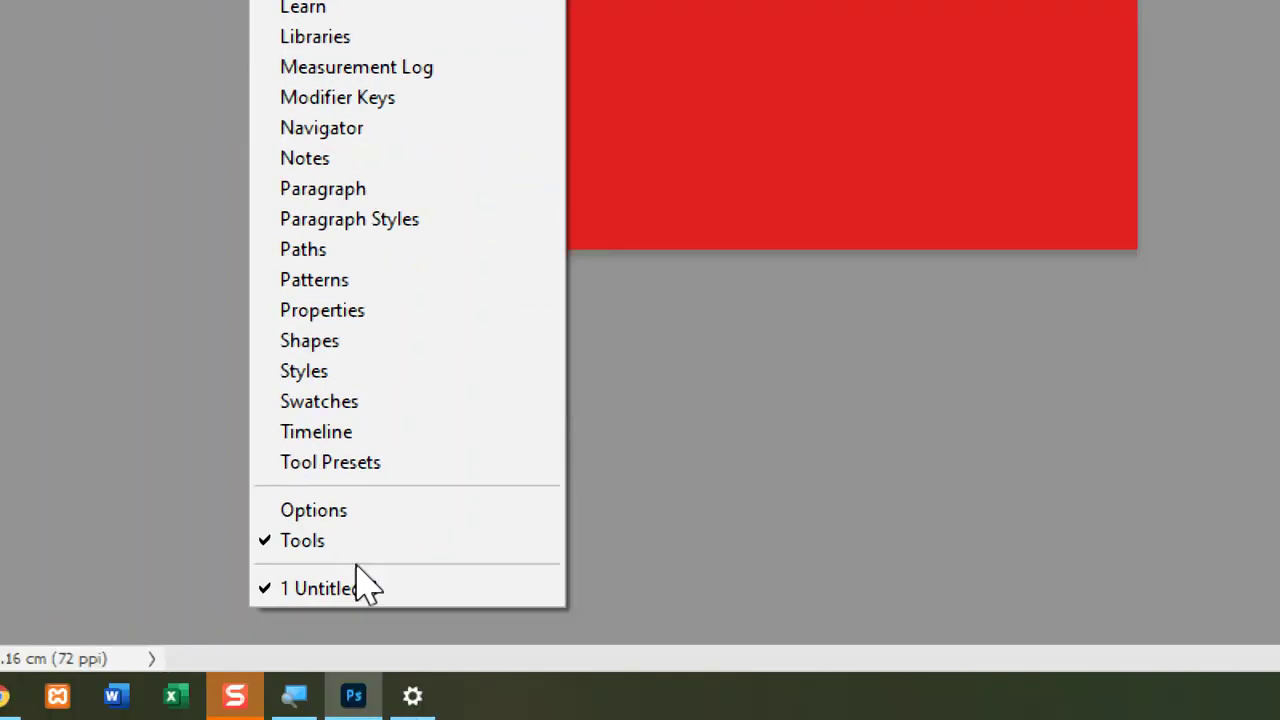
{"action": "left_click", "coordinate": [314, 517]}
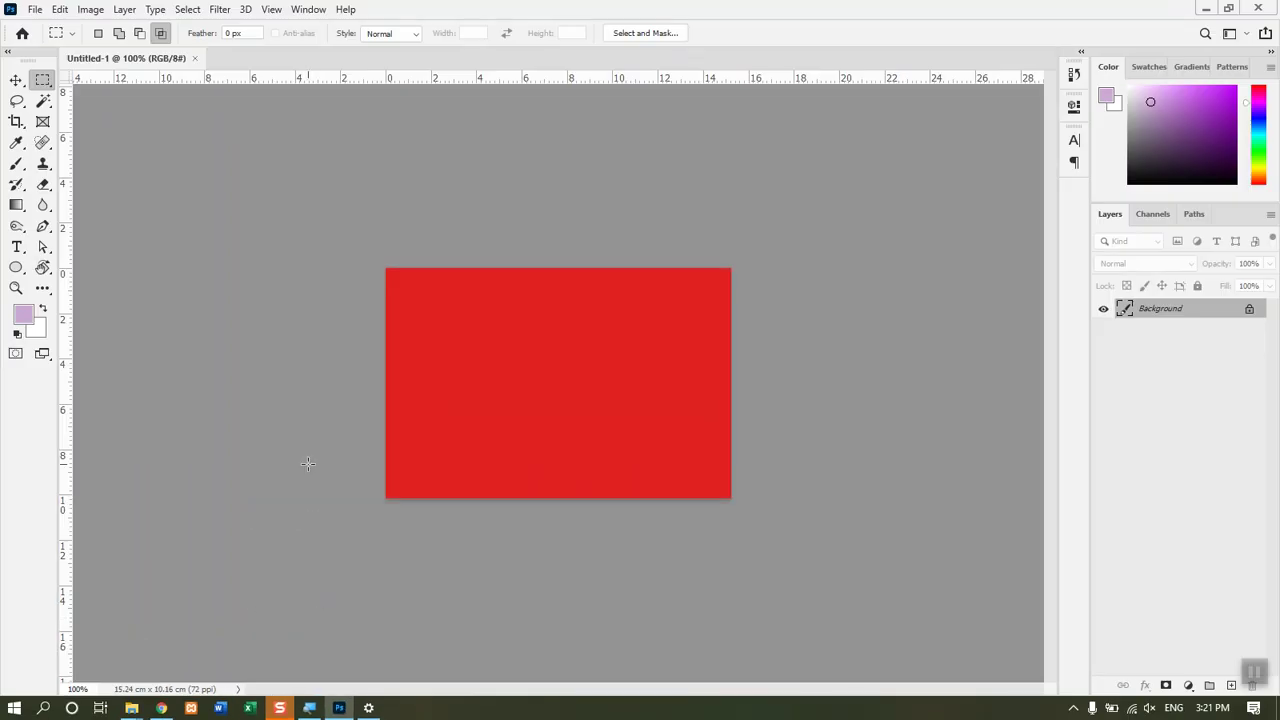
Step: Close the red document and create a new one from the recent custom 6 x 4 at 72 ppi preset
{"action": "key", "text": "ctrl+0"}
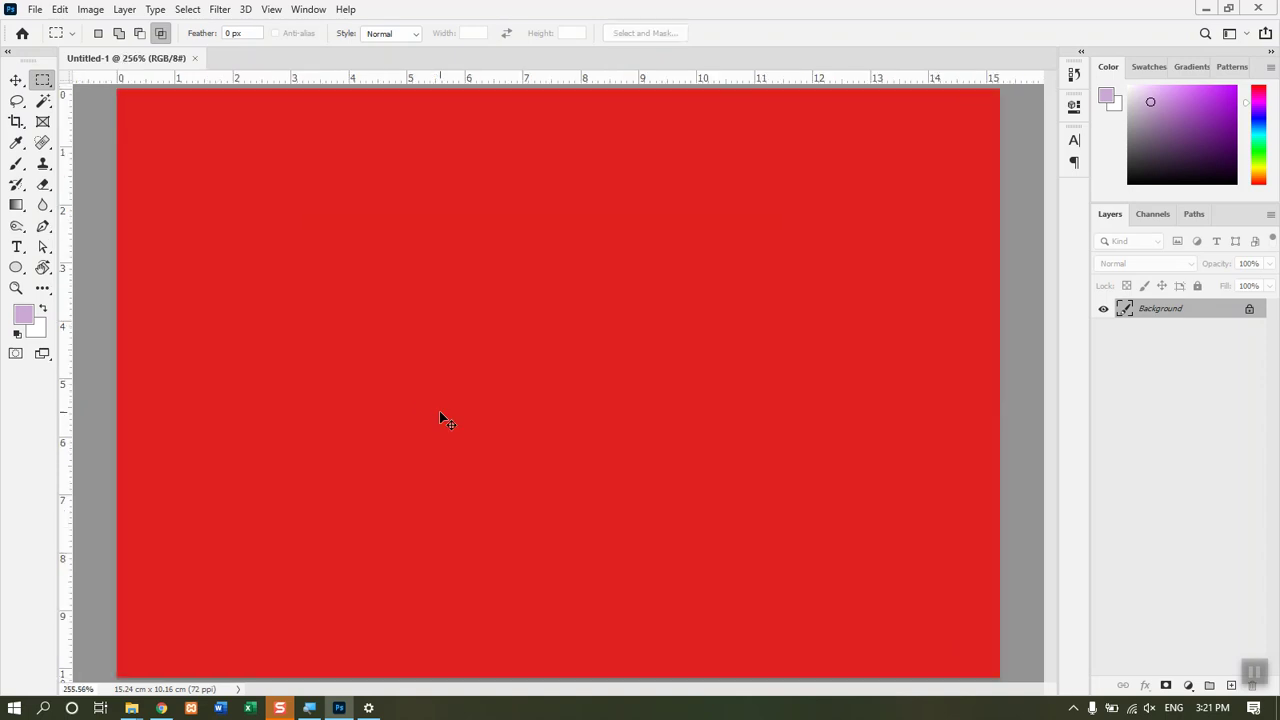
{"action": "key", "text": "ctrl+w"}
{"action": "key", "text": "ctrl+n"}
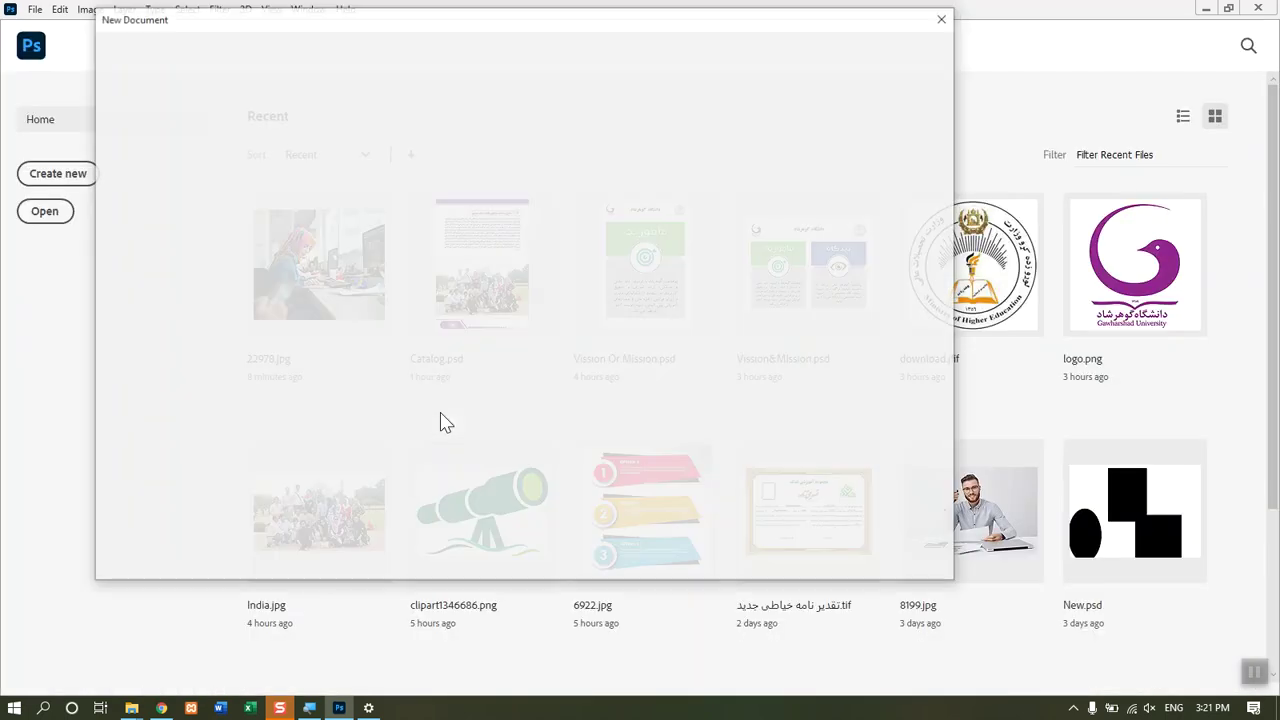
{"action": "double_click", "coordinate": [209, 192]}
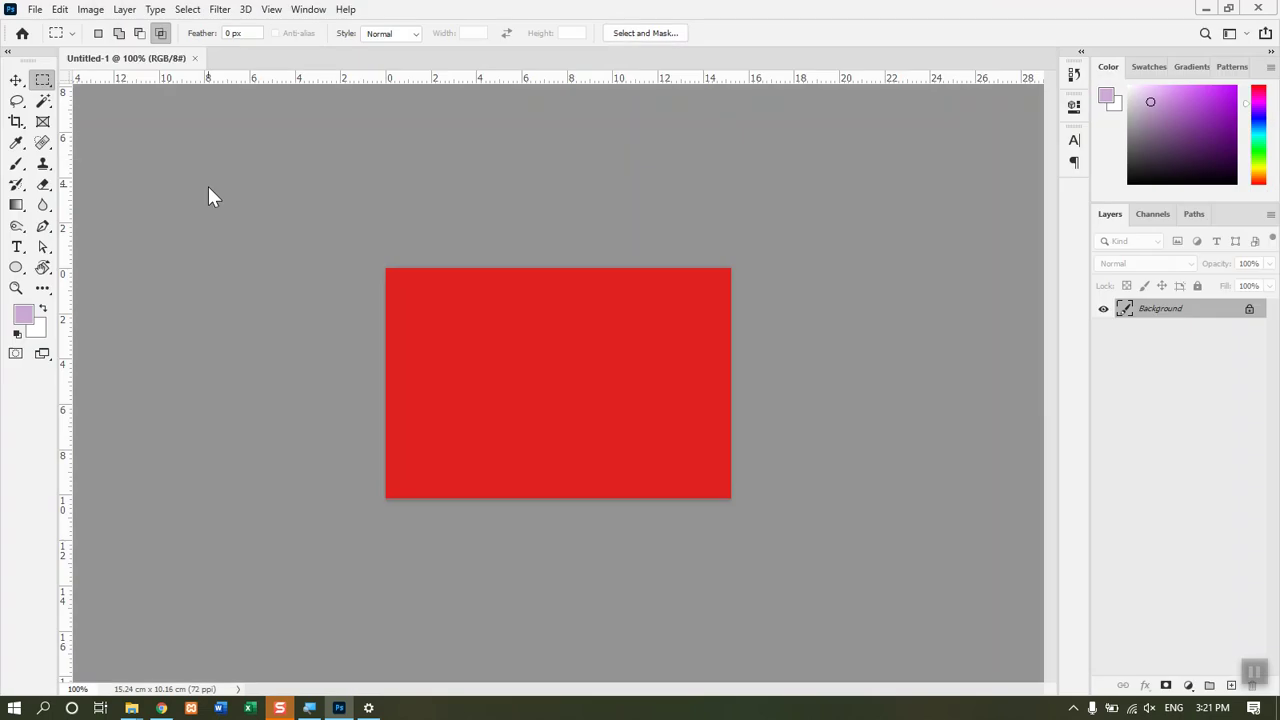
Step: Close the open red document and create a new one from the Landscape, 6 x 4 preset at 300 ppi
{"action": "key", "text": "ctrl+w"}
{"action": "key", "text": "ctrl+n"}
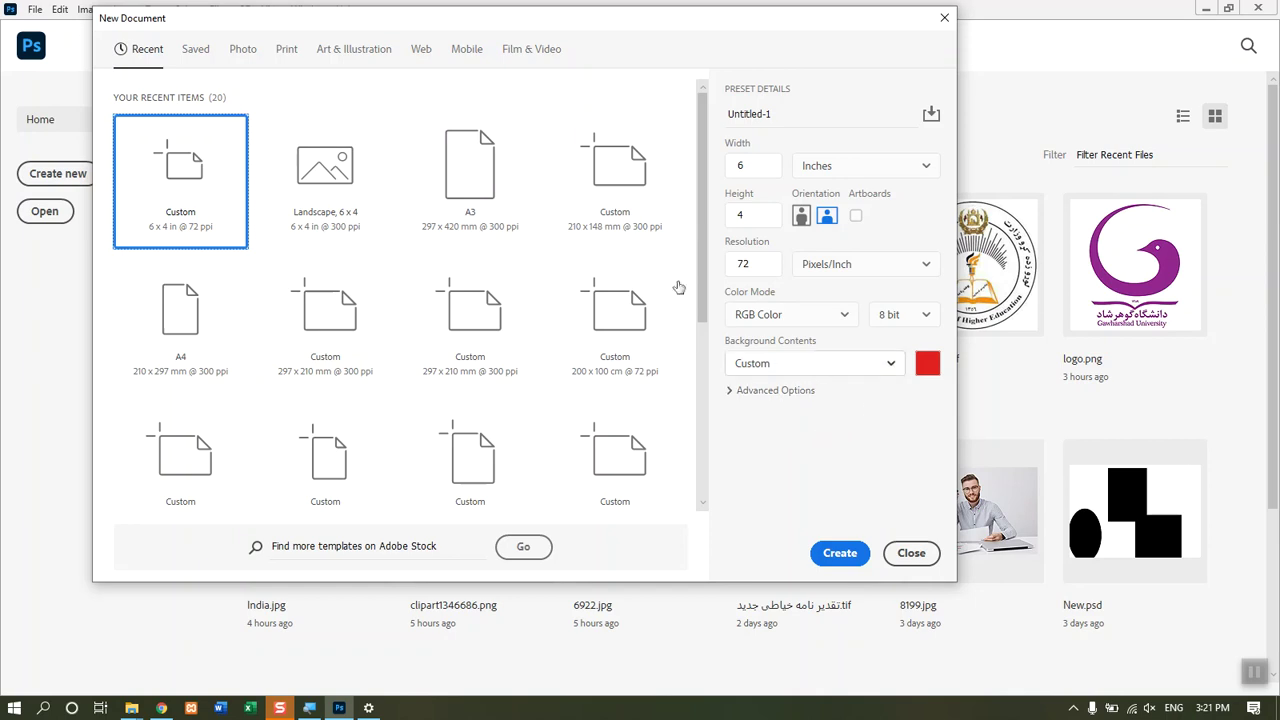
{"action": "left_click", "coordinate": [337, 122]}
{"action": "left_click", "coordinate": [838, 553]}
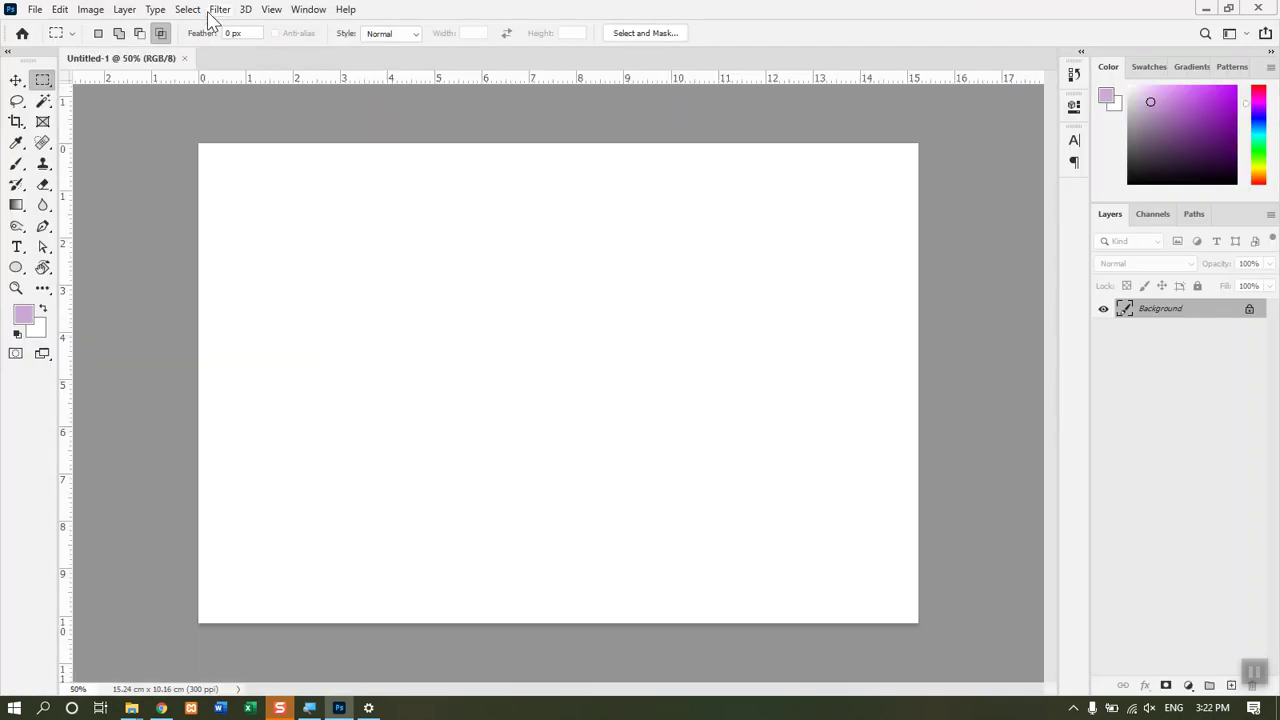
Step: Open the image AllDay.ru_35.jpg from the 100 HQ folder
{"action": "left_click", "coordinate": [33, 10]}
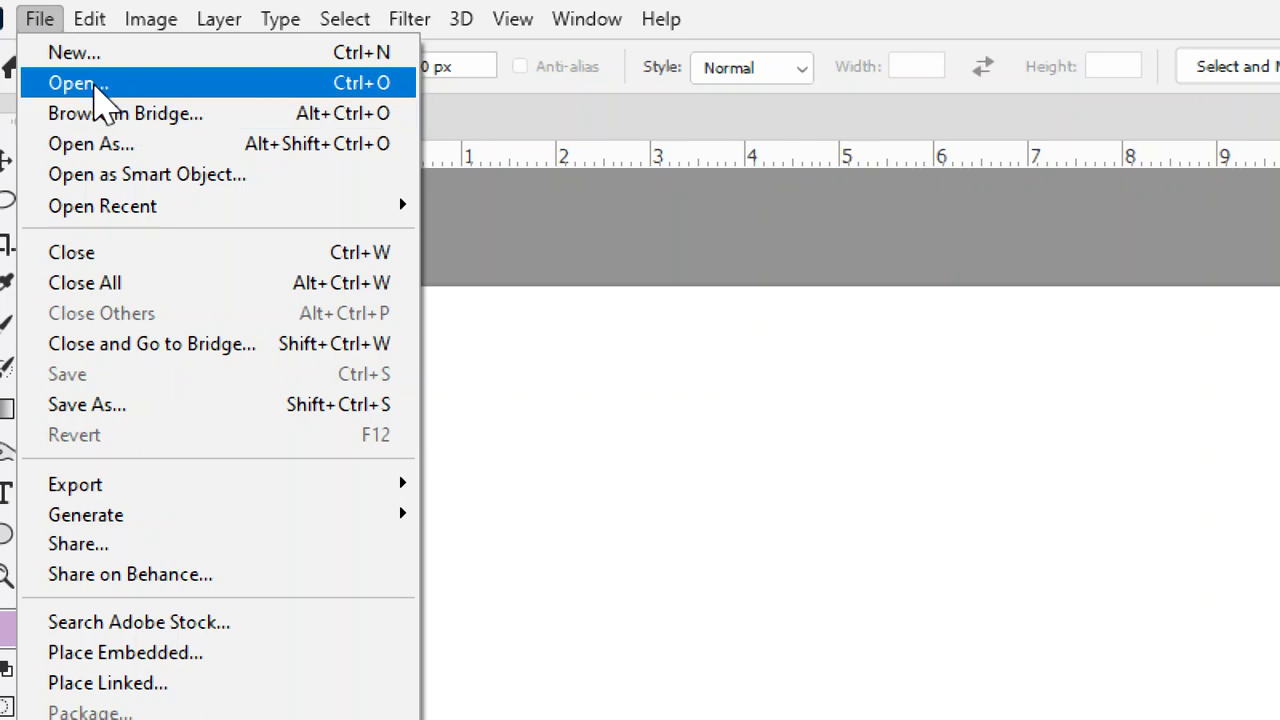
{"action": "left_click", "coordinate": [95, 86]}
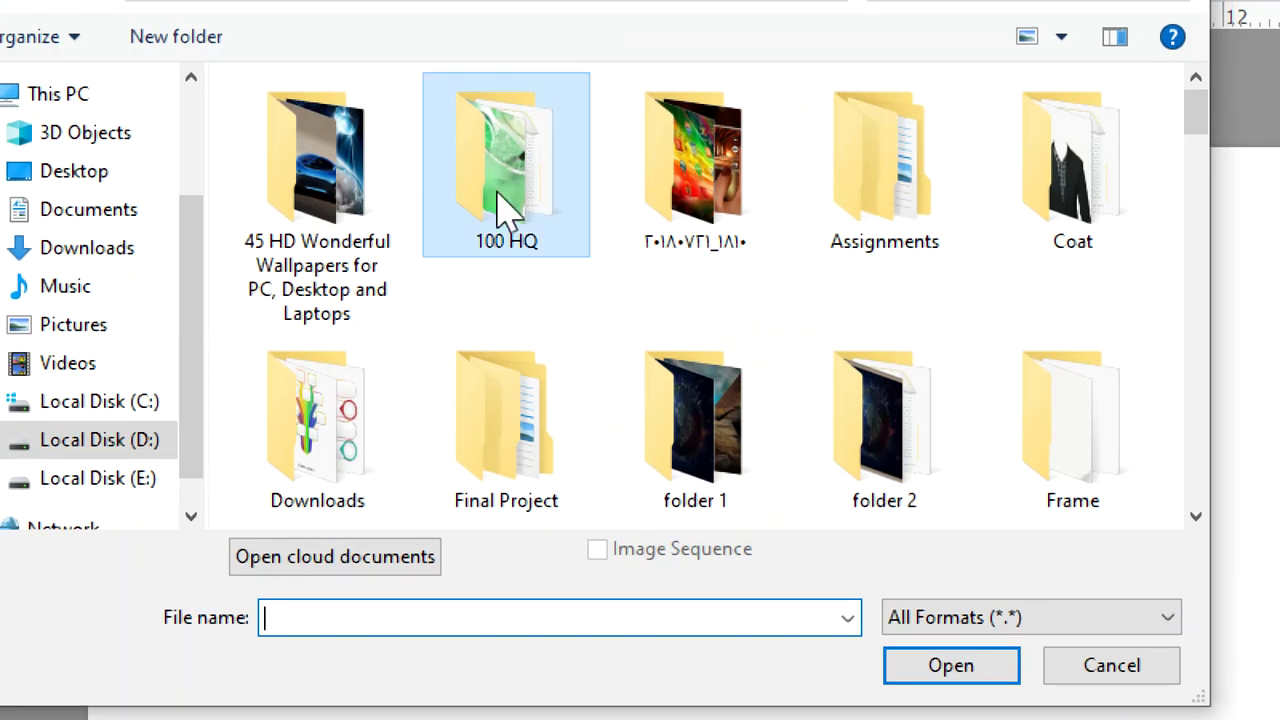
{"action": "double_click", "coordinate": [503, 20]}
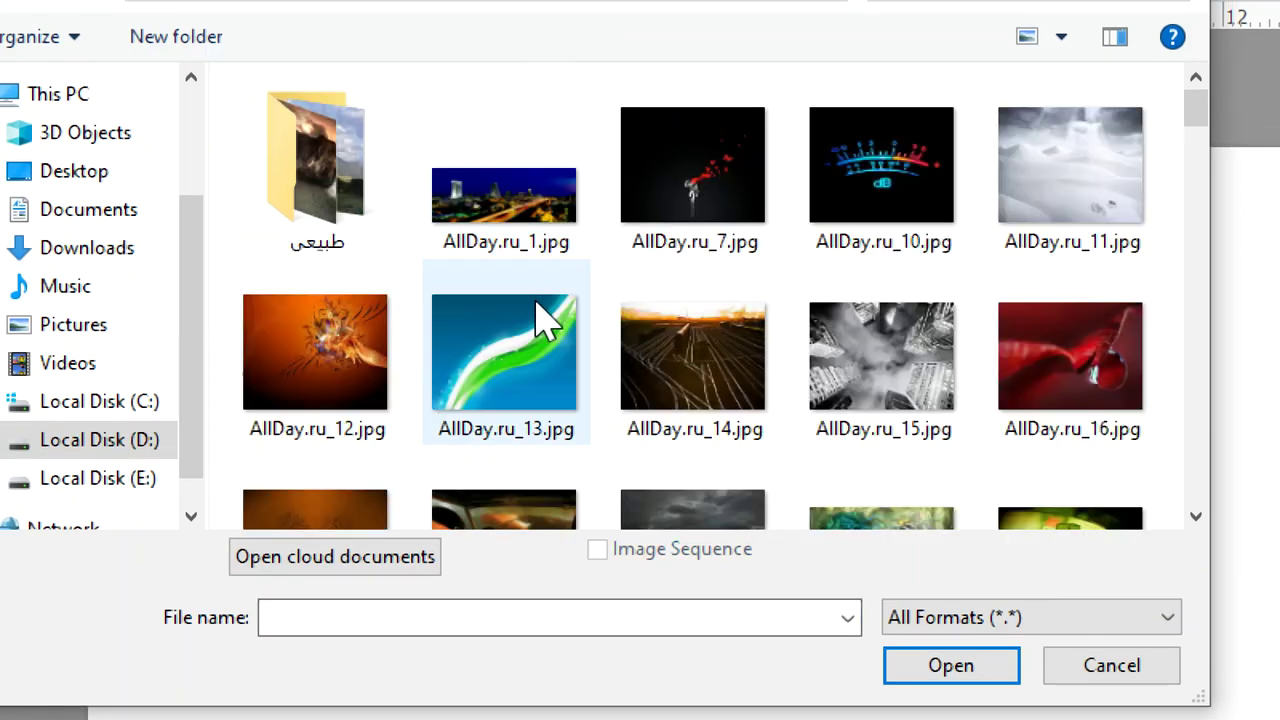
{"action": "left_click", "coordinate": [575, 395]}
{"action": "key", "text": "Down"}
{"action": "key", "text": "Down"}
{"action": "key", "text": "Down"}
{"action": "key", "text": "Down"}
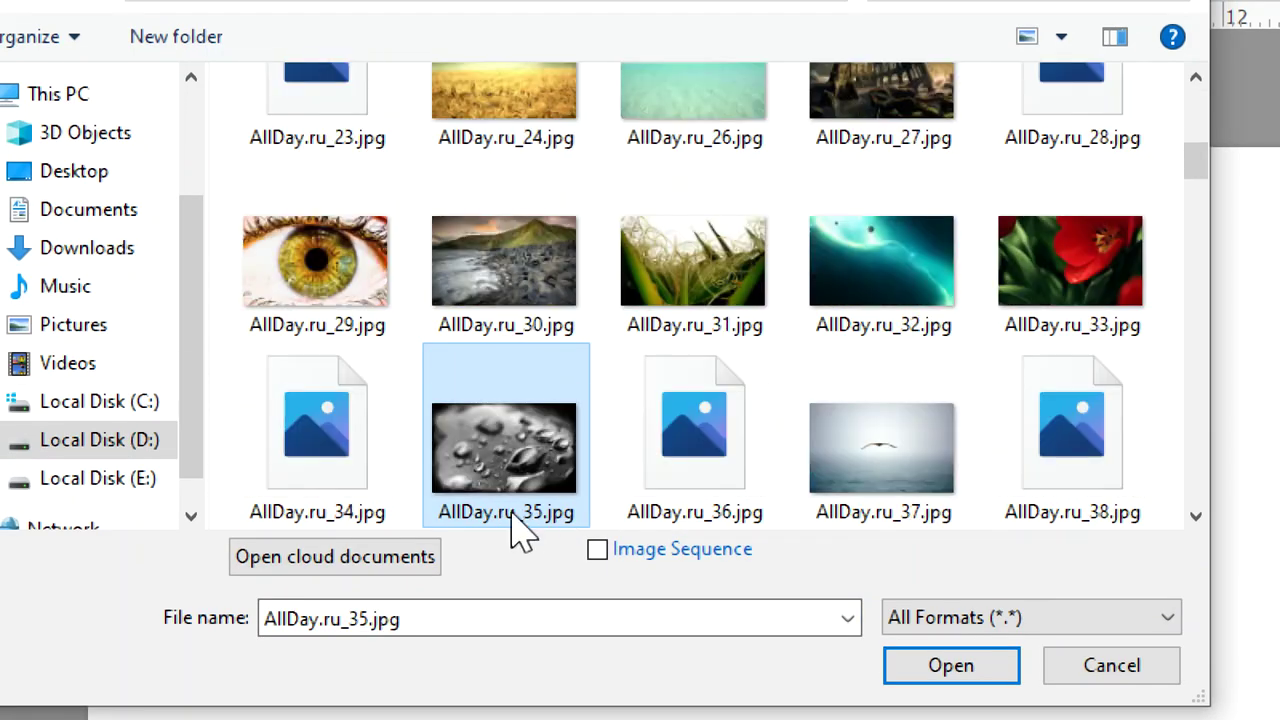
{"action": "double_click", "coordinate": [522, 535]}
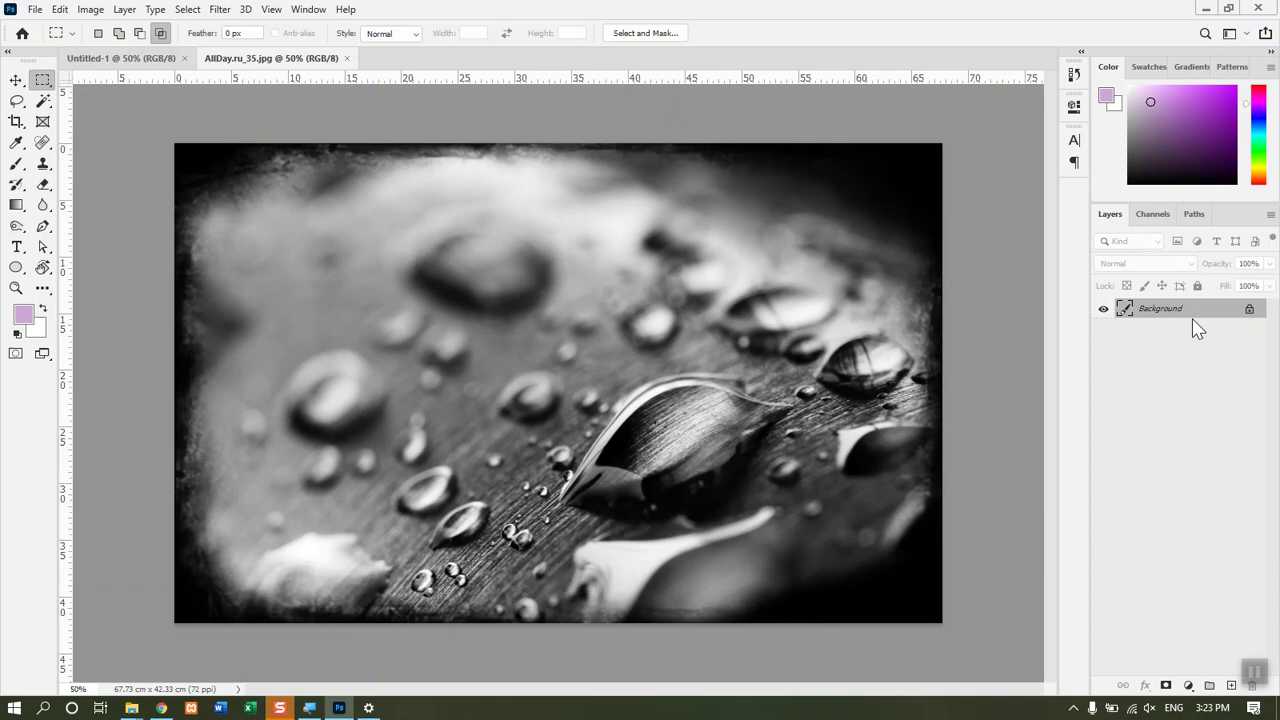
Step: Close the AllDay.ru_35.jpg image, then bring up the Open dialog again and cancel it
{"action": "key", "text": "ctrl+w"}
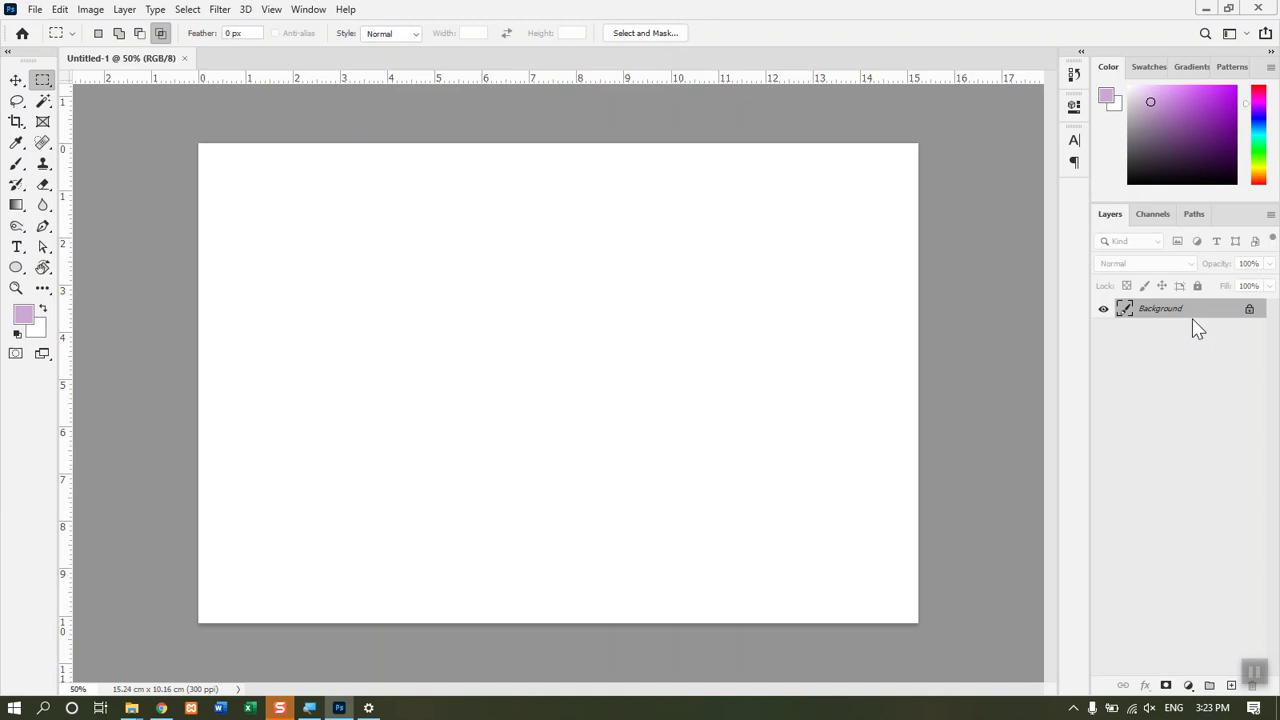
{"action": "key", "text": "ctrl+o"}
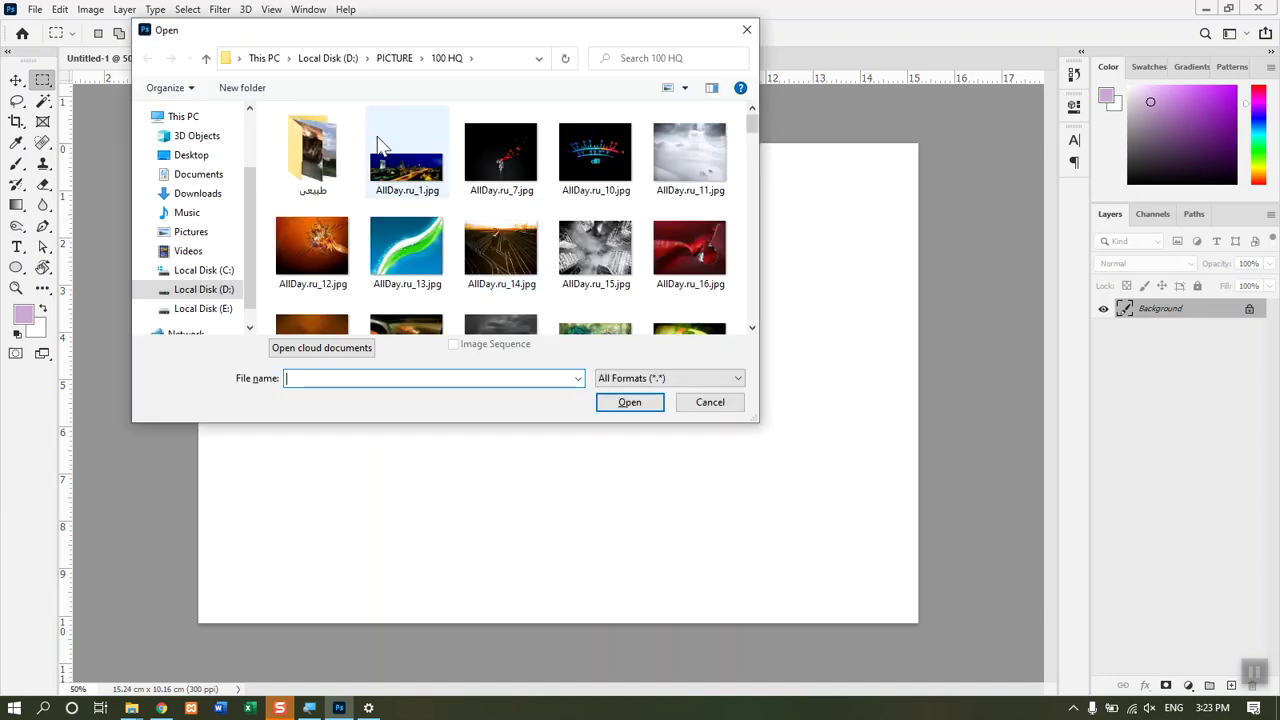
{"action": "key", "text": "Escape"}
Step: Try to browse files in Bridge and close the Creative Cloud sign-in window
{"action": "left_click", "coordinate": [35, 9]}
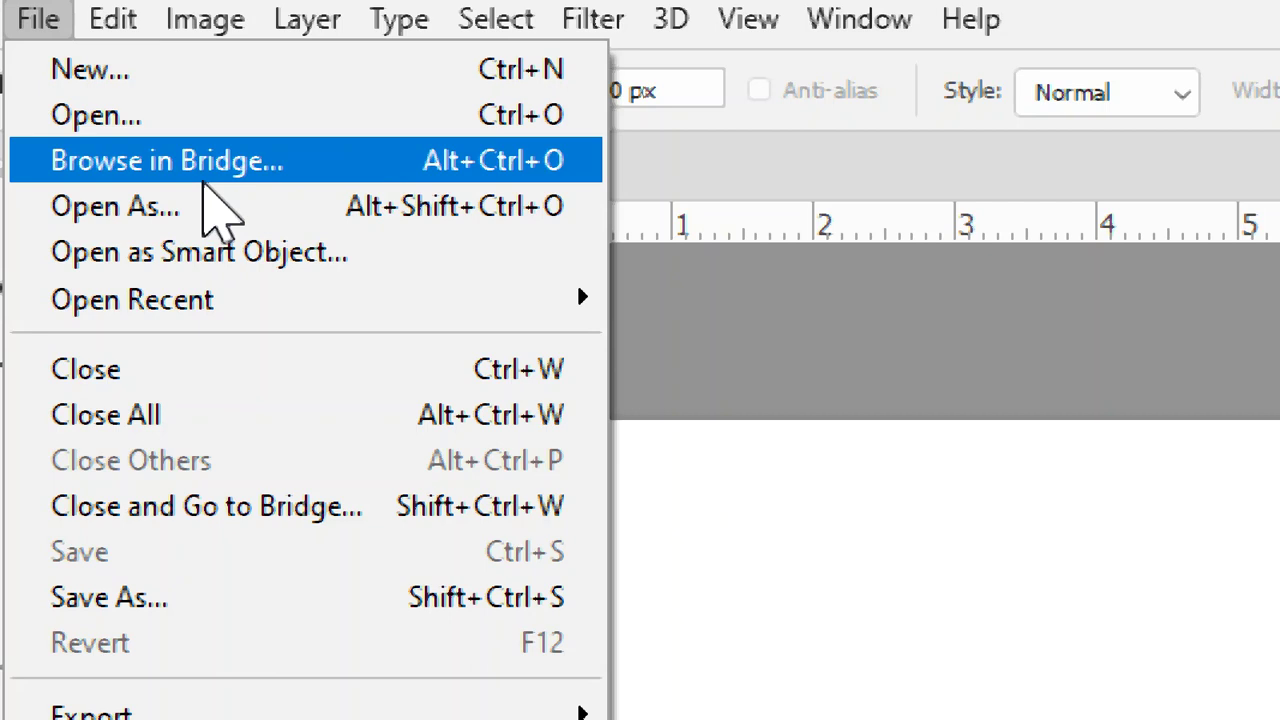
{"action": "left_click", "coordinate": [205, 180]}
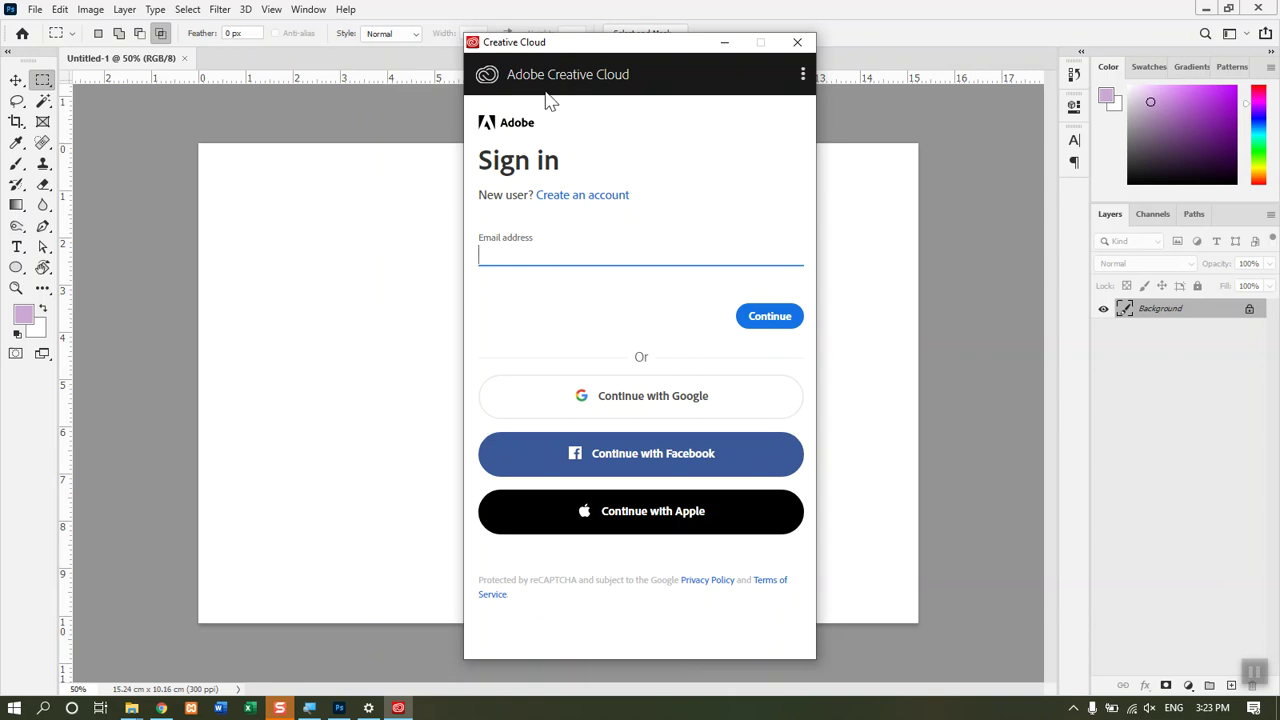
{"action": "left_click", "coordinate": [797, 43]}
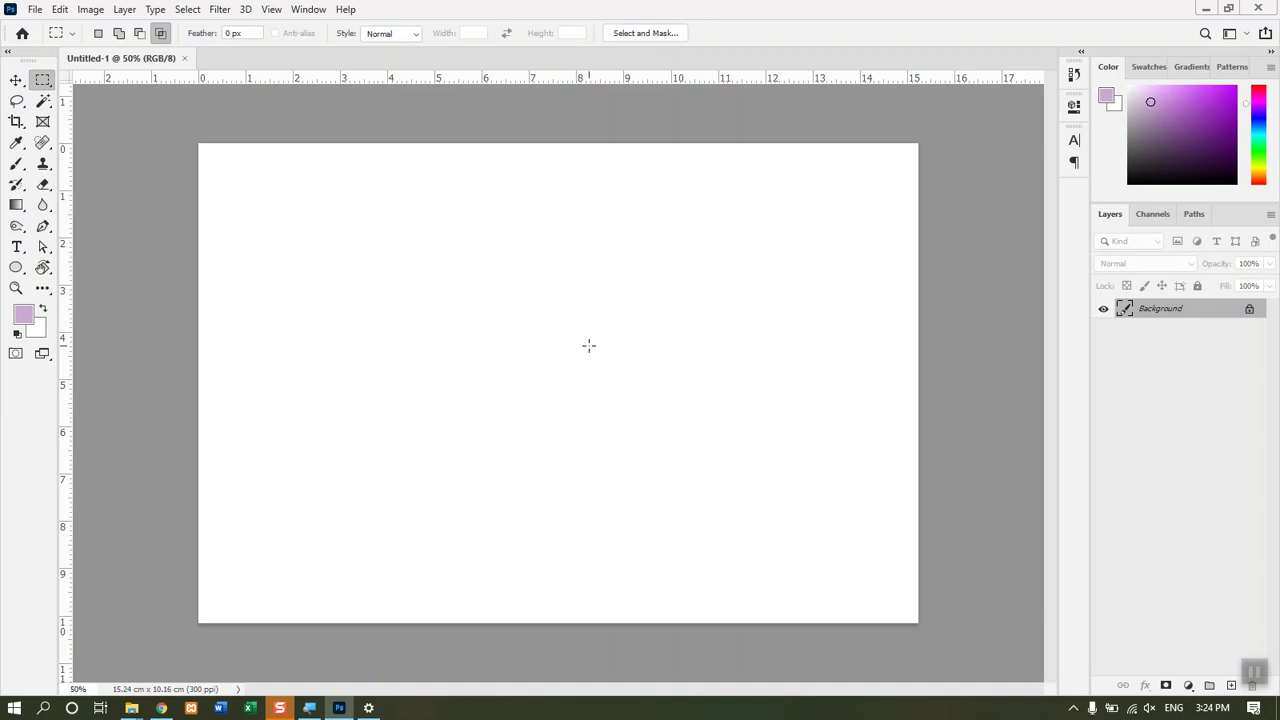
Step: Try to open AllDay.ru_13.jpg from the 100 HQ folder with Open As
{"action": "left_click", "coordinate": [35, 10]}
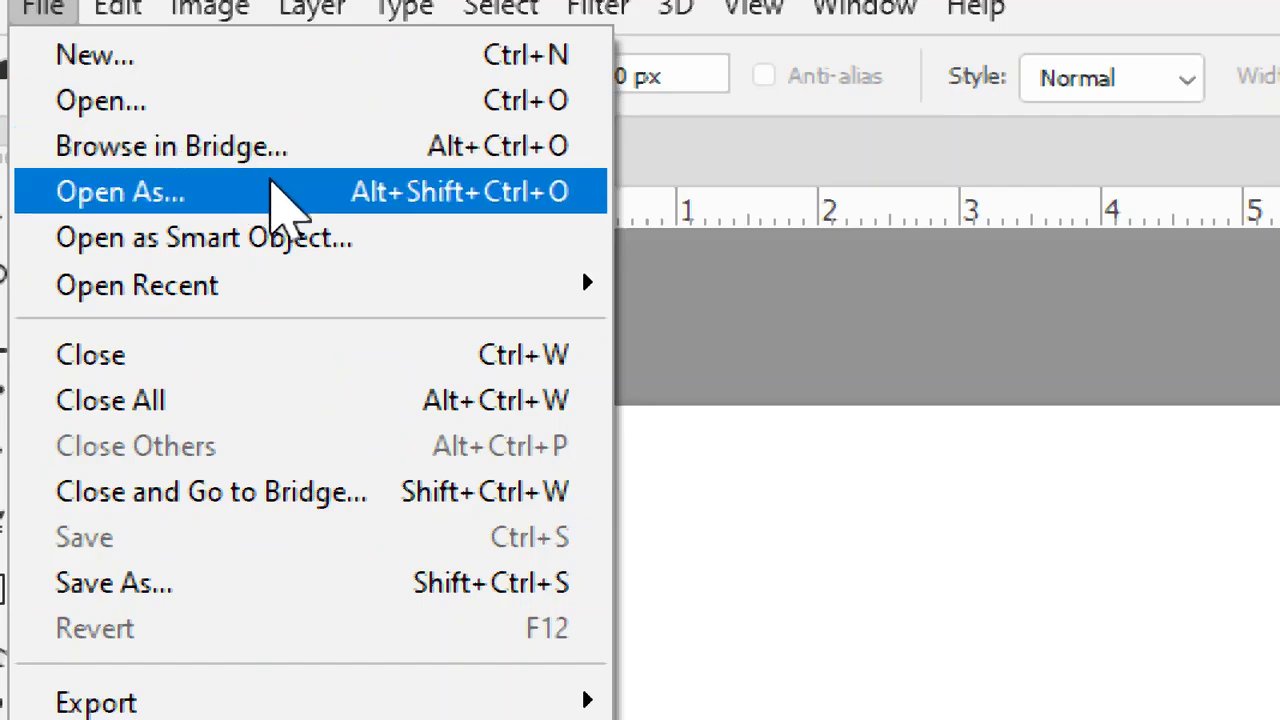
{"action": "left_click", "coordinate": [207, 203]}
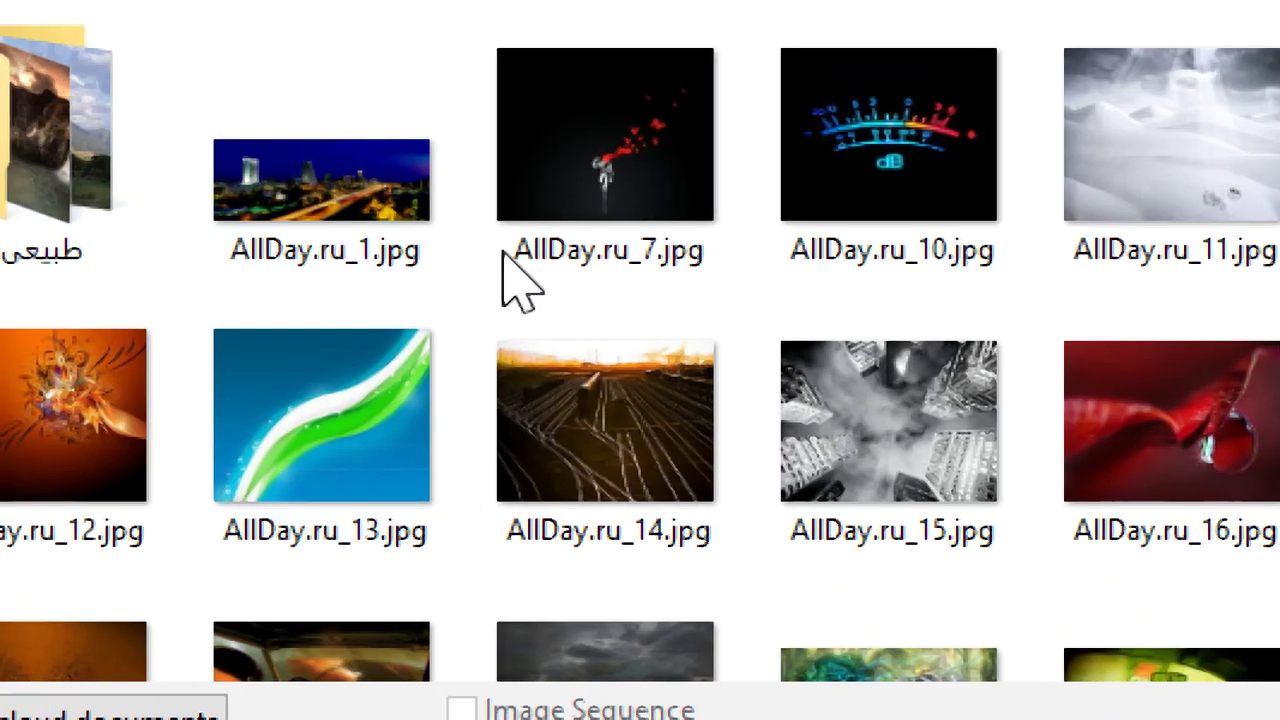
{"action": "double_click", "coordinate": [302, 491]}
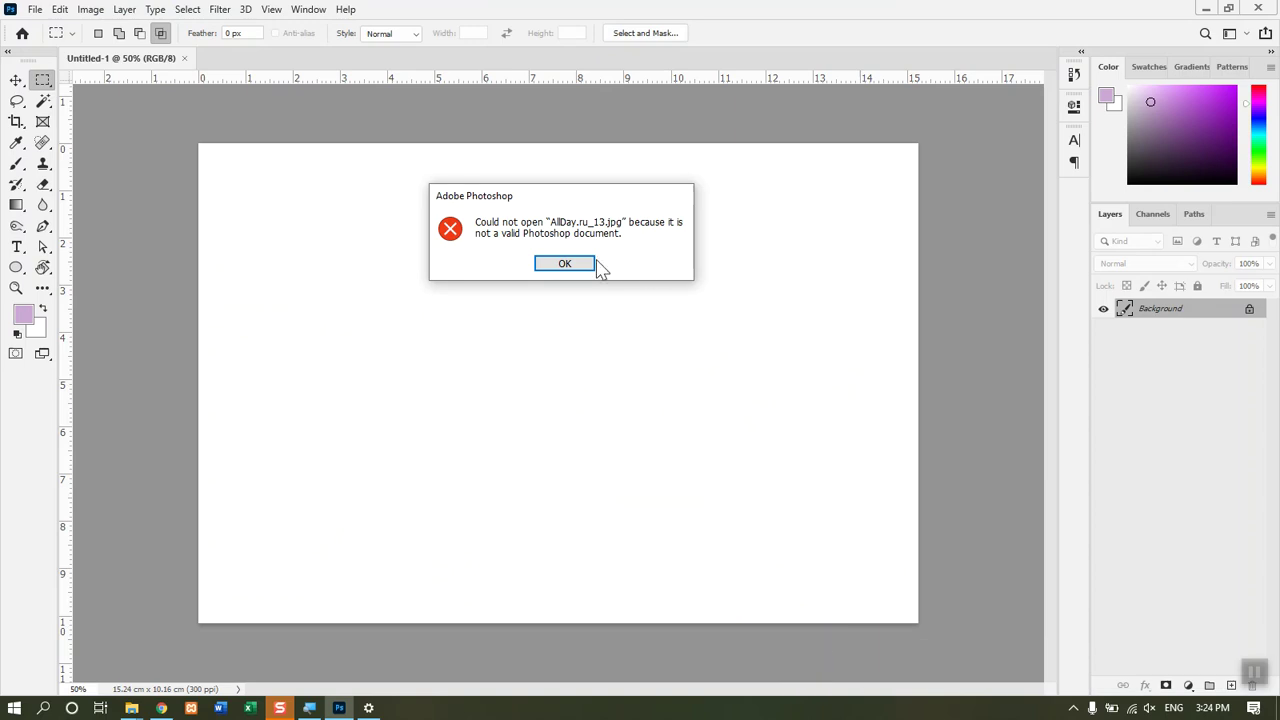
{"action": "left_click", "coordinate": [562, 266]}
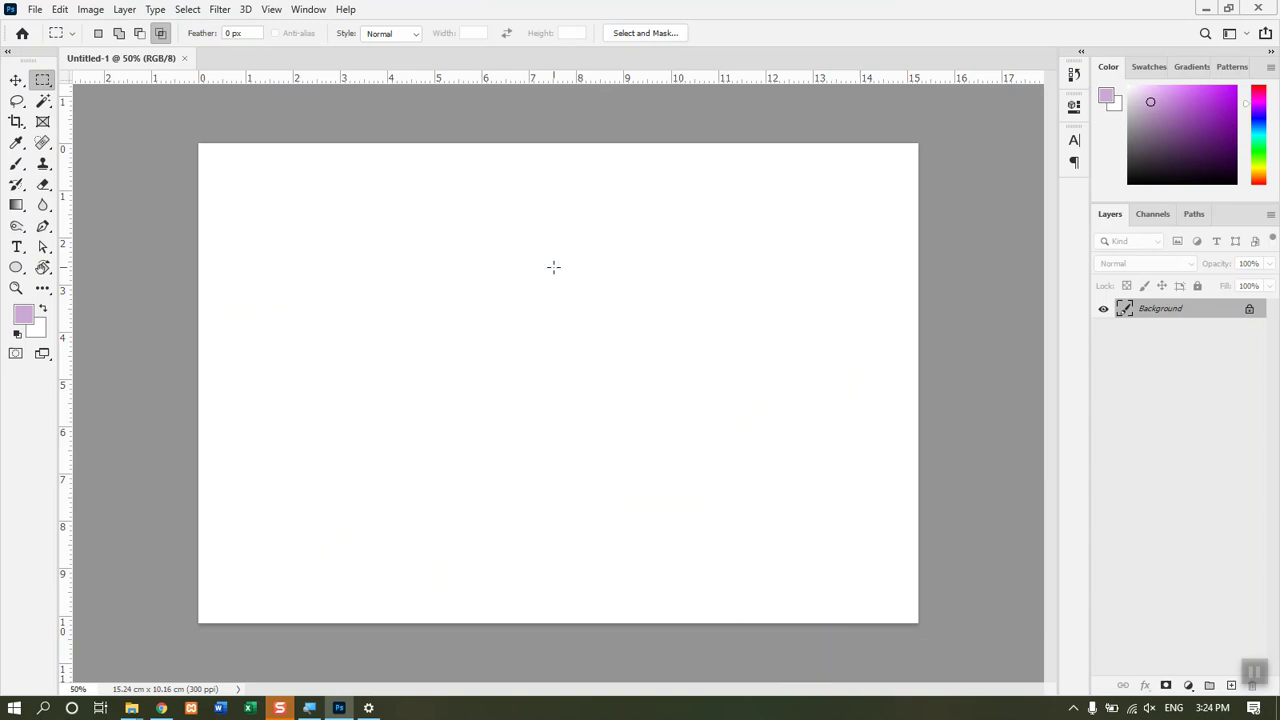
Step: Open All Criterias.psd from the PICTURE folder on drive D with Open As and activate the Move tool
{"action": "left_click", "coordinate": [38, 10]}
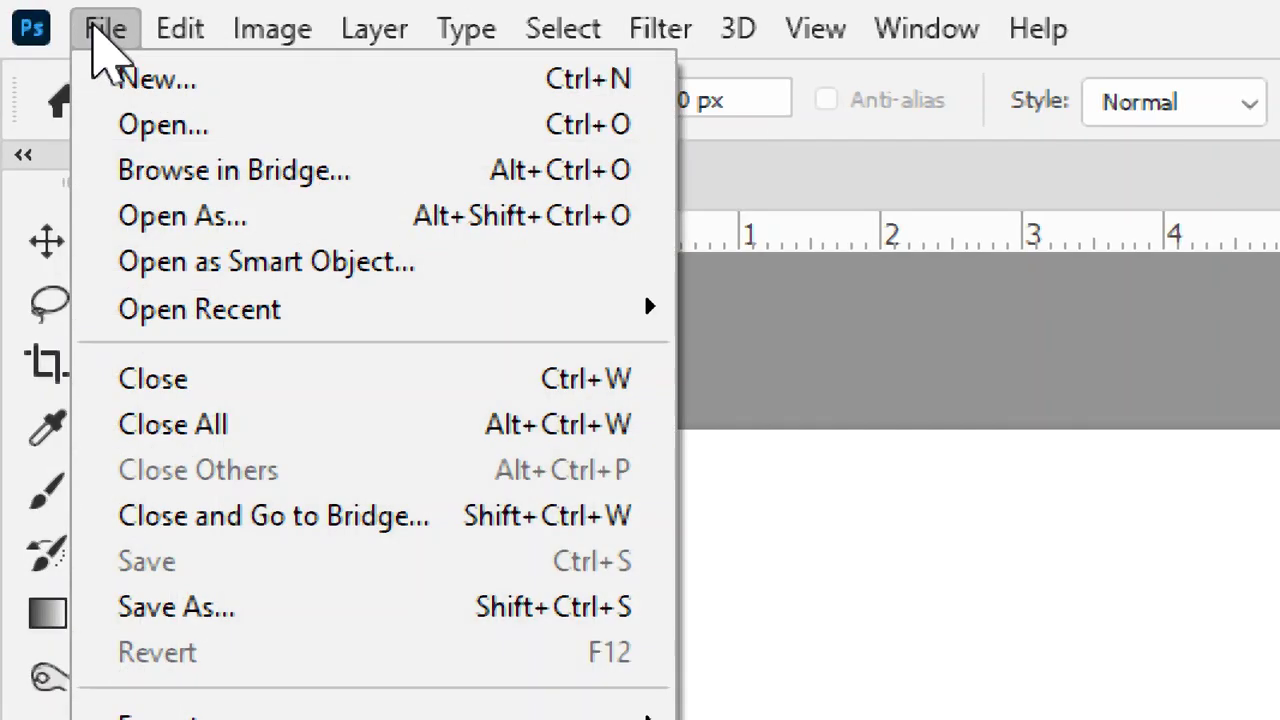
{"action": "left_click", "coordinate": [215, 222]}
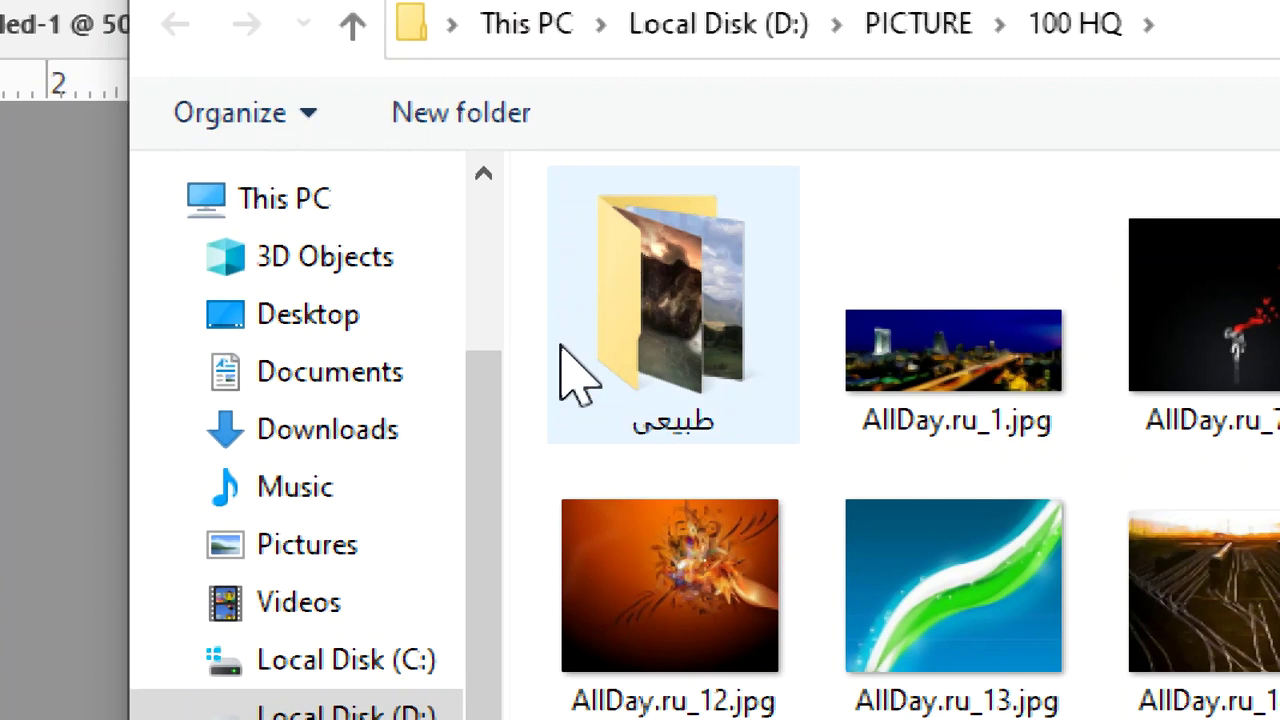
{"action": "left_click", "coordinate": [930, 43]}
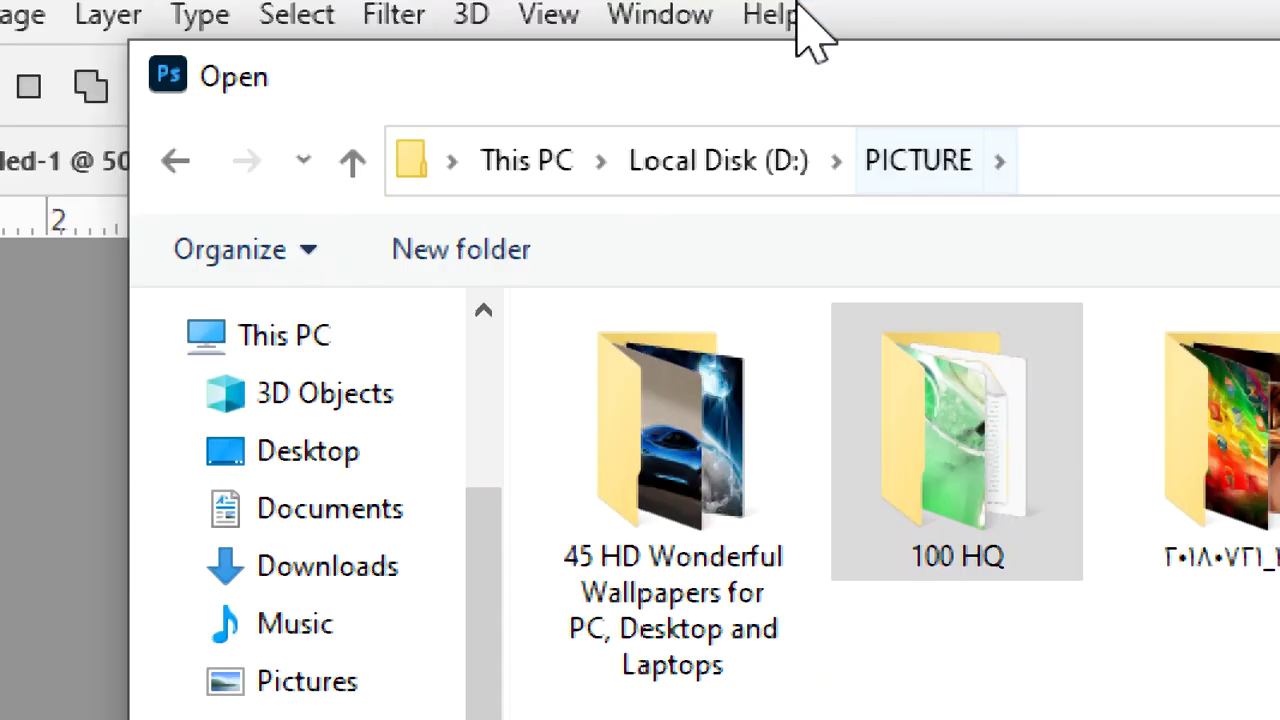
{"action": "left_click", "coordinate": [771, 177]}
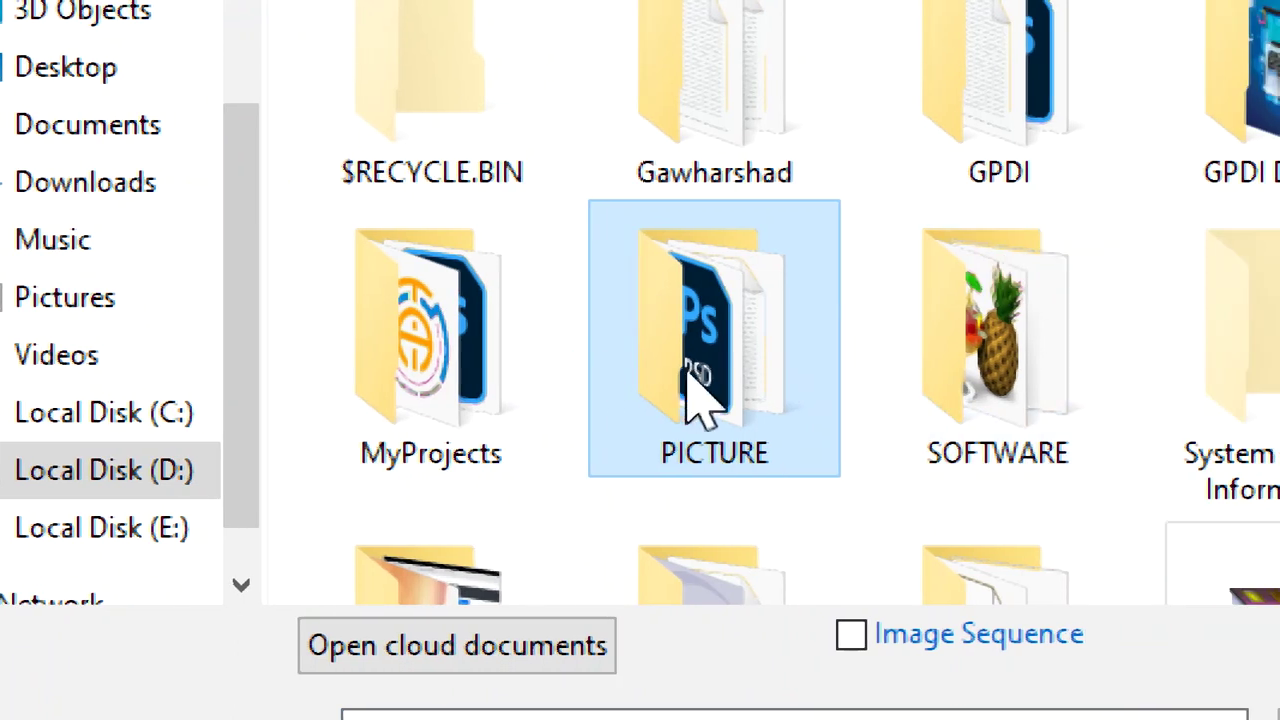
{"action": "double_click", "coordinate": [985, 452]}
{"action": "scroll", "coordinate": [925, 445], "scroll_direction": "down", "scroll_amount": 10}
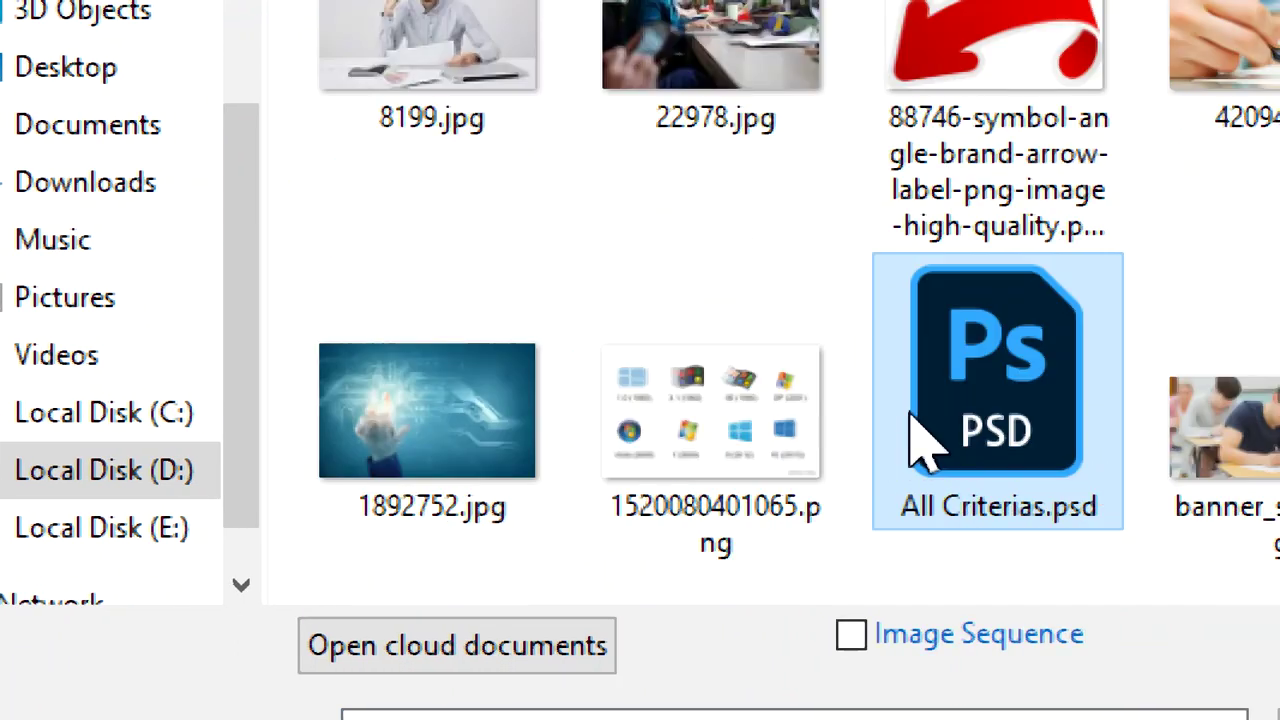
{"action": "double_click", "coordinate": [1064, 432]}
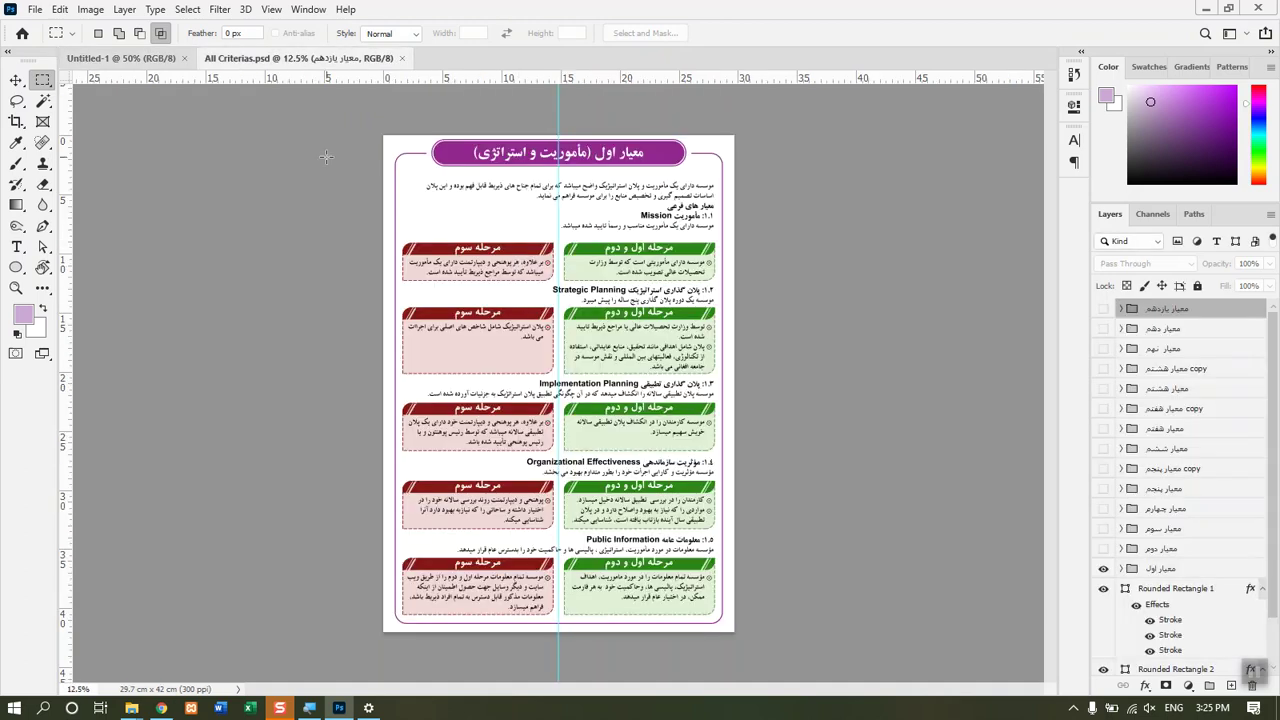
{"action": "key", "text": "v"}
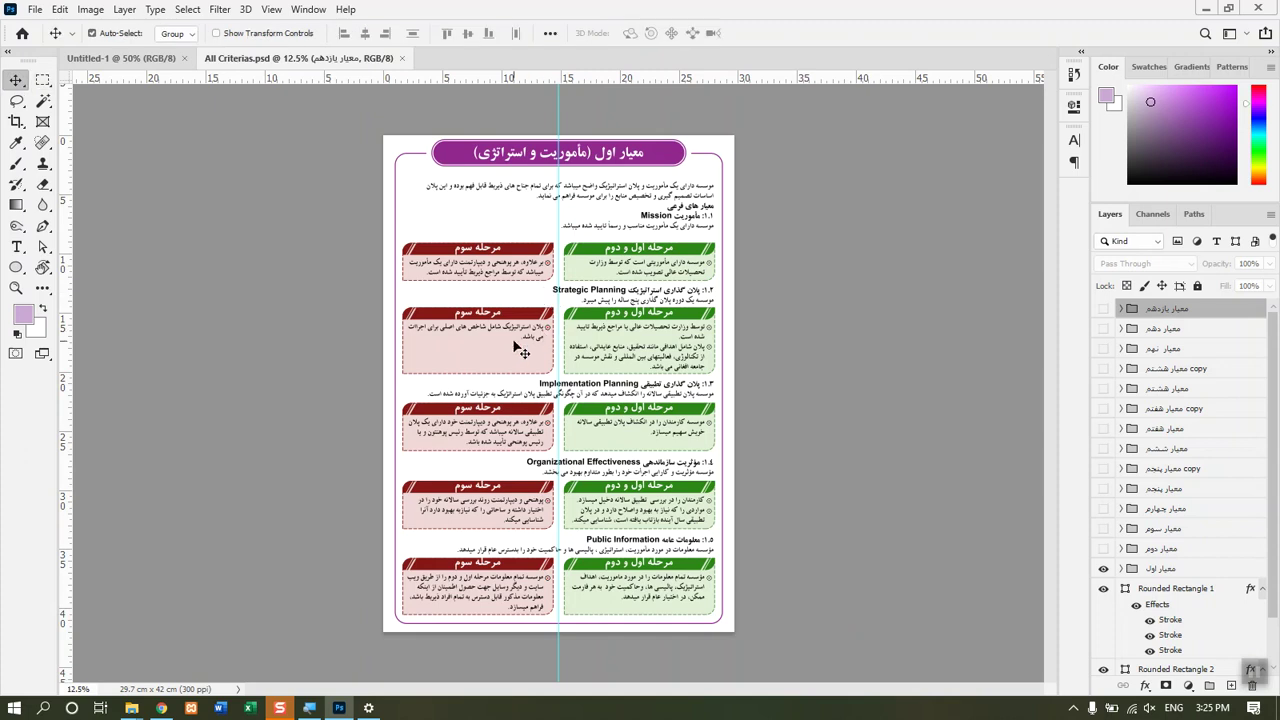
Step: Bring up Save As for All Criterias.psd with its existing name and Photoshop format, and close the document
{"action": "left_click", "coordinate": [35, 9]}
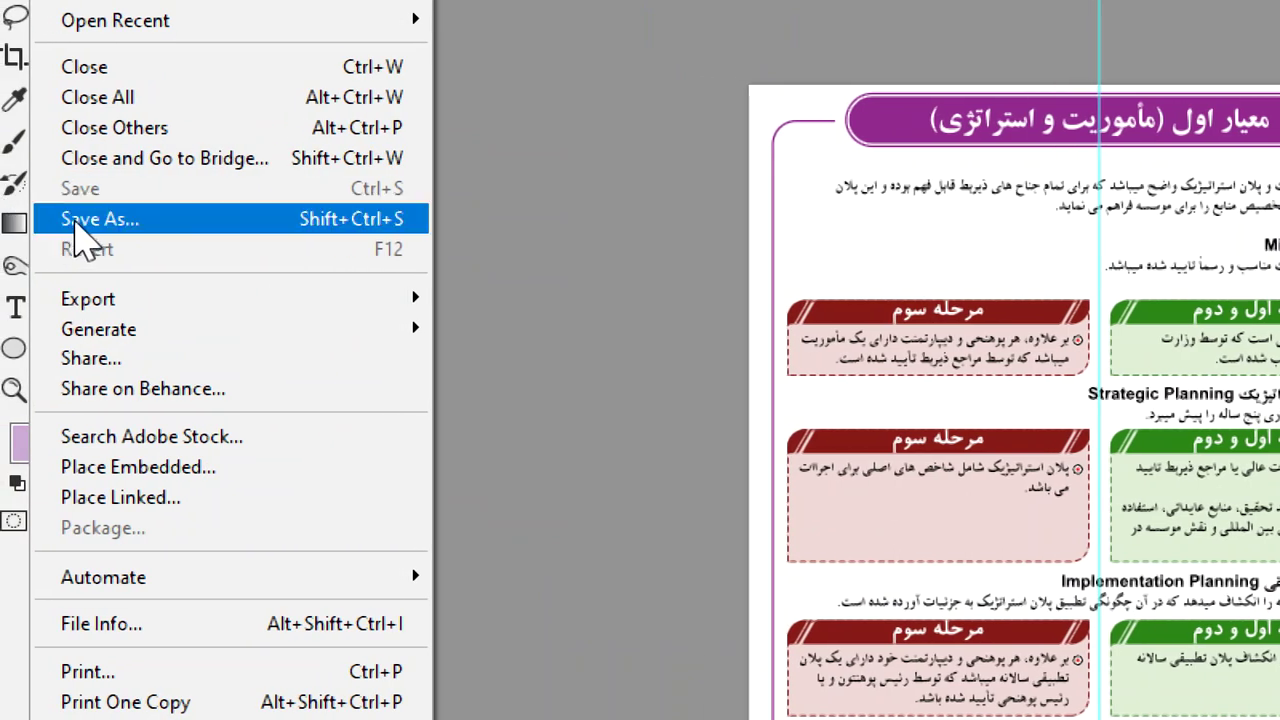
{"action": "left_click", "coordinate": [80, 222]}
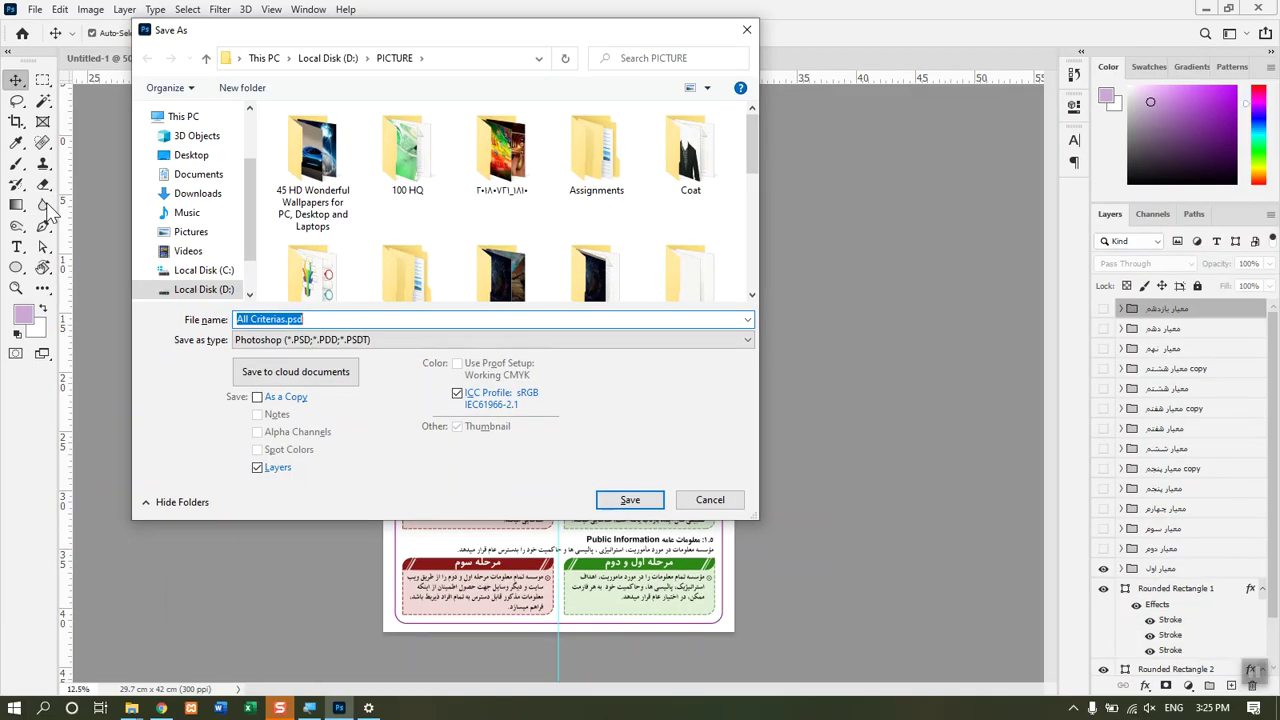
{"action": "key", "text": "Return"}
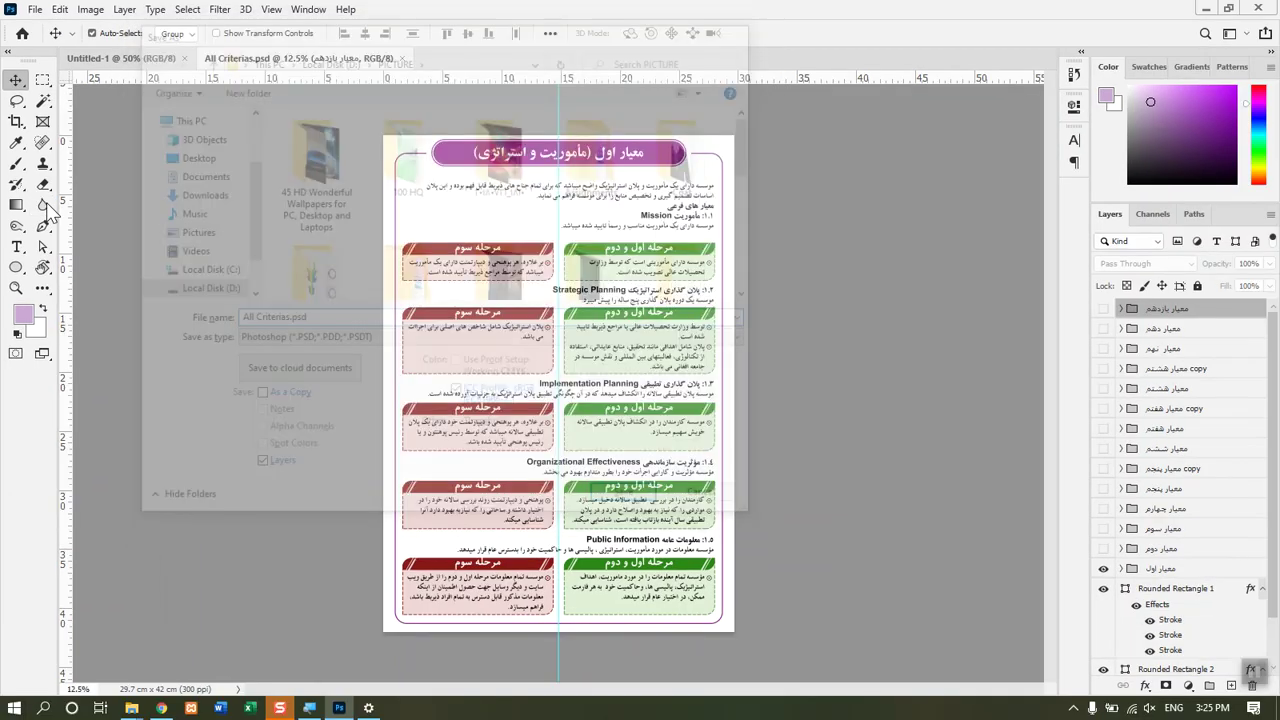
{"action": "key", "text": "ctrl+w"}
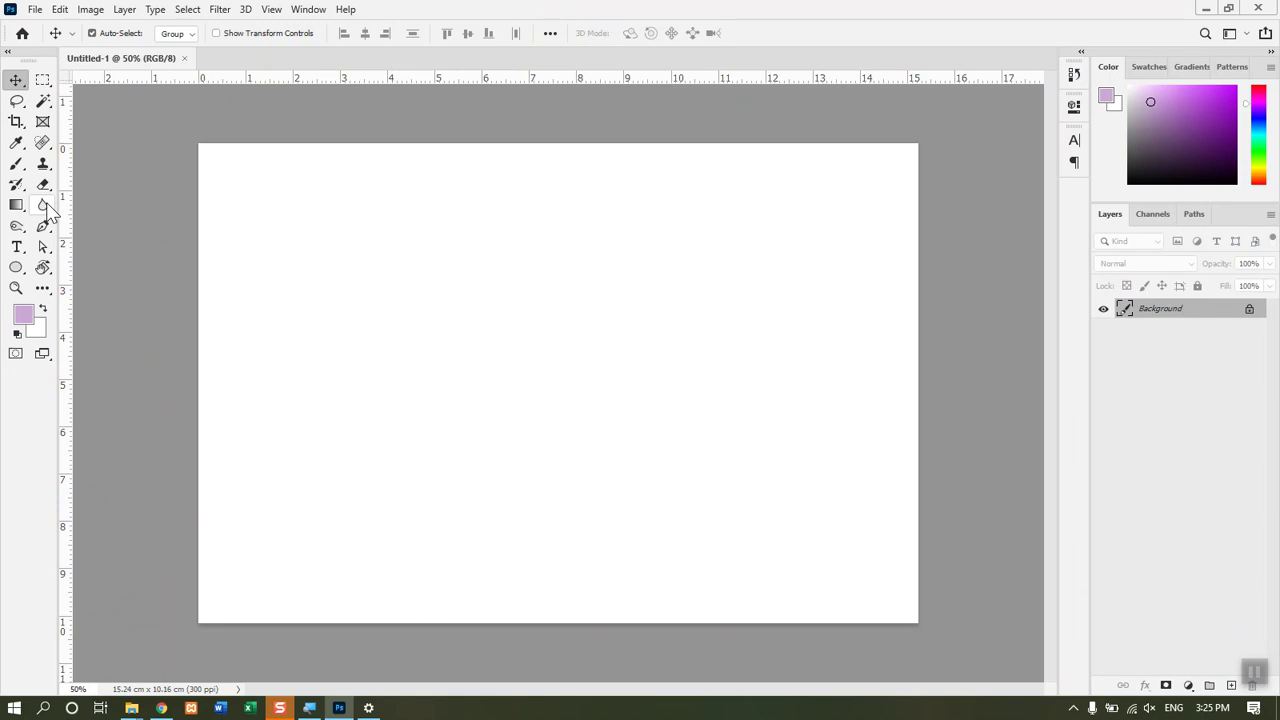
Step: Open 22978.jpg from the PICTURE folder on drive D as a smart object
{"action": "left_click", "coordinate": [38, 10]}
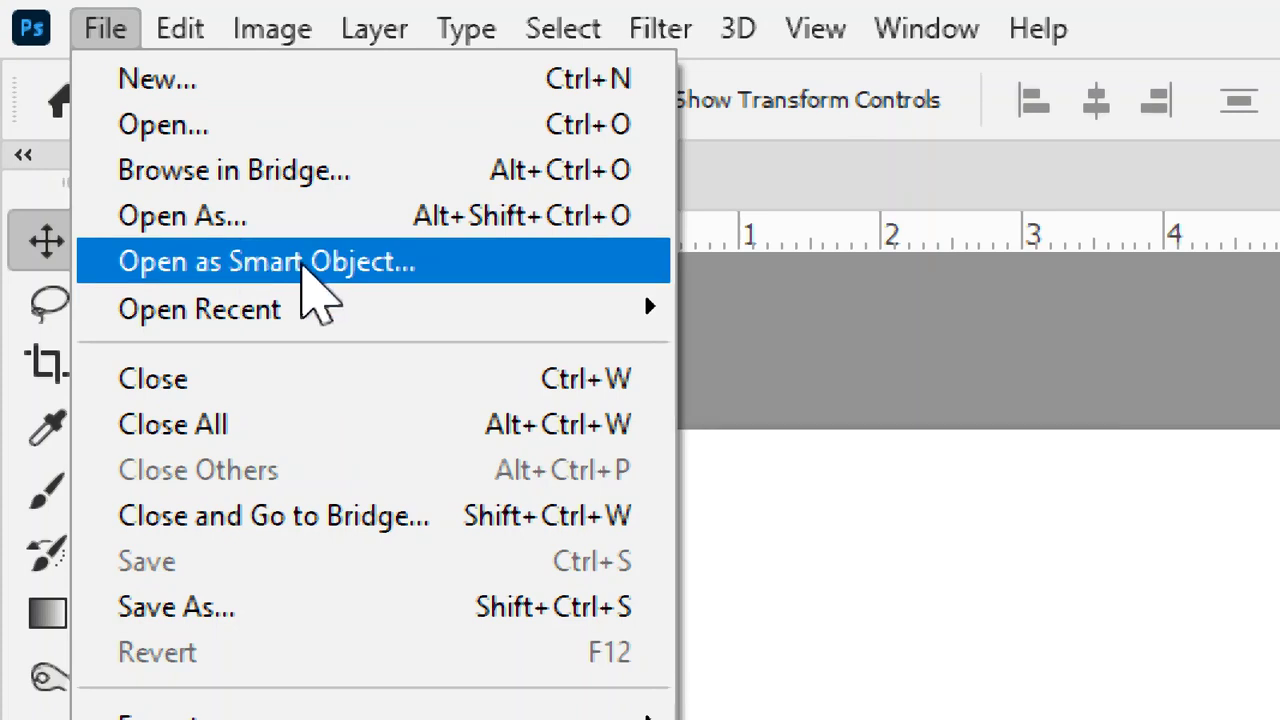
{"action": "left_click", "coordinate": [303, 265]}
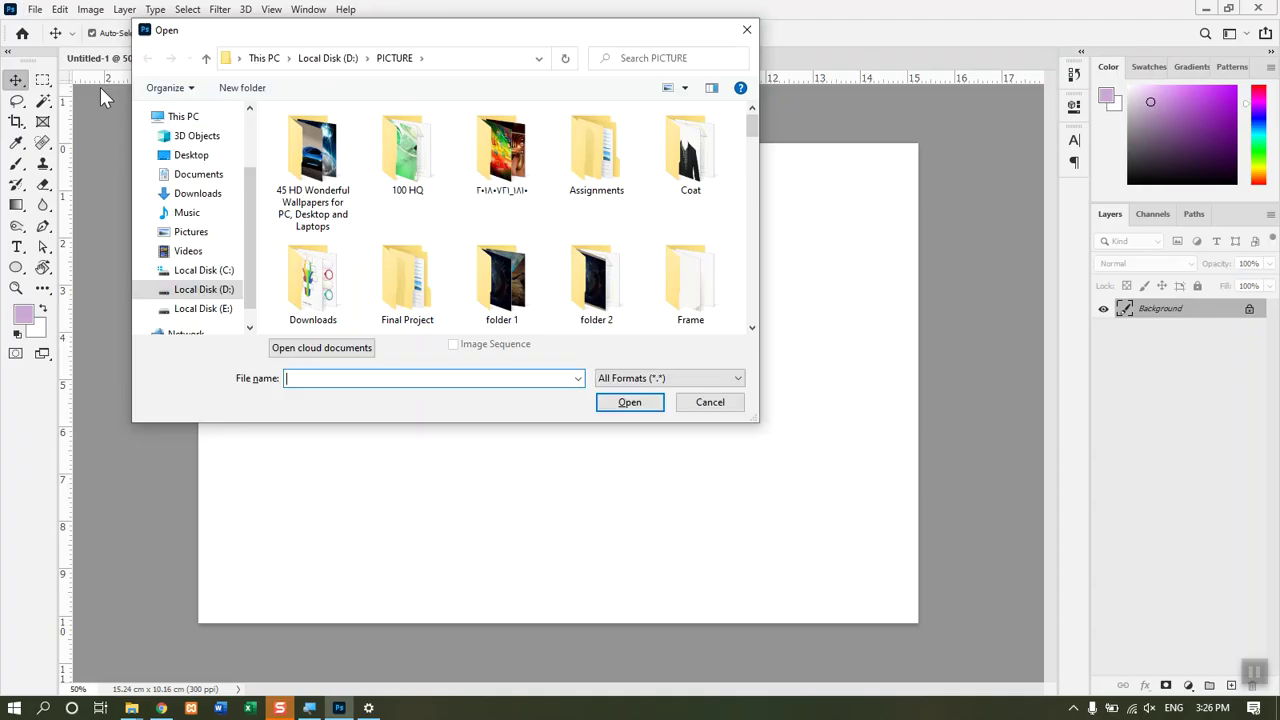
{"action": "left_click", "coordinate": [515, 318]}
{"action": "key", "text": "Down"}
{"action": "key", "text": "Down"}
{"action": "key", "text": "Down"}
{"action": "key", "text": "Down"}
{"action": "key", "text": "Down"}
{"action": "key", "text": "Down"}
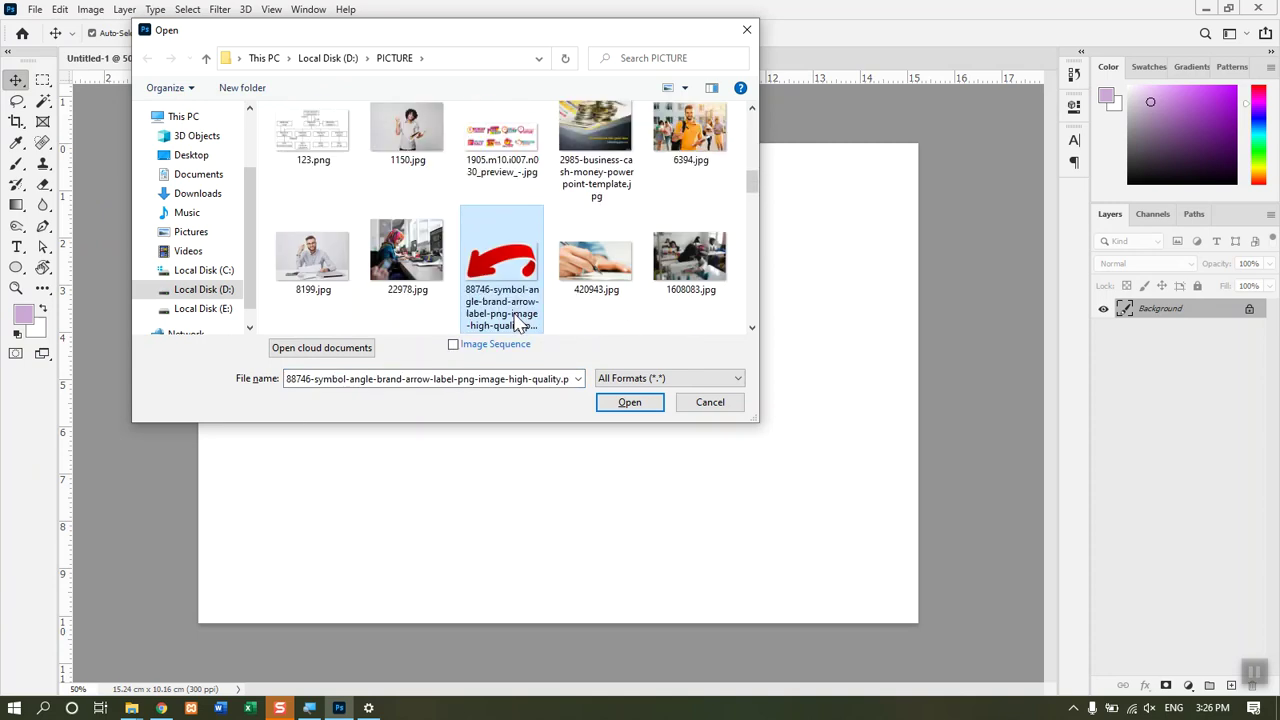
{"action": "key", "text": "Left"}
{"action": "key", "text": "Return"}
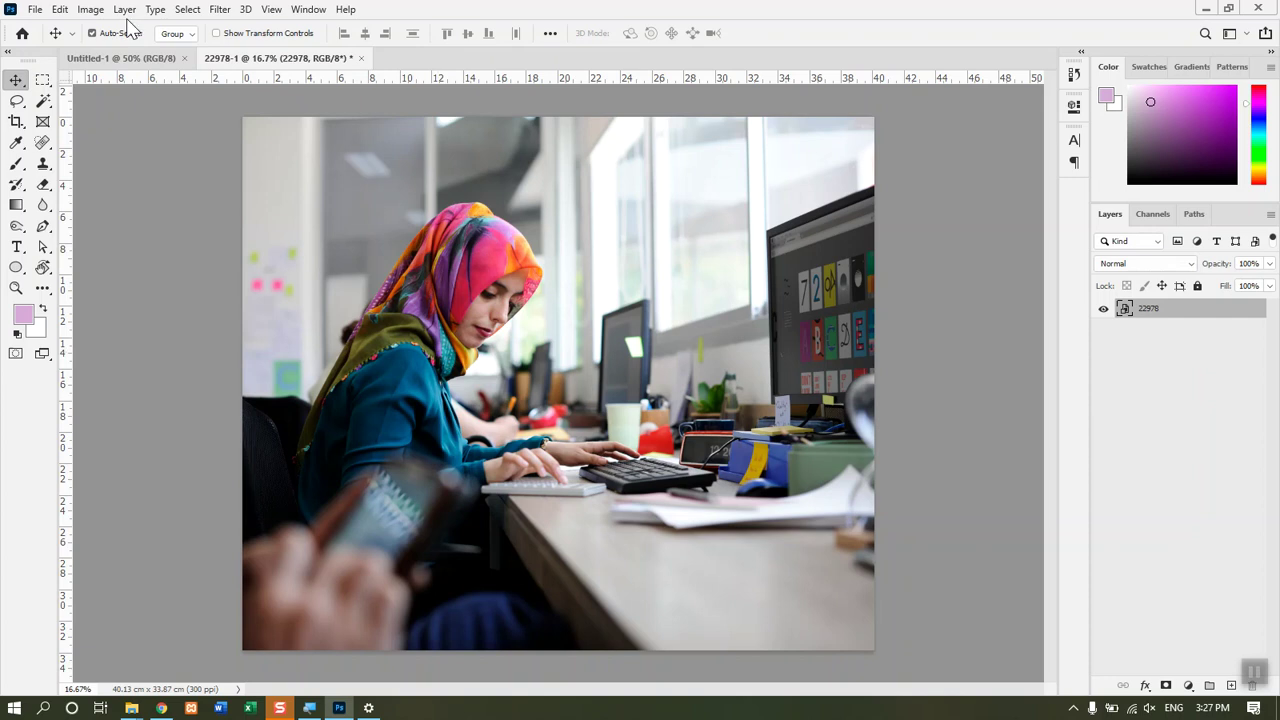
Step: View the File commands and the list of recently opened files without choosing any entry
{"action": "left_click", "coordinate": [34, 9]}
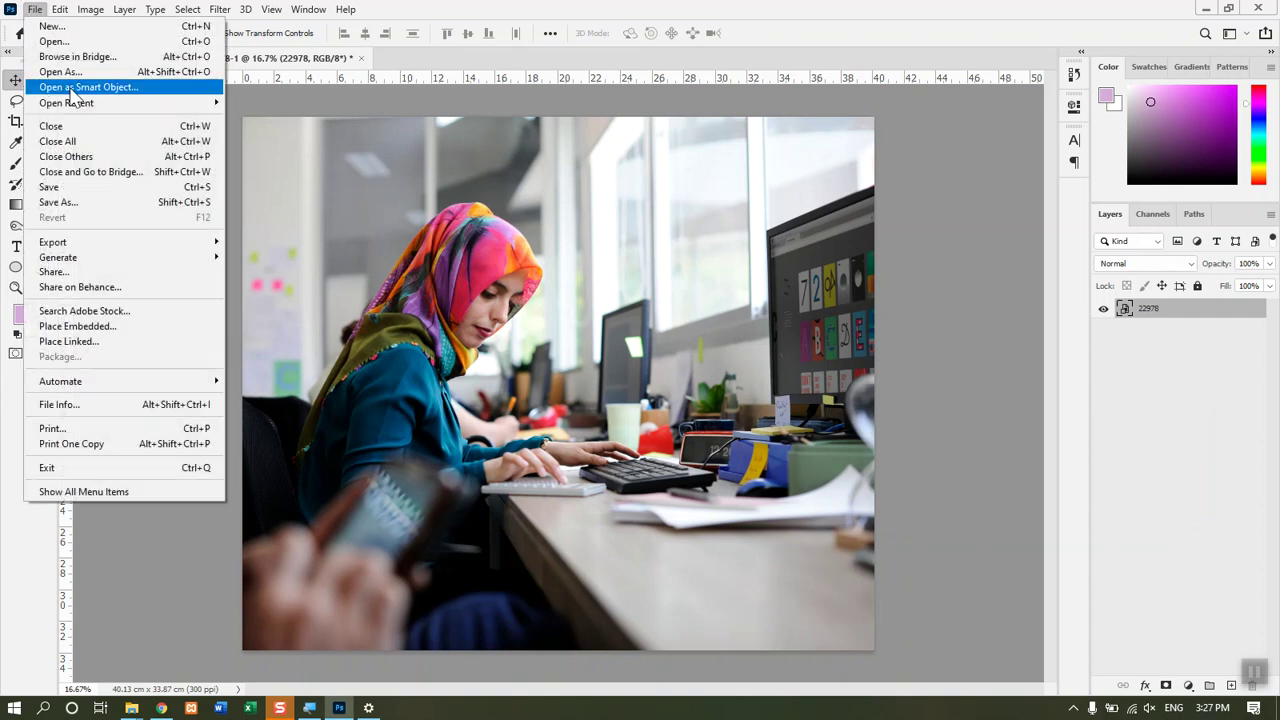
{"action": "left_click", "coordinate": [418, 338]}
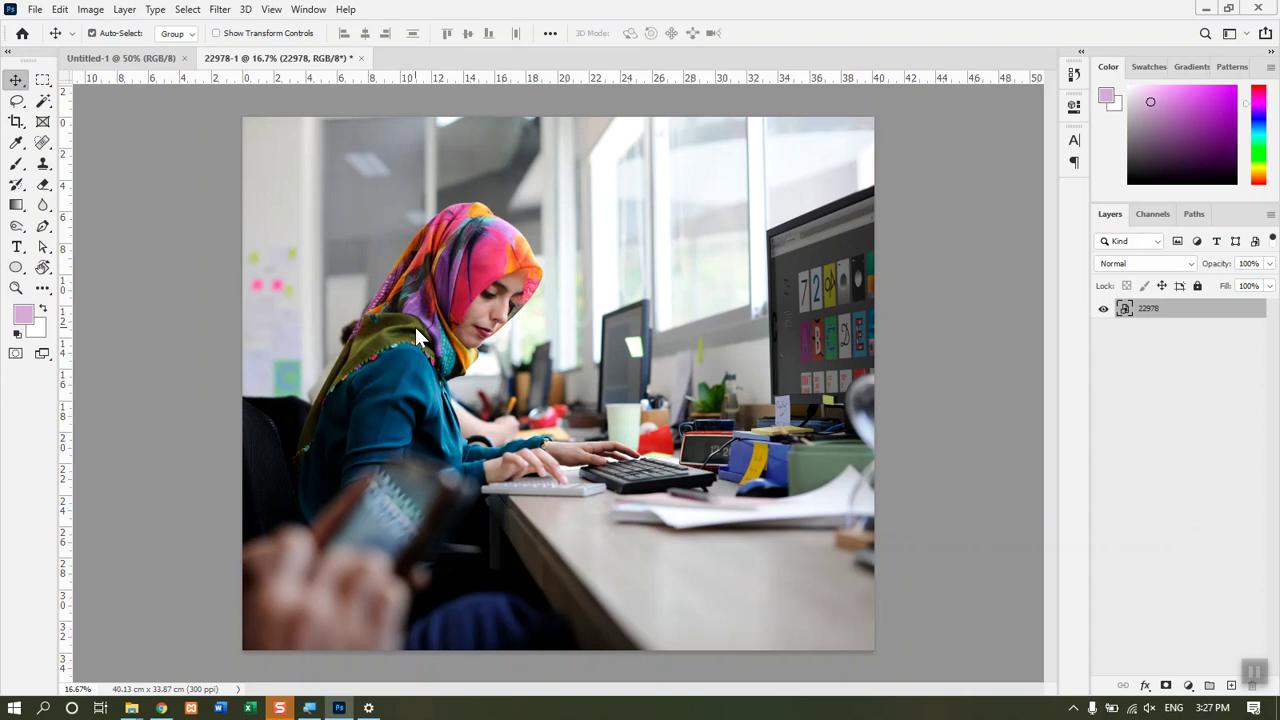
{"action": "left_click", "coordinate": [116, 8]}
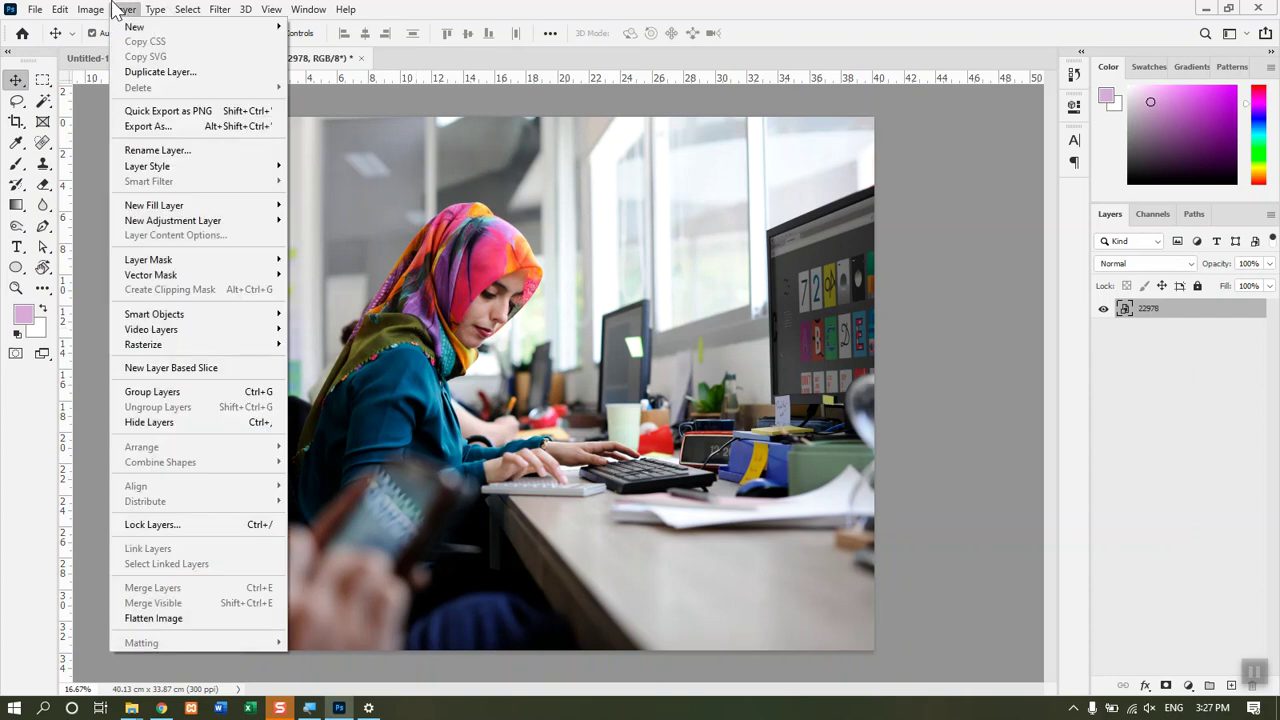
{"action": "left_click", "coordinate": [34, 9]}
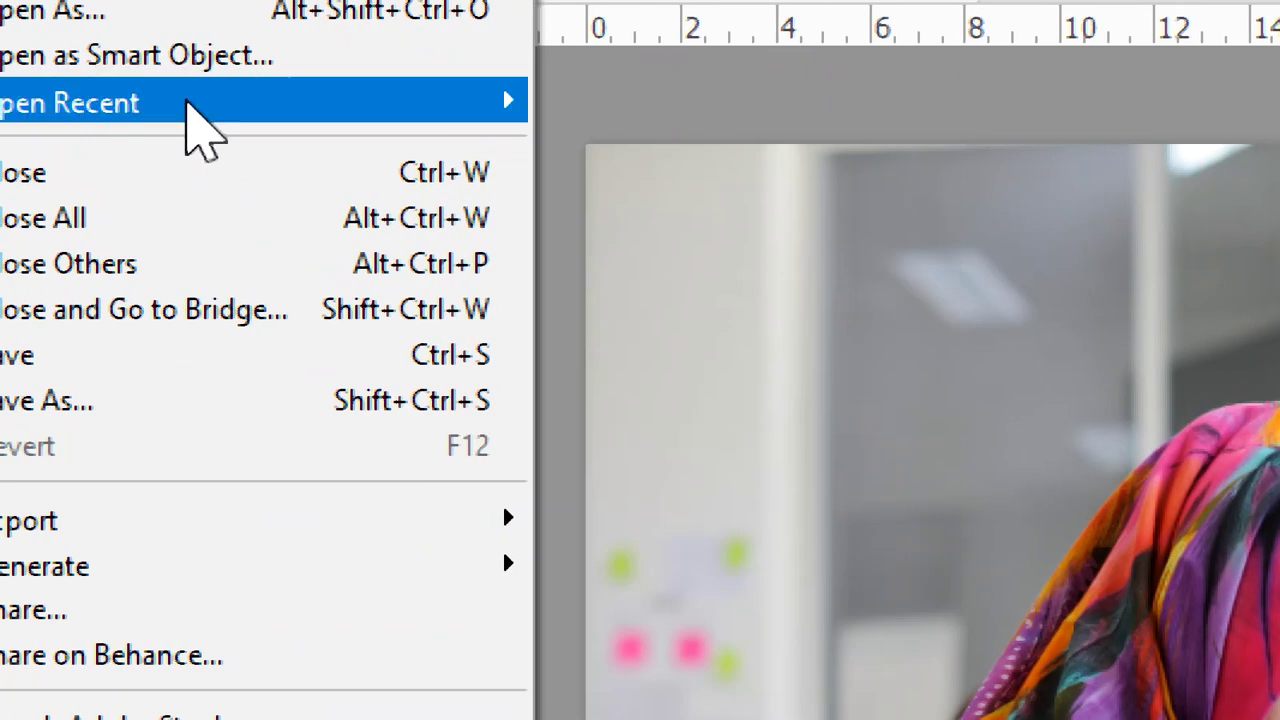
{"action": "mouse_move", "coordinate": [186, 106]}
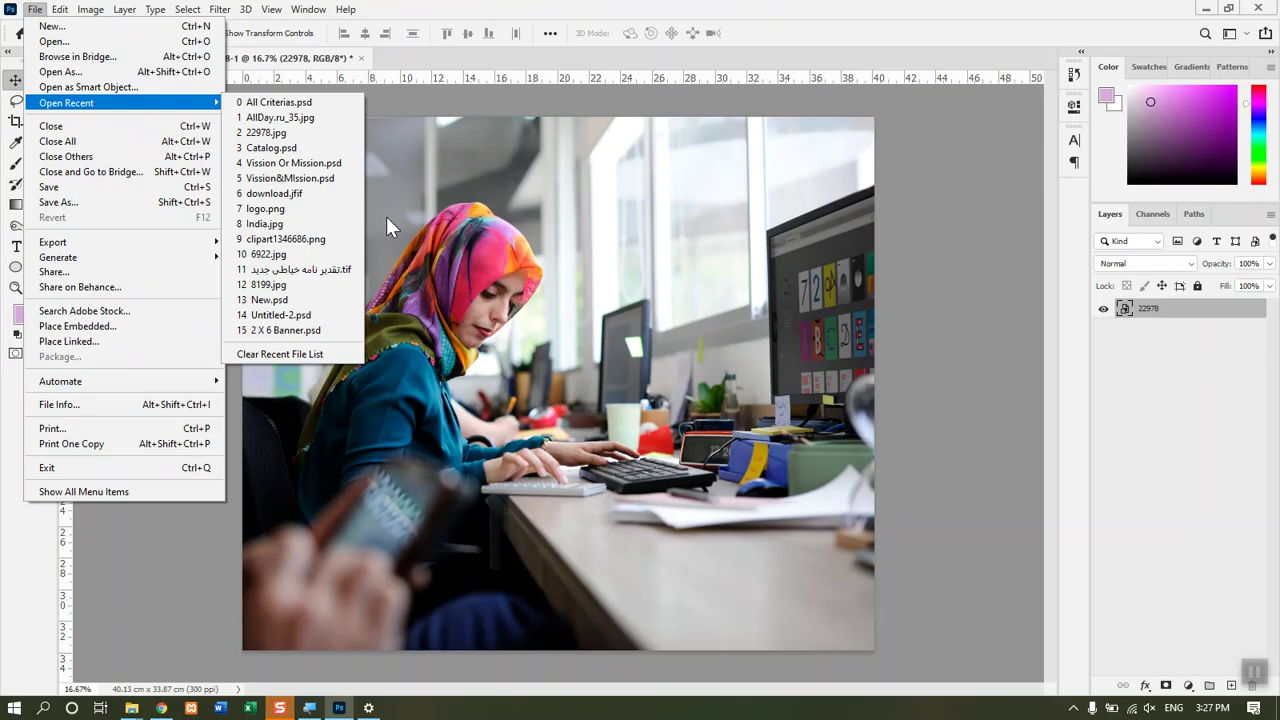
{"action": "left_click", "coordinate": [1015, 477]}
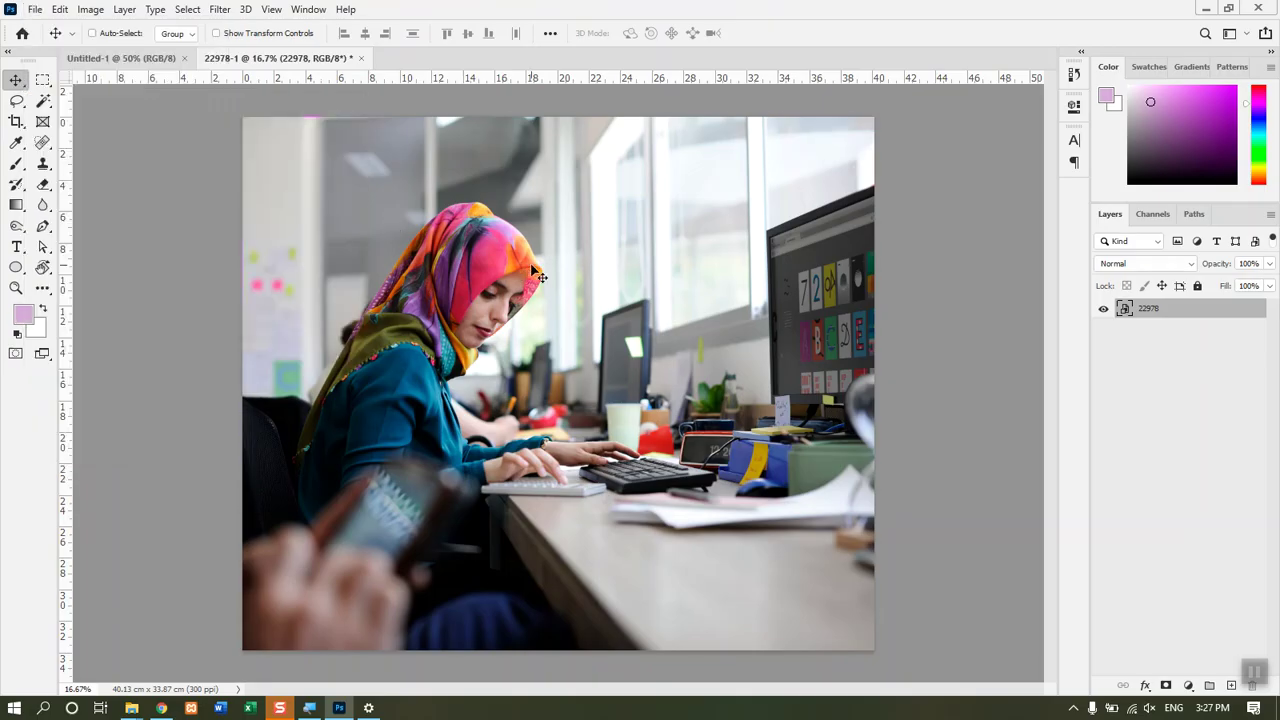
Step: Close the 22978-1 and Untitled-1 documents without saving
{"action": "key", "text": "ctrl+w"}
{"action": "left_click", "coordinate": [576, 262]}
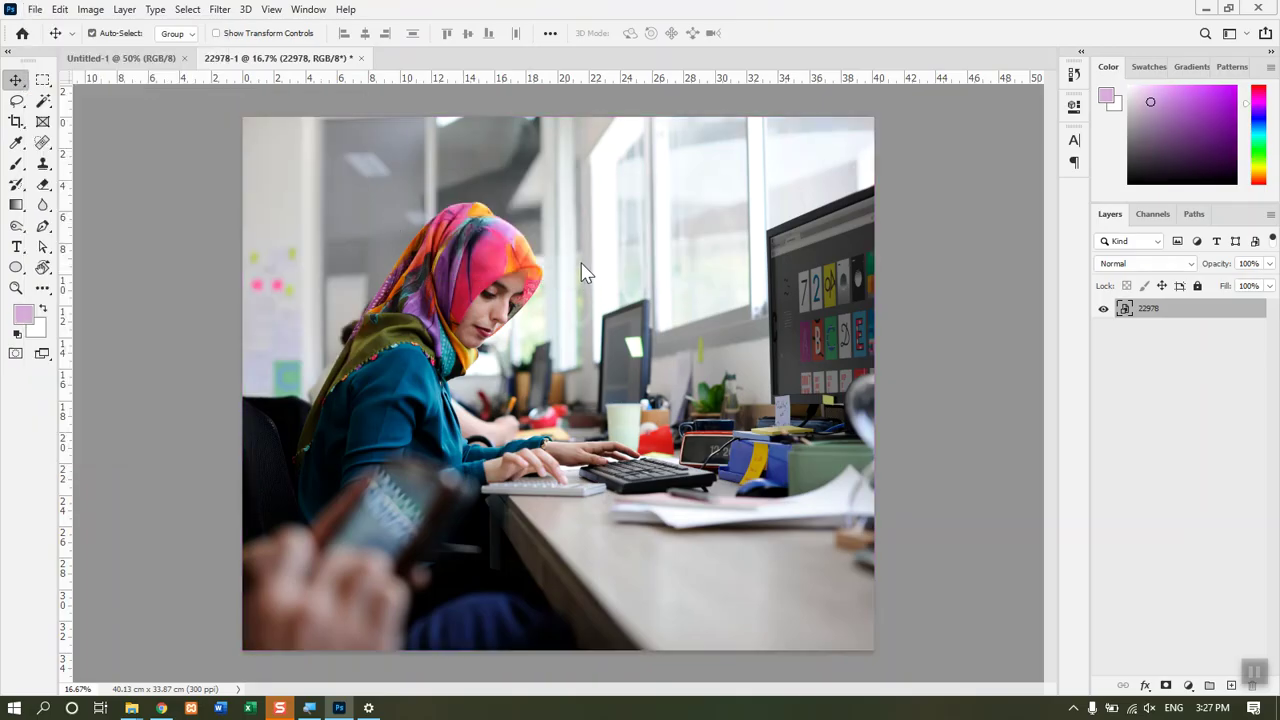
{"action": "key", "text": "ctrl+w"}
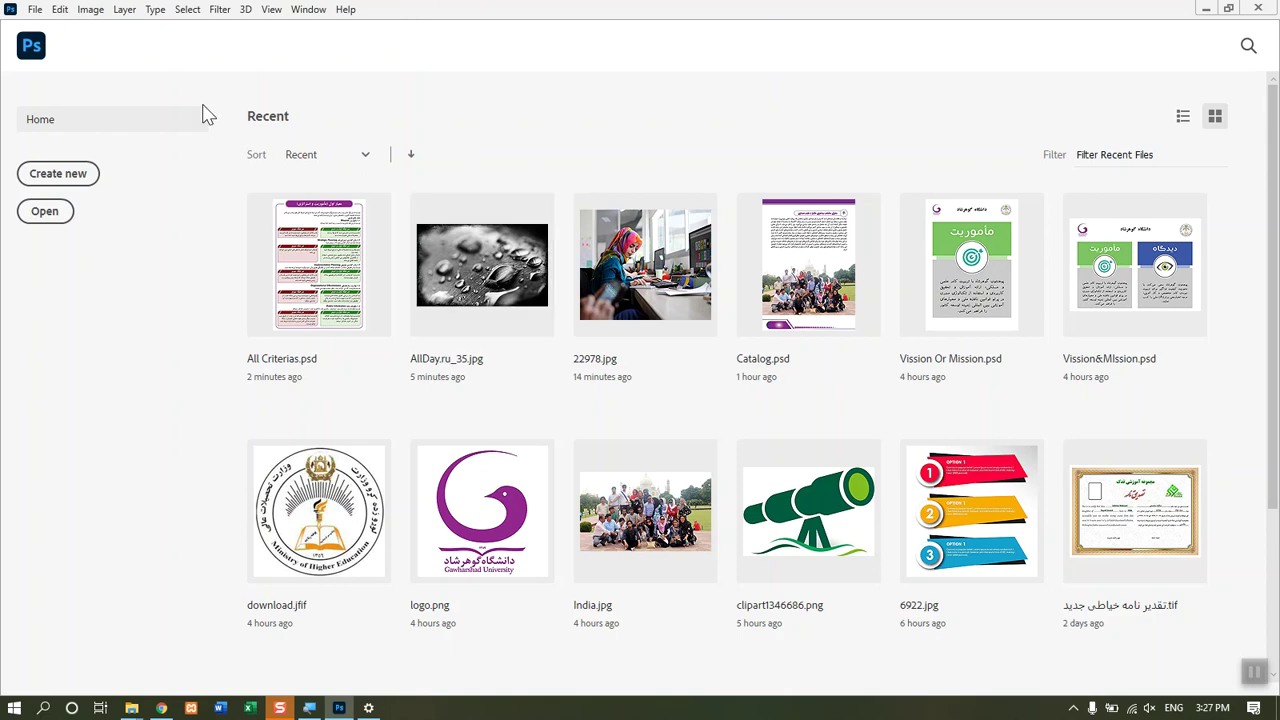
Step: Open 22978.jpg from the recent files on the home screen
{"action": "left_click", "coordinate": [35, 12]}
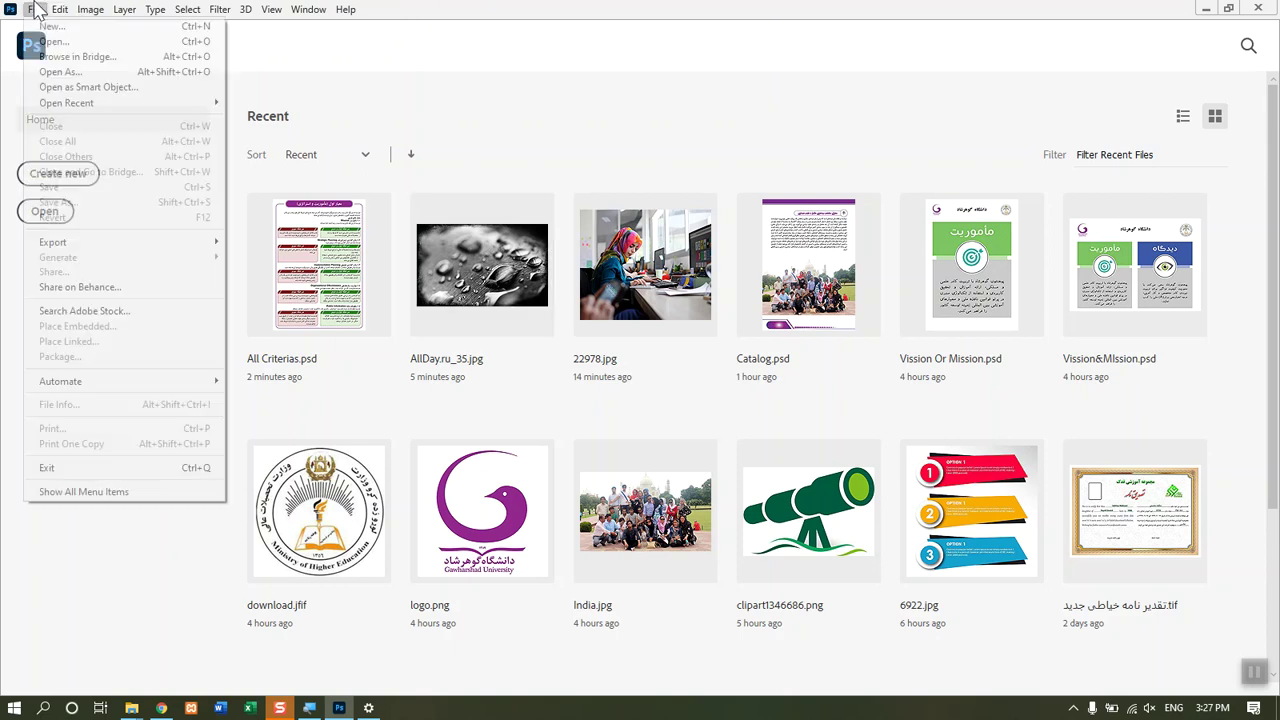
{"action": "left_click", "coordinate": [476, 98]}
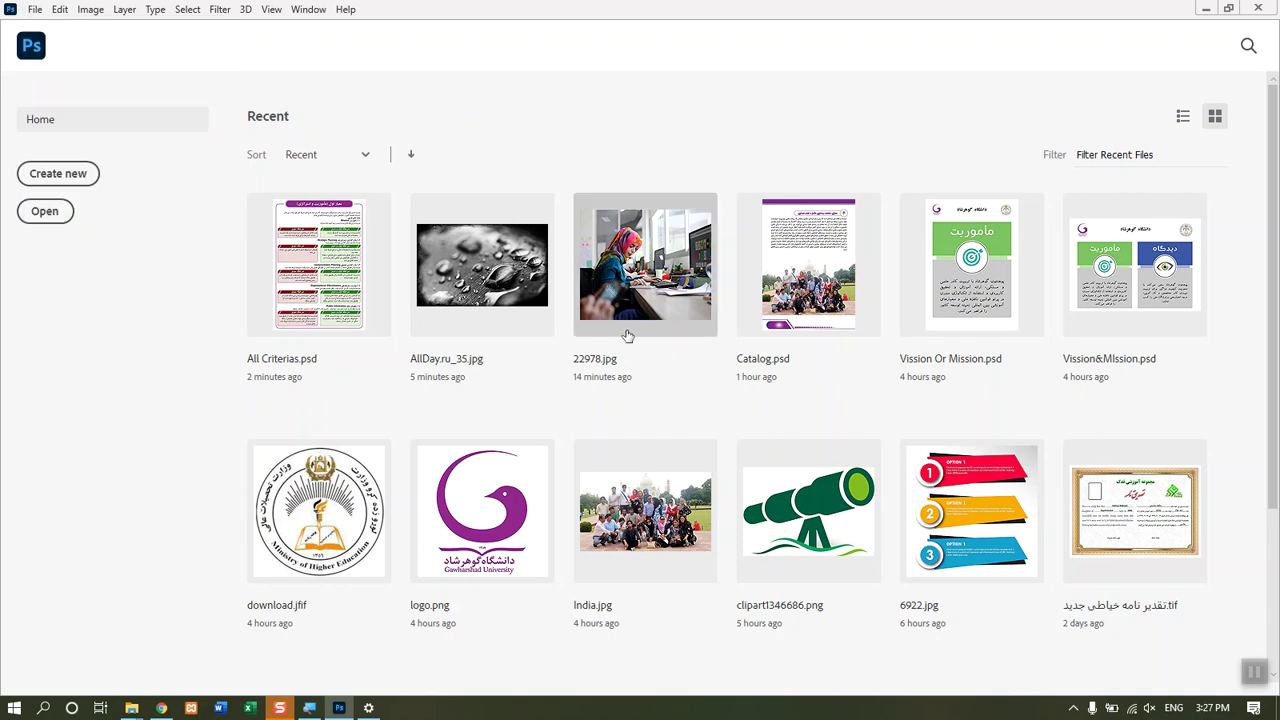
{"action": "left_click", "coordinate": [645, 264]}
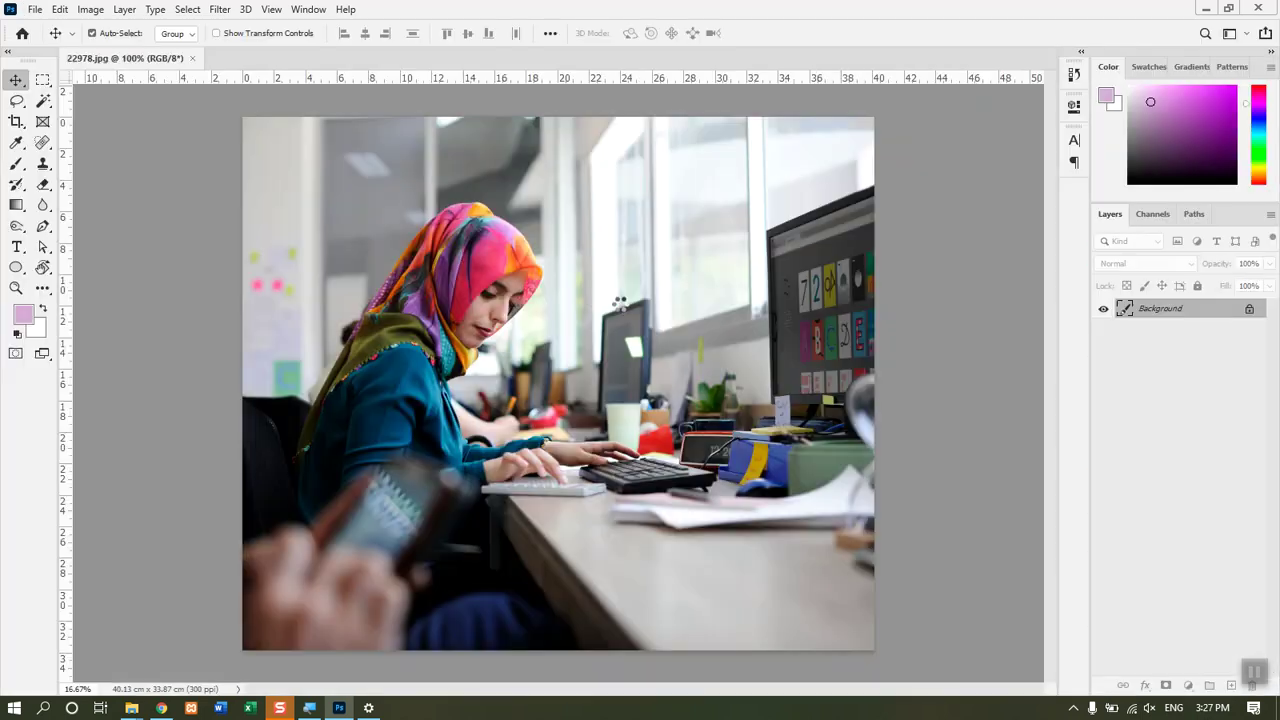
Step: Open (7).jpg from folder 1 inside the PICTURE folder as a second document
{"action": "left_click", "coordinate": [36, 10]}
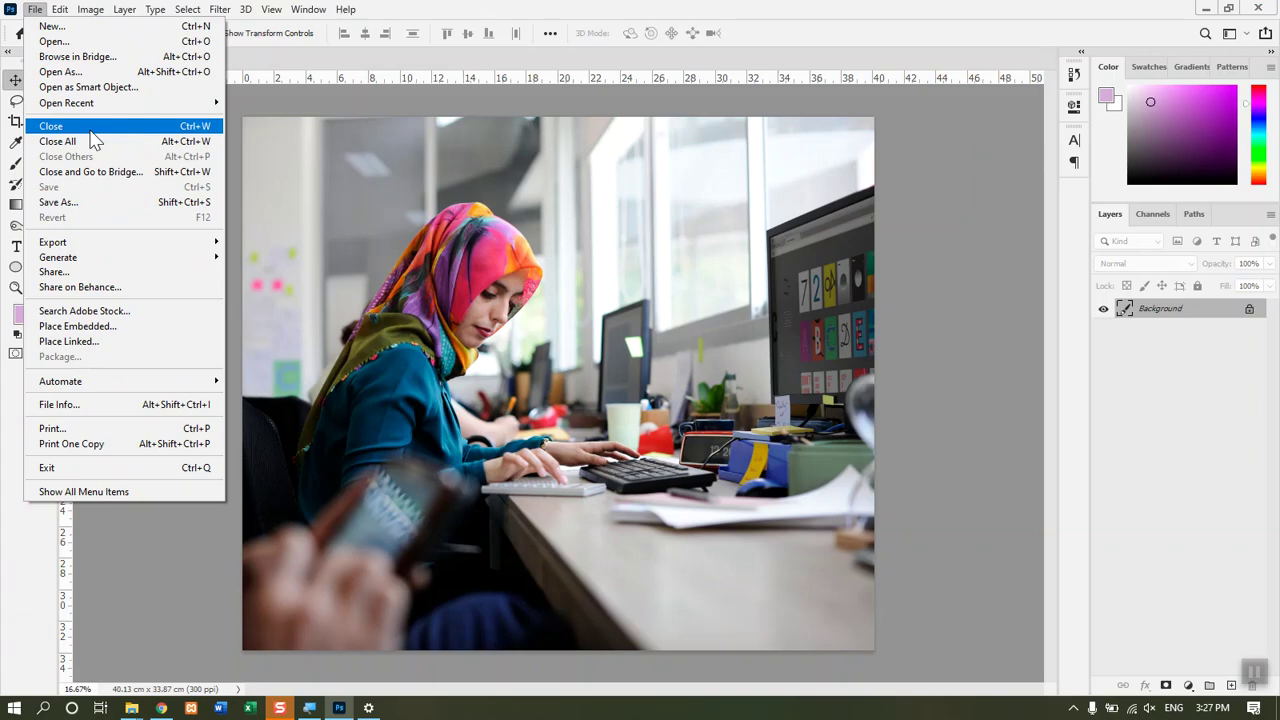
{"action": "left_click", "coordinate": [309, 222]}
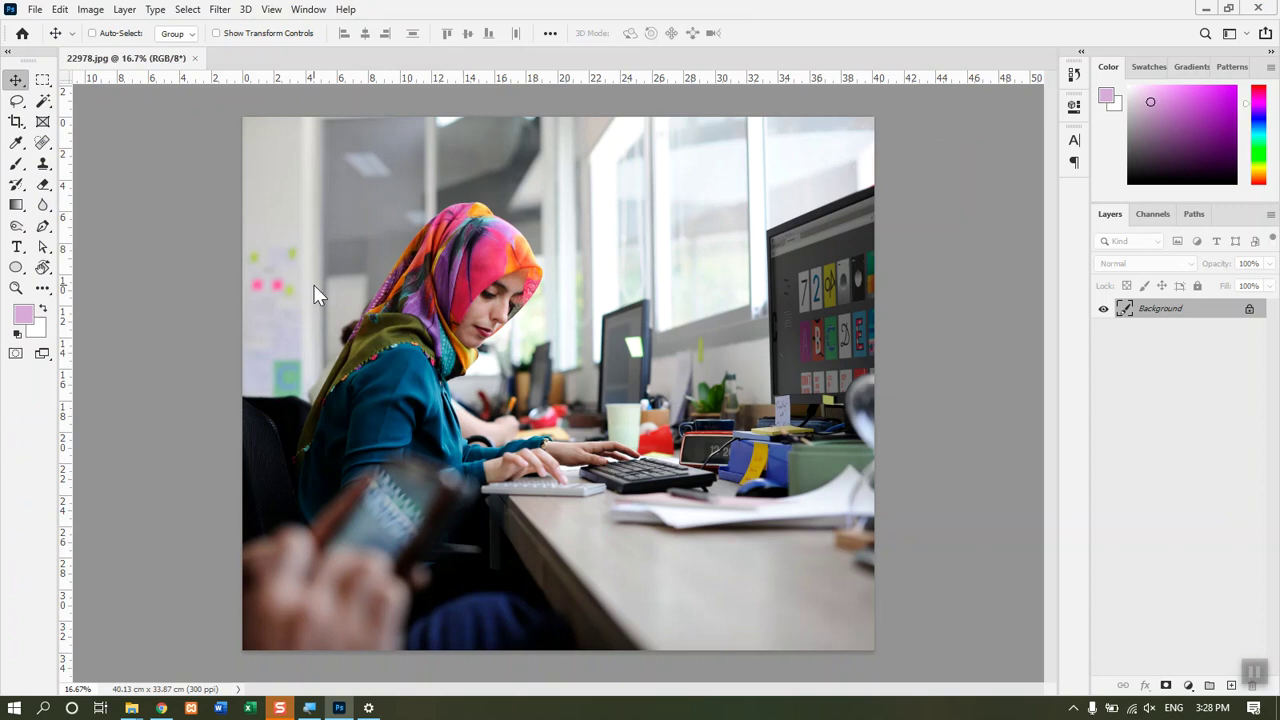
{"action": "key", "text": "ctrl+o"}
{"action": "double_click", "coordinate": [500, 290]}
{"action": "key", "text": "Right"}
{"action": "key", "text": "Left"}
{"action": "key", "text": "Return"}
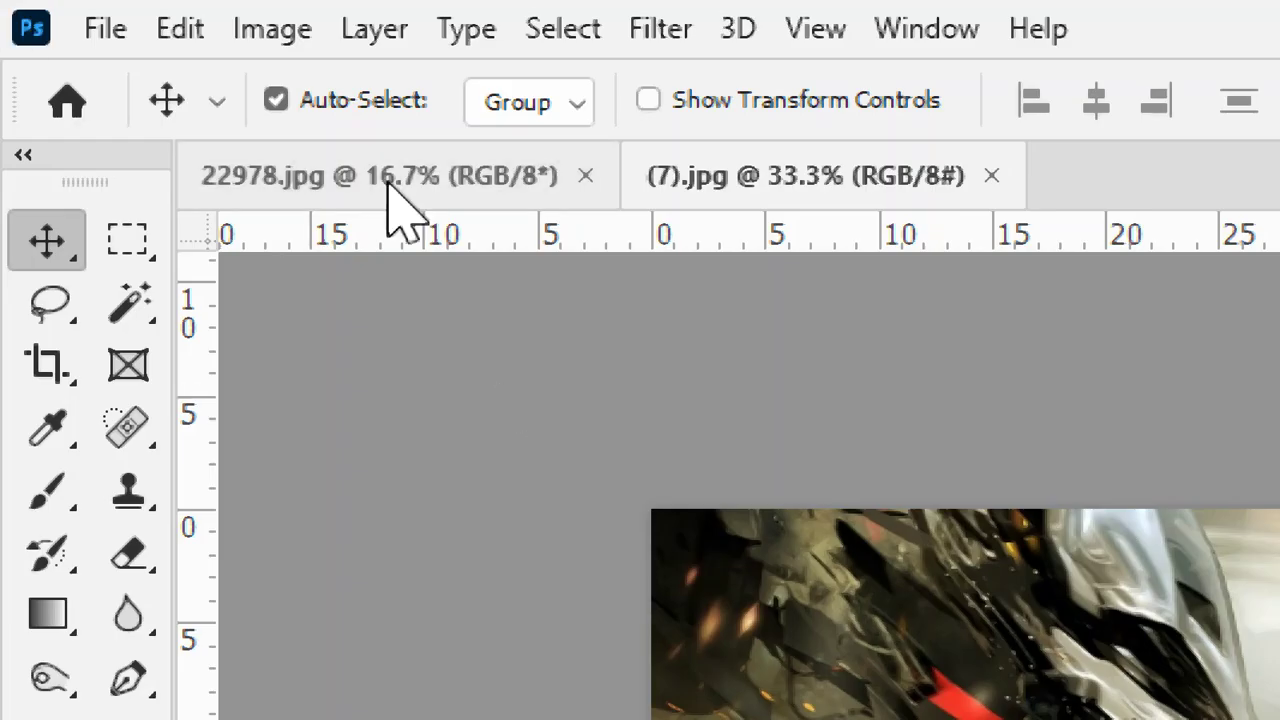
Step: Activate 22978.jpg, detach it into a floating window and dock it back beside (7).jpg
{"action": "left_click", "coordinate": [394, 206]}
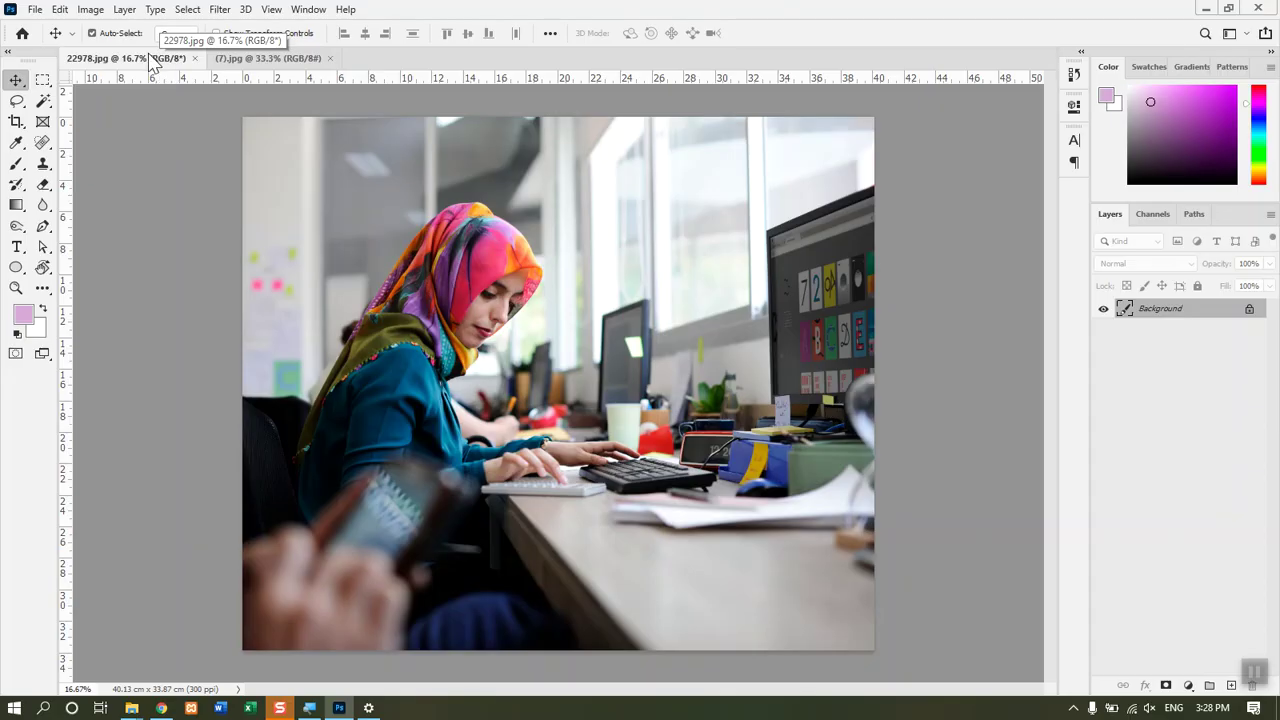
{"action": "left_click_drag", "start_coordinate": [153, 60], "coordinate": [297, 246]}
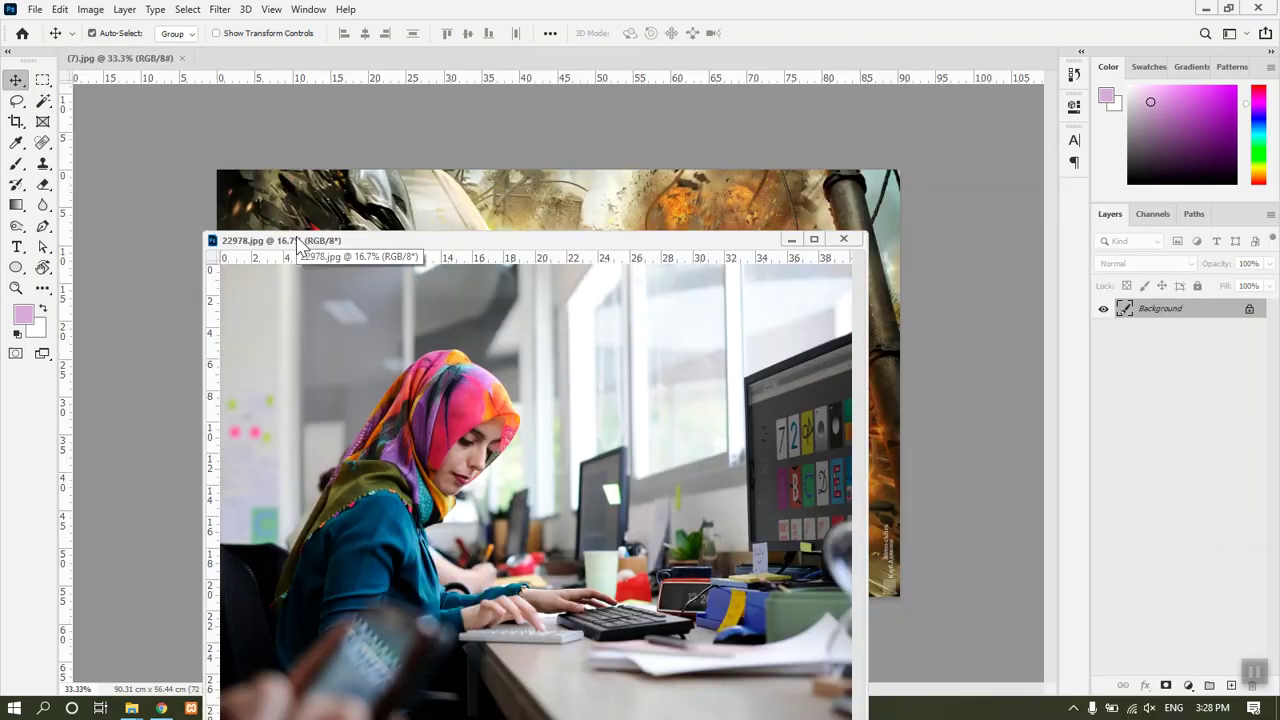
{"action": "left_click_drag", "start_coordinate": [335, 241], "coordinate": [284, 64]}
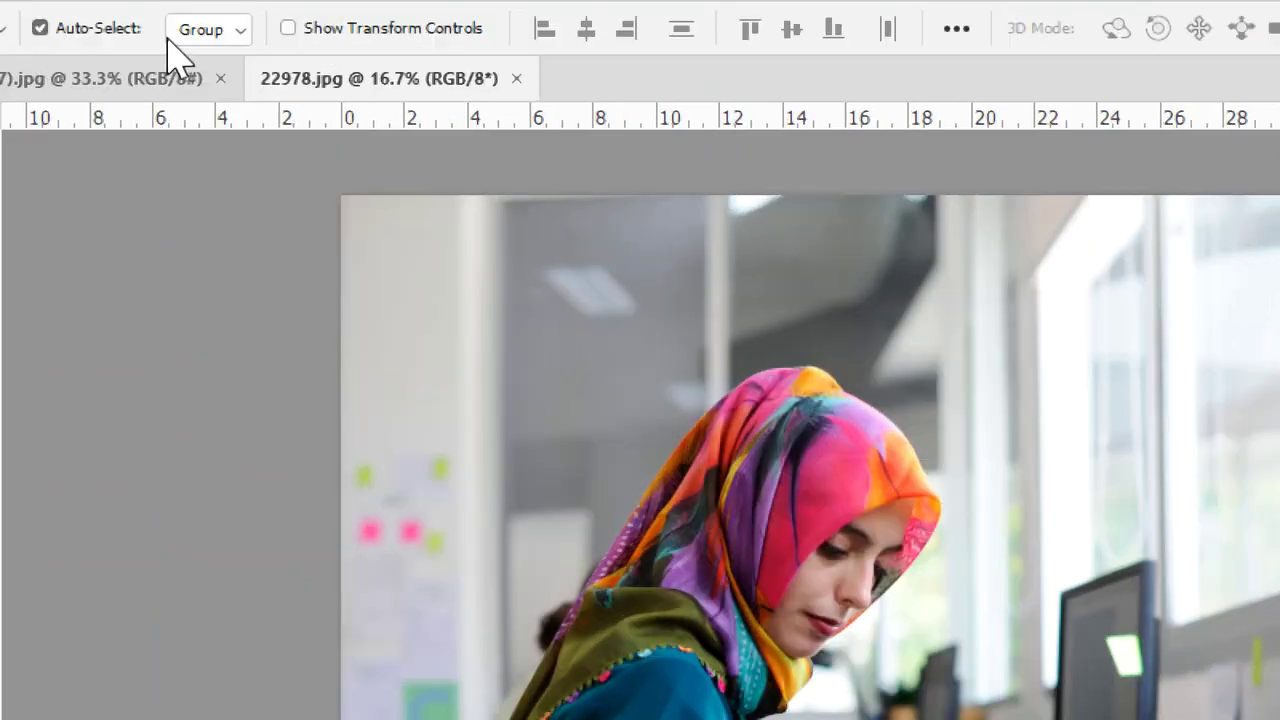
Step: Switch between the two open documents, ending with (7).jpg active
{"action": "left_click", "coordinate": [135, 58]}
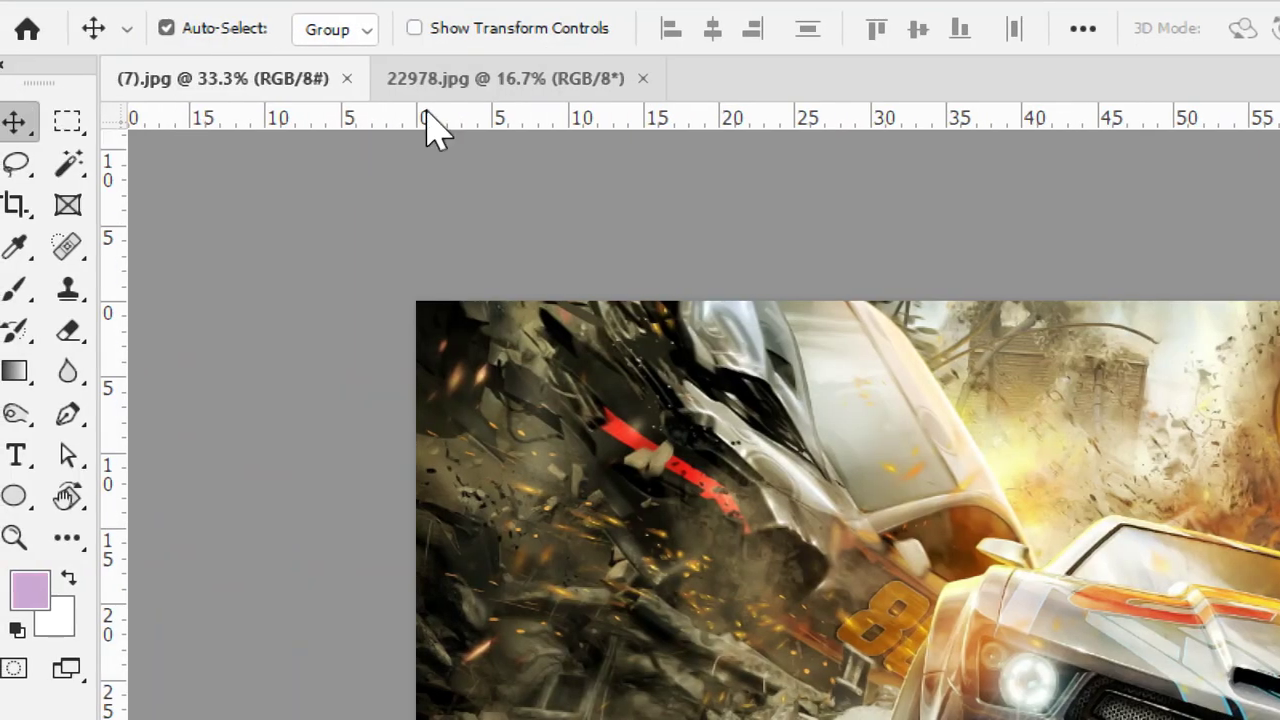
{"action": "left_click", "coordinate": [445, 88]}
{"action": "left_click", "coordinate": [292, 90]}
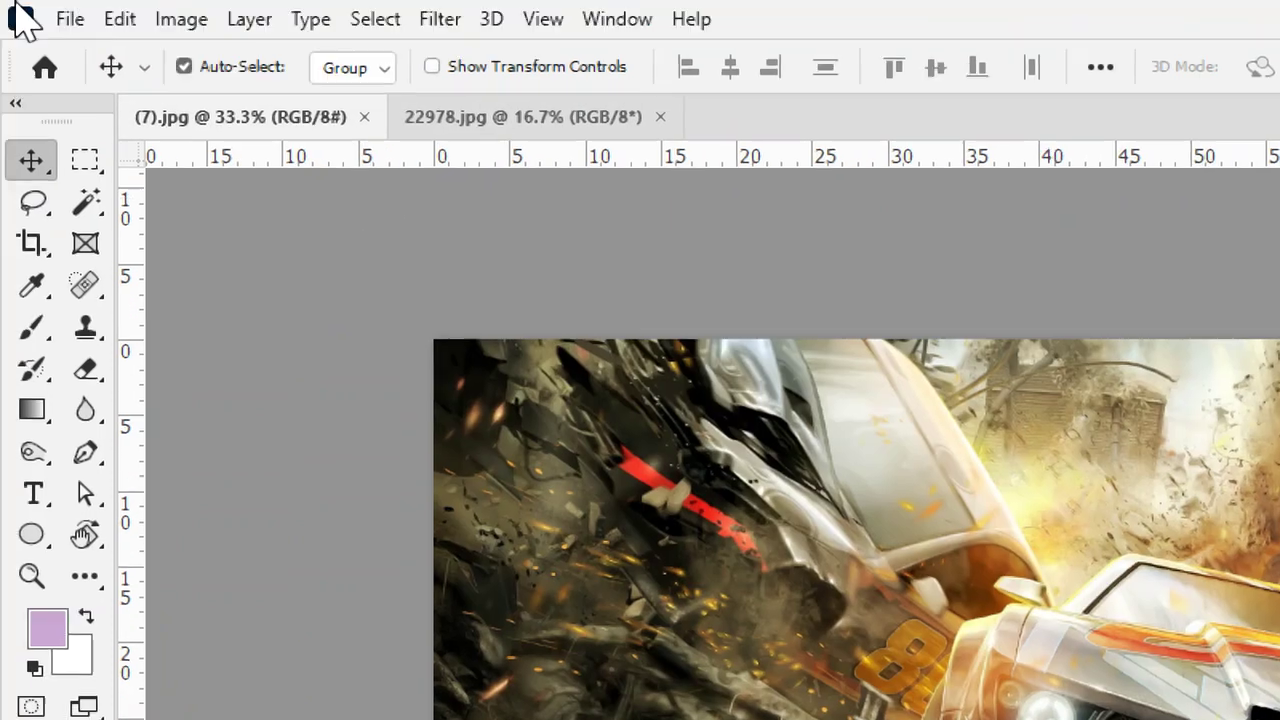
Step: Close (7).jpg and 22978.jpg one after the other
{"action": "left_click", "coordinate": [70, 22]}
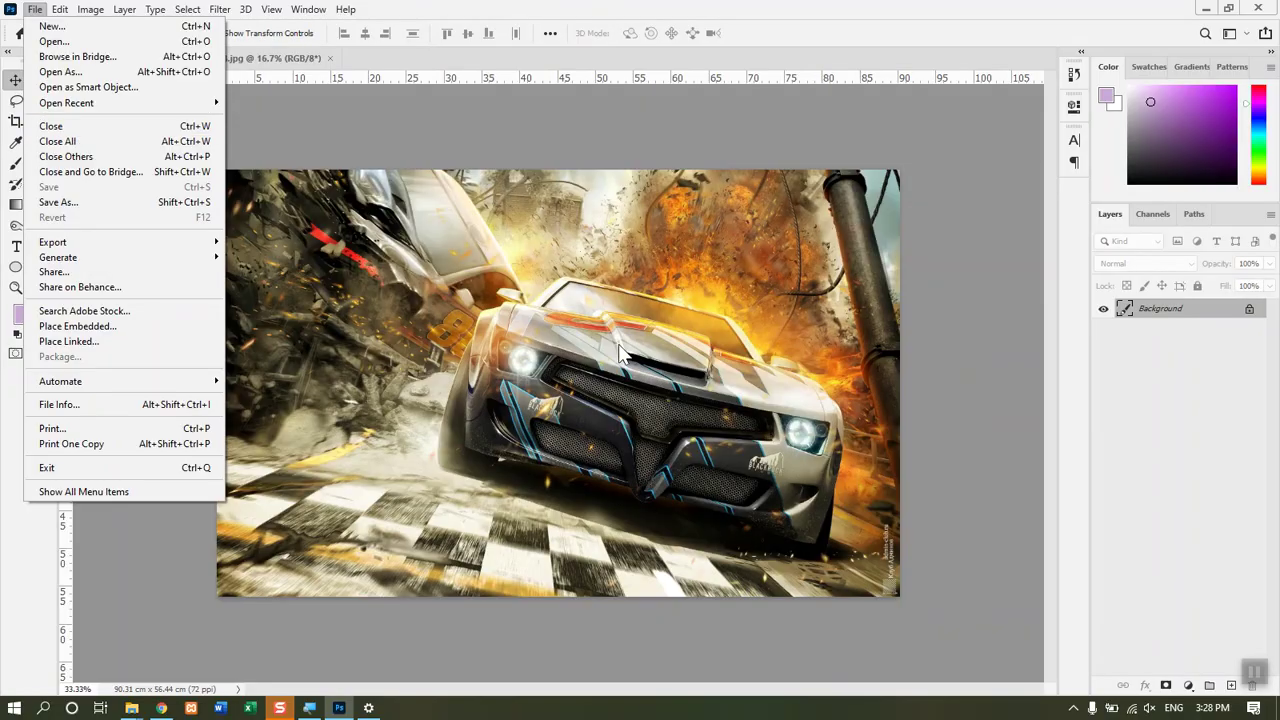
{"action": "left_click", "coordinate": [890, 504]}
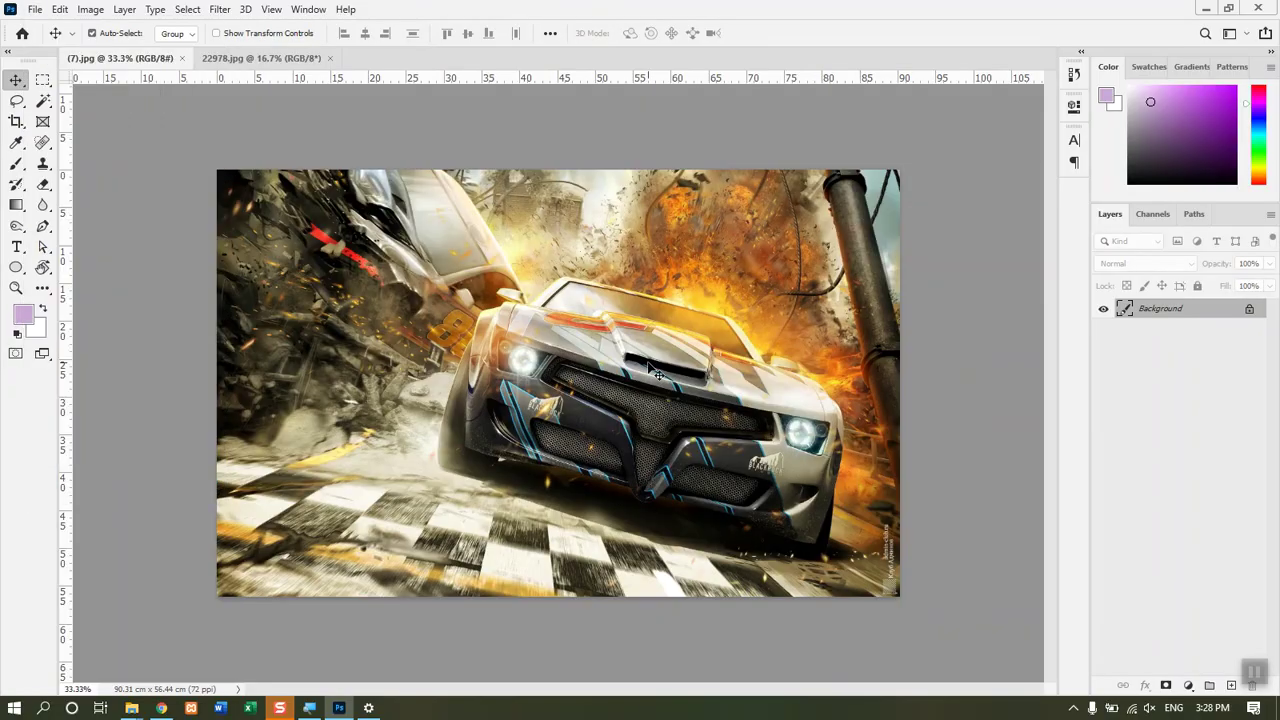
{"action": "key", "text": "ctrl"}
{"action": "key", "text": "ctrl+w"}
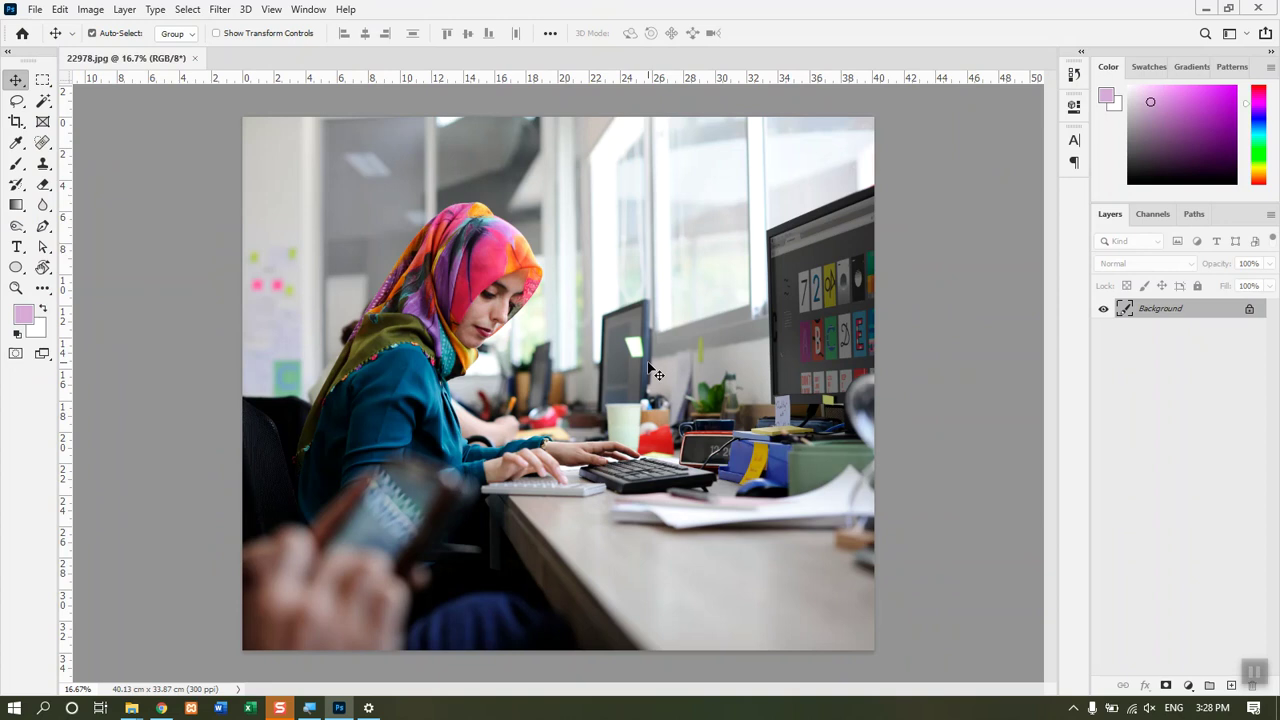
{"action": "key", "text": "ctrl+w"}
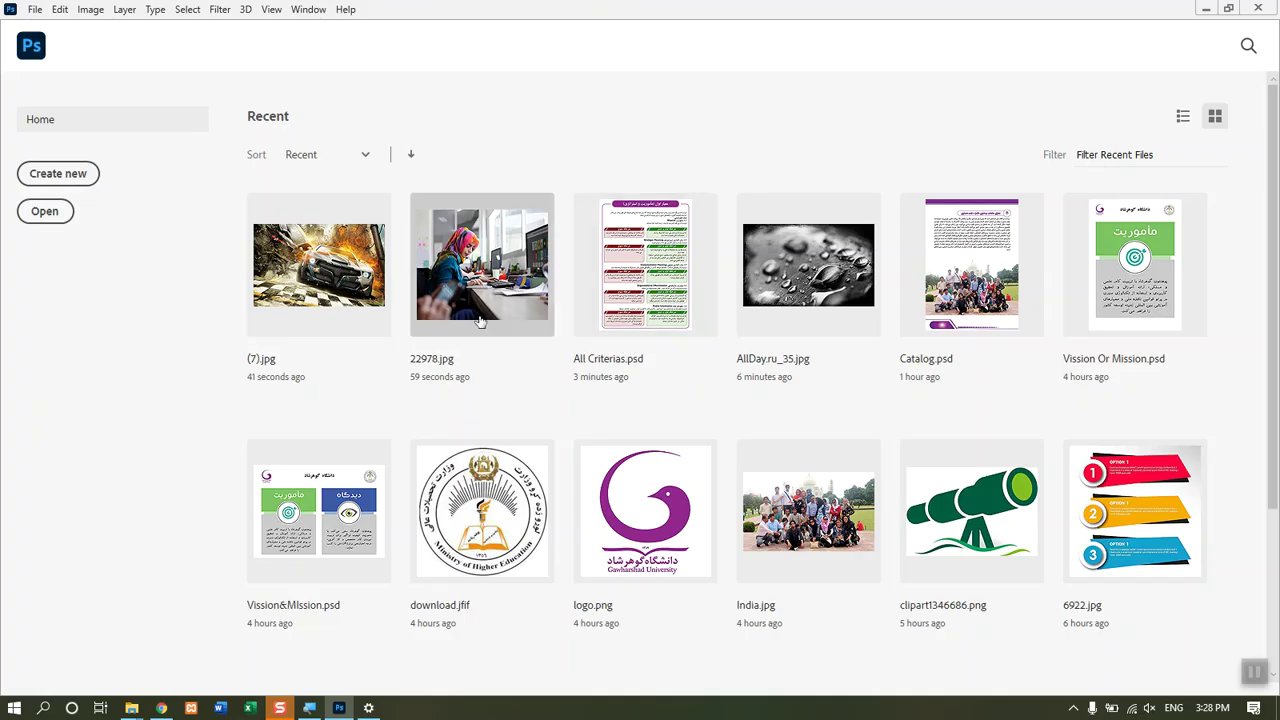
Step: Reopen (7).jpg from the recent files and view the Close All command without running it
{"action": "left_click", "coordinate": [366, 314]}
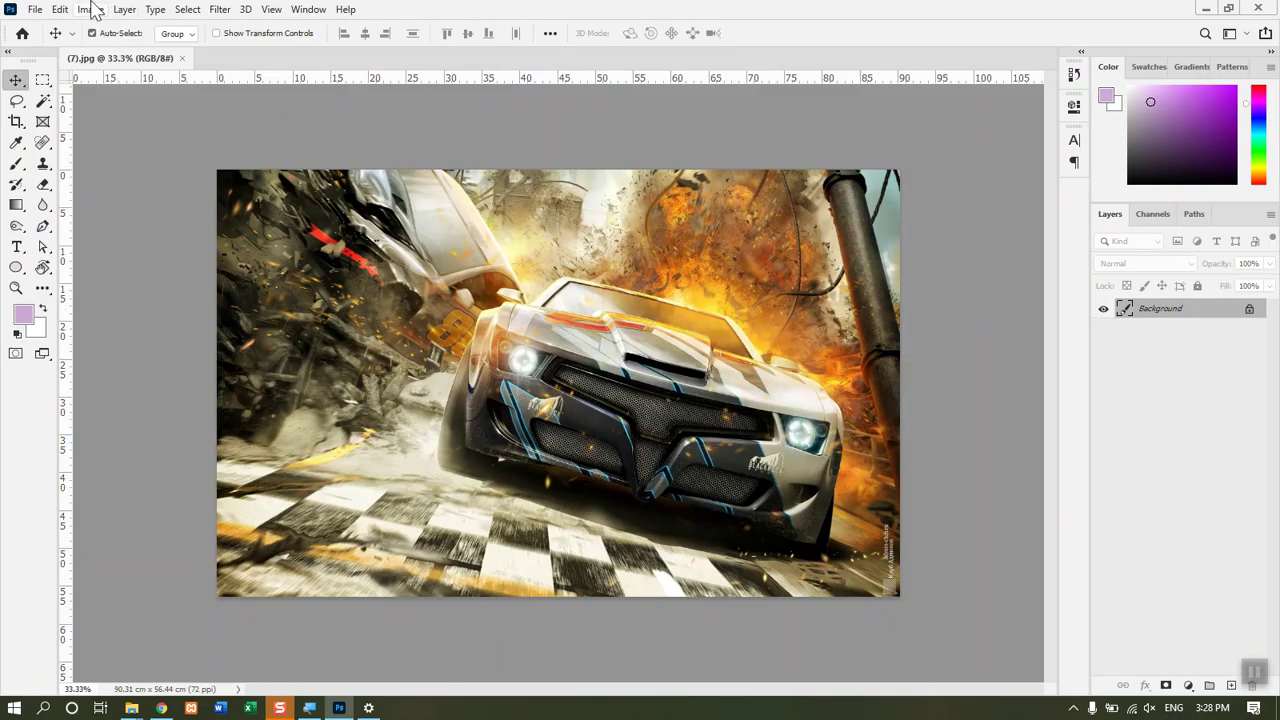
{"action": "left_click", "coordinate": [34, 9]}
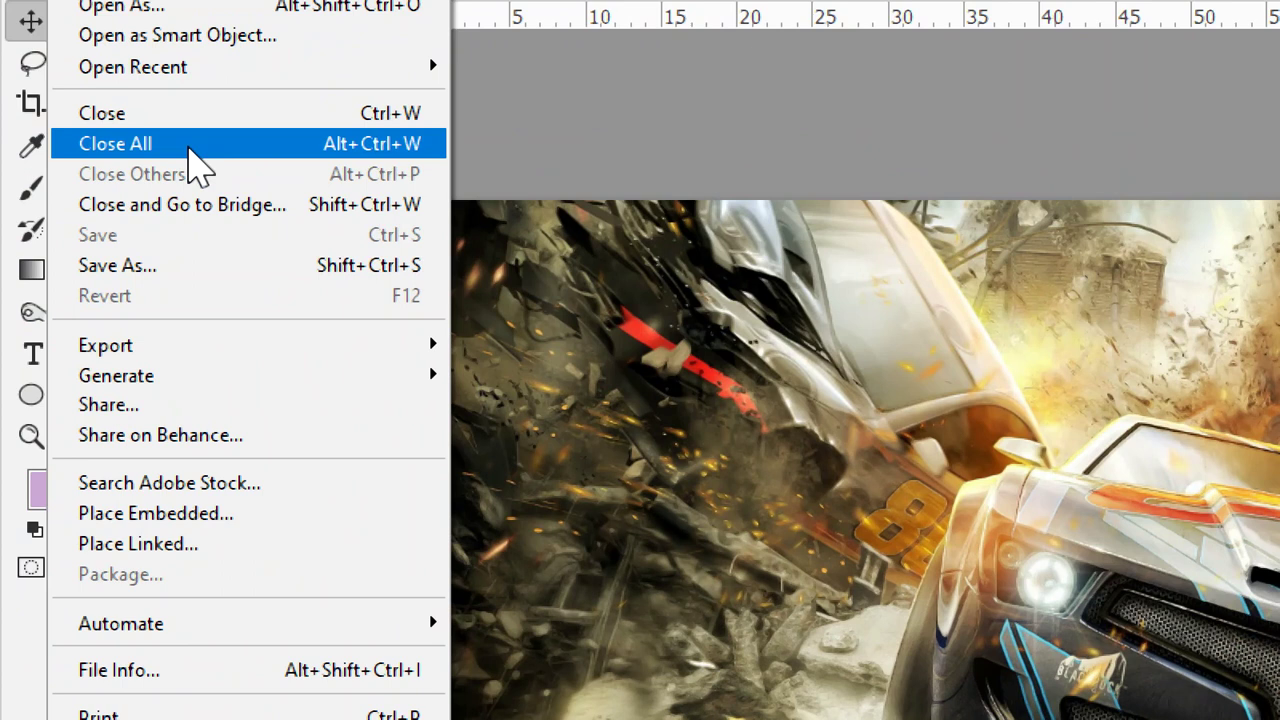
{"action": "left_click", "coordinate": [1020, 360]}
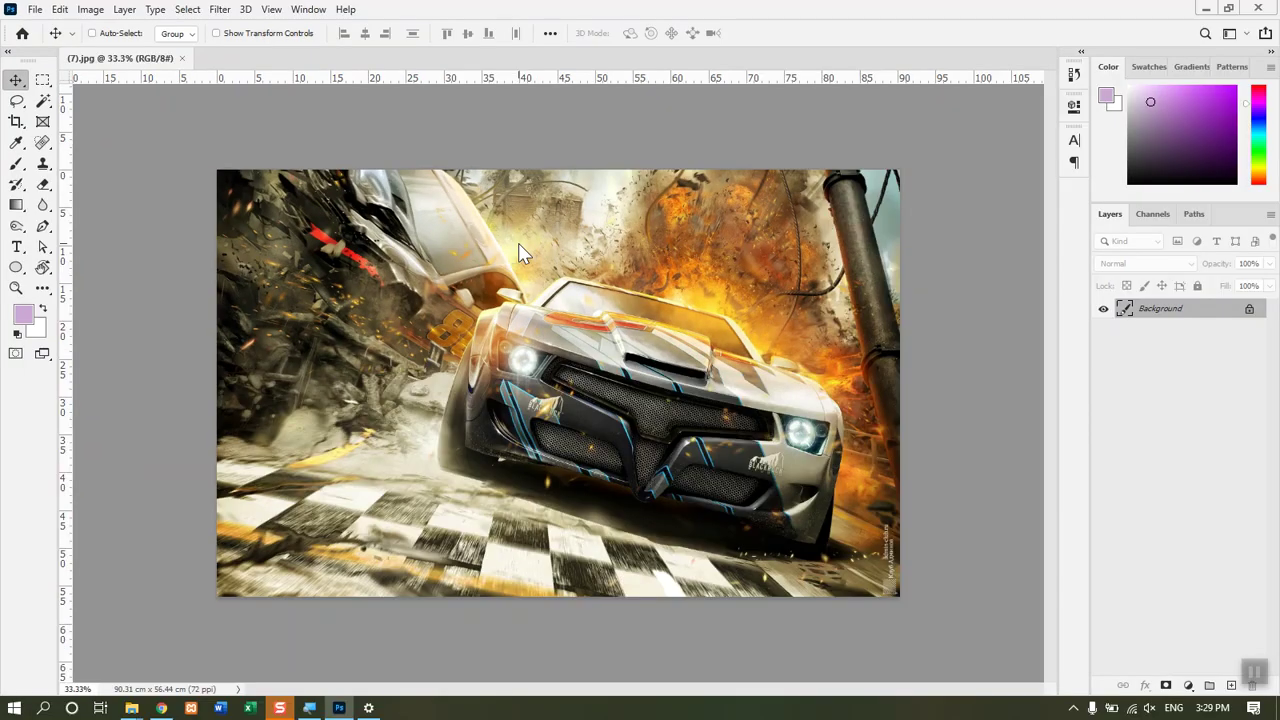
Step: Open (7).jpg, (8).jpg and (9).jpg together from folder 1 and view the Close All command without running it
{"action": "key", "text": "ctrl+o"}
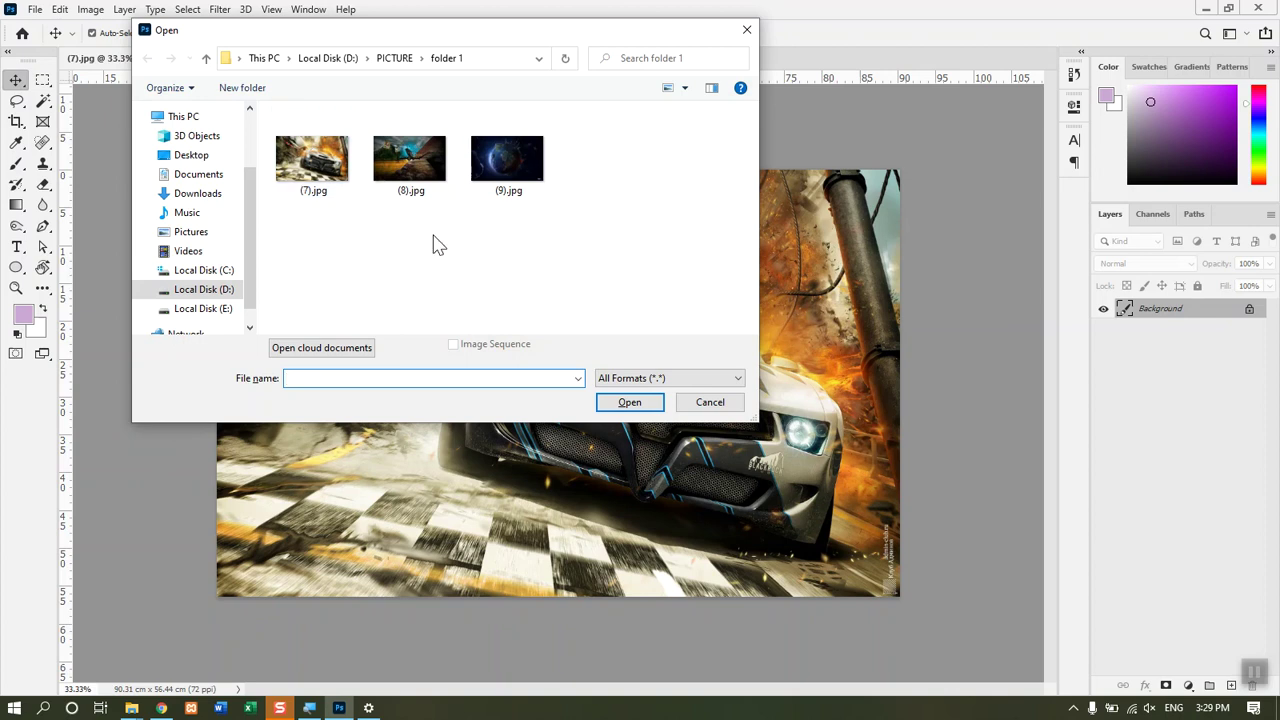
{"action": "left_click_drag", "start_coordinate": [495, 238], "coordinate": [285, 112]}
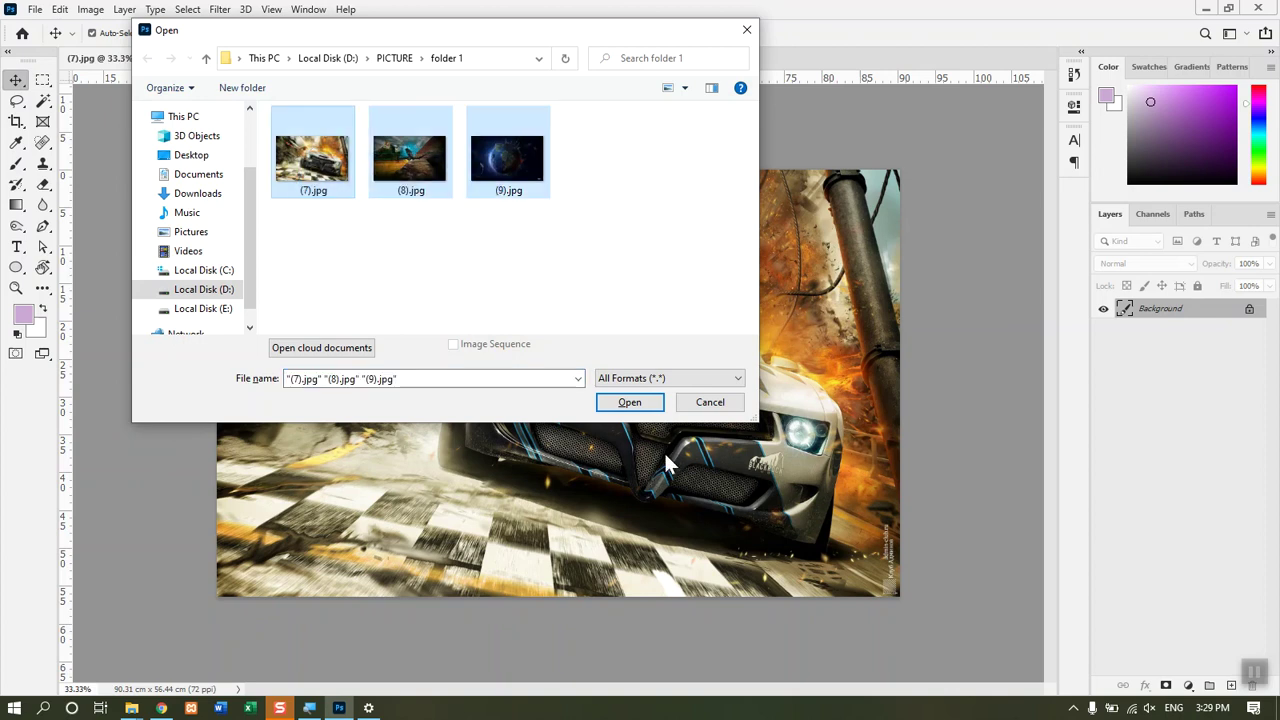
{"action": "left_click", "coordinate": [618, 408]}
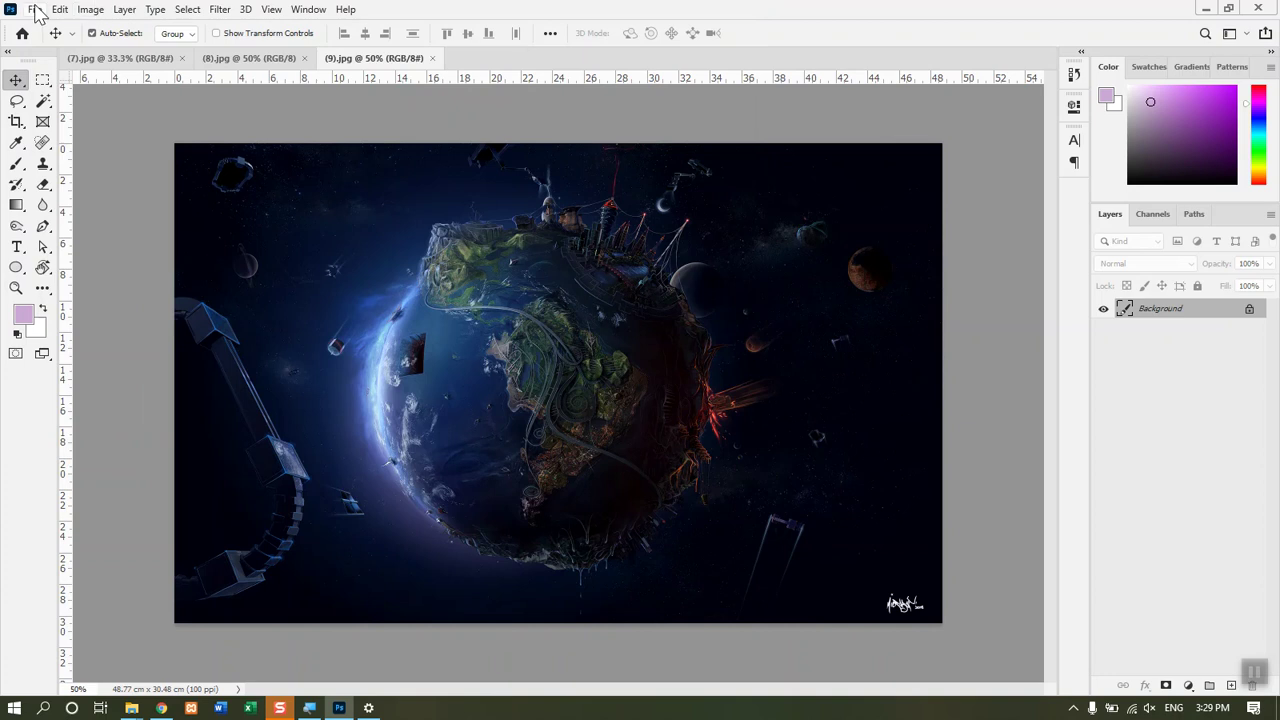
{"action": "left_click", "coordinate": [34, 9]}
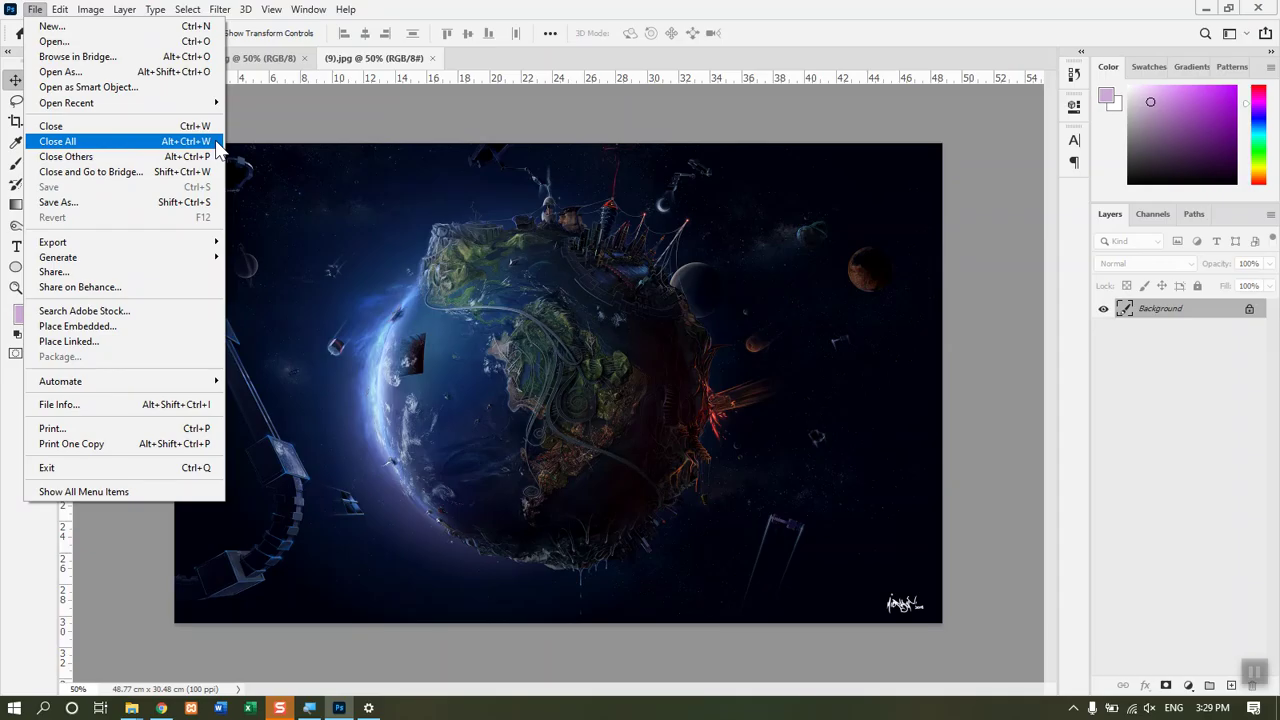
{"action": "left_click", "coordinate": [632, 352]}
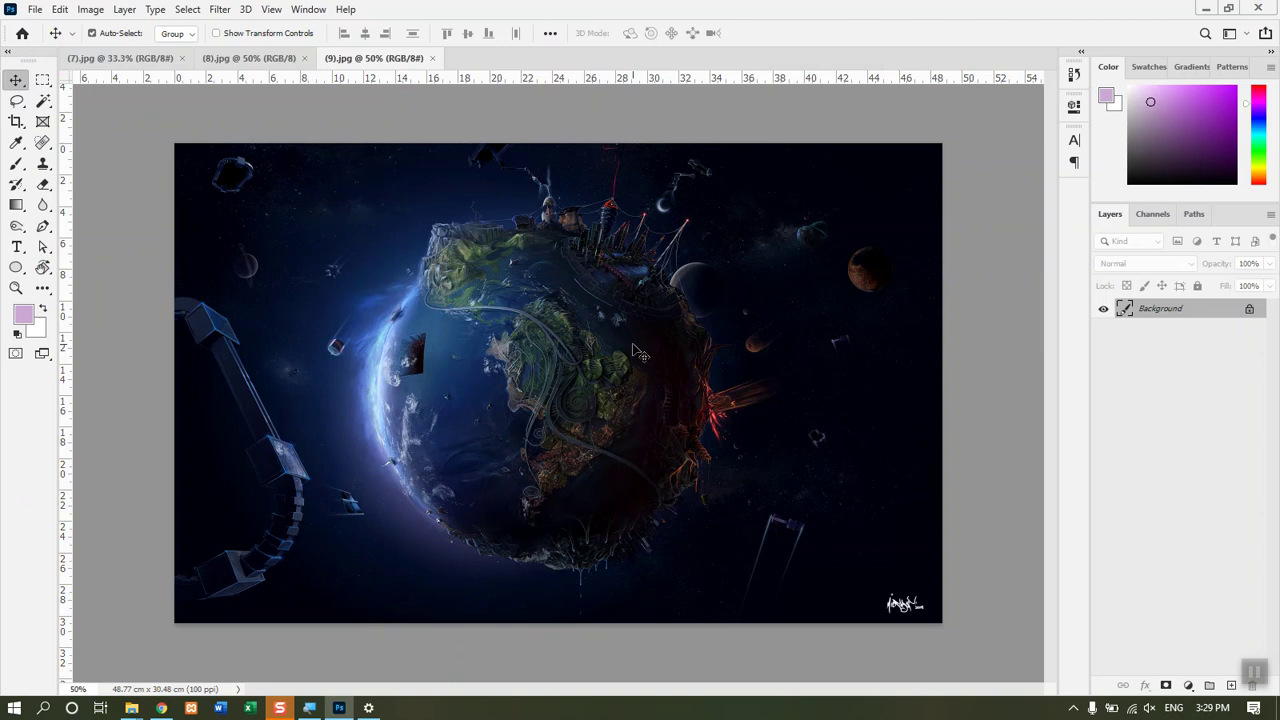
Step: Close all open documents at once, reopen (9).jpg from the recent files, and view the Close Others command
{"action": "key", "text": "ctrl"}
{"action": "key", "text": "ctrl+alt+w"}
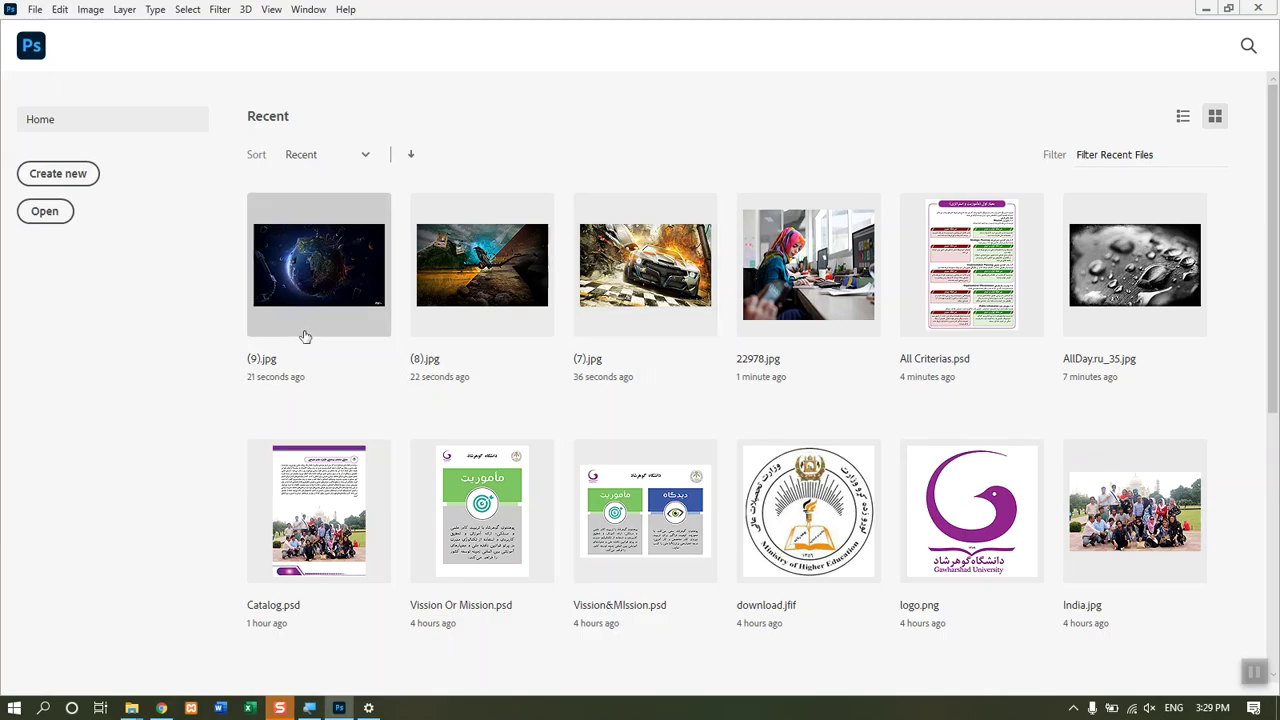
{"action": "left_click", "coordinate": [343, 277]}
{"action": "left_click", "coordinate": [58, 10]}
{"action": "left_click", "coordinate": [35, 9]}
{"action": "left_click", "coordinate": [36, 10]}
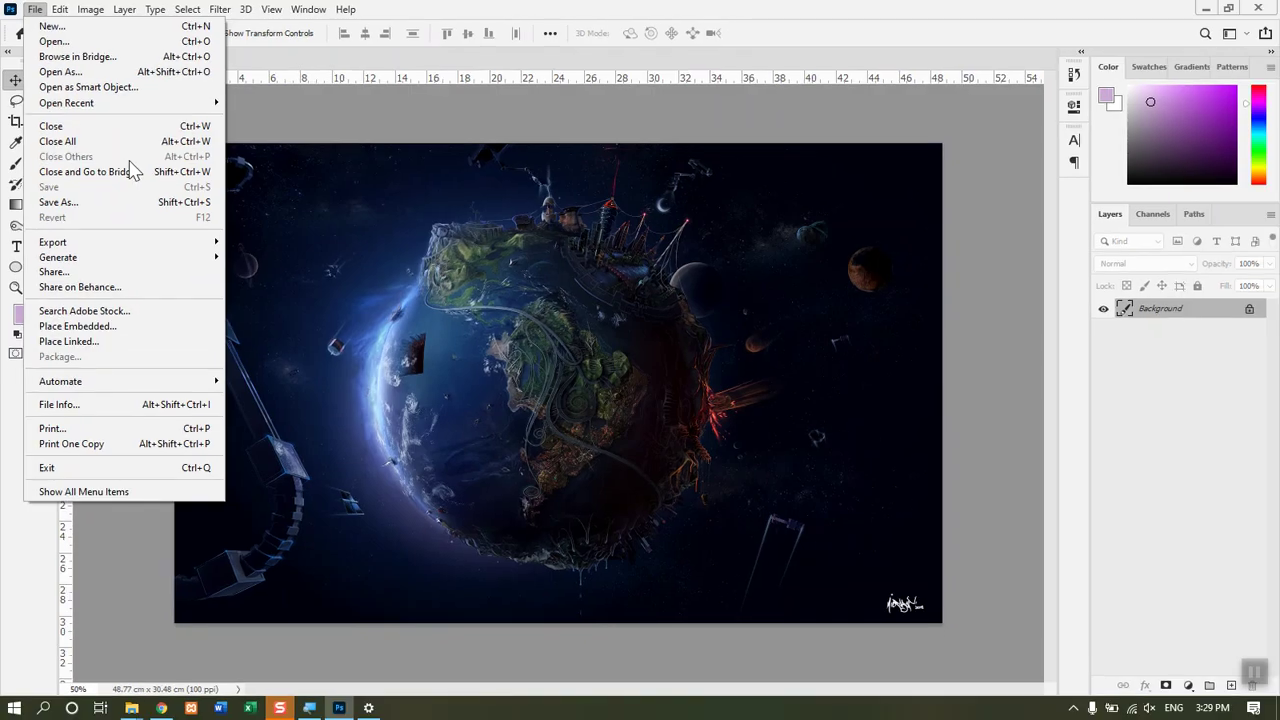
{"action": "left_click", "coordinate": [559, 288]}
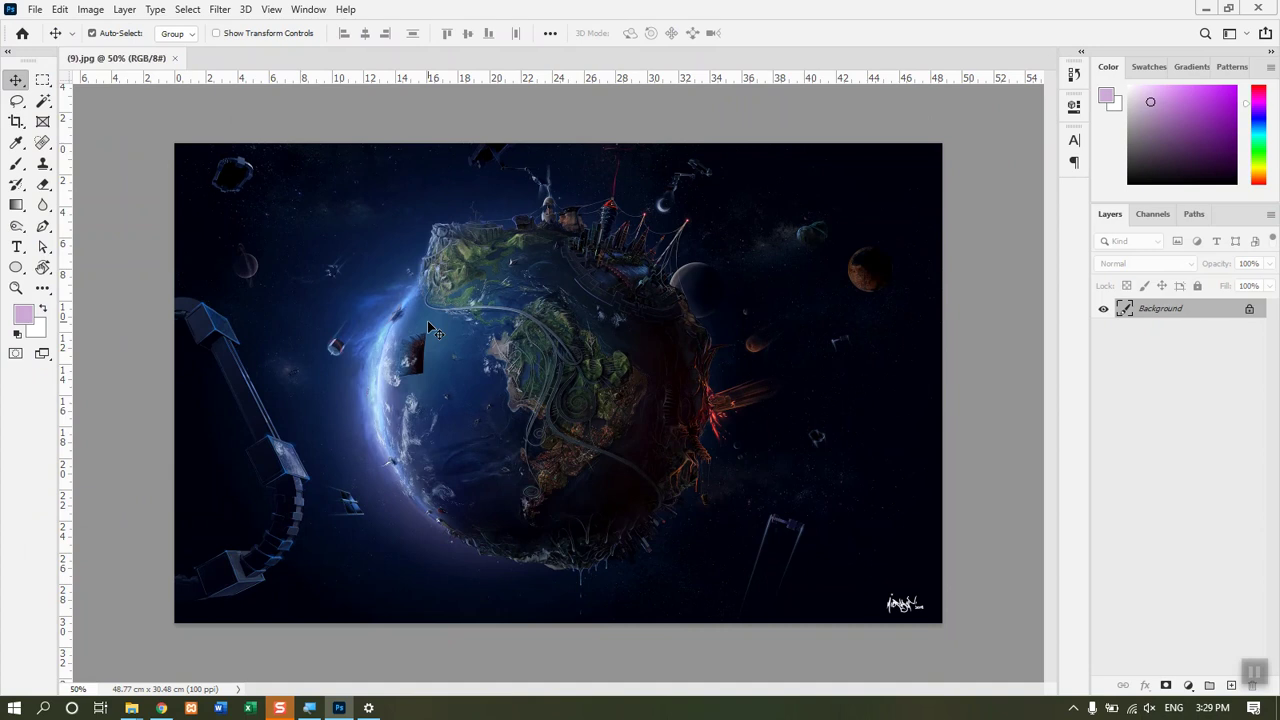
Step: Open (7).jpg and (8).jpg together and close every document except (8).jpg
{"action": "key", "text": "ctrl+o"}
{"action": "left_click_drag", "start_coordinate": [419, 240], "coordinate": [332, 162]}
{"action": "left_click", "coordinate": [629, 402]}
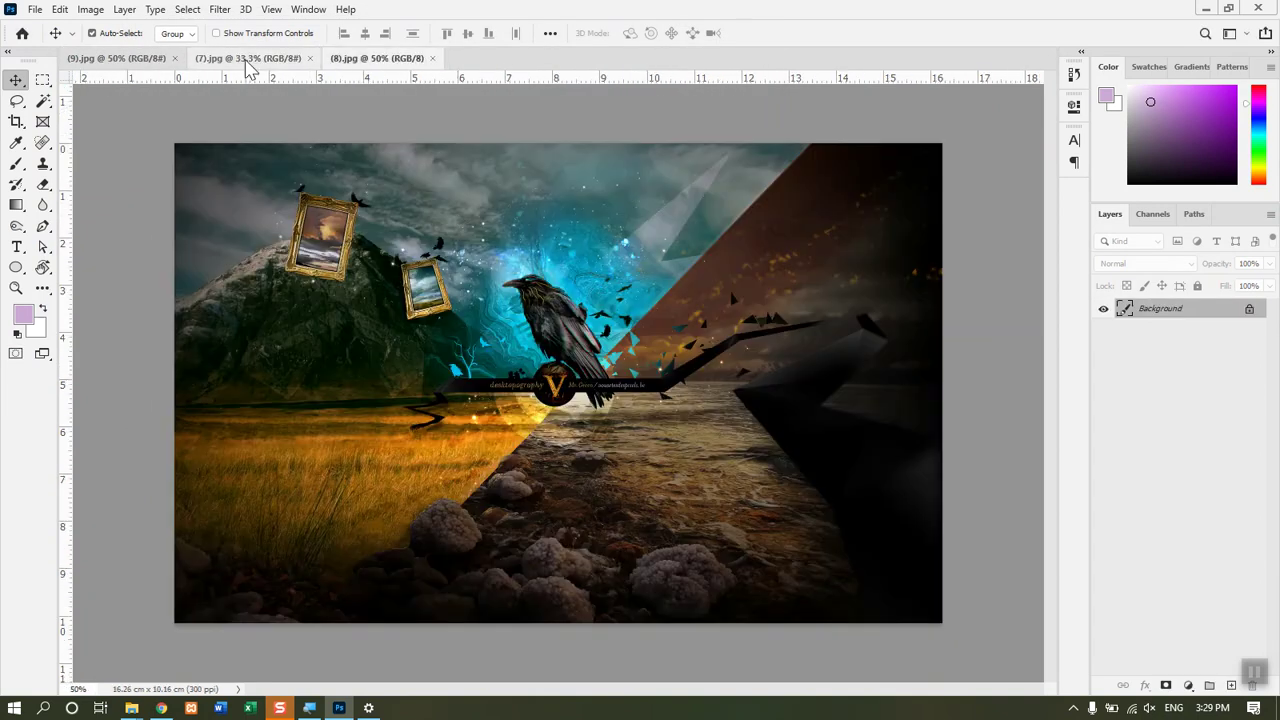
{"action": "left_click", "coordinate": [35, 10]}
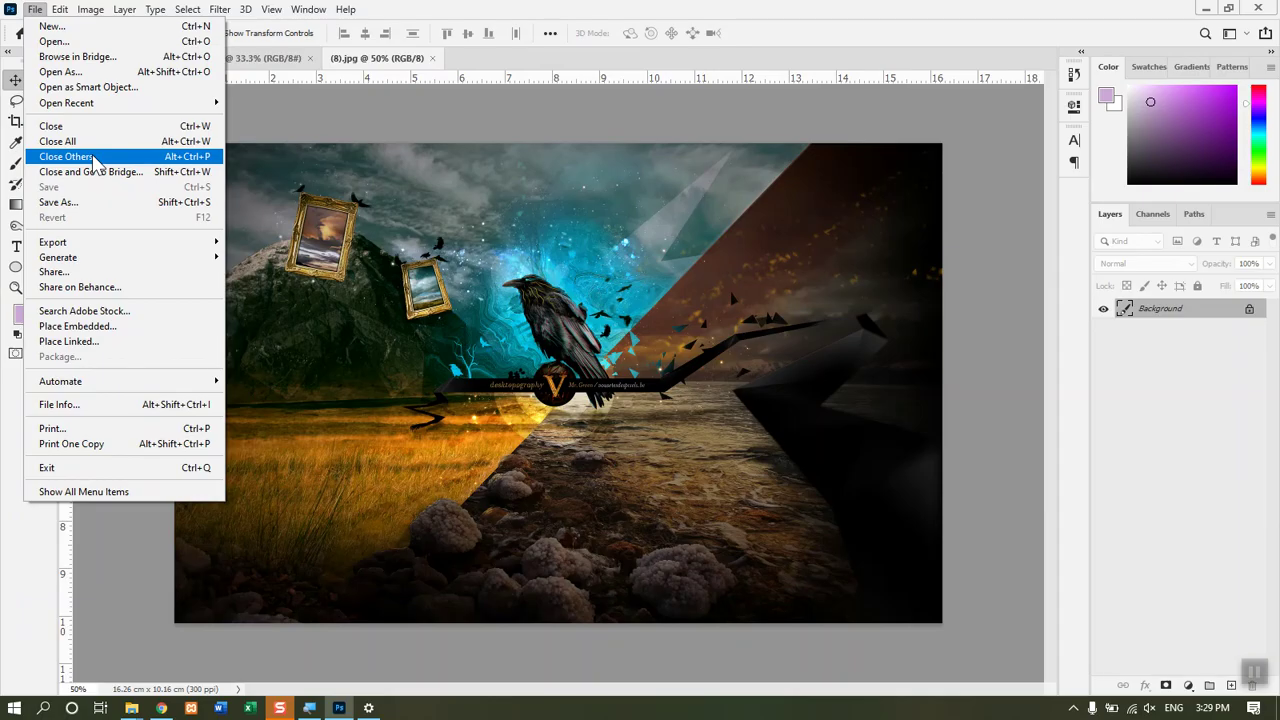
{"action": "left_click", "coordinate": [97, 163]}
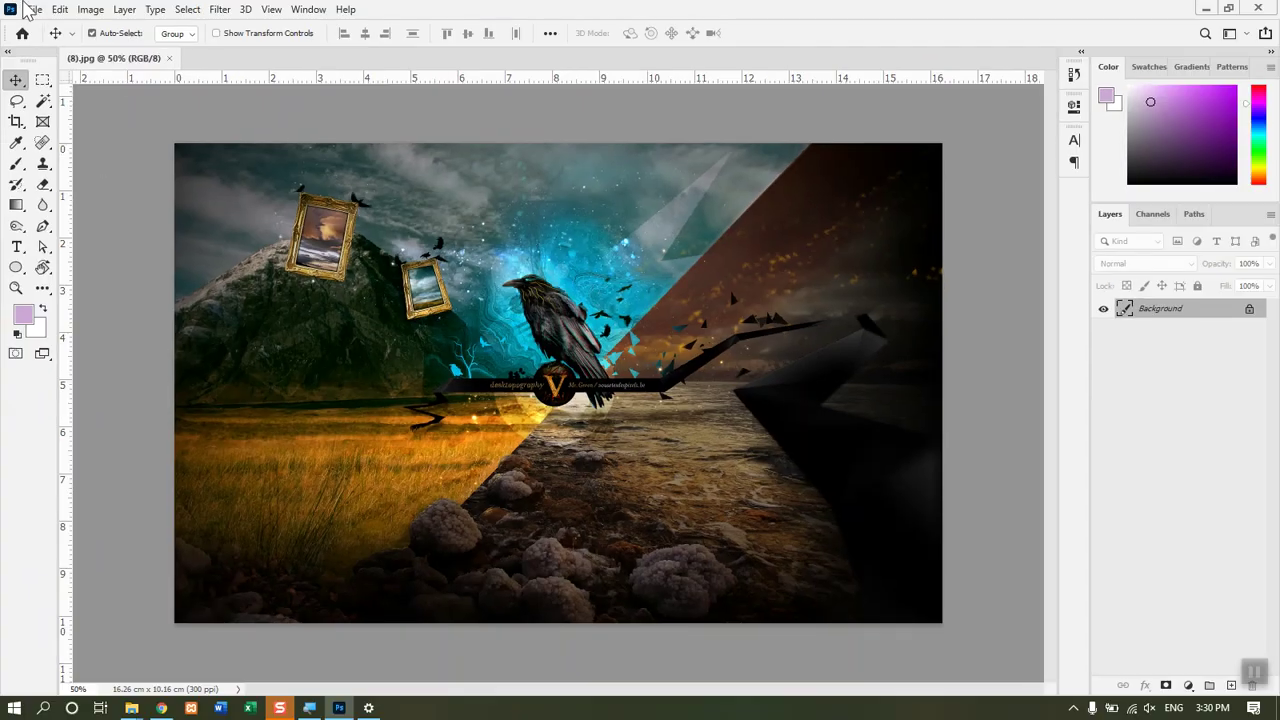
Step: Run Close and Go to Bridge on (8).jpg and dismiss the Creative Cloud sign-in window
{"action": "left_click", "coordinate": [30, 9]}
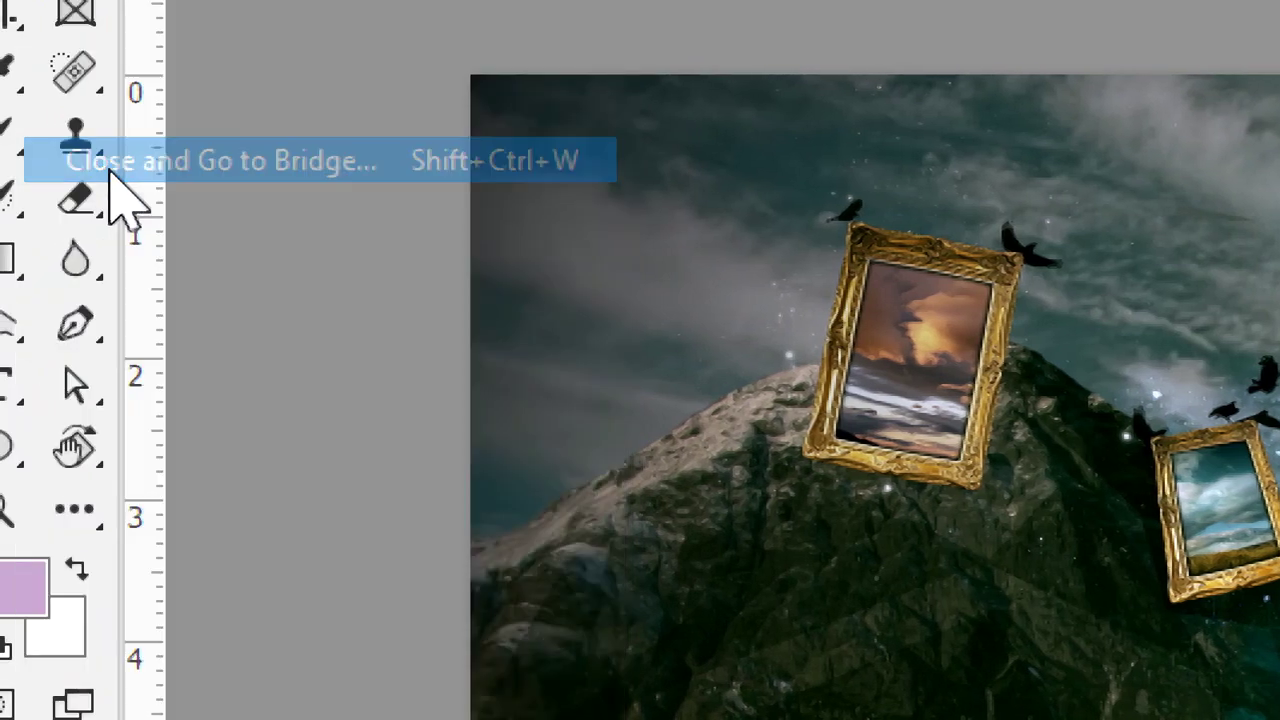
{"action": "left_click", "coordinate": [115, 165]}
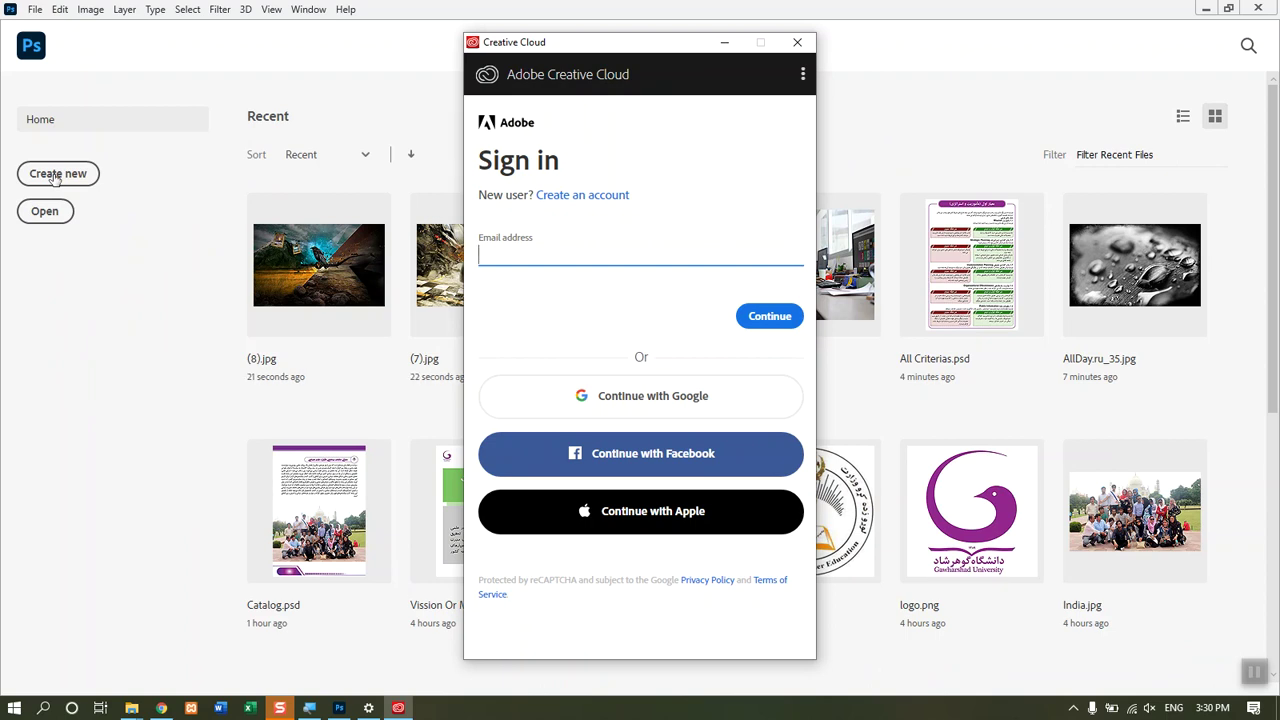
{"action": "left_click", "coordinate": [798, 44]}
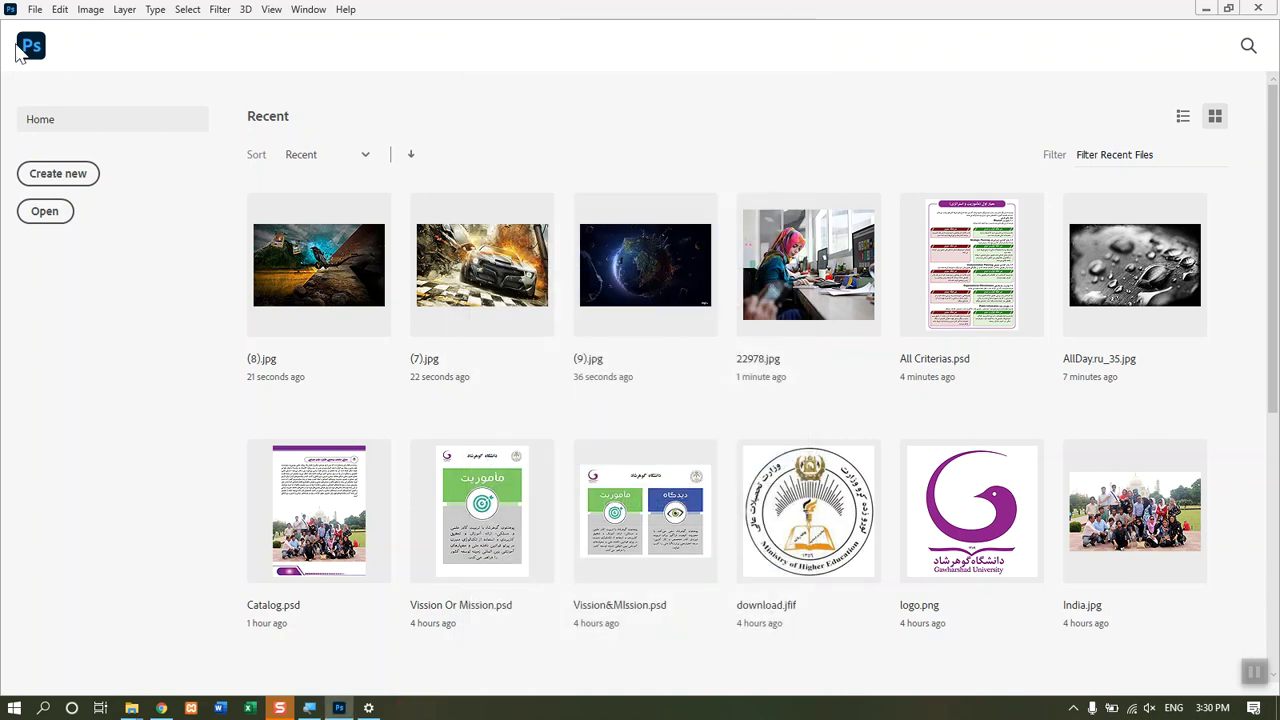
Step: Reopen (8).jpg from the recent files and view the Save and Save As commands without running them
{"action": "left_click", "coordinate": [308, 310]}
{"action": "left_click", "coordinate": [35, 10]}
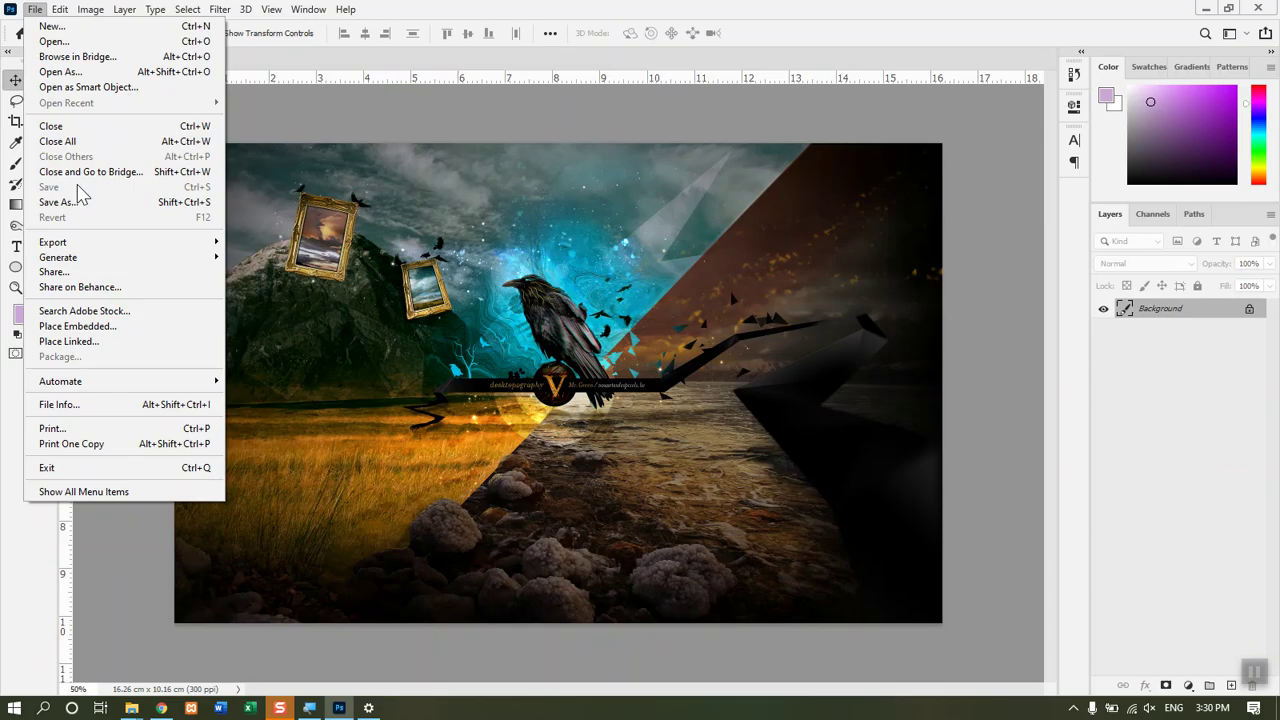
{"action": "left_click", "coordinate": [698, 340]}
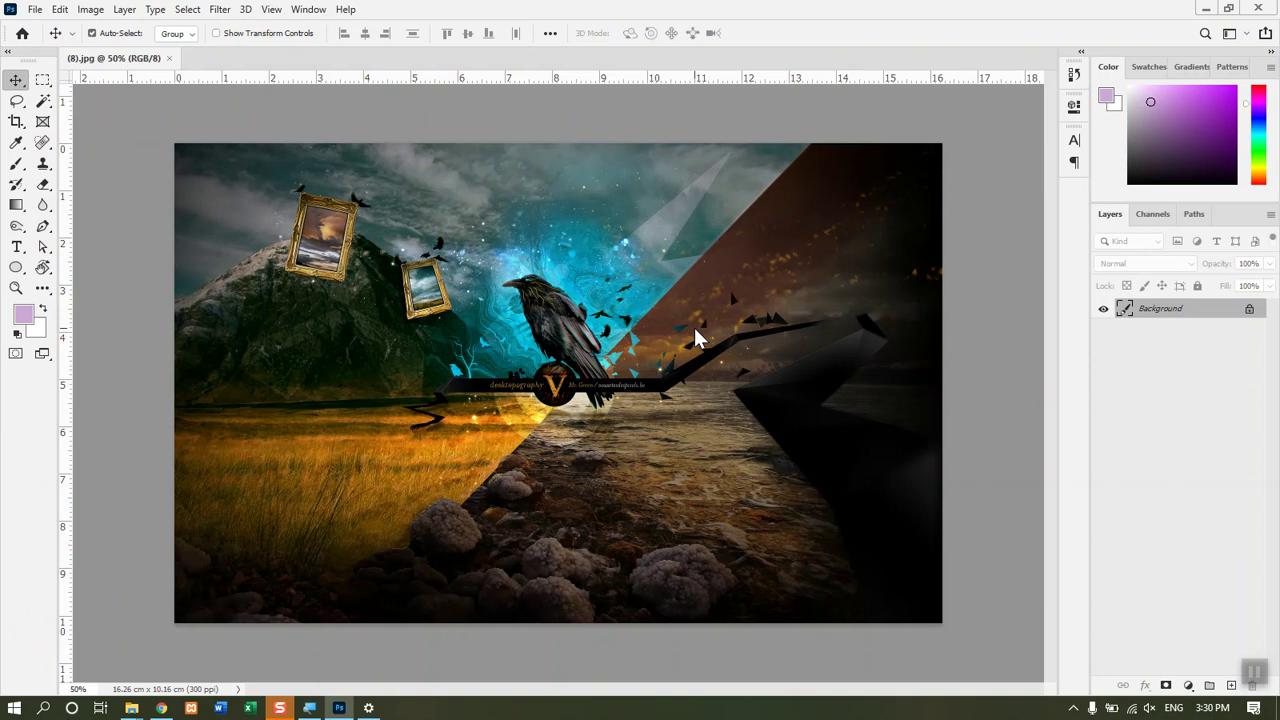
Step: Add a new layer, fill a rectangular selection over the image's left half with the foreground color, and set the layer opacity to 44%
{"action": "key", "text": "ctrl+shift+n"}
{"action": "key", "text": "Return"}
{"action": "key", "text": "m"}
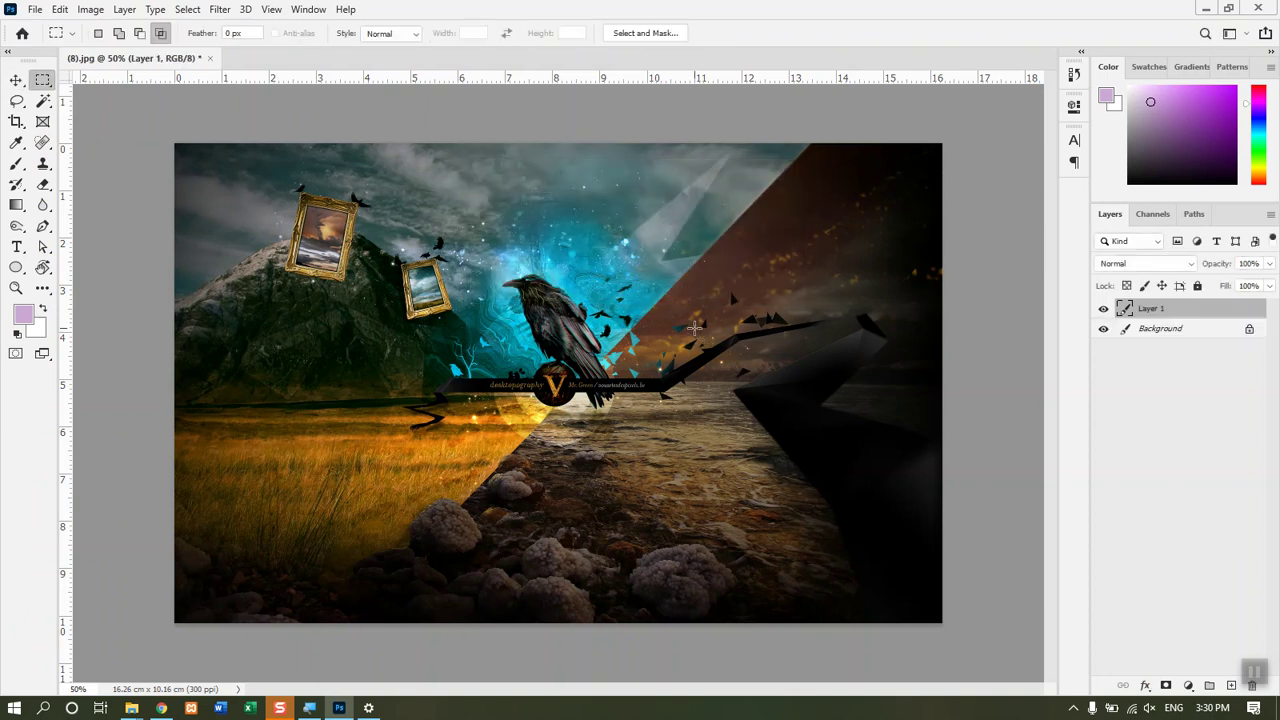
{"action": "left_click_drag", "start_coordinate": [175, 144], "coordinate": [568, 634]}
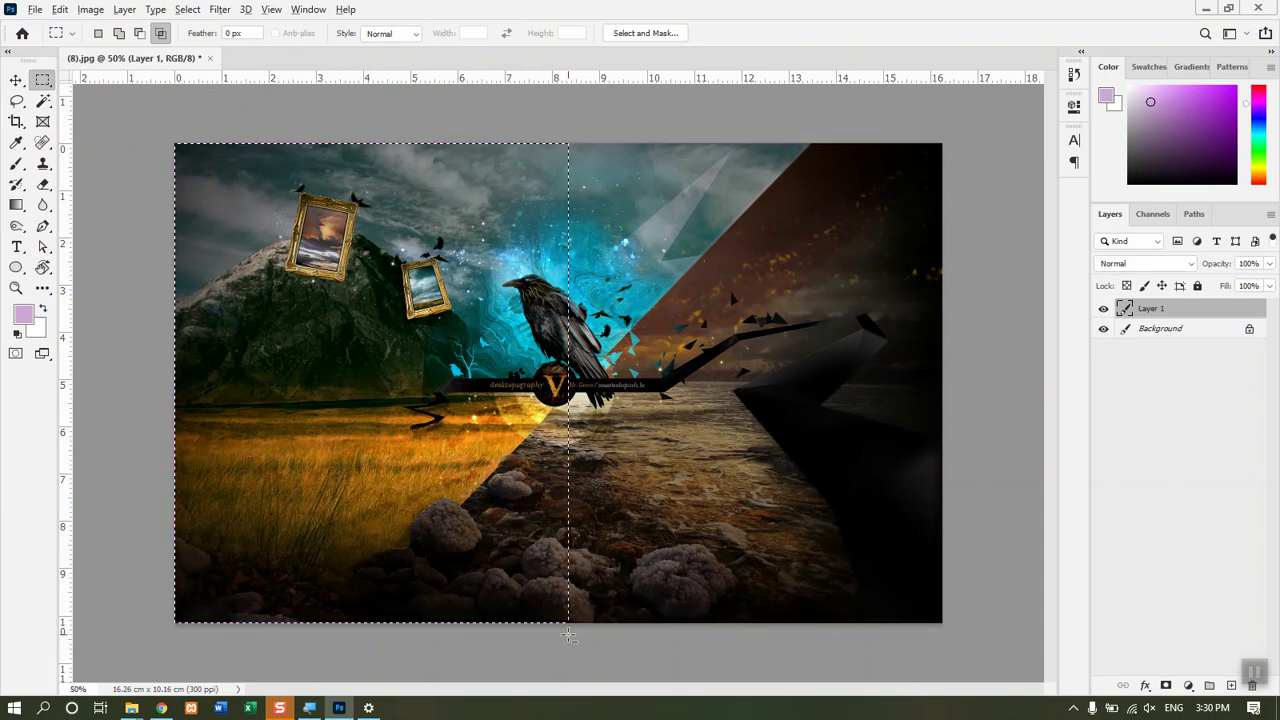
{"action": "key", "text": "alt+BackSpace"}
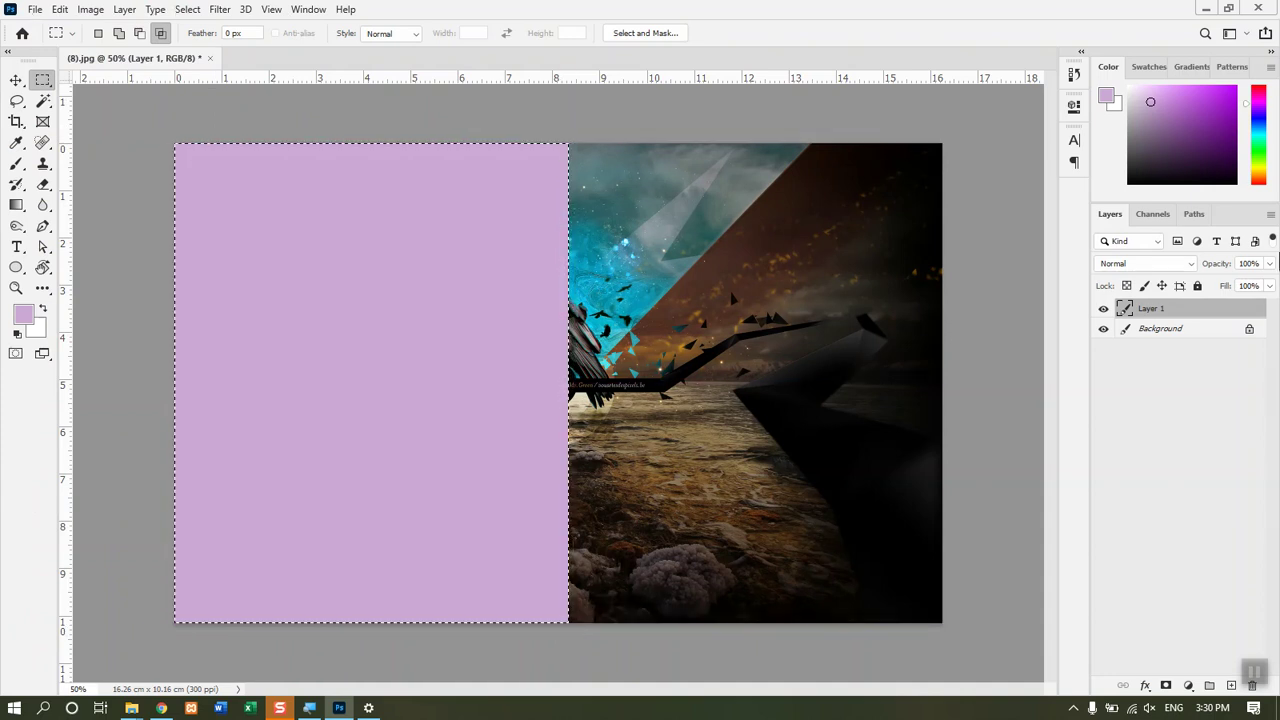
{"action": "left_click_drag", "start_coordinate": [1214, 264], "coordinate": [1171, 262]}
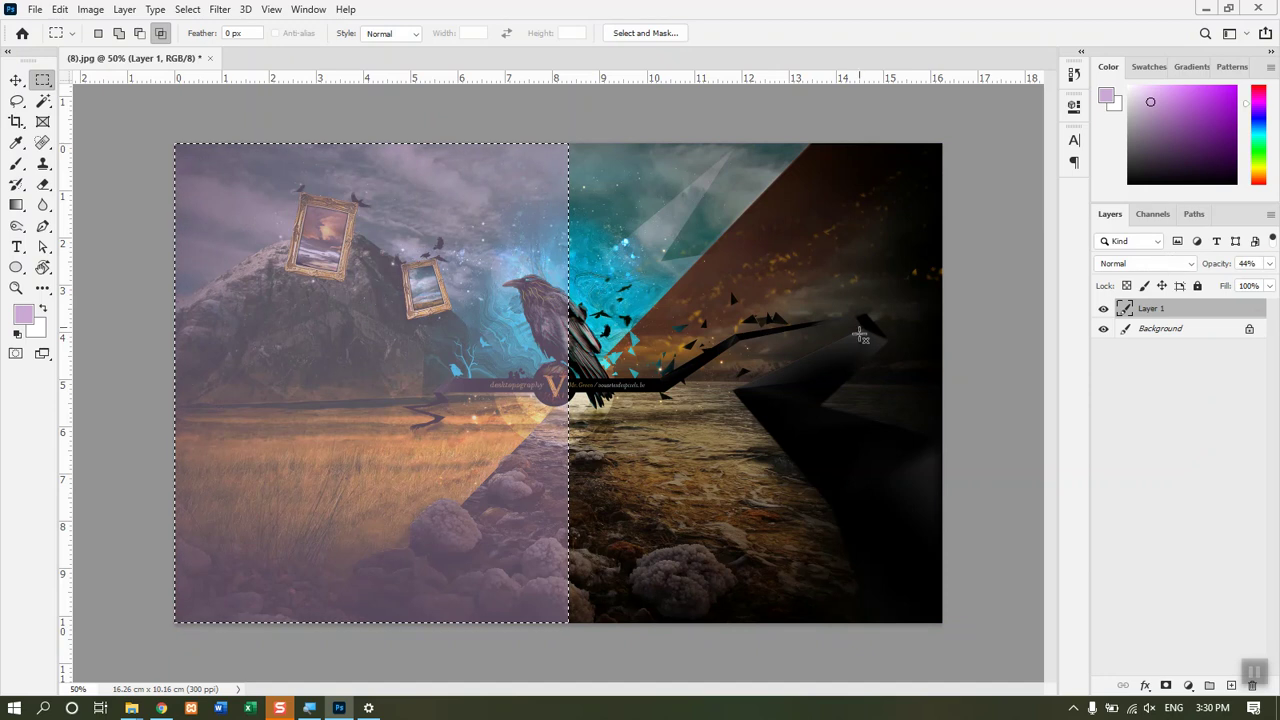
Step: Invert the selection, fill the image's right half with the white background color on Layer 1, and deselect
{"action": "key", "text": "ctrl+shift+i"}
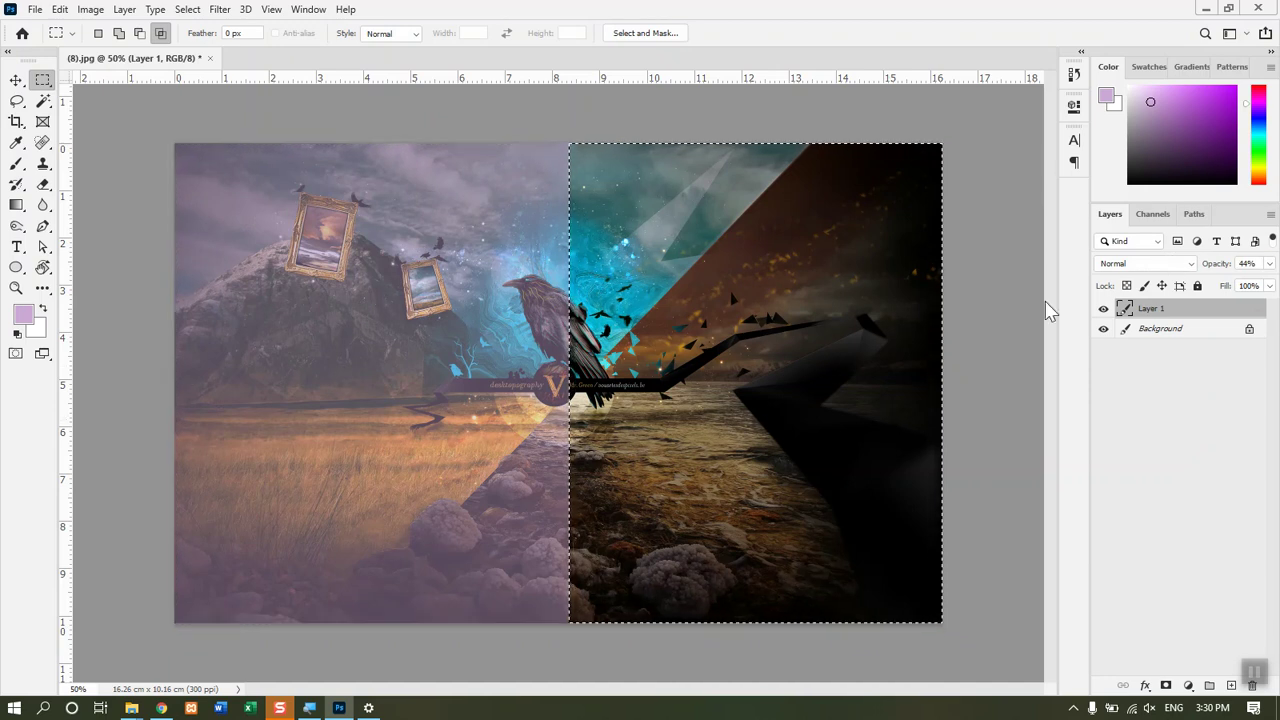
{"action": "key", "text": "ctrl+BackSpace"}
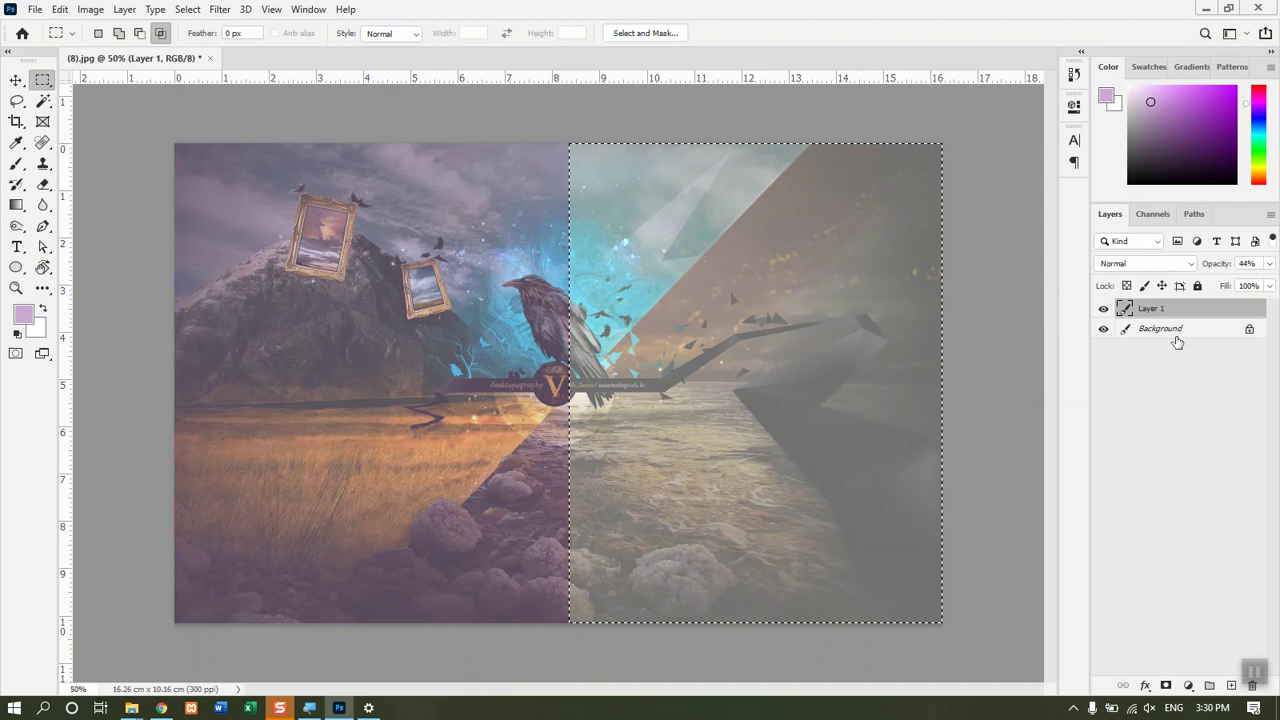
{"action": "key", "text": "ctrl+d"}
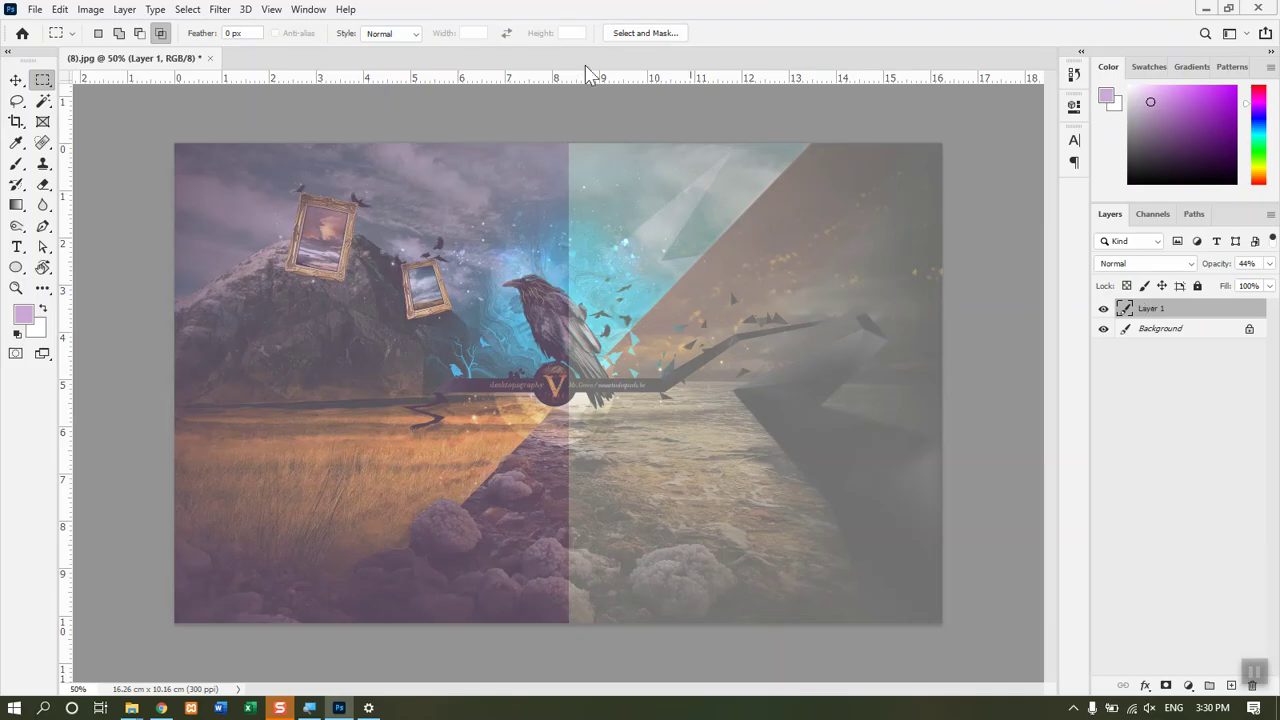
Step: Start saving the layered document, review the available file formats, and cancel without saving
{"action": "left_click", "coordinate": [35, 9]}
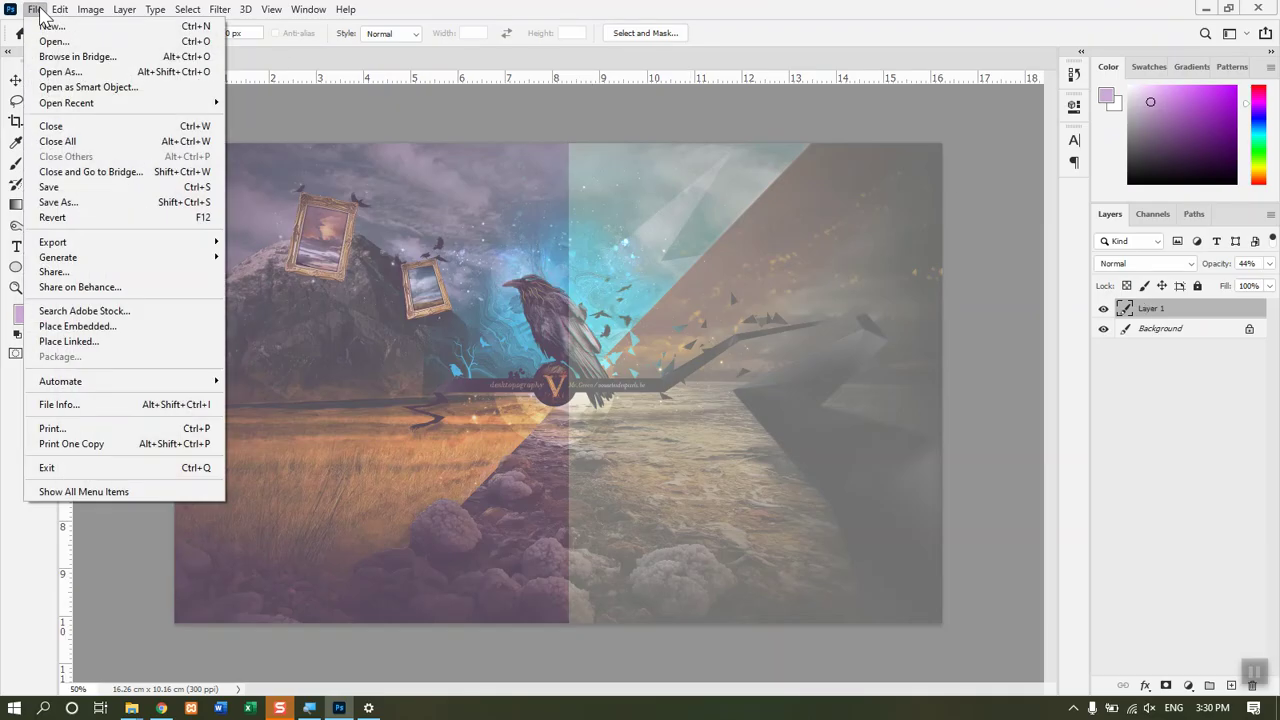
{"action": "left_click", "coordinate": [108, 193]}
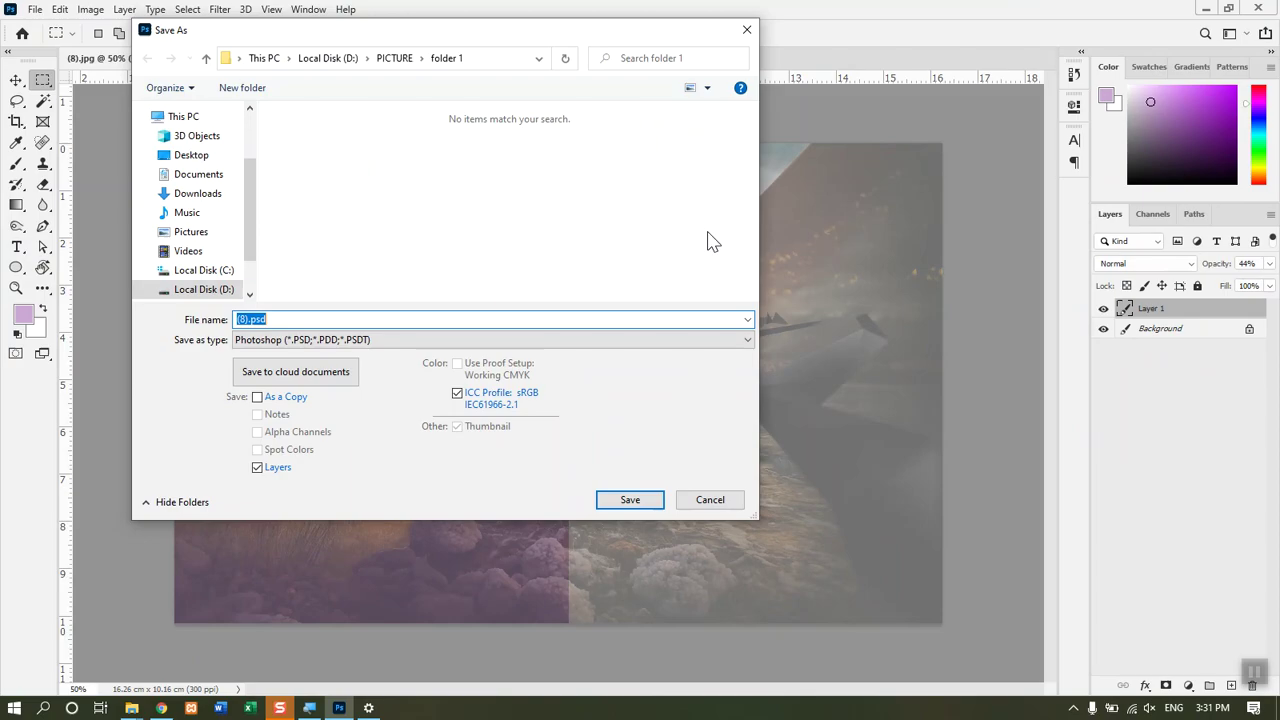
{"action": "left_click", "coordinate": [427, 207]}
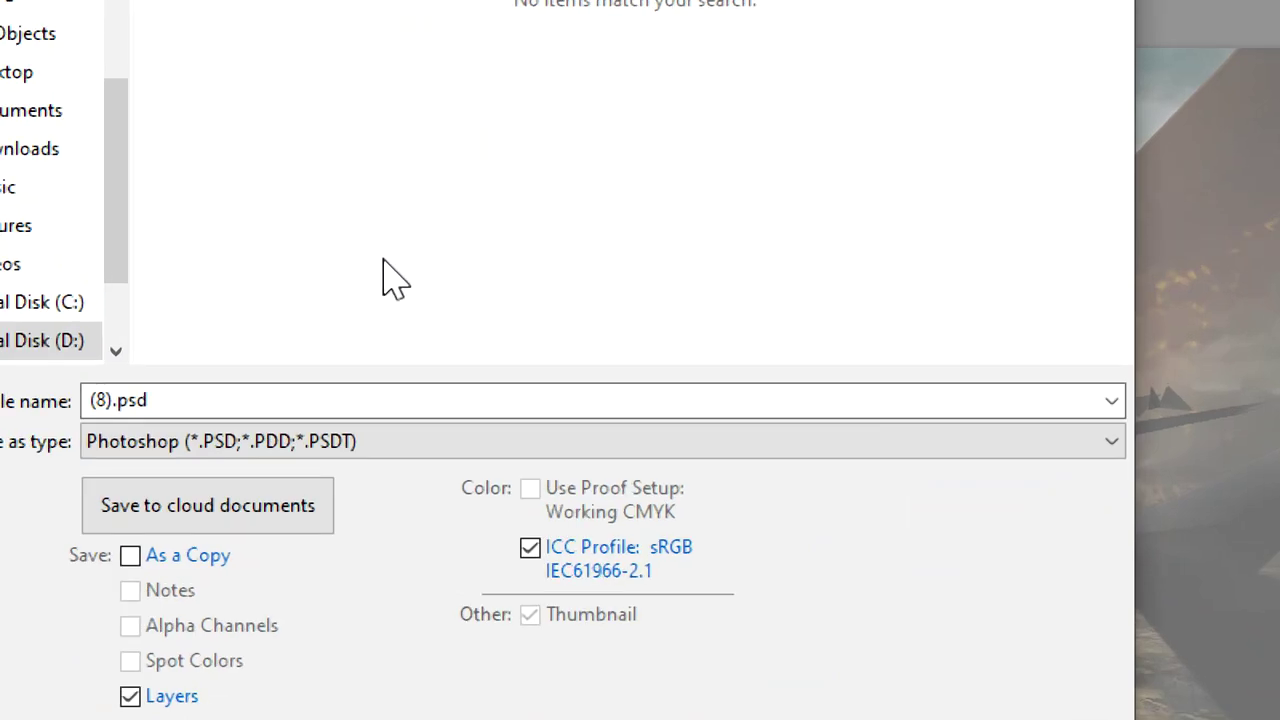
{"action": "left_click", "coordinate": [347, 340]}
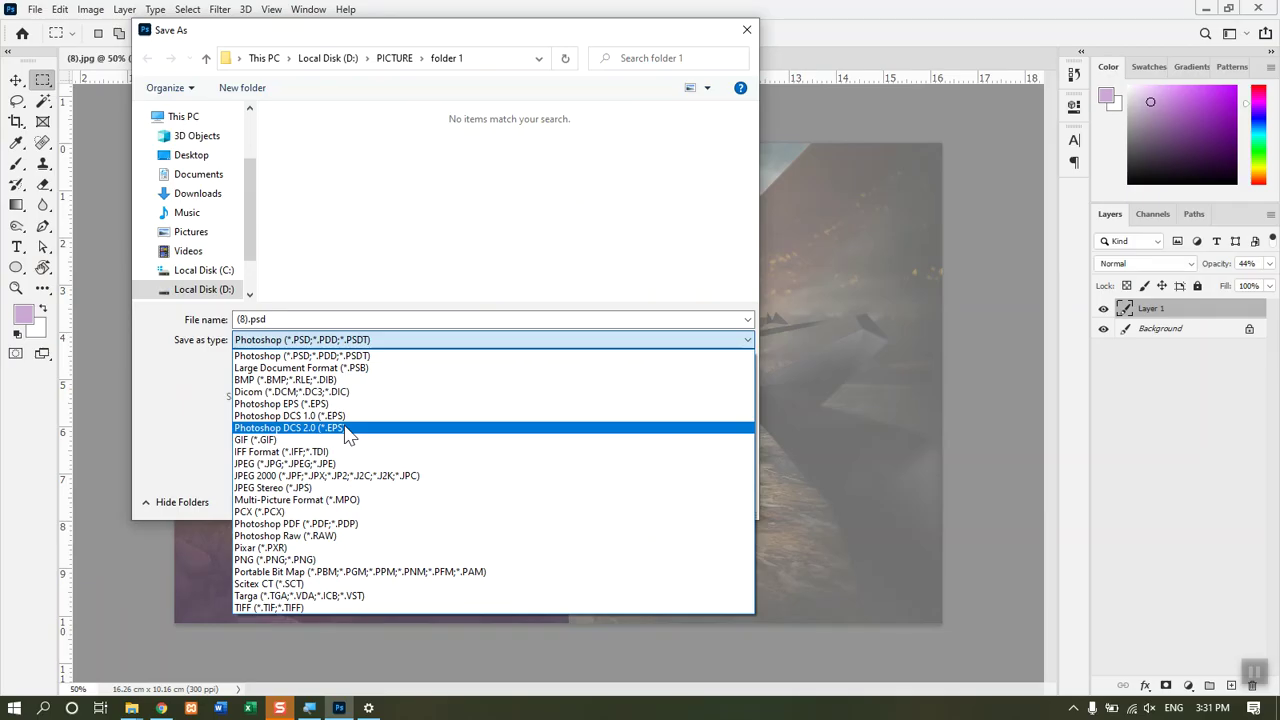
{"action": "left_click", "coordinate": [346, 428]}
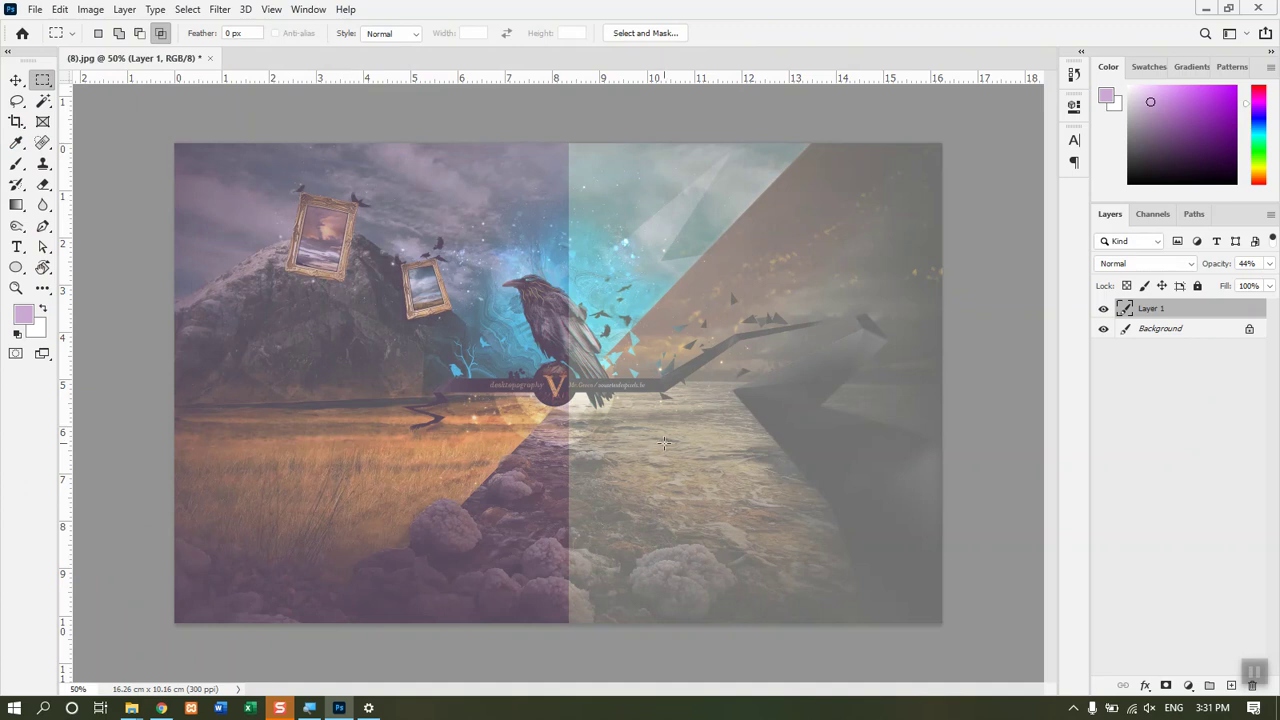
Step: Delete Layer 1, fill the Background layer with white, and save the changes to (8).jpg
{"action": "key", "text": "Delete"}
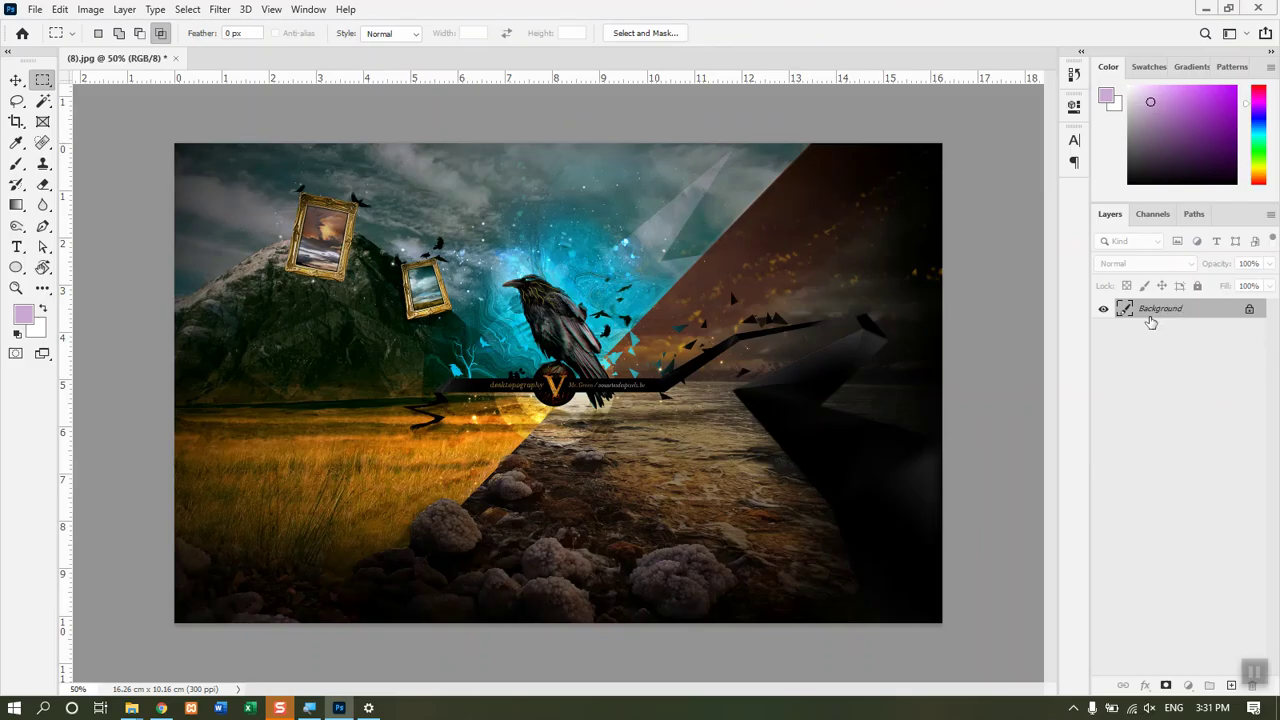
{"action": "key", "text": "ctrl+BackSpace"}
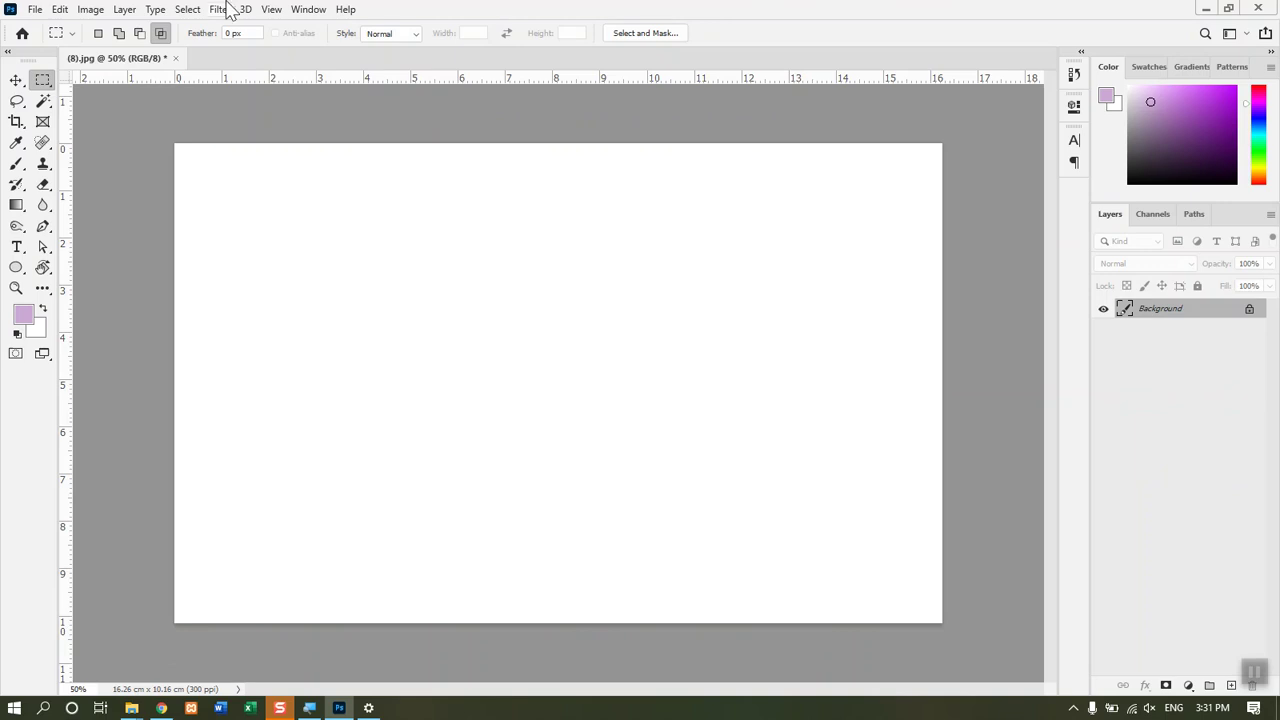
{"action": "left_click", "coordinate": [36, 10]}
{"action": "left_click", "coordinate": [86, 190]}
Step: Switch to File Explorer and open the PICTURE folder on Local Disk (D:)
{"action": "key", "text": "super+e"}
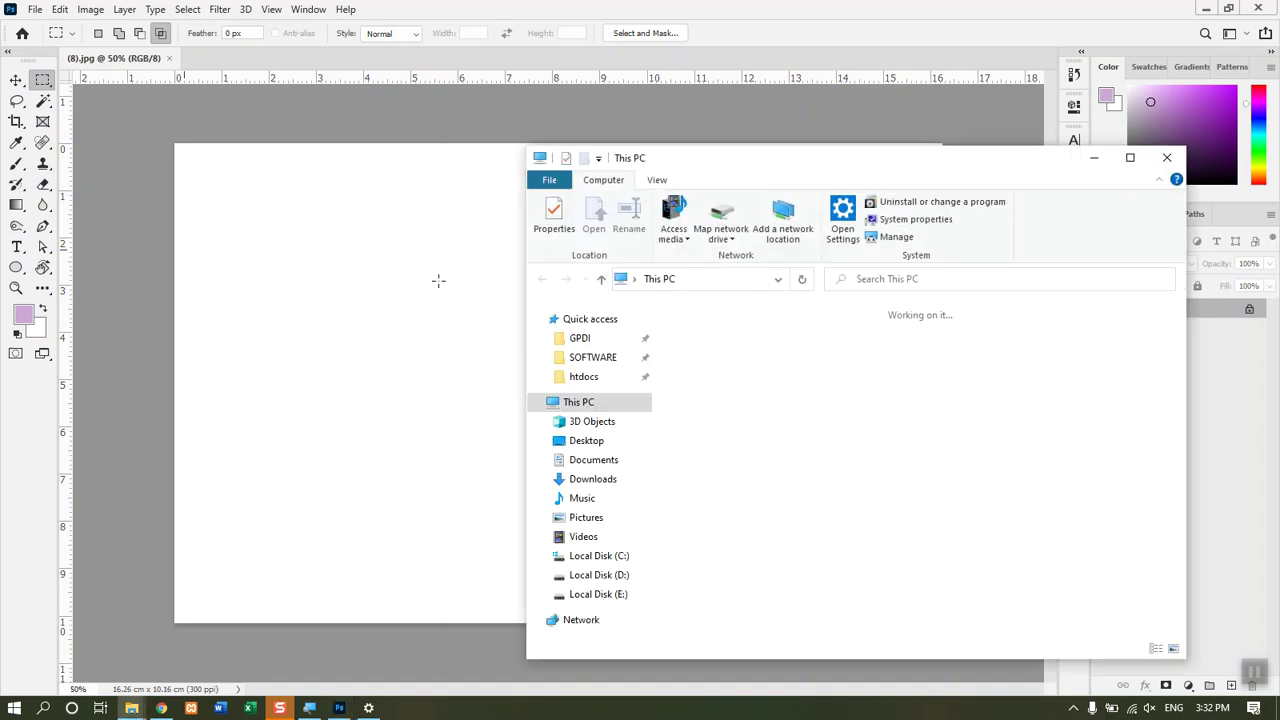
{"action": "left_click", "coordinate": [985, 560]}
{"action": "key", "text": "Return"}
{"action": "key", "text": "Right"}
{"action": "key", "text": "Down"}
{"action": "key", "text": "Left"}
{"action": "key", "text": "Return"}
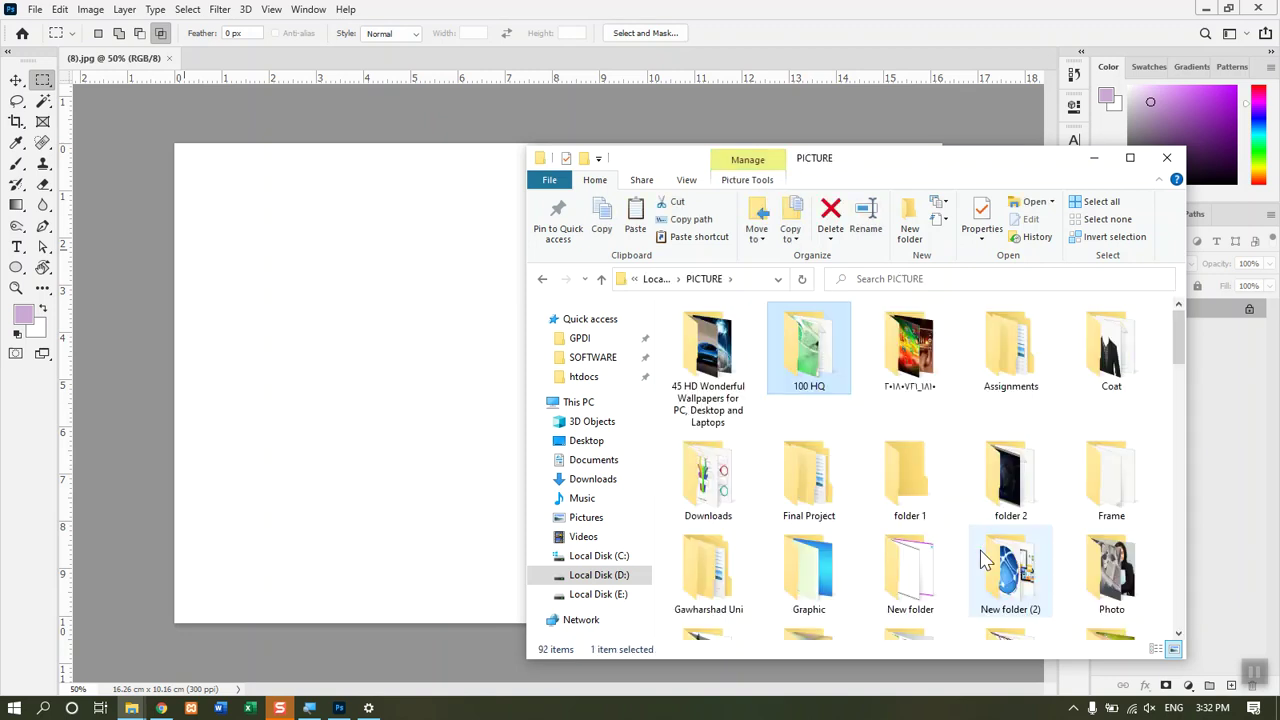
{"action": "key", "text": "Return"}
{"action": "key", "text": "Right"}
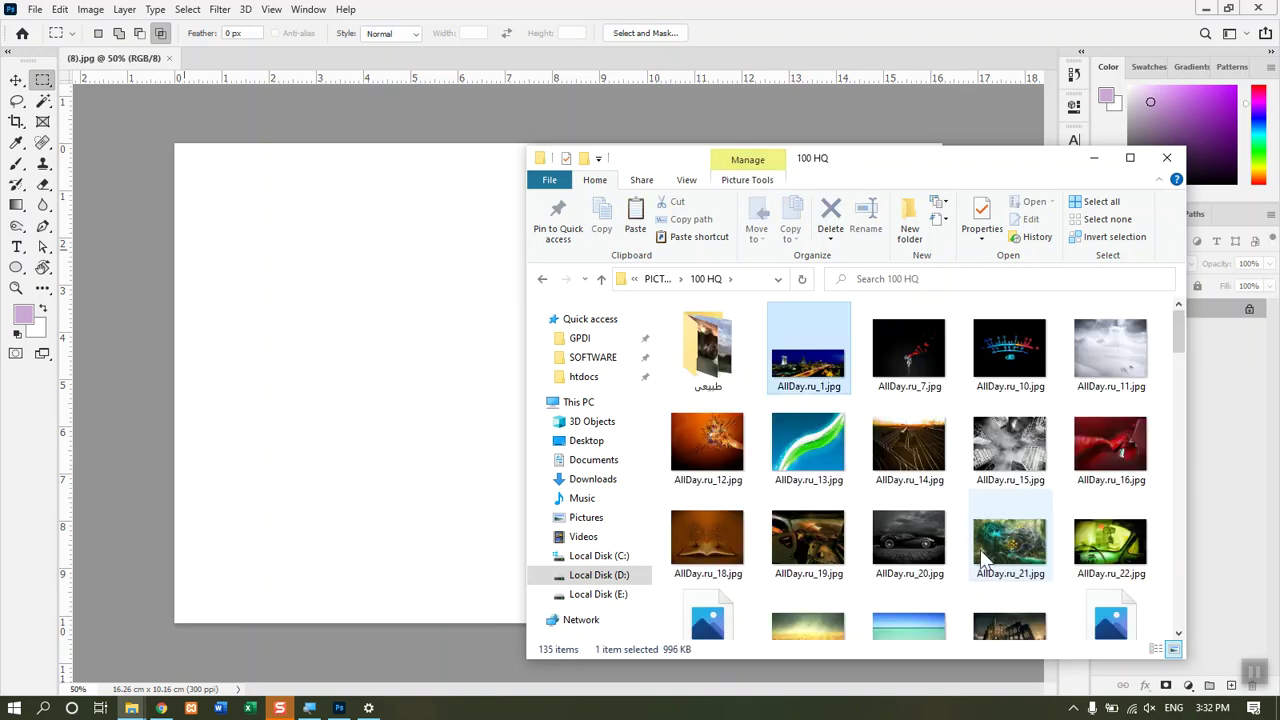
{"action": "key", "text": "Down"}
{"action": "key", "text": "Down"}
{"action": "key", "text": "BackSpace"}
Step: Open folder 1 and select (8).jpg to examine its saved thumbnail
{"action": "key", "text": "Down"}
{"action": "key", "text": "Right"}
{"action": "key", "text": "Return"}
{"action": "key", "text": "Right"}
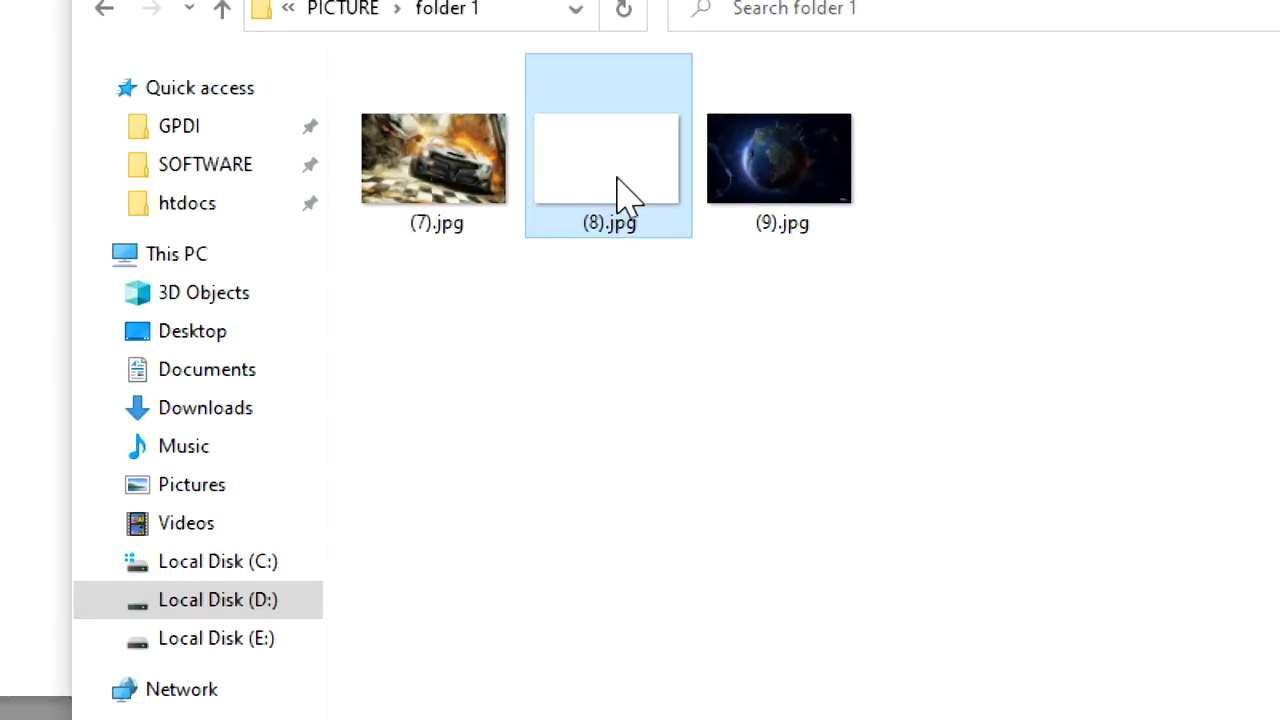
{"action": "mouse_move", "coordinate": [617, 190]}
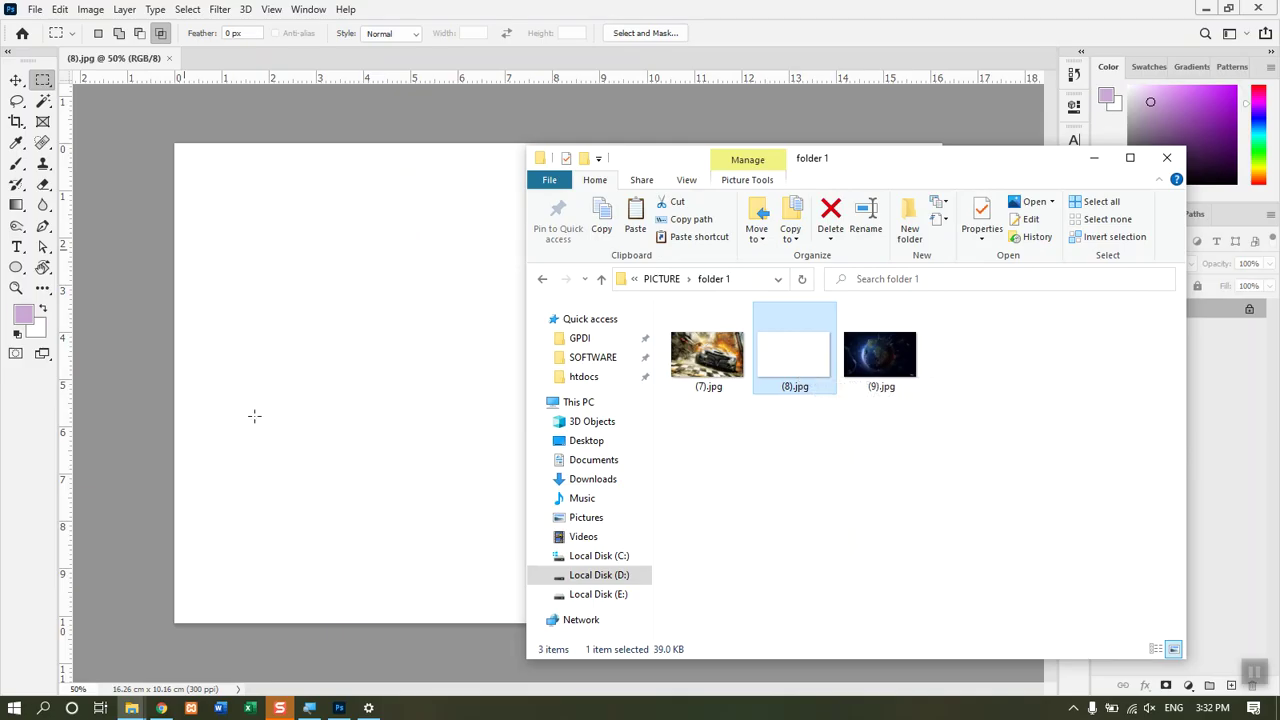
Step: Switch back to Photoshop and undo the Background layer's white fill and the deletion of Layer 1
{"action": "left_click", "coordinate": [252, 414]}
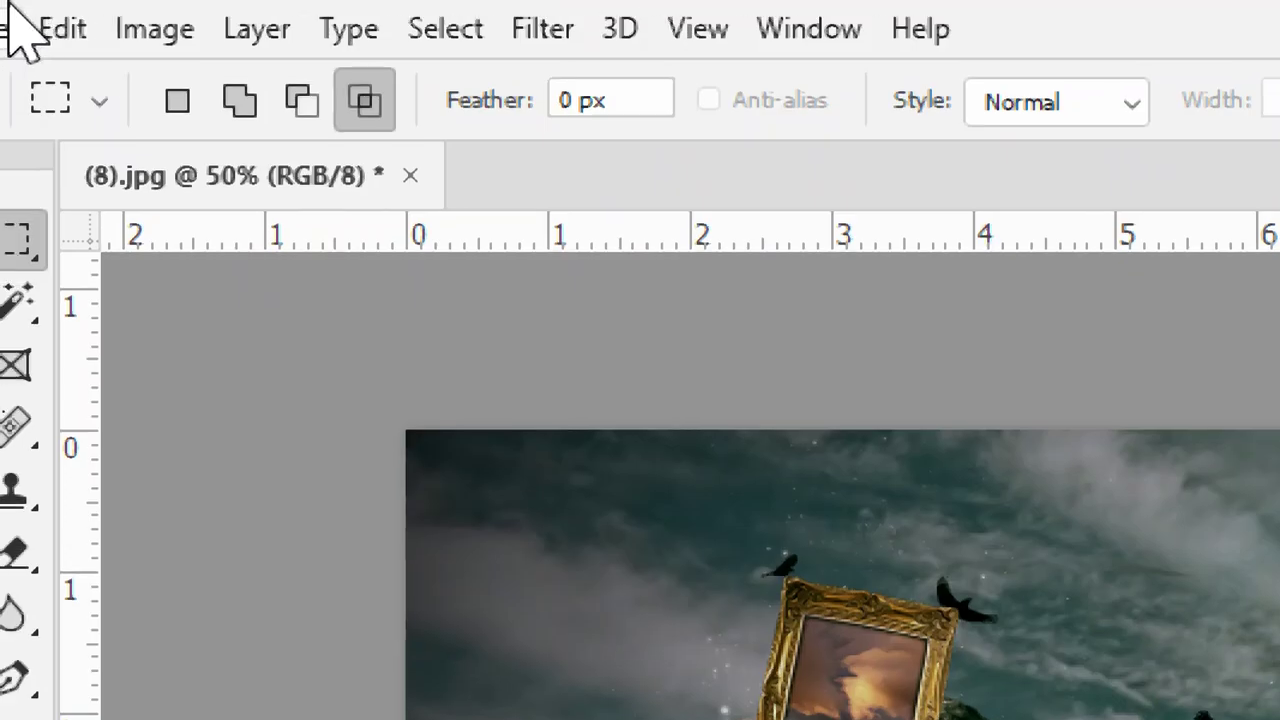
{"action": "left_click", "coordinate": [62, 28]}
{"action": "left_click", "coordinate": [57, 88]}
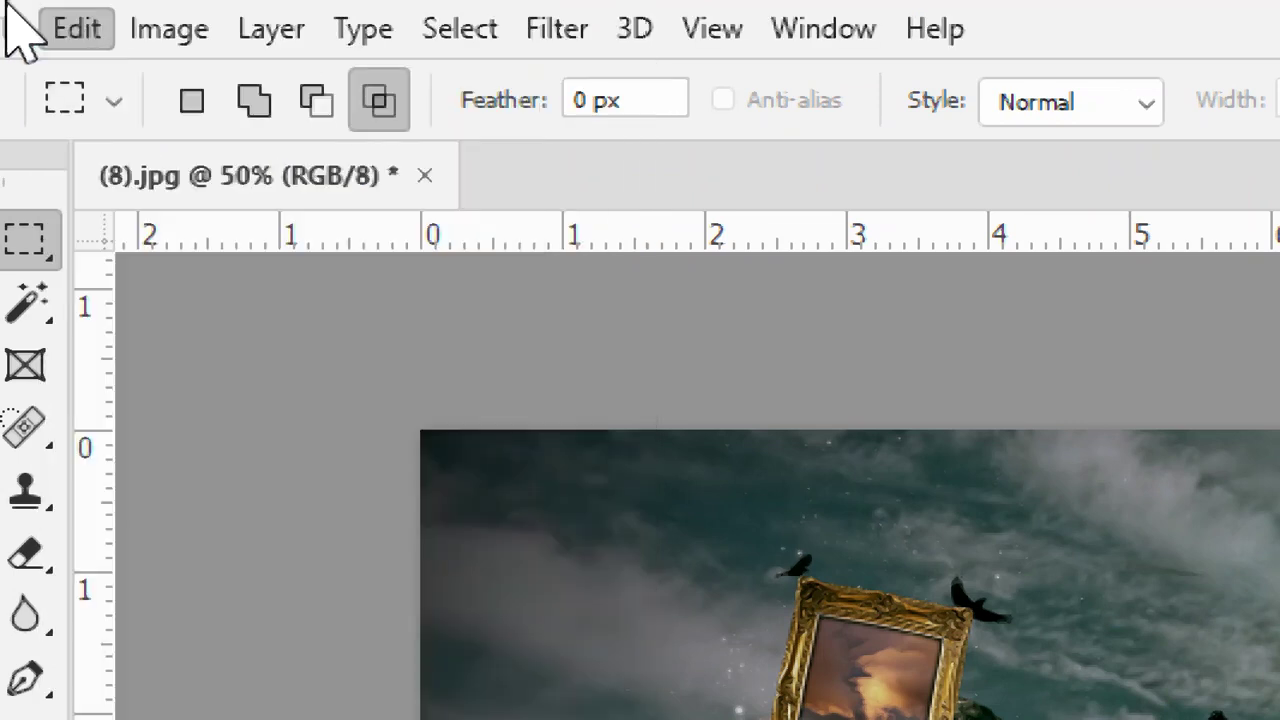
{"action": "left_click", "coordinate": [200, 22]}
{"action": "mouse_move", "coordinate": [70, 20]}
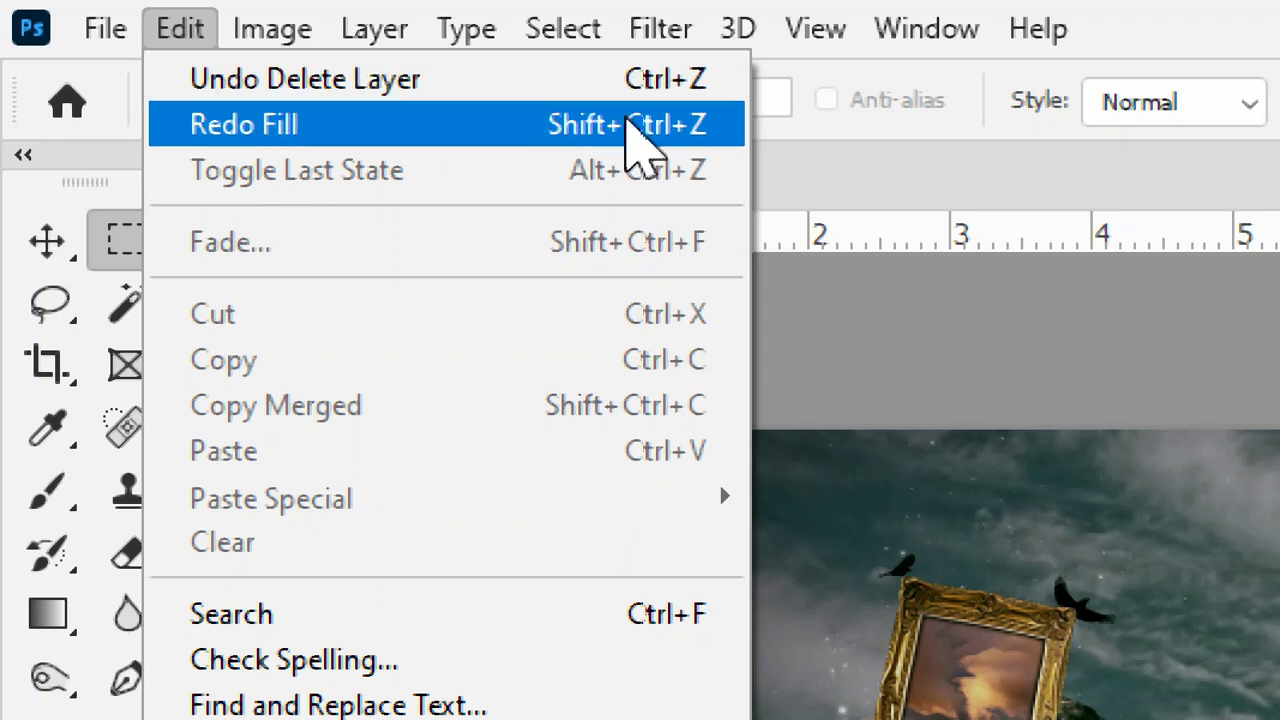
{"action": "left_click", "coordinate": [535, 84]}
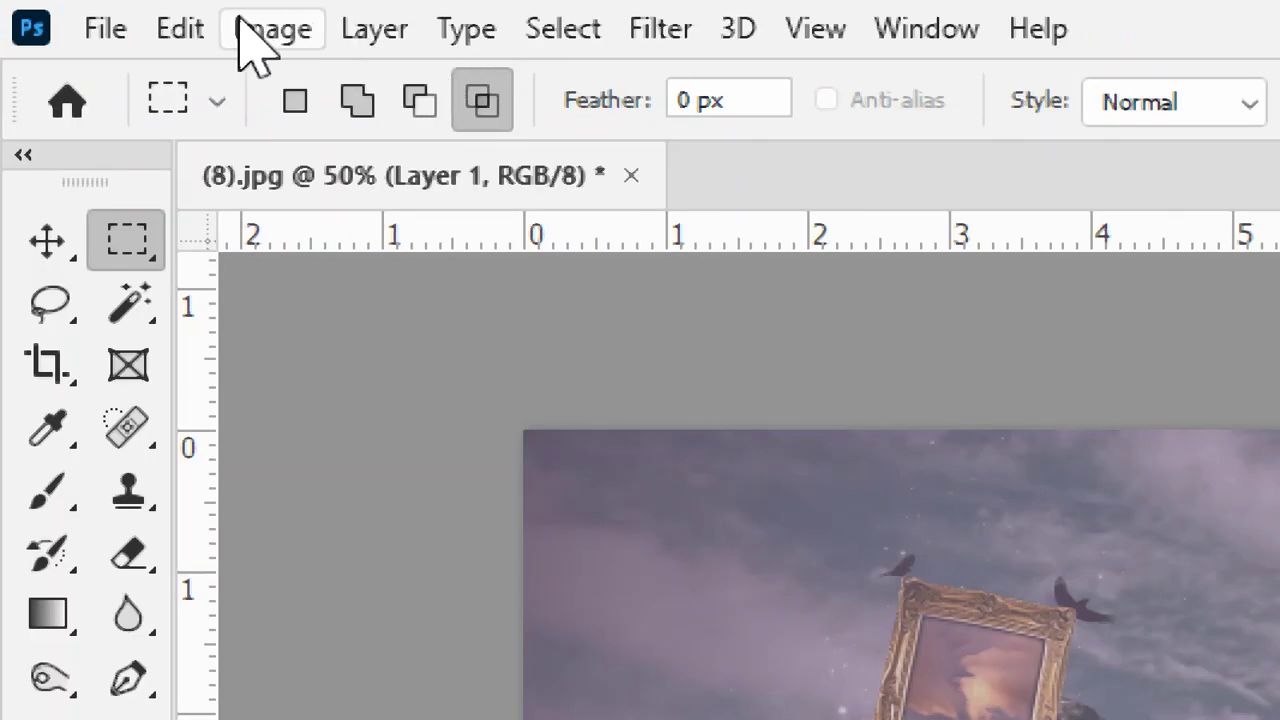
Step: Redo the deletion of Layer 1 and save the restored image to (8).jpg
{"action": "left_click", "coordinate": [186, 24]}
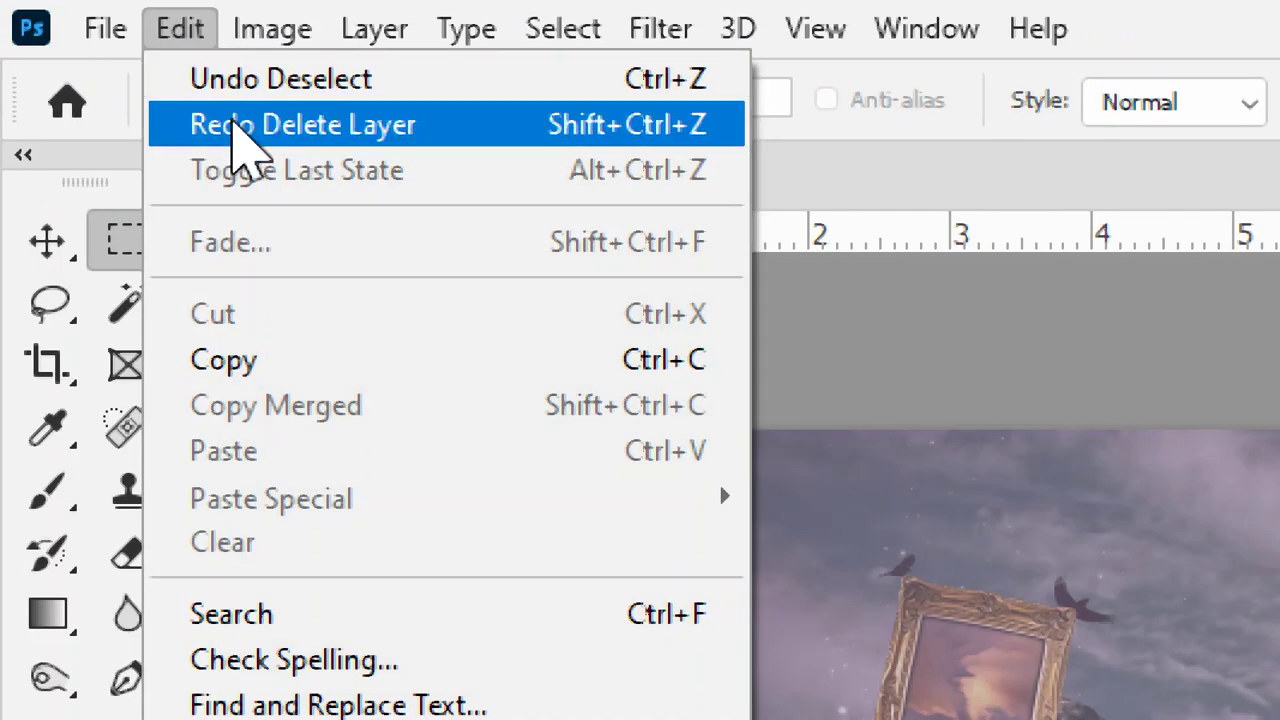
{"action": "left_click", "coordinate": [242, 142]}
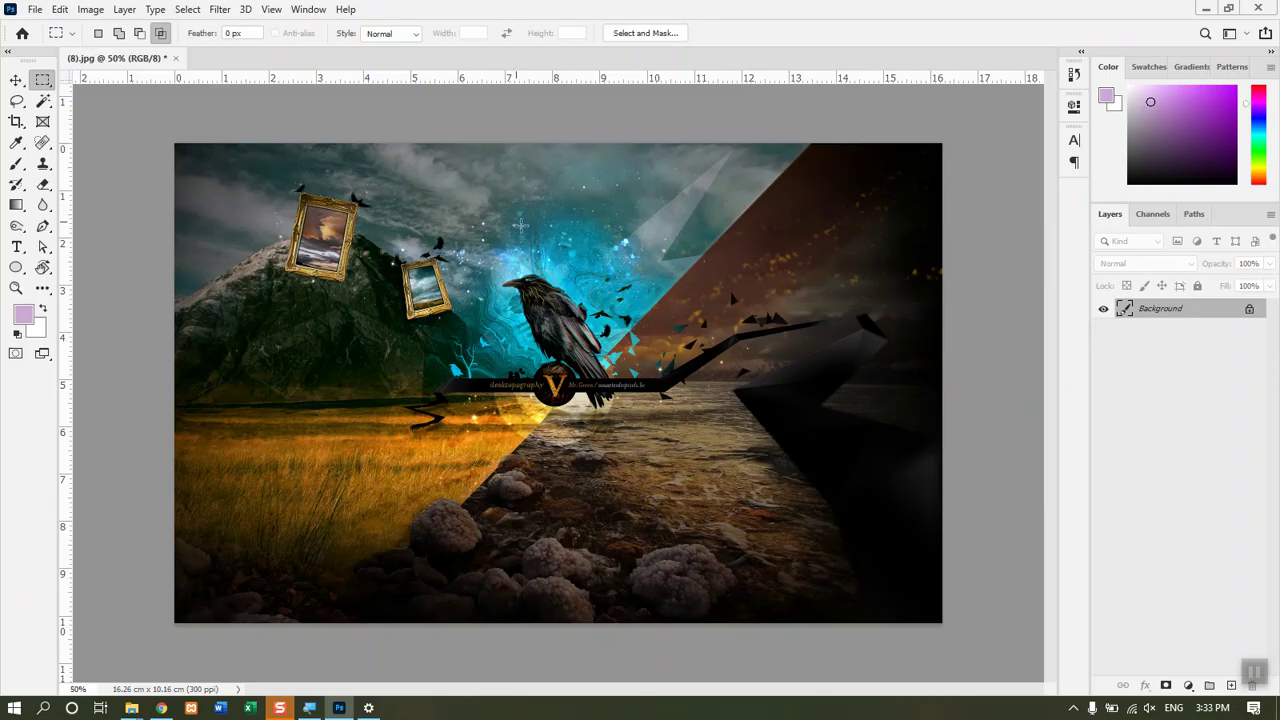
{"action": "left_click", "coordinate": [35, 10]}
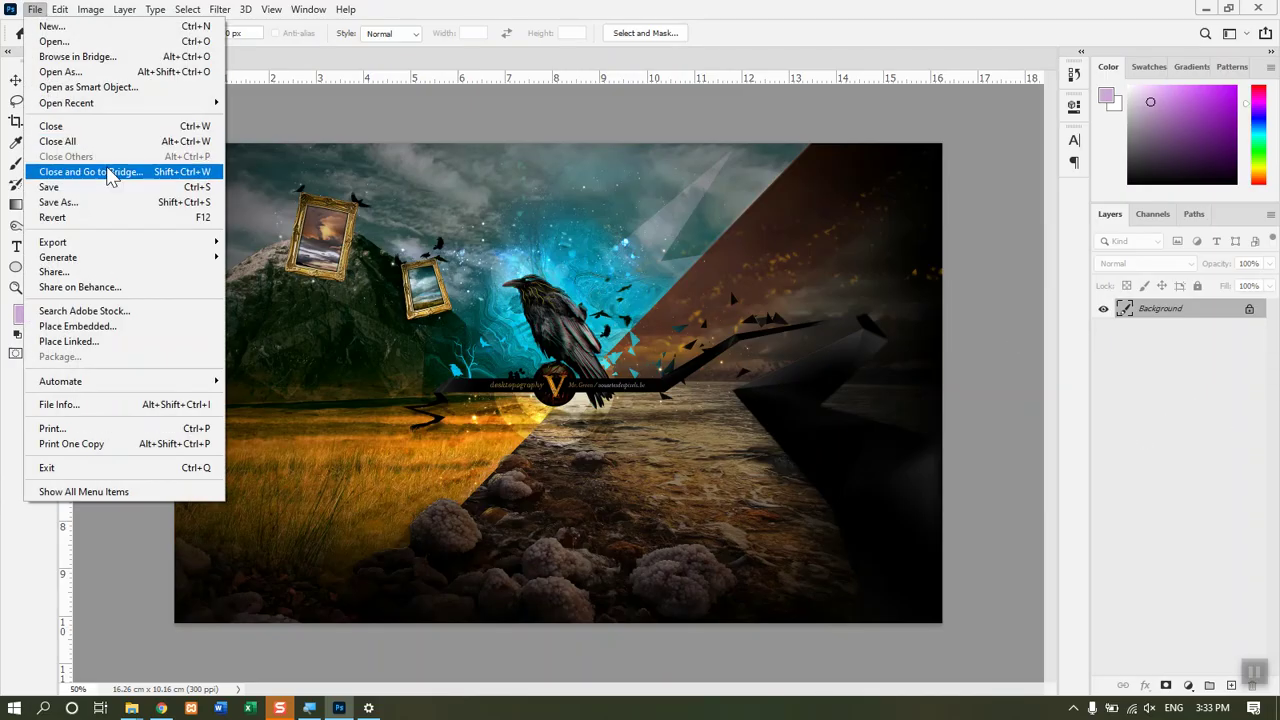
{"action": "left_click", "coordinate": [80, 187]}
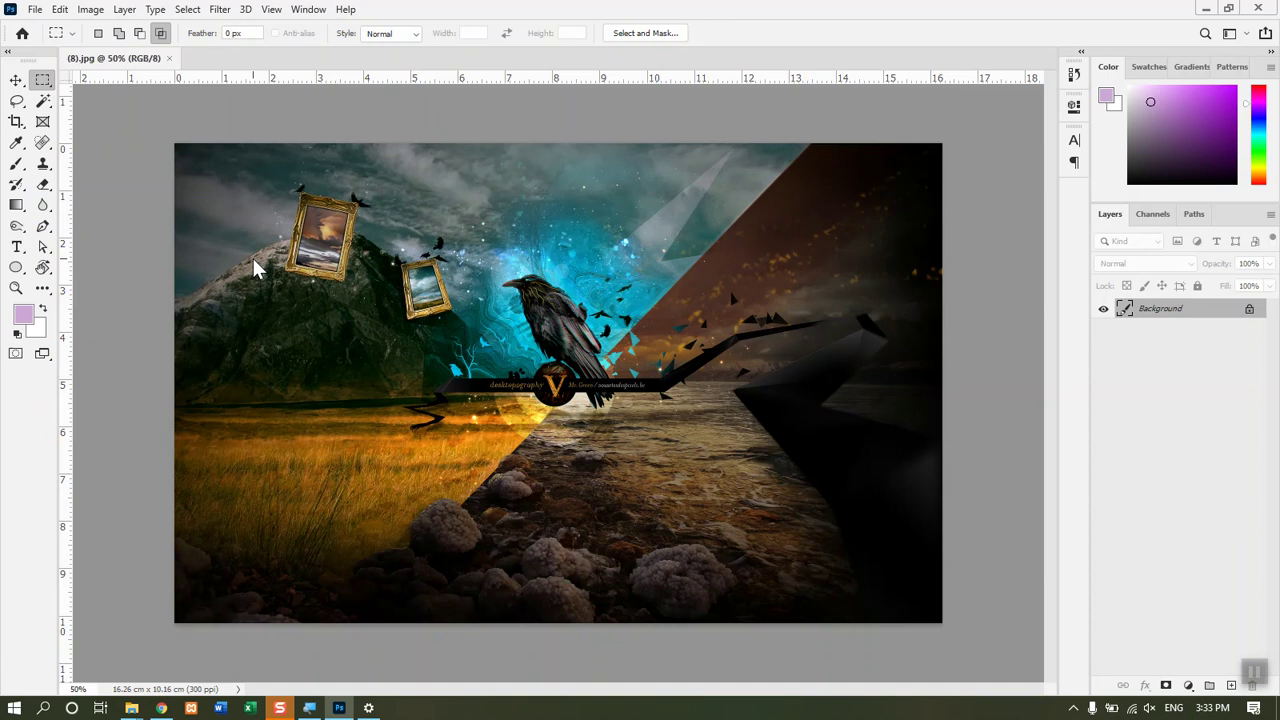
{"action": "left_click", "coordinate": [35, 10]}
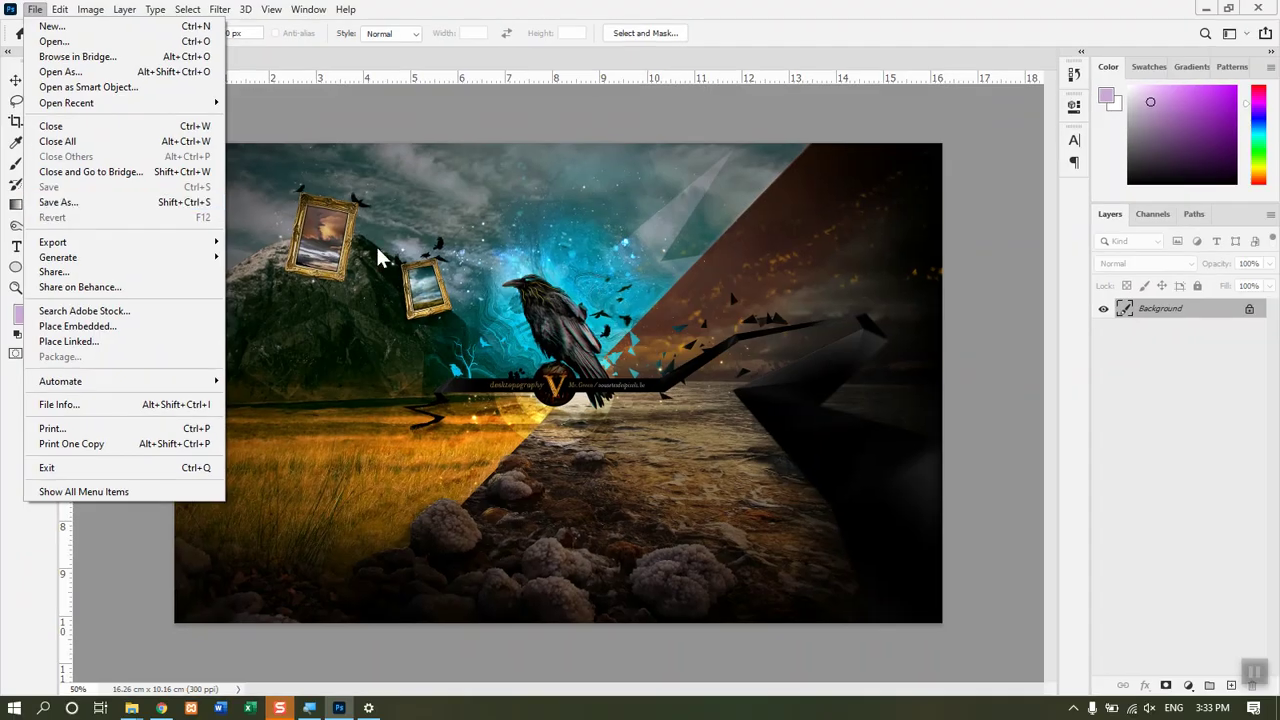
{"action": "left_click", "coordinate": [138, 210]}
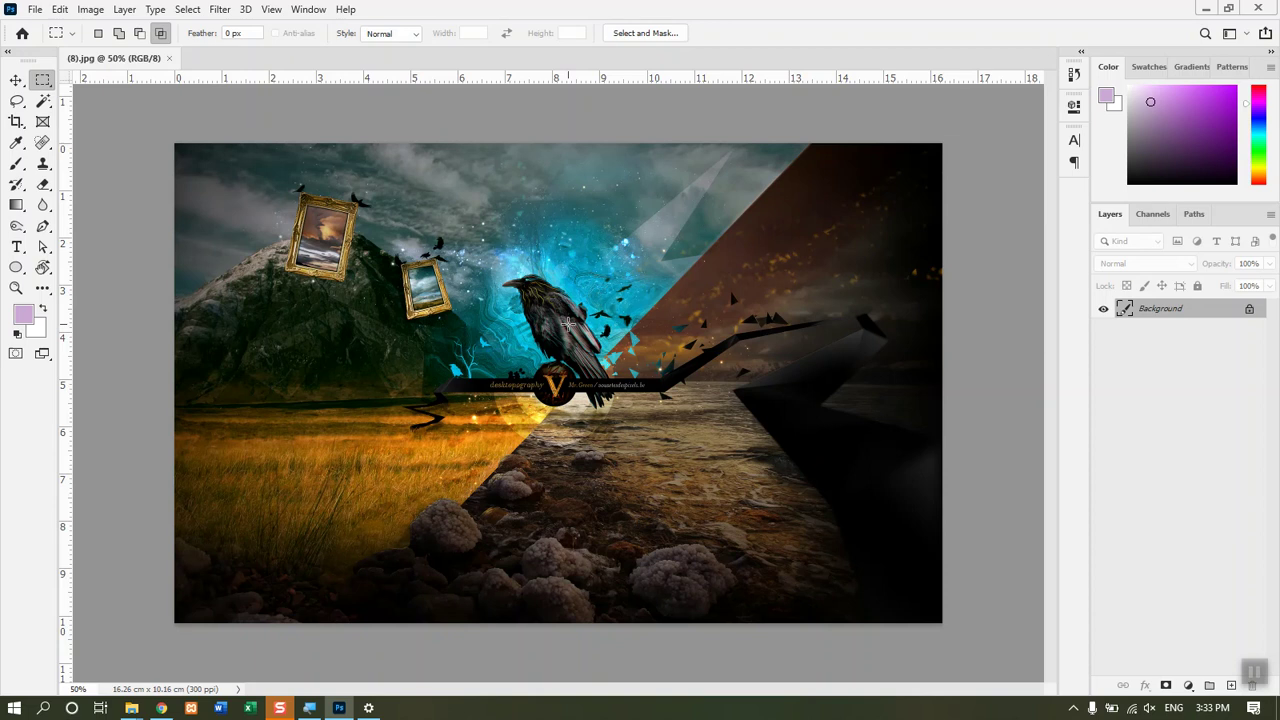
Step: Add a new layer filled lavender on its left half and white on its right, and set its opacity to 38%
{"action": "key", "text": "ctrl+shift+alt+n"}
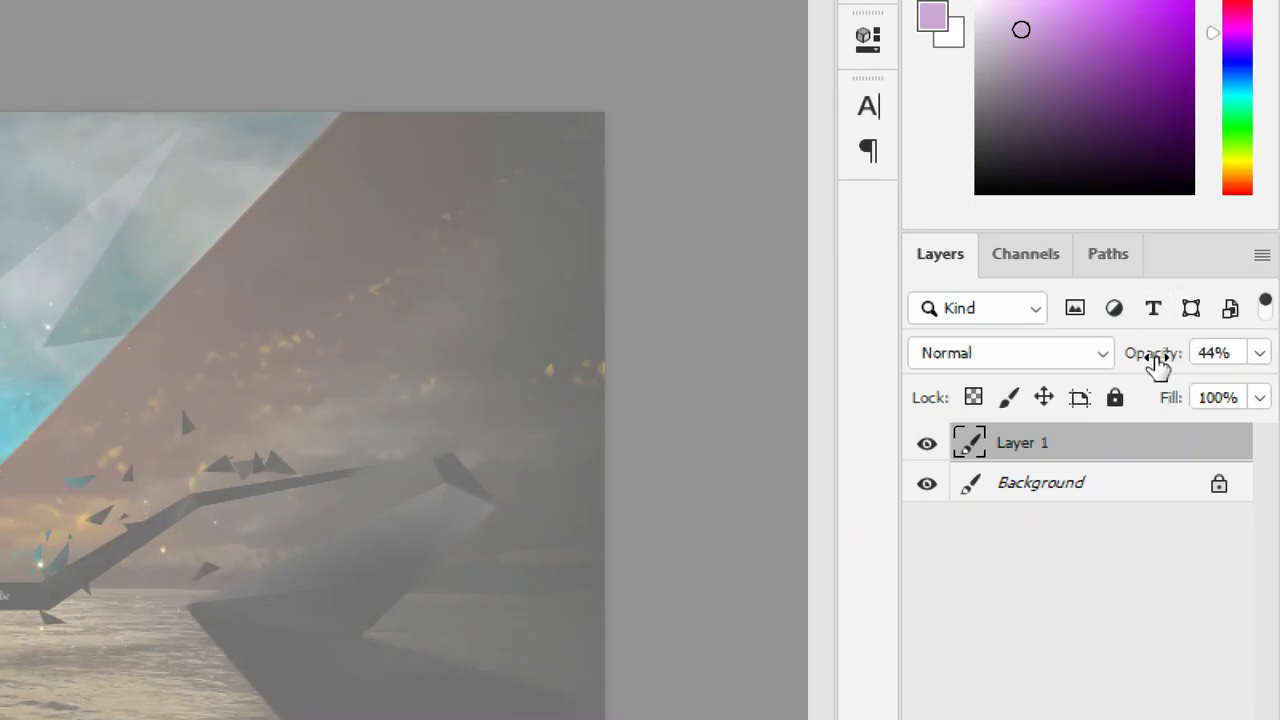
{"action": "left_click_drag", "start_coordinate": [1155, 365], "coordinate": [1260, 352]}
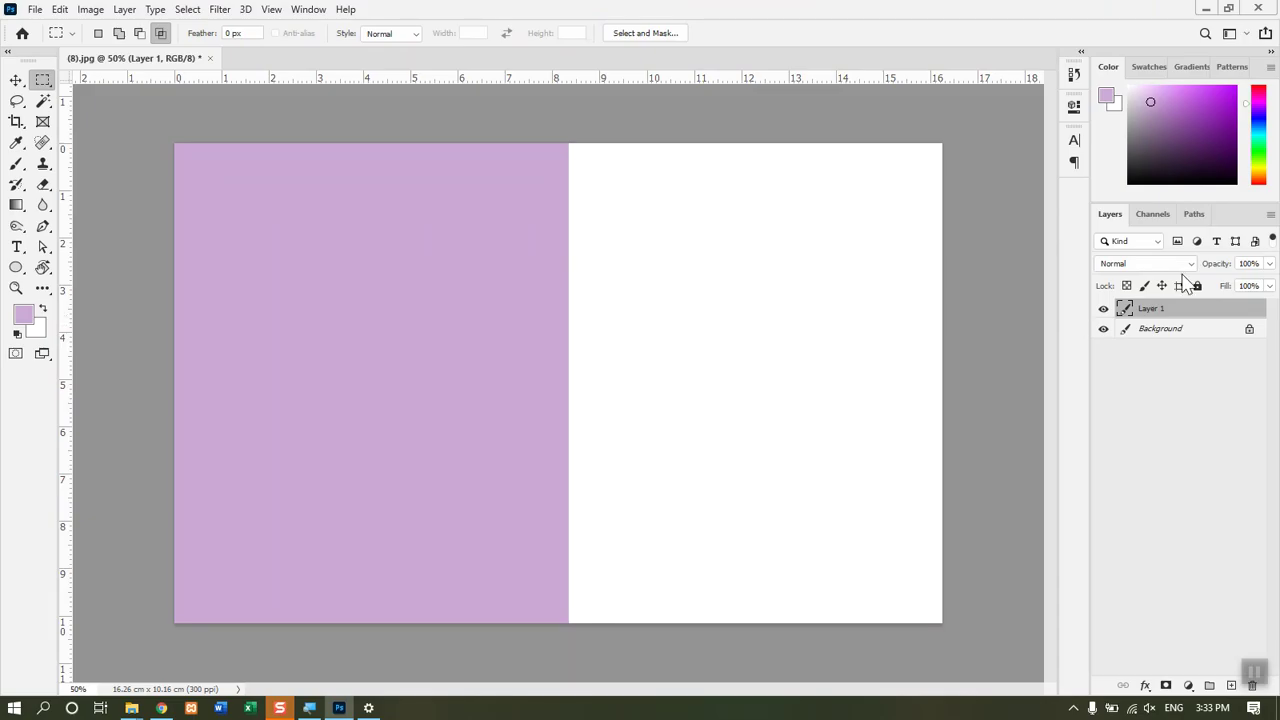
{"action": "left_click_drag", "start_coordinate": [1206, 268], "coordinate": [1165, 268]}
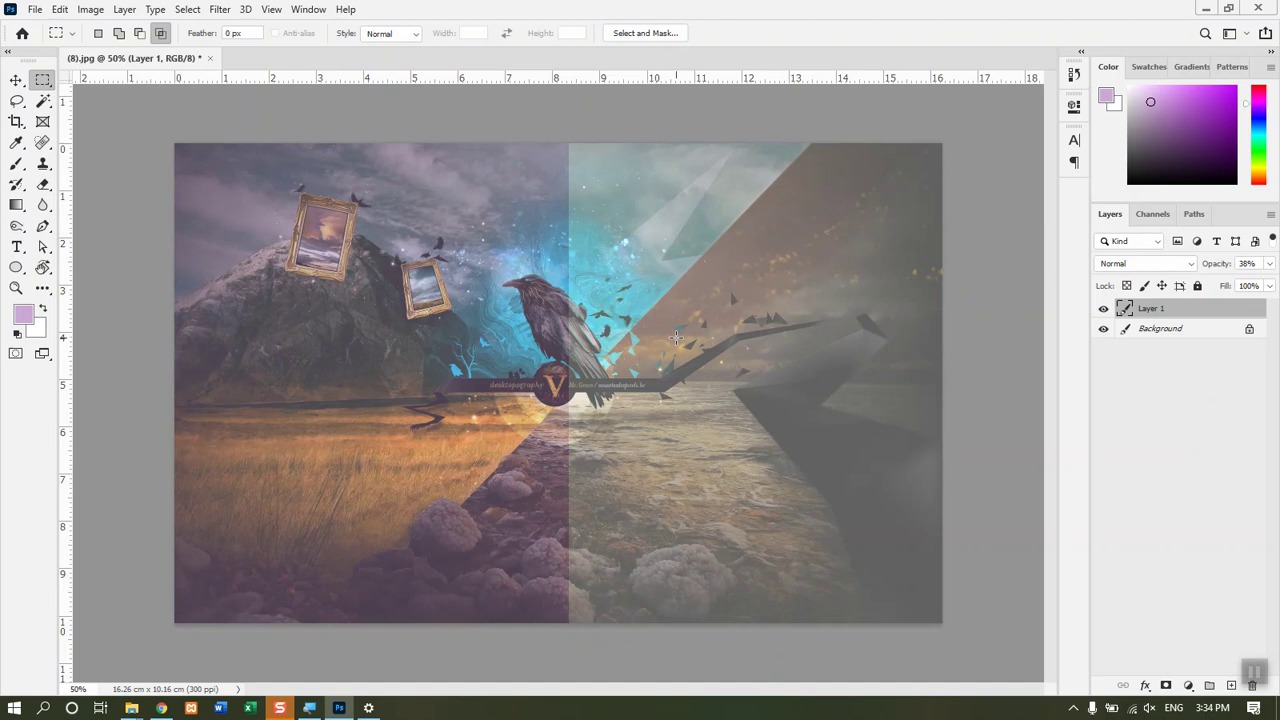
Step: Save the layered document to the Desktop as (8).psd in Photoshop format with layers kept, and close it
{"action": "left_click", "coordinate": [34, 9]}
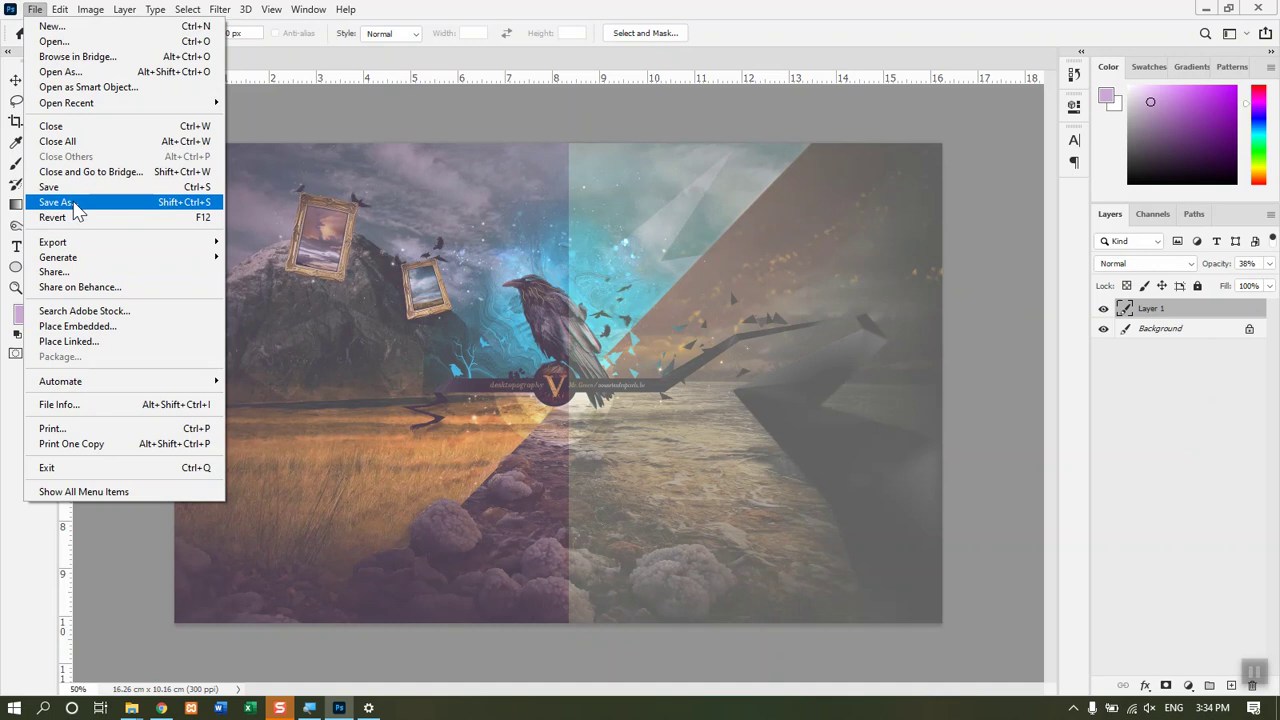
{"action": "left_click", "coordinate": [75, 204]}
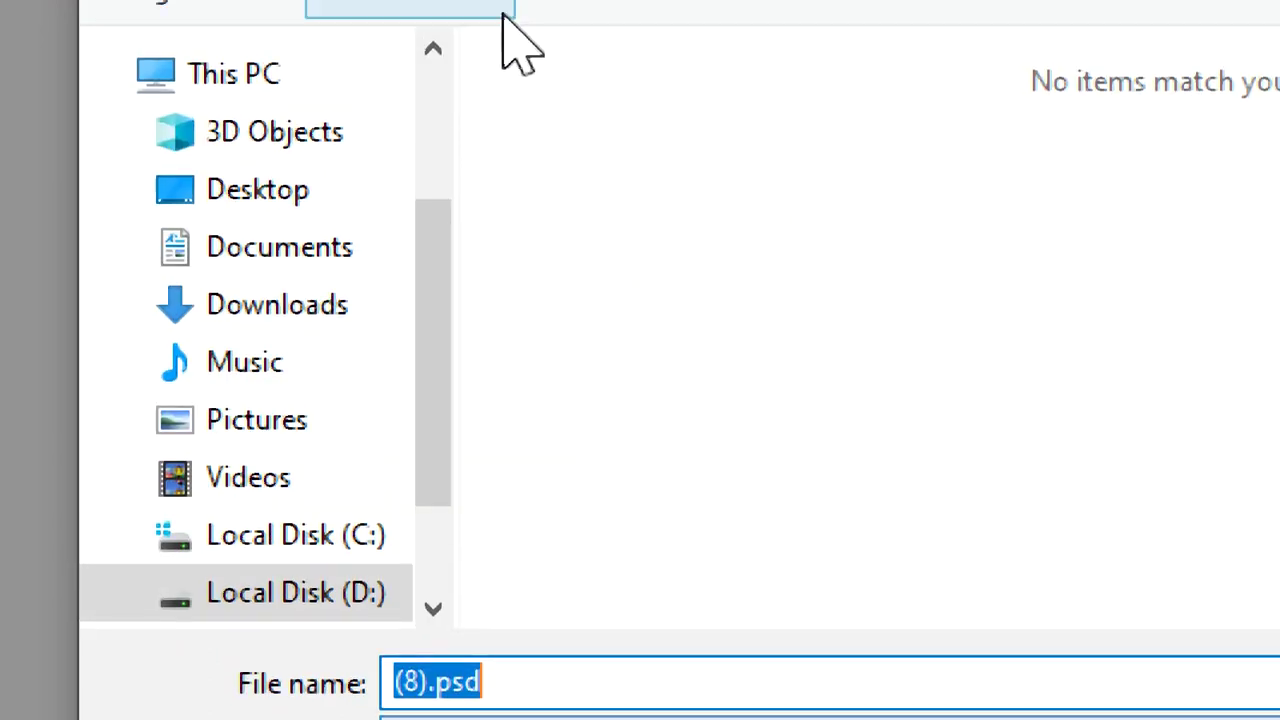
{"action": "left_click", "coordinate": [287, 276]}
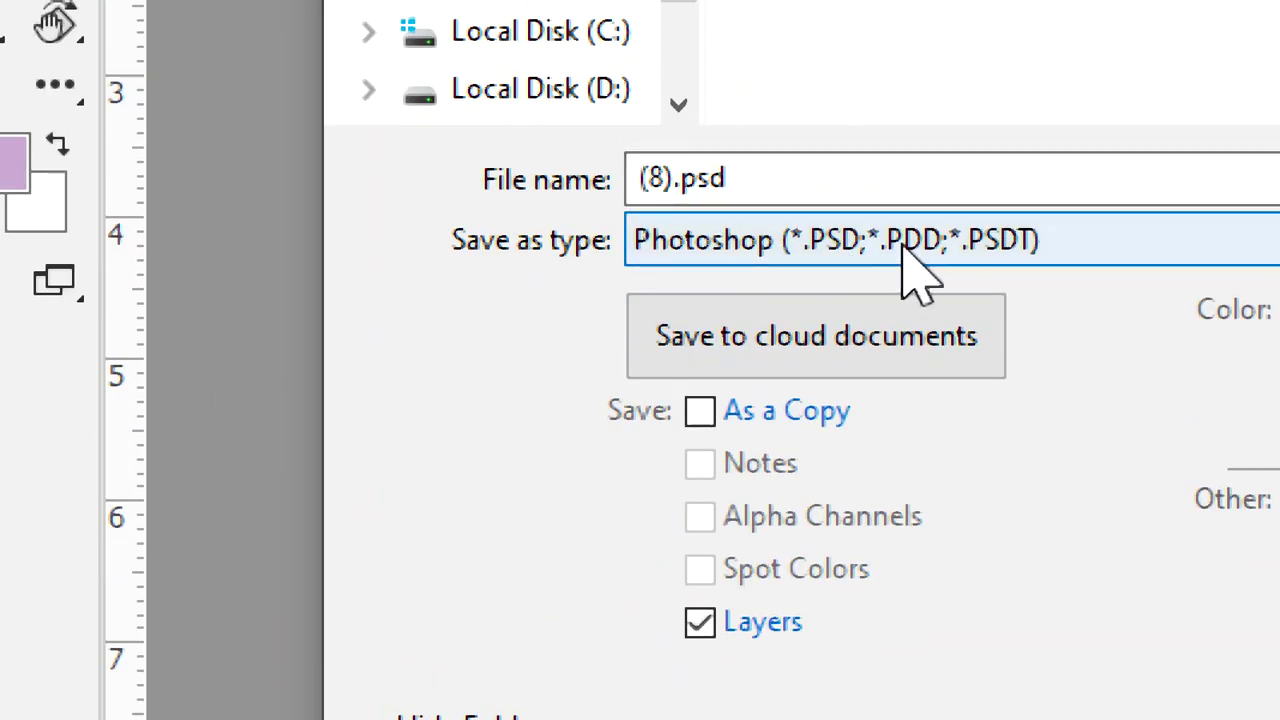
{"action": "left_click", "coordinate": [916, 266]}
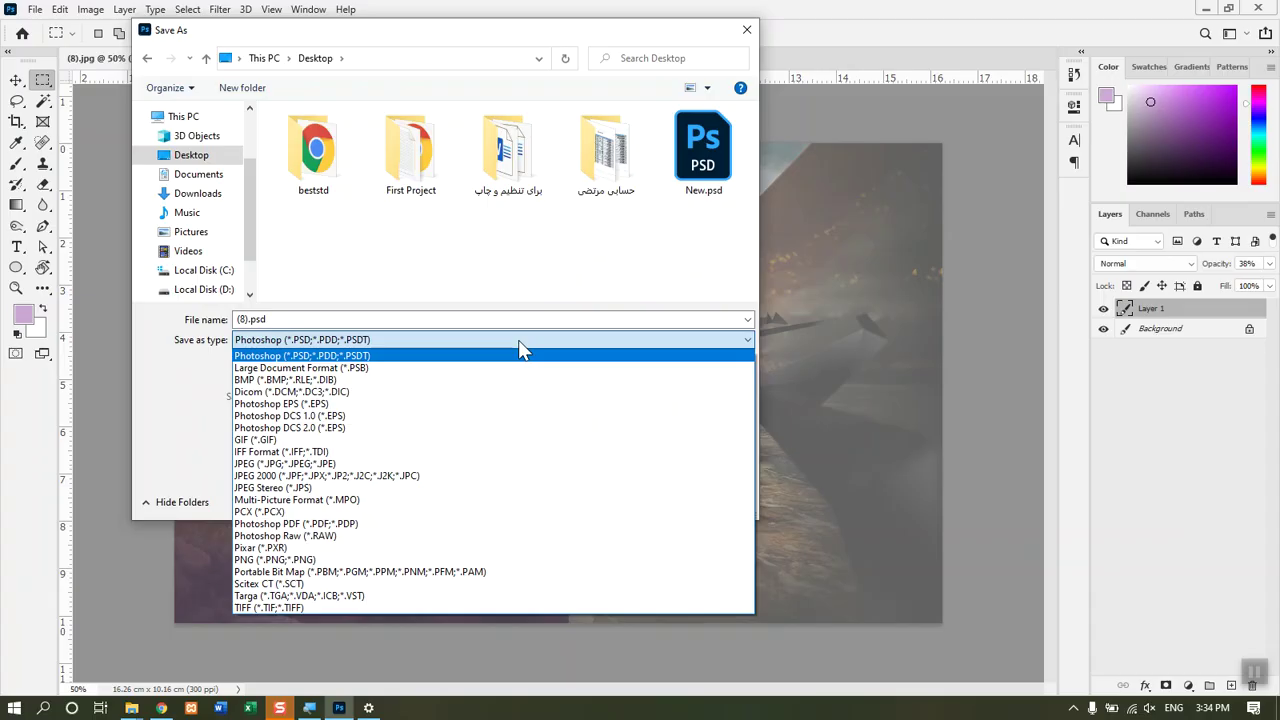
{"action": "left_click", "coordinate": [174, 442]}
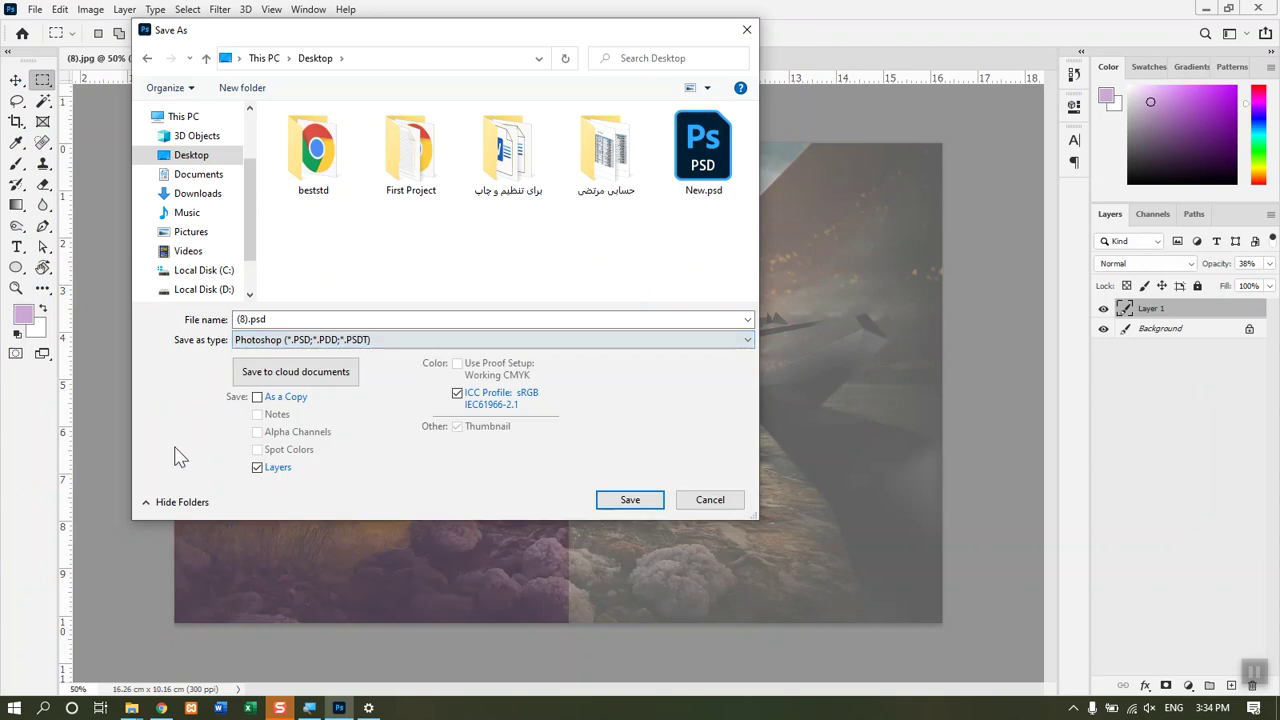
{"action": "left_click", "coordinate": [628, 507]}
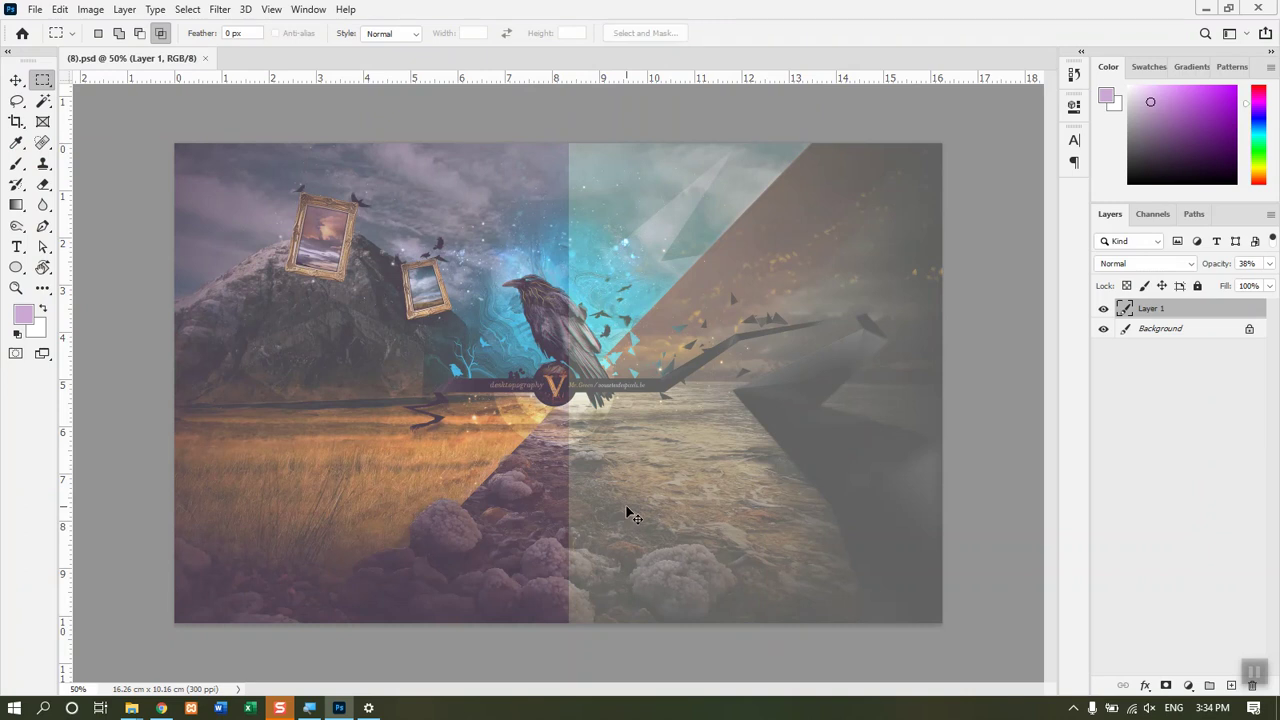
{"action": "key", "text": "ctrl+w"}
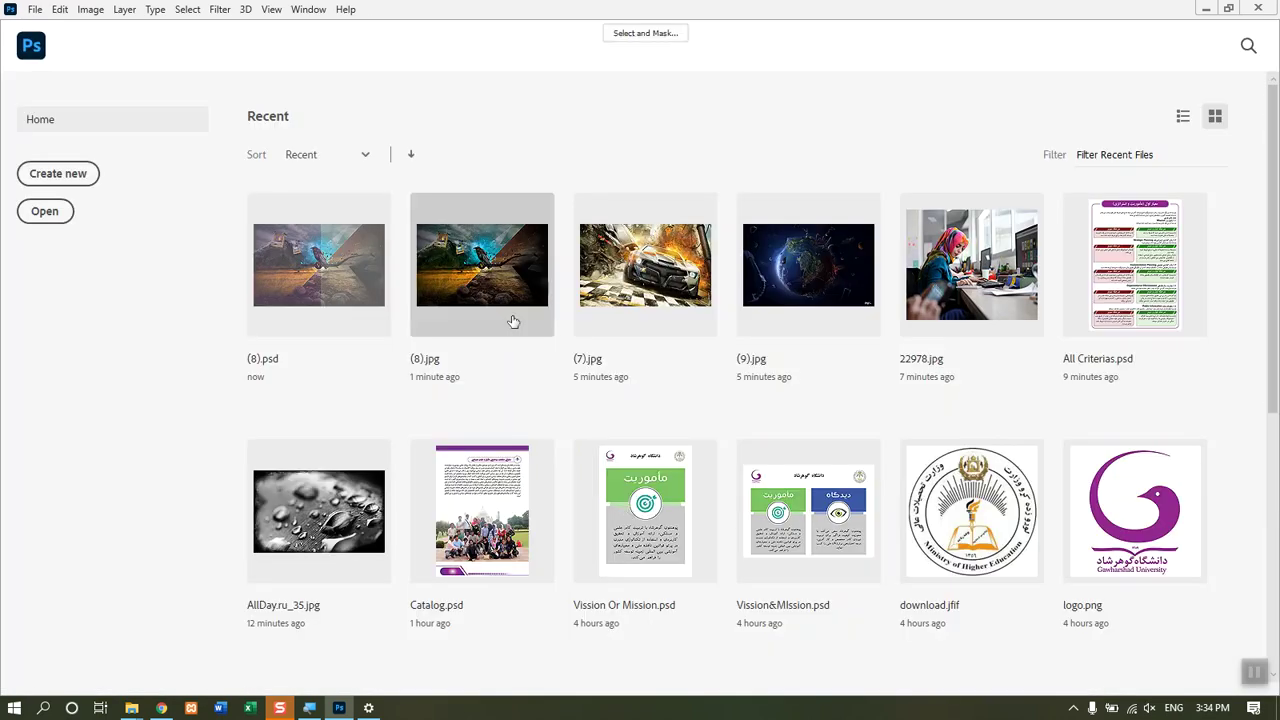
Step: Reopen (8).jpg from the recent files and open 65.psd from the Graphic folder on Local Disk (D:)
{"action": "left_click", "coordinate": [512, 321]}
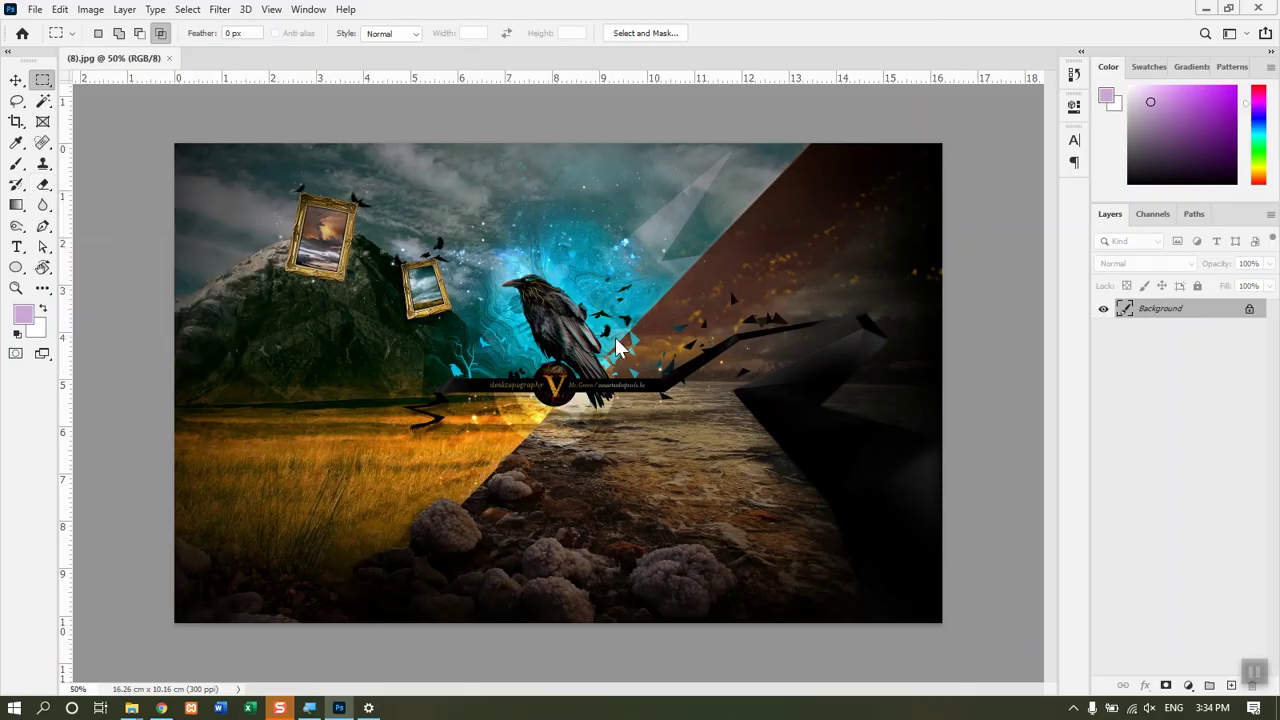
{"action": "key", "text": "ctrl+o"}
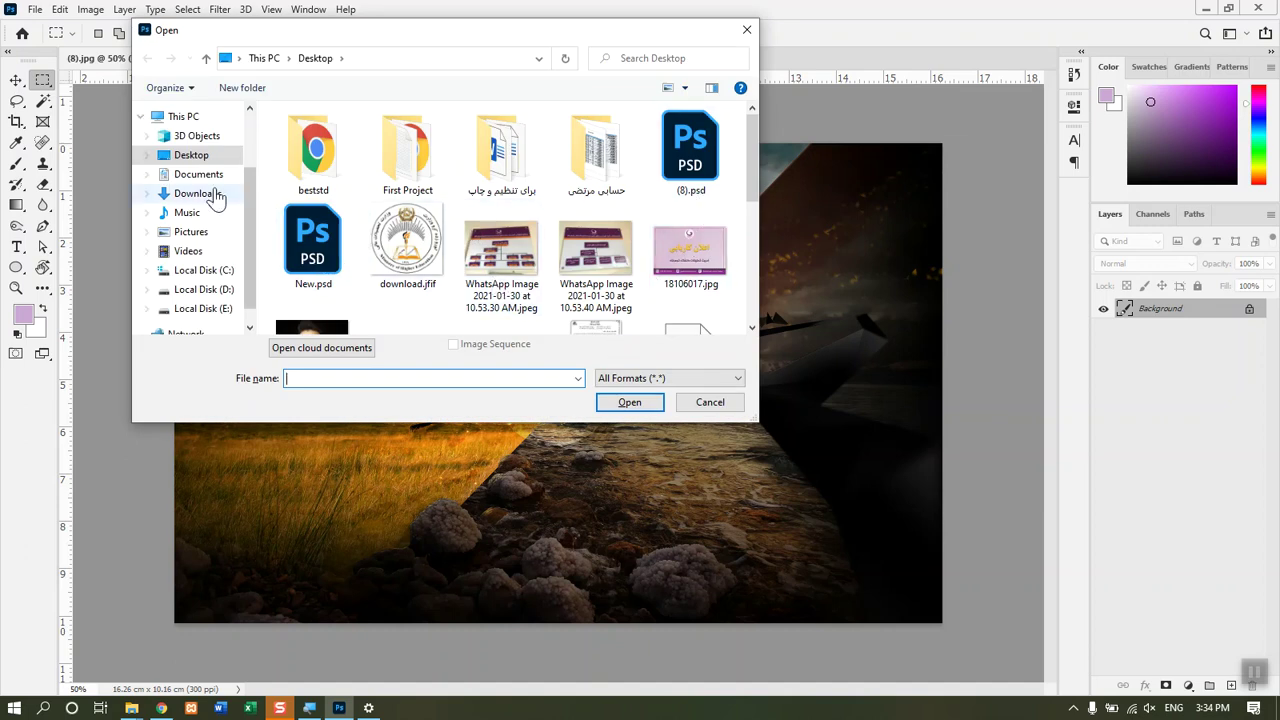
{"action": "left_click", "coordinate": [225, 289]}
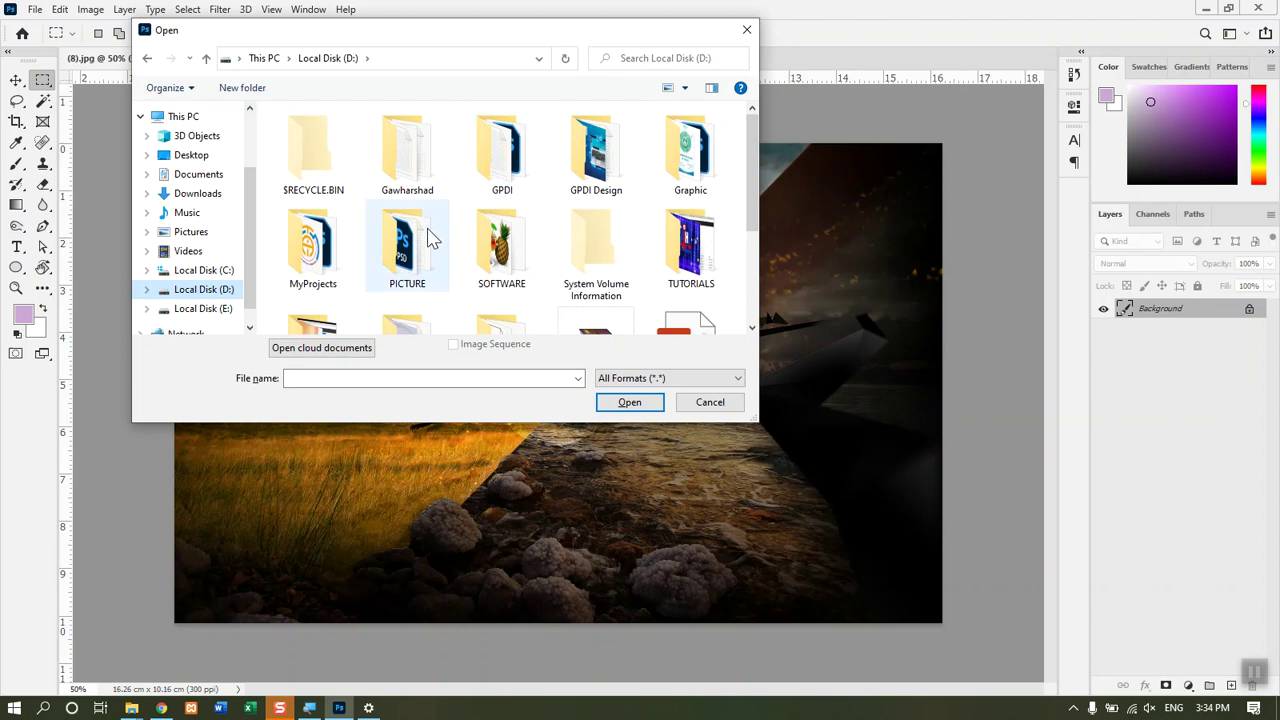
{"action": "left_click", "coordinate": [697, 185]}
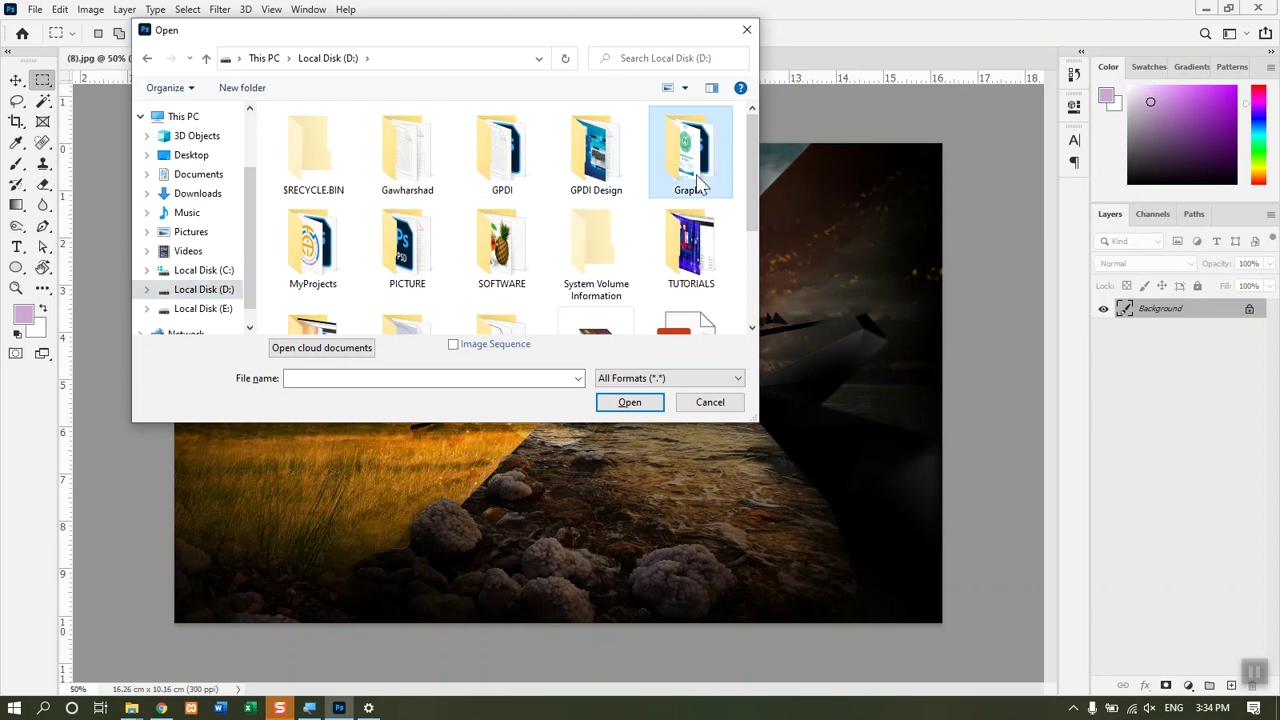
{"action": "double_click", "coordinate": [697, 185]}
{"action": "left_click", "coordinate": [620, 193]}
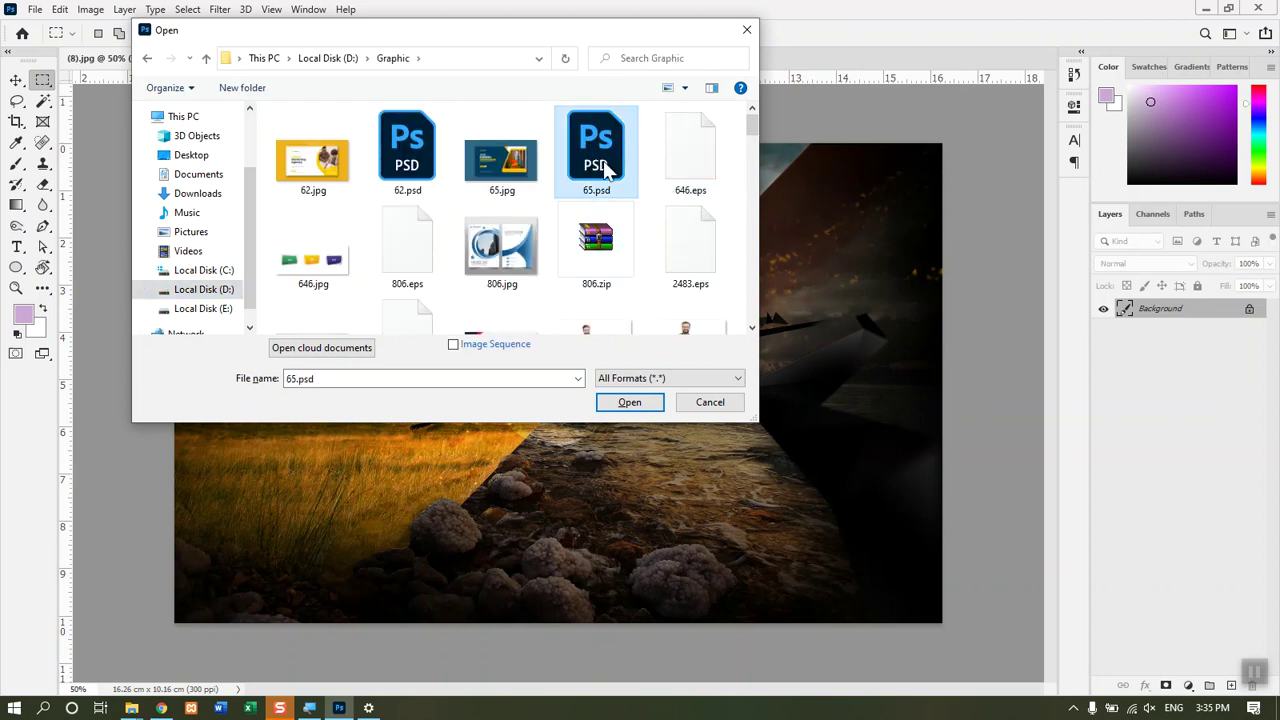
{"action": "double_click", "coordinate": [606, 170]}
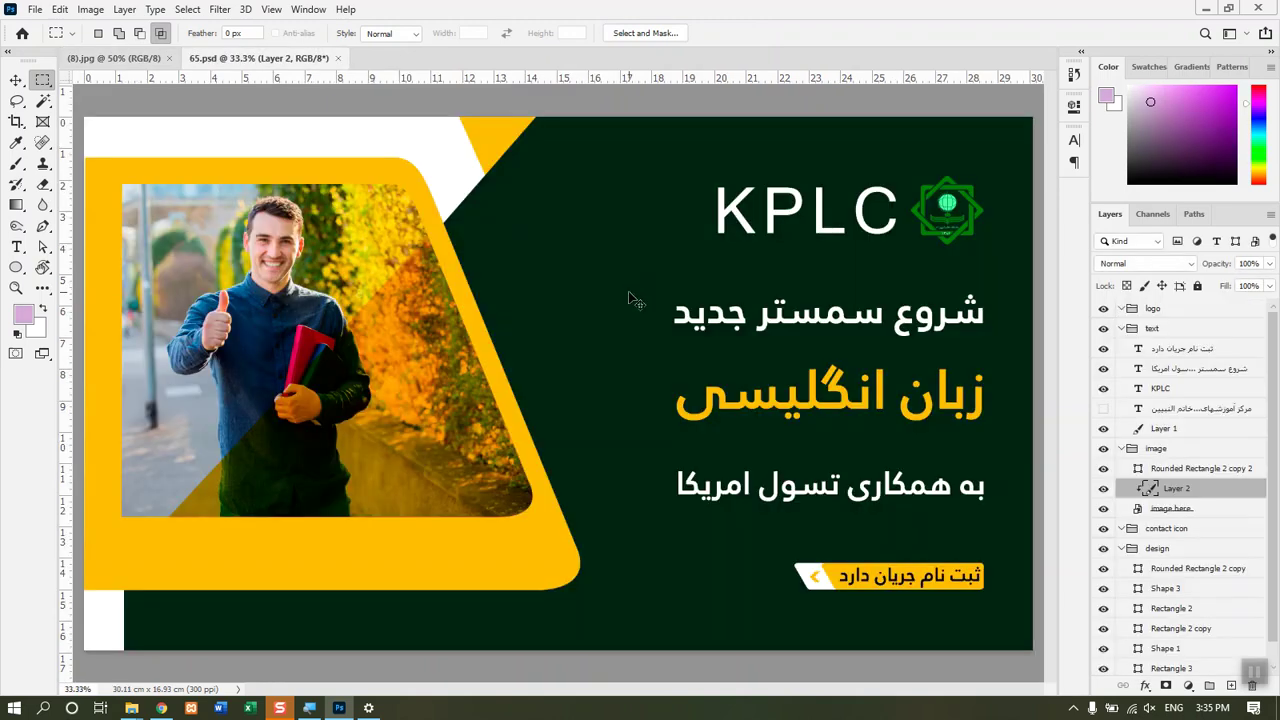
Step: Close 65.psd and open 2914780.psd from the Graphic folder
{"action": "key", "text": "ctrl+w"}
{"action": "key", "text": "ctrl+o"}
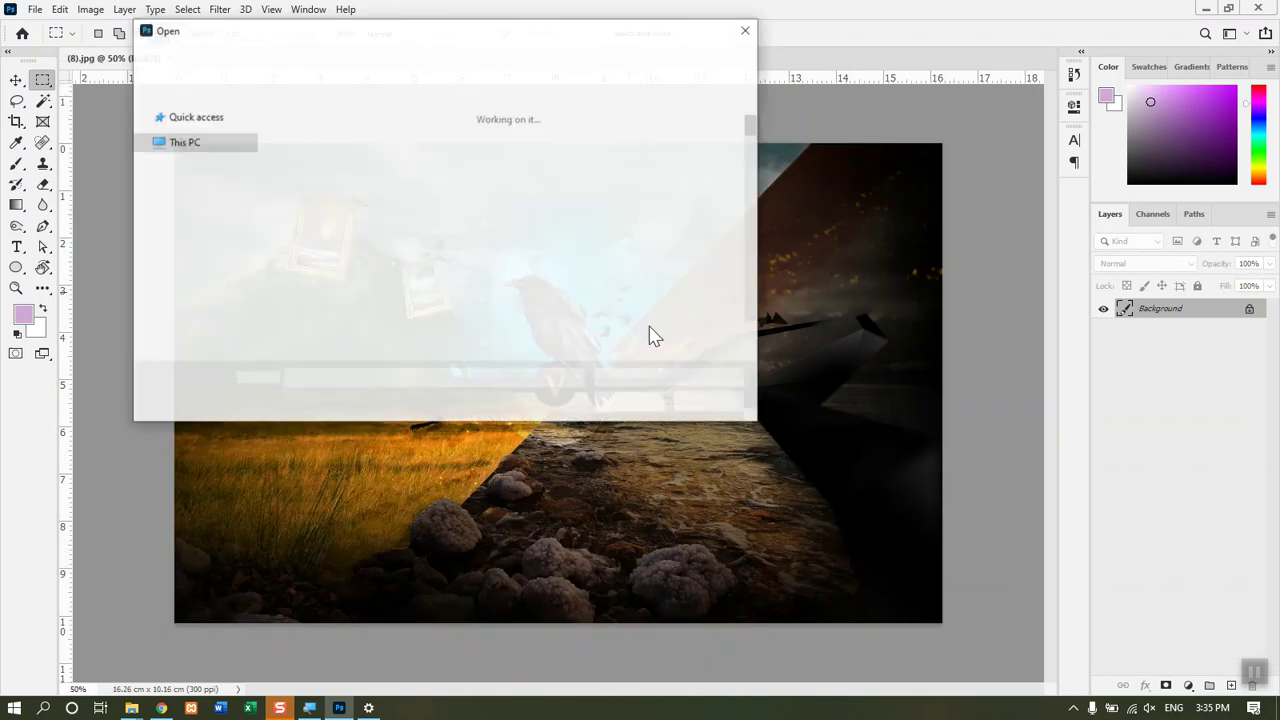
{"action": "left_click", "coordinate": [500, 240]}
{"action": "scroll", "coordinate": [500, 240], "scroll_direction": "down", "scroll_amount": 3}
{"action": "left_click", "coordinate": [503, 230]}
{"action": "scroll", "coordinate": [503, 232], "scroll_direction": "down", "scroll_amount": 3}
{"action": "left_click", "coordinate": [503, 232]}
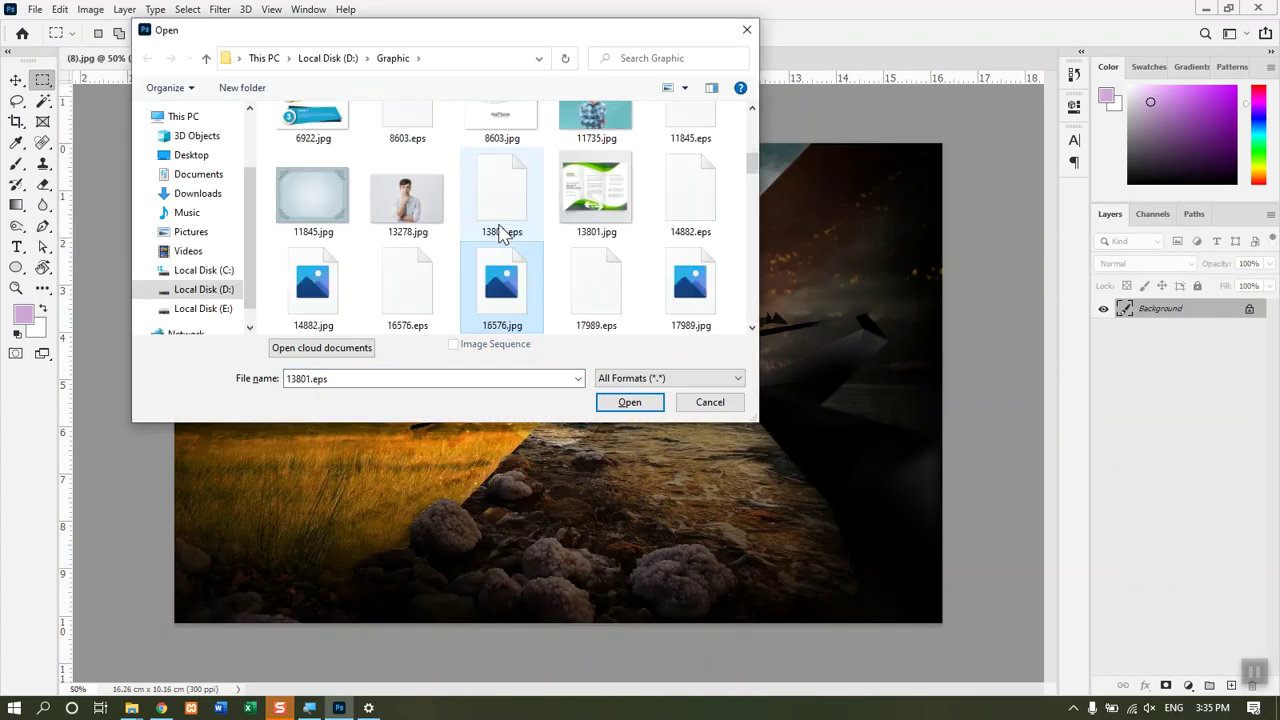
{"action": "scroll", "coordinate": [503, 232], "scroll_direction": "down", "scroll_amount": 3}
{"action": "left_click", "coordinate": [503, 232]}
{"action": "scroll", "coordinate": [503, 232], "scroll_direction": "down", "scroll_amount": 3}
{"action": "left_click", "coordinate": [503, 232]}
{"action": "scroll", "coordinate": [503, 232], "scroll_direction": "down", "scroll_amount": 3}
{"action": "left_click", "coordinate": [503, 210]}
{"action": "scroll", "coordinate": [503, 232], "scroll_direction": "down", "scroll_amount": 3}
{"action": "left_click", "coordinate": [503, 232]}
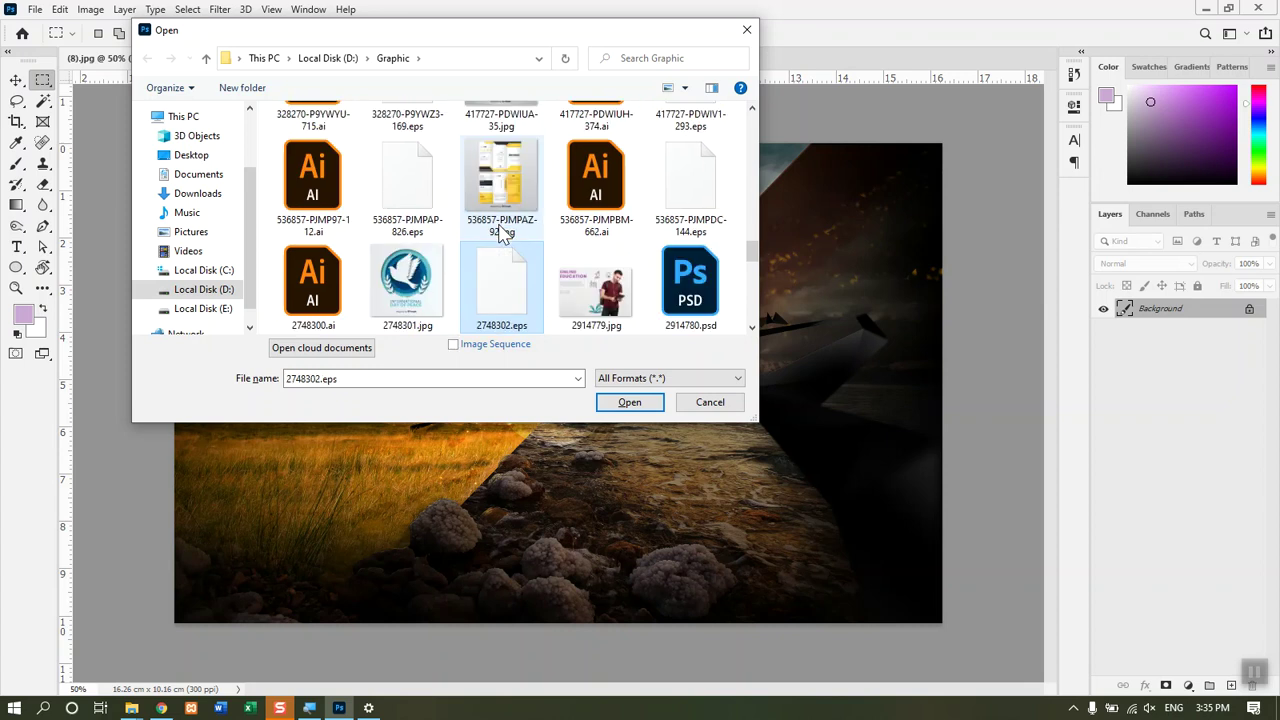
{"action": "key", "text": "Down"}
{"action": "key", "text": "Down"}
{"action": "key", "text": "Up"}
{"action": "key", "text": "Right"}
{"action": "key", "text": "Right"}
{"action": "key", "text": "Return"}
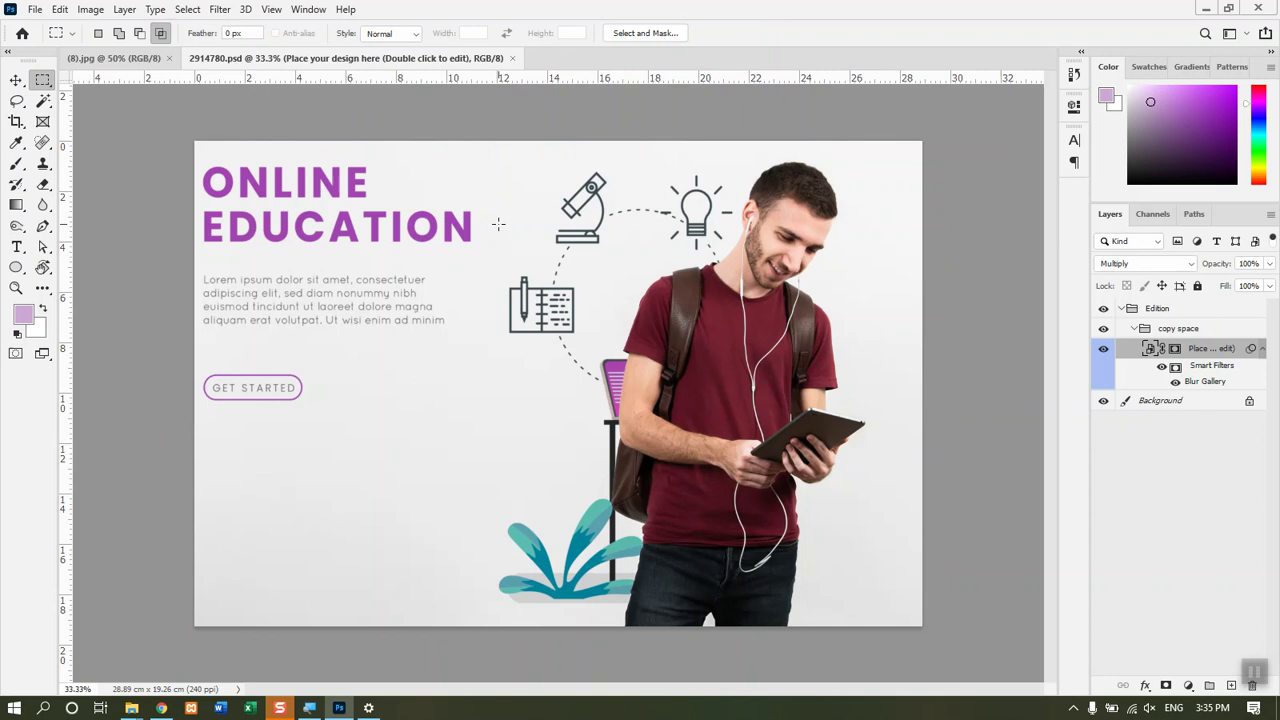
Step: Move the Edition group's text and icon artwork right and down, examine its layers, and move the artwork back to its original place
{"action": "key", "text": "v"}
{"action": "right_click", "coordinate": [381, 242]}
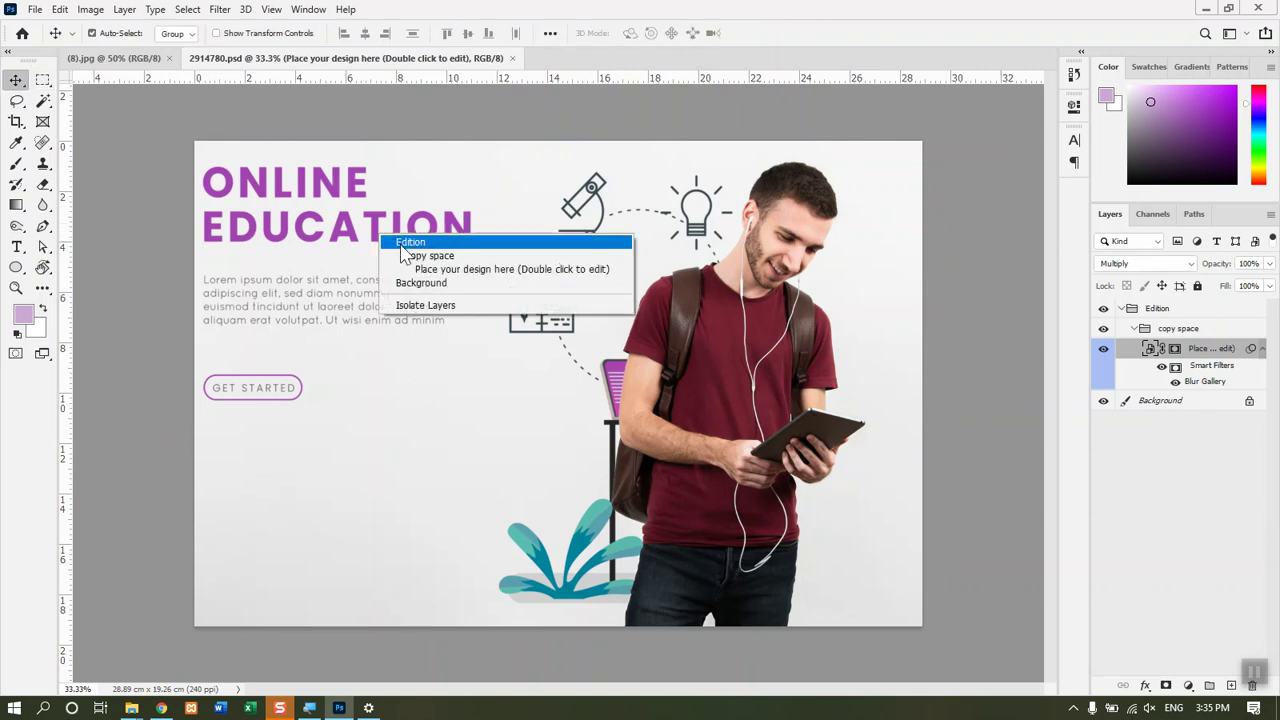
{"action": "left_click", "coordinate": [420, 268]}
{"action": "left_click_drag", "start_coordinate": [325, 223], "coordinate": [370, 244]}
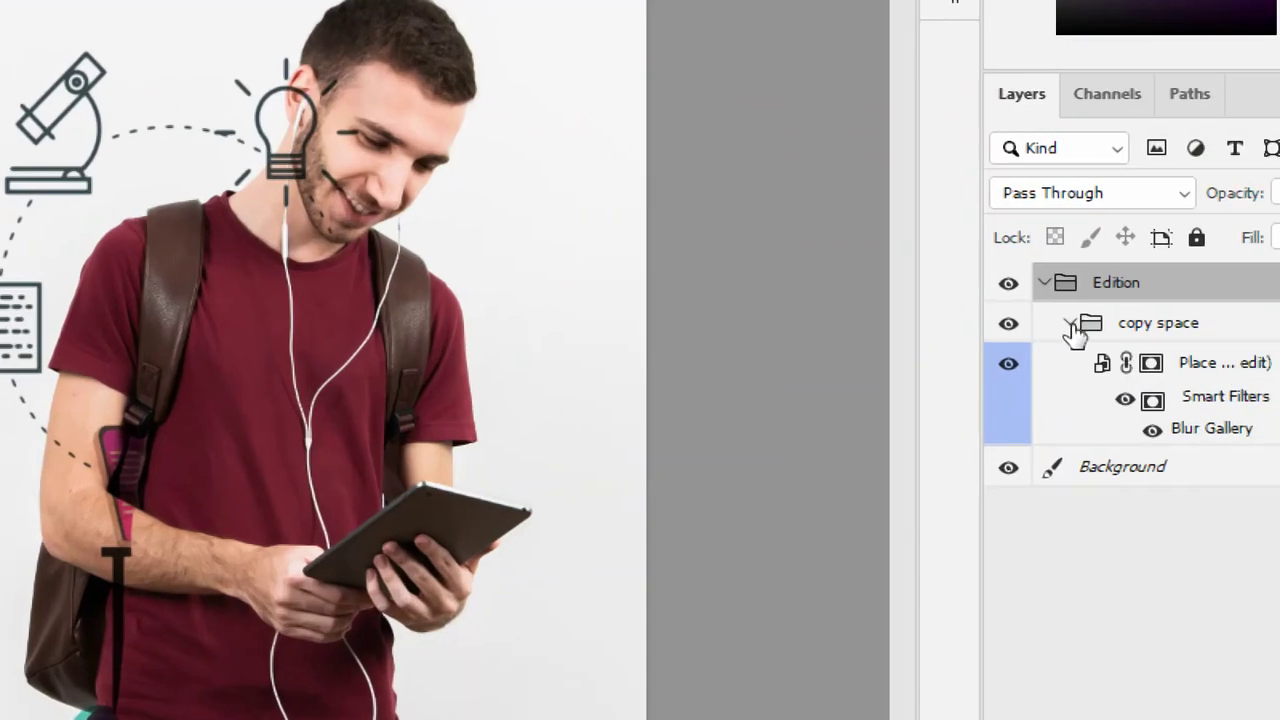
{"action": "left_click", "coordinate": [1134, 330]}
{"action": "left_click", "coordinate": [1067, 325]}
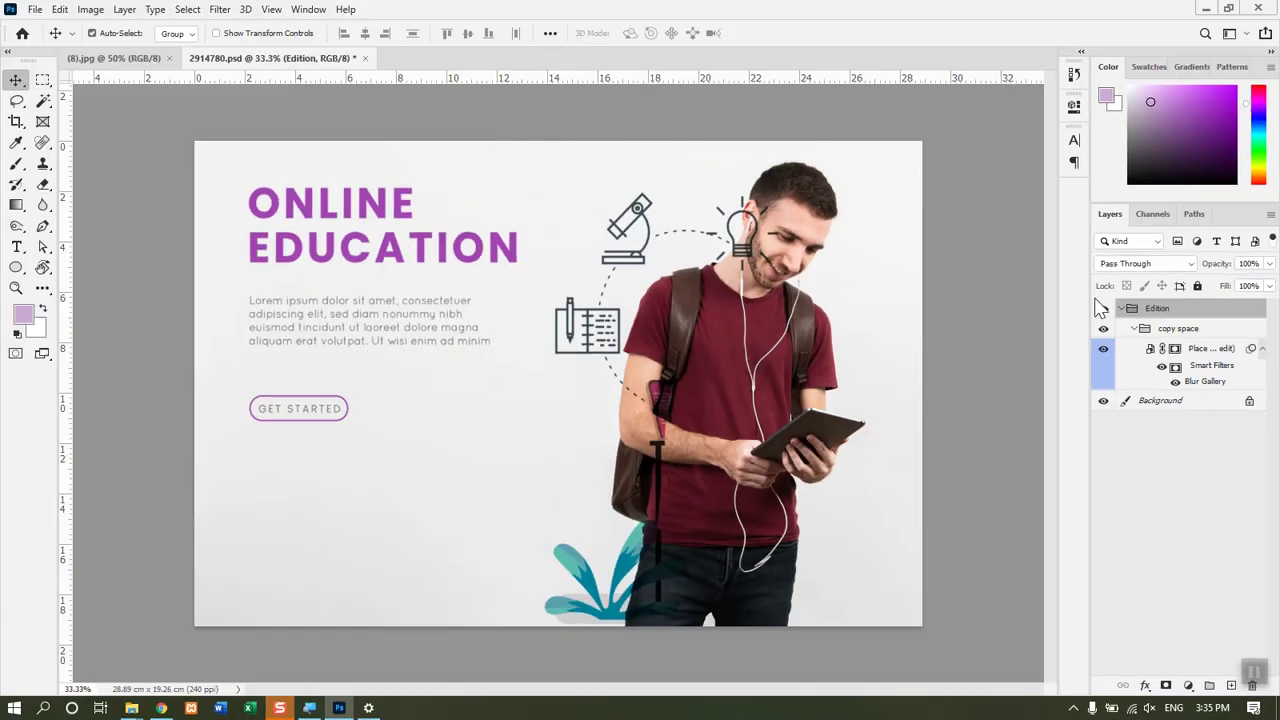
{"action": "left_click_drag", "start_coordinate": [698, 318], "coordinate": [652, 298]}
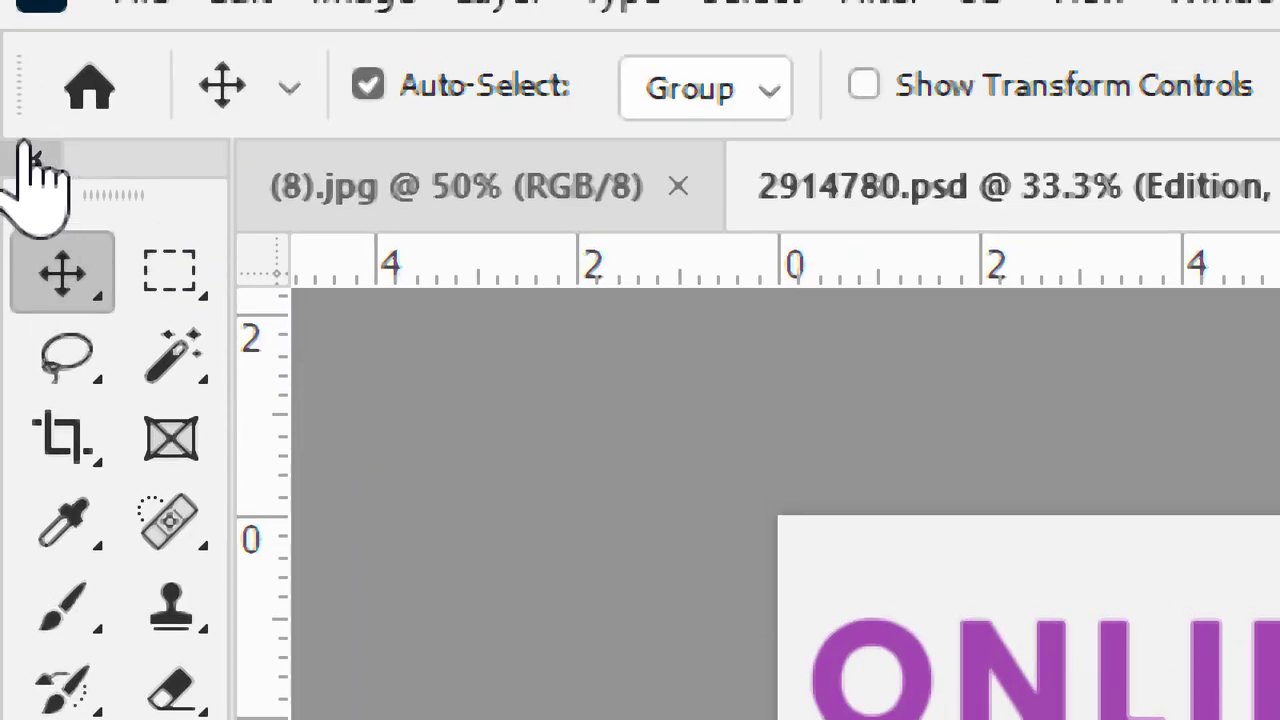
Step: Collapse the toolbox into a single column
{"action": "left_click", "coordinate": [30, 158]}
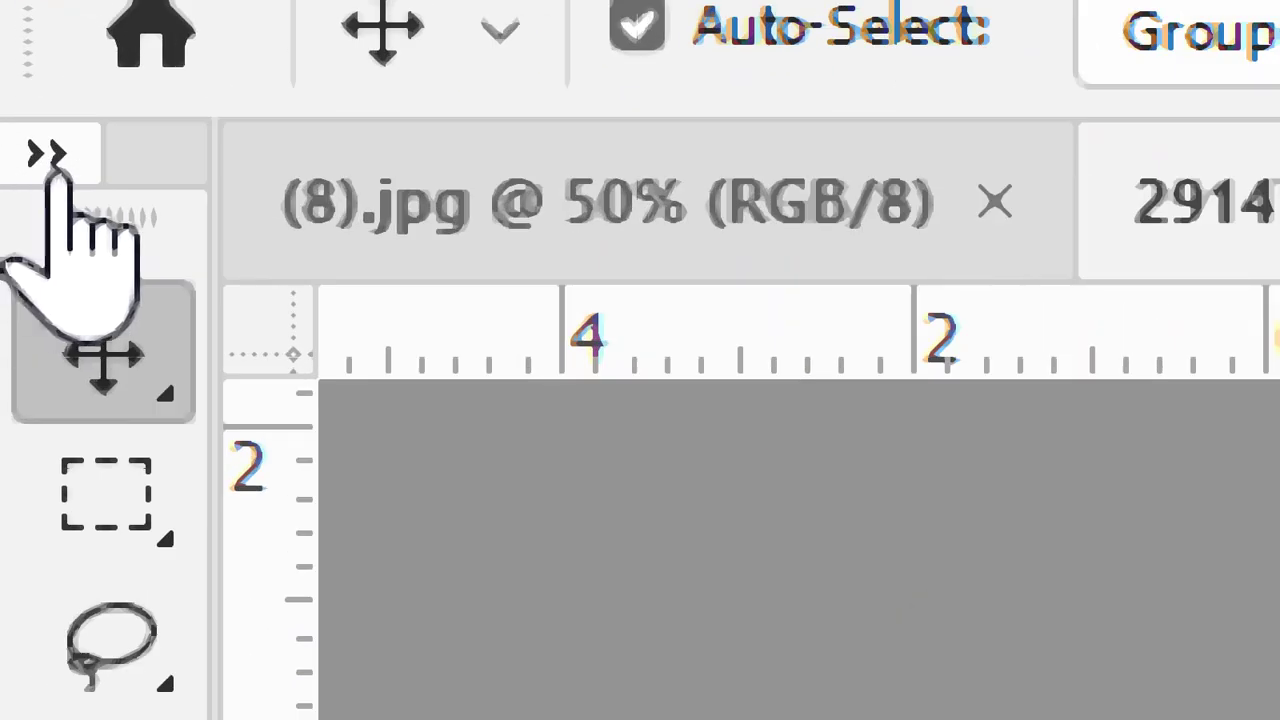
Step: Expand the toolbox to two columns and use the Move Tool to shift the Edition group's artwork right and down
{"action": "left_click", "coordinate": [52, 160]}
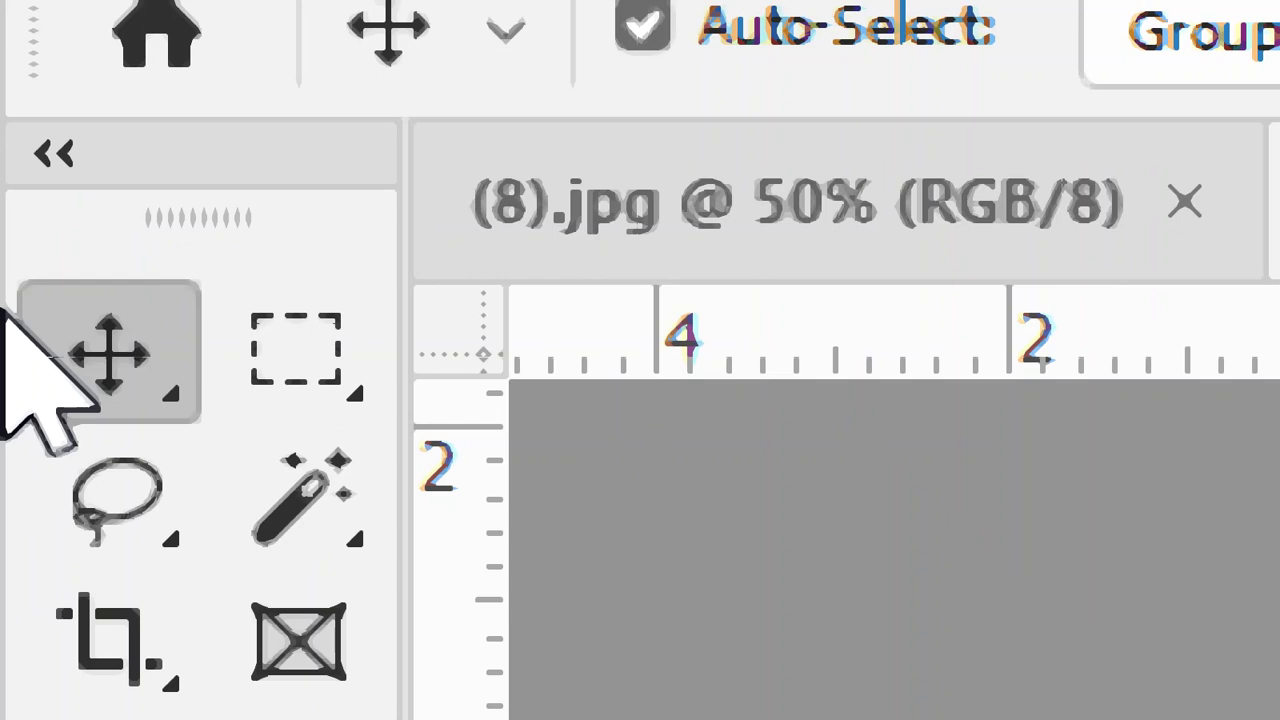
{"action": "right_click", "coordinate": [149, 386]}
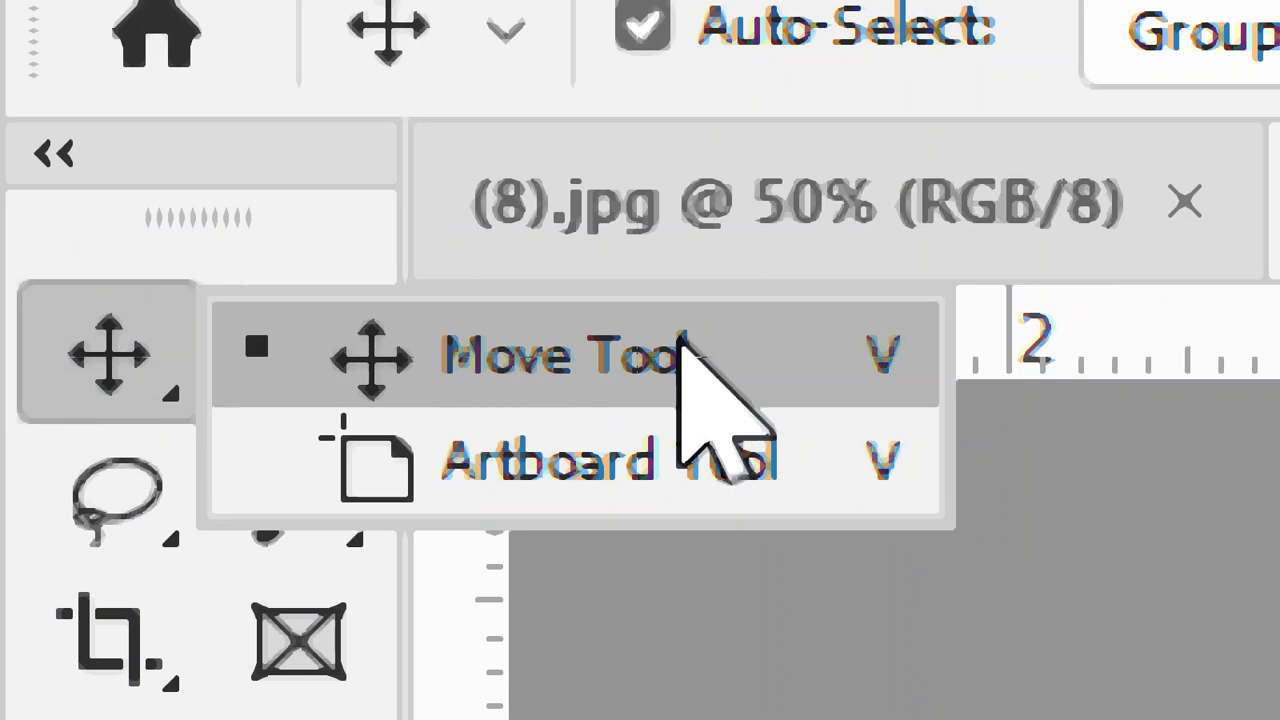
{"action": "left_click", "coordinate": [676, 355]}
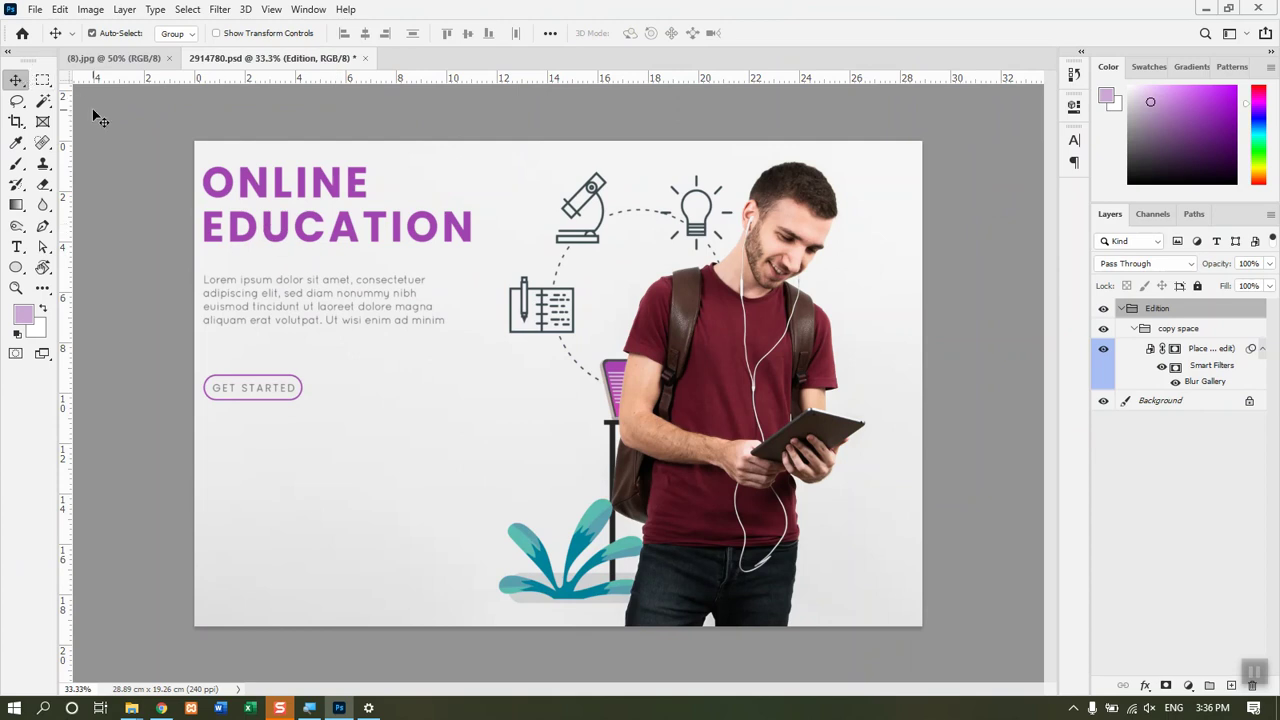
{"action": "left_click_drag", "start_coordinate": [297, 241], "coordinate": [332, 245]}
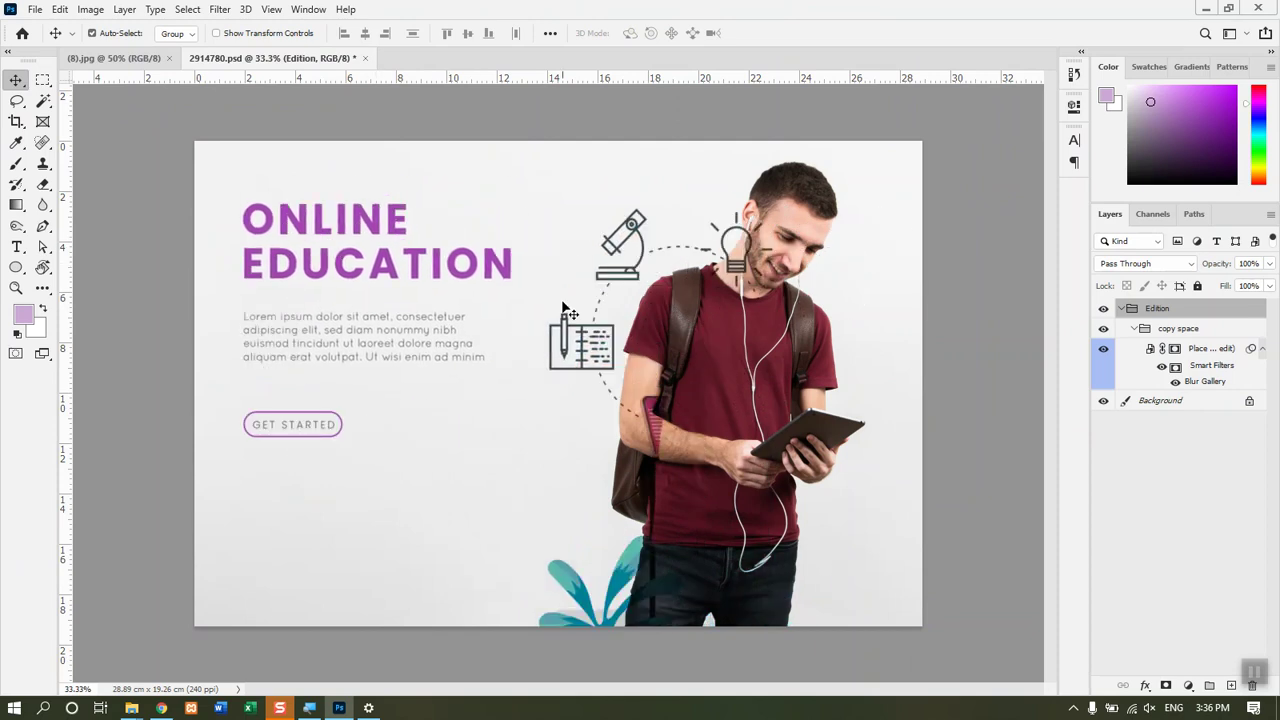
Step: Convert the locked Background layer into a regular layer named Layer 0 and move the student photo slightly right and down
{"action": "right_click", "coordinate": [711, 361]}
{"action": "left_click", "coordinate": [745, 363]}
{"action": "left_click_drag", "start_coordinate": [737, 360], "coordinate": [729, 430]}
{"action": "double_click", "coordinate": [1195, 405]}
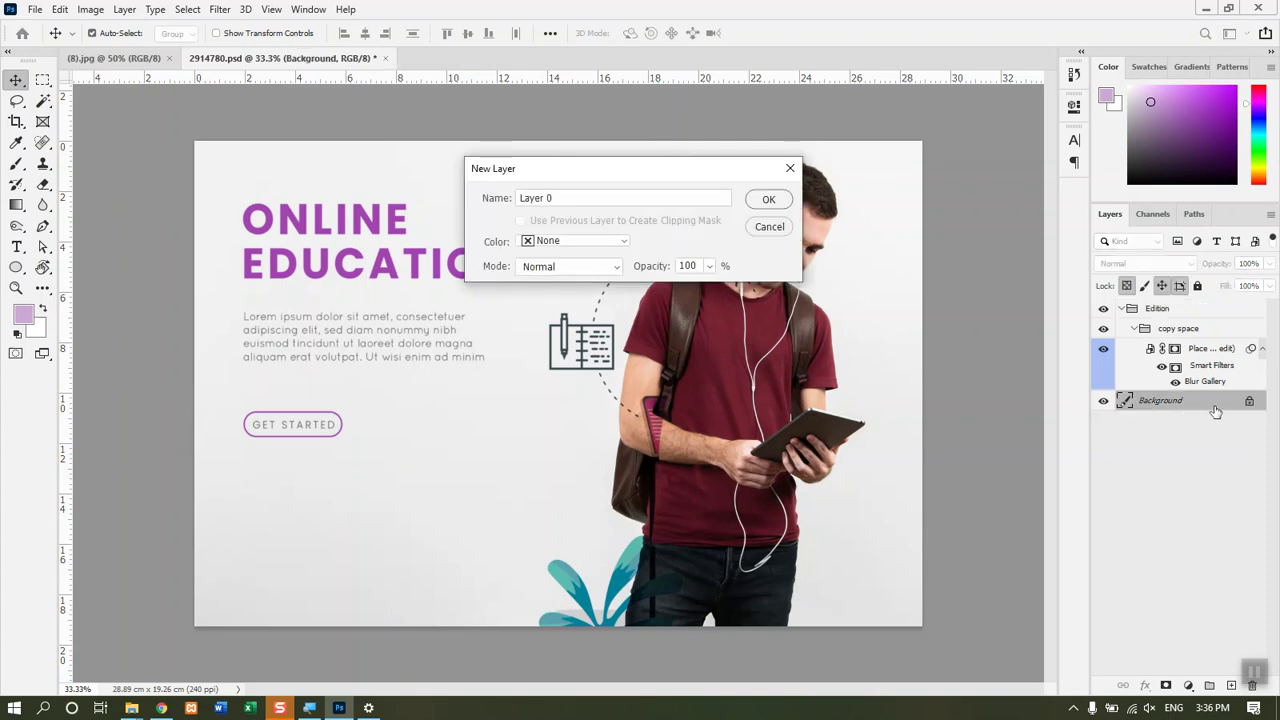
{"action": "left_click", "coordinate": [768, 201]}
{"action": "left_click_drag", "start_coordinate": [830, 385], "coordinate": [811, 418]}
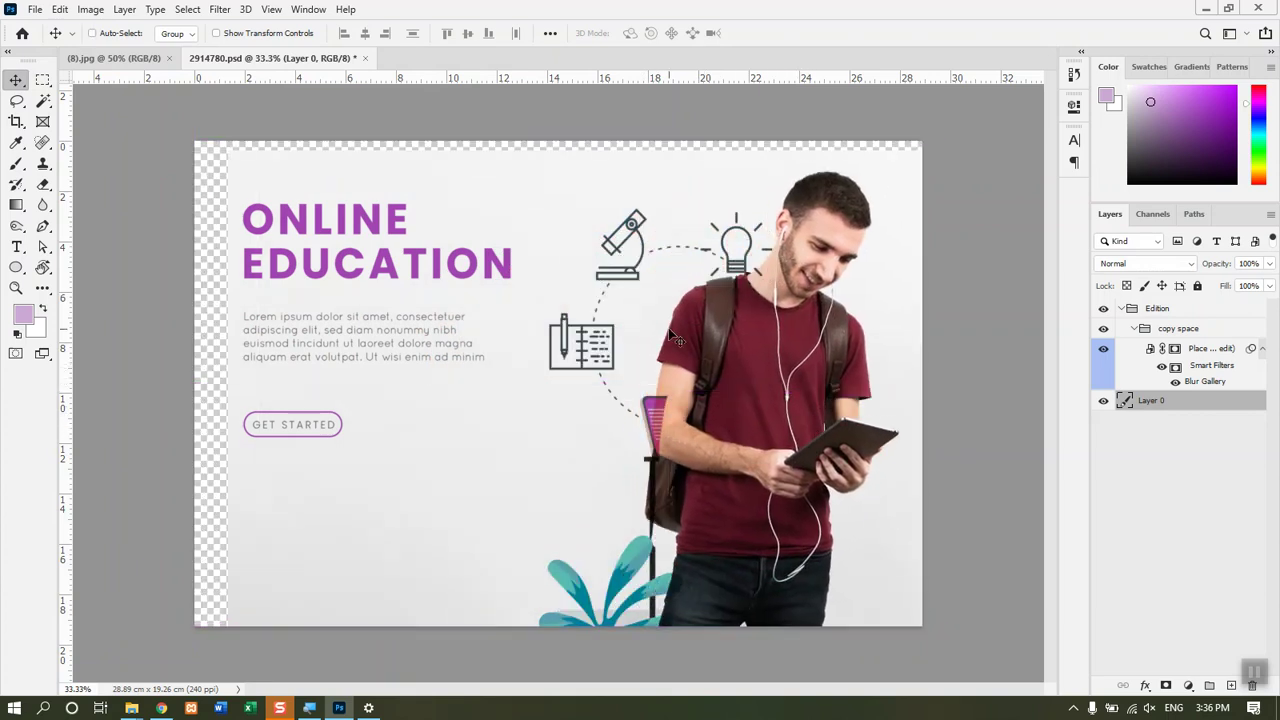
Step: Open 62.psd from the Graphic folder
{"action": "key", "text": "ctrl+o"}
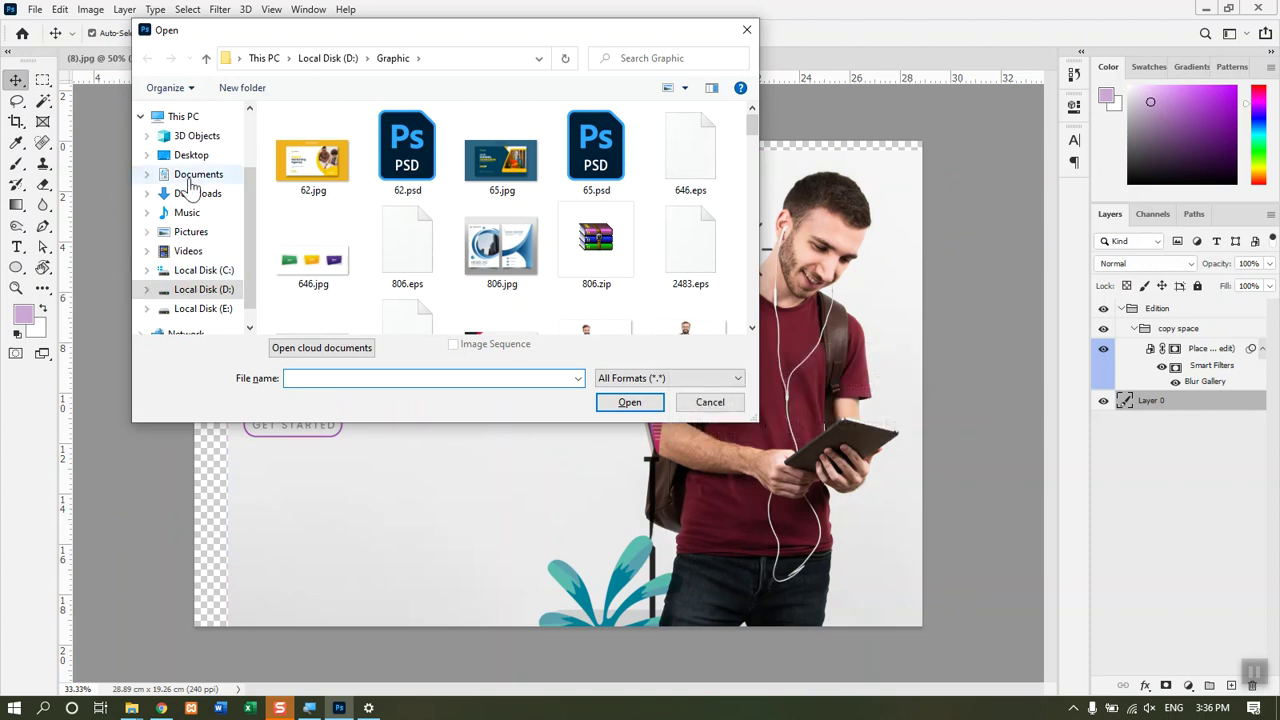
{"action": "left_click", "coordinate": [333, 180]}
{"action": "key", "text": "Right"}
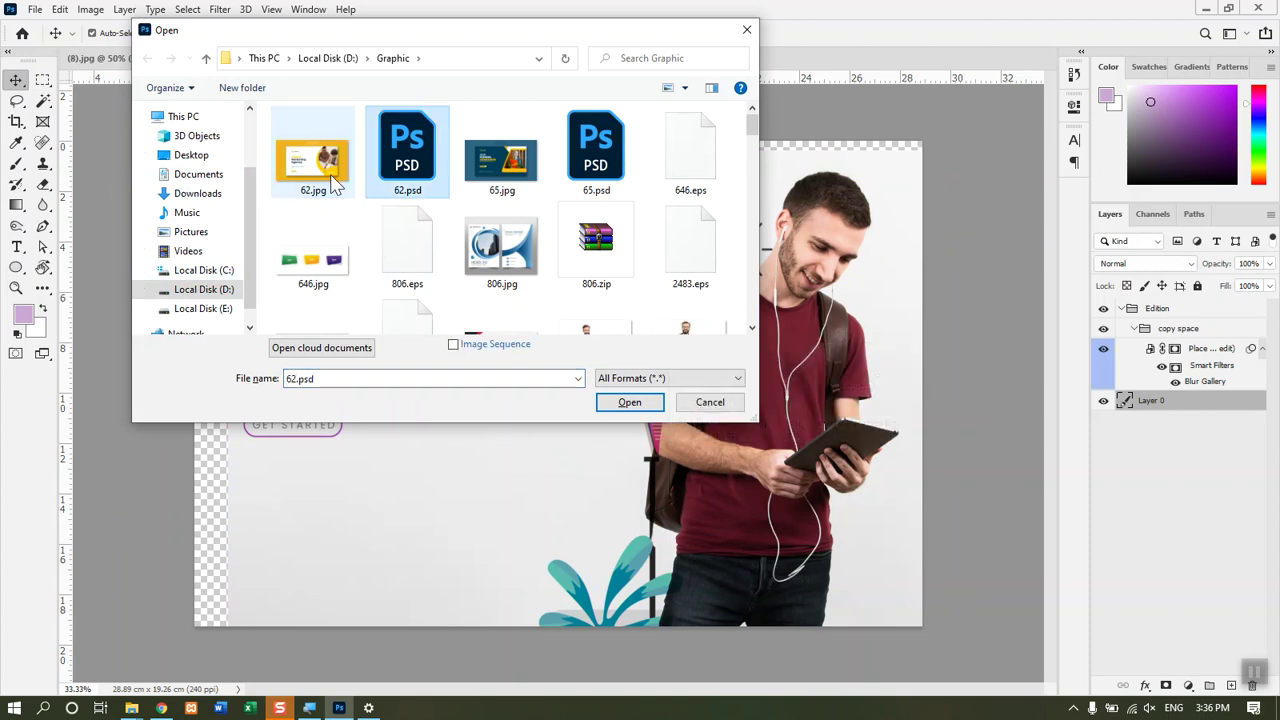
{"action": "key", "text": "Return"}
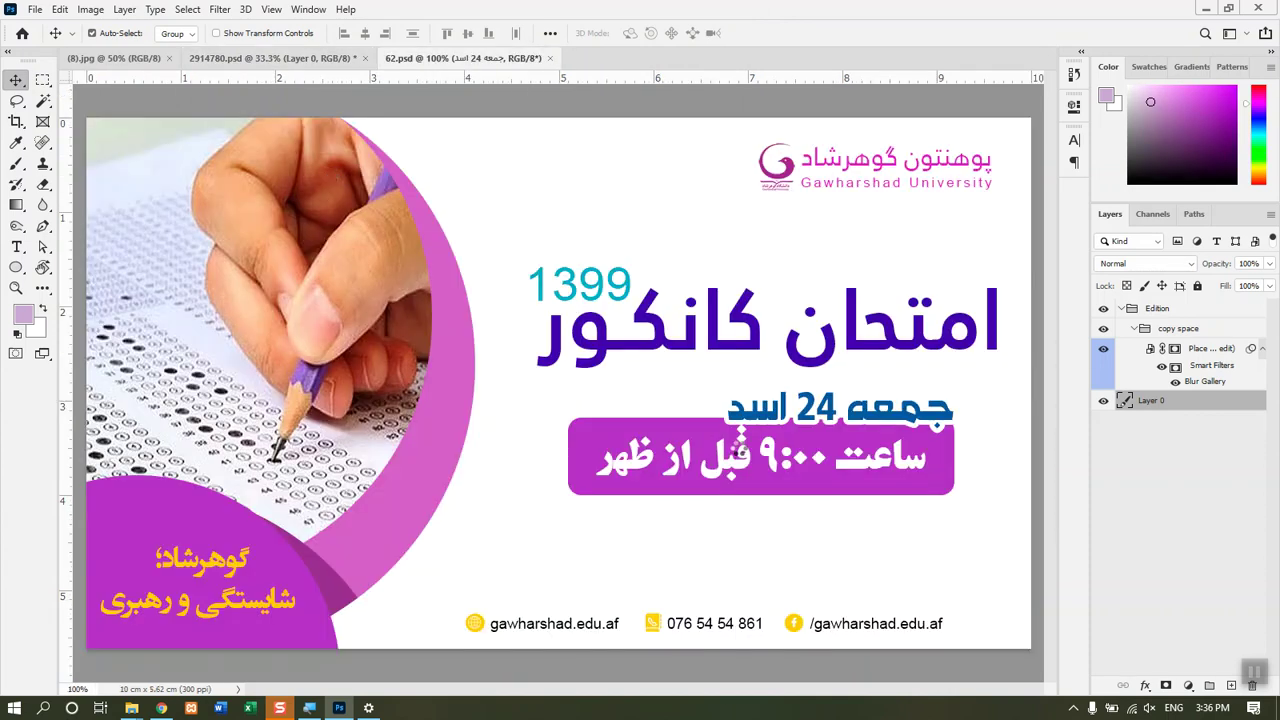
Step: Select the design group from the canvas and move its text and shapes left and down
{"action": "right_click", "coordinate": [851, 354]}
{"action": "left_click", "coordinate": [864, 346]}
{"action": "left_click_drag", "start_coordinate": [863, 341], "coordinate": [836, 337]}
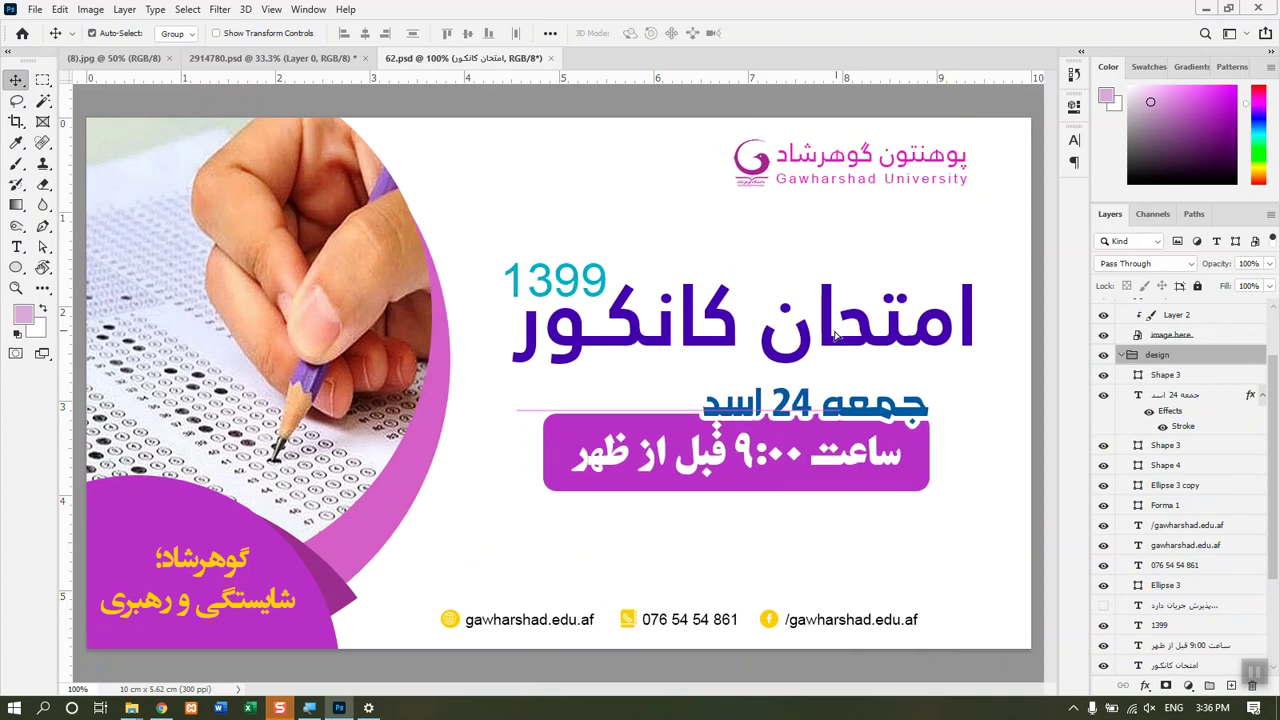
{"action": "left_click", "coordinate": [1121, 356]}
{"action": "right_click", "coordinate": [908, 335]}
{"action": "left_click", "coordinate": [935, 340]}
{"action": "left_click_drag", "start_coordinate": [893, 340], "coordinate": [889, 370]}
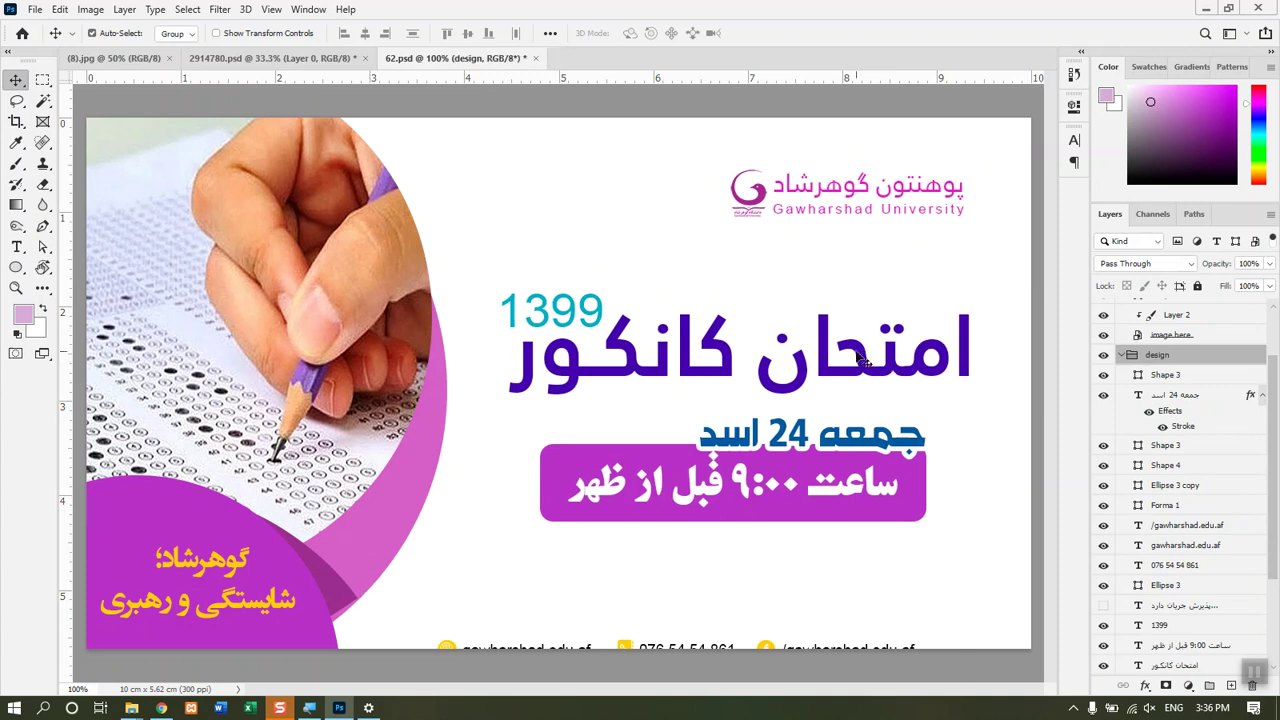
{"action": "right_click", "coordinate": [850, 358]}
{"action": "key", "text": "Escape"}
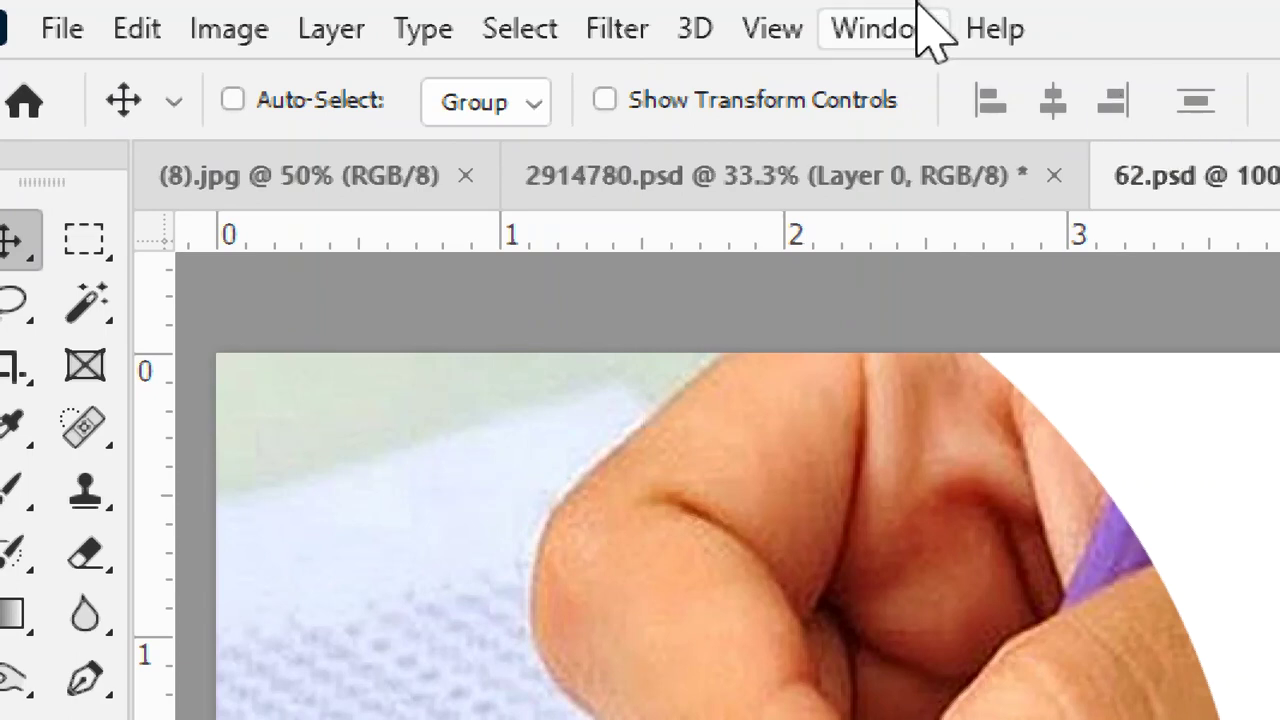
Step: Select the امتحان کانکور title layer with the Move Tool, move it up and left, and bring it back below 1399
{"action": "left_click", "coordinate": [907, 32]}
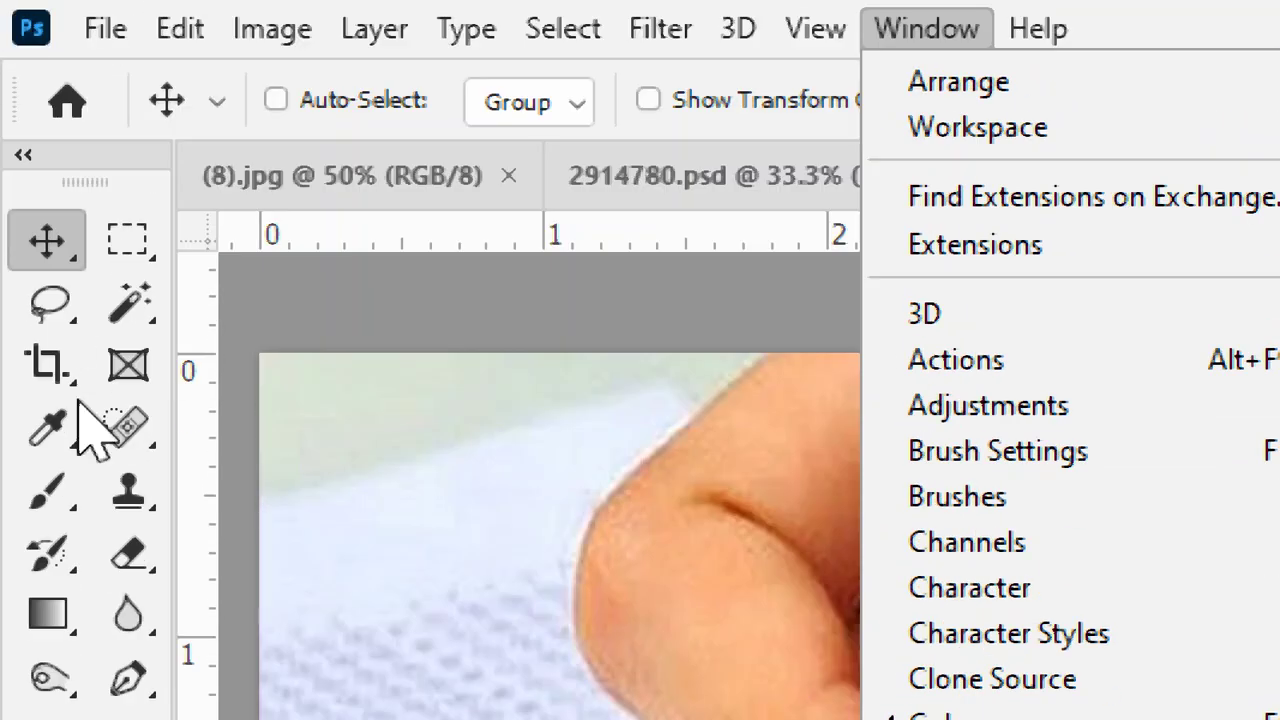
{"action": "left_click", "coordinate": [62, 258]}
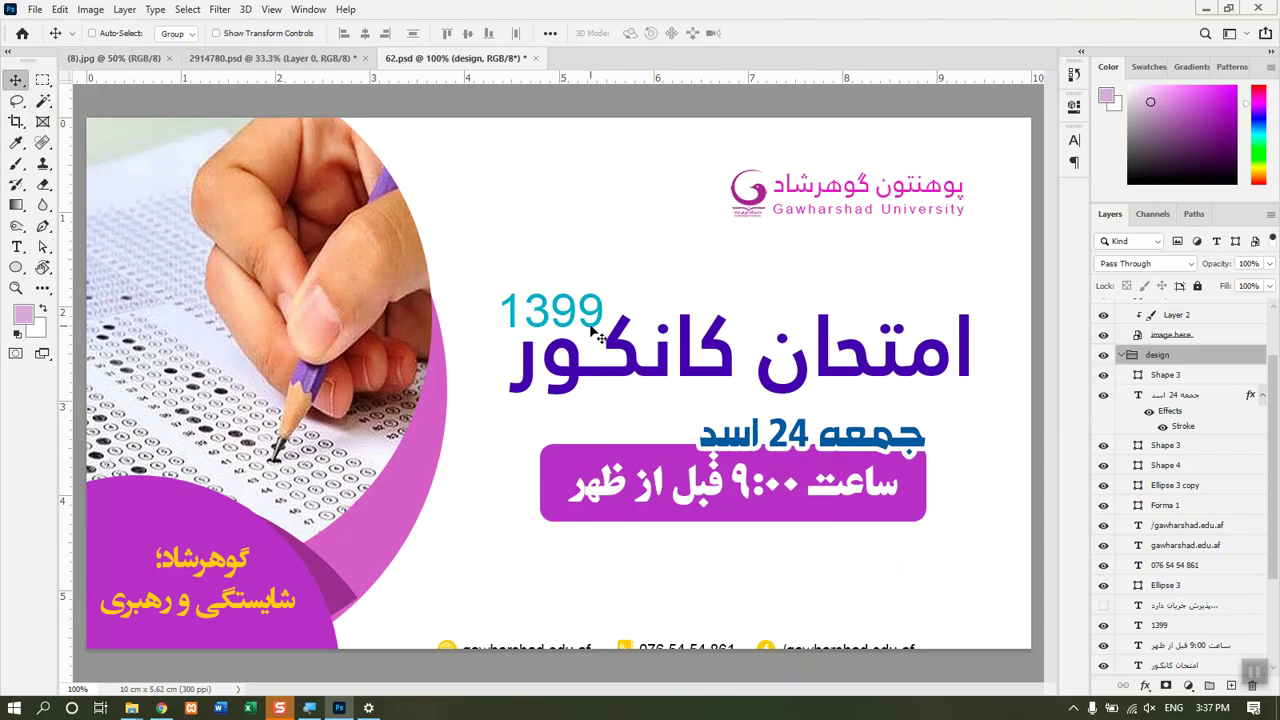
{"action": "right_click", "coordinate": [631, 370]}
{"action": "left_click", "coordinate": [684, 392]}
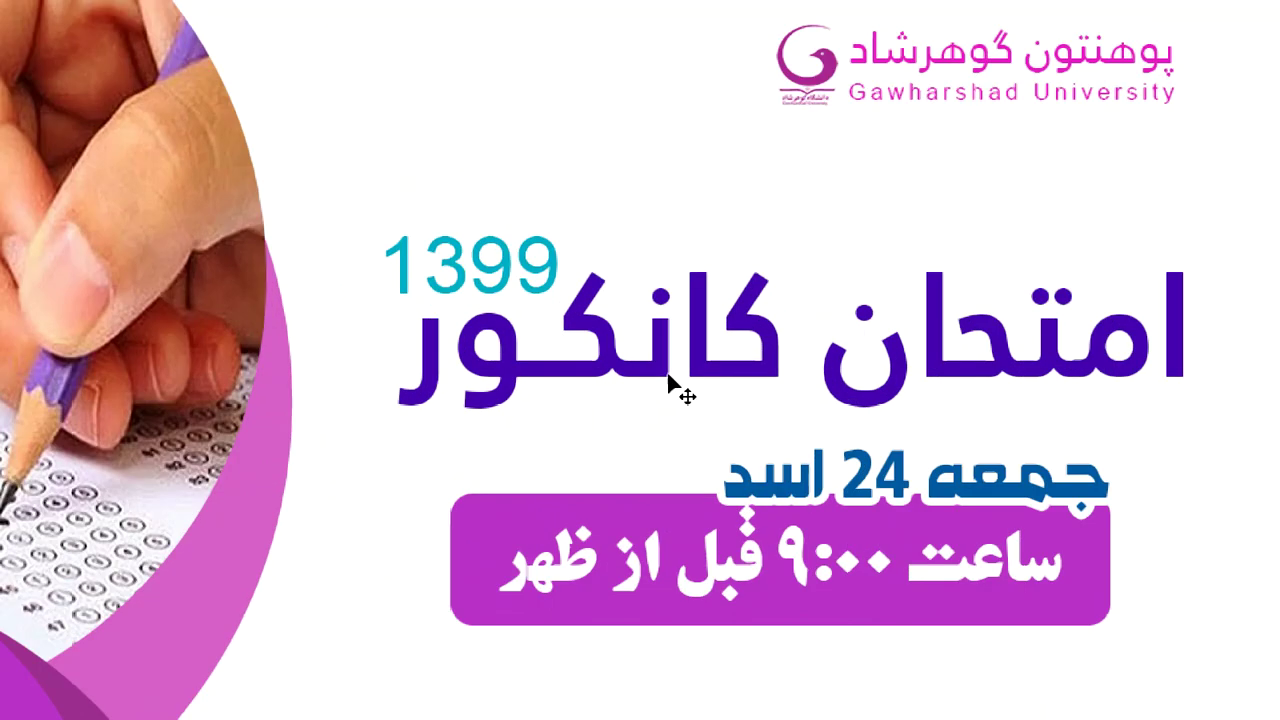
{"action": "left_click_drag", "start_coordinate": [668, 383], "coordinate": [574, 319]}
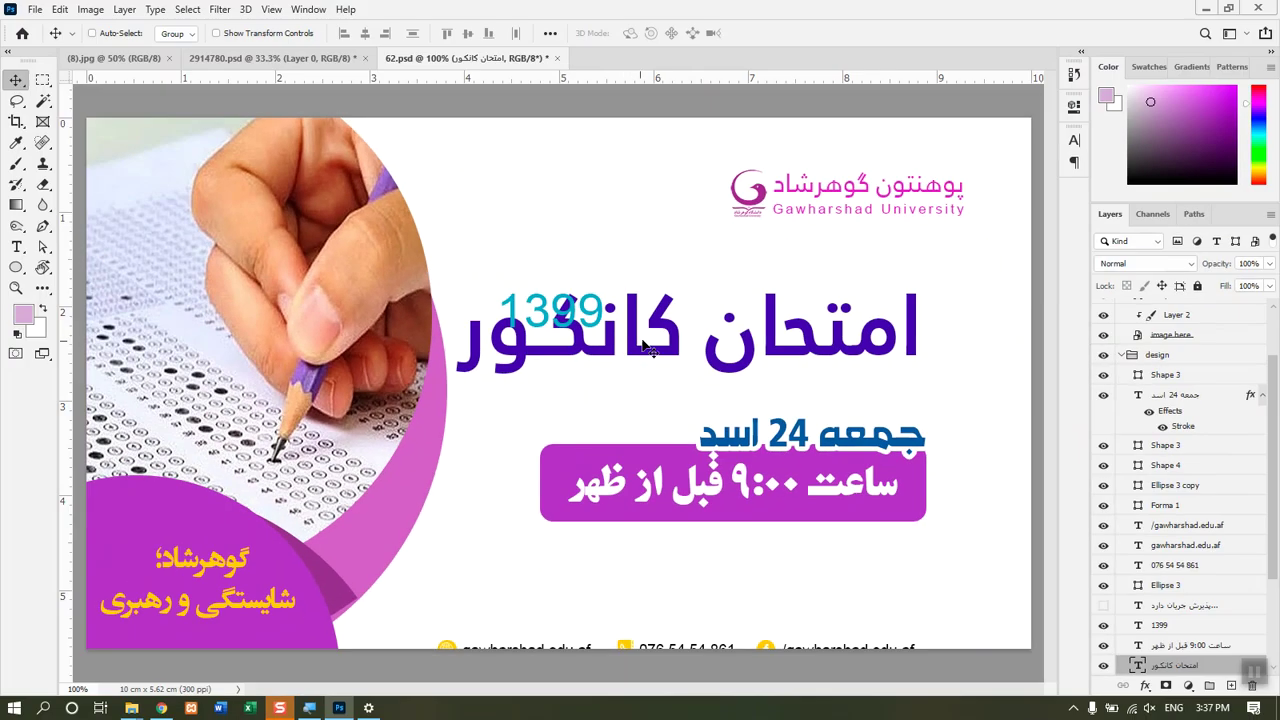
{"action": "left_click_drag", "start_coordinate": [645, 345], "coordinate": [716, 372]}
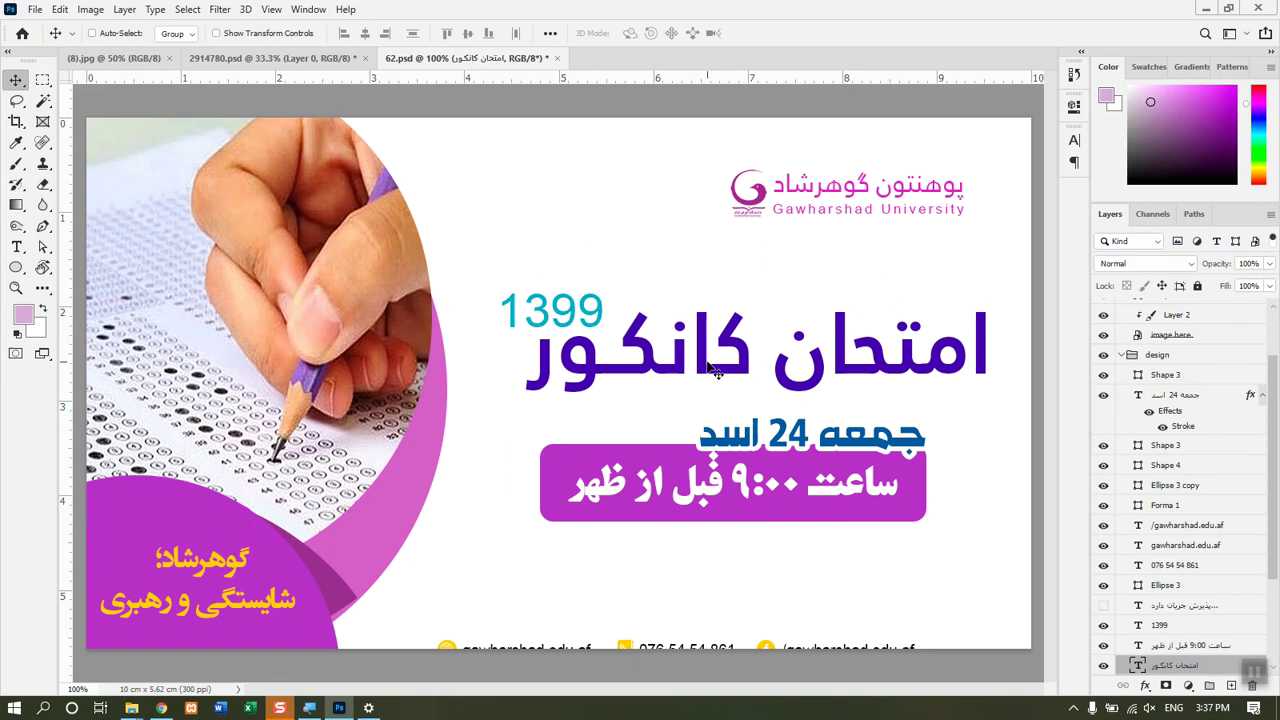
Step: Copy the امتحان کانکور title from 62.psd into 2914780.psd and place it just below the GET STARTED button
{"action": "left_click_drag", "start_coordinate": [724, 378], "coordinate": [823, 616]}
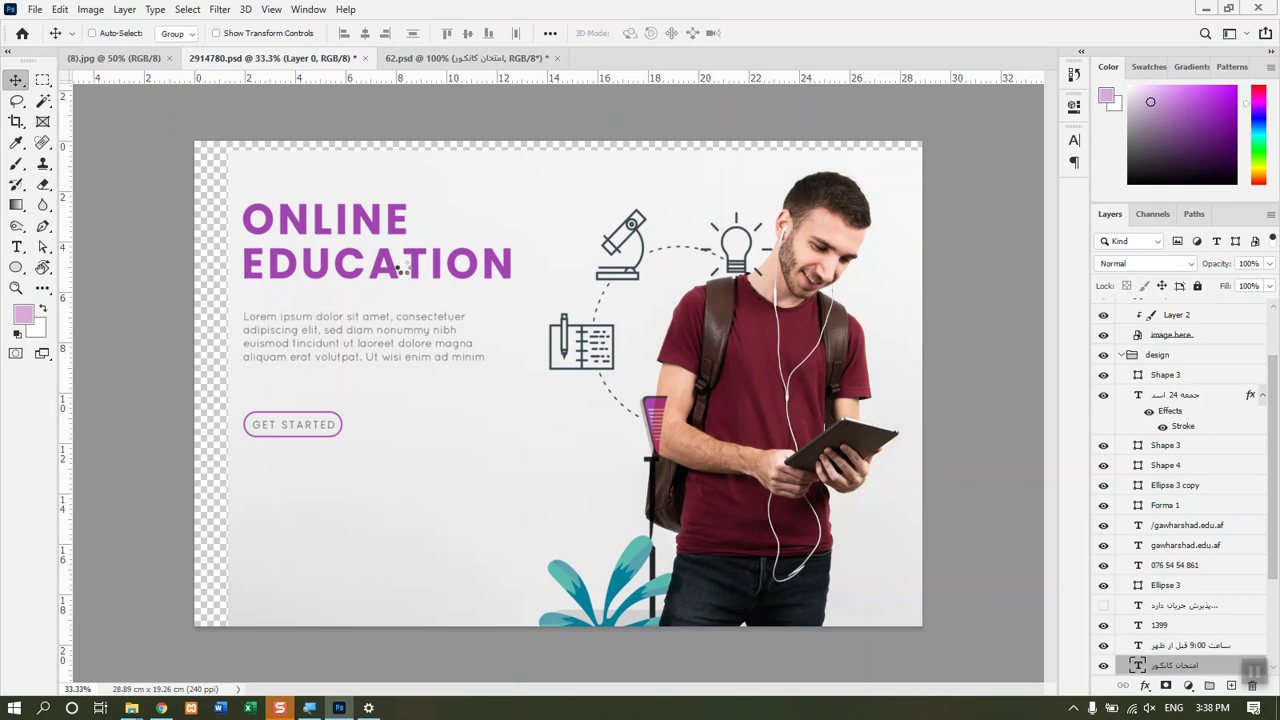
{"action": "left_click_drag", "start_coordinate": [400, 268], "coordinate": [433, 477]}
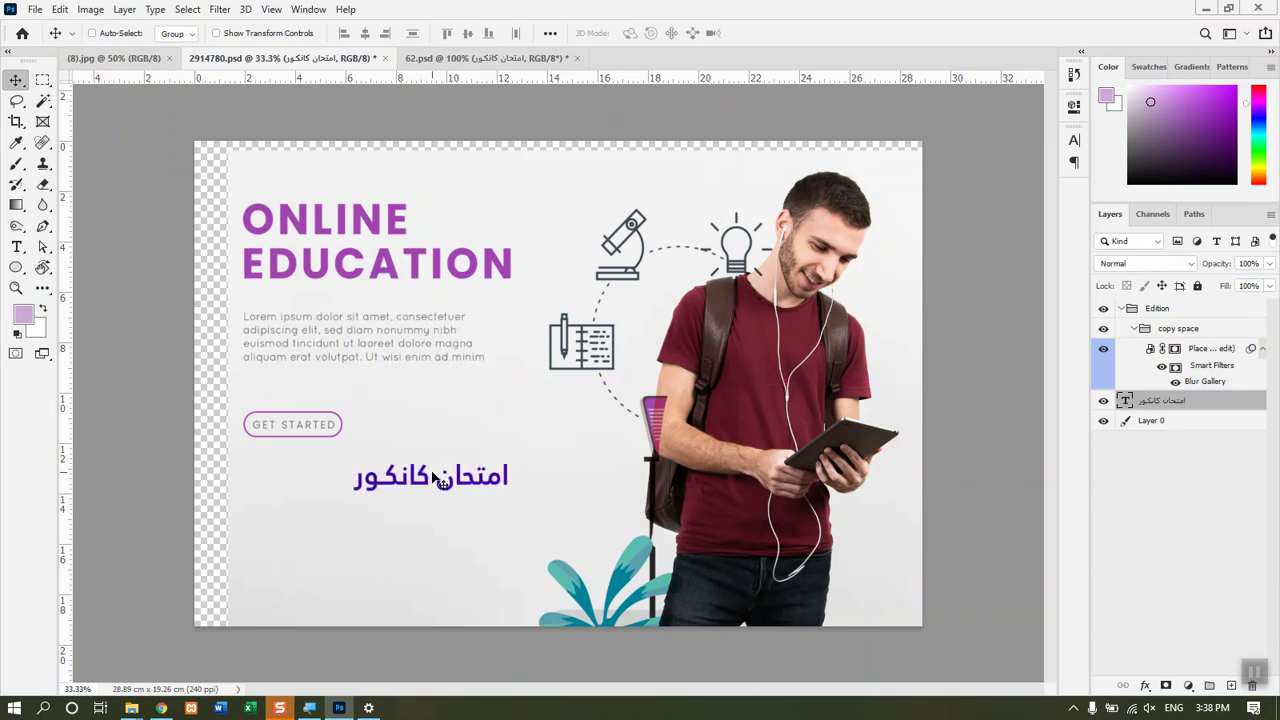
{"action": "left_click", "coordinate": [486, 58]}
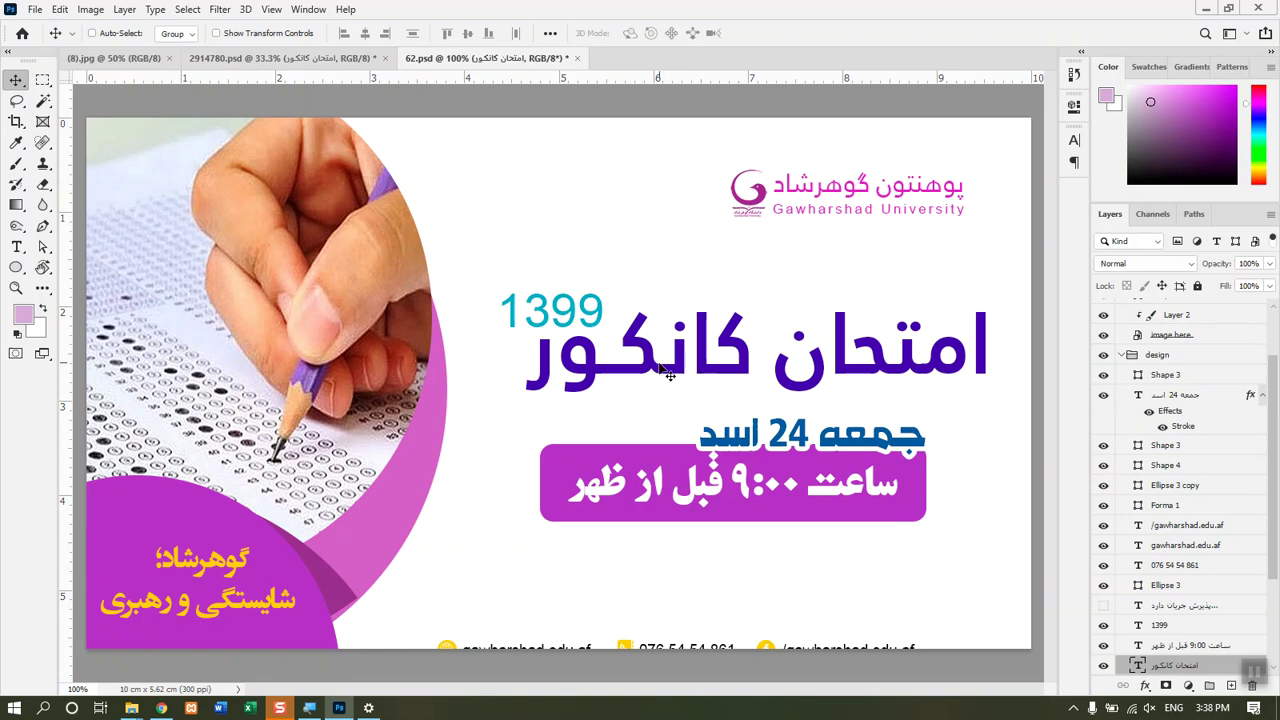
{"action": "left_click", "coordinate": [340, 58]}
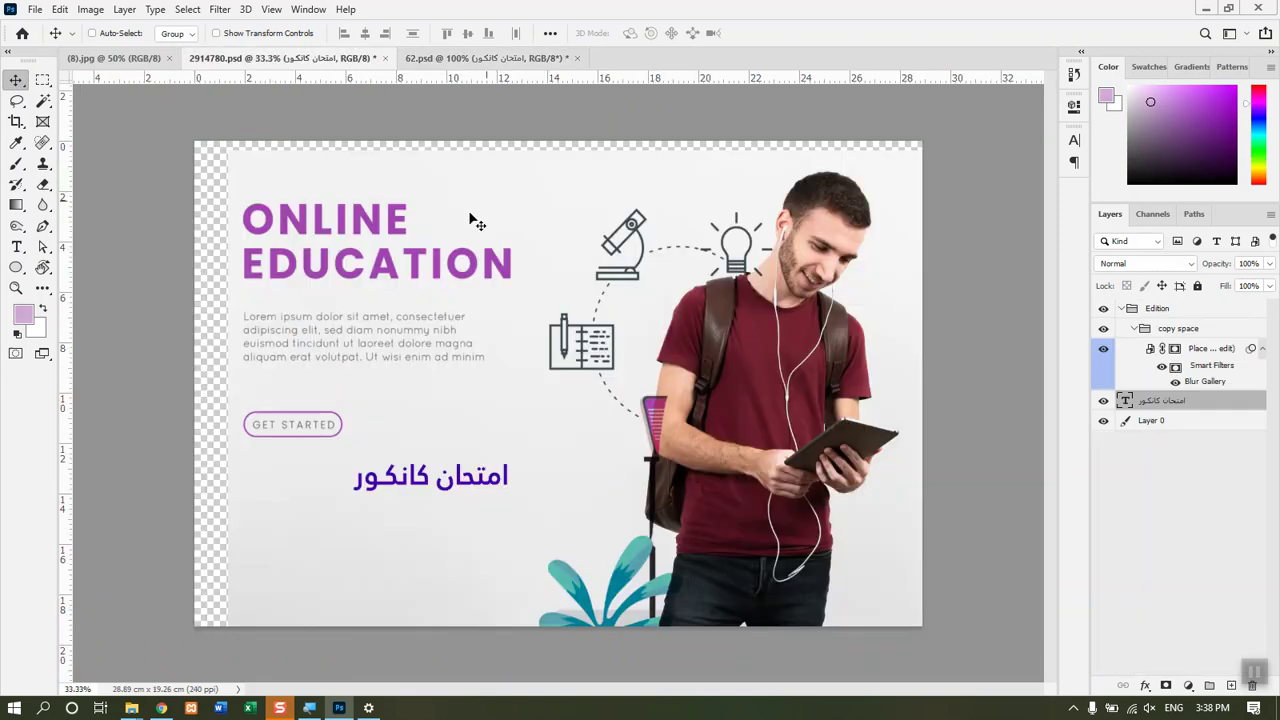
{"action": "left_click_drag", "start_coordinate": [437, 485], "coordinate": [395, 483]}
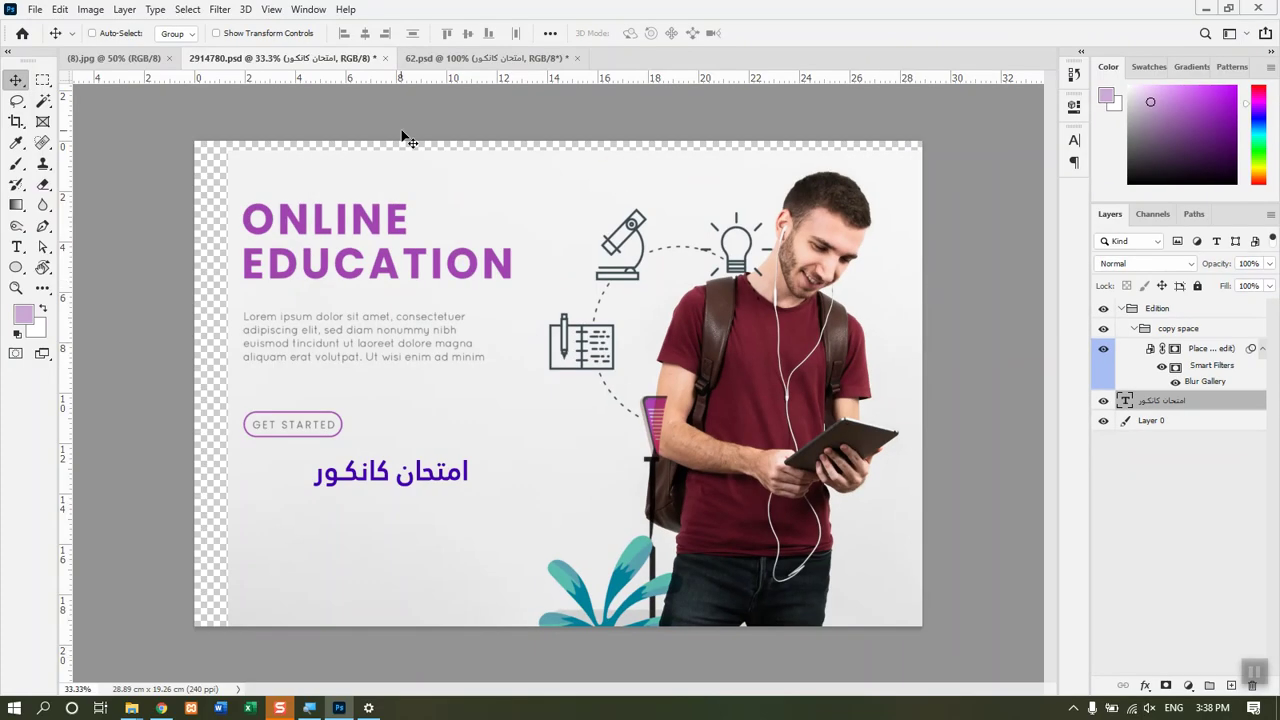
Step: Return to 62.psd and select the gawharshad.edu.af text layer, followed by Layer 2 with the hand photo
{"action": "left_click", "coordinate": [486, 58]}
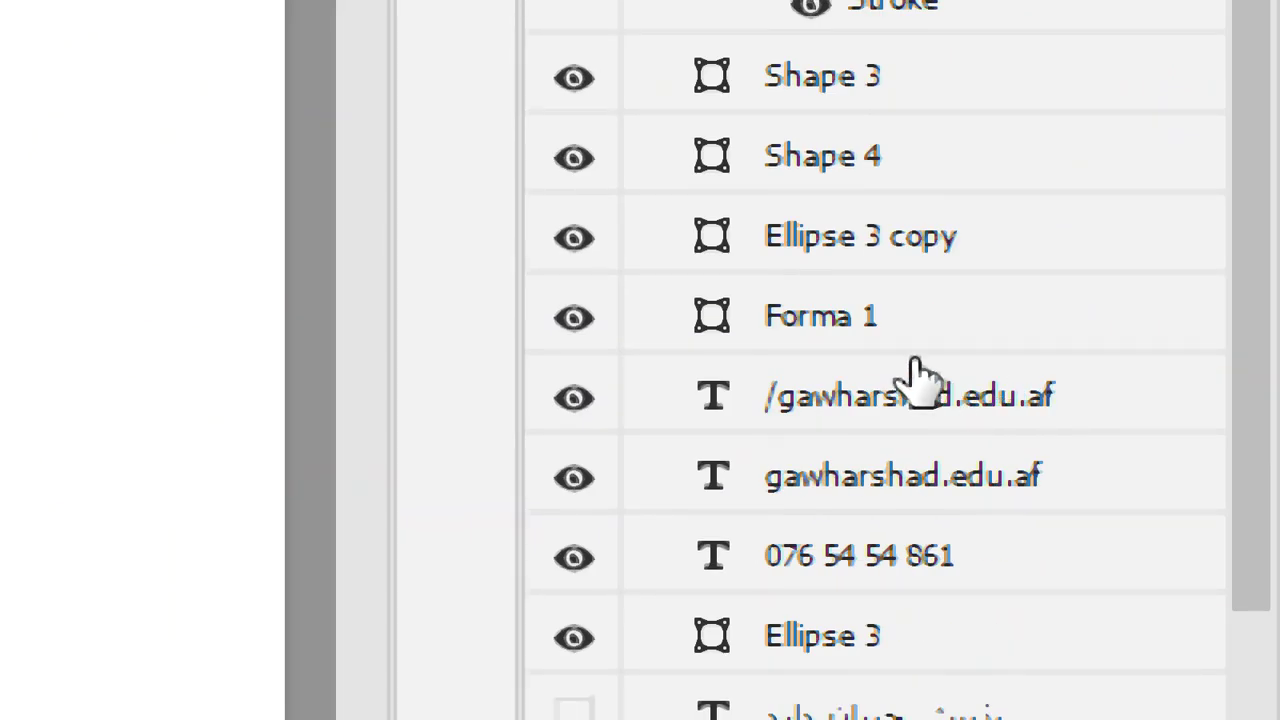
{"action": "left_click", "coordinate": [830, 342]}
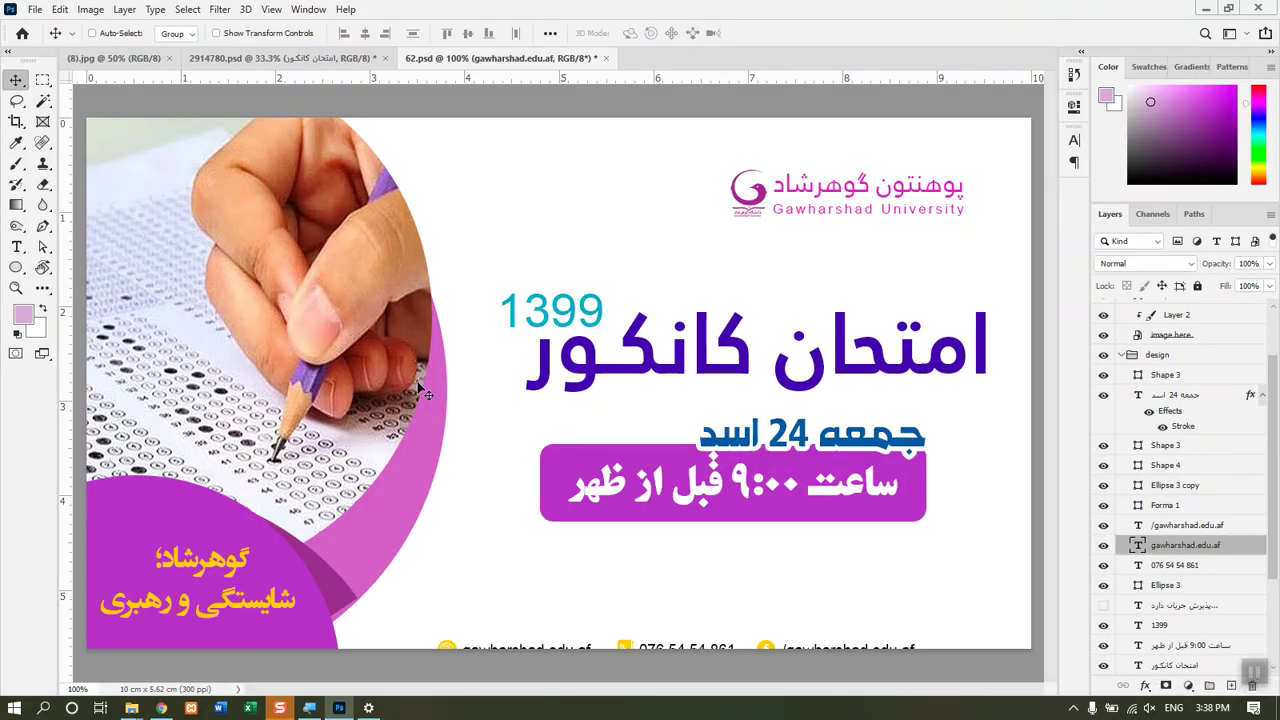
{"action": "right_click", "coordinate": [336, 348]}
{"action": "left_click", "coordinate": [372, 368]}
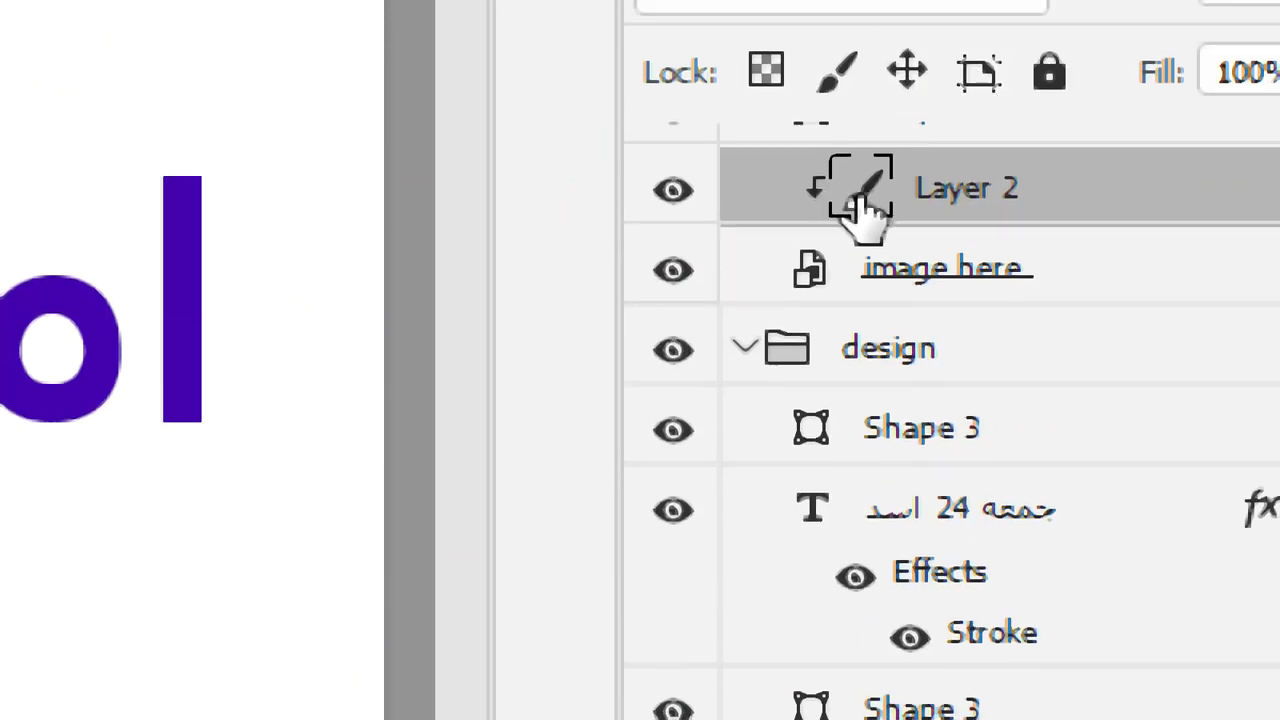
Step: Show the layers with medium thumbnails
{"action": "right_click", "coordinate": [905, 185]}
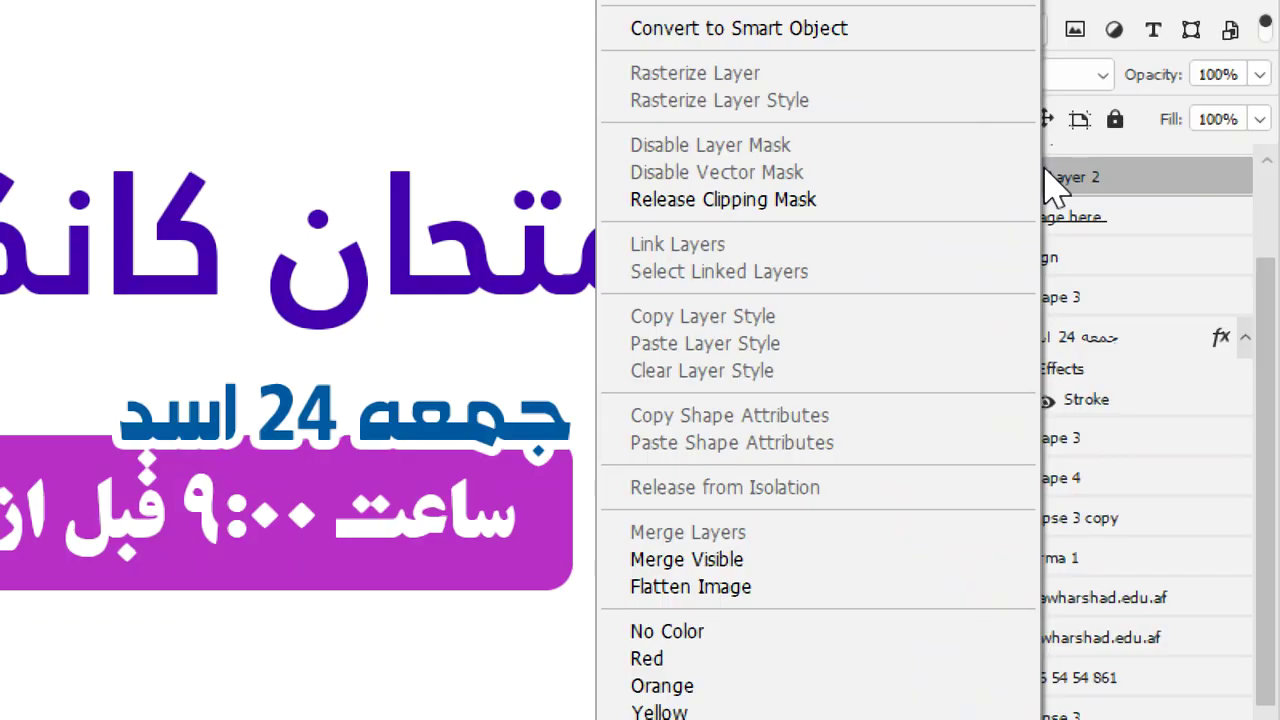
{"action": "left_click", "coordinate": [908, 180]}
{"action": "right_click", "coordinate": [1022, 184]}
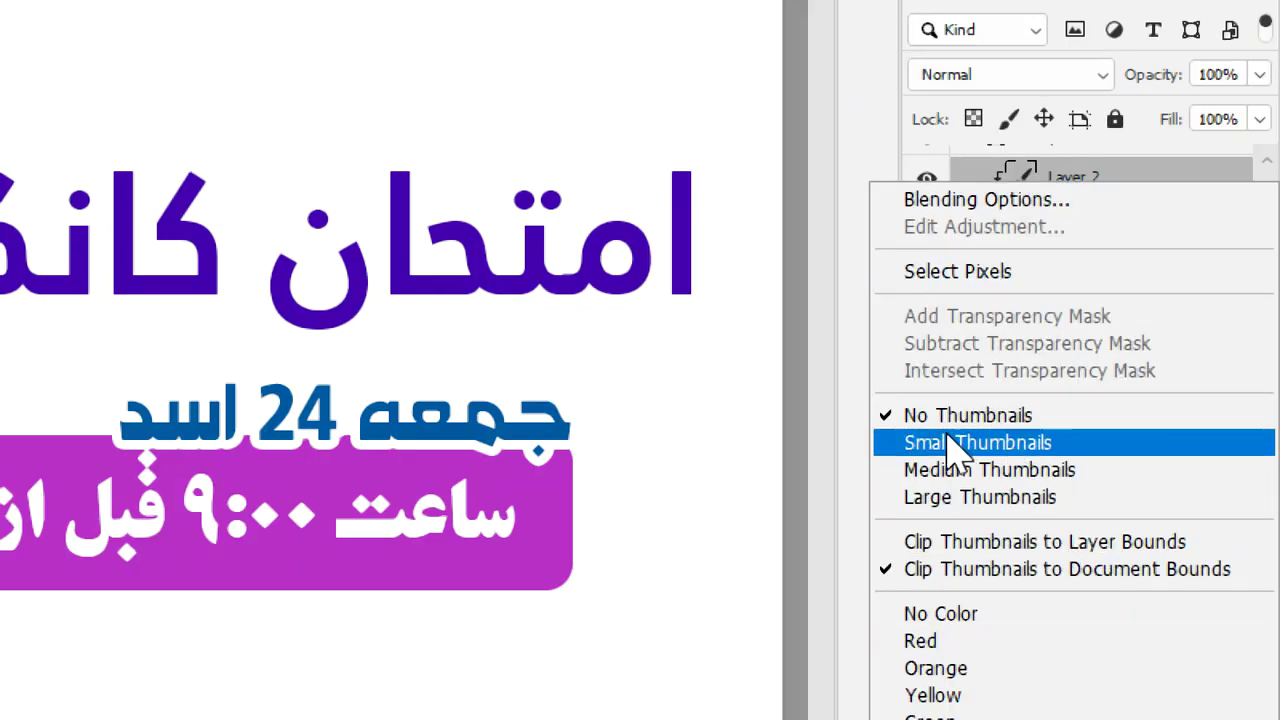
{"action": "left_click", "coordinate": [1010, 470]}
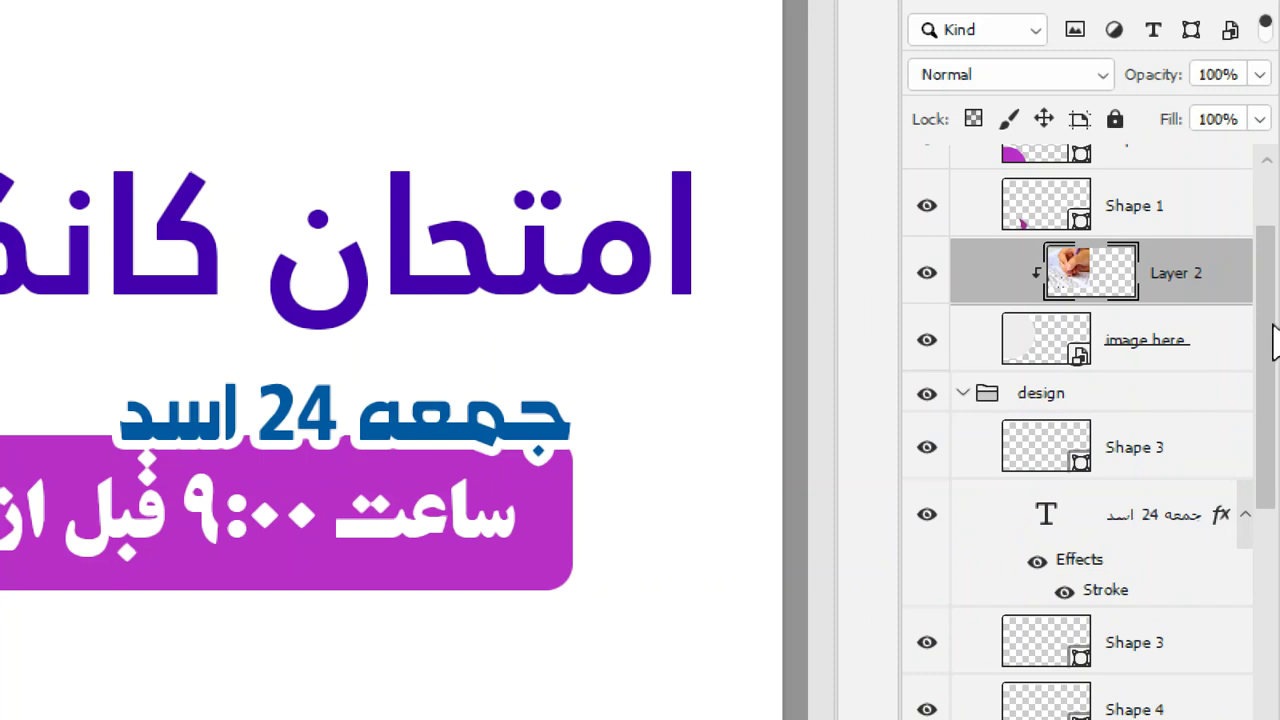
Step: Select the Shape 1 layer by its thumbnail and the ساعت ۹:۰۰ قبل از ظهر text layer from the canvas
{"action": "left_click", "coordinate": [1060, 218]}
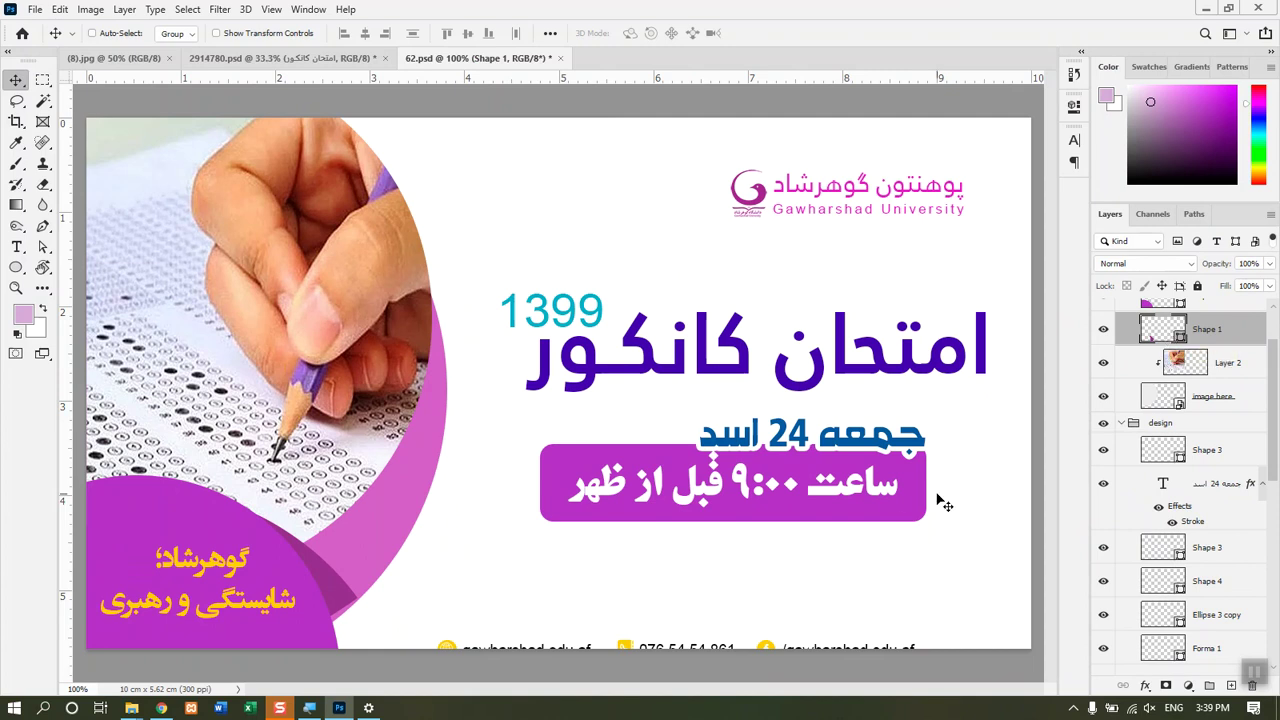
{"action": "right_click", "coordinate": [887, 495]}
{"action": "left_click", "coordinate": [916, 516]}
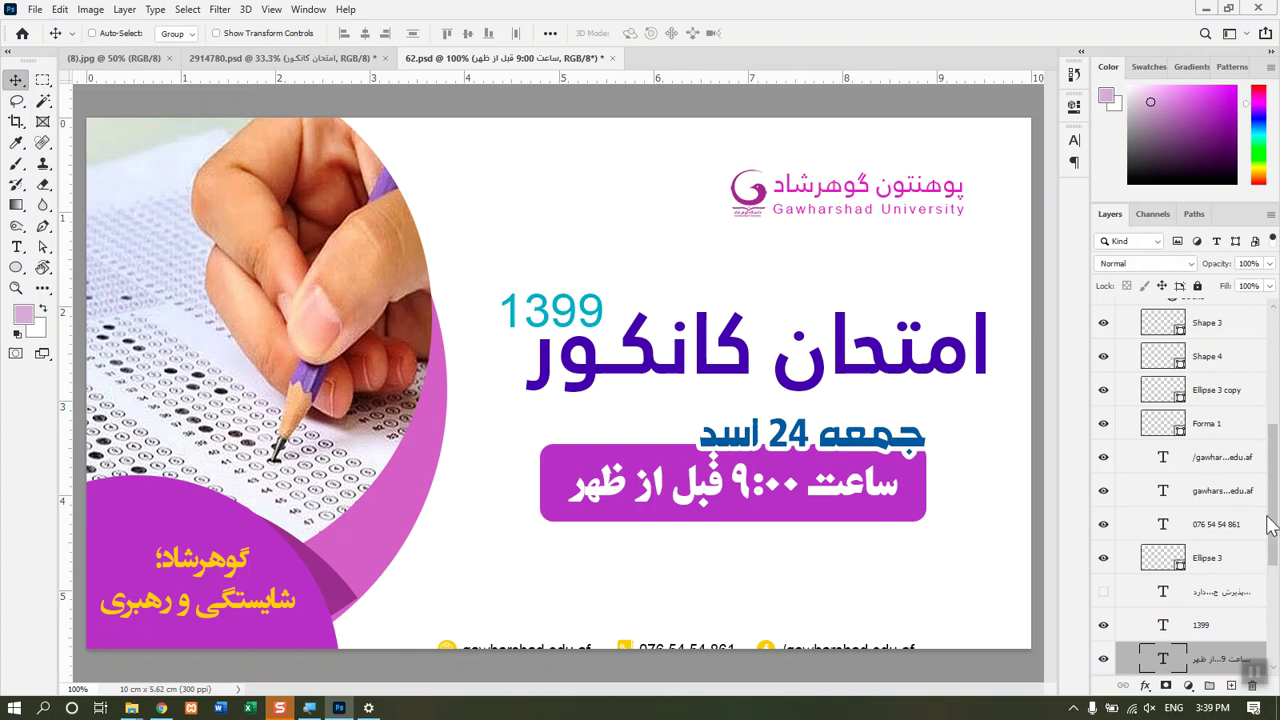
Step: Select the Ellipse 1 copy layer and move the pink ellipse right, undoing the first attempt and repeating the move
{"action": "left_click", "coordinate": [1262, 526]}
{"action": "scroll", "coordinate": [1272, 580], "scroll_direction": "down", "scroll_amount": 4}
{"action": "scroll", "coordinate": [1272, 620], "scroll_direction": "down", "scroll_amount": 1}
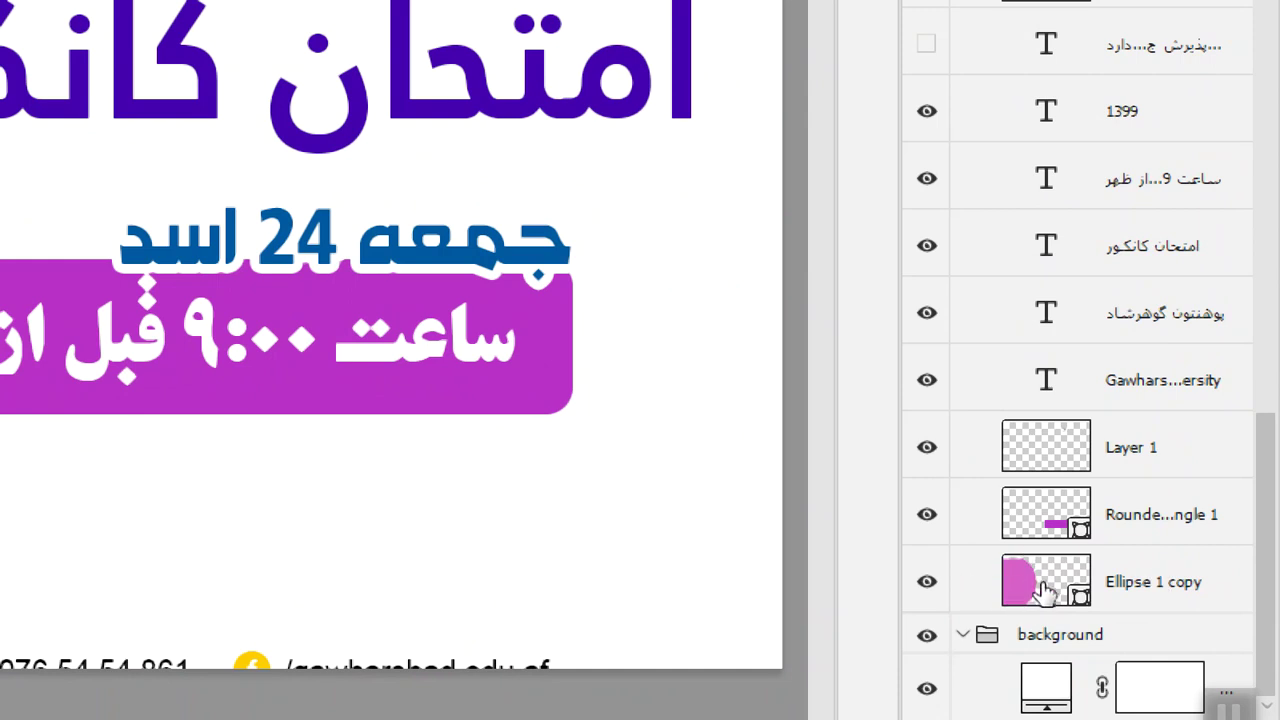
{"action": "left_click", "coordinate": [1050, 582]}
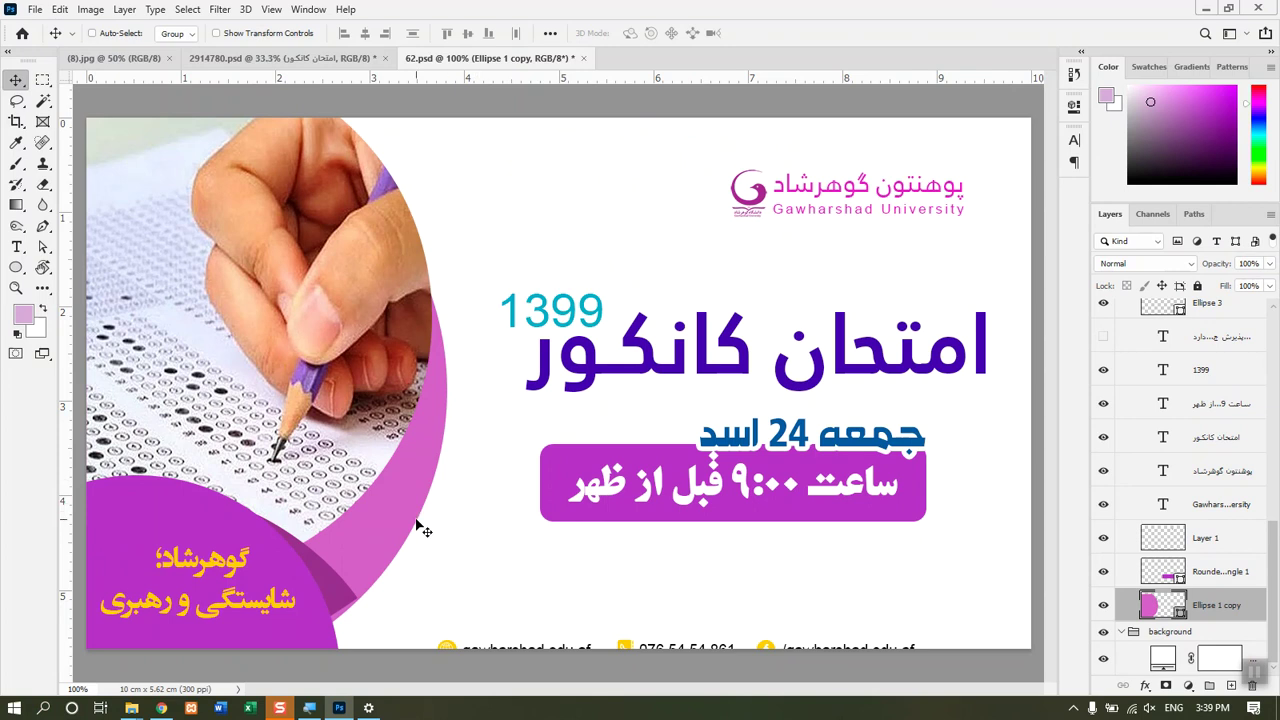
{"action": "left_click_drag", "start_coordinate": [440, 545], "coordinate": [450, 505]}
{"action": "key", "text": "ctrl+z"}
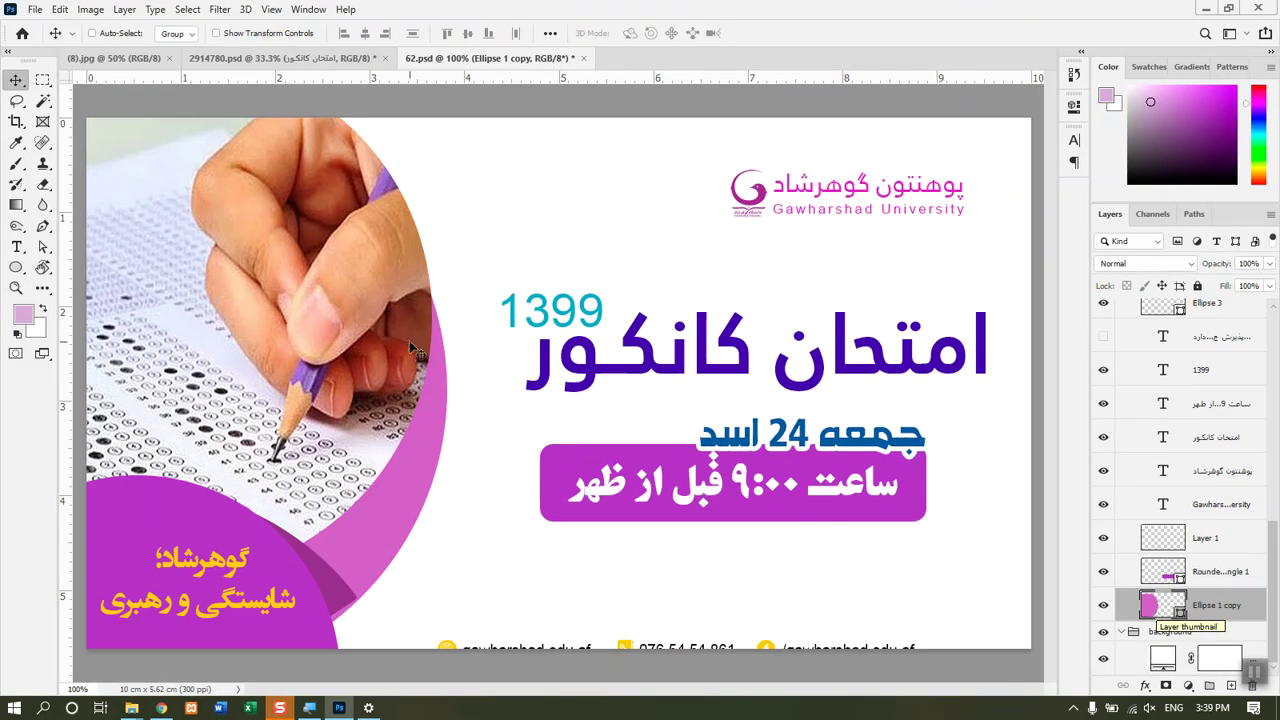
{"action": "left_click_drag", "start_coordinate": [412, 521], "coordinate": [465, 503]}
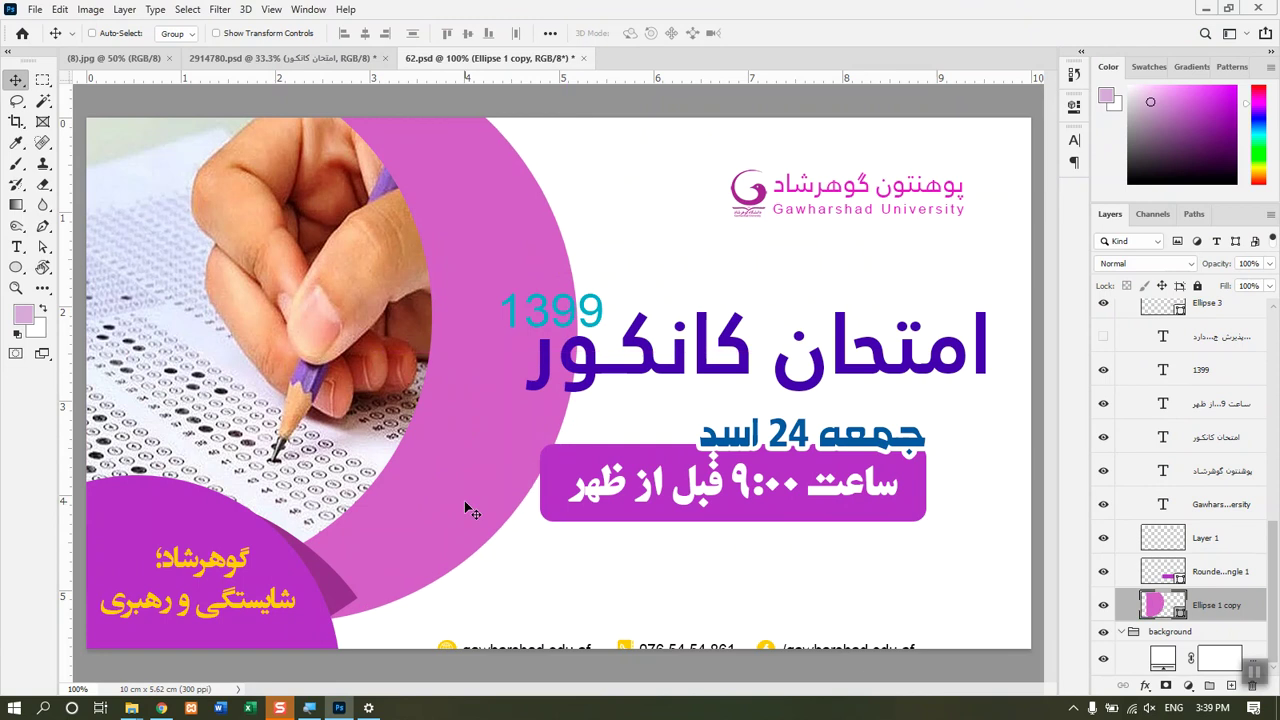
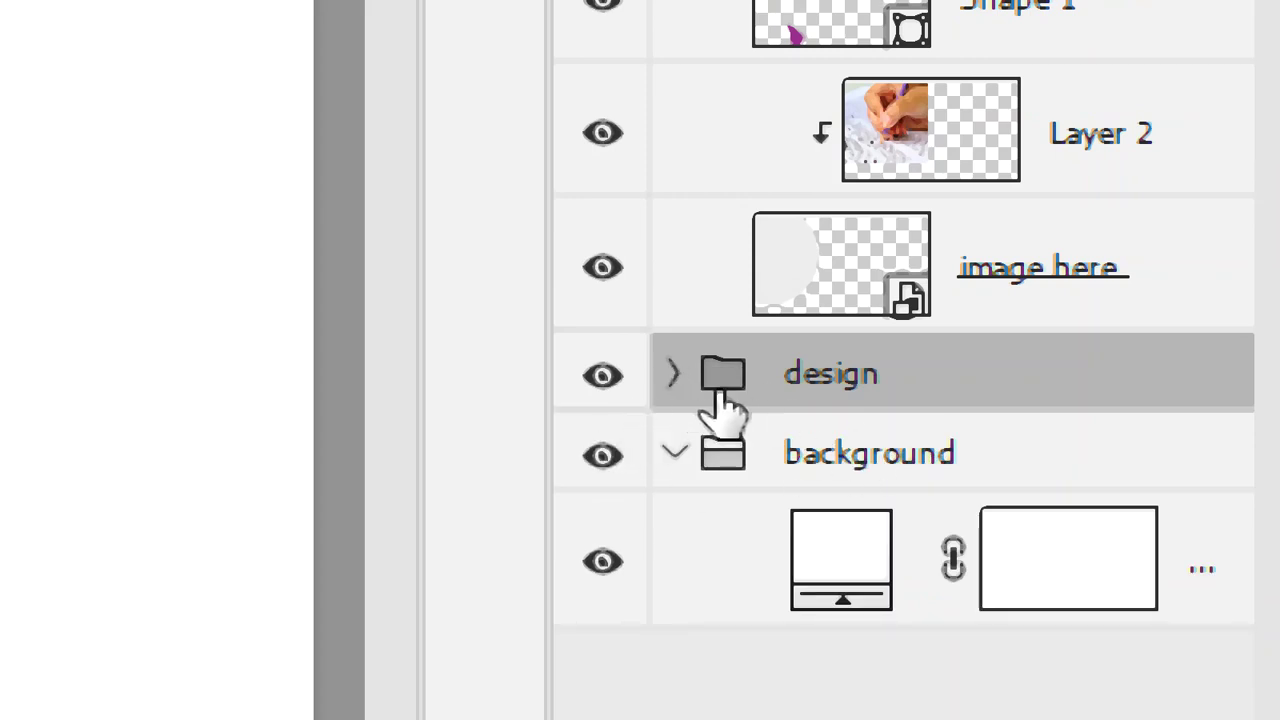
Step: Expand the design group and, with Auto-Select set to Layer, move the hand photo right and slightly up
{"action": "left_click", "coordinate": [673, 376]}
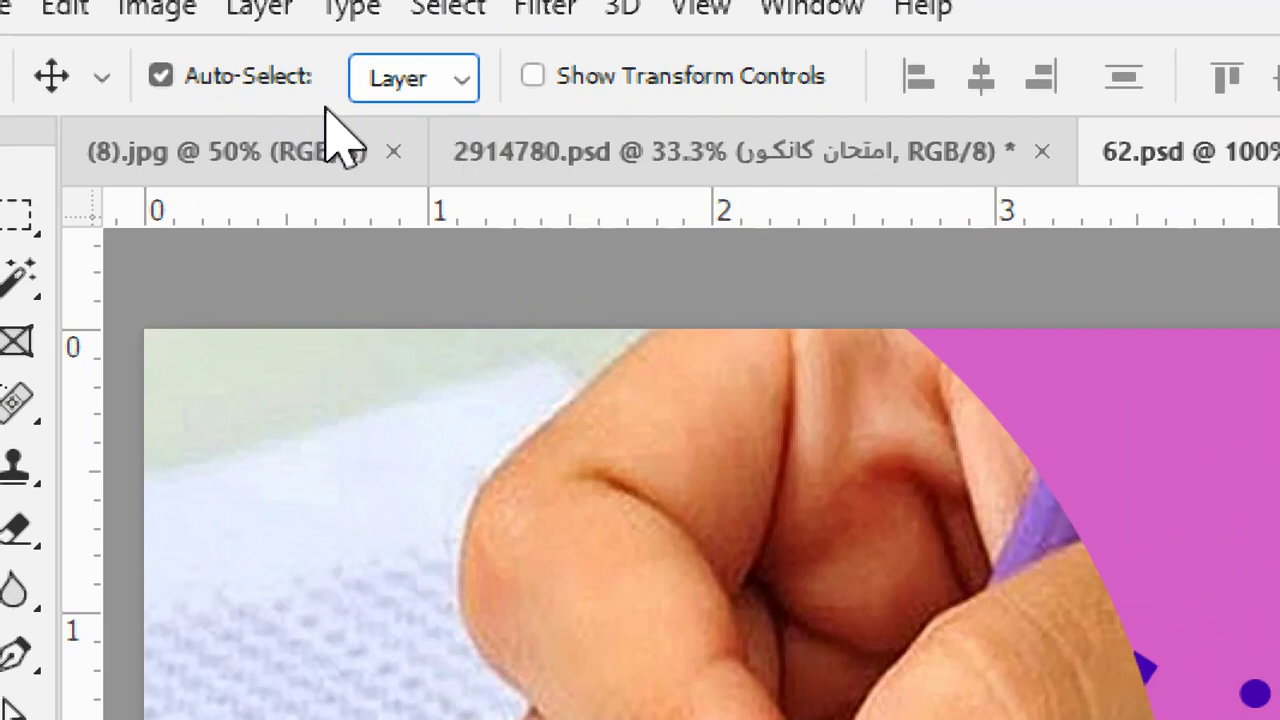
{"action": "left_click", "coordinate": [328, 72]}
{"action": "left_click", "coordinate": [370, 88]}
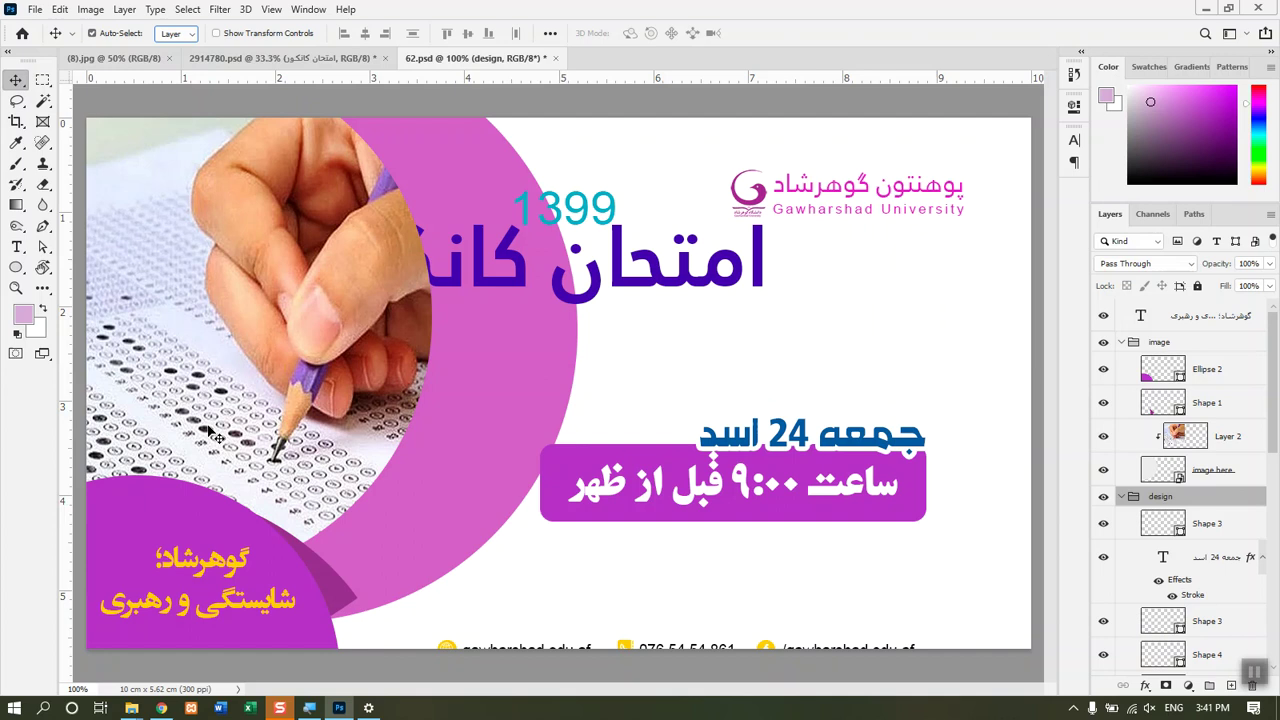
{"action": "mouse_move", "coordinate": [208, 453]}
{"action": "left_mouse_down"}
{"action": "mouse_move", "coordinate": [330, 470]}
{"action": "mouse_move", "coordinate": [376, 496]}
{"action": "mouse_move", "coordinate": [432, 348]}
{"action": "left_mouse_up"}
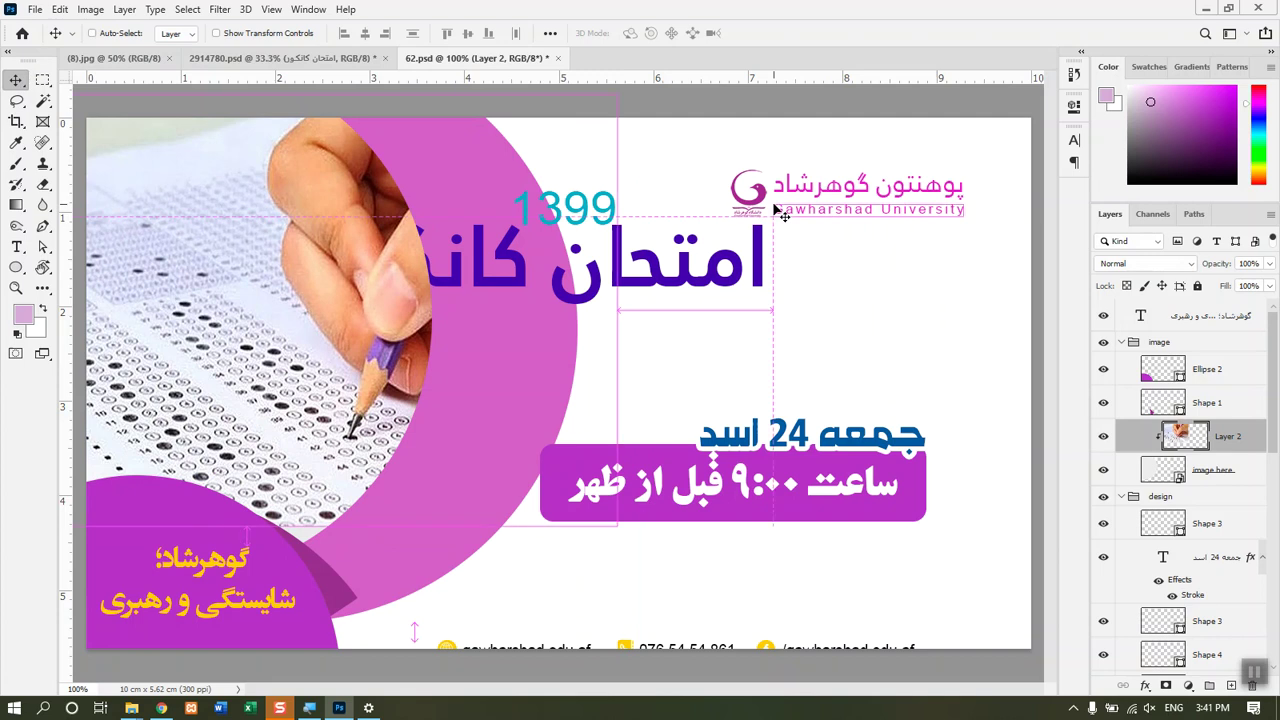
Step: Select the Gawharshad University logo on Layer 1 and inspect it up close
{"action": "key", "text": "ctrl+plus"}
{"action": "key", "text": "ctrl+plus"}
{"action": "left_click_drag", "start_coordinate": [774, 205], "coordinate": [551, 491]}
{"action": "left_click_drag", "start_coordinate": [705, 575], "coordinate": [408, 427]}
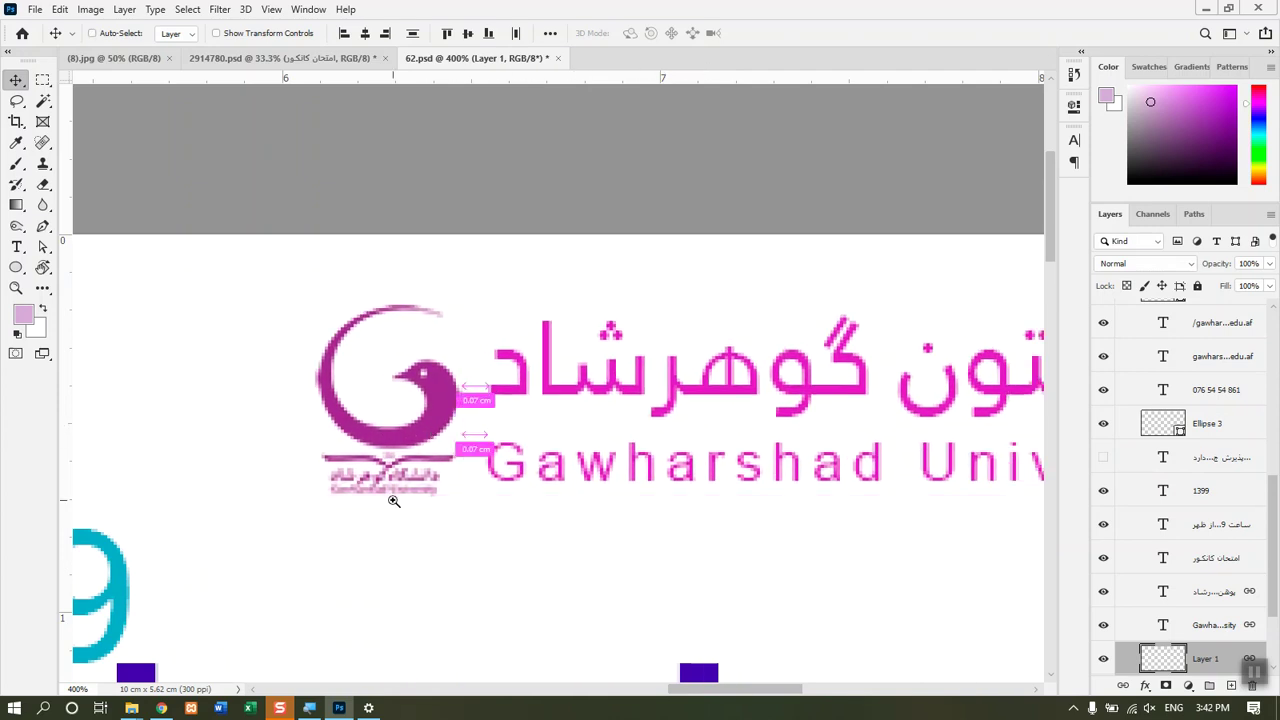
Step: Move the yellow slogan text off the purple quarter circle, up and right onto the lower part of the photo
{"action": "scroll", "coordinate": [465, 375], "scroll_direction": "down", "scroll_amount": 3}
{"action": "scroll", "coordinate": [465, 375], "scroll_direction": "left", "scroll_amount": 2}
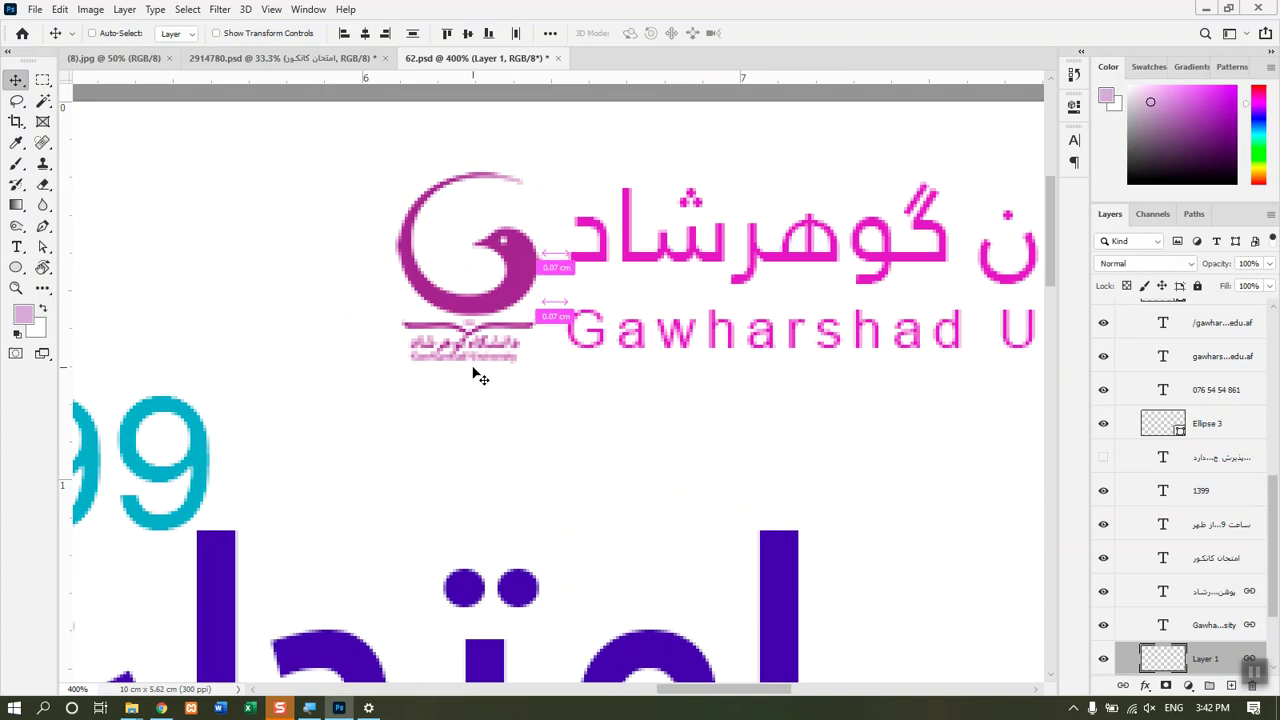
{"action": "key", "text": "ctrl+minus"}
{"action": "key", "text": "ctrl+minus"}
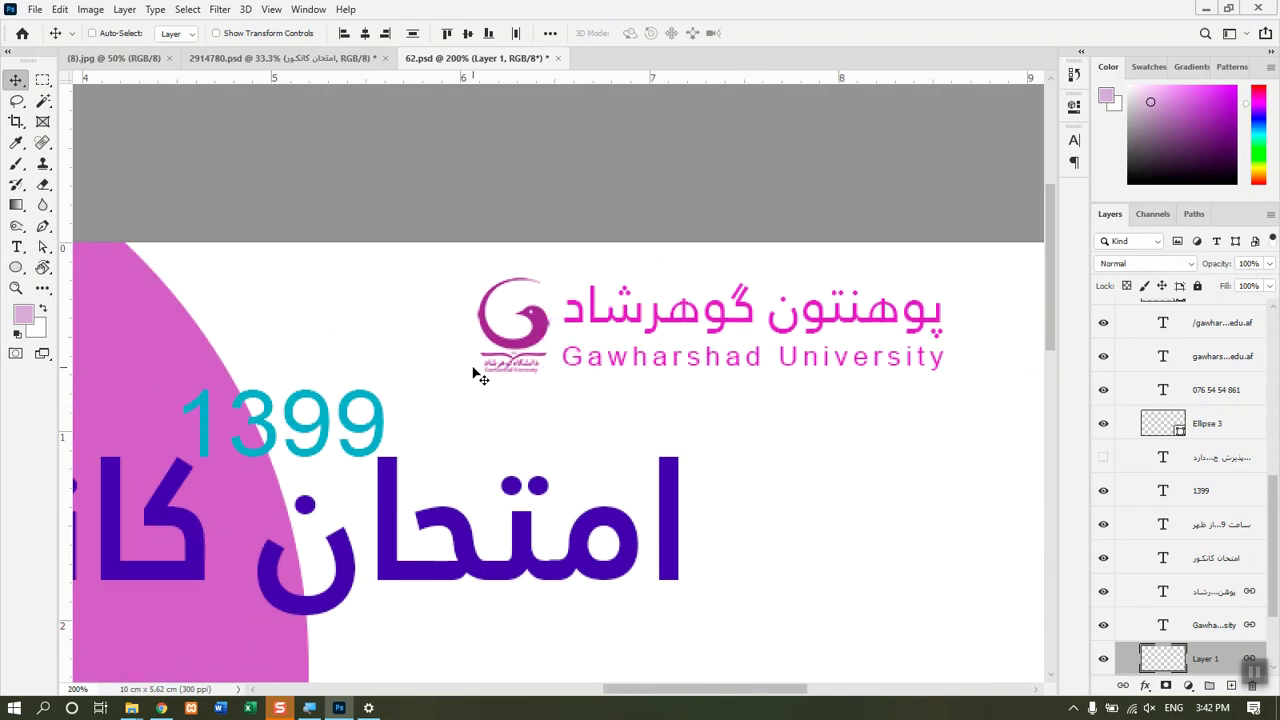
{"action": "key", "text": "ctrl+0"}
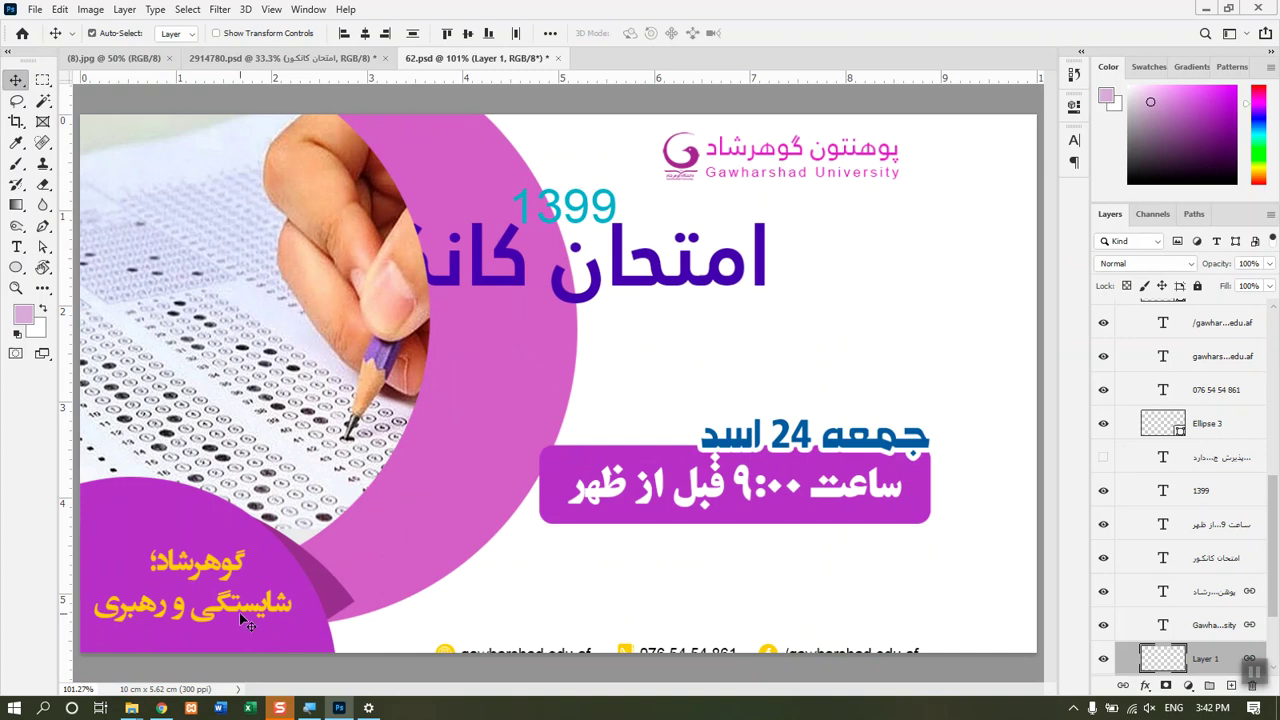
{"action": "left_click_drag", "start_coordinate": [240, 620], "coordinate": [435, 464]}
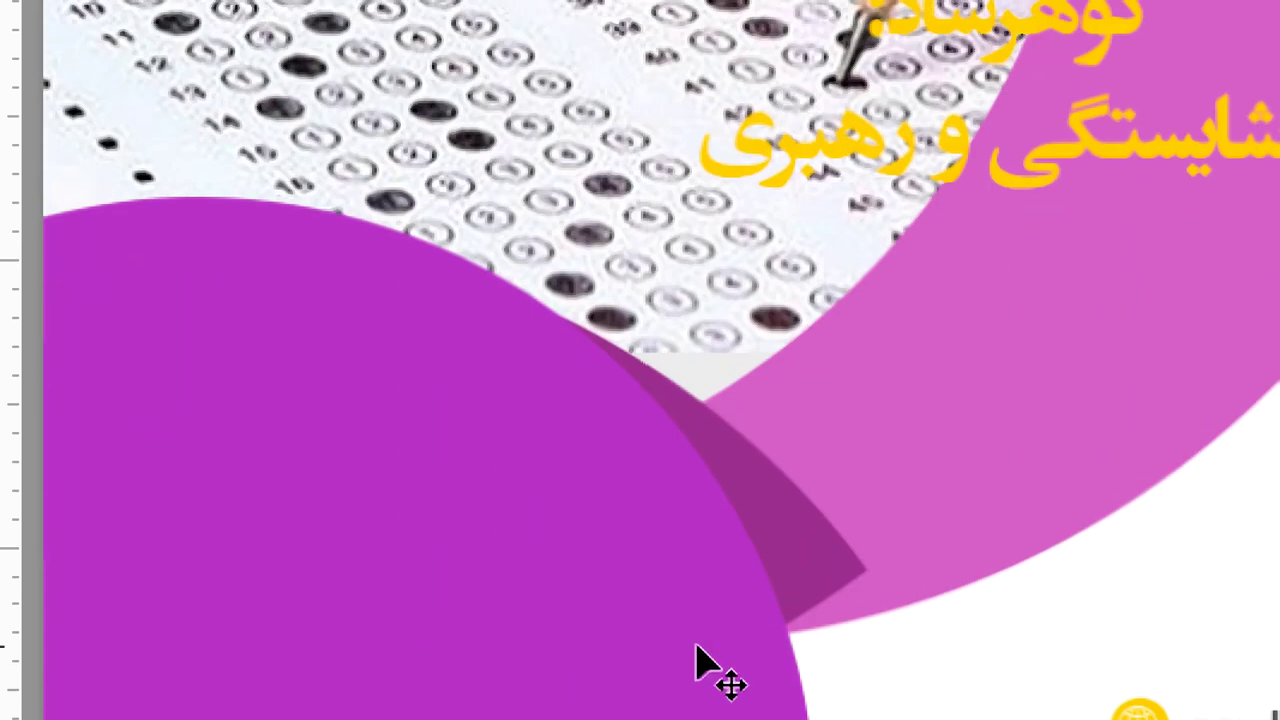
Step: Select the Ellipse 2 layer from the canvas and move the purple shape up behind the yellow slogan text
{"action": "right_click", "coordinate": [511, 534]}
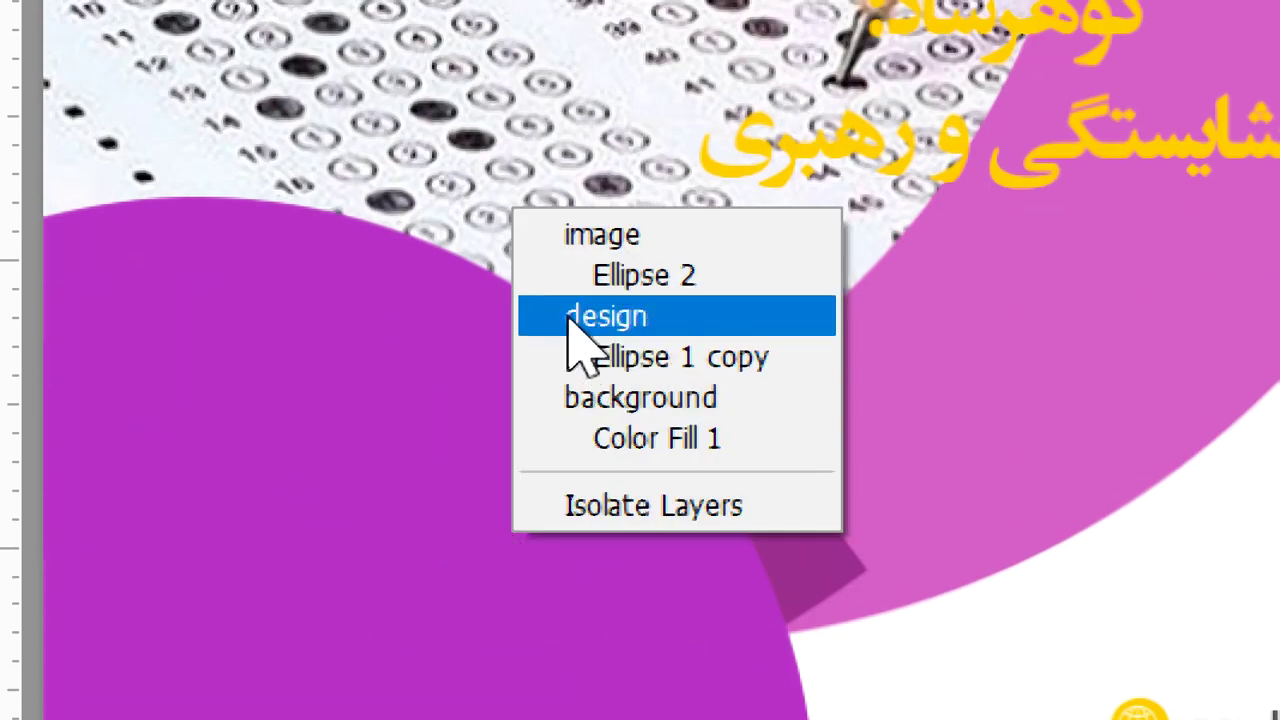
{"action": "left_click", "coordinate": [625, 284]}
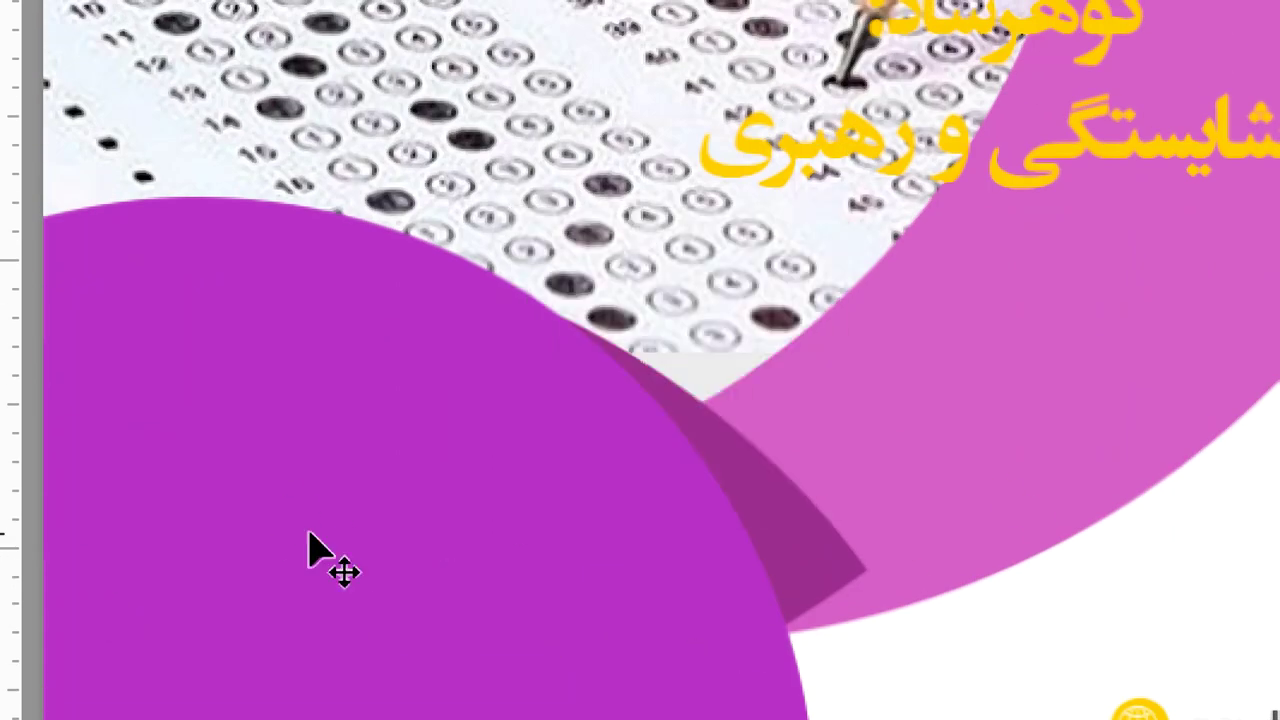
{"action": "key", "text": "ctrl"}
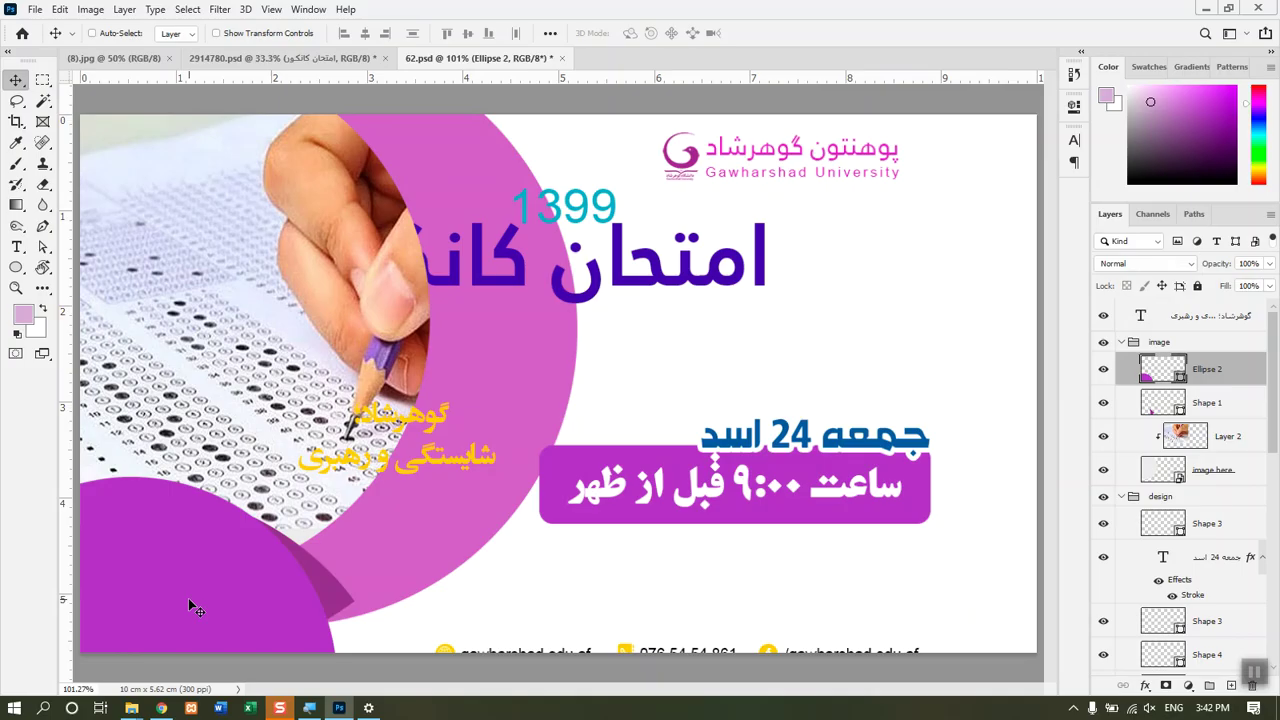
{"action": "left_click_drag", "start_coordinate": [180, 611], "coordinate": [364, 460]}
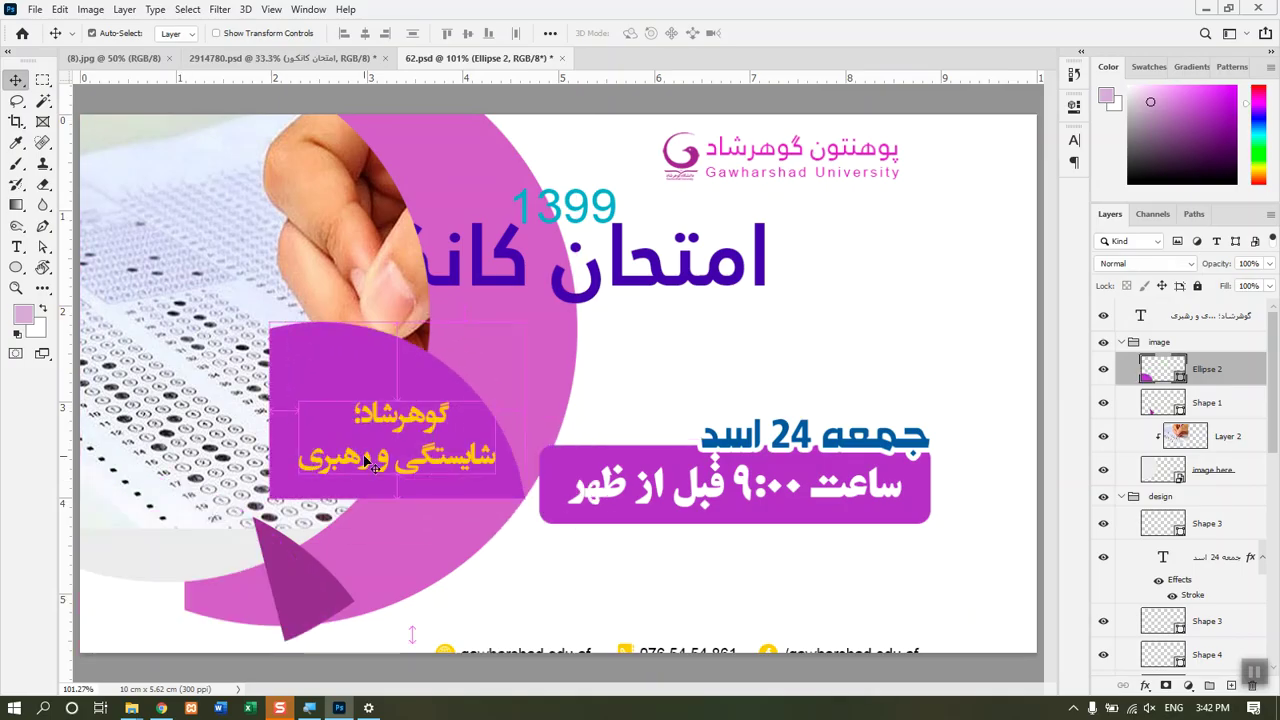
{"action": "key", "text": "ctrl+z"}
{"action": "left_click_drag", "start_coordinate": [297, 566], "coordinate": [585, 432]}
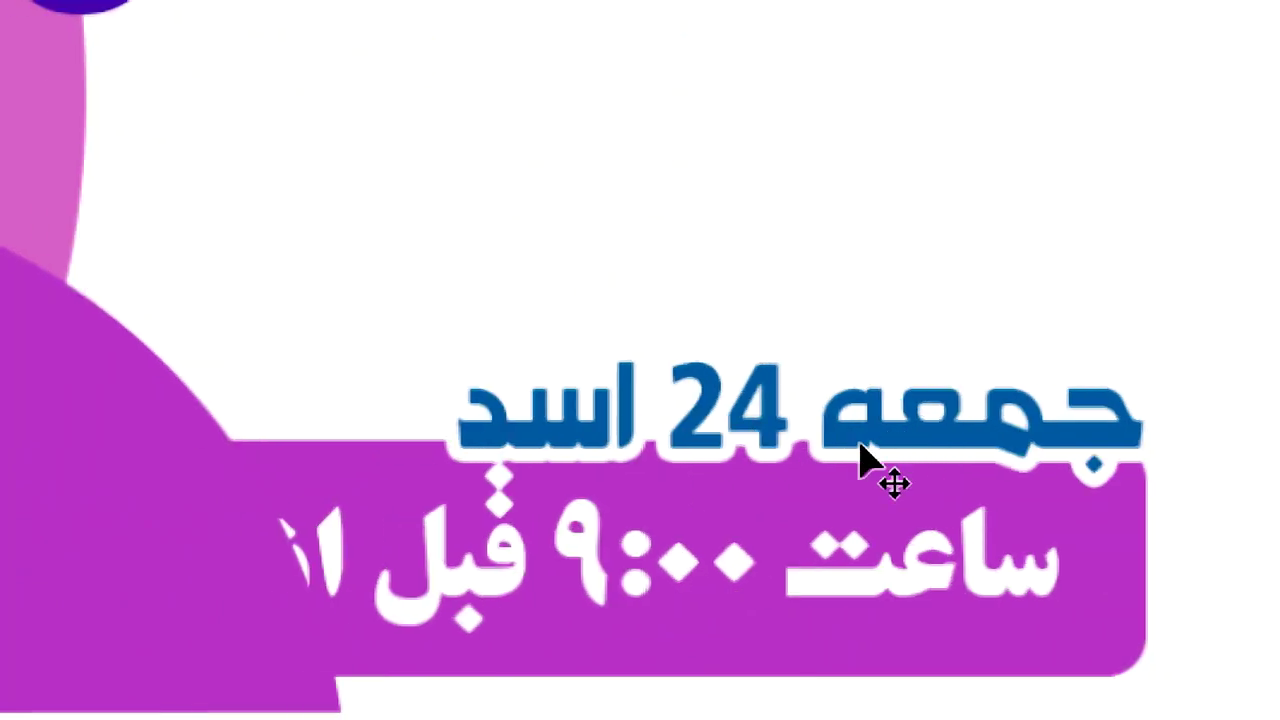
{"action": "left_click_drag", "start_coordinate": [878, 440], "coordinate": [790, 251]}
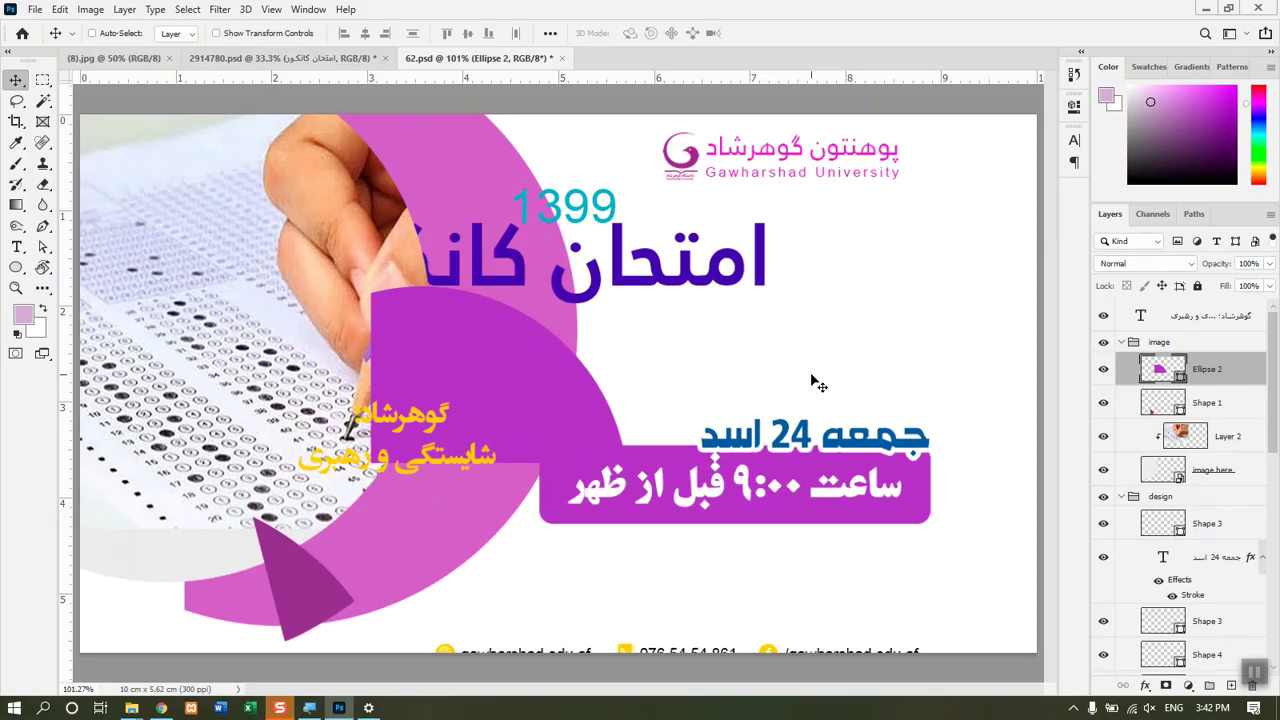
{"action": "left_click_drag", "start_coordinate": [818, 383], "coordinate": [740, 385]}
Step: Move the blue date text above the purple time banner and copy it into 2914780.psd above the ONLINE EDUCATION heading
{"action": "key", "text": "ctrl"}
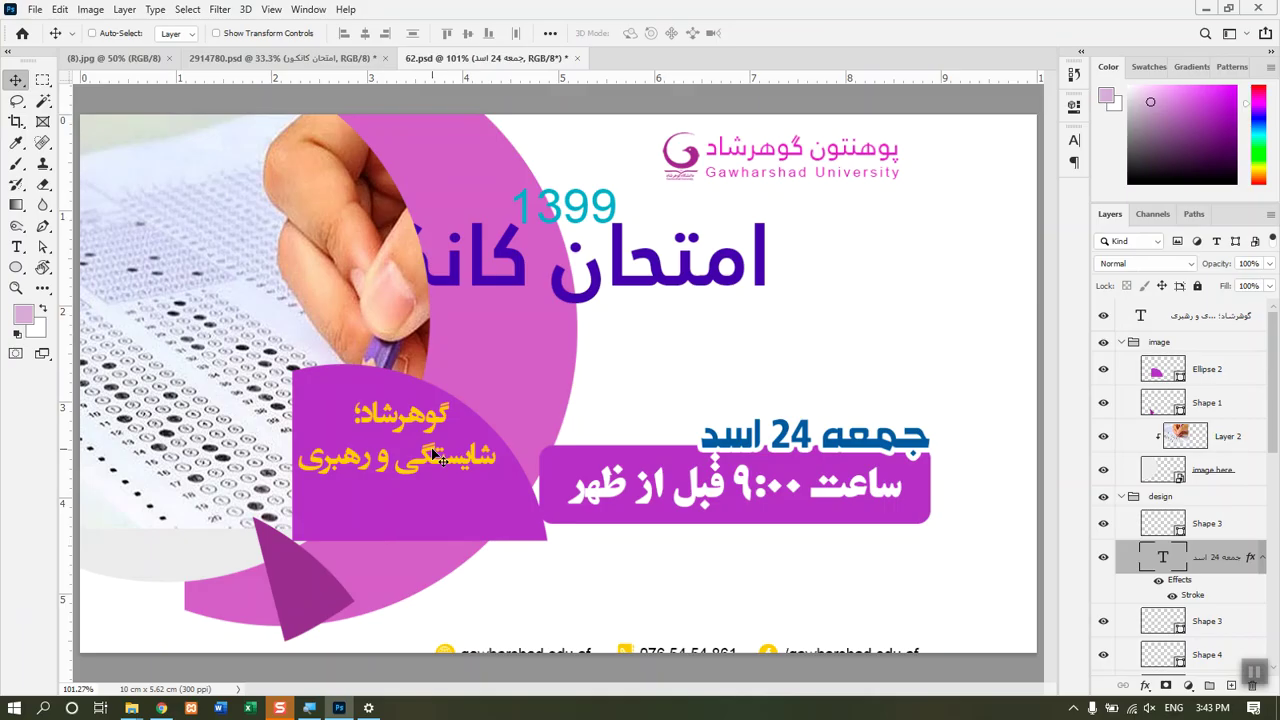
{"action": "left_click_drag", "start_coordinate": [862, 447], "coordinate": [818, 400]}
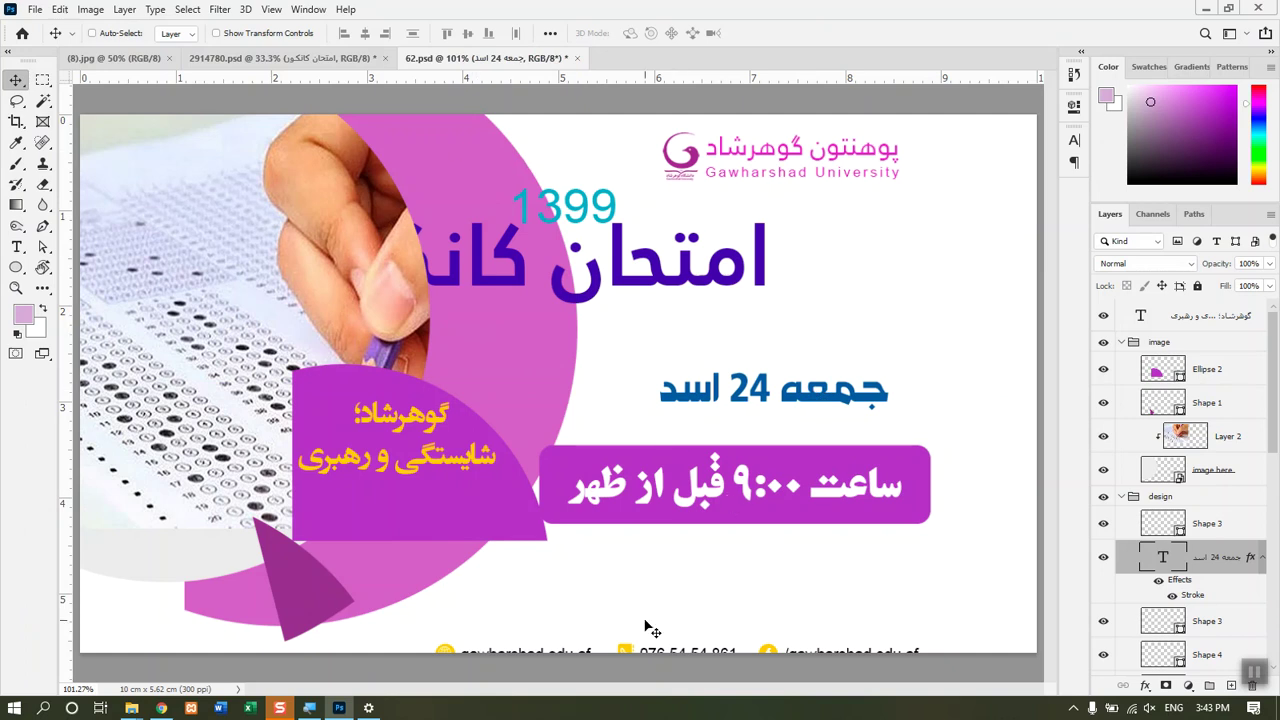
{"action": "left_click_drag", "start_coordinate": [800, 408], "coordinate": [271, 106]}
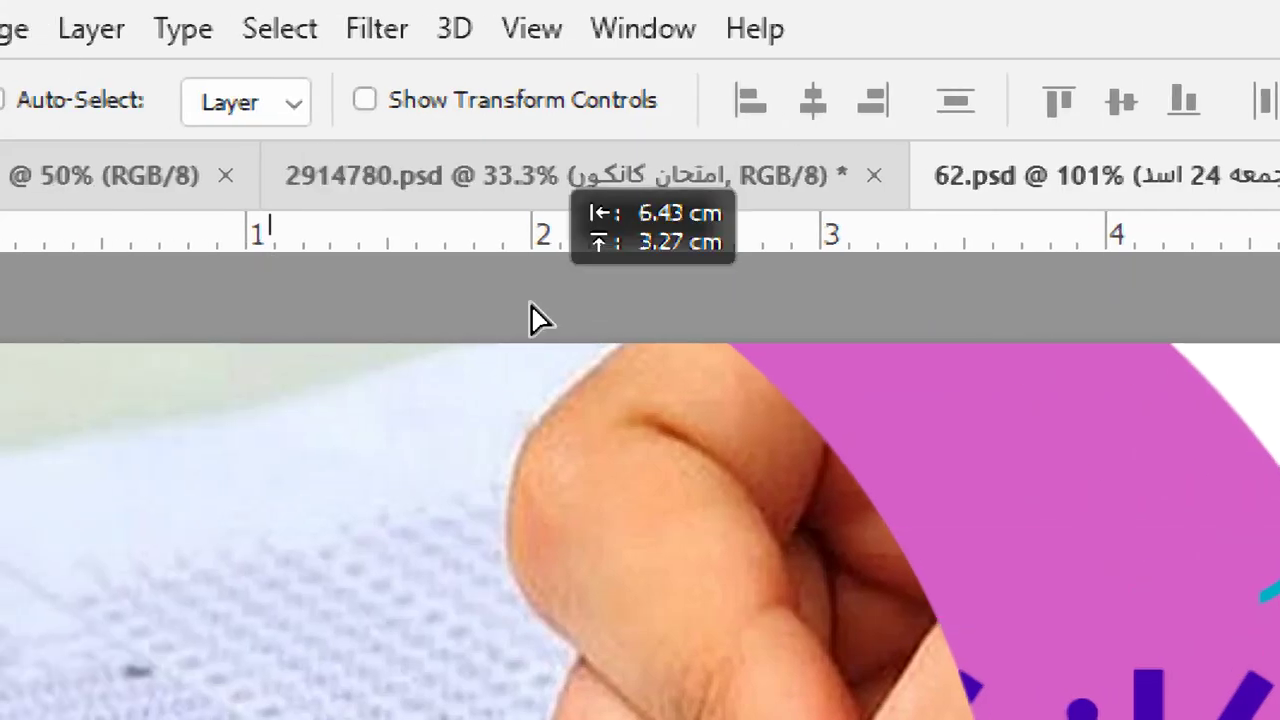
{"action": "left_click_drag", "start_coordinate": [533, 318], "coordinate": [509, 171]}
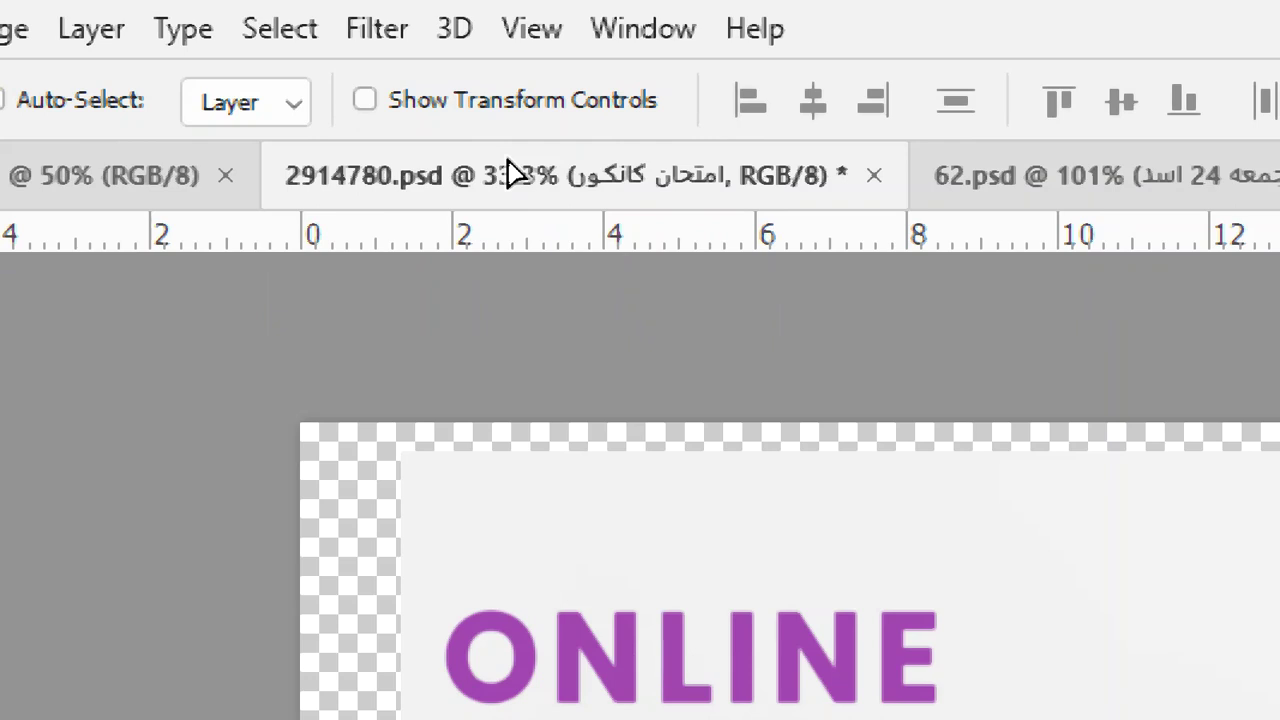
{"action": "left_click_drag", "start_coordinate": [509, 171], "coordinate": [786, 523]}
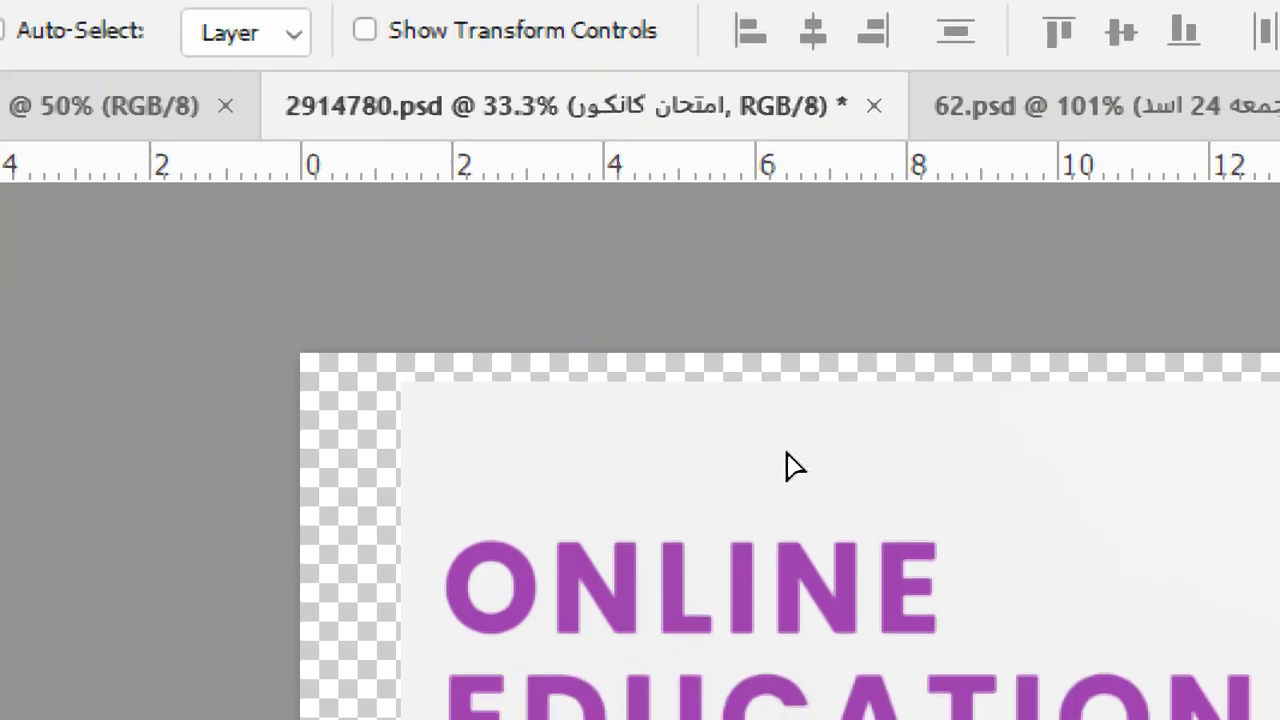
{"action": "left_click_drag", "start_coordinate": [786, 467], "coordinate": [787, 463]}
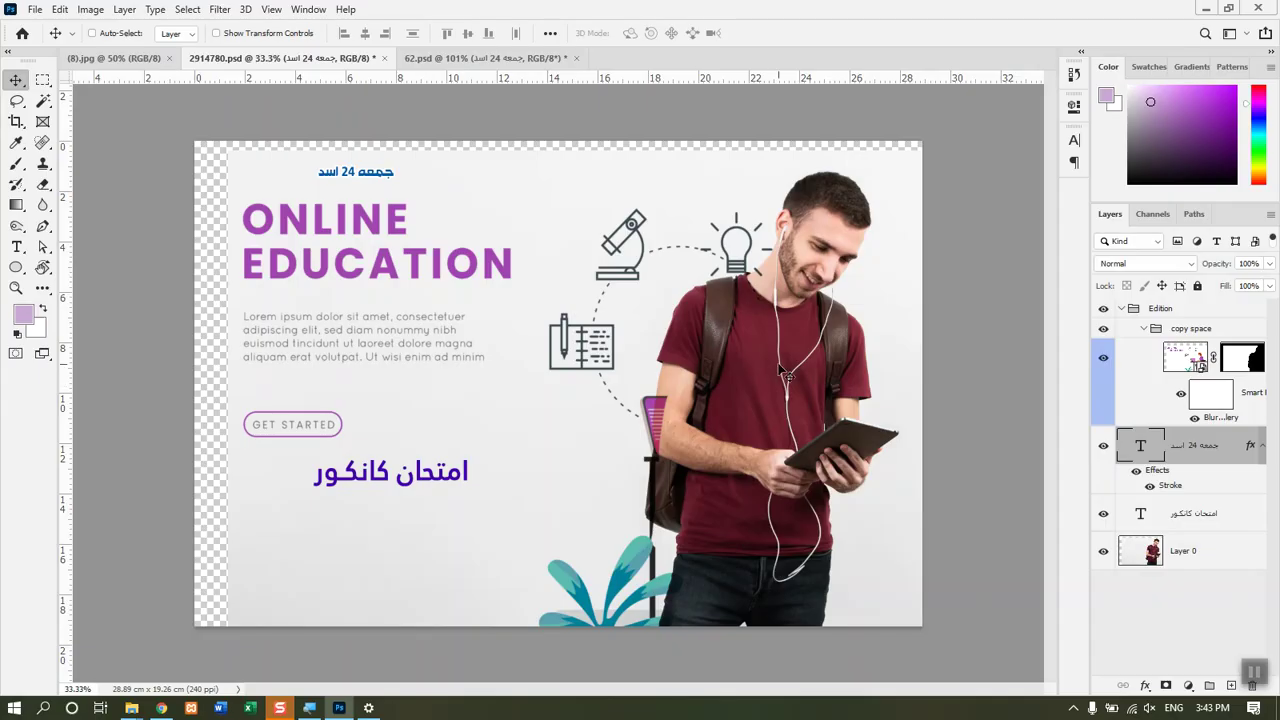
Step: Copy Layer 0 with the man from 2914780.psd into (8).jpg and align its lower edge with the canvas bottom
{"action": "right_click", "coordinate": [758, 395]}
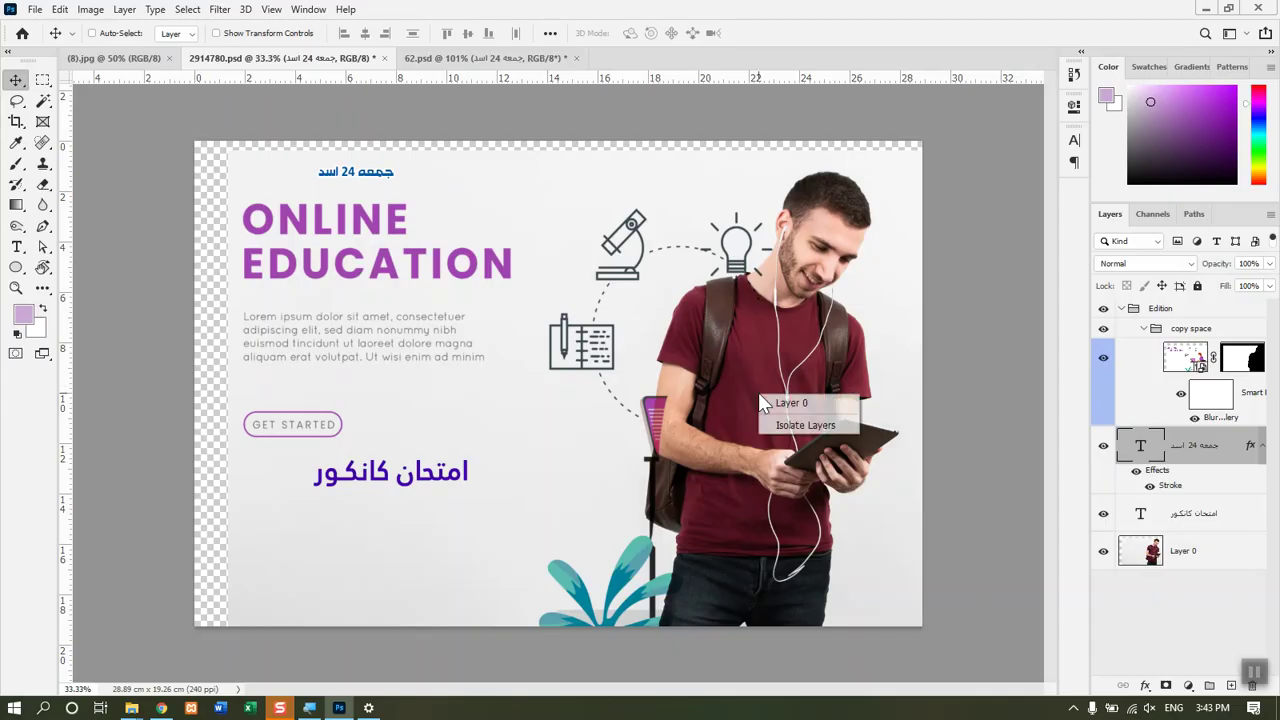
{"action": "left_click", "coordinate": [775, 401]}
{"action": "left_click_drag", "start_coordinate": [762, 423], "coordinate": [138, 66]}
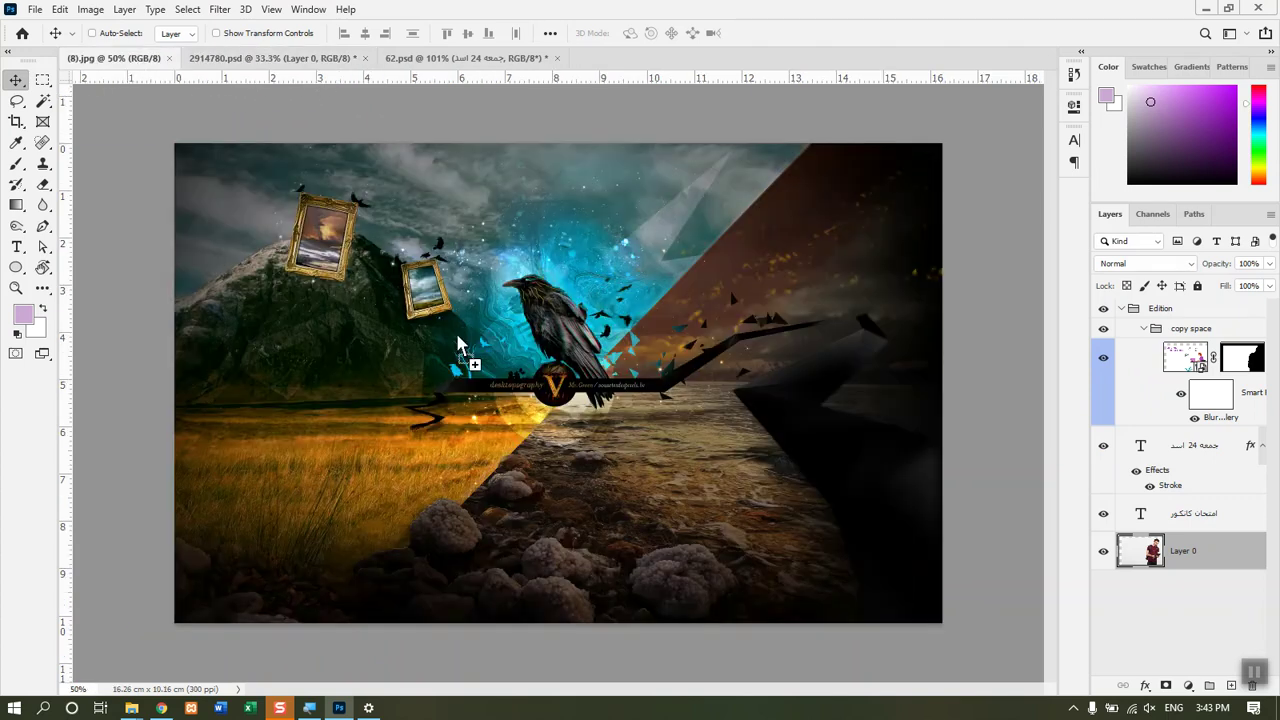
{"action": "left_click_drag", "start_coordinate": [563, 390], "coordinate": [486, 409]}
{"action": "left_click_drag", "start_coordinate": [610, 415], "coordinate": [595, 277]}
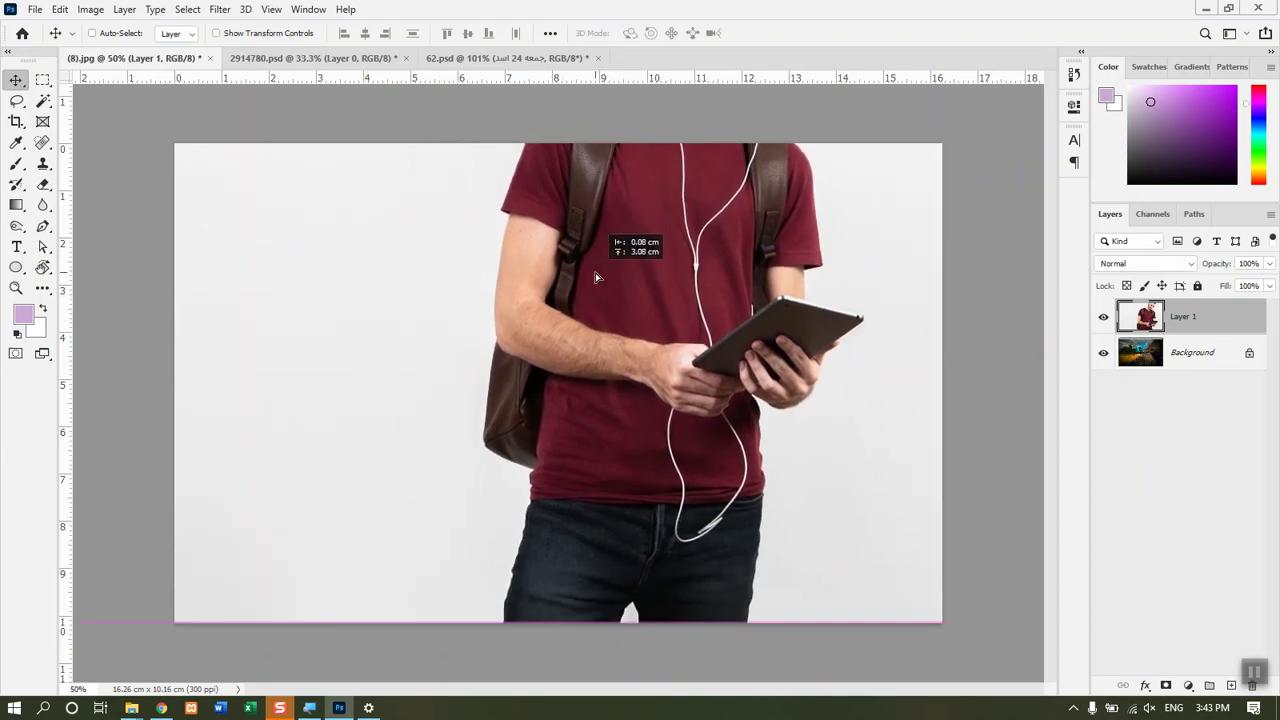
Step: Scale the copied photo layer of the man down proportionally to 63.82%
{"action": "key", "text": "ctrl+minus"}
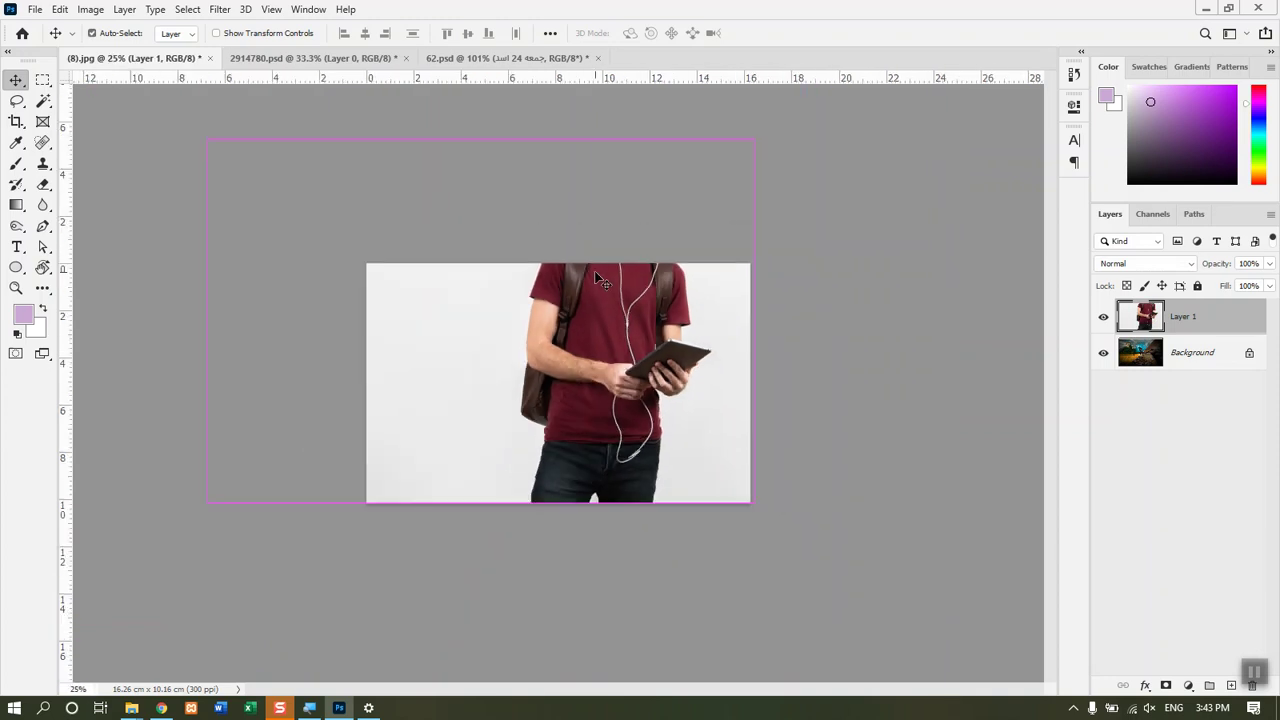
{"action": "key", "text": "ctrl+t"}
{"action": "left_click_drag", "start_coordinate": [204, 137], "coordinate": [376, 310]}
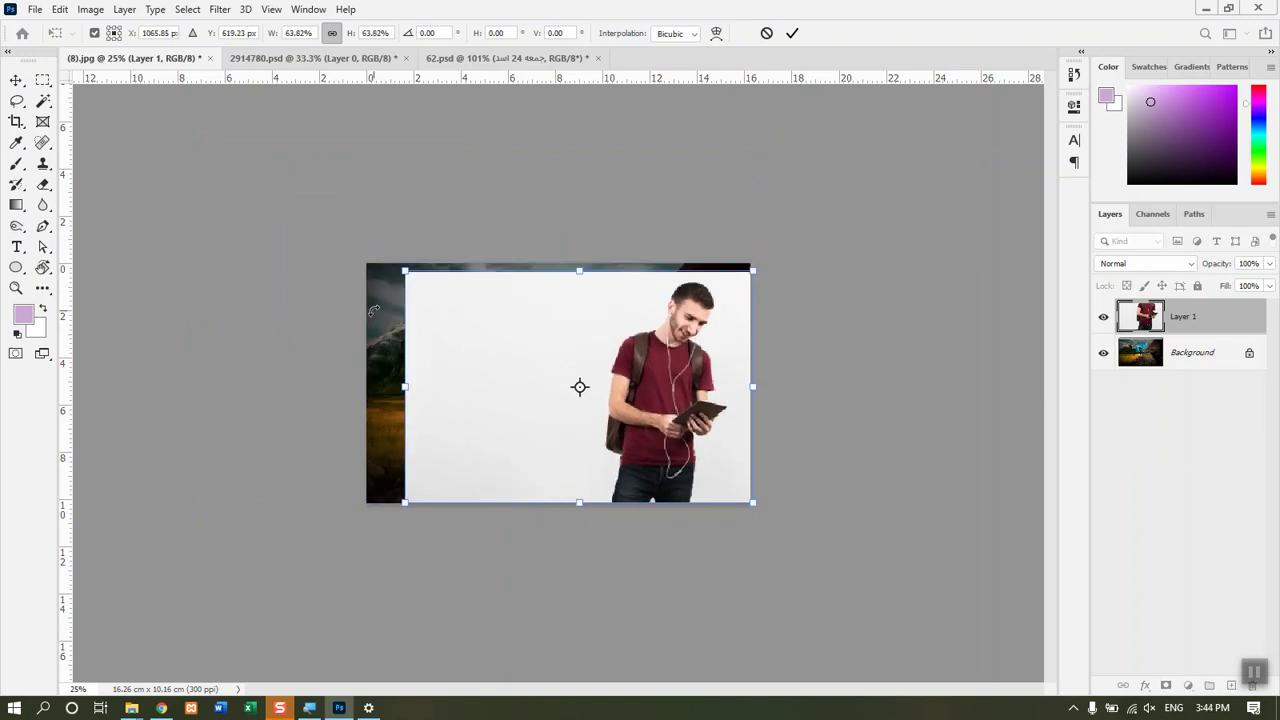
{"action": "key", "text": "Return"}
Step: Delete the white background around the man using the Magic Wand, deselect, and move him to the left half of the picture
{"action": "key", "text": "w"}
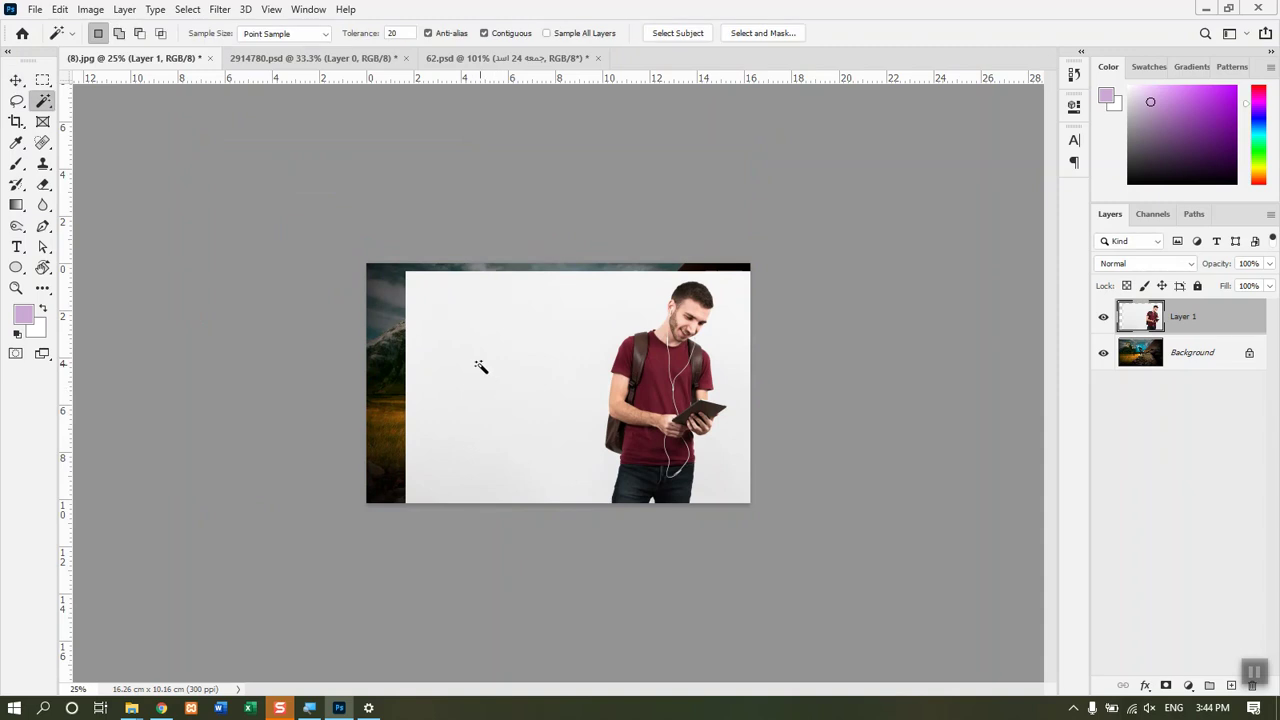
{"action": "key", "text": "Delete"}
{"action": "key", "text": "ctrl+d"}
{"action": "key", "text": "ctrl+0"}
{"action": "key", "text": "v"}
{"action": "left_click_drag", "start_coordinate": [870, 452], "coordinate": [407, 455]}
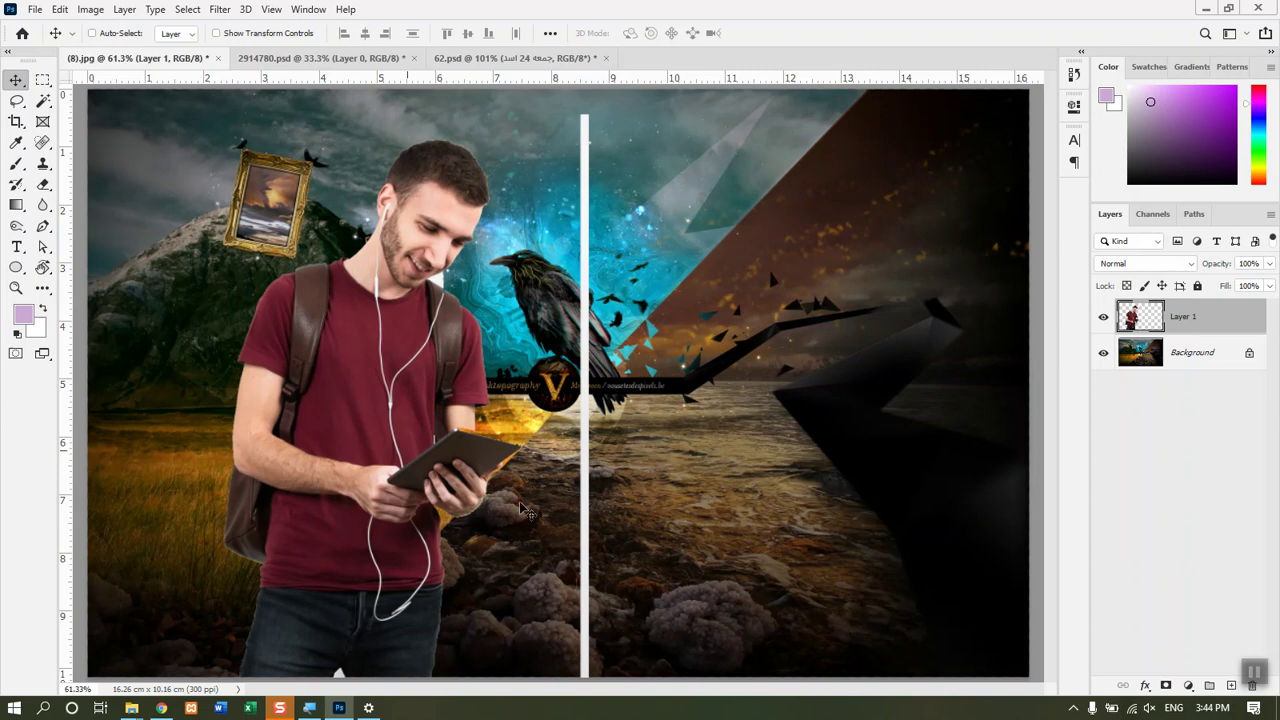
Step: Select the leftover white strip beside the man and the white patch between his legs, delete them and deselect
{"action": "key", "text": "w"}
{"action": "left_click", "coordinate": [585, 584]}
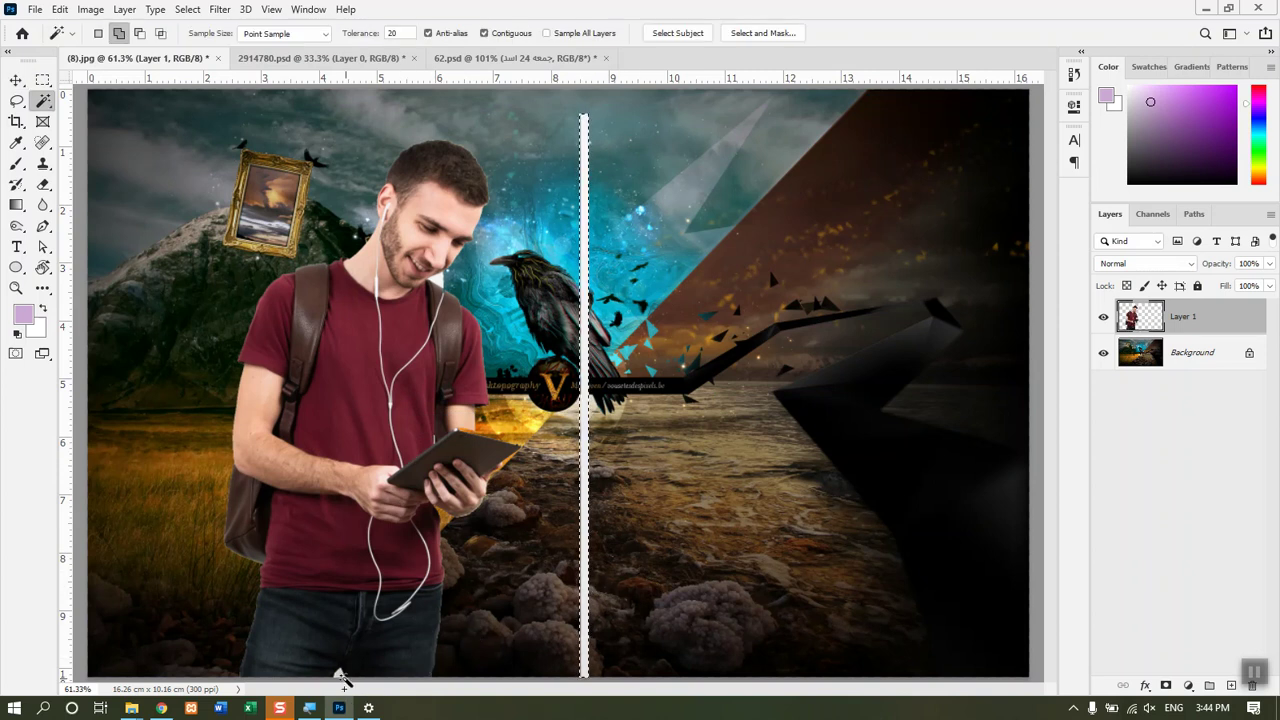
{"action": "key", "text": "Delete"}
{"action": "key", "text": "ctrl+d"}
{"action": "left_click", "coordinate": [790, 510]}
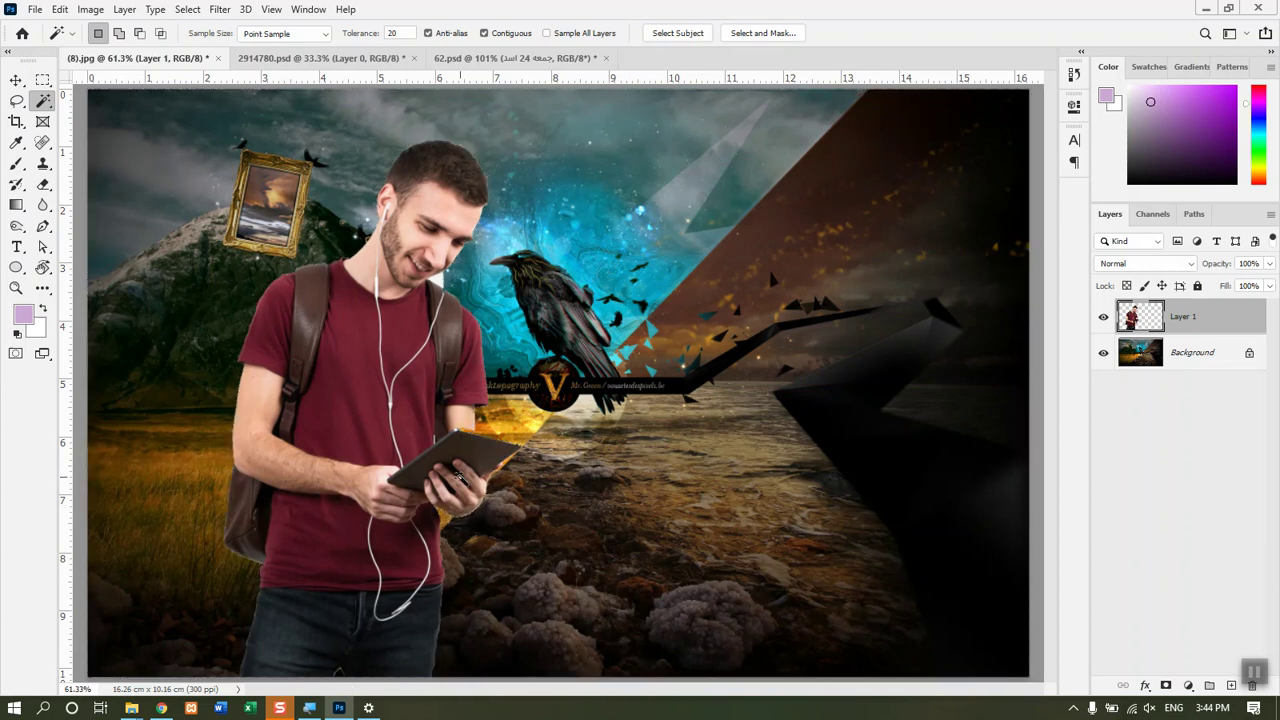
Step: Pick Layer 1 from the layers under the man and move him up and right over the crow
{"action": "key", "text": "v"}
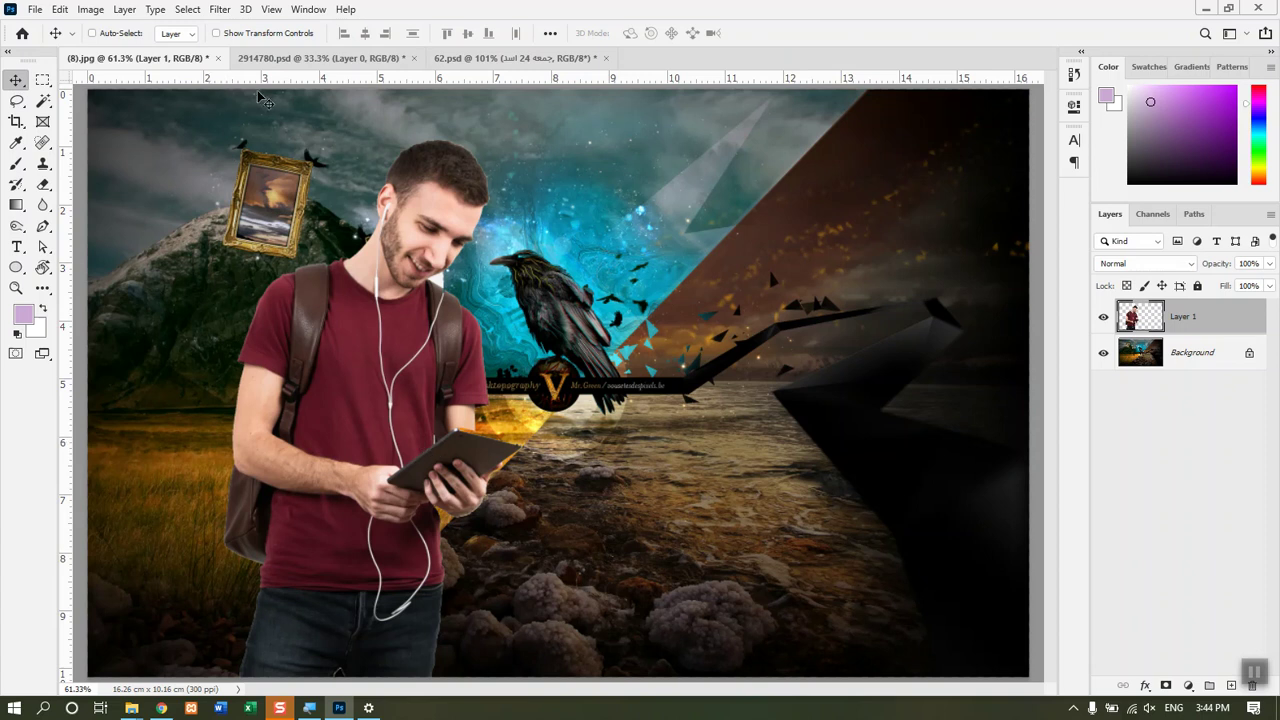
{"action": "right_click", "coordinate": [366, 355]}
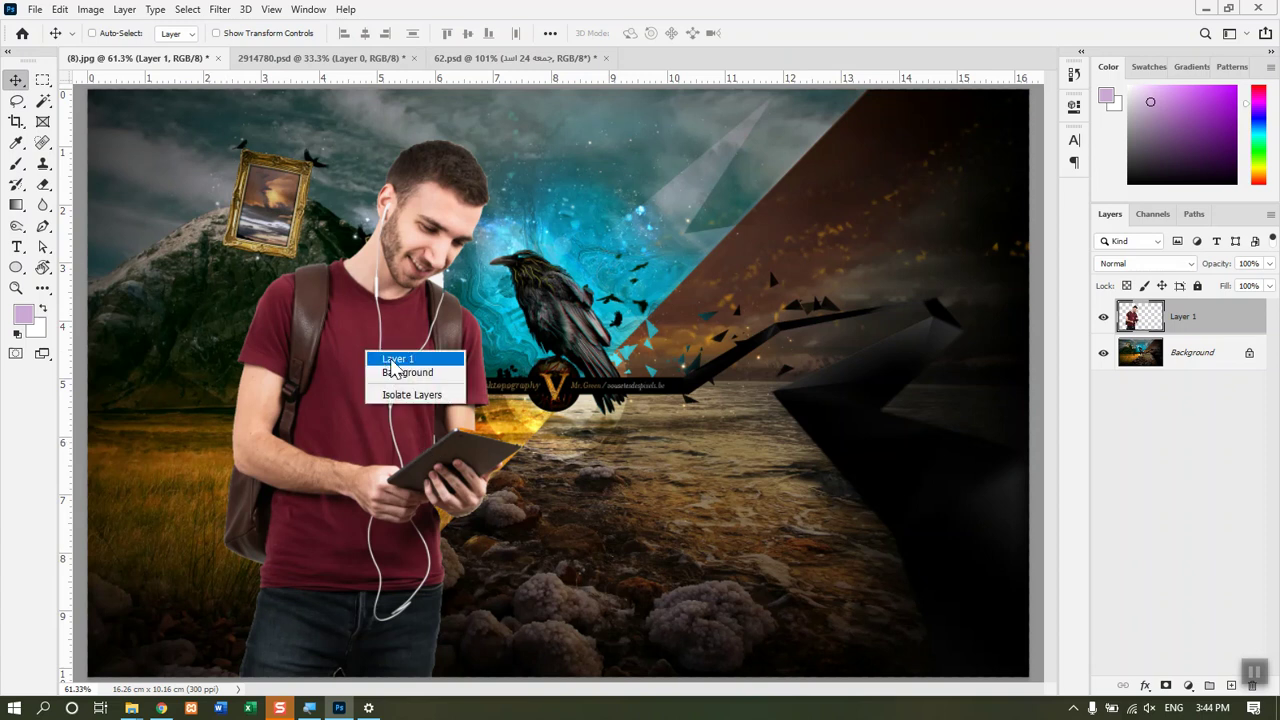
{"action": "right_click", "coordinate": [390, 362]}
{"action": "right_click", "coordinate": [396, 364]}
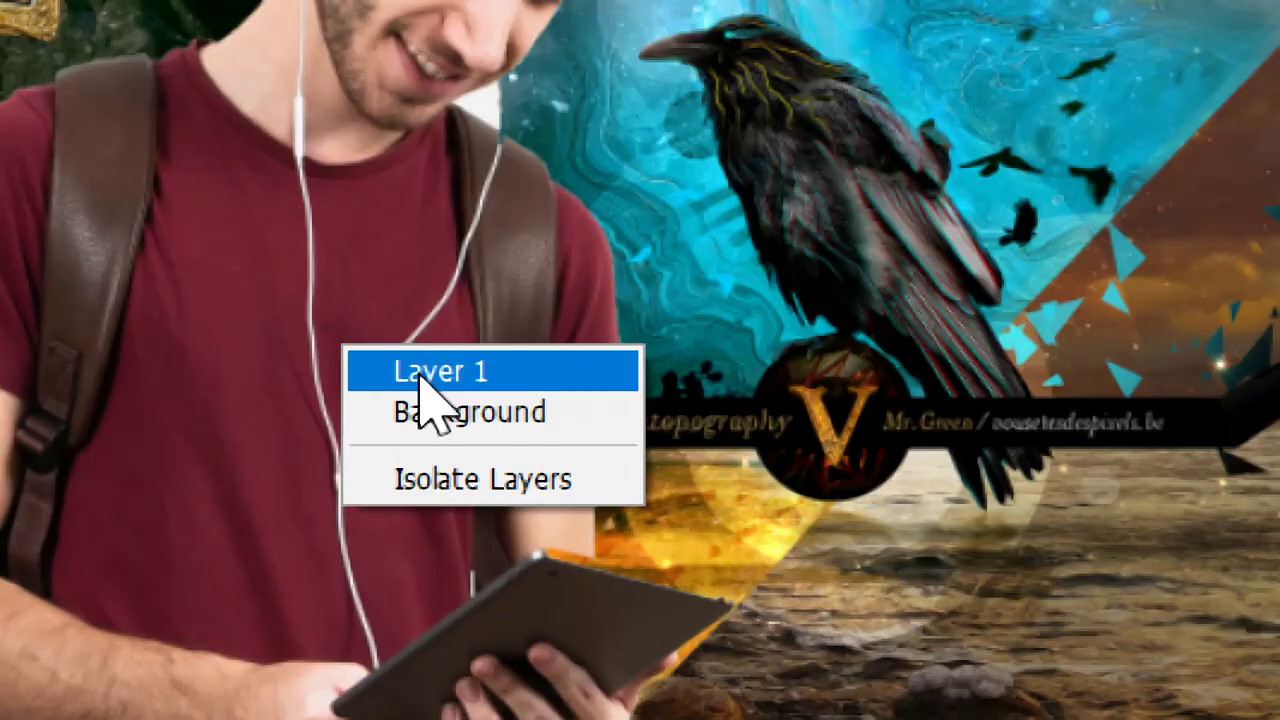
{"action": "left_click", "coordinate": [424, 389]}
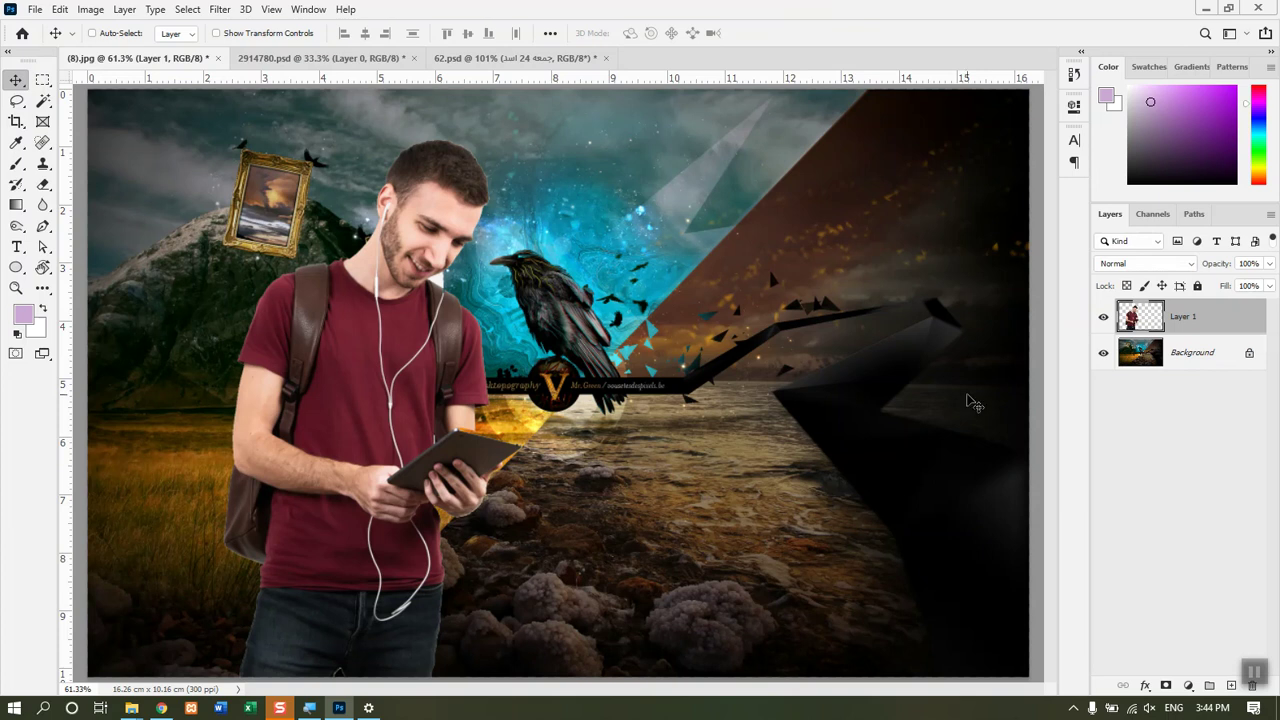
{"action": "left_click_drag", "start_coordinate": [410, 466], "coordinate": [490, 366]}
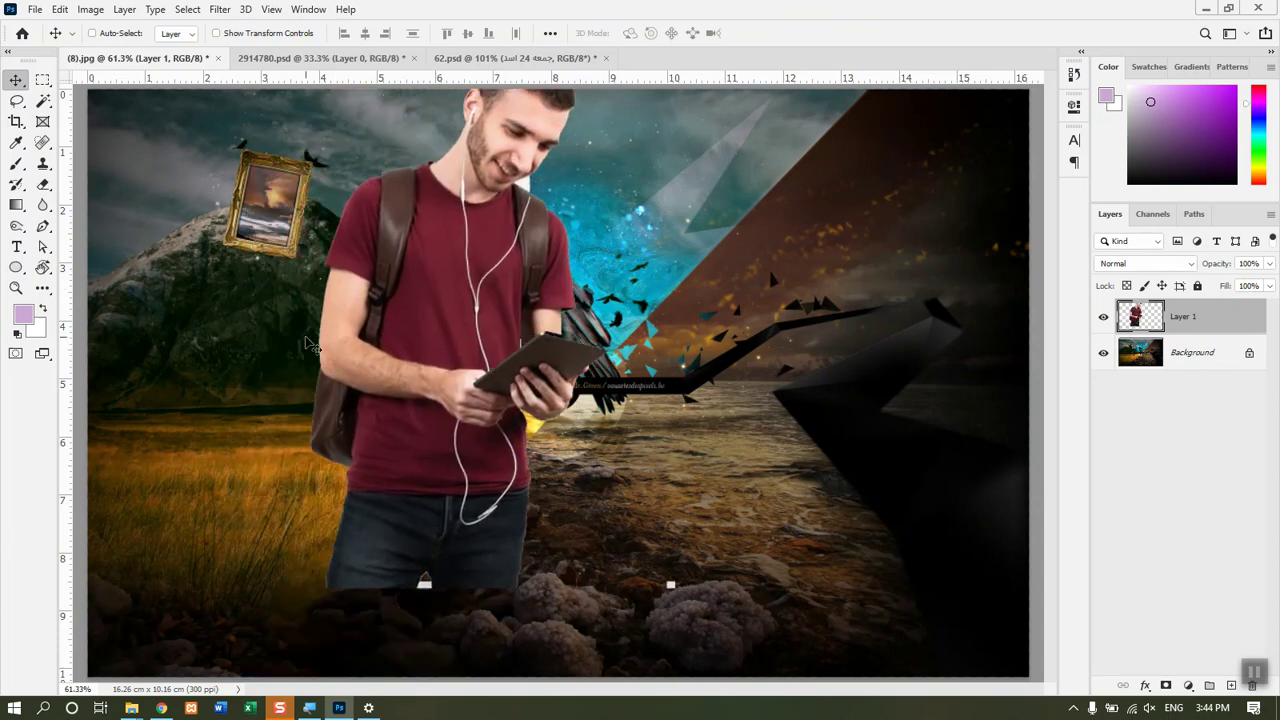
Step: Copy the cut-out man from (8).jpg into 62.psd, accepting the color profile conversion
{"action": "left_click_drag", "start_coordinate": [505, 446], "coordinate": [615, 46]}
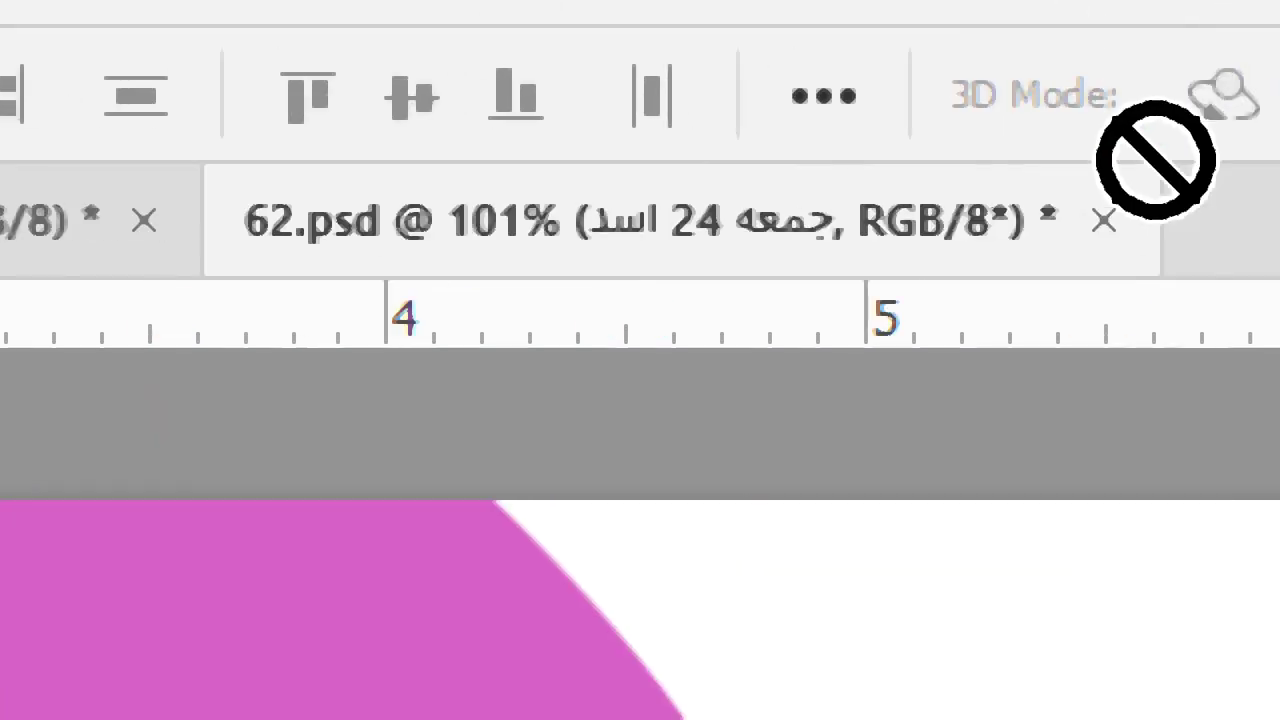
{"action": "left_click_drag", "start_coordinate": [1155, 160], "coordinate": [840, 640]}
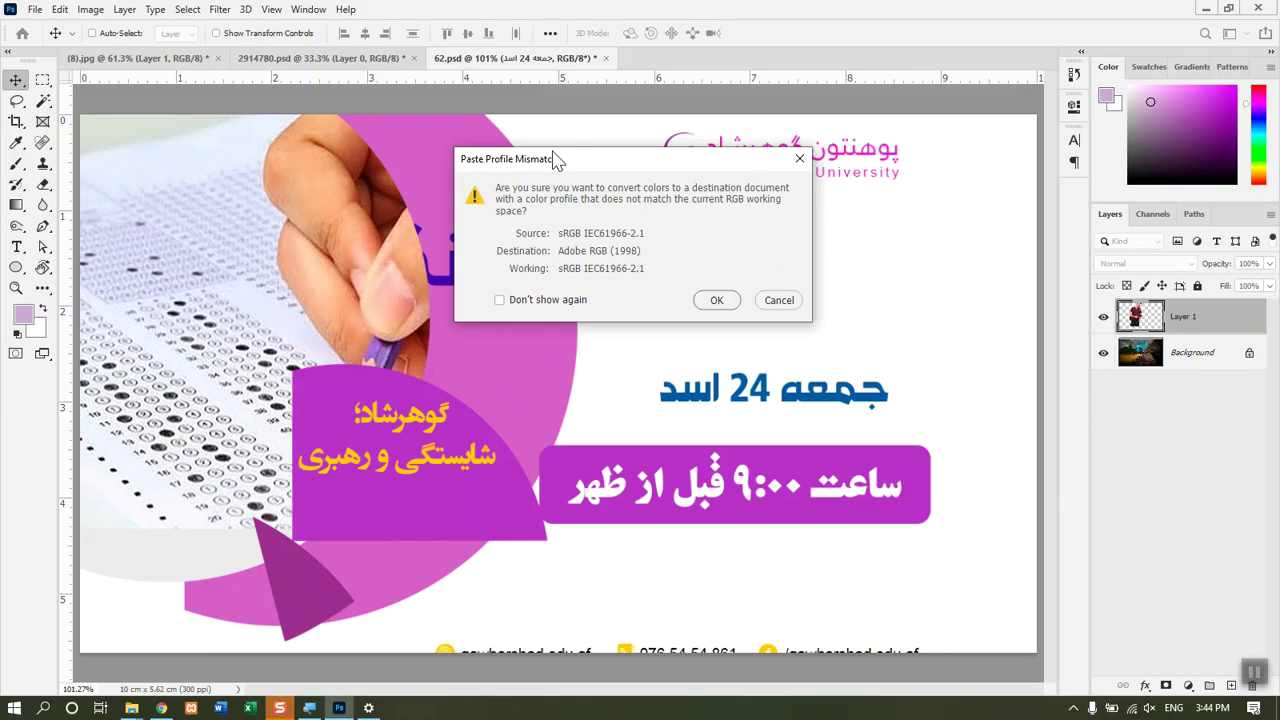
{"action": "left_click", "coordinate": [728, 300]}
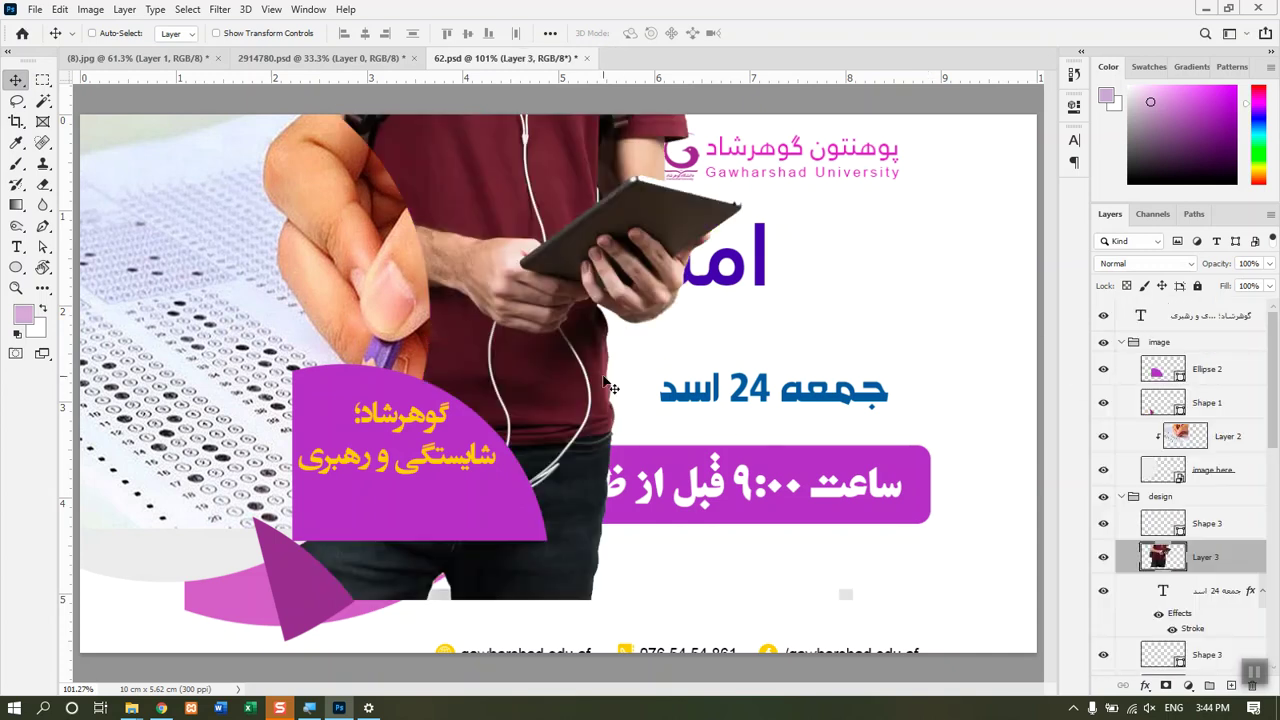
Step: Reposition the copied man down and right on the poster, then delete his layer
{"action": "left_click_drag", "start_coordinate": [605, 382], "coordinate": [650, 715]}
{"action": "left_click_drag", "start_coordinate": [592, 545], "coordinate": [716, 449]}
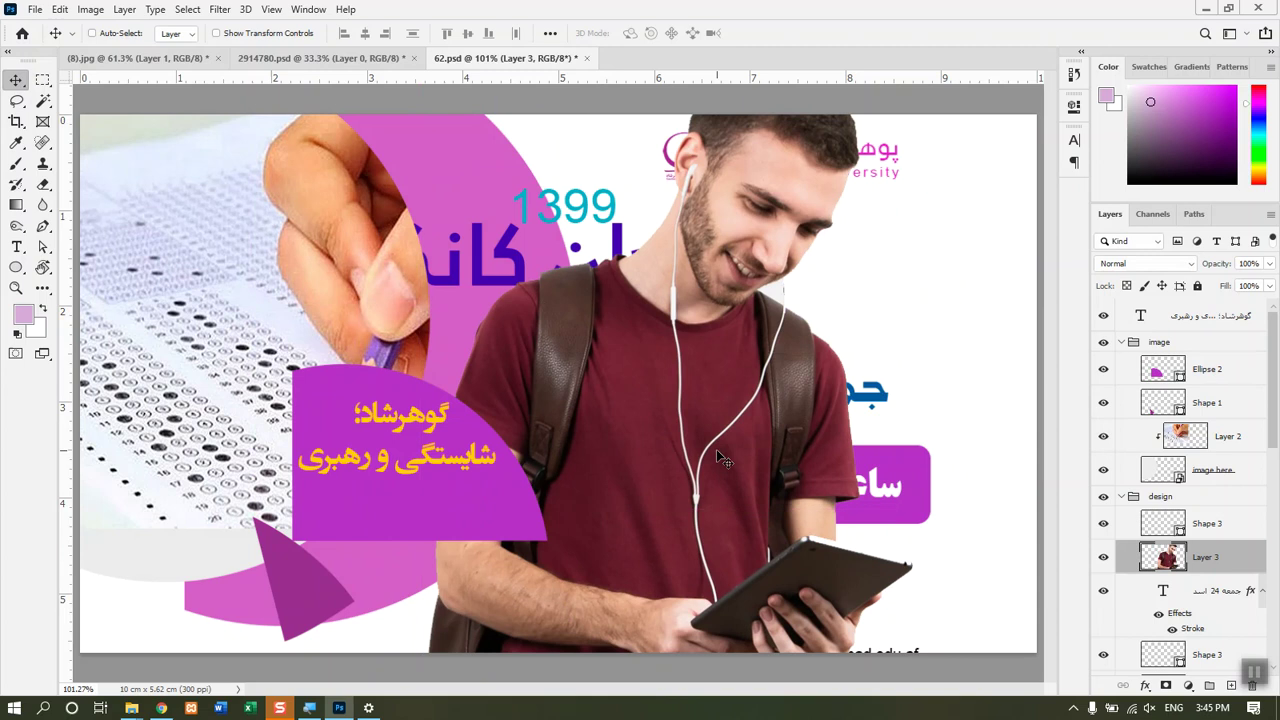
{"action": "key", "text": "Delete"}
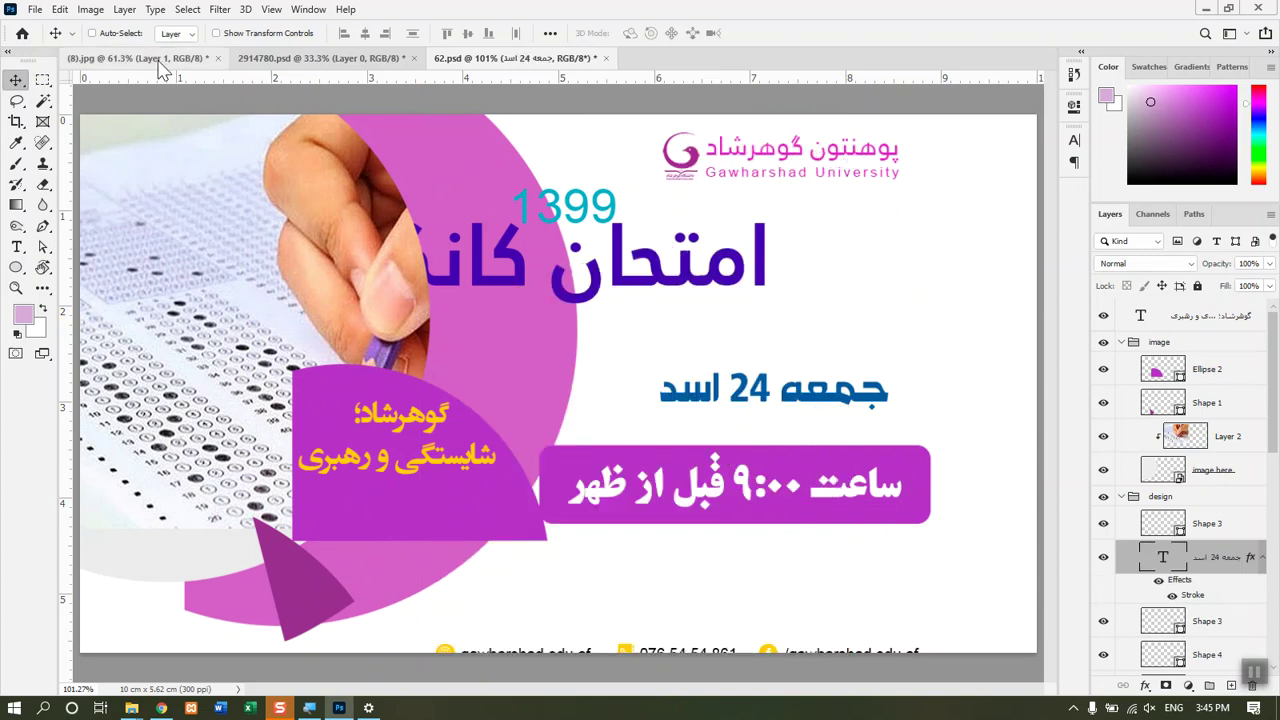
{"action": "left_click", "coordinate": [42, 80]}
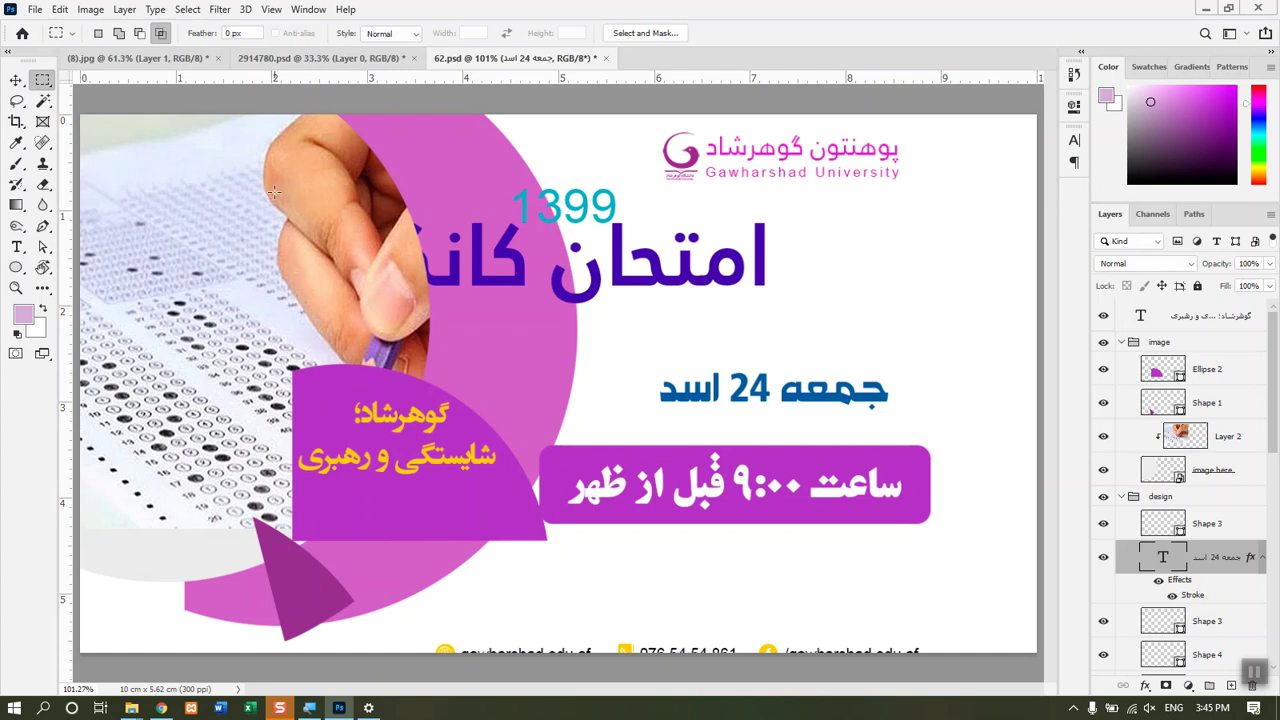
{"action": "left_click", "coordinate": [16, 80]}
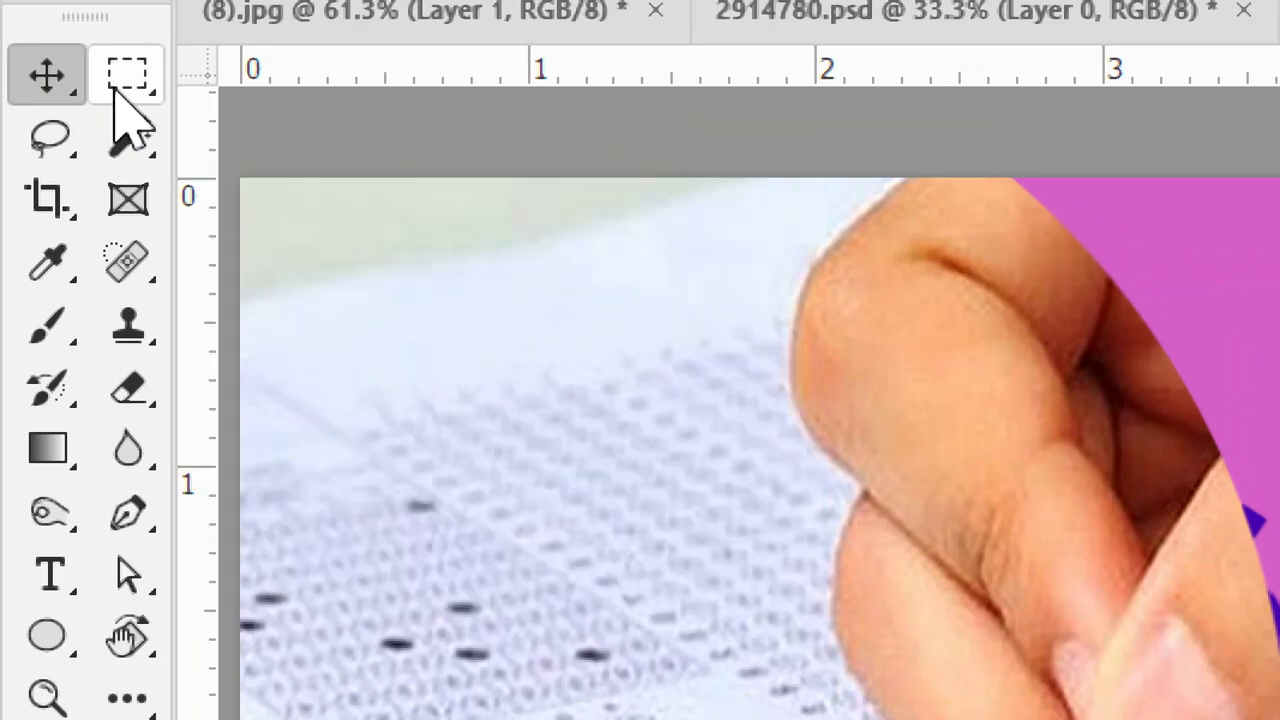
{"action": "left_click", "coordinate": [116, 92]}
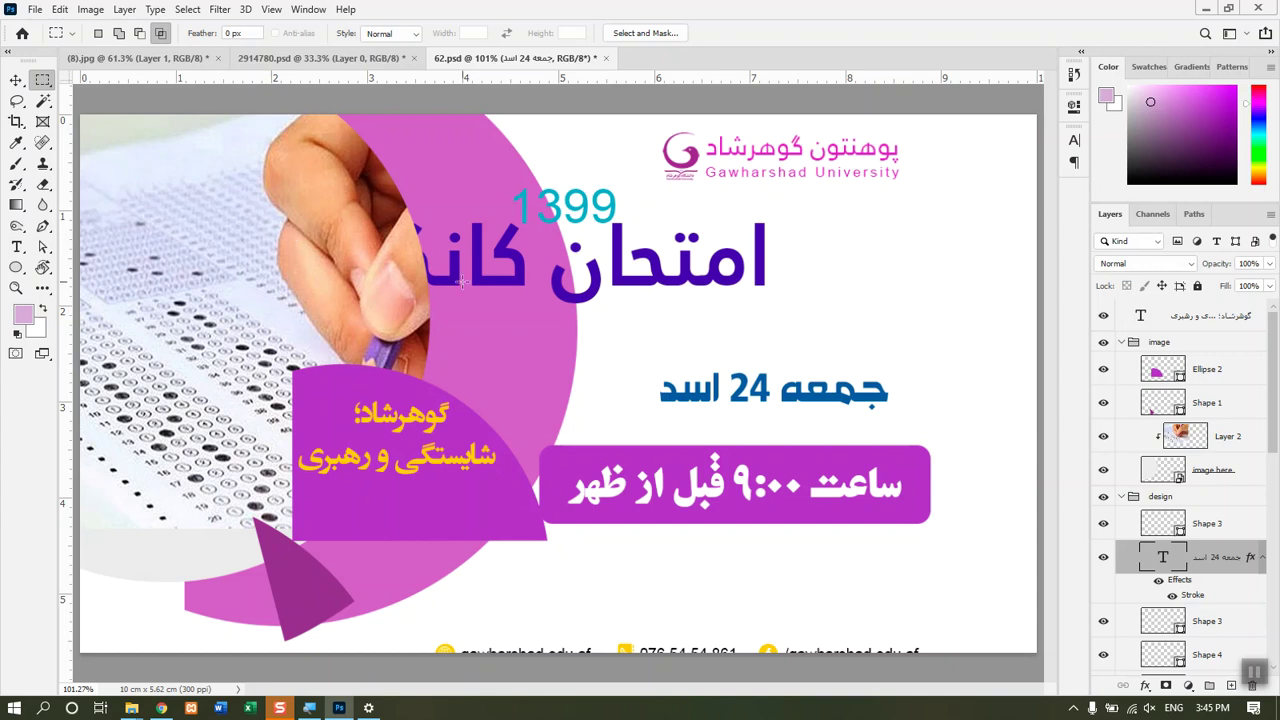
{"action": "key", "text": "v"}
{"action": "right_click", "coordinate": [498, 412]}
{"action": "key", "text": "Escape"}
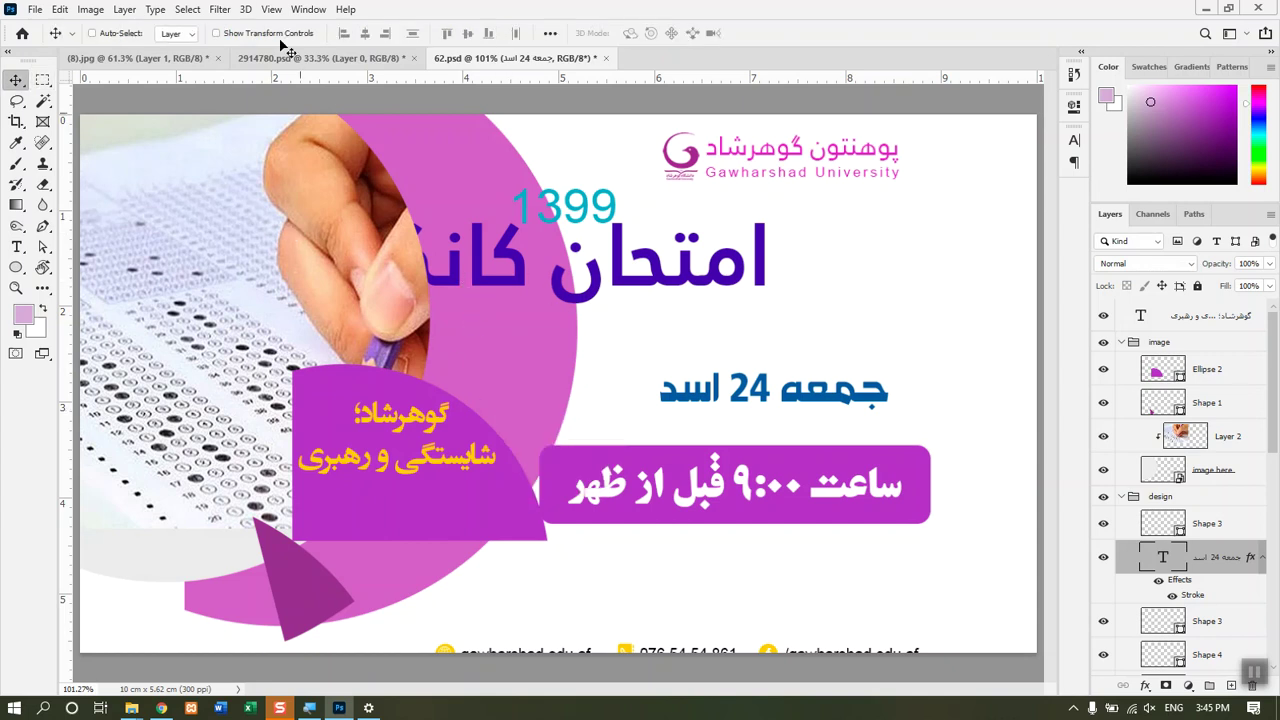
Step: Switch to (8).jpg, undo the edits on Layer 1 back to the man's full white backdrop, and deselect
{"action": "left_click", "coordinate": [160, 58]}
{"action": "left_click_drag", "start_coordinate": [503, 467], "coordinate": [362, 437]}
{"action": "key", "text": "ctrl+z"}
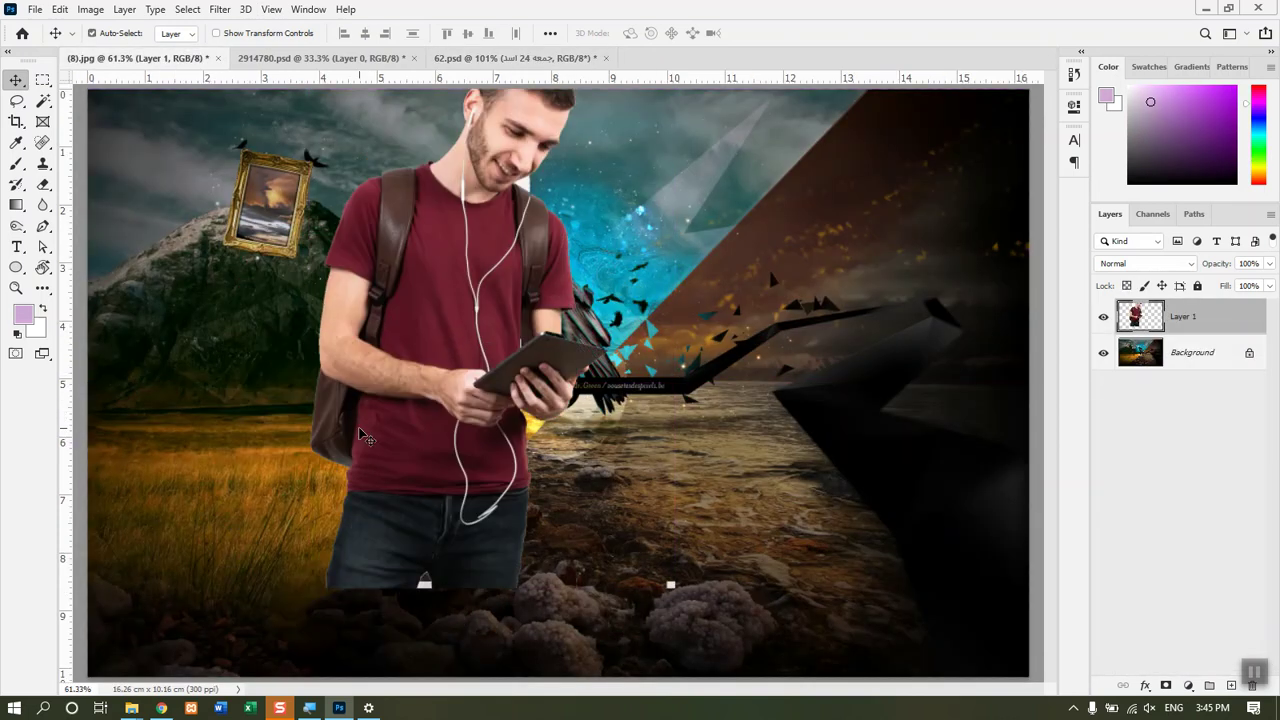
{"action": "key", "text": "ctrl+z"}
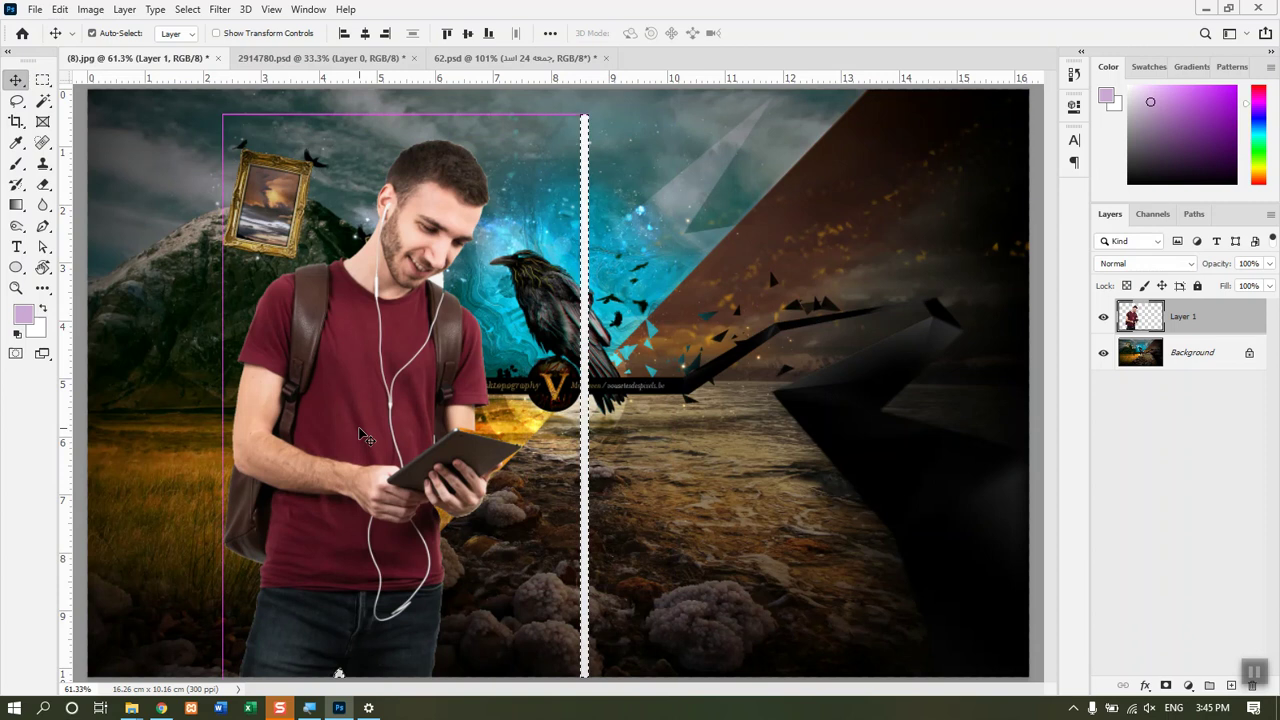
{"action": "key", "text": "ctrl+z"}
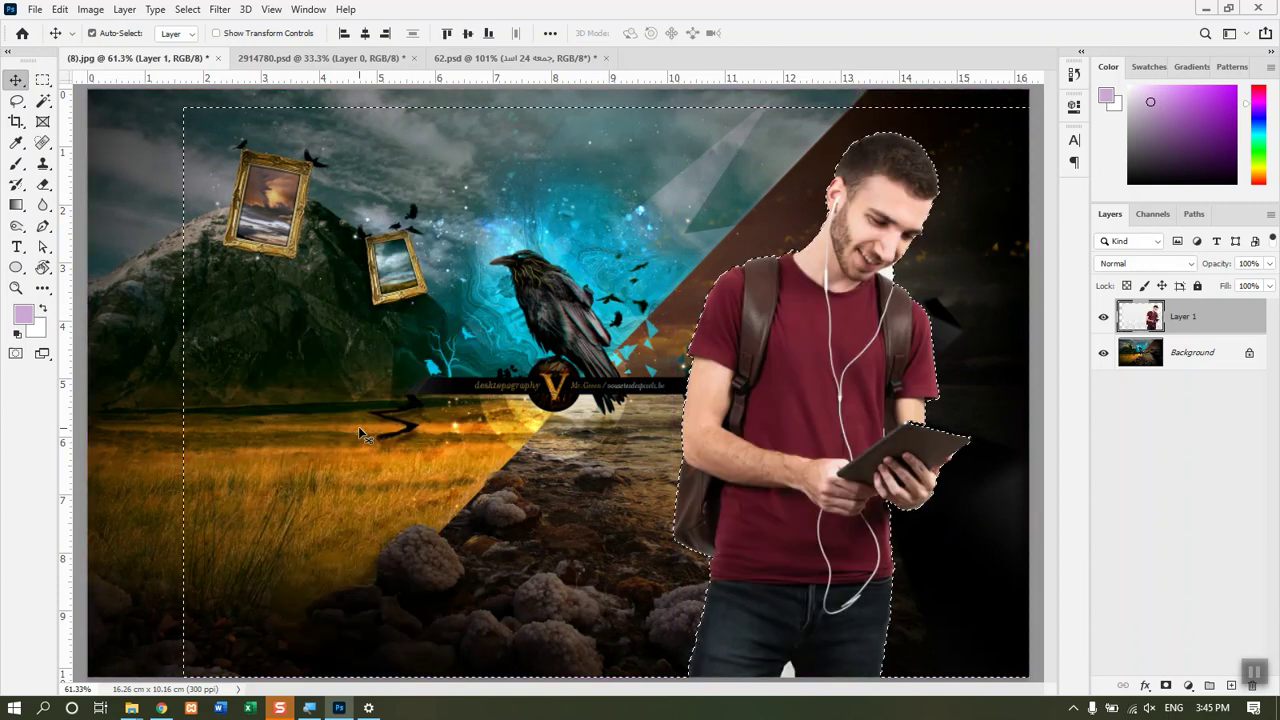
{"action": "key", "text": "ctrl+z"}
{"action": "key", "text": "ctrl+z"}
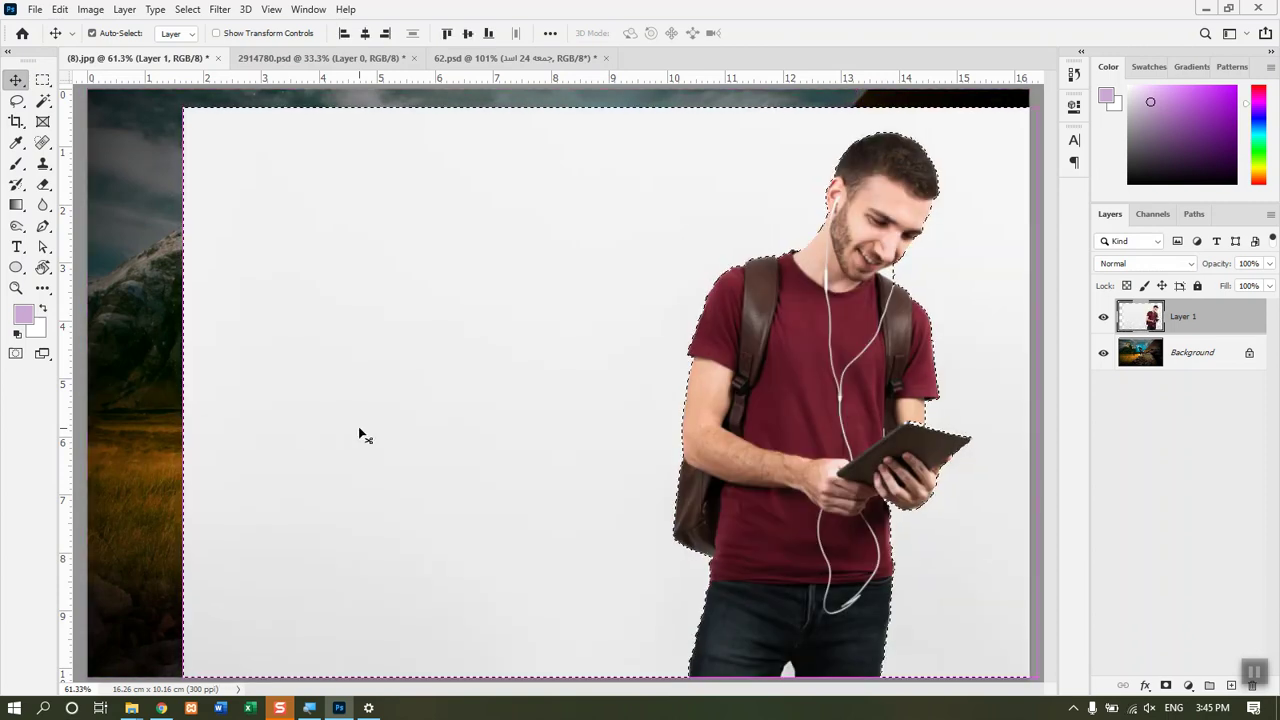
{"action": "key", "text": "ctrl+shift+z"}
{"action": "key", "text": "ctrl+d"}
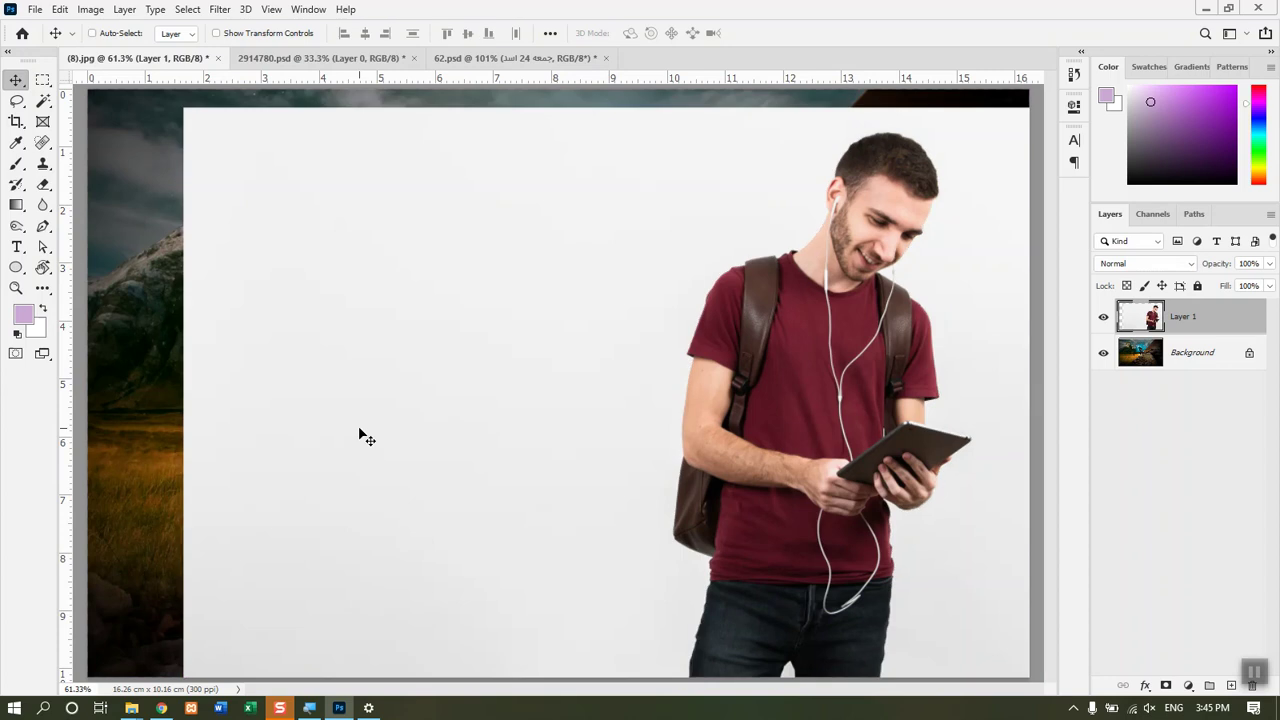
{"action": "key", "text": "ctrl+minus"}
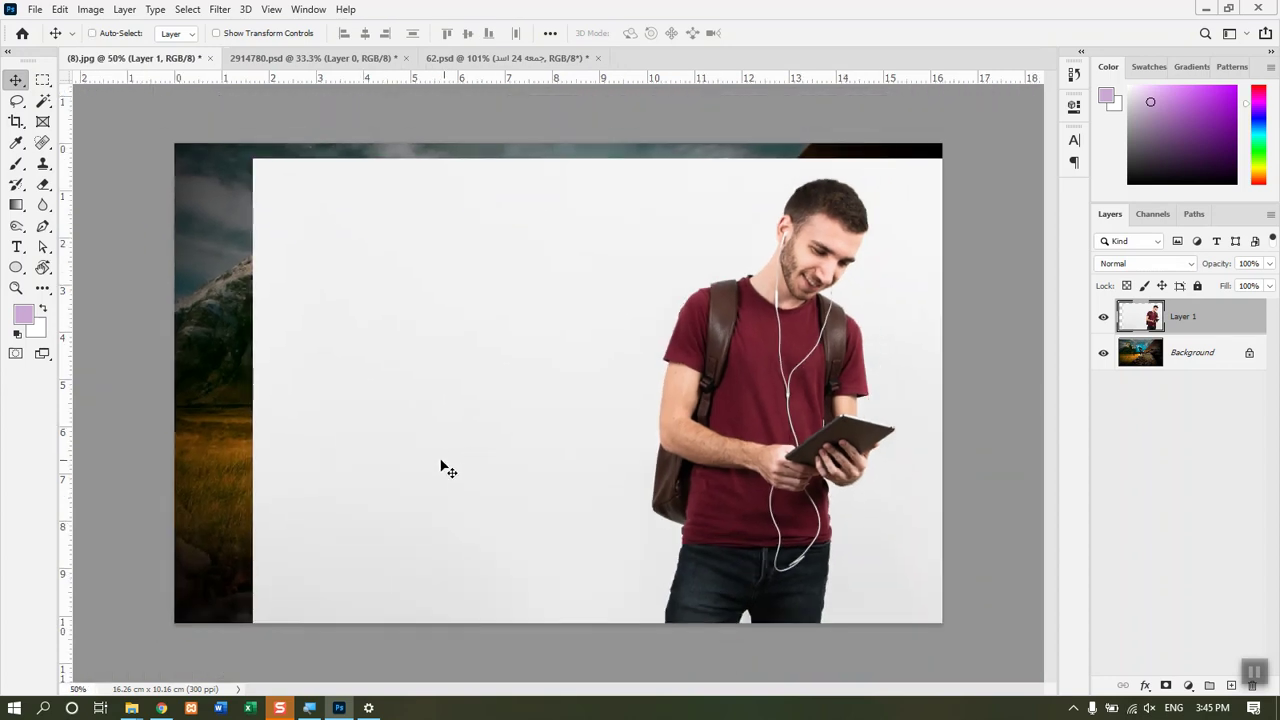
{"action": "left_click_drag", "start_coordinate": [763, 468], "coordinate": [763, 500]}
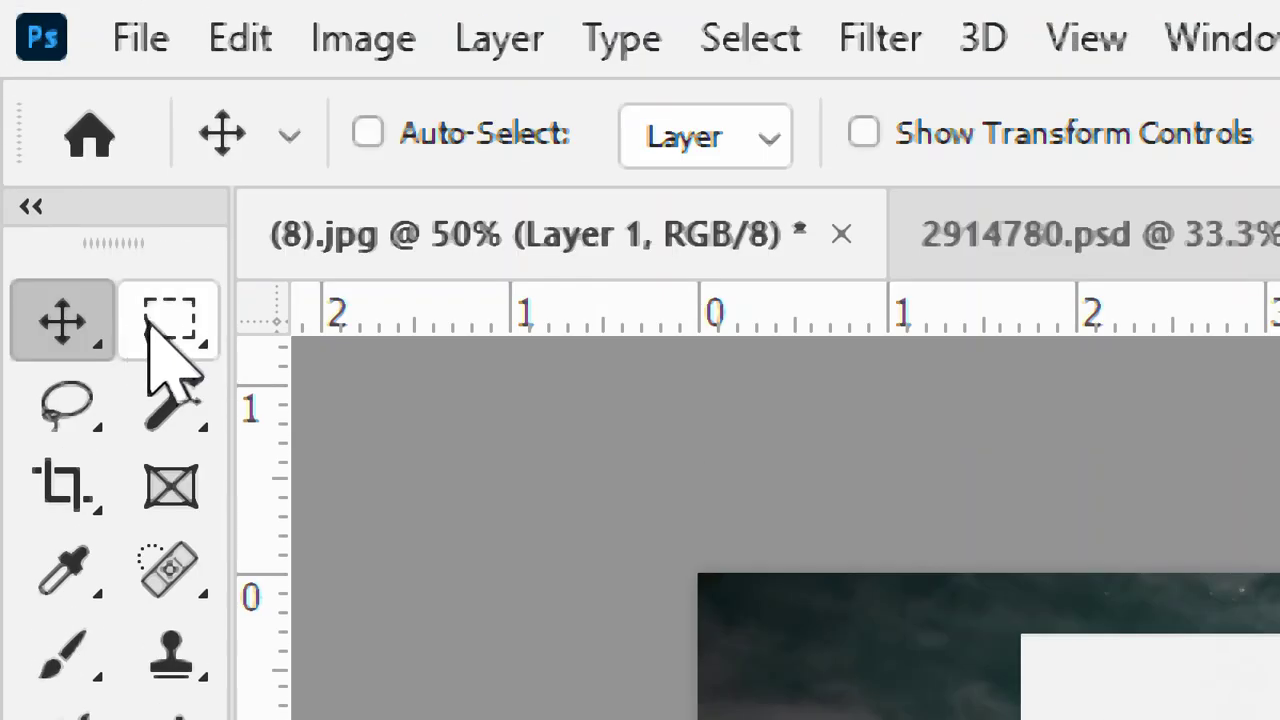
Step: Select a large rectangle of the white backdrop beside the man, delete its contents, and undo the deletion
{"action": "left_click", "coordinate": [150, 322]}
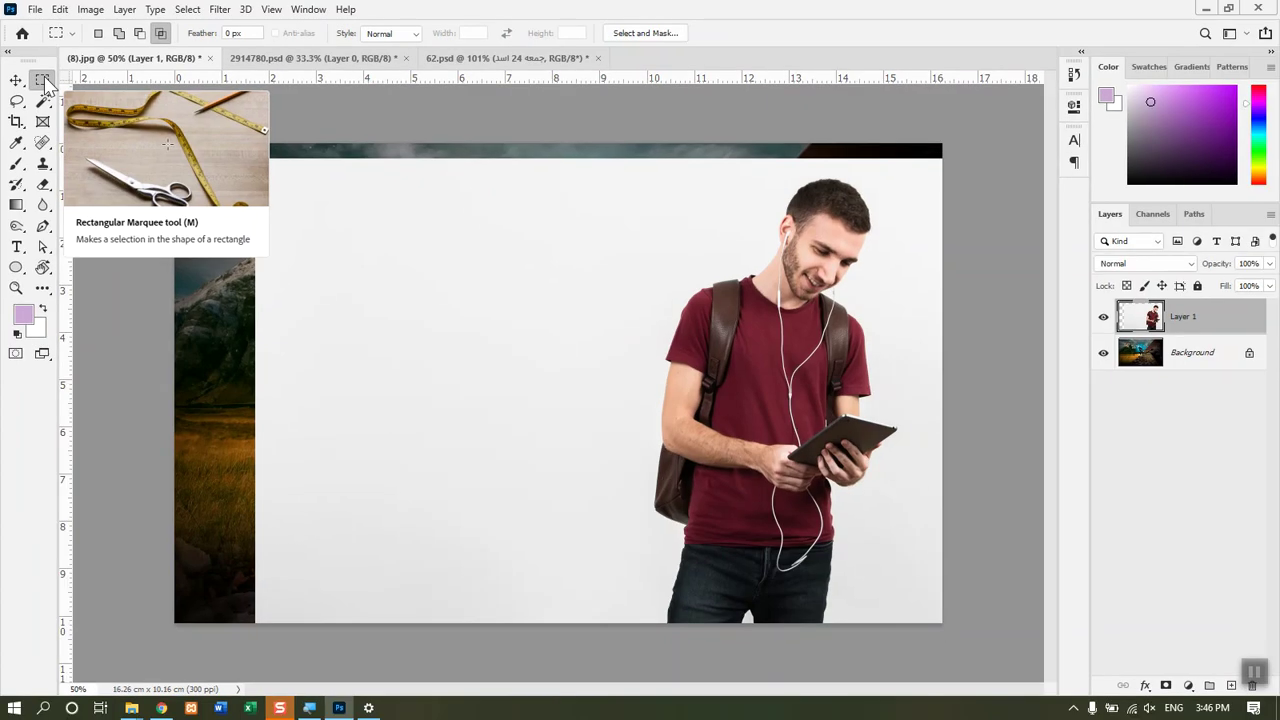
{"action": "left_click_drag", "start_coordinate": [276, 176], "coordinate": [622, 608]}
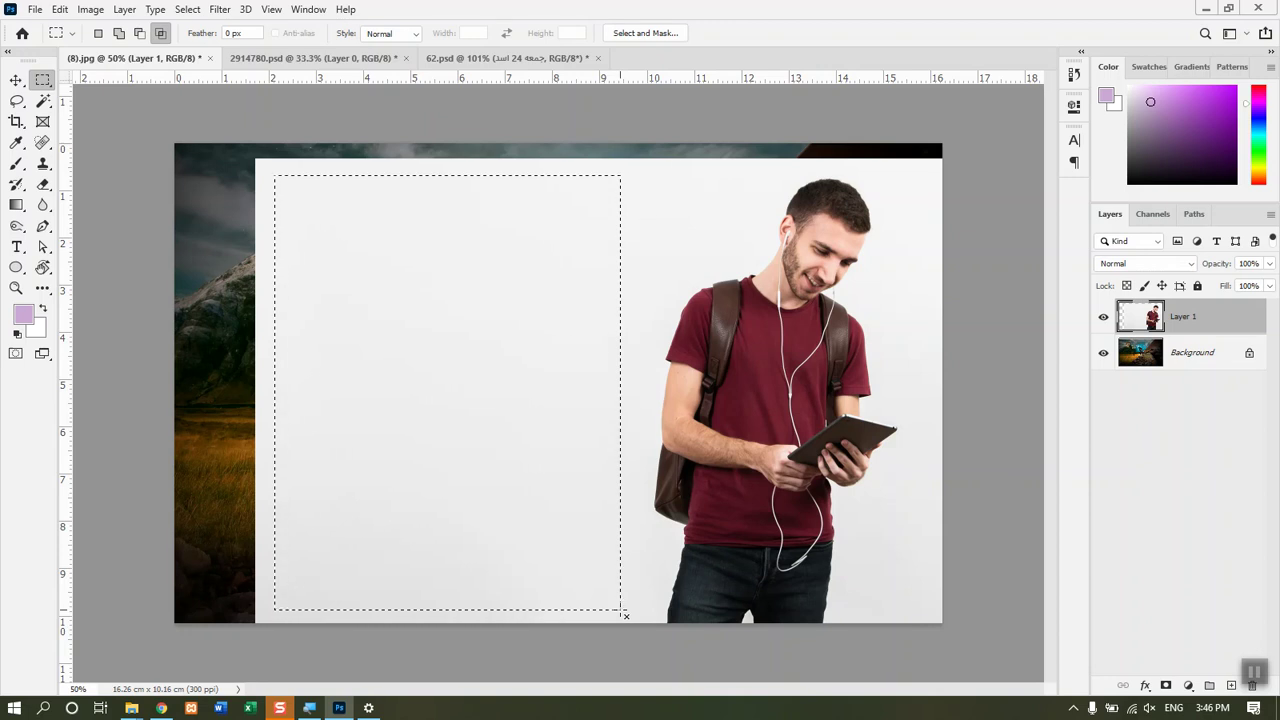
{"action": "key", "text": "Delete"}
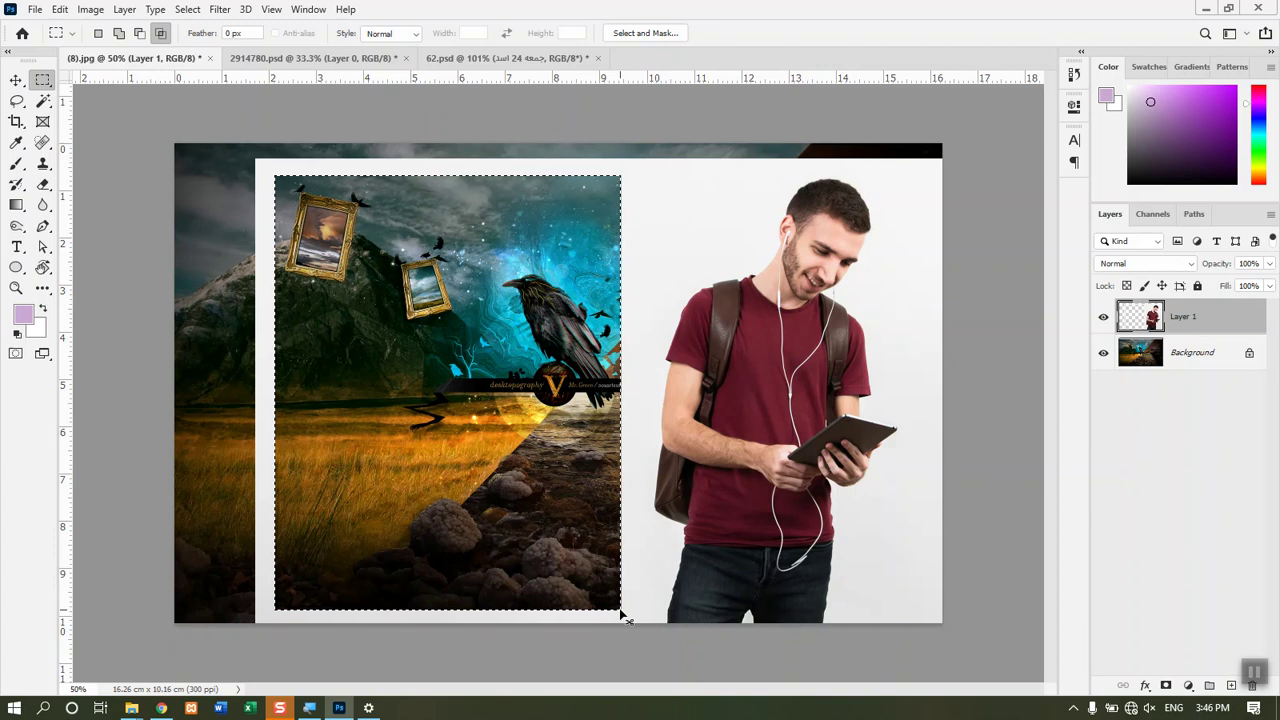
{"action": "key", "text": "ctrl+z"}
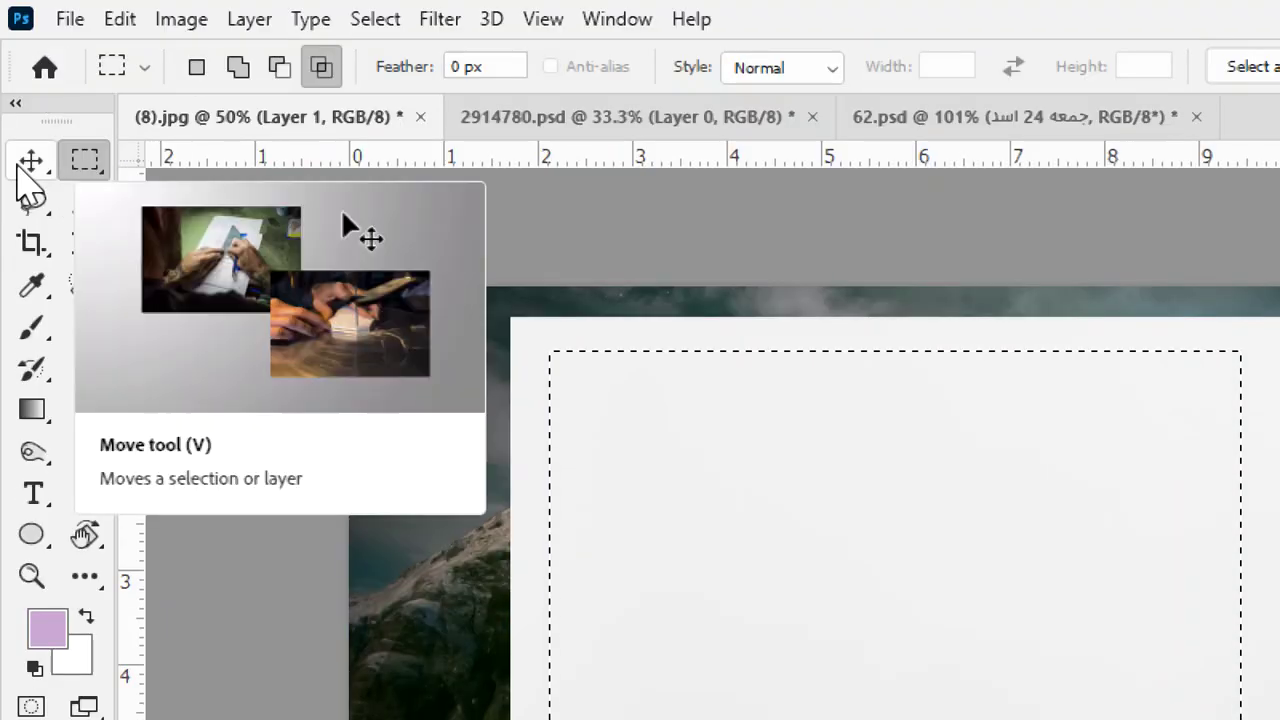
Step: Move the selected white rectangle to the canvas's upper-left corner with the Move tool, and undo the move
{"action": "left_click", "coordinate": [30, 166]}
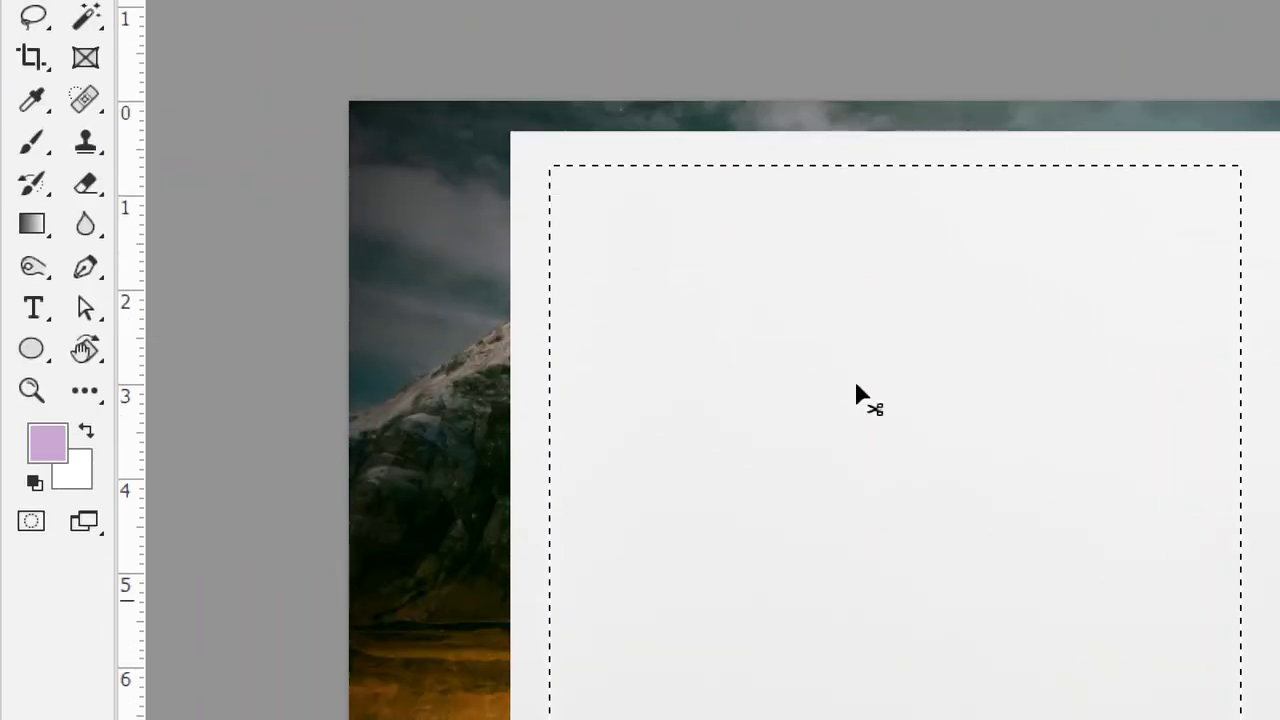
{"action": "left_click_drag", "start_coordinate": [889, 676], "coordinate": [651, 588]}
{"action": "left_click_drag", "start_coordinate": [650, 488], "coordinate": [606, 451]}
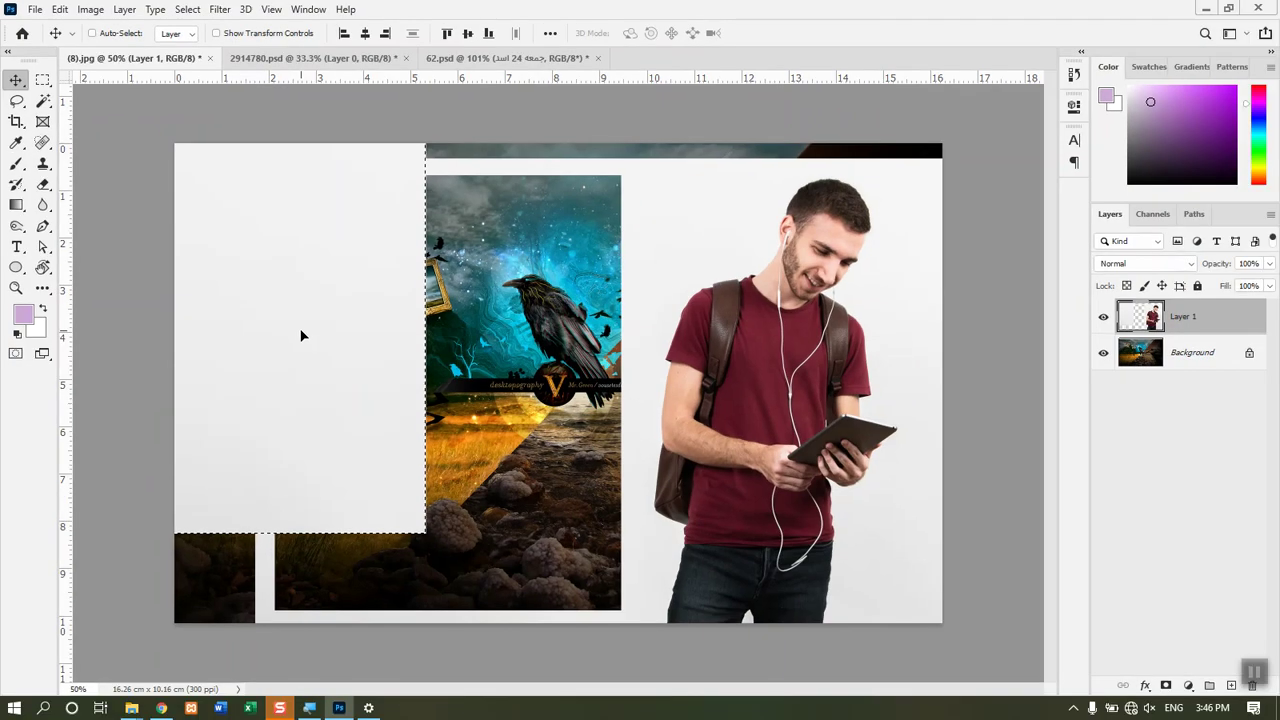
{"action": "left_click_drag", "start_coordinate": [301, 335], "coordinate": [395, 375]}
{"action": "key", "text": "ctrl+z"}
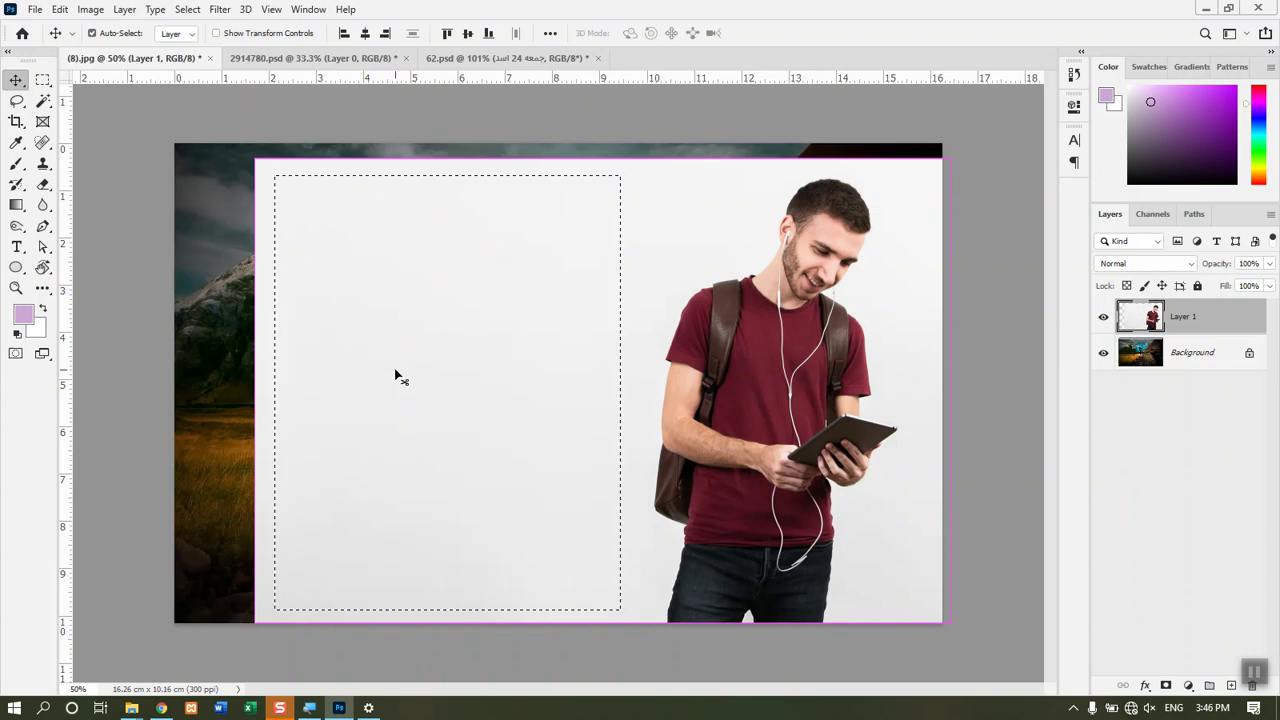
{"action": "key", "text": "ctrl"}
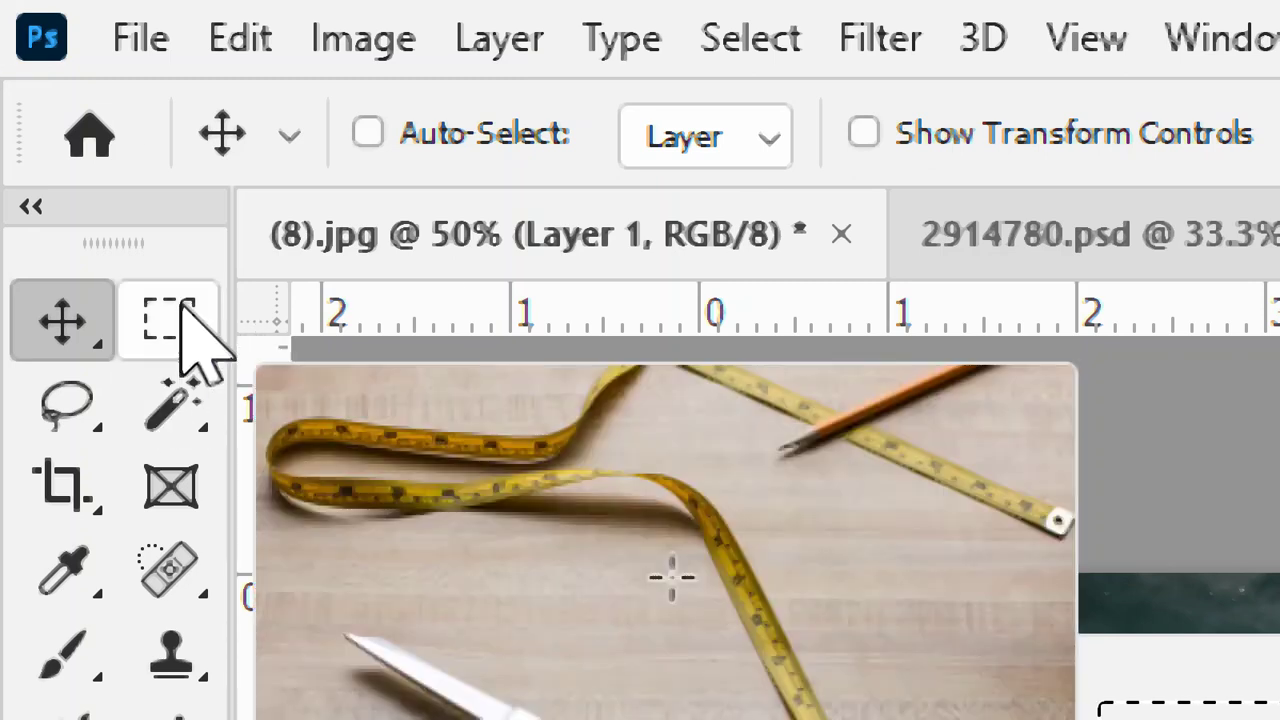
{"action": "left_click", "coordinate": [180, 312]}
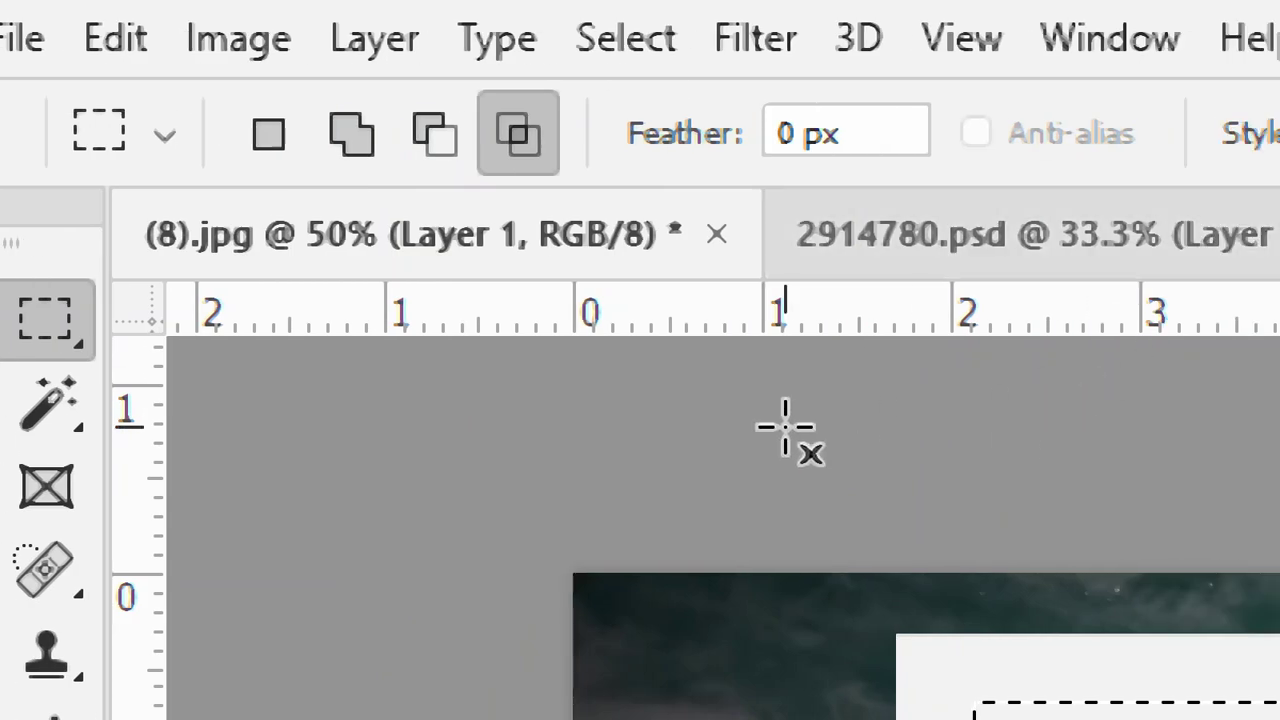
{"action": "key", "text": "v"}
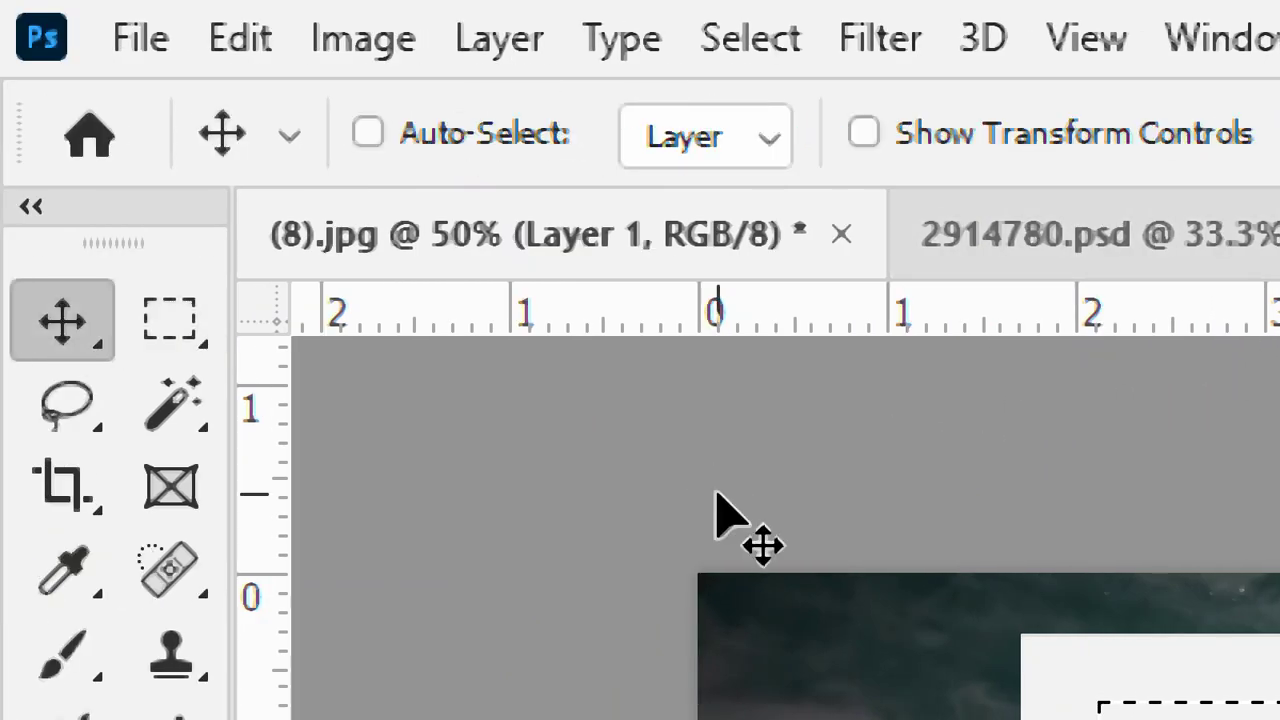
{"action": "key", "text": "m"}
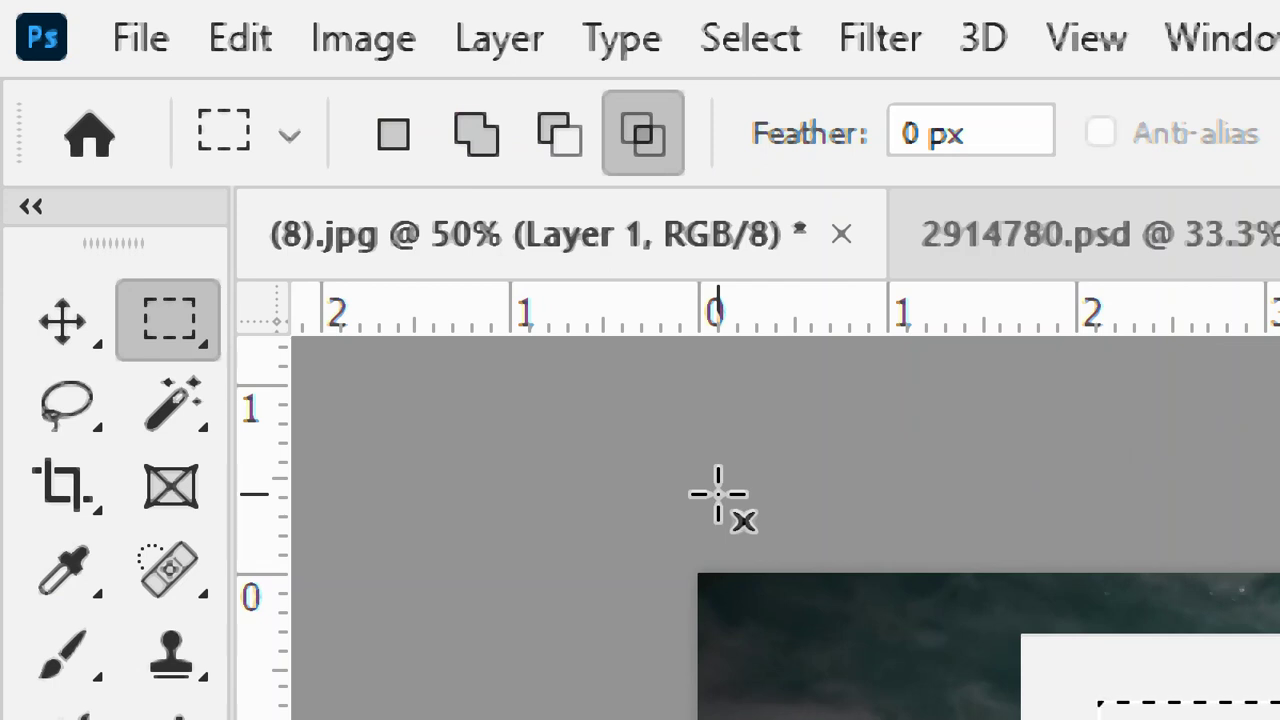
Step: Shift the selected white rectangle slightly with the Move tool and undo the shift
{"action": "key", "text": "v"}
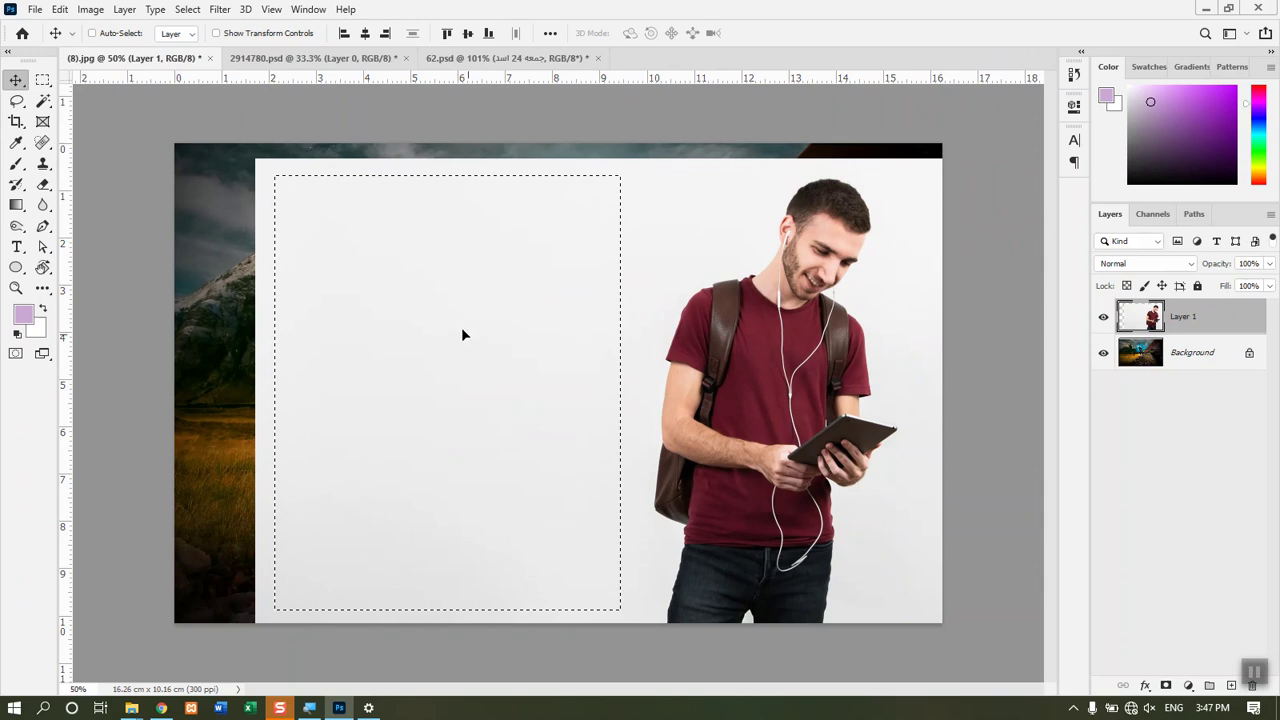
{"action": "left_click_drag", "start_coordinate": [463, 334], "coordinate": [476, 318]}
{"action": "key", "text": "ctrl+z"}
Step: Deselect the white rectangle with the Marquee tool active, restore the selection, and deselect it again
{"action": "key", "text": "m"}
{"action": "key", "text": "ctrl+d"}
{"action": "key", "text": "ctrl+shift+d"}
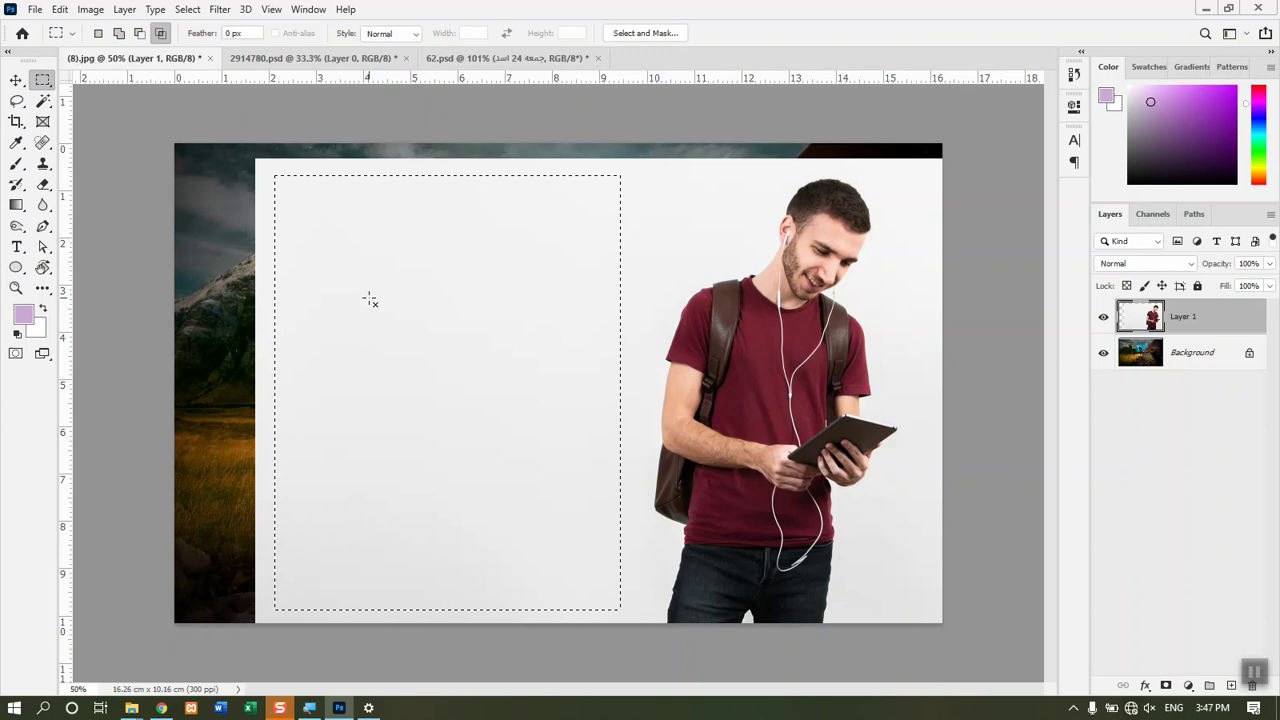
{"action": "right_click", "coordinate": [370, 300]}
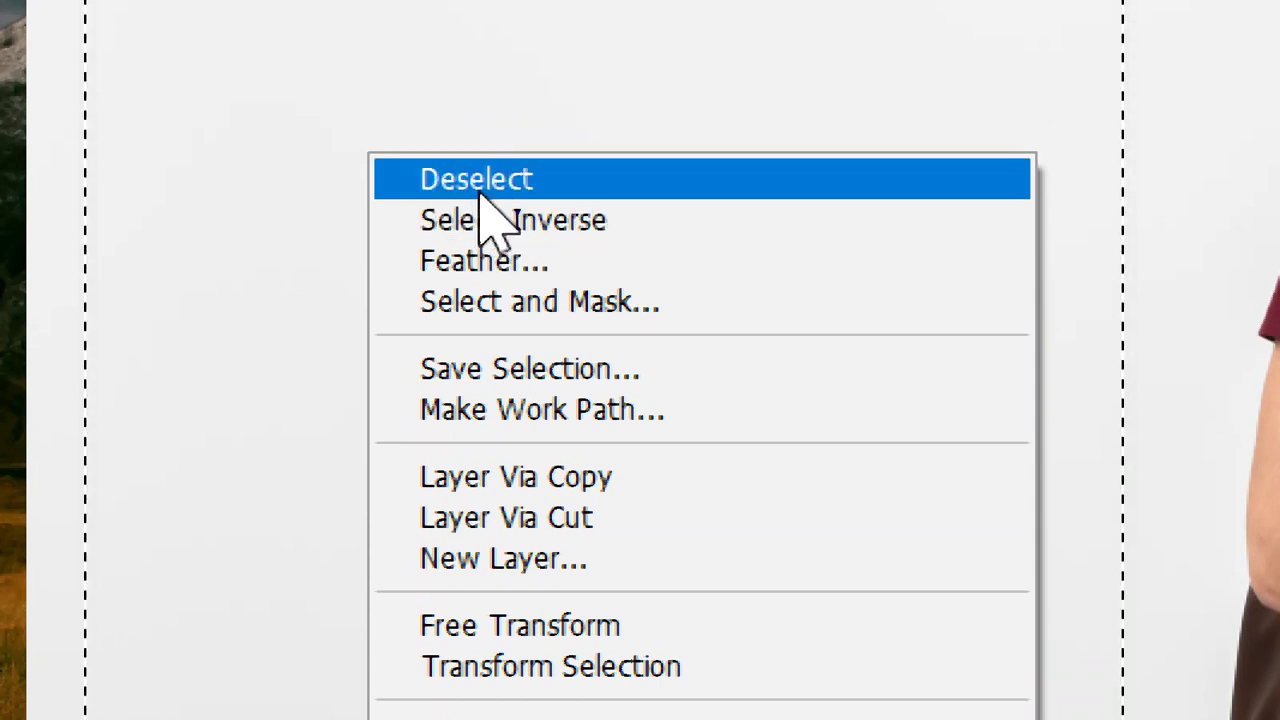
{"action": "left_click", "coordinate": [479, 194]}
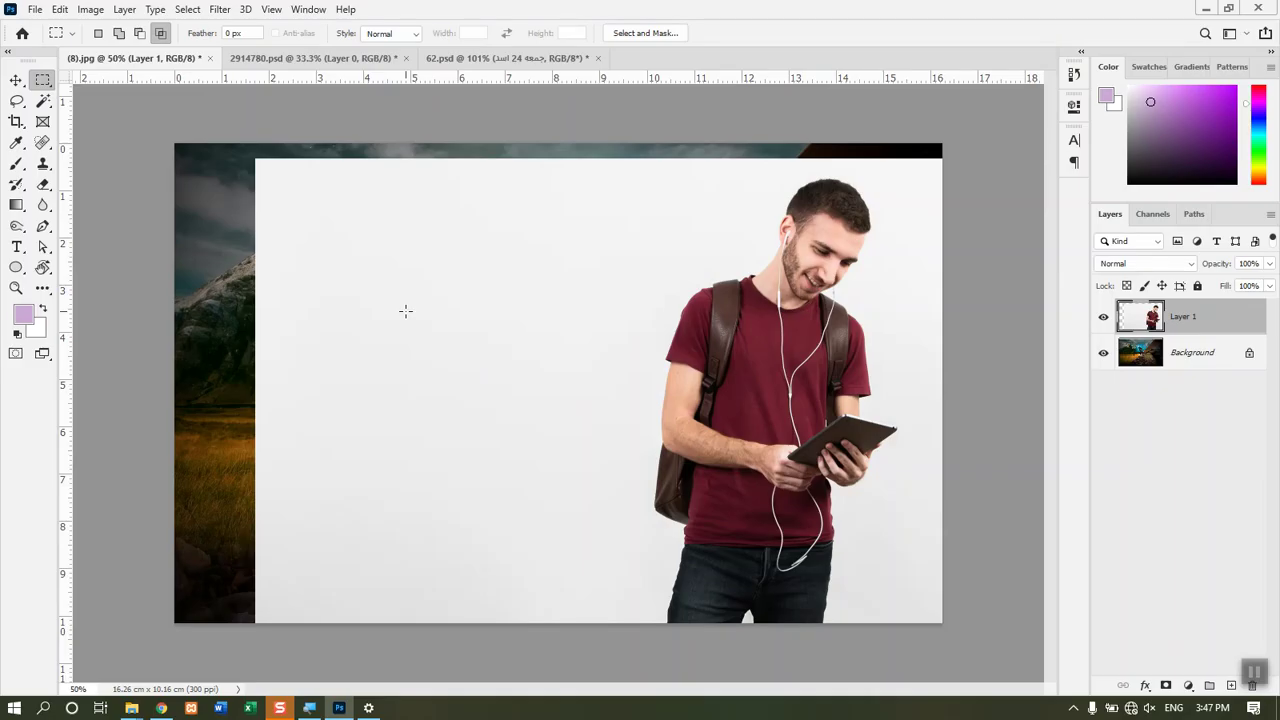
Step: Draw a rectangular selection about 12.46 × 6.94 cm across the backdrop and the man's upper body, and deselect it
{"action": "left_click_drag", "start_coordinate": [316, 184], "coordinate": [904, 511]}
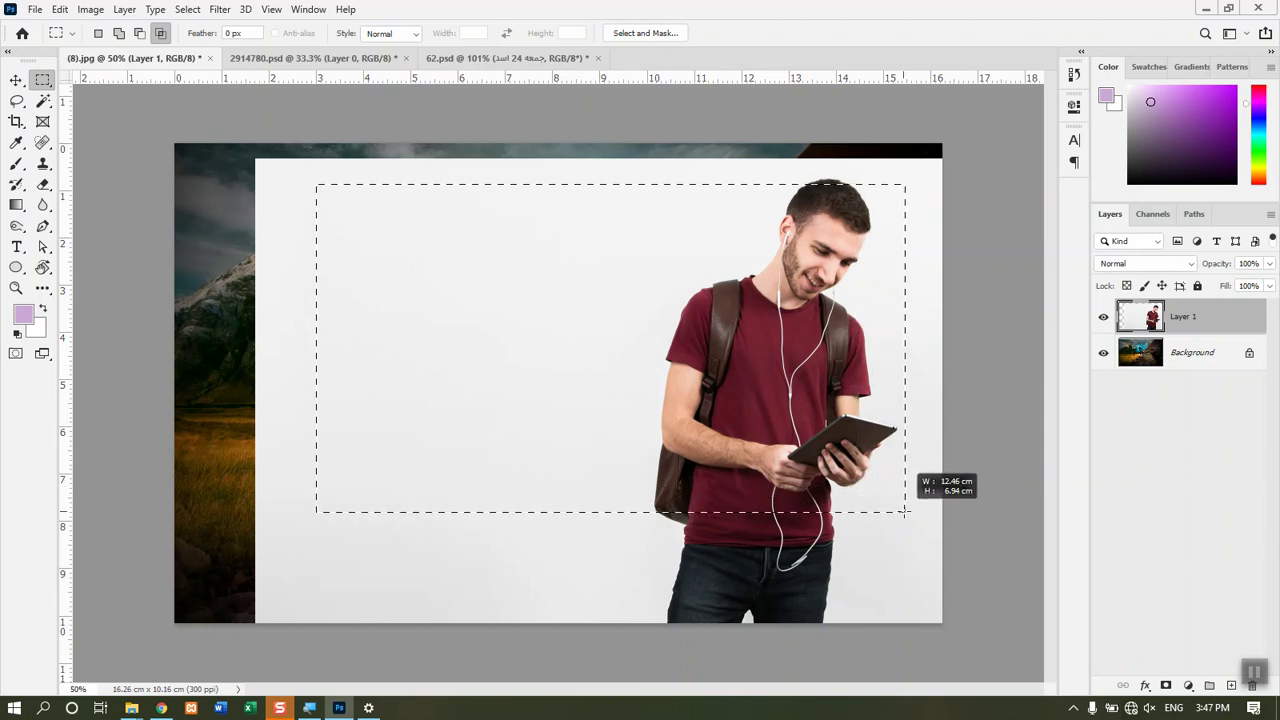
{"action": "right_click", "coordinate": [701, 425]}
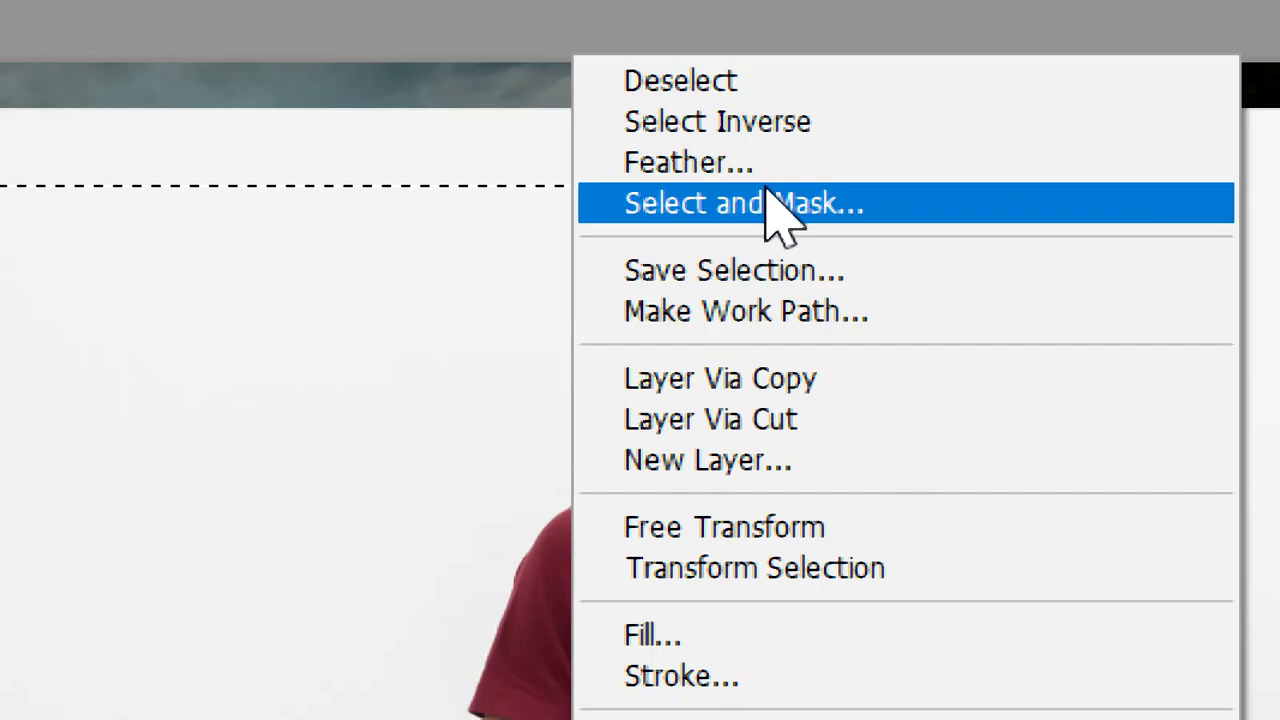
{"action": "left_click", "coordinate": [758, 88]}
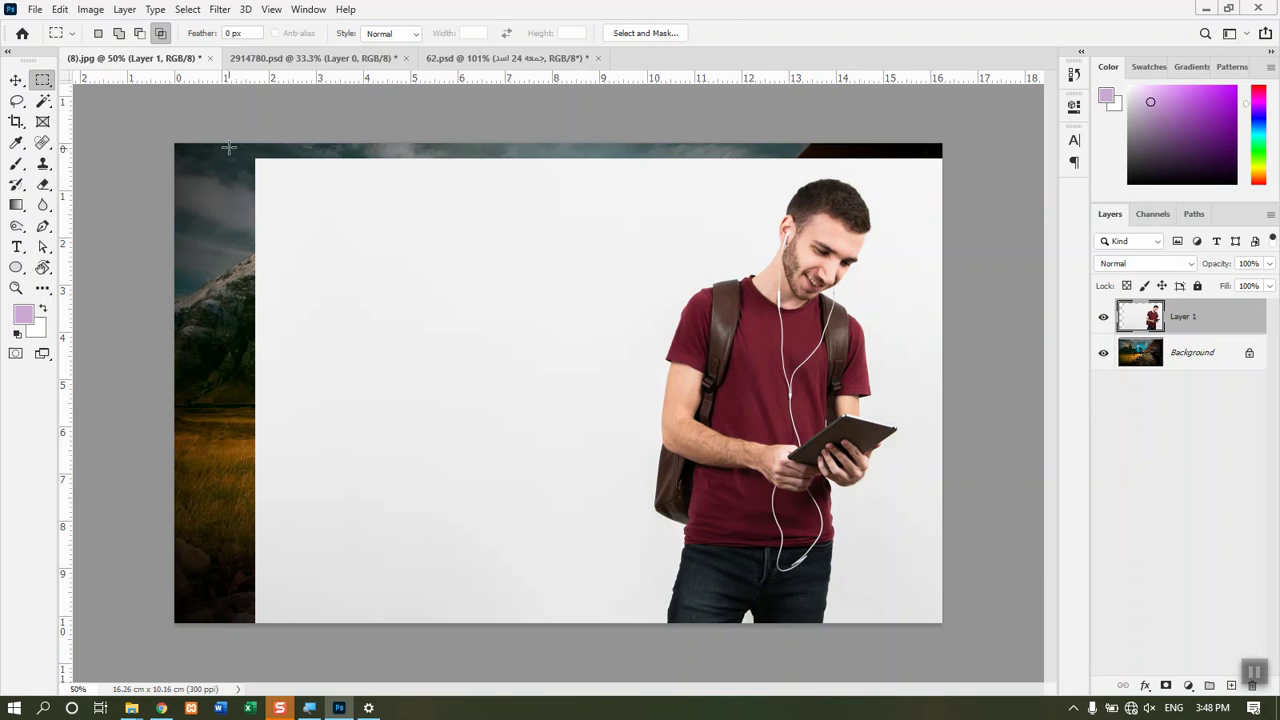
Step: Select the full-height canvas area beside the man, invert the selection, and dismiss the Creative Cloud sign-in window
{"action": "left_click_drag", "start_coordinate": [145, 131], "coordinate": [650, 640]}
{"action": "left_click", "coordinate": [411, 469]}
{"action": "left_click_drag", "start_coordinate": [172, 145], "coordinate": [655, 636]}
{"action": "right_click", "coordinate": [409, 345]}
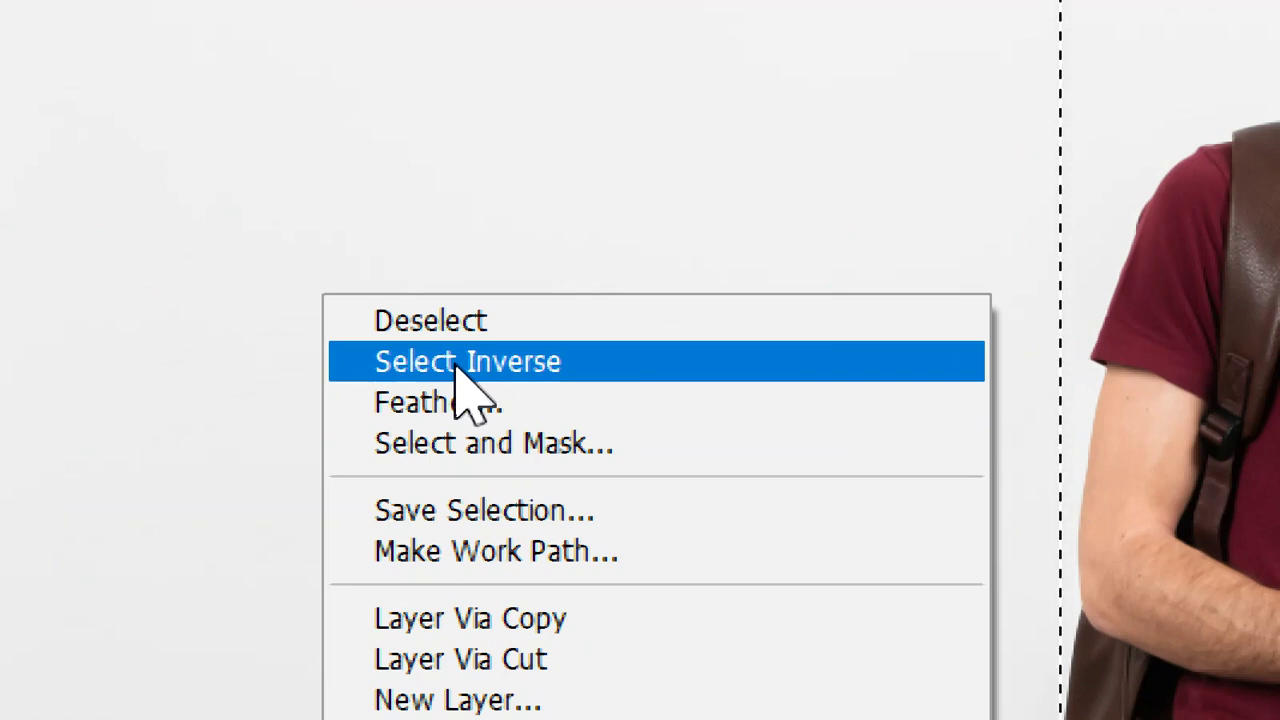
{"action": "left_click", "coordinate": [457, 364]}
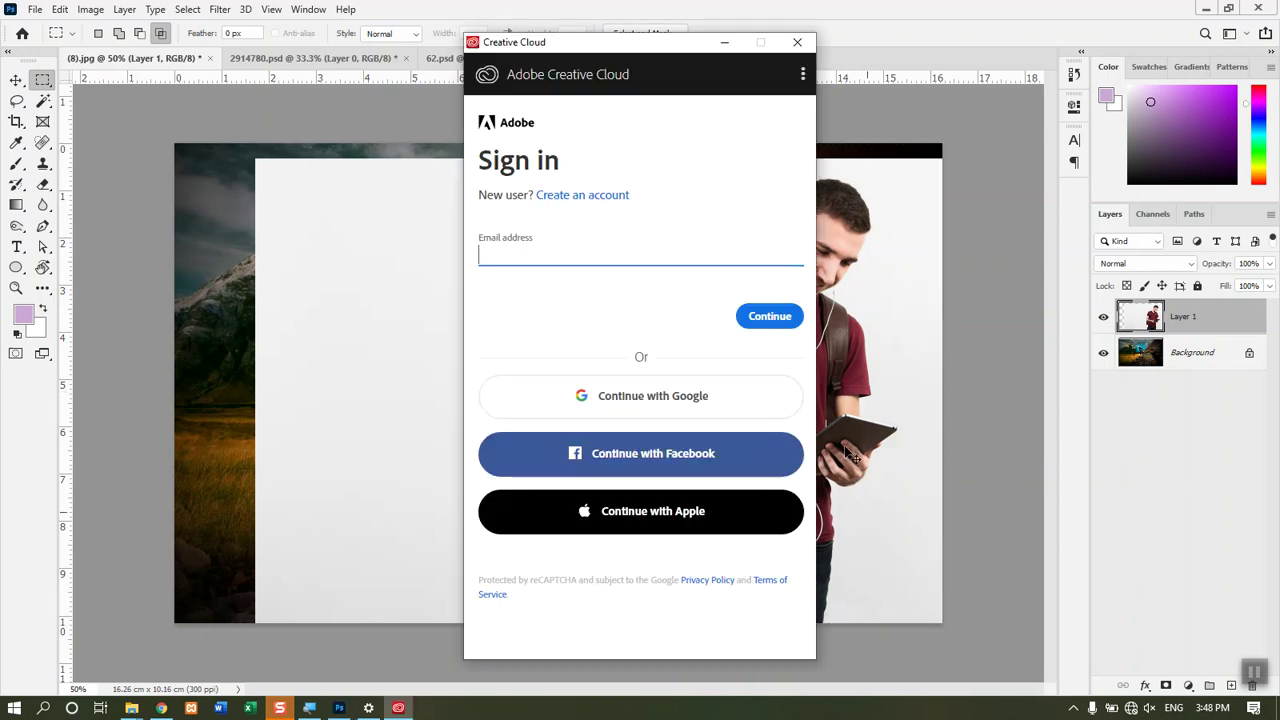
{"action": "left_click", "coordinate": [786, 43]}
Step: Select the canvas area beside the man again, invert the selection onto the man's side, and deselect
{"action": "left_click_drag", "start_coordinate": [655, 142], "coordinate": [172, 624]}
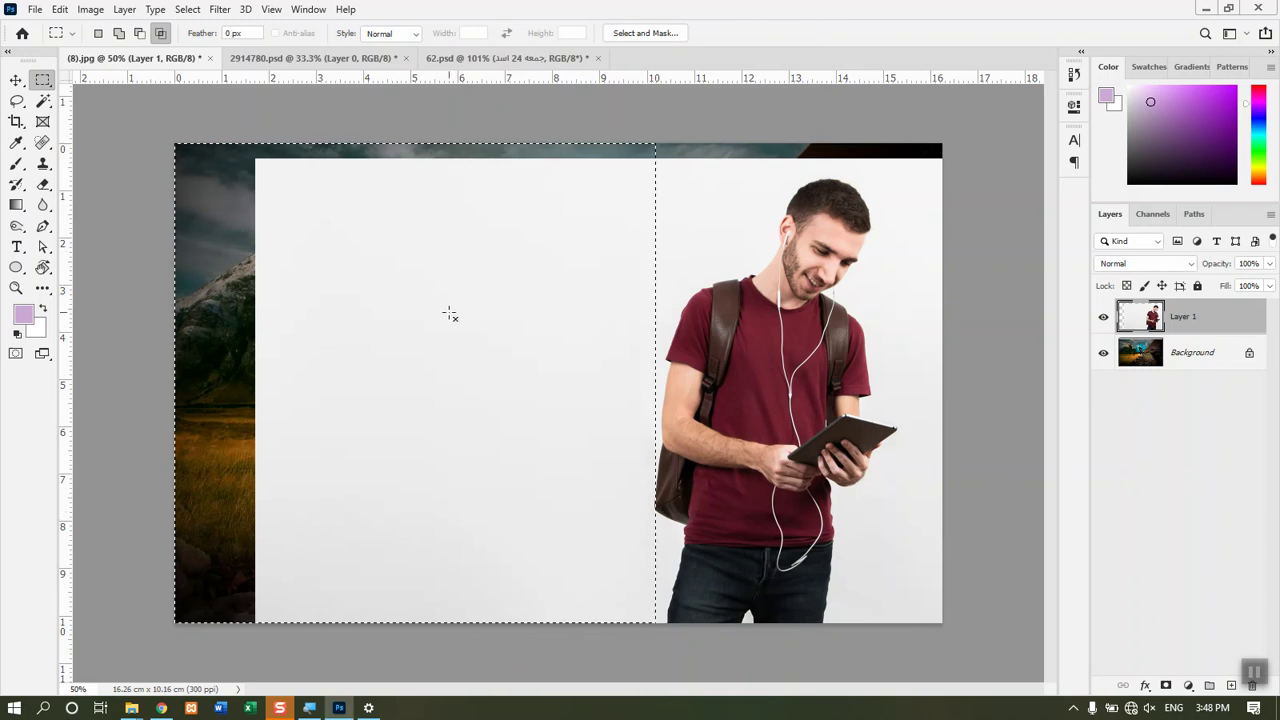
{"action": "key", "text": "ctrl+shift+i"}
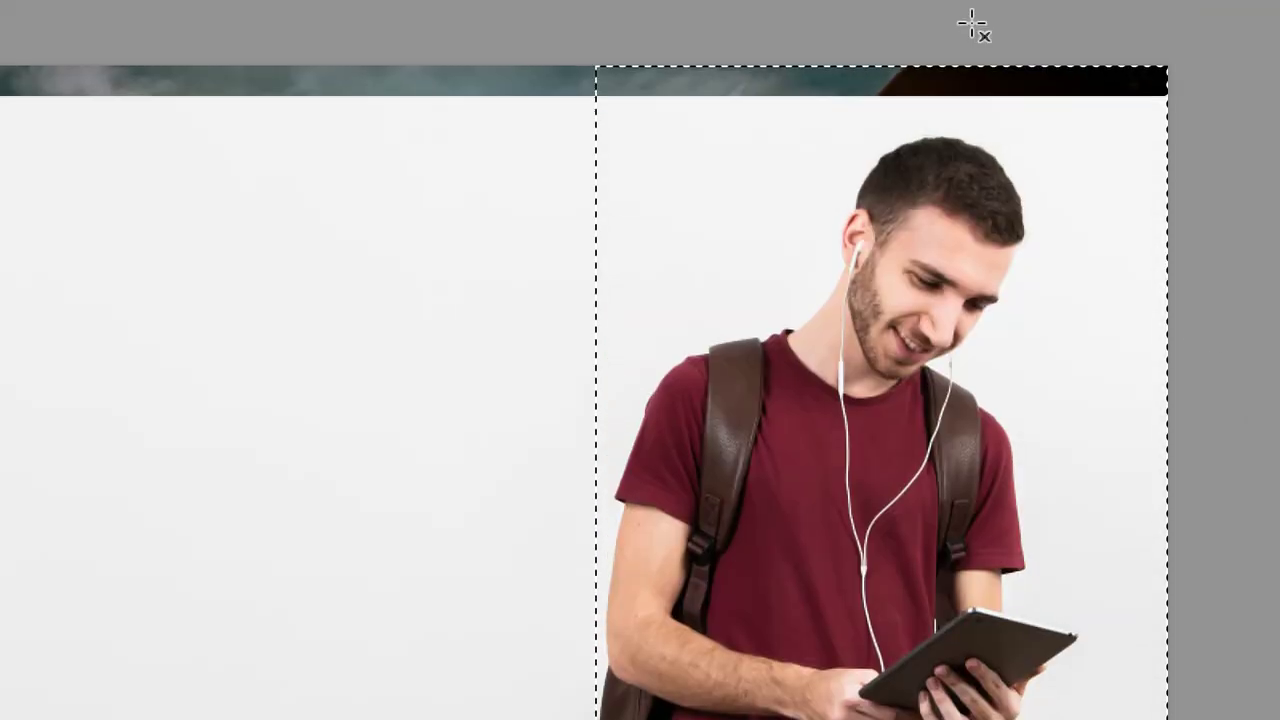
{"action": "key", "text": "v"}
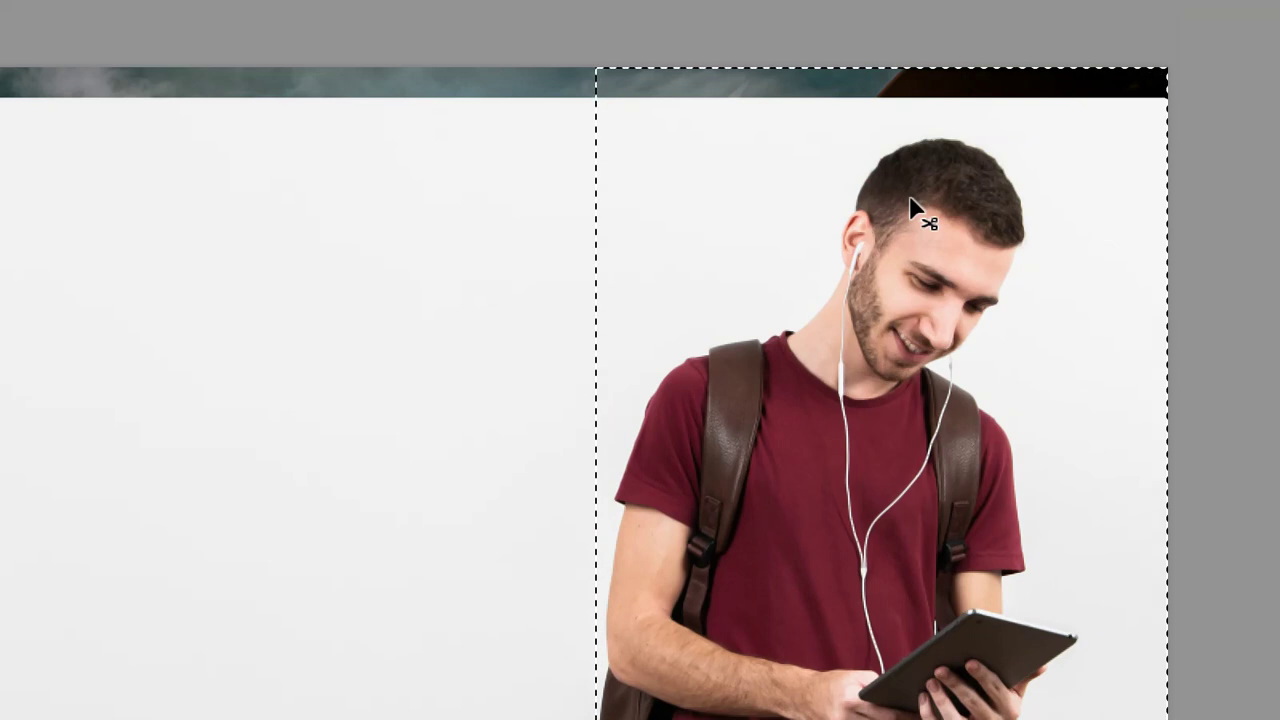
{"action": "key", "text": "ctrl+d"}
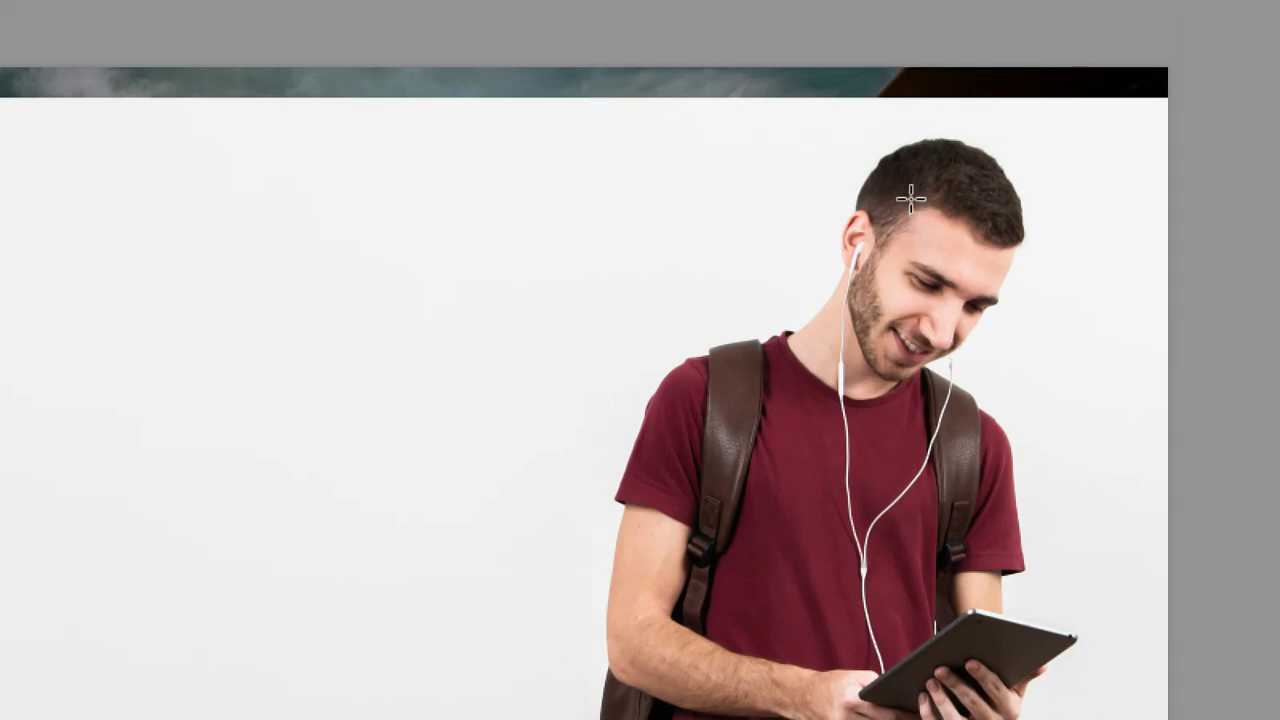
Step: Draw a full-height rectangular selection about 10 cm wide over the canvas area beside the man, and deselect it
{"action": "right_click", "coordinate": [372, 114]}
{"action": "key", "text": "Escape"}
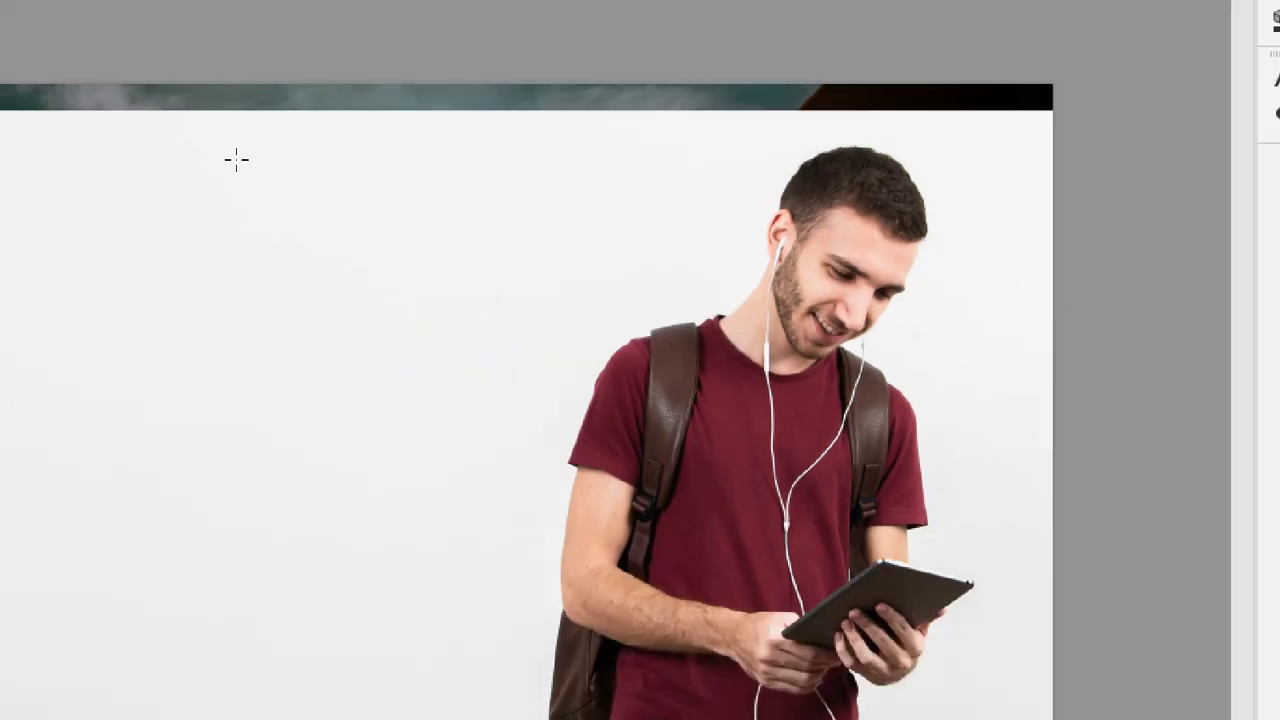
{"action": "left_click_drag", "start_coordinate": [148, 125], "coordinate": [648, 679]}
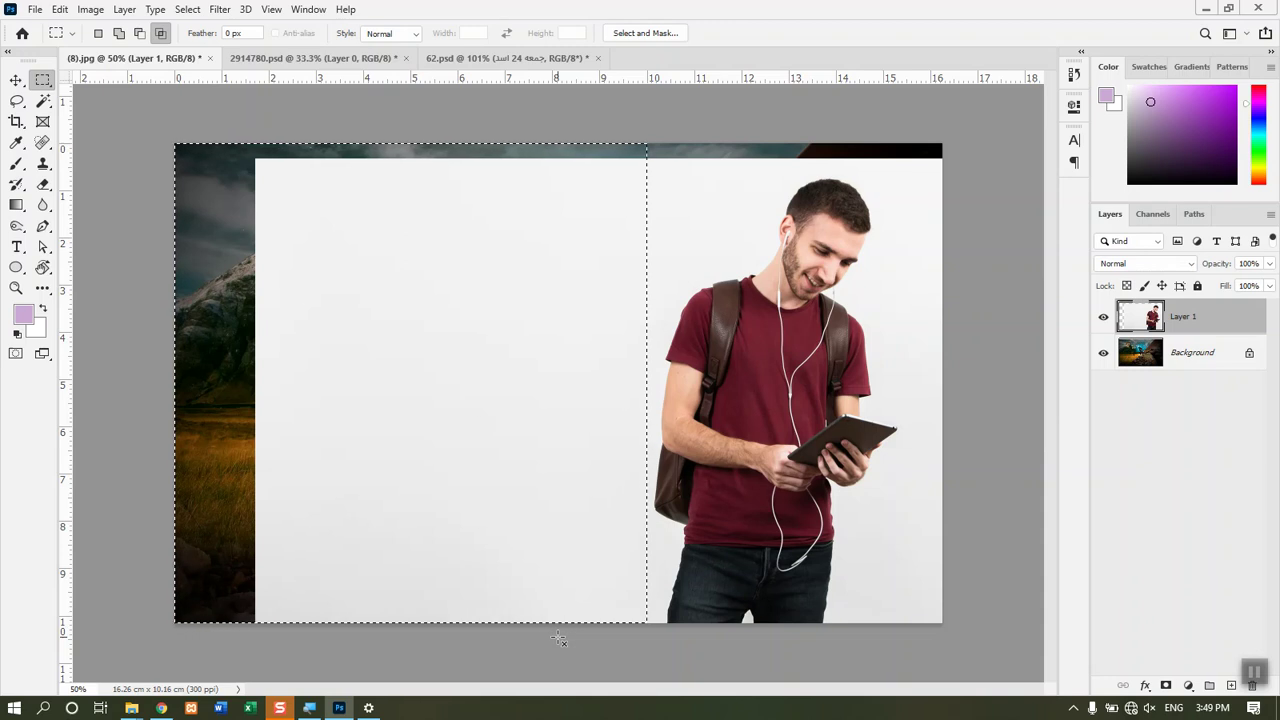
{"action": "left_click", "coordinate": [480, 581]}
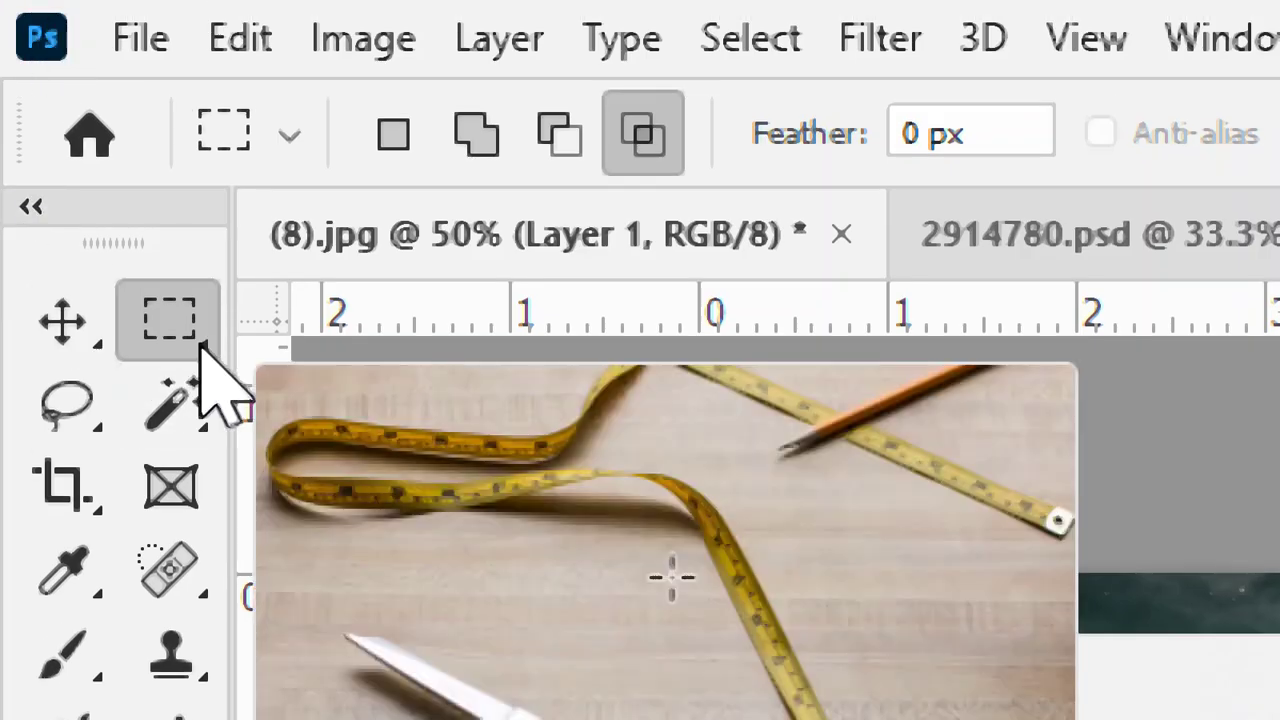
Step: Select the man's head and upper body with the Elliptical Marquee Tool
{"action": "right_click", "coordinate": [202, 350]}
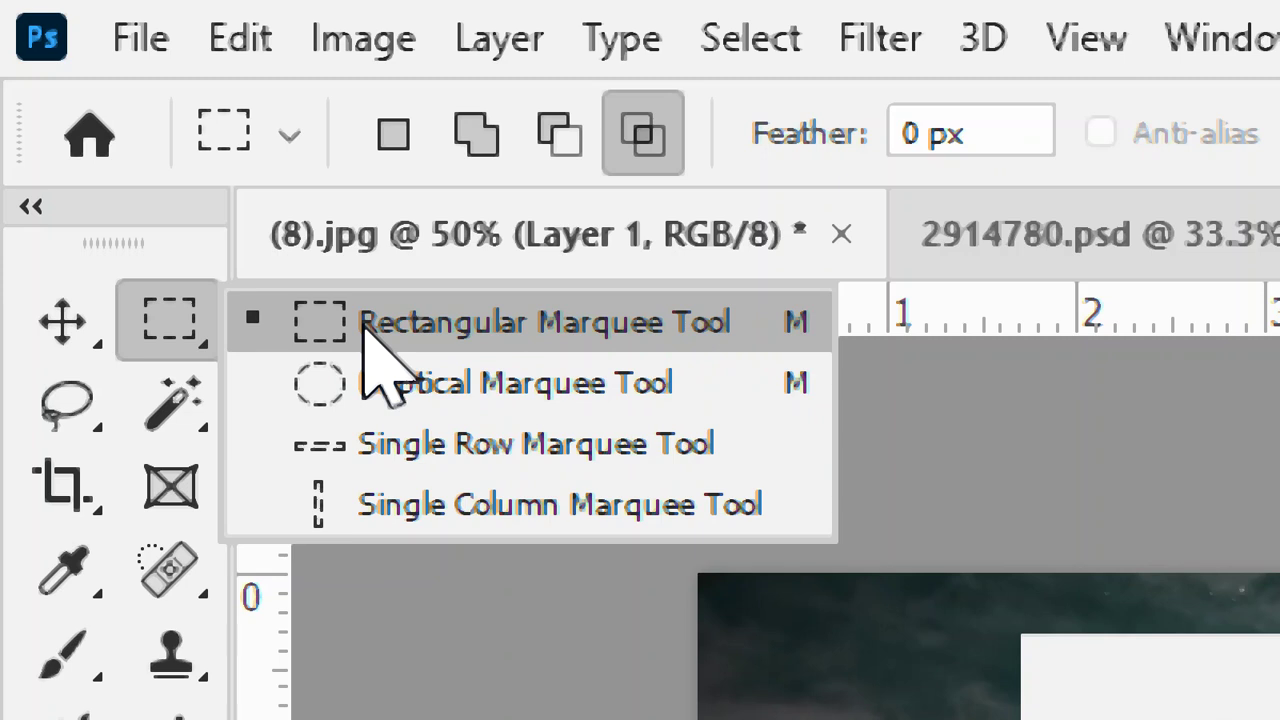
{"action": "left_click", "coordinate": [420, 385]}
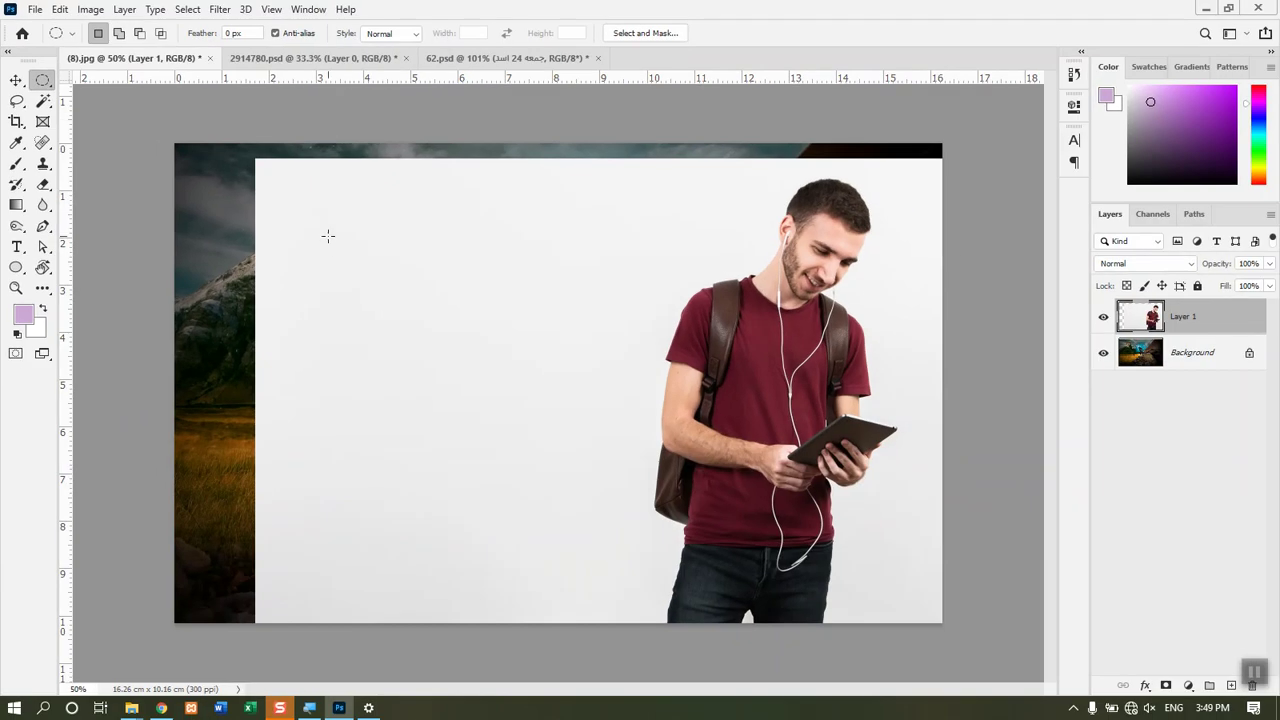
{"action": "left_click_drag", "start_coordinate": [666, 175], "coordinate": [934, 471]}
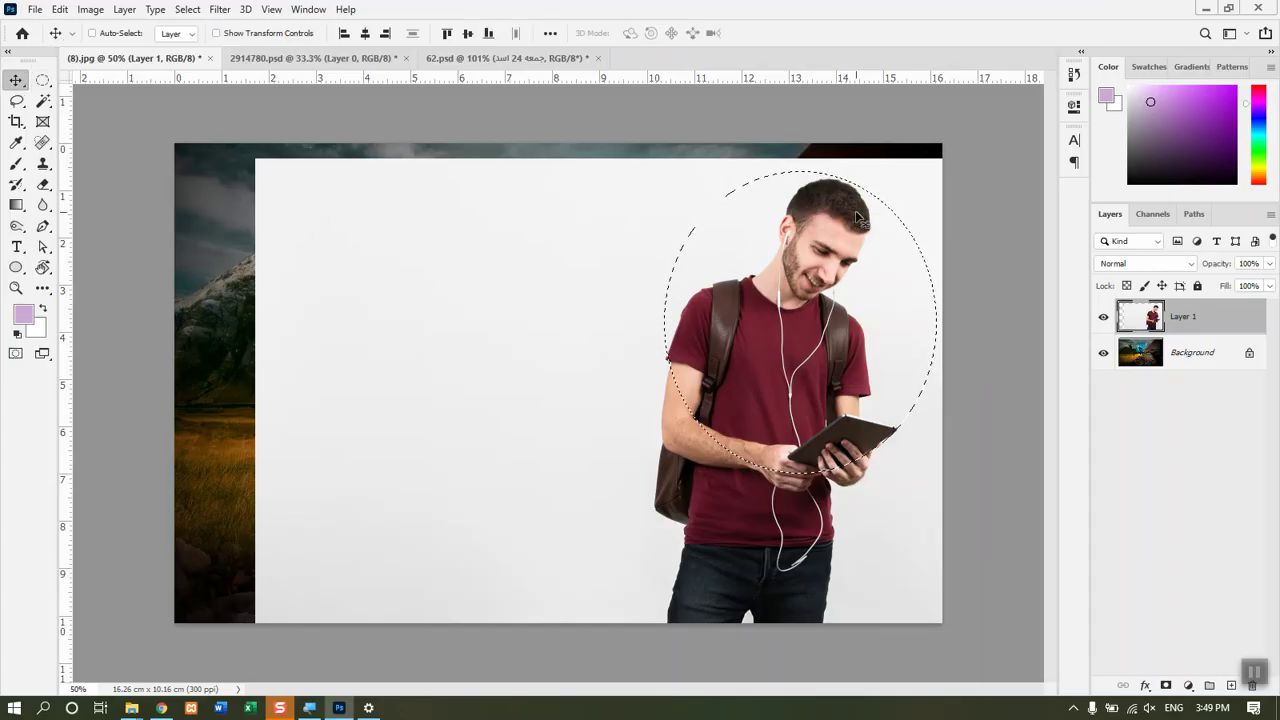
Step: Copy the elliptical selection's content into 62.psd, accepting the colour profile conversion, and shift the new layer sideways over the design
{"action": "left_click_drag", "start_coordinate": [855, 210], "coordinate": [503, 72]}
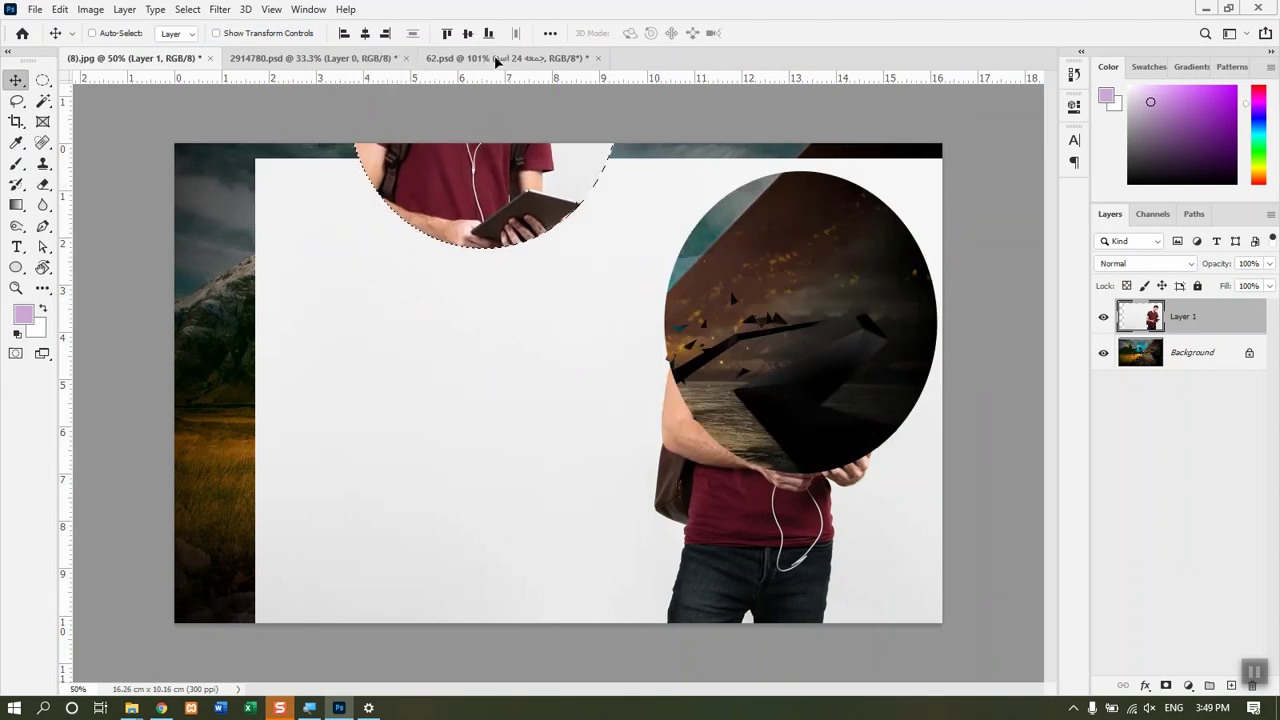
{"action": "left_click", "coordinate": [497, 59]}
{"action": "left_click_drag", "start_coordinate": [519, 349], "coordinate": [519, 349]}
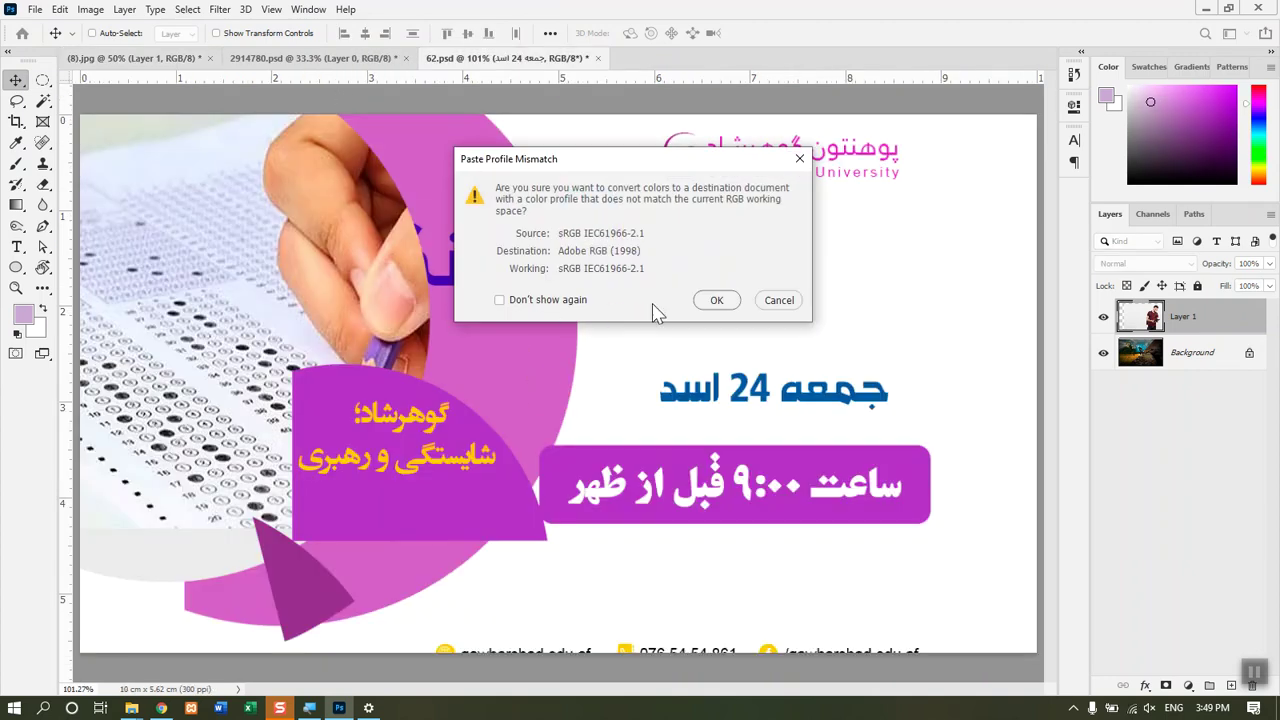
{"action": "left_click", "coordinate": [716, 301]}
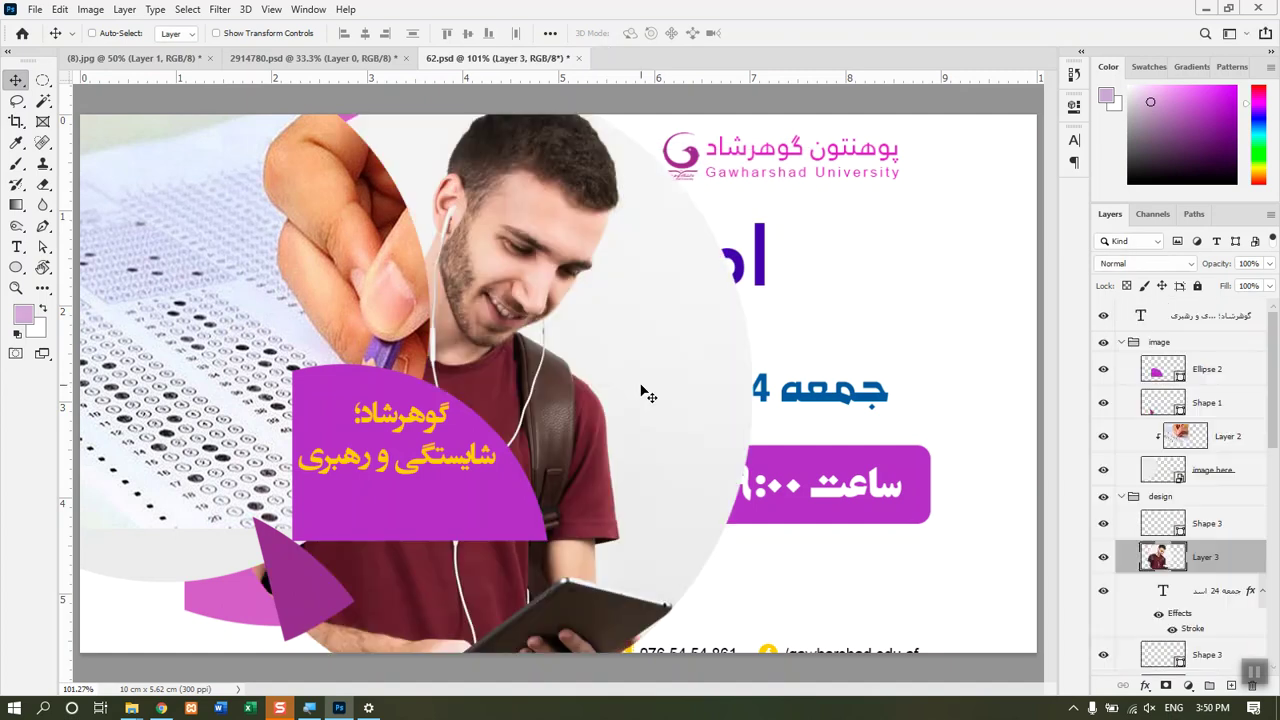
{"action": "left_click_drag", "start_coordinate": [728, 364], "coordinate": [789, 360]}
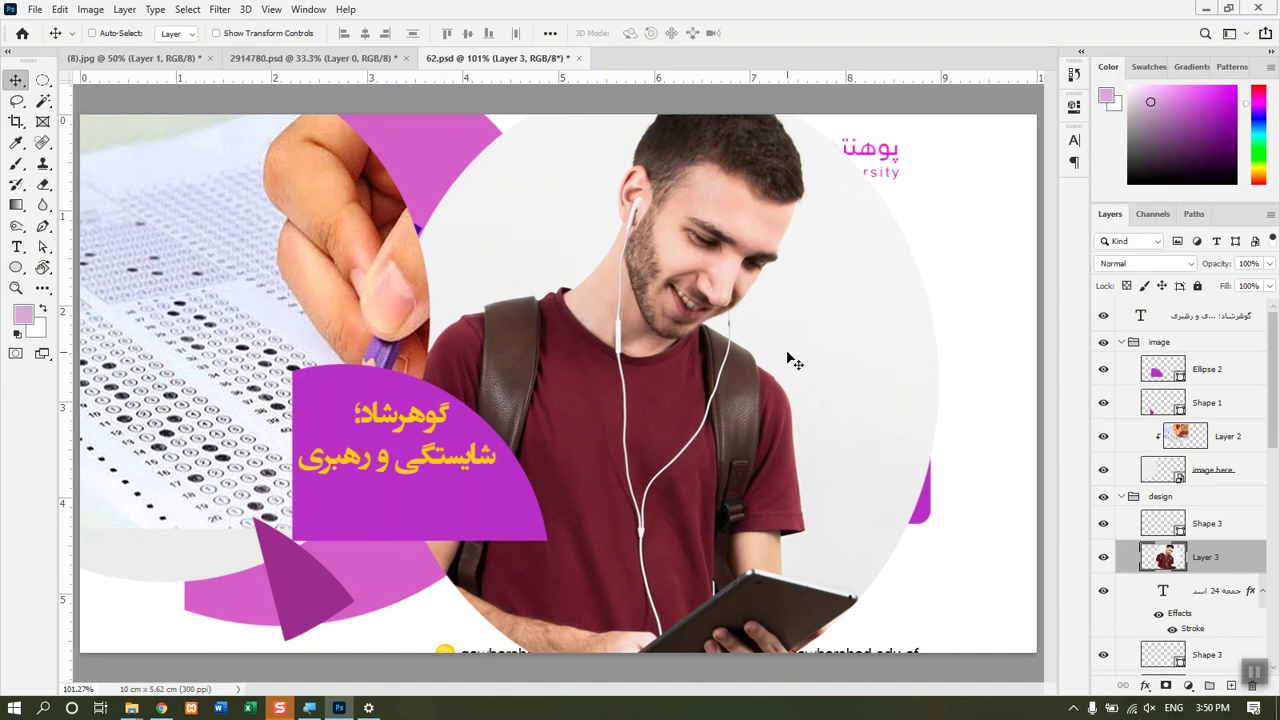
Step: Return to (8).jpg, try moving the elliptical selection's content onto the empty white backdrop, and undo the move
{"action": "left_click", "coordinate": [138, 58]}
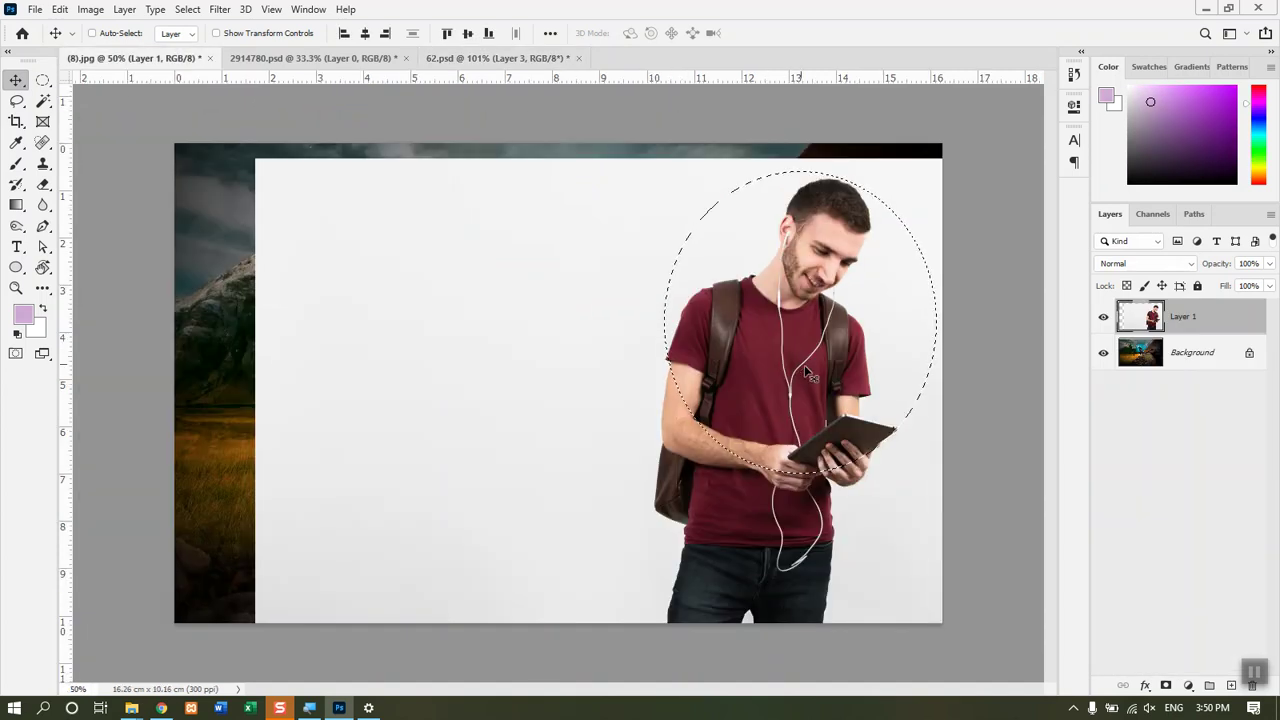
{"action": "left_click_drag", "start_coordinate": [797, 370], "coordinate": [479, 370]}
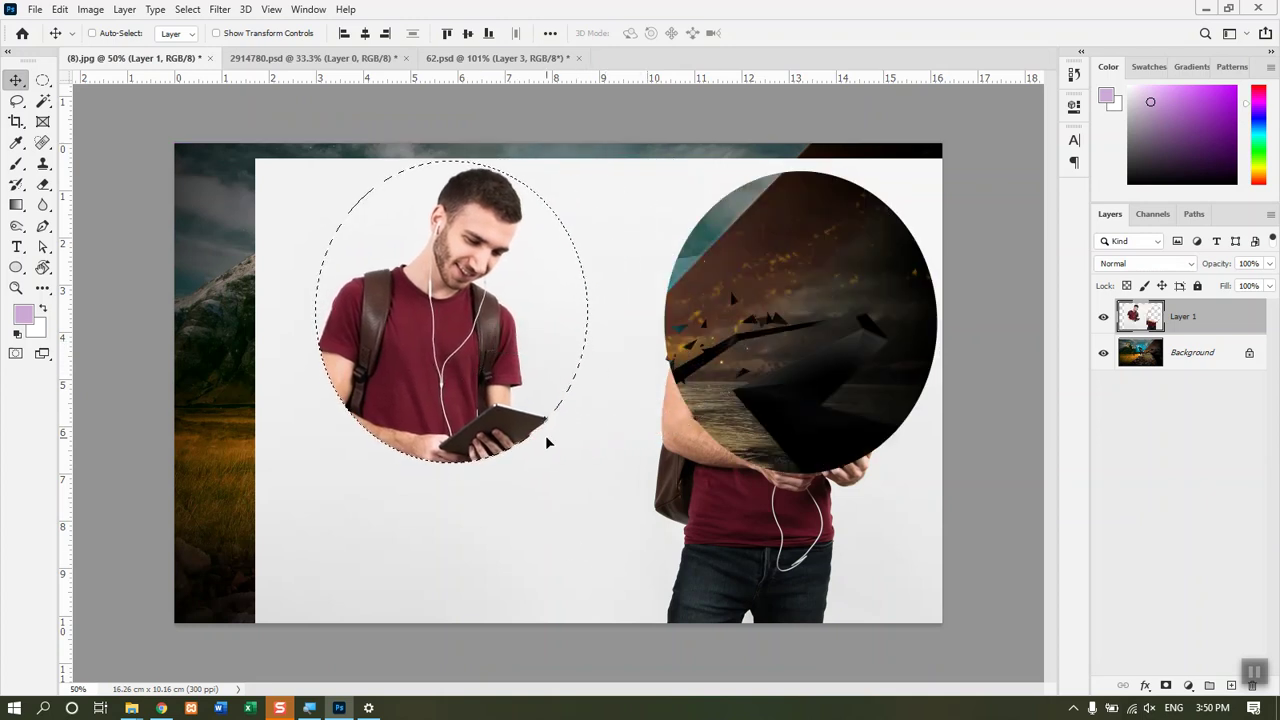
{"action": "key", "text": "ctrl+z"}
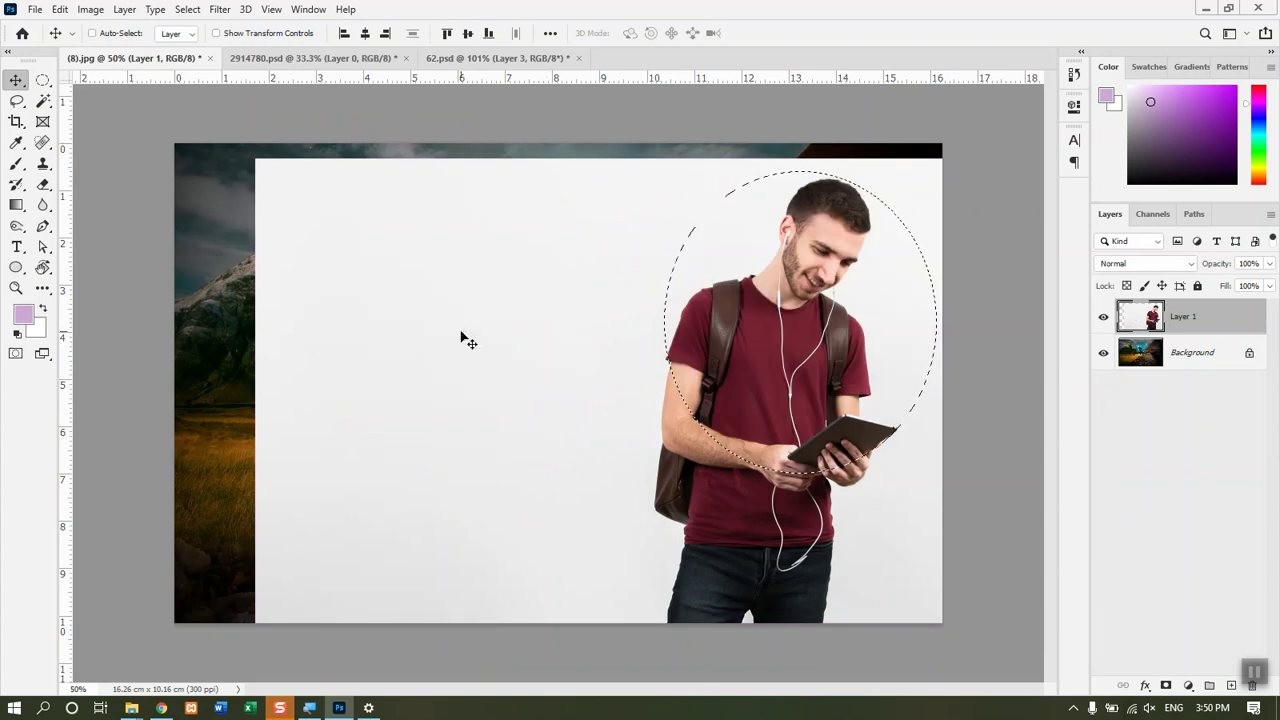
Step: Select a single pixel row across the white backdrop and the man with the Single Row Marquee Tool
{"action": "right_click", "coordinate": [43, 80]}
{"action": "left_click", "coordinate": [90, 92]}
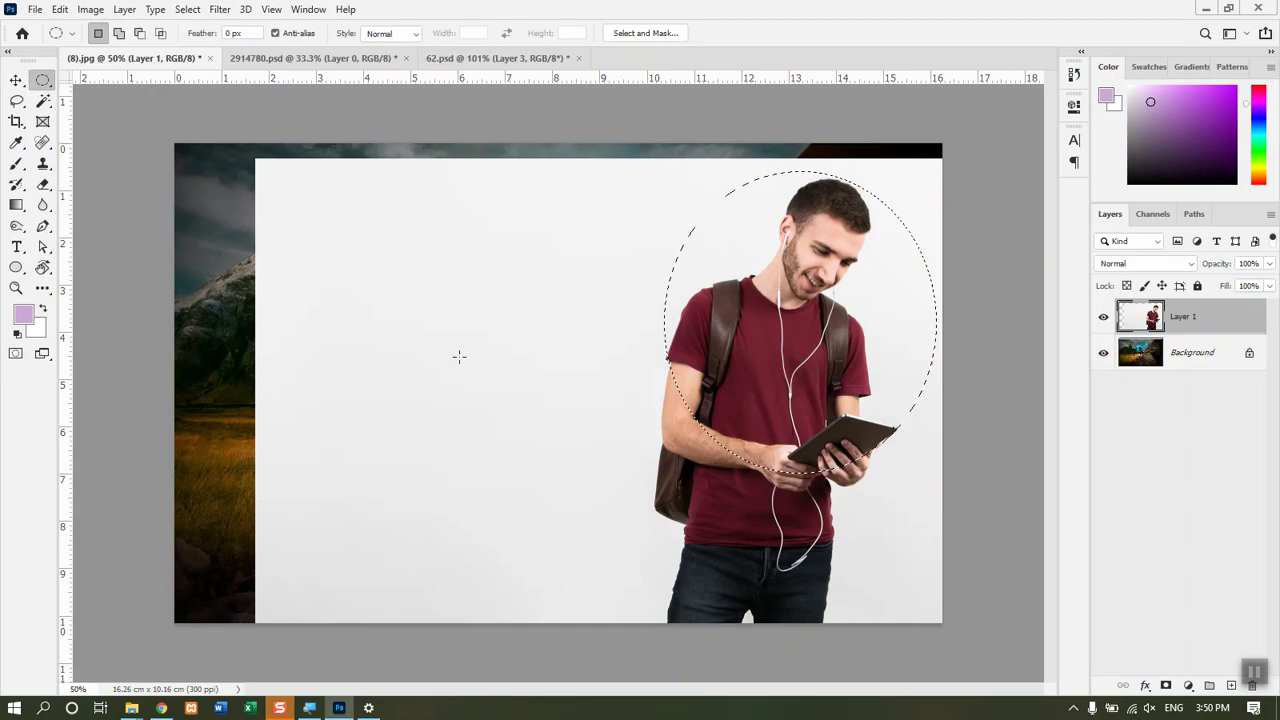
{"action": "key", "text": "v"}
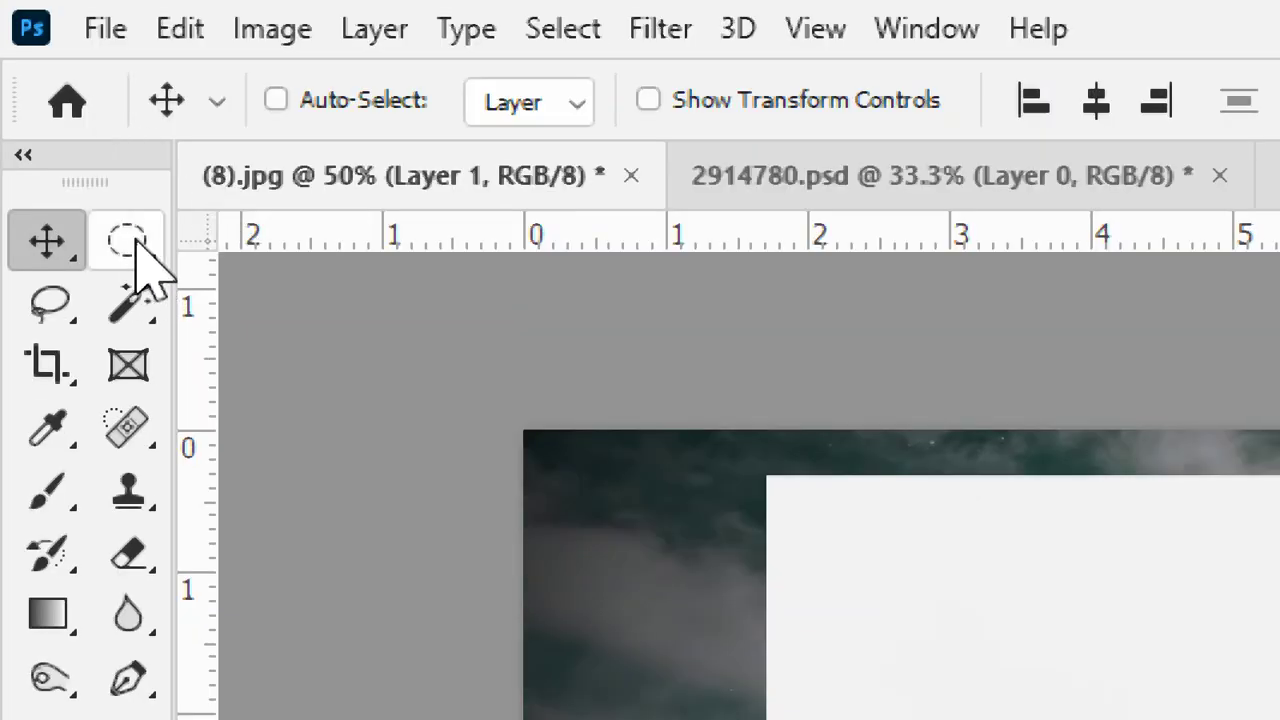
{"action": "left_click", "coordinate": [136, 240]}
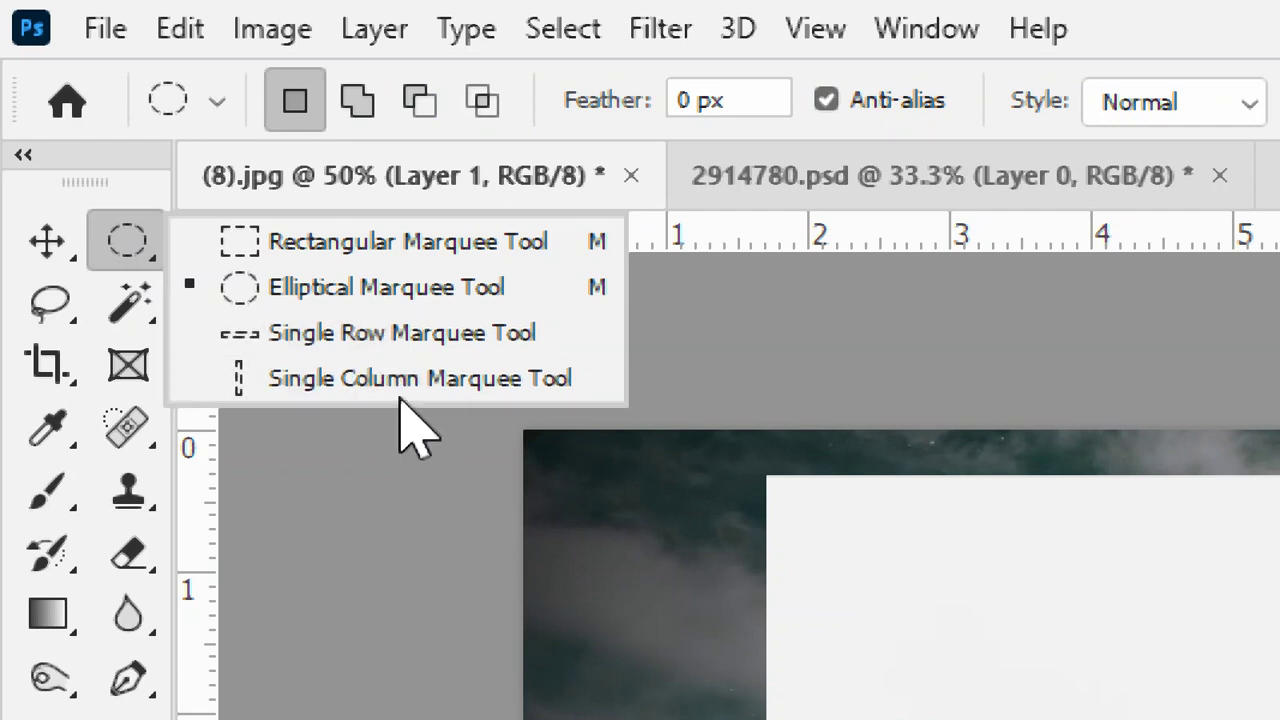
{"action": "left_click", "coordinate": [362, 338]}
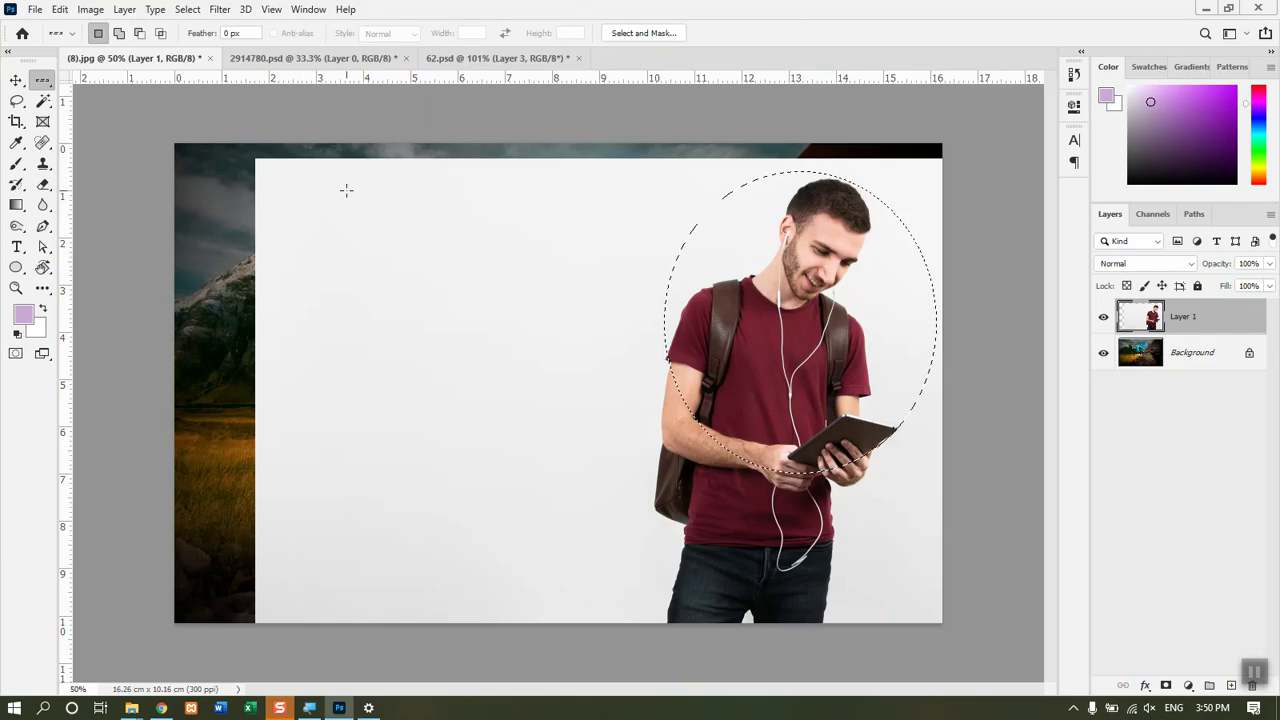
{"action": "left_click", "coordinate": [489, 359]}
Step: Examine the single-row selection at pixel level where it crosses the edge of the man's sleeve
{"action": "key", "text": "ctrl+plus"}
{"action": "key", "text": "ctrl+plus"}
{"action": "key", "text": "ctrl+plus"}
{"action": "key", "text": "ctrl+plus"}
{"action": "key", "text": "ctrl+plus"}
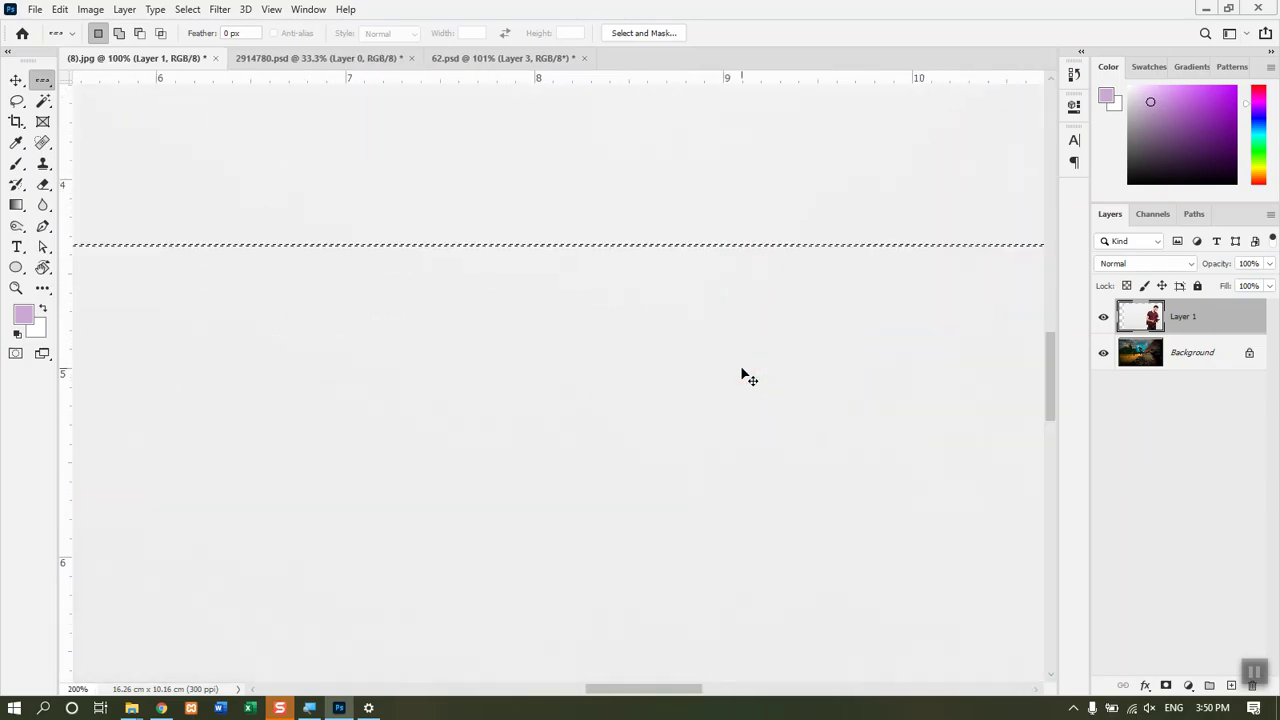
{"action": "left_click_drag", "start_coordinate": [698, 503], "coordinate": [537, 471]}
{"action": "scroll", "coordinate": [537, 457], "scroll_direction": "up", "scroll_amount": 6}
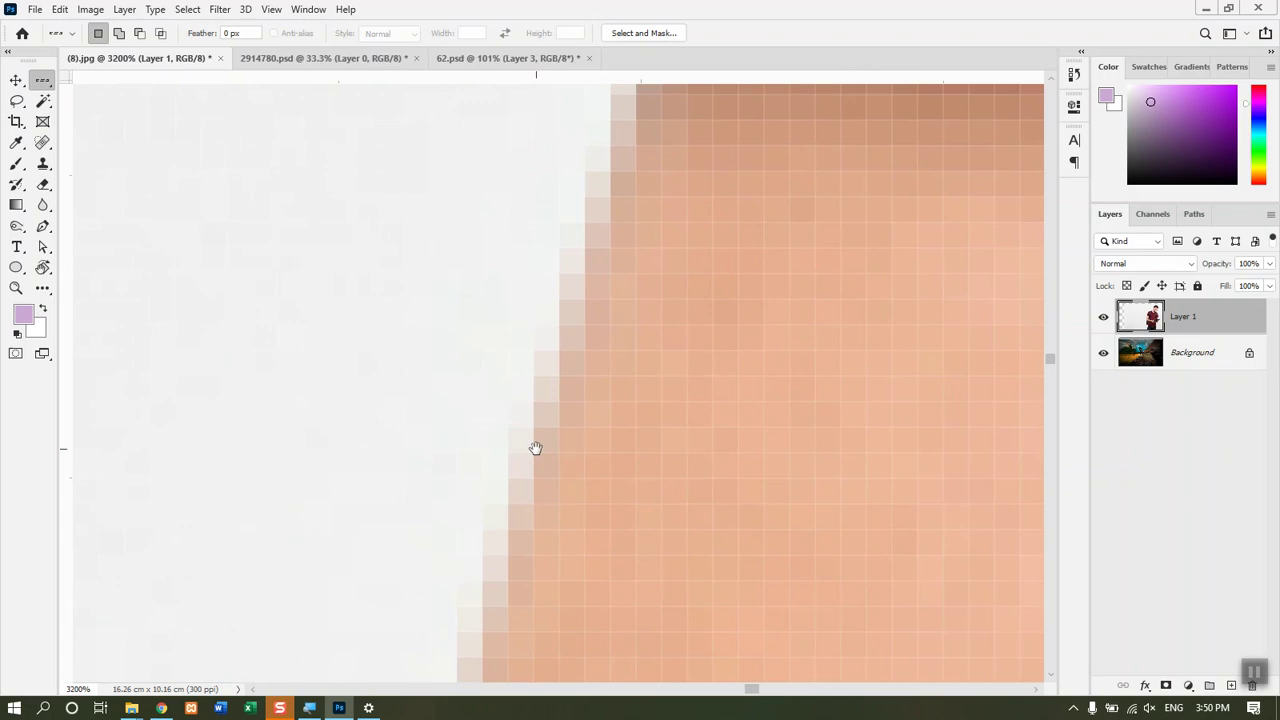
{"action": "scroll", "coordinate": [606, 571], "scroll_direction": "up", "scroll_amount": 2}
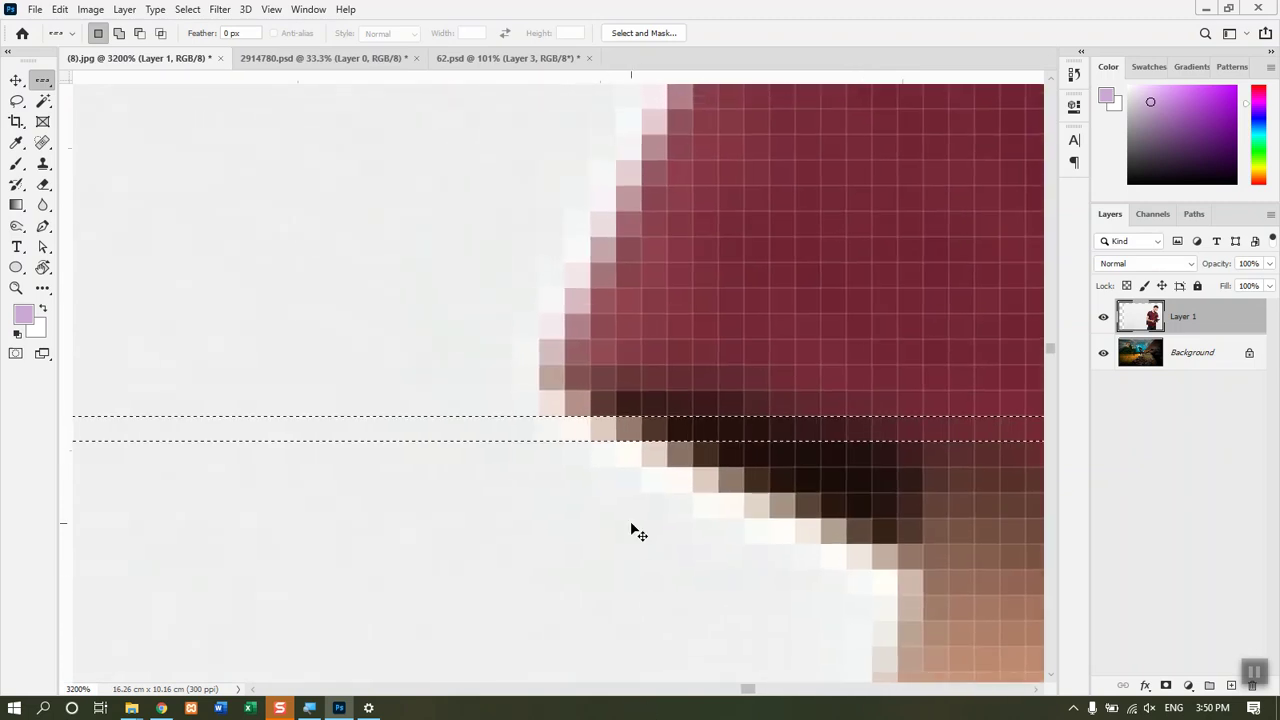
{"action": "scroll", "coordinate": [634, 530], "scroll_direction": "up", "scroll_amount": 1}
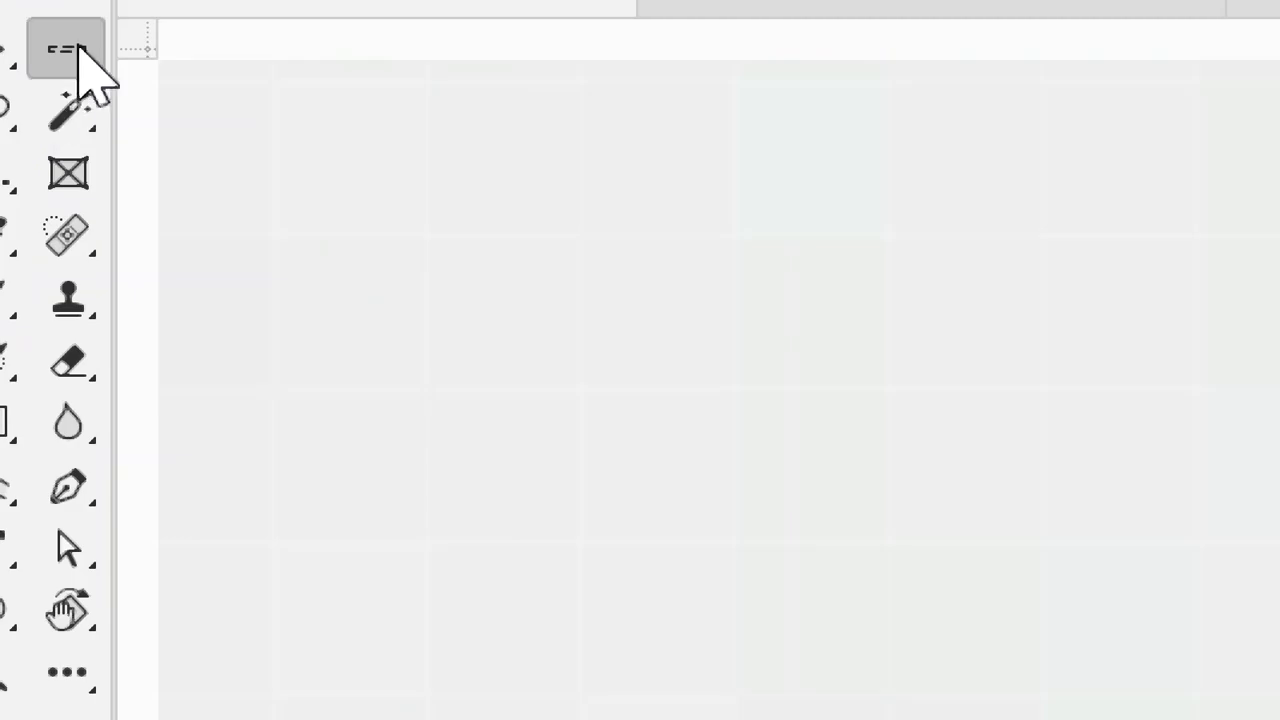
Step: Select a single pixel column at the sleeve's edge with the Single Column Marquee Tool, and reposition it farther inside the sleeve
{"action": "right_click", "coordinate": [45, 83]}
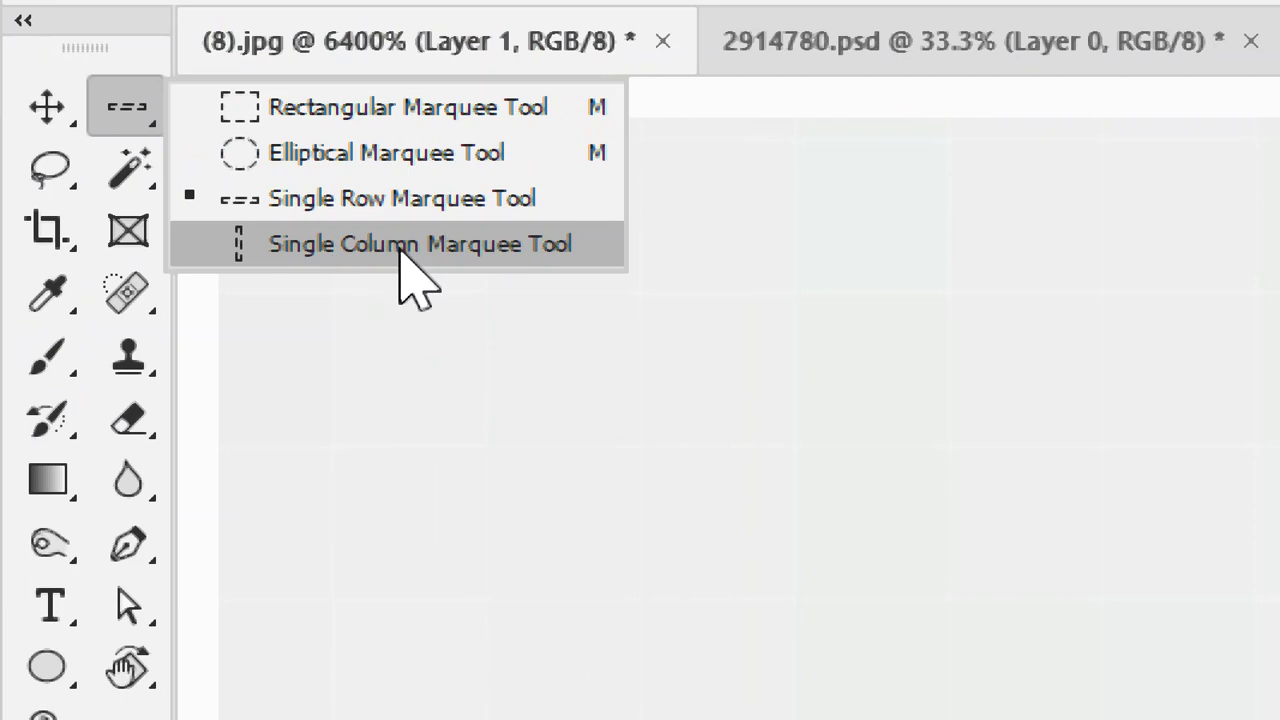
{"action": "left_click", "coordinate": [400, 248]}
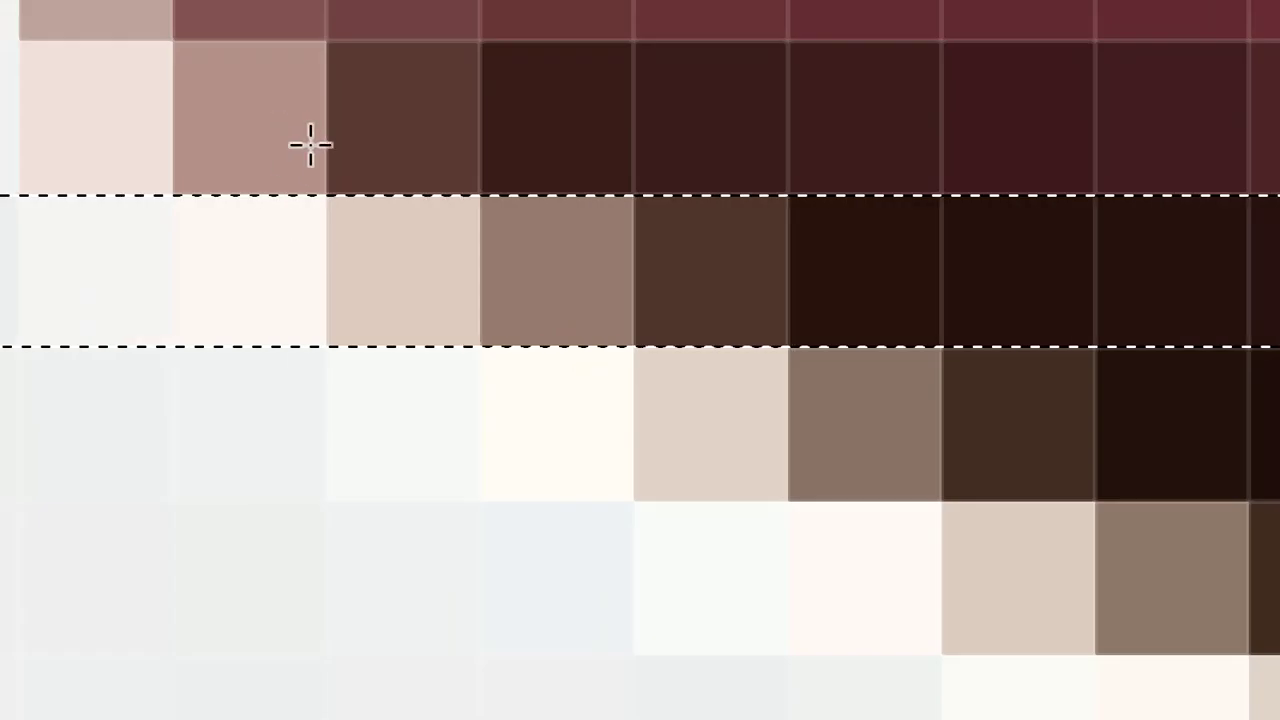
{"action": "left_click", "coordinate": [350, 128]}
{"action": "scroll", "coordinate": [357, 200], "scroll_direction": "up", "scroll_amount": 5}
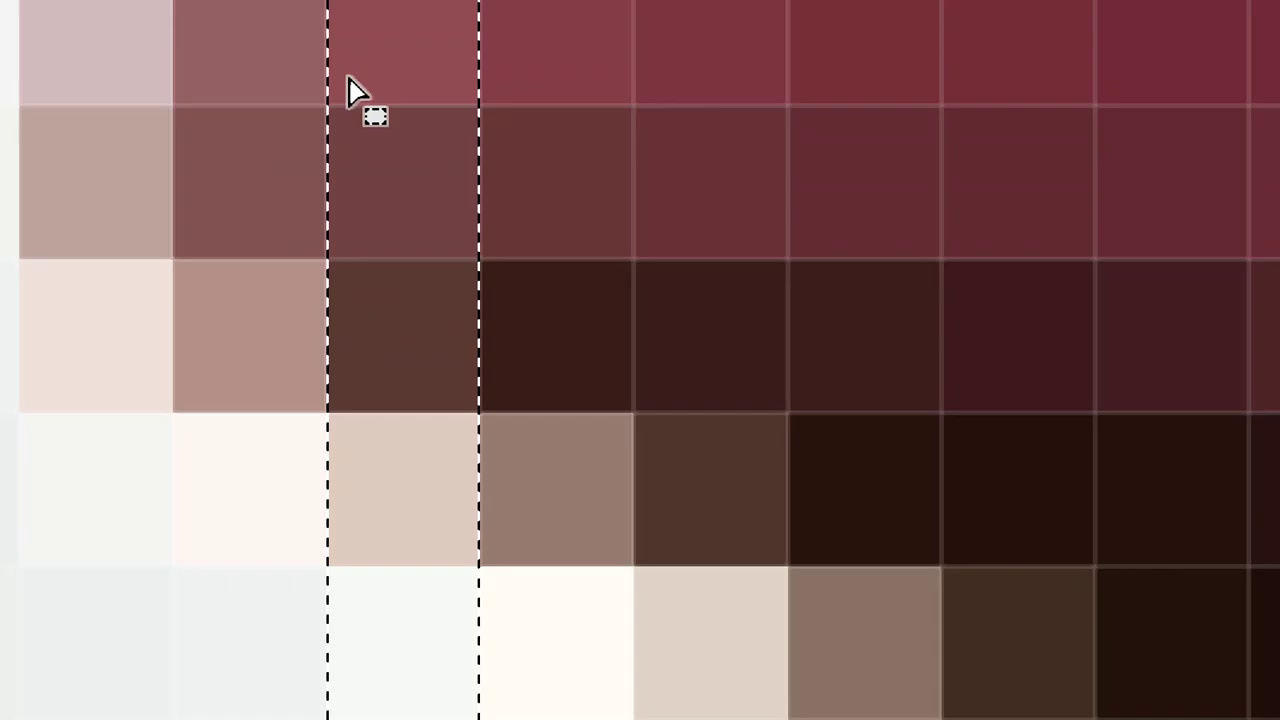
{"action": "scroll", "coordinate": [440, 575], "scroll_direction": "down", "scroll_amount": 3}
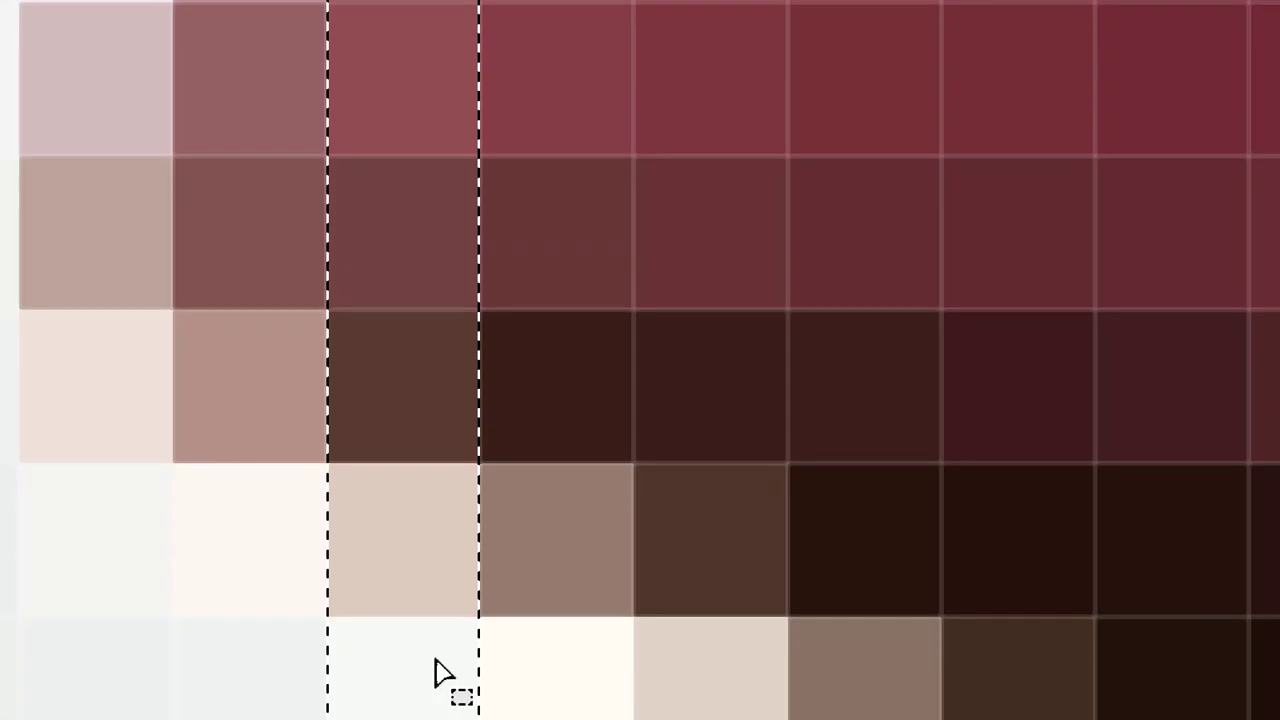
{"action": "scroll", "coordinate": [354, 69], "scroll_direction": "up", "scroll_amount": 5}
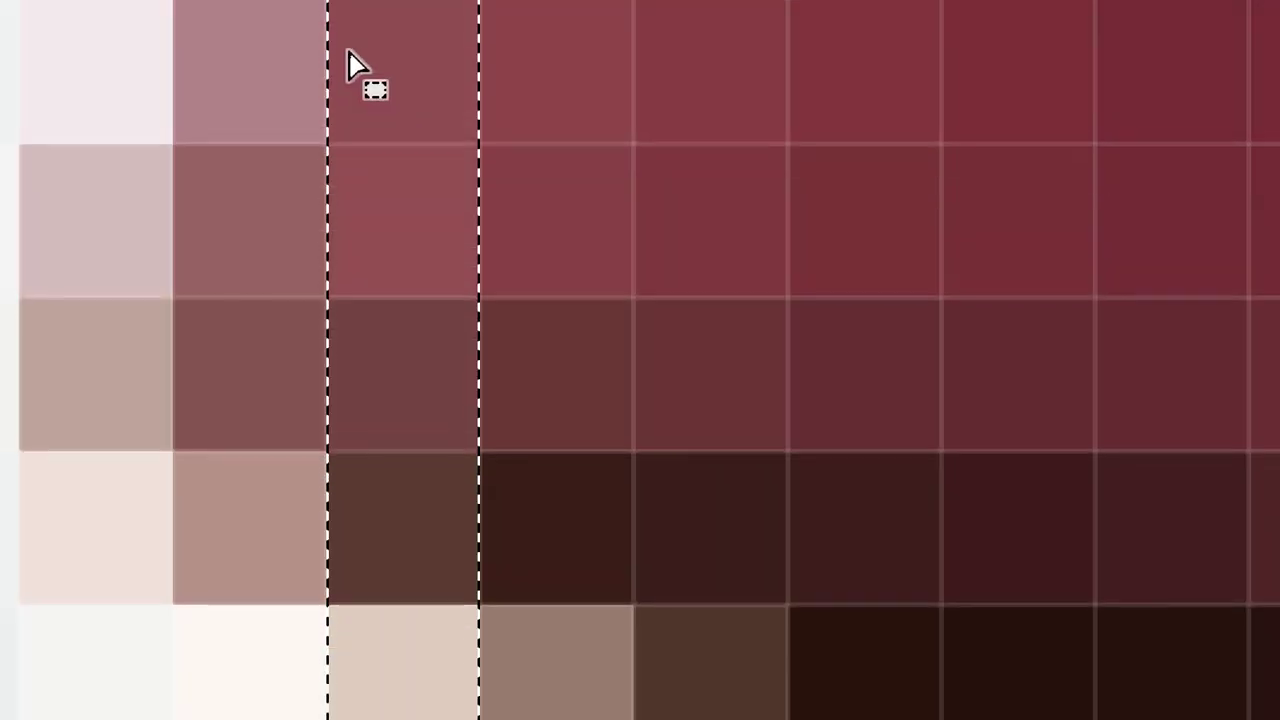
{"action": "scroll", "coordinate": [354, 40], "scroll_direction": "up", "scroll_amount": 1}
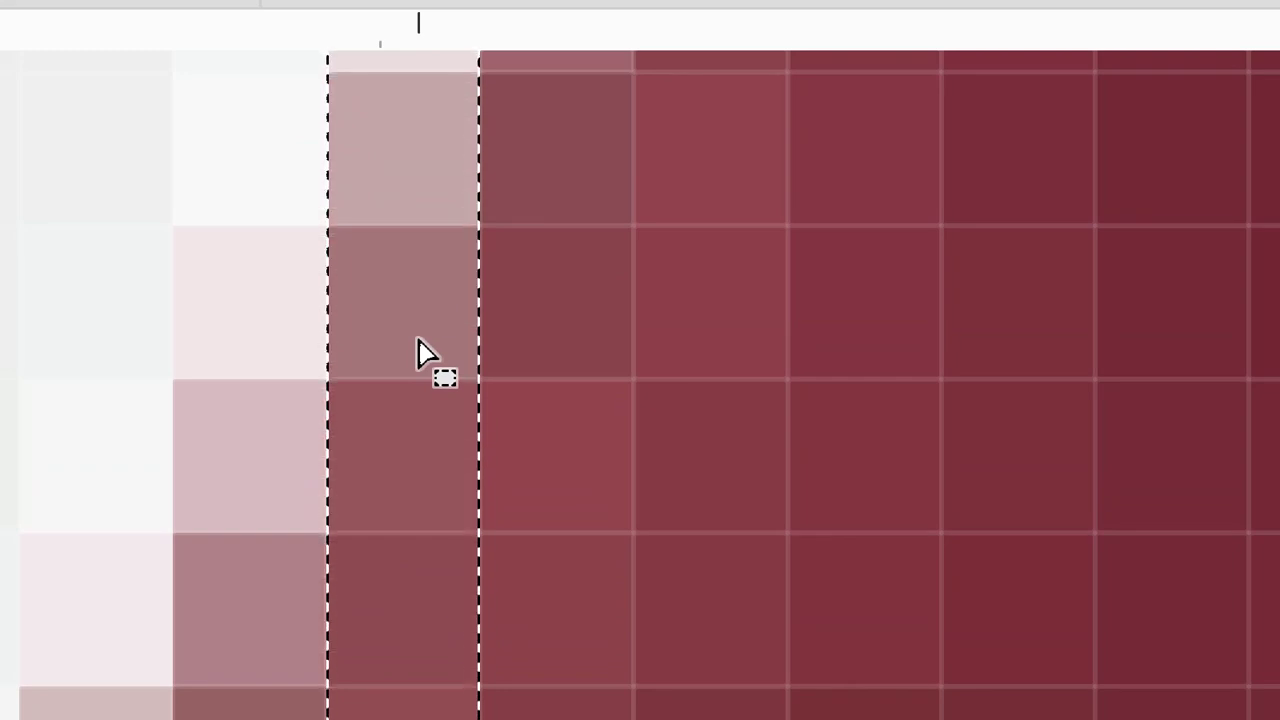
{"action": "left_click", "coordinate": [703, 341]}
{"action": "left_click", "coordinate": [1070, 420]}
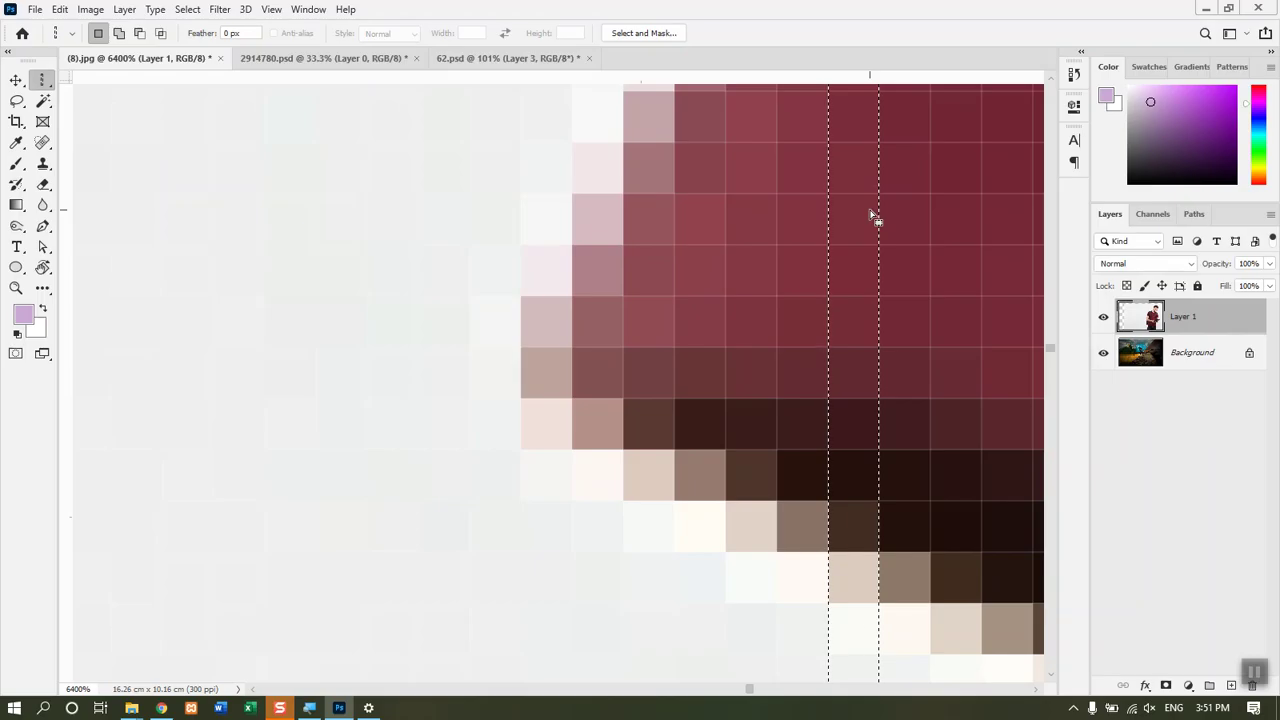
Step: Deselect the single-column selection and show the whole image again
{"action": "key", "text": "ctrl+minus"}
{"action": "key", "text": "ctrl+minus"}
{"action": "key", "text": "ctrl+minus"}
{"action": "key", "text": "ctrl+minus"}
{"action": "key", "text": "ctrl+minus"}
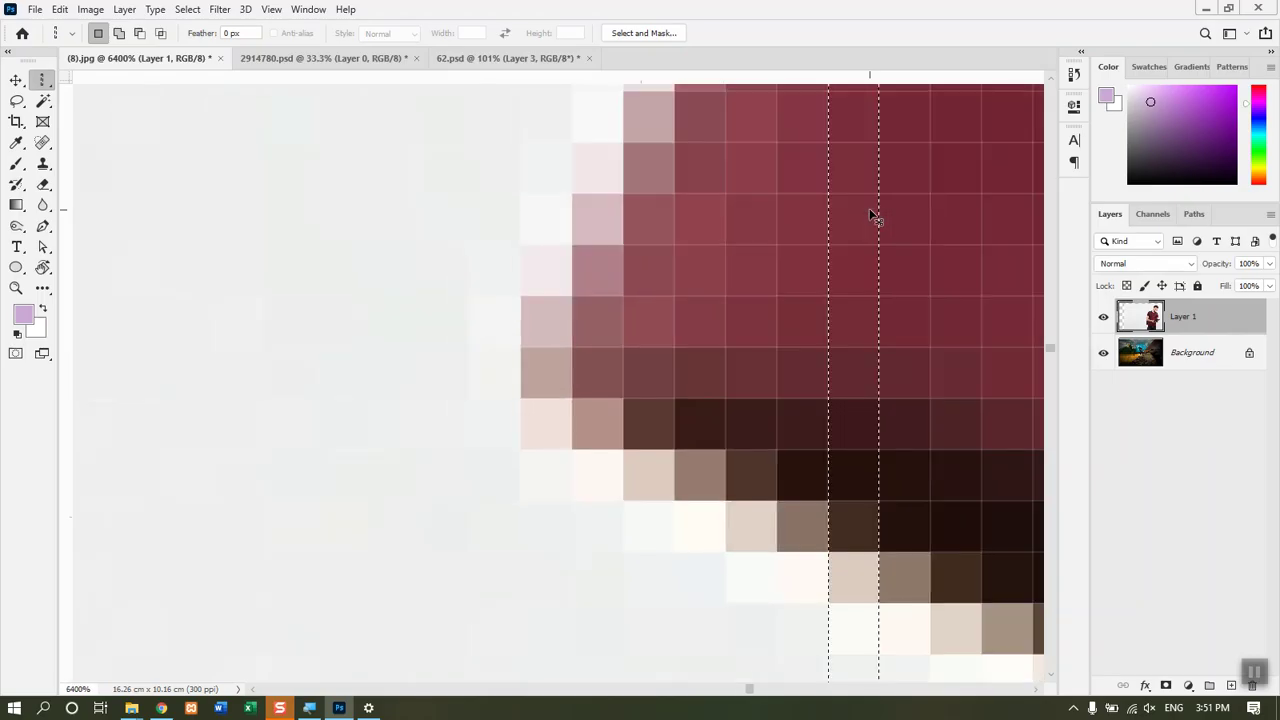
{"action": "key", "text": "ctrl+minus"}
{"action": "key", "text": "ctrl+minus"}
{"action": "key", "text": "ctrl+minus"}
{"action": "key", "text": "ctrl+minus"}
{"action": "key", "text": "ctrl+minus"}
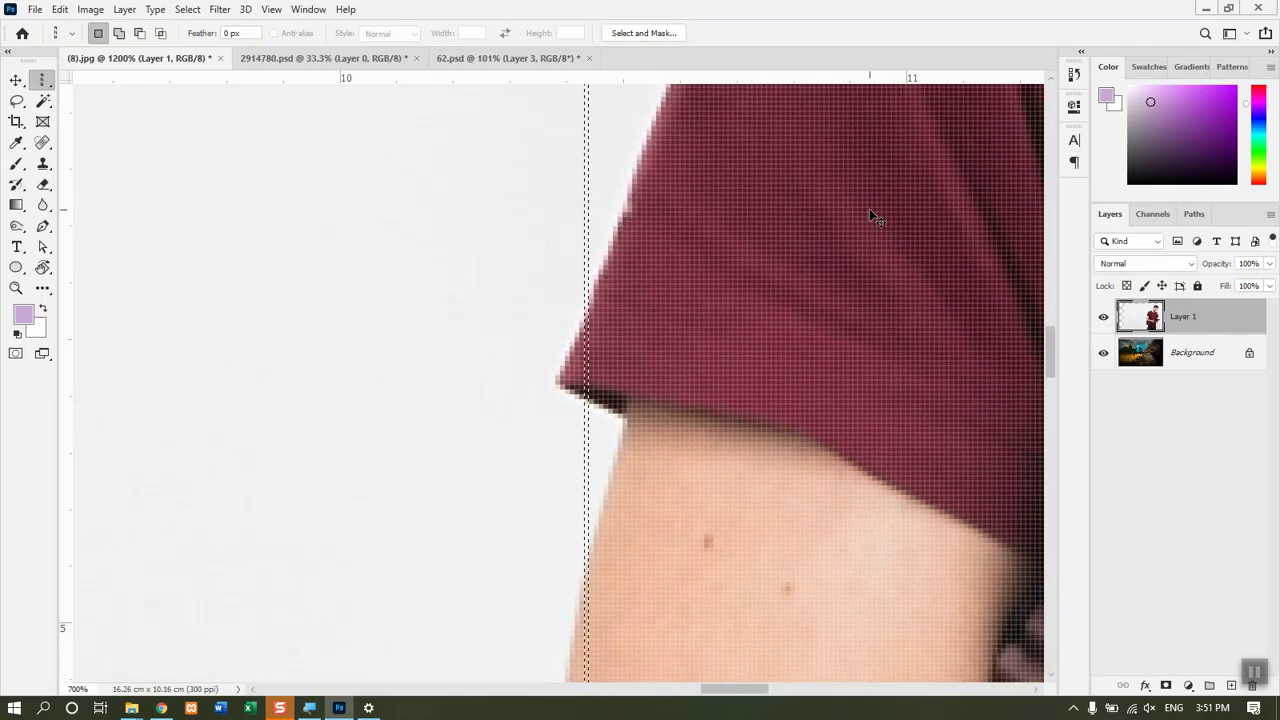
{"action": "key", "text": "ctrl+d"}
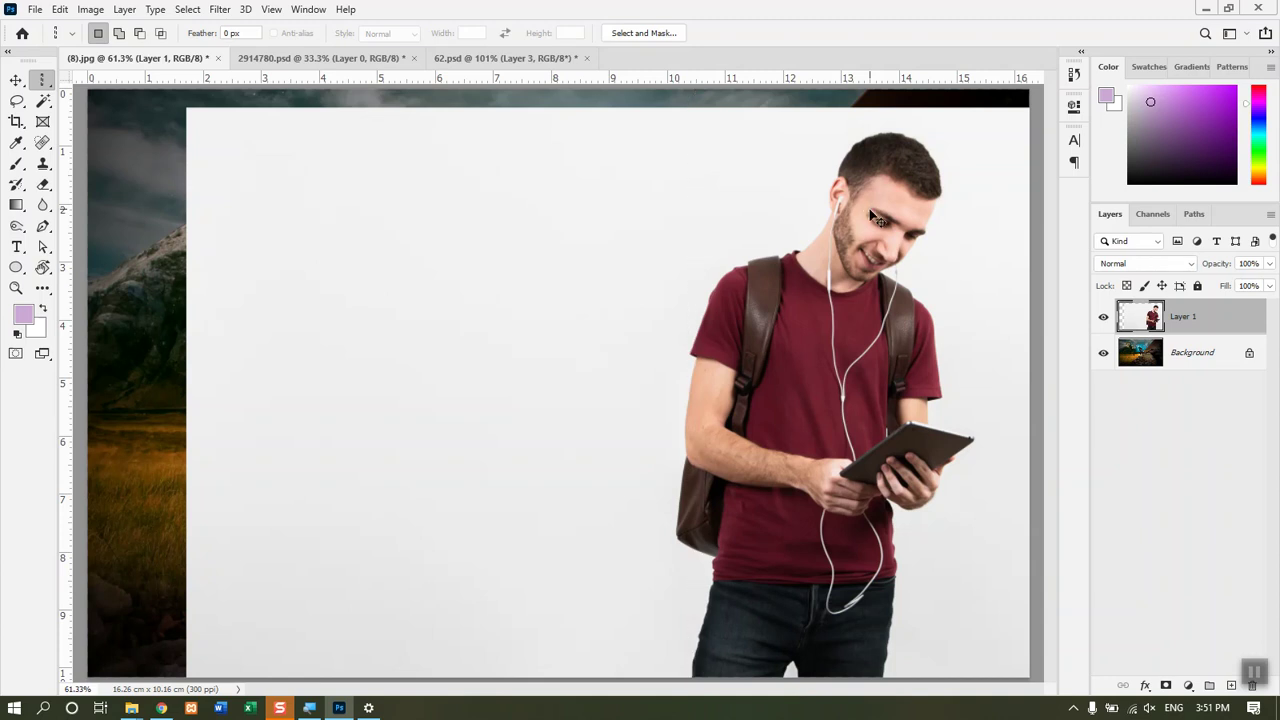
Step: View the image at reduced size and at 400%, and fit it to the window with the Move tool active
{"action": "key", "text": "ctrl+minus"}
{"action": "key", "text": "ctrl+minus"}
{"action": "key", "text": "ctrl+minus"}
{"action": "key", "text": "ctrl+minus"}
{"action": "key", "text": "ctrl+minus"}
{"action": "key", "text": "ctrl+plus"}
{"action": "key", "text": "ctrl+plus"}
{"action": "key", "text": "ctrl+plus"}
{"action": "key", "text": "ctrl+plus"}
{"action": "key", "text": "ctrl+plus"}
{"action": "key", "text": "ctrl+plus"}
{"action": "key", "text": "ctrl+plus"}
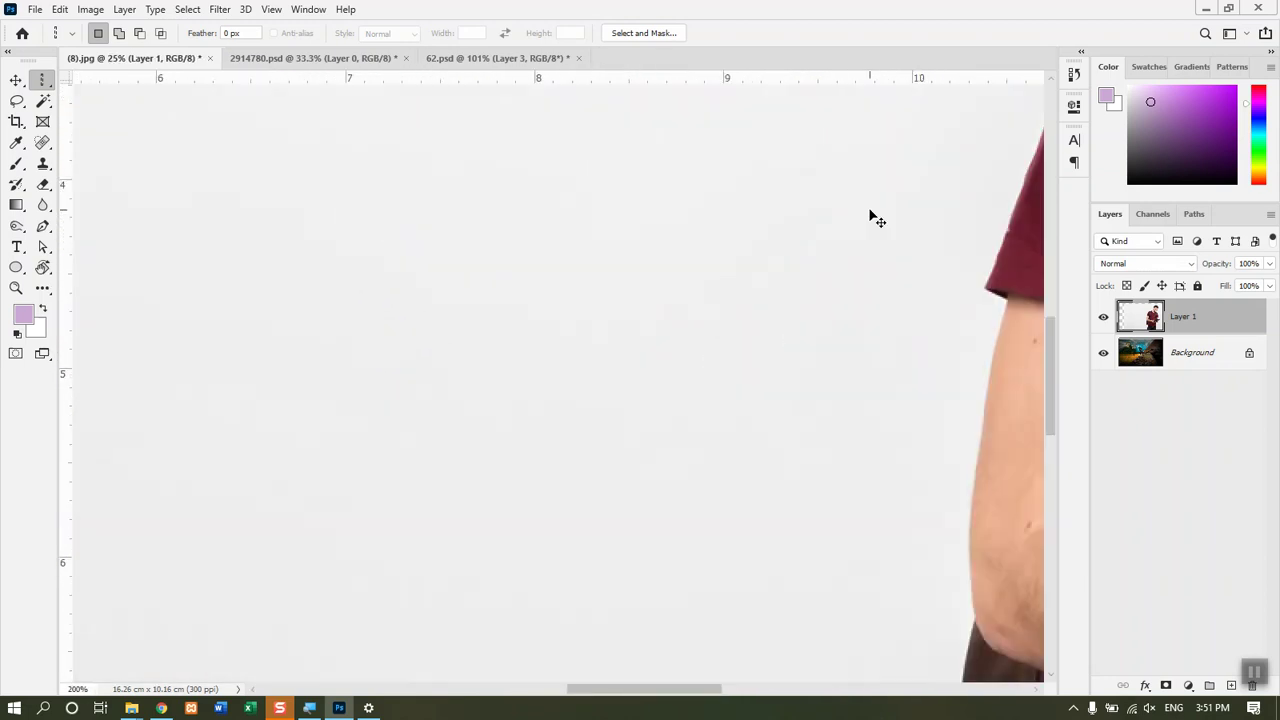
{"action": "key", "text": "ctrl+plus"}
{"action": "key", "text": "ctrl+plus"}
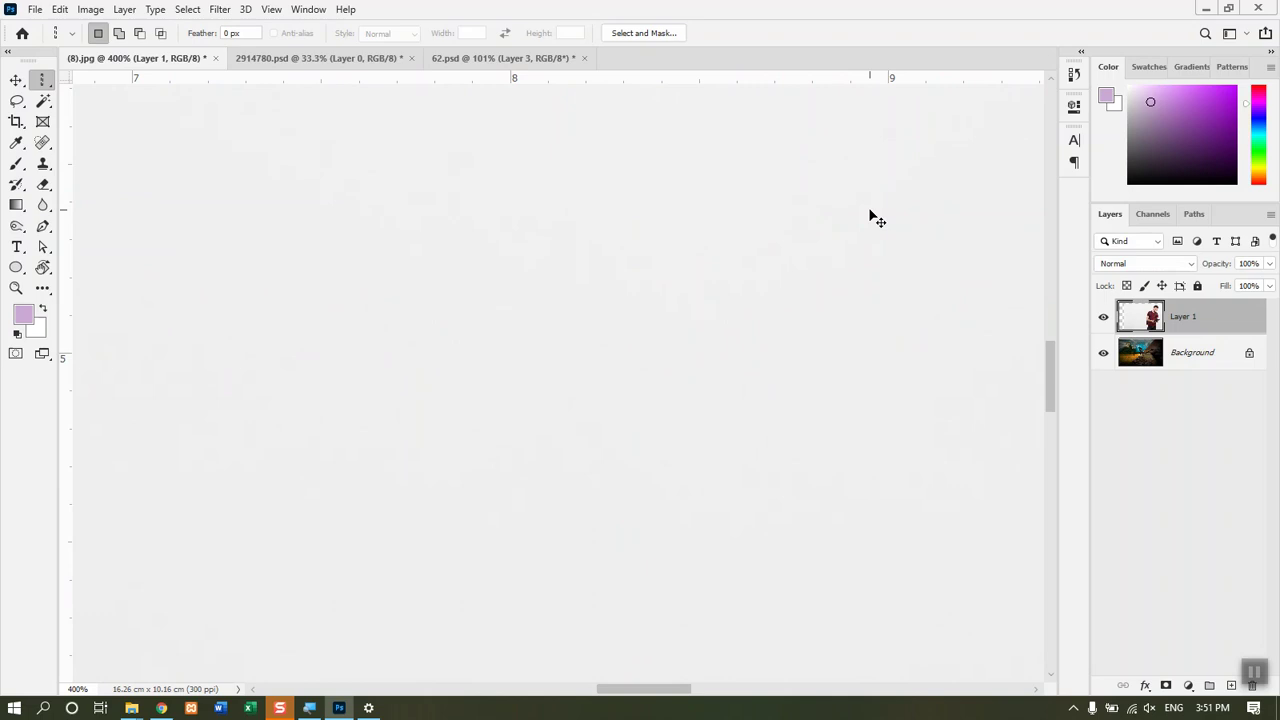
{"action": "key", "text": "ctrl+0"}
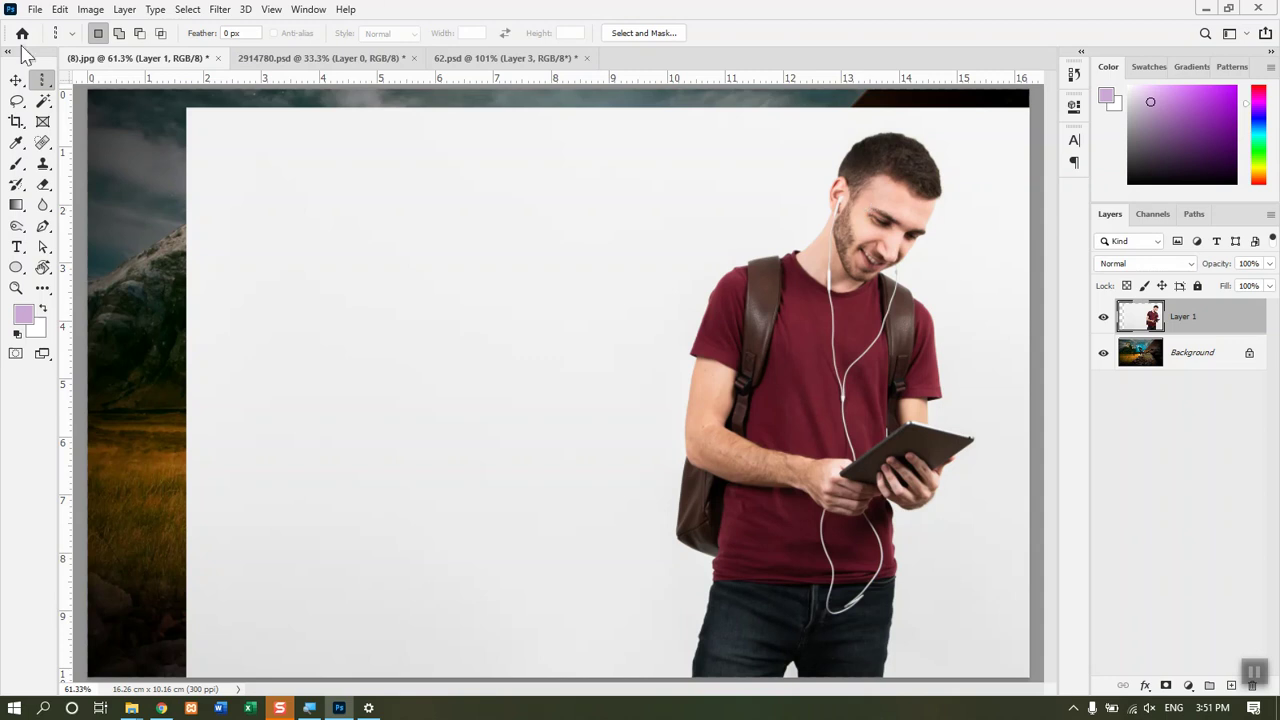
{"action": "key", "text": "v"}
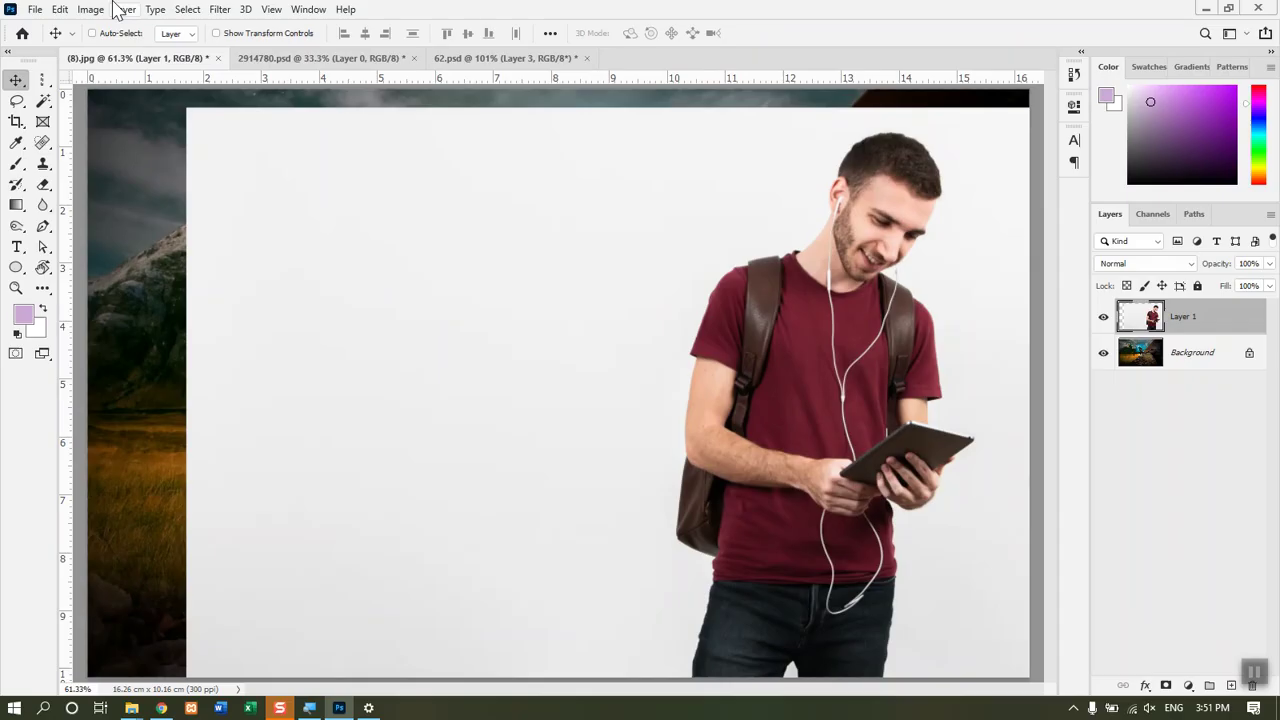
Step: Switch to Magnifier, move its window, magnify the screen to 500%, and return it to 100% before minimizing Magnifier
{"action": "key", "text": "super"}
{"action": "key", "text": "super"}
{"action": "left_click", "coordinate": [310, 710]}
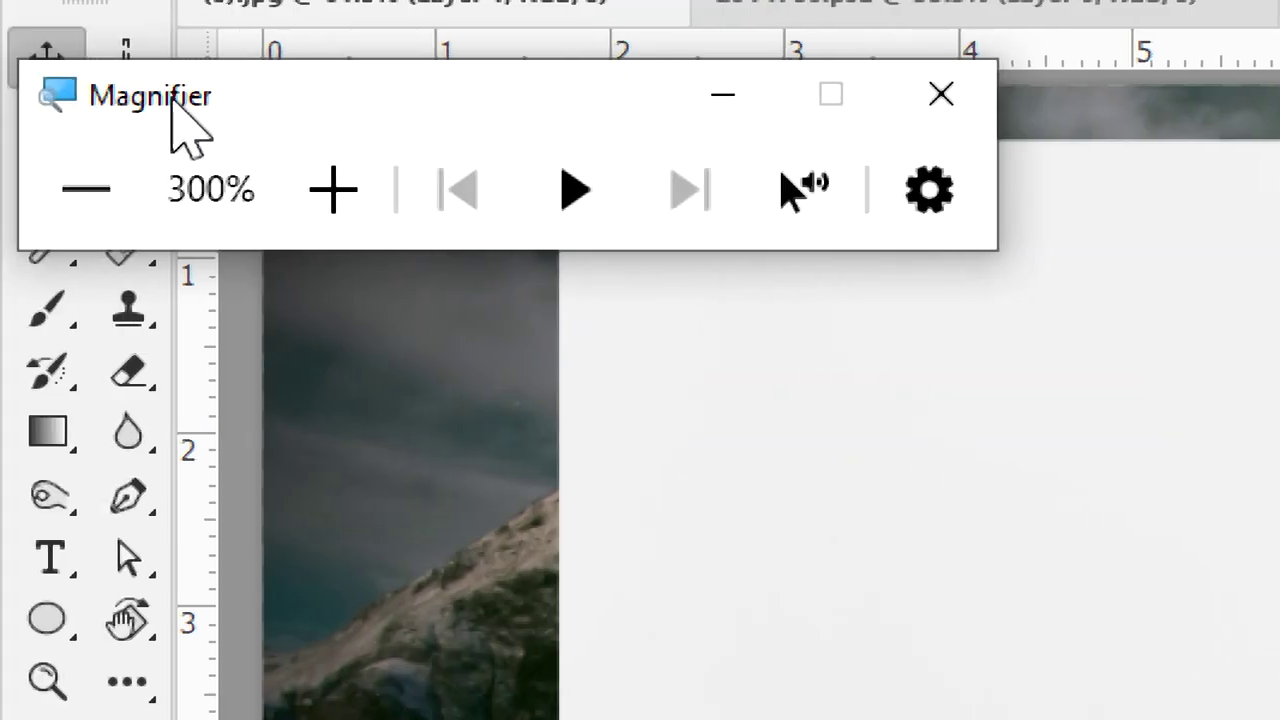
{"action": "left_click_drag", "start_coordinate": [57, 96], "coordinate": [168, 102]}
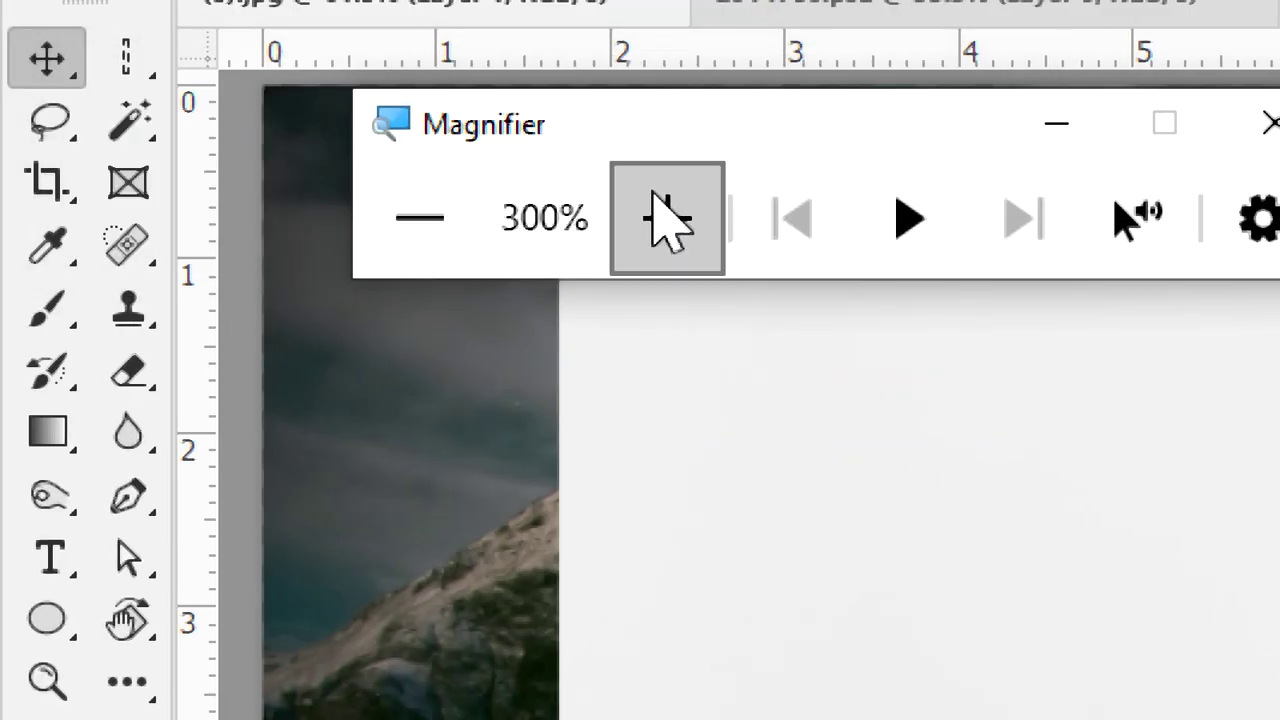
{"action": "key", "text": "super+minus"}
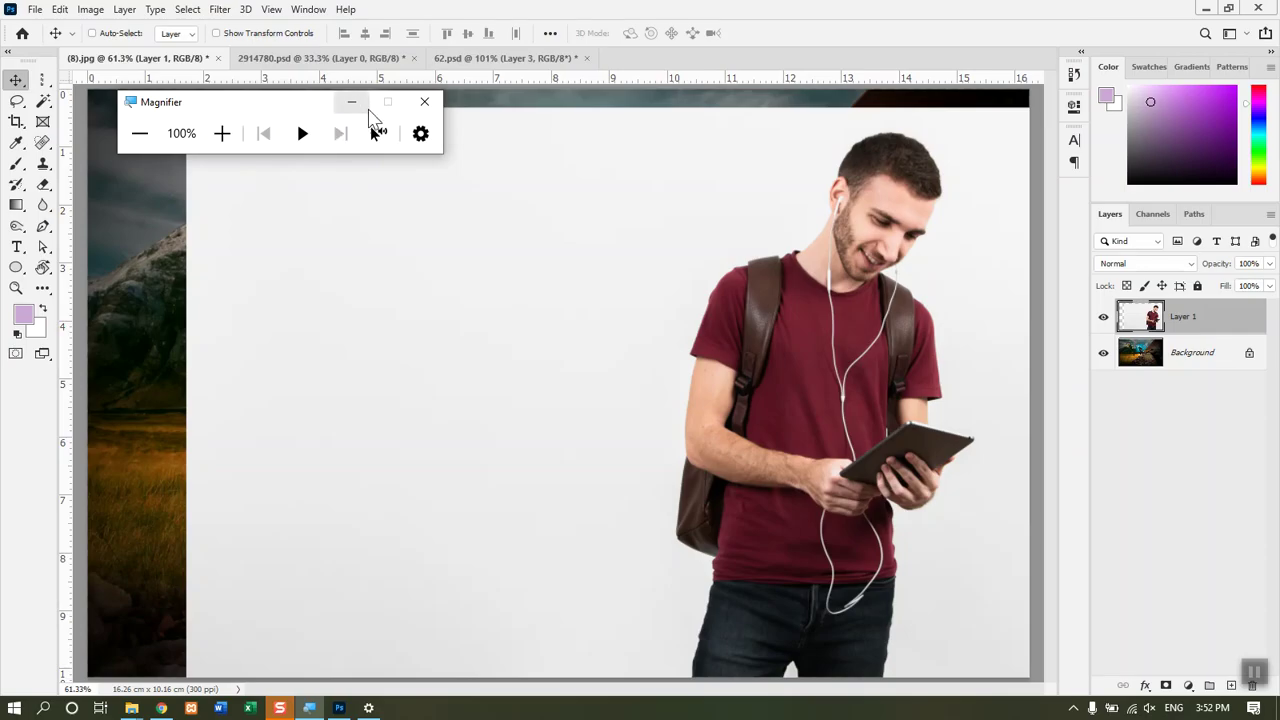
{"action": "left_click", "coordinate": [224, 138]}
{"action": "left_click", "coordinate": [224, 138]}
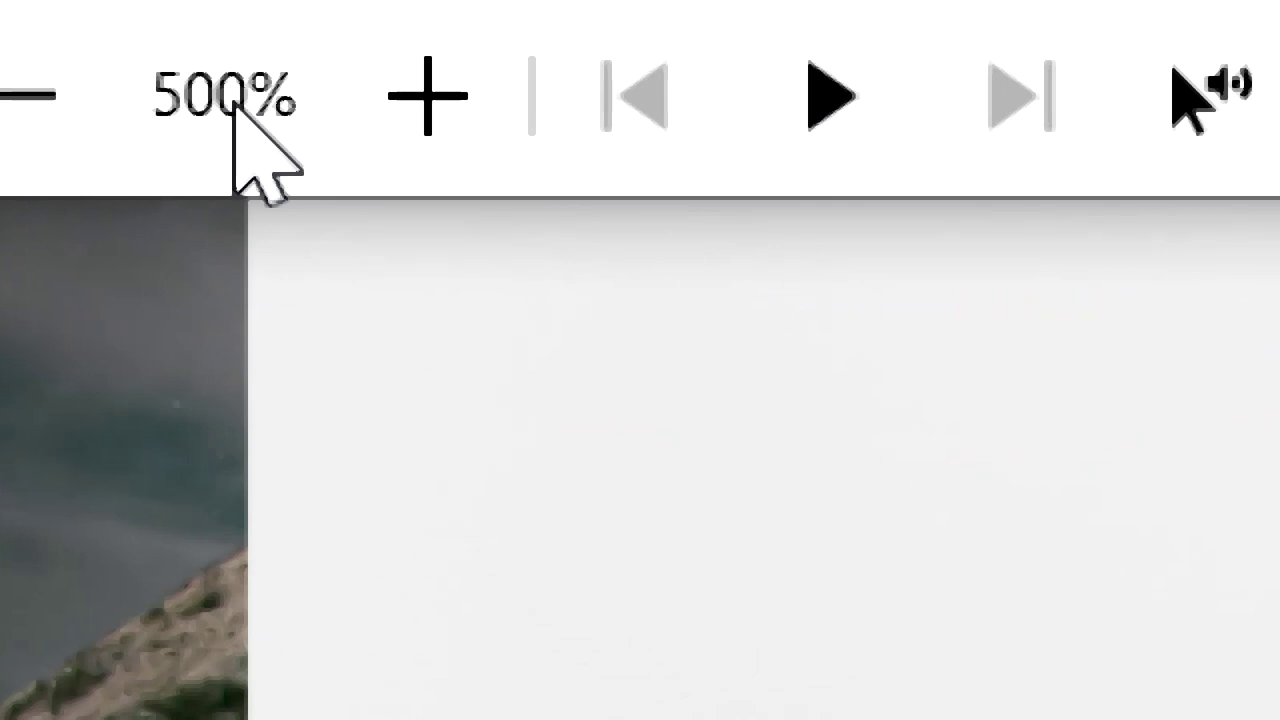
{"action": "left_click", "coordinate": [30, 125]}
{"action": "left_click", "coordinate": [30, 125]}
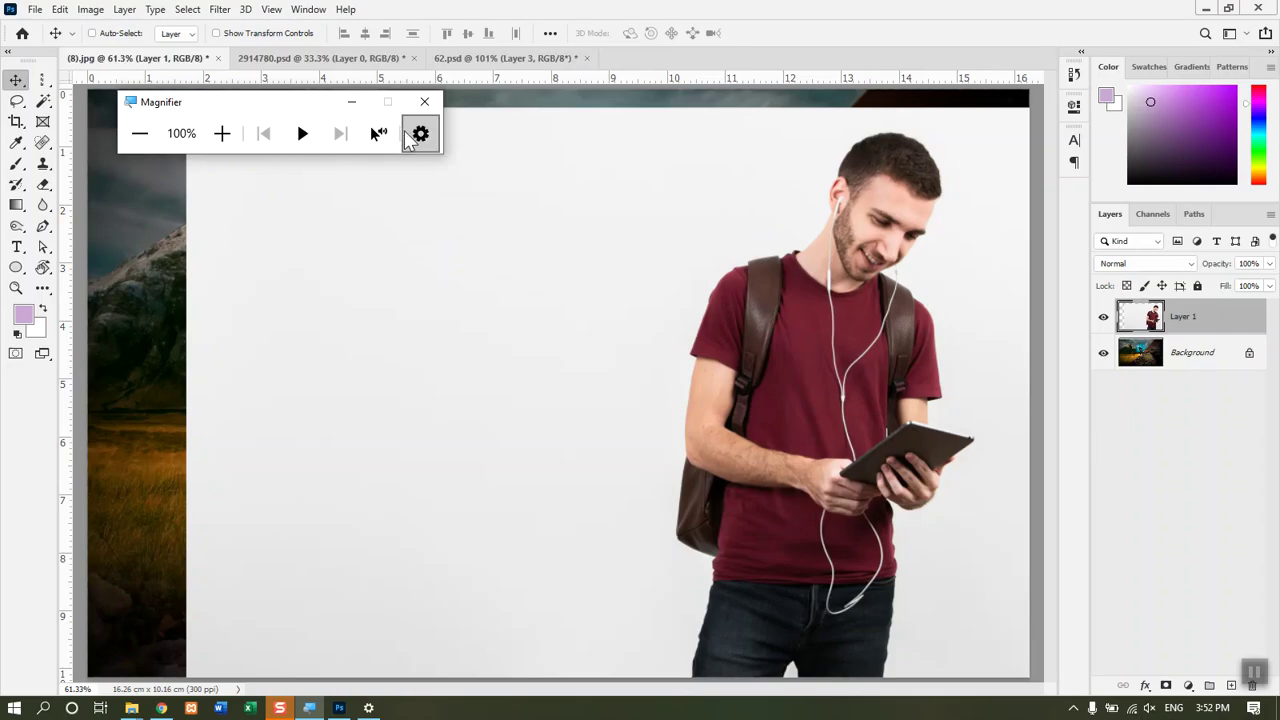
{"action": "left_click", "coordinate": [352, 104]}
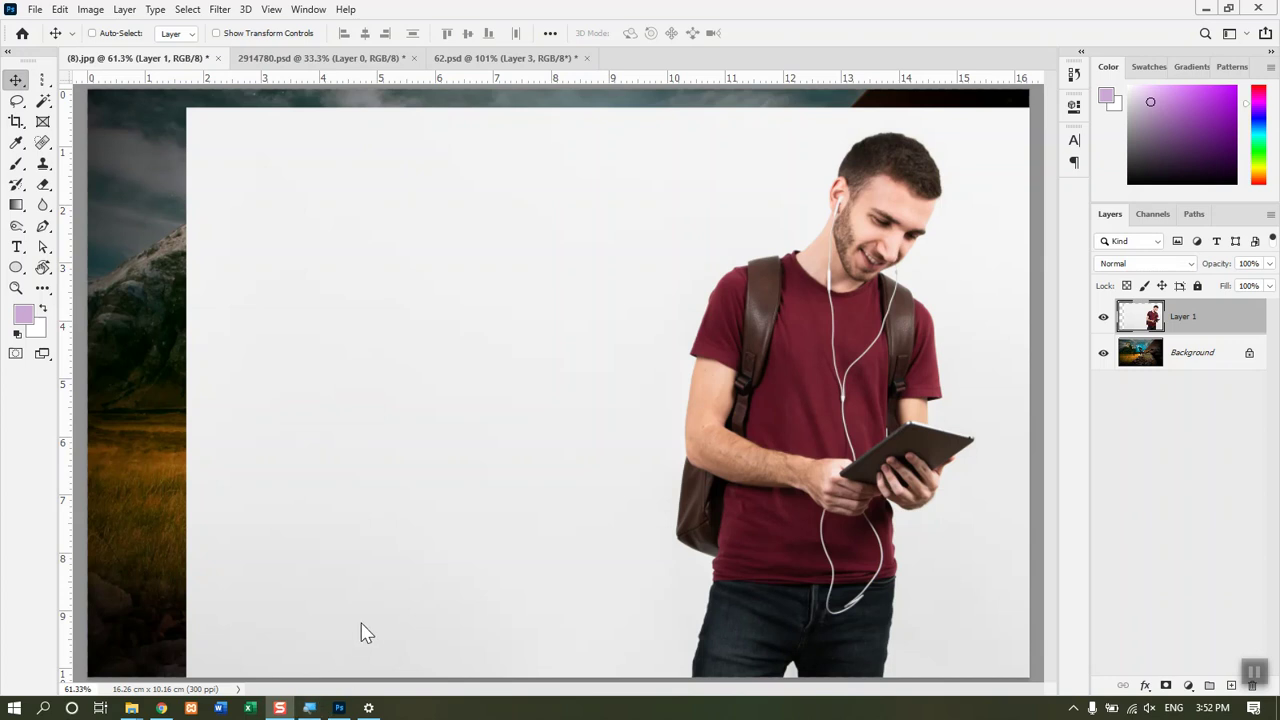
Step: Magnify the screen around the toolbox and activate the Lasso Tool
{"action": "key", "text": "super+plus"}
{"action": "key", "text": "super+plus"}
{"action": "key", "text": "super+plus"}
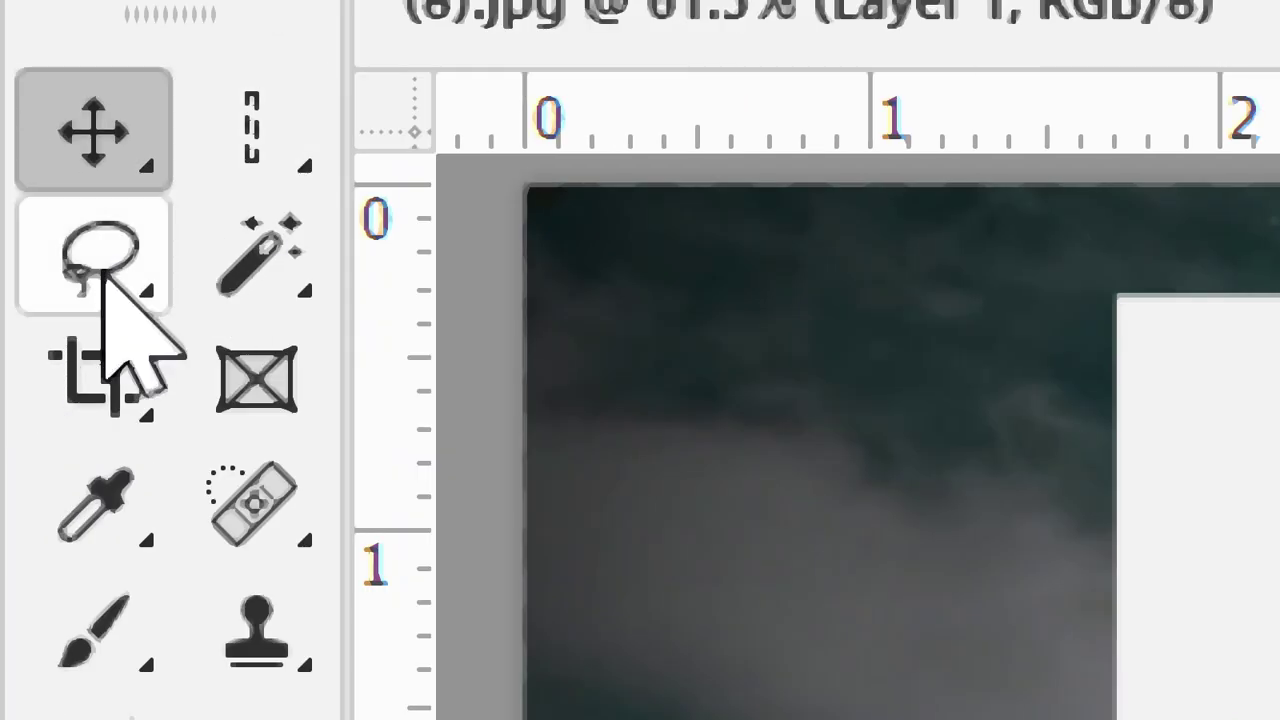
{"action": "left_click", "coordinate": [60, 288]}
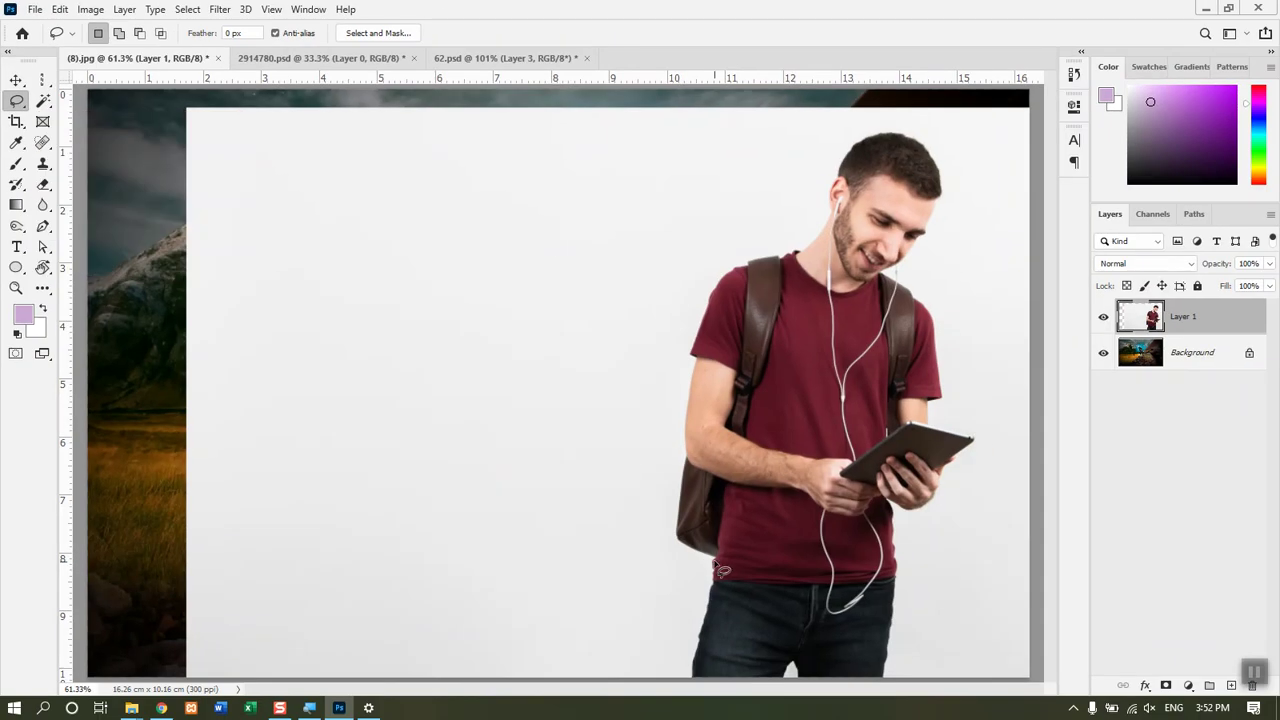
Step: Draw a closed freehand lasso selection in the grey background, following the jeans' outer edge at the image's lower border
{"action": "key", "text": "ctrl+plus"}
{"action": "key", "text": "ctrl+plus"}
{"action": "key", "text": "ctrl+plus"}
{"action": "key", "text": "ctrl+plus"}
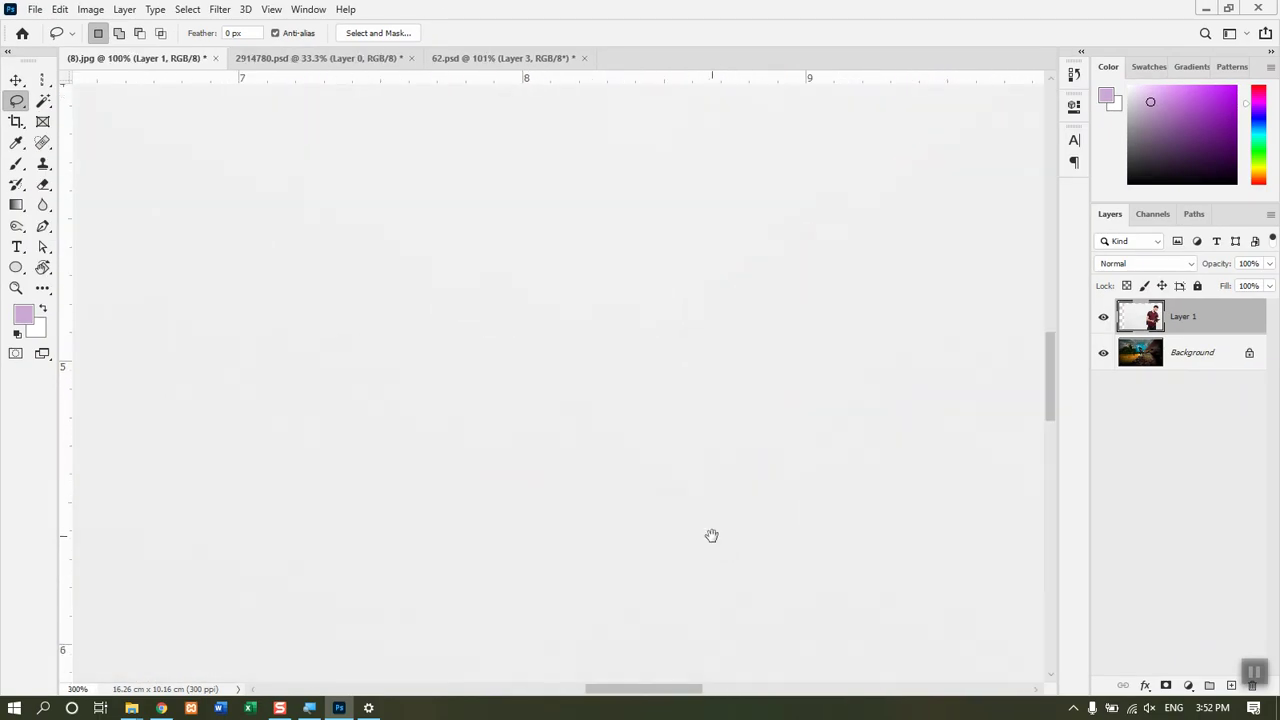
{"action": "left_click_drag", "start_coordinate": [706, 527], "coordinate": [681, 265]}
{"action": "key", "text": "ctrl+plus"}
{"action": "left_click_drag", "start_coordinate": [443, 560], "coordinate": [559, 548]}
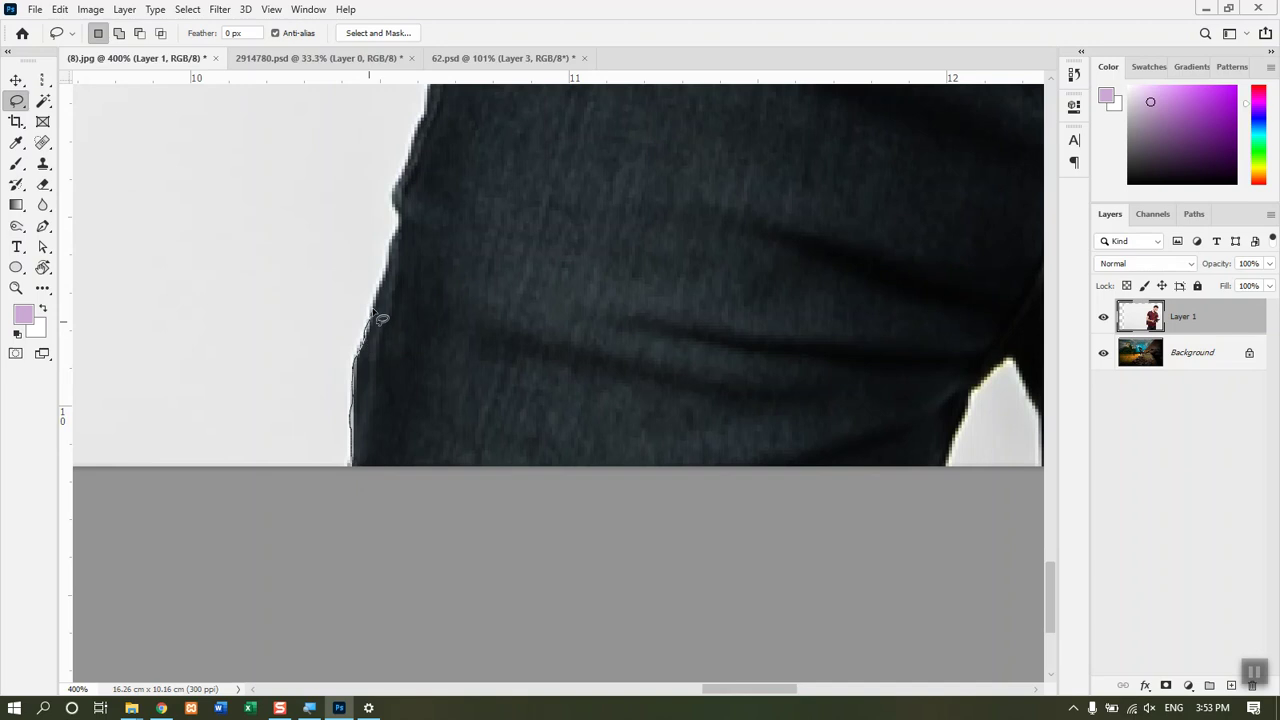
{"action": "left_click_drag", "start_coordinate": [383, 290], "coordinate": [387, 205]}
{"action": "left_click_drag", "start_coordinate": [218, 128], "coordinate": [106, 186]}
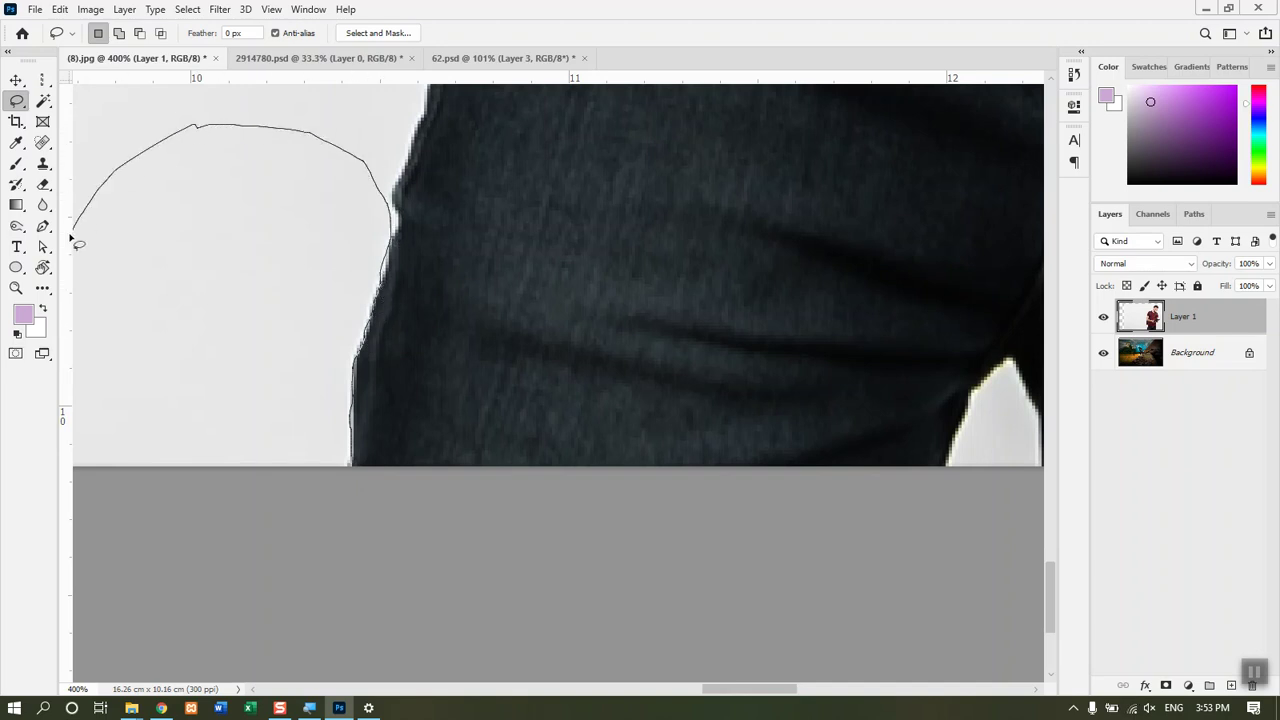
{"action": "mouse_move", "coordinate": [93, 421]}
{"action": "left_mouse_down"}
{"action": "mouse_move", "coordinate": [153, 483]}
{"action": "mouse_move", "coordinate": [211, 510]}
{"action": "mouse_move", "coordinate": [297, 509]}
{"action": "left_mouse_up"}
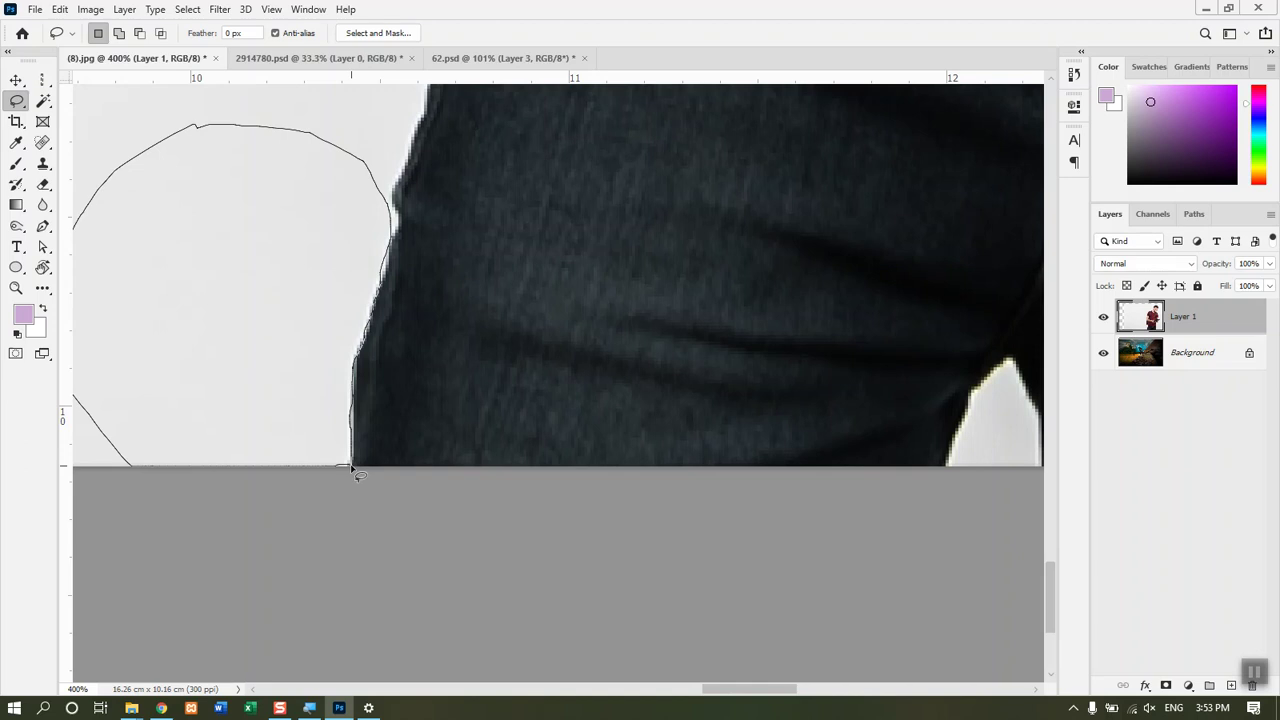
{"action": "left_click_drag", "start_coordinate": [351, 466], "coordinate": [351, 465]}
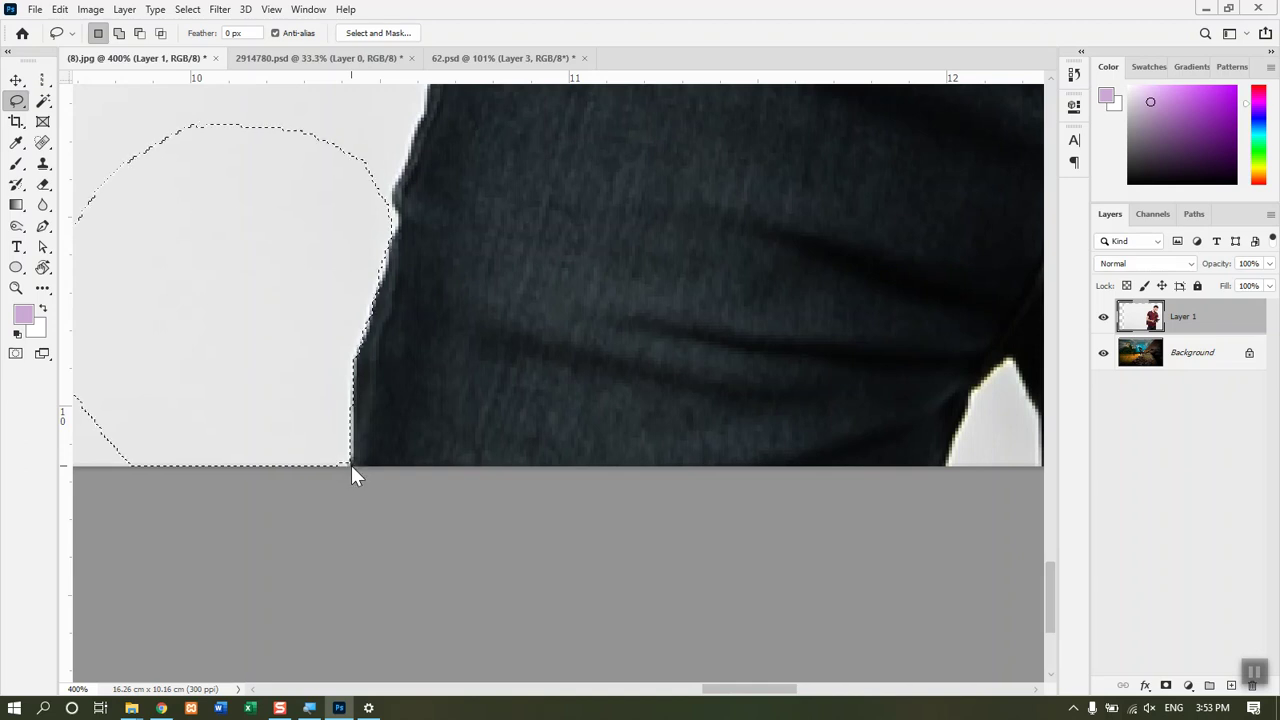
Step: Deselect the lasso area beside the jeans, undo the deselection, and view the selection at 500%
{"action": "key", "text": "ctrl+d"}
{"action": "key", "text": "ctrl+minus"}
{"action": "key", "text": "ctrl+plus"}
{"action": "mouse_move", "coordinate": [358, 476]}
{"action": "left_mouse_down"}
{"action": "mouse_move", "coordinate": [740, 482]}
{"action": "mouse_move", "coordinate": [718, 490]}
{"action": "left_mouse_up"}
{"action": "key", "text": "ctrl+z"}
{"action": "key", "text": "ctrl+plus"}
{"action": "left_click_drag", "start_coordinate": [671, 354], "coordinate": [668, 363]}
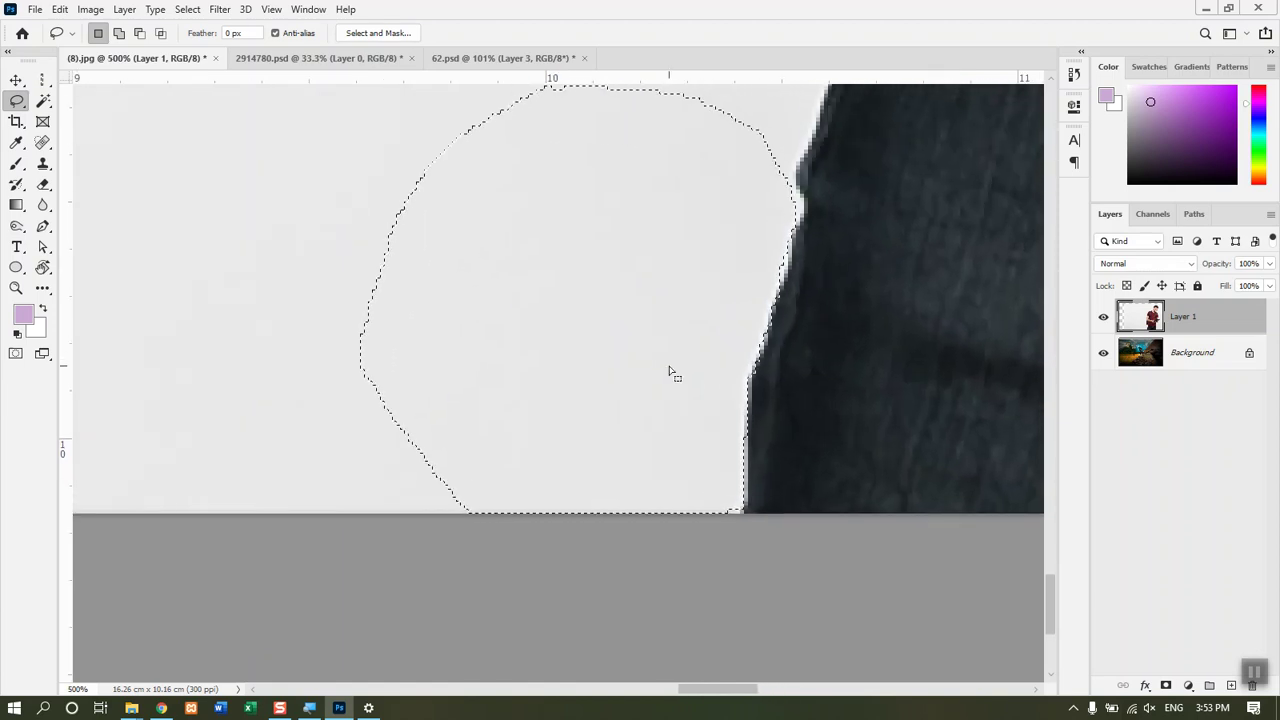
Step: Deselect the lasso area beside the jeans and fit the whole image in the window
{"action": "key", "text": "ctrl+minus"}
{"action": "key", "text": "ctrl+minus"}
{"action": "key", "text": "ctrl+d"}
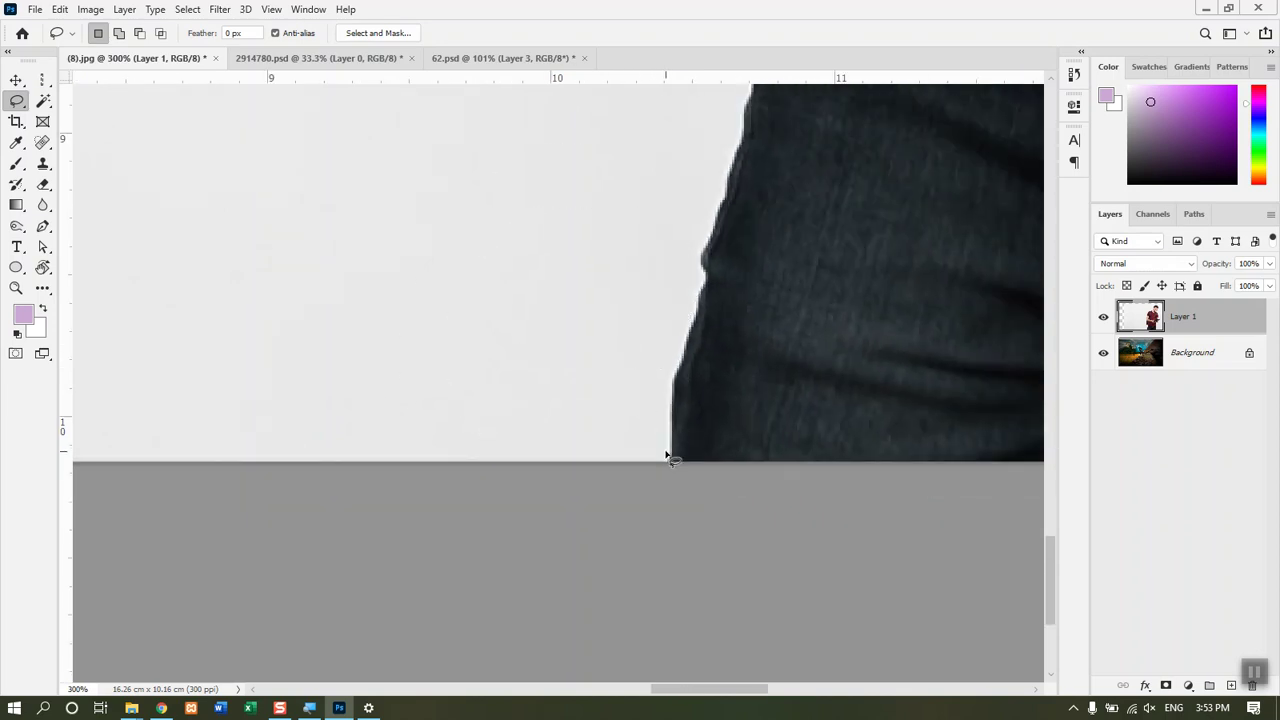
{"action": "key", "text": "ctrl+minus"}
{"action": "key", "text": "ctrl+minus"}
{"action": "key", "text": "ctrl+minus"}
{"action": "key", "text": "ctrl+minus"}
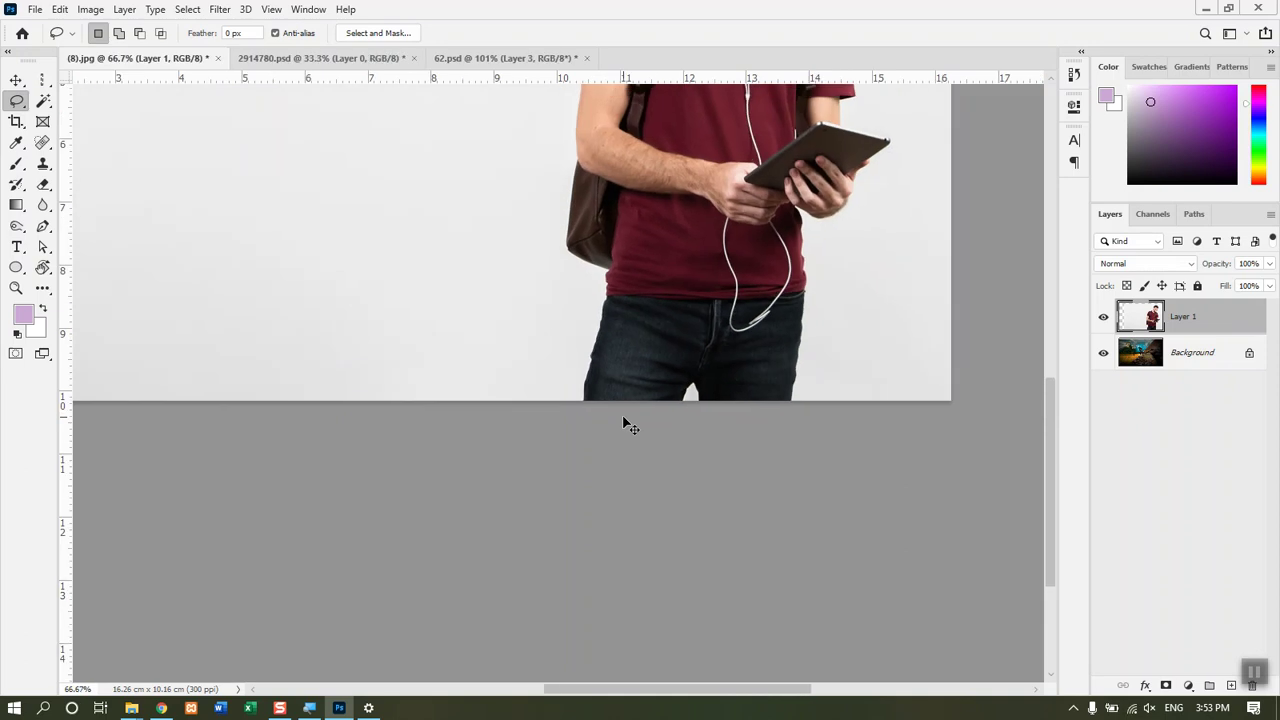
{"action": "key", "text": "ctrl+0"}
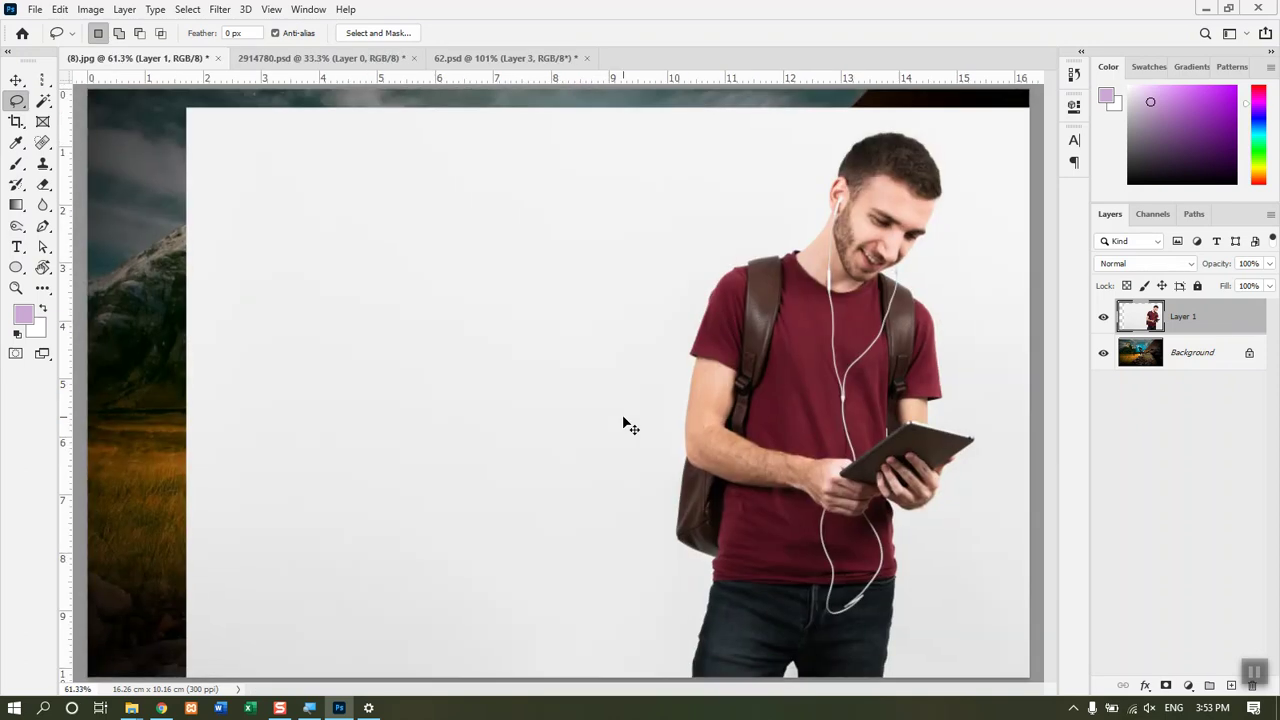
Step: Draw an irregular freehand lasso selection reaching from the grey background across the man's upper arm
{"action": "key", "text": "ctrl+plus"}
{"action": "key", "text": "ctrl+plus"}
{"action": "key", "text": "ctrl+plus"}
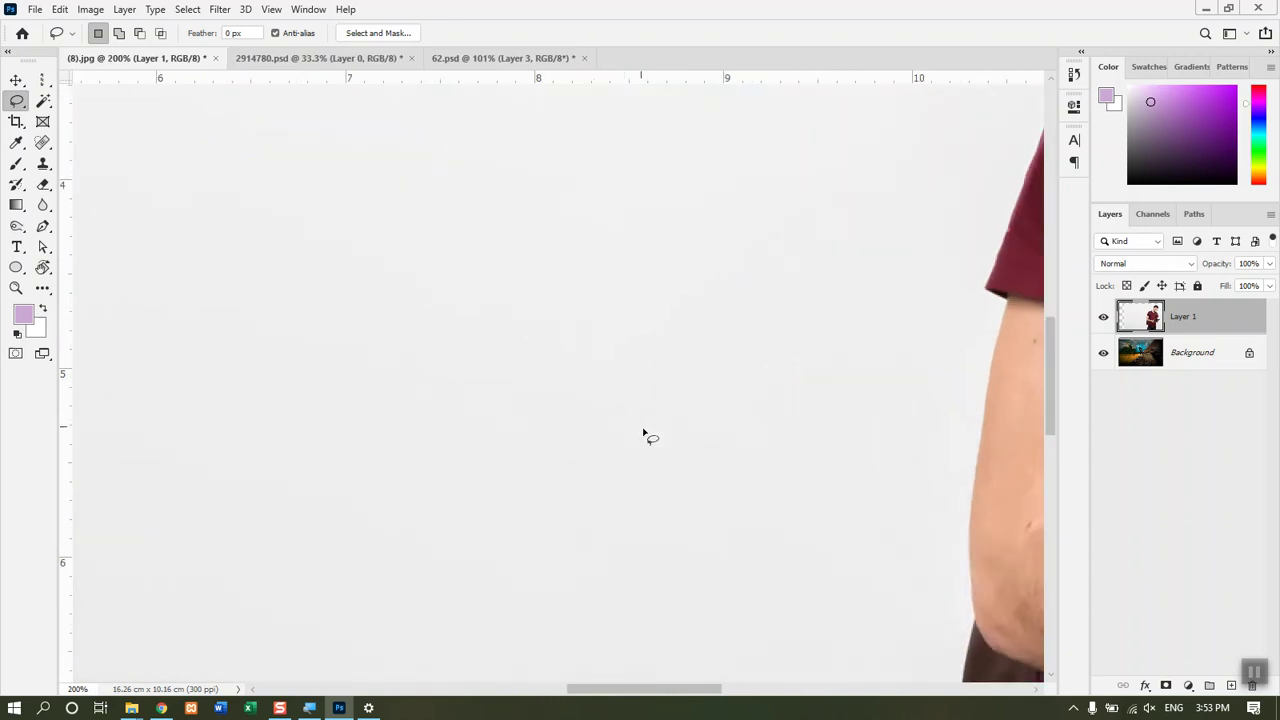
{"action": "left_click_drag", "start_coordinate": [652, 432], "coordinate": [294, 404]}
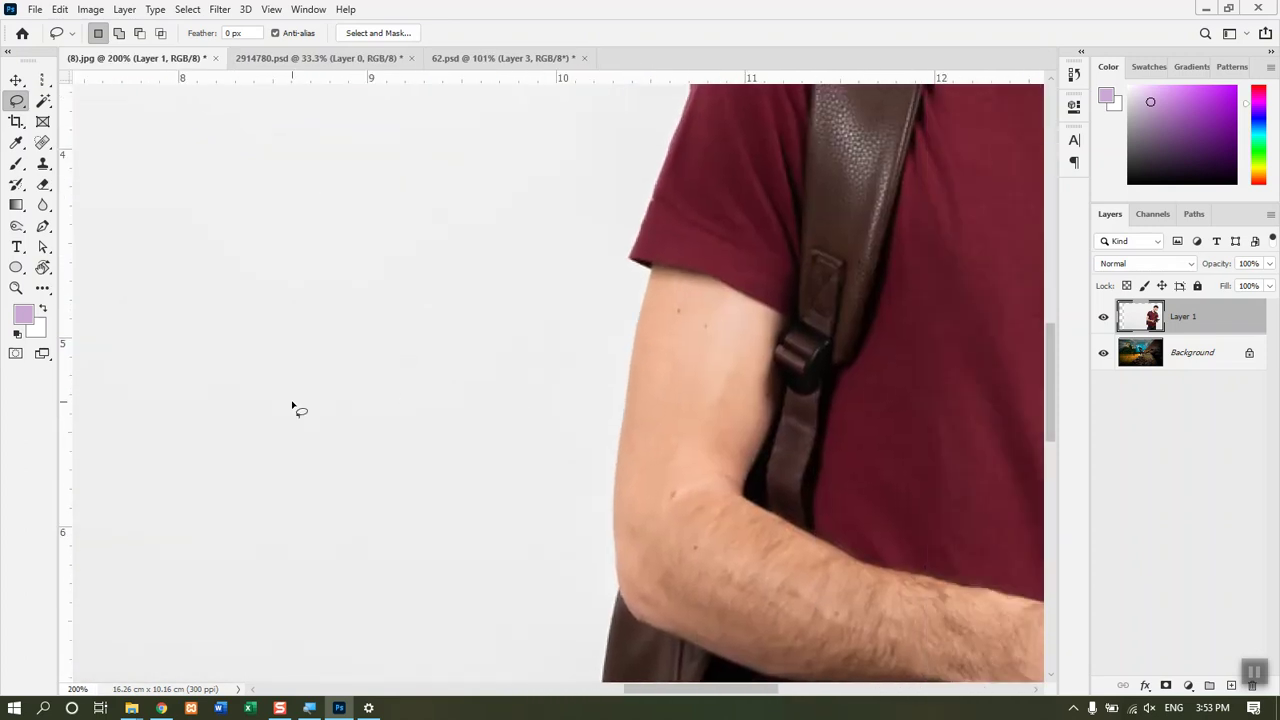
{"action": "key", "text": "ctrl+plus"}
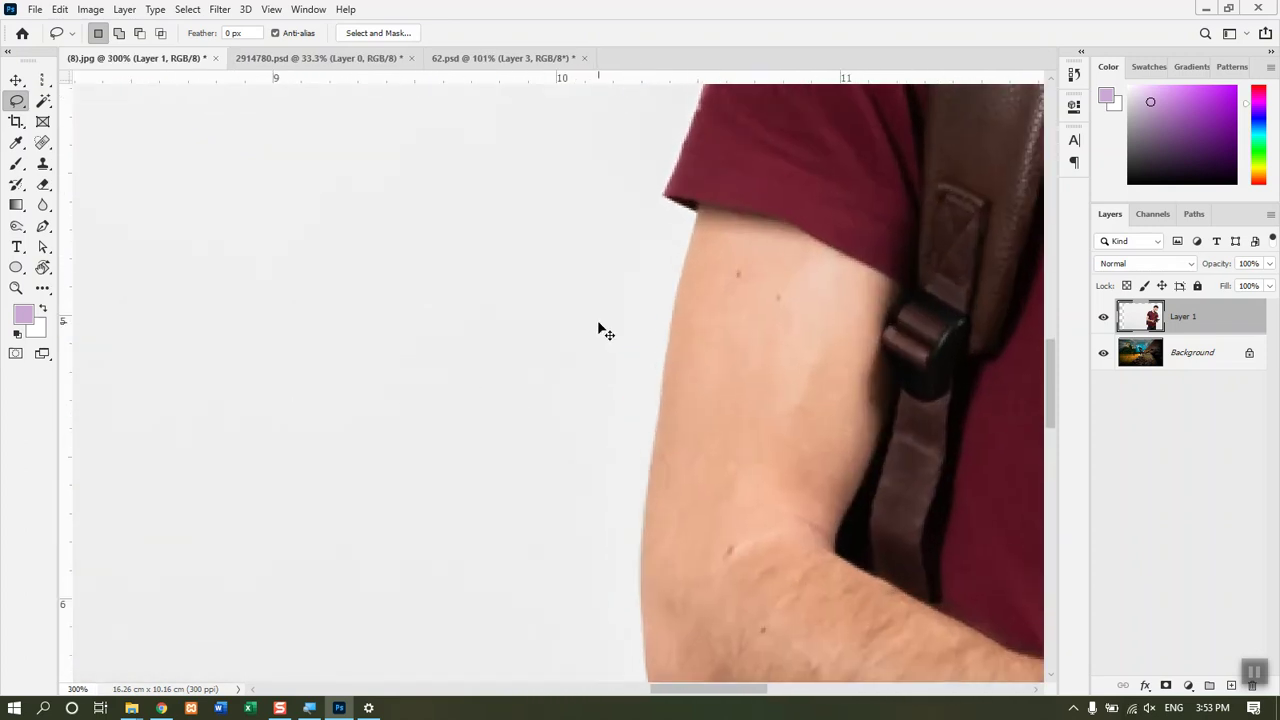
{"action": "mouse_move", "coordinate": [666, 328]}
{"action": "left_mouse_down"}
{"action": "mouse_move", "coordinate": [625, 410]}
{"action": "mouse_move", "coordinate": [732, 306]}
{"action": "mouse_move", "coordinate": [623, 363]}
{"action": "left_mouse_up"}
{"action": "mouse_move", "coordinate": [481, 358]}
{"action": "left_mouse_down"}
{"action": "mouse_move", "coordinate": [484, 252]}
{"action": "mouse_move", "coordinate": [550, 333]}
{"action": "left_mouse_up"}
{"action": "left_click", "coordinate": [463, 400]}
{"action": "mouse_move", "coordinate": [412, 381]}
{"action": "left_mouse_down"}
{"action": "mouse_move", "coordinate": [472, 518]}
{"action": "mouse_move", "coordinate": [604, 513]}
{"action": "mouse_move", "coordinate": [780, 393]}
{"action": "mouse_move", "coordinate": [708, 290]}
{"action": "mouse_move", "coordinate": [597, 248]}
{"action": "mouse_move", "coordinate": [240, 319]}
{"action": "mouse_move", "coordinate": [317, 415]}
{"action": "mouse_move", "coordinate": [289, 471]}
{"action": "mouse_move", "coordinate": [353, 470]}
{"action": "mouse_move", "coordinate": [312, 456]}
{"action": "mouse_move", "coordinate": [495, 339]}
{"action": "mouse_move", "coordinate": [432, 365]}
{"action": "mouse_move", "coordinate": [416, 354]}
{"action": "mouse_move", "coordinate": [414, 391]}
{"action": "left_mouse_up"}
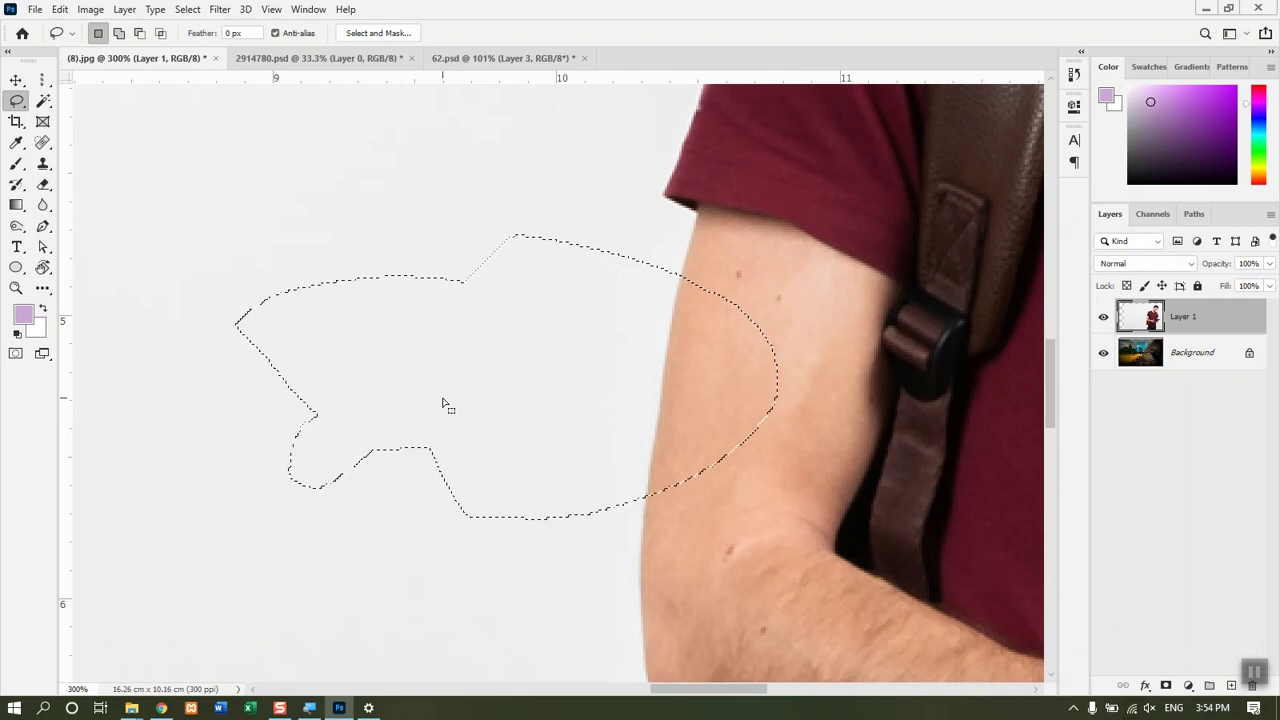
Step: Deselect the freehand area and switch to the Polygonal Lasso Tool
{"action": "key", "text": "ctrl+d"}
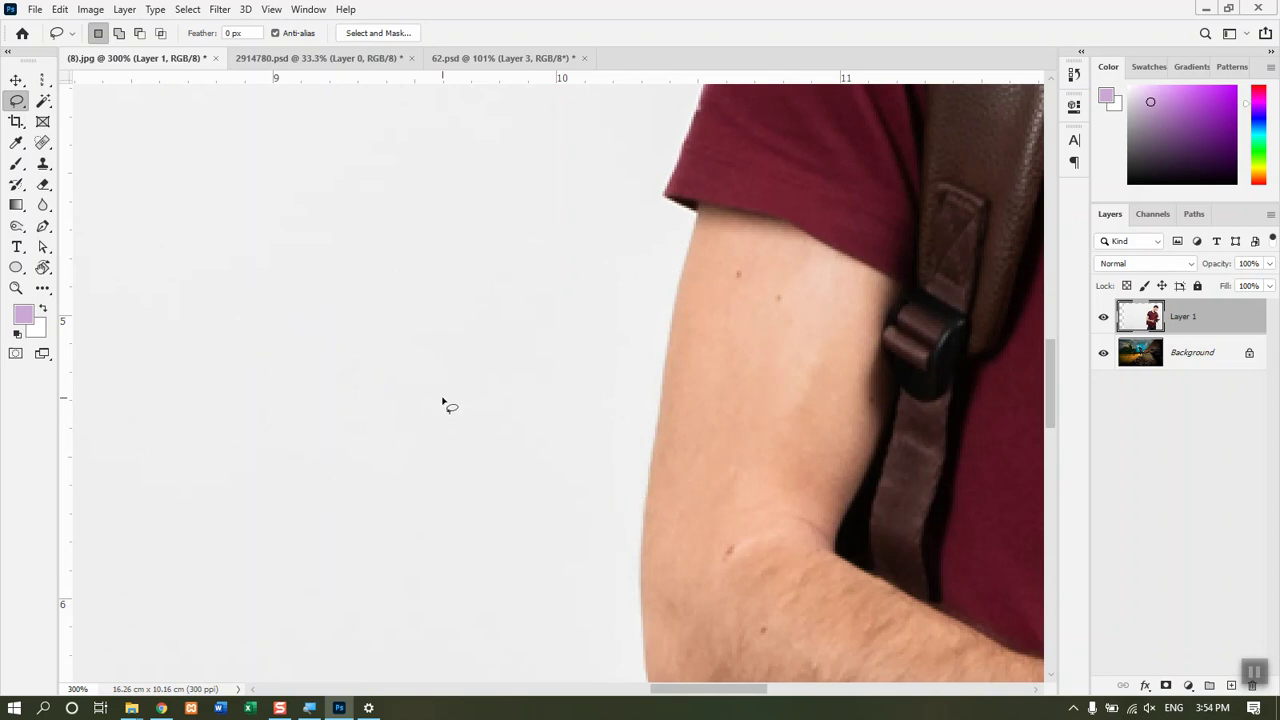
{"action": "right_click", "coordinate": [18, 101]}
{"action": "left_click", "coordinate": [22, 104]}
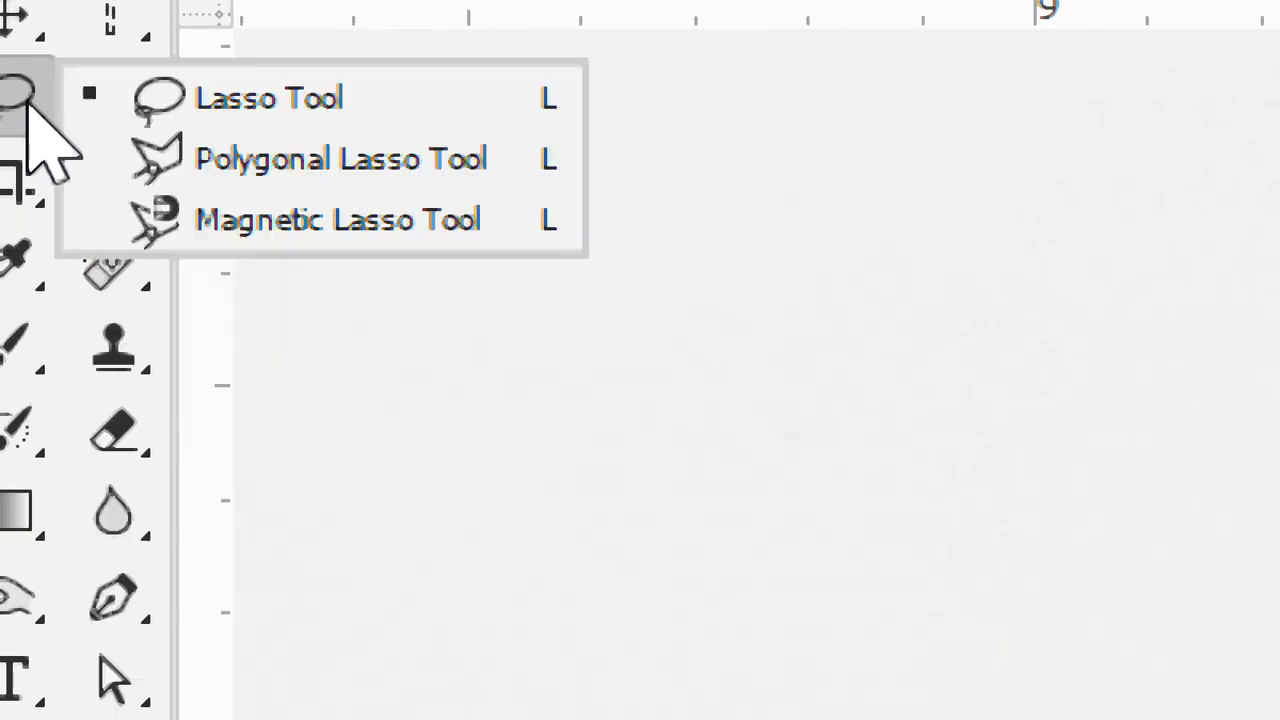
{"action": "left_click", "coordinate": [398, 165]}
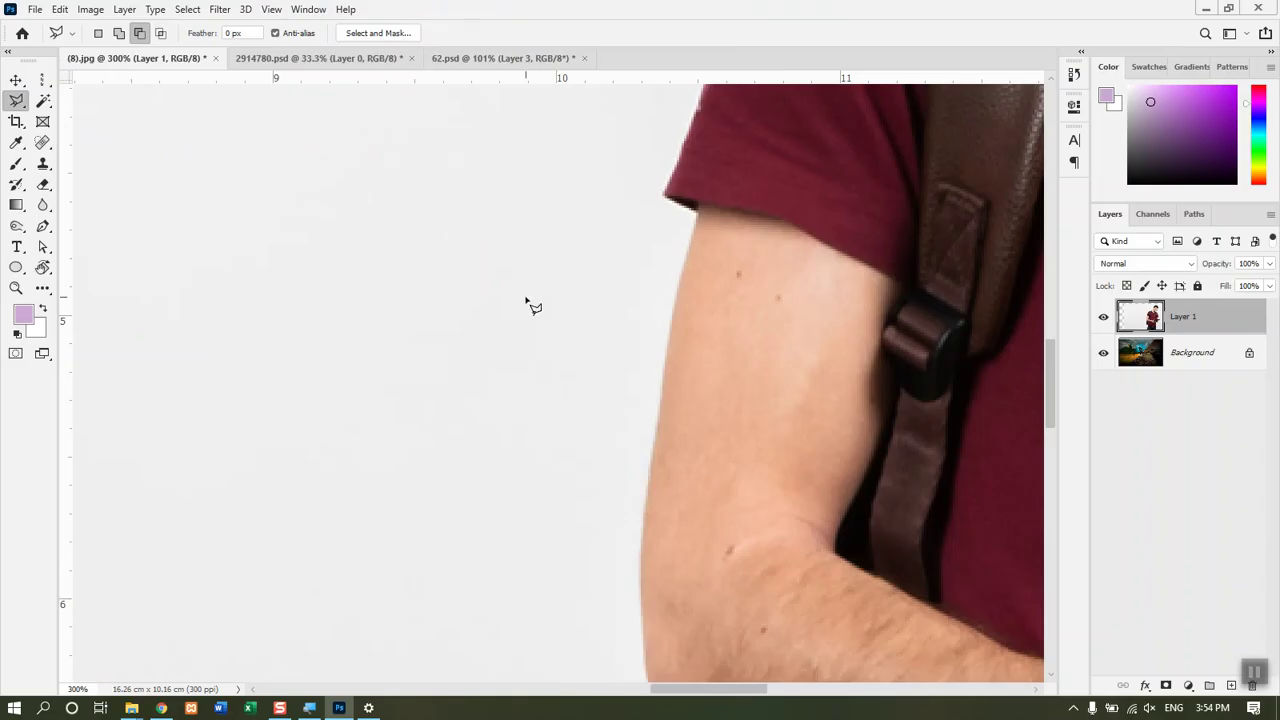
Step: Outline the arm's outer edge and the backpack's edge with straight polygonal lasso segments, closing the selection through the grey background below the sleeve
{"action": "key", "text": "ctrl+plus"}
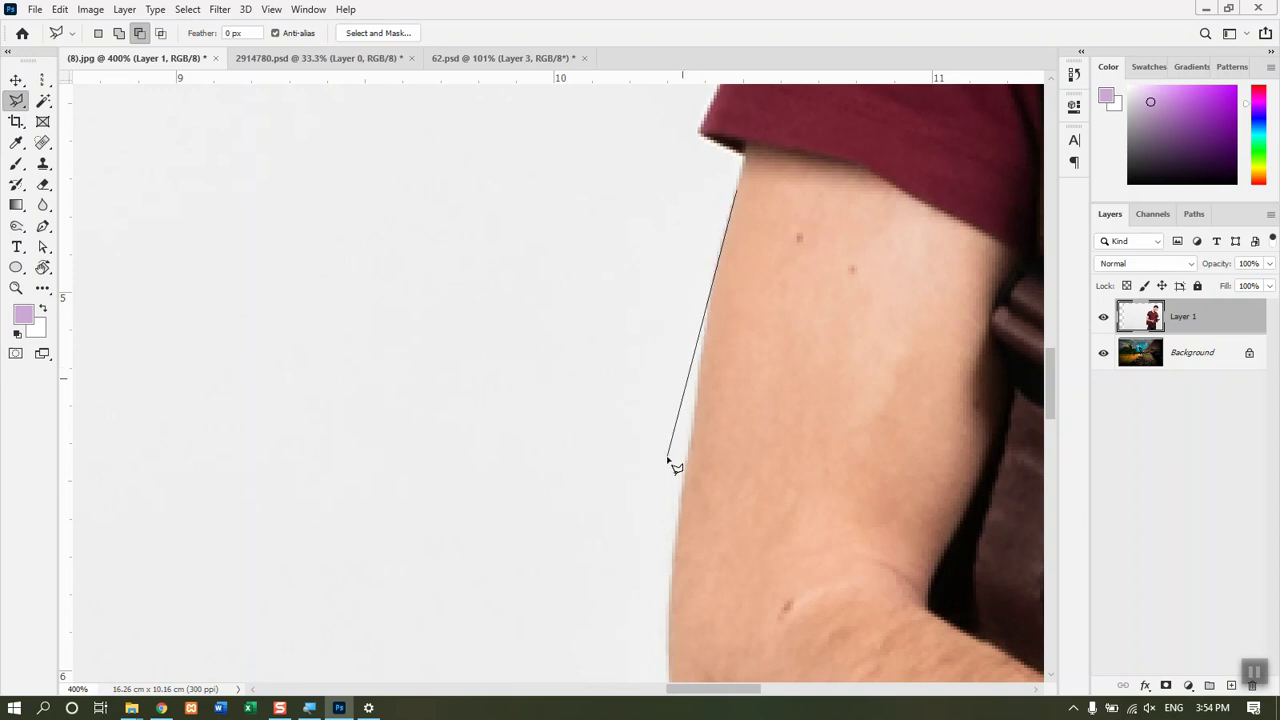
{"action": "left_click", "coordinate": [700, 382]}
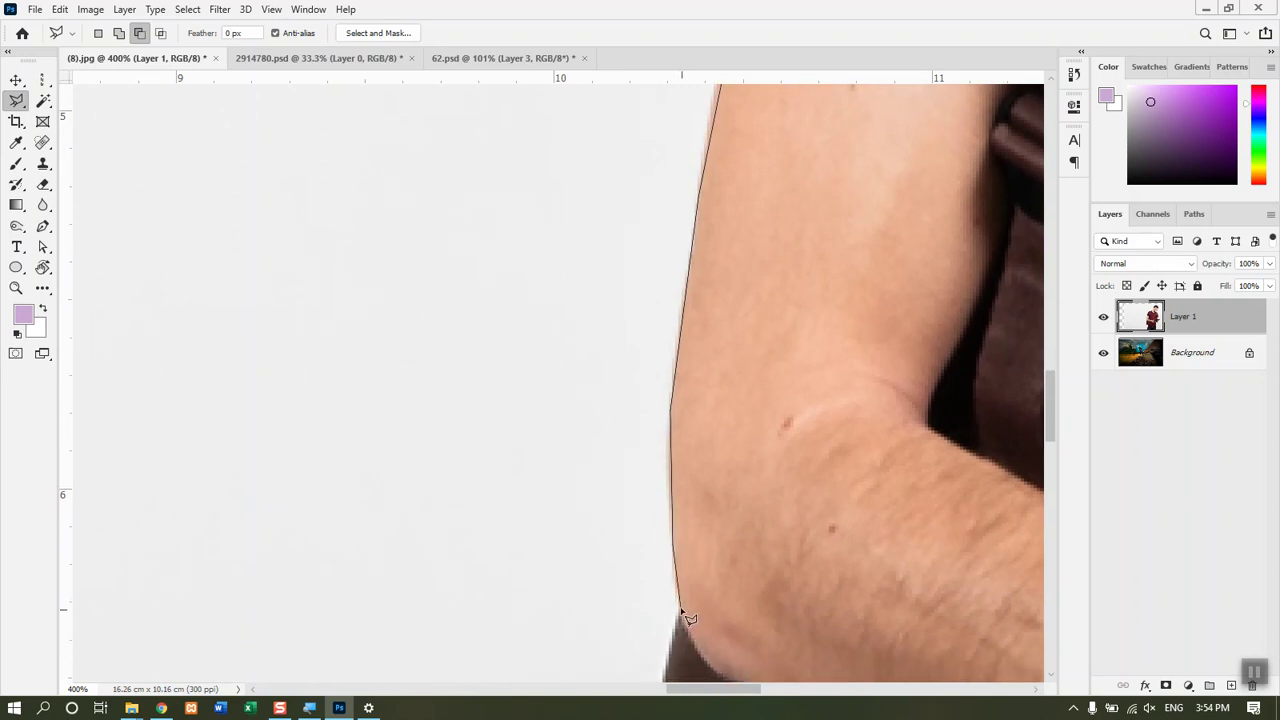
{"action": "left_click", "coordinate": [678, 611]}
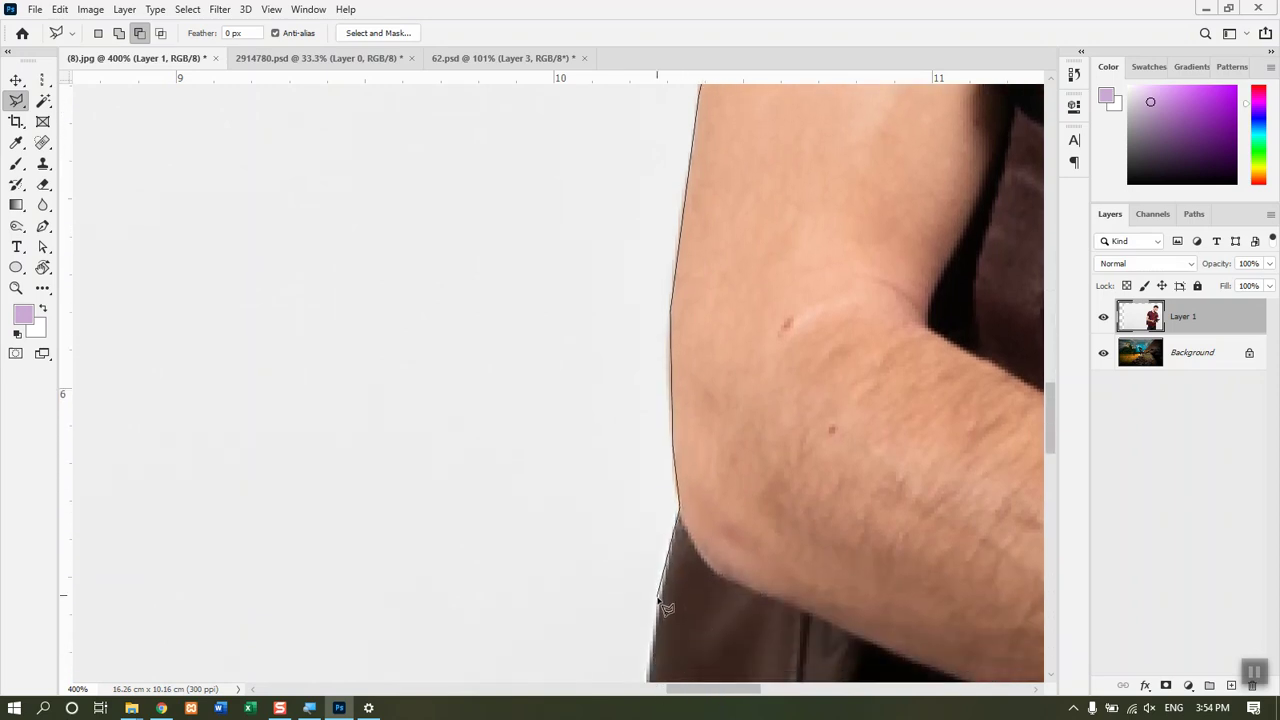
{"action": "scroll", "coordinate": [660, 600], "scroll_direction": "down", "scroll_amount": 5}
{"action": "left_click", "coordinate": [656, 392]}
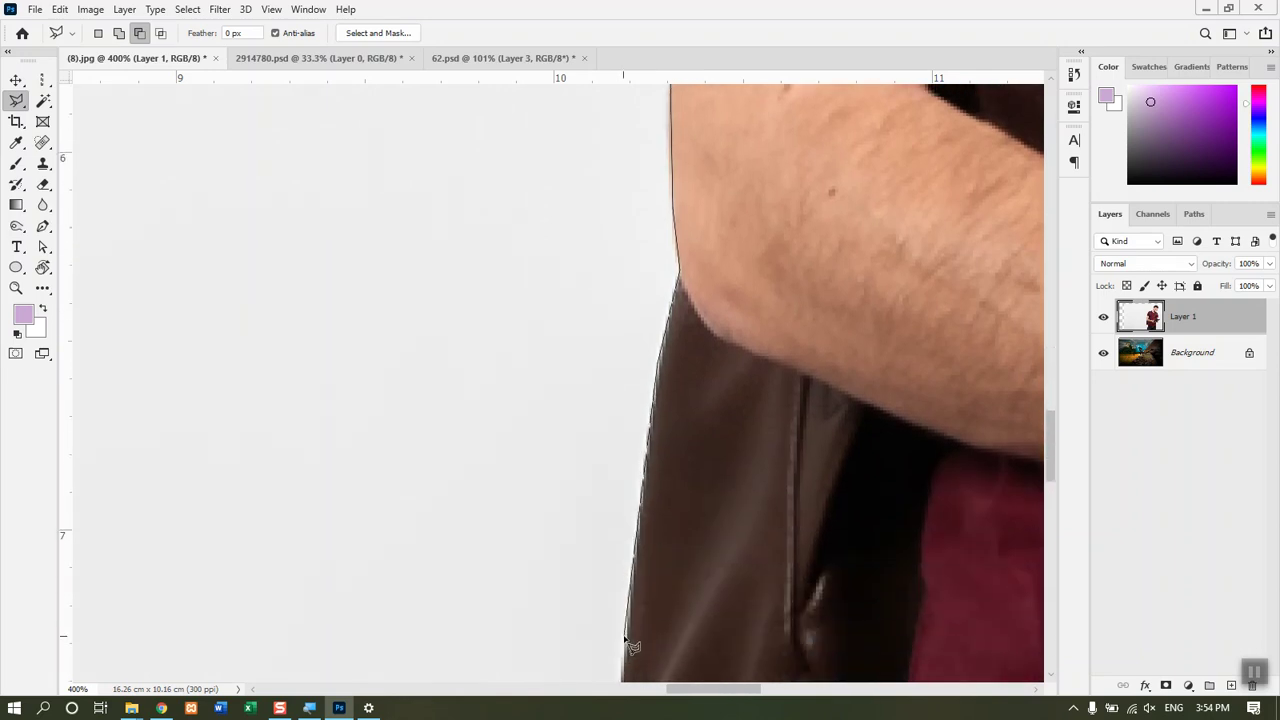
{"action": "left_click", "coordinate": [626, 640]}
{"action": "left_click", "coordinate": [245, 342]}
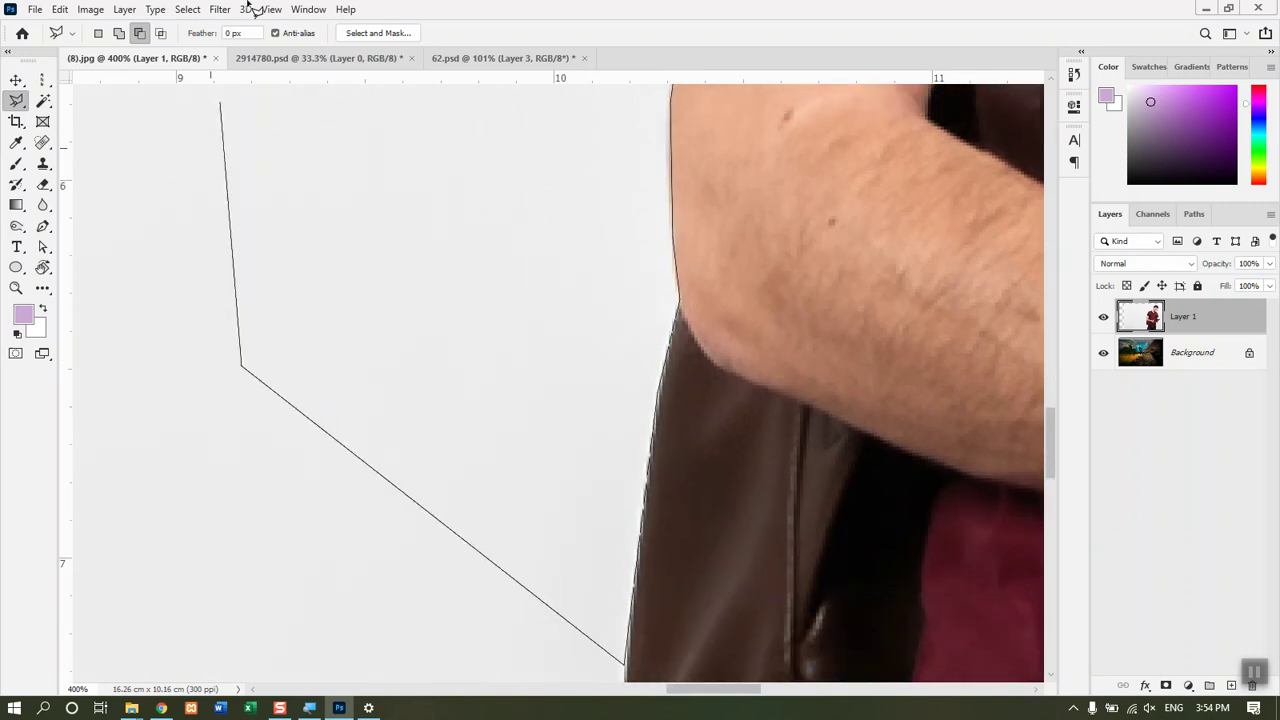
{"action": "left_click", "coordinate": [395, 182]}
{"action": "left_click", "coordinate": [665, 310]}
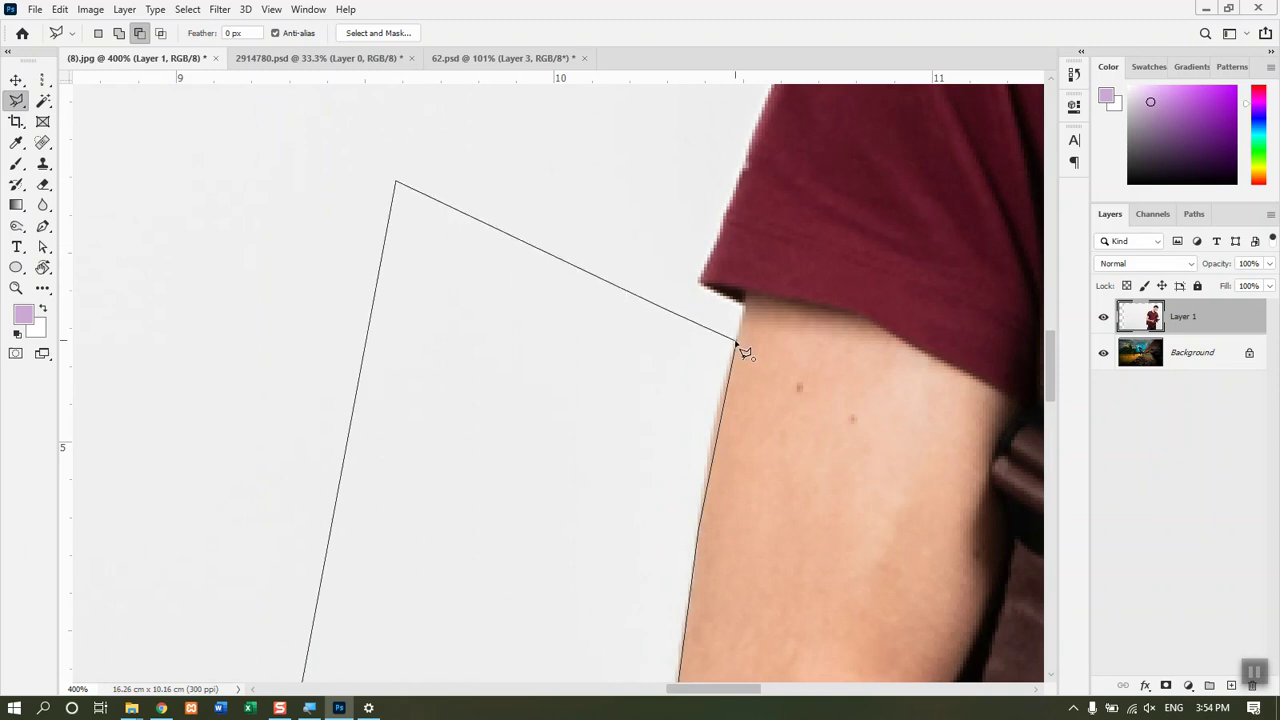
{"action": "key", "text": "Escape"}
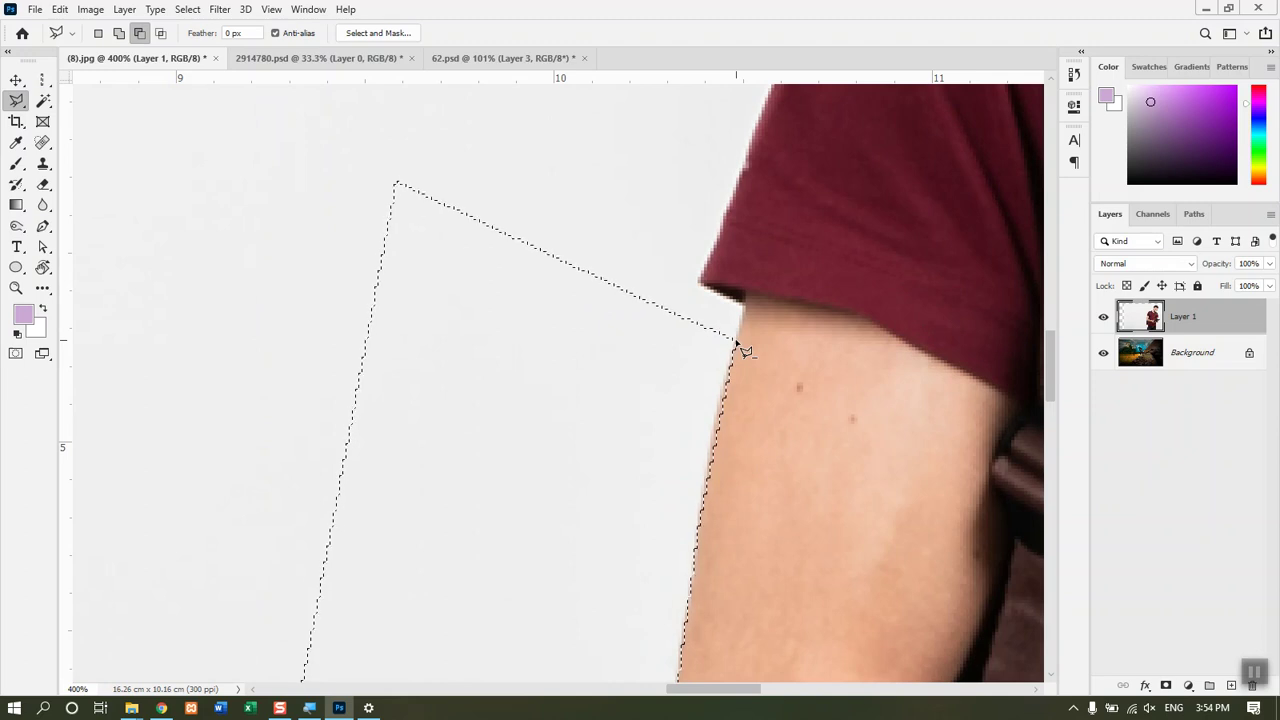
Step: Replace the selection with a five-sided polygonal one spanning the background and upper arm, and try deleting its contents
{"action": "key", "text": "ctrl+d"}
{"action": "left_click", "coordinate": [529, 286]}
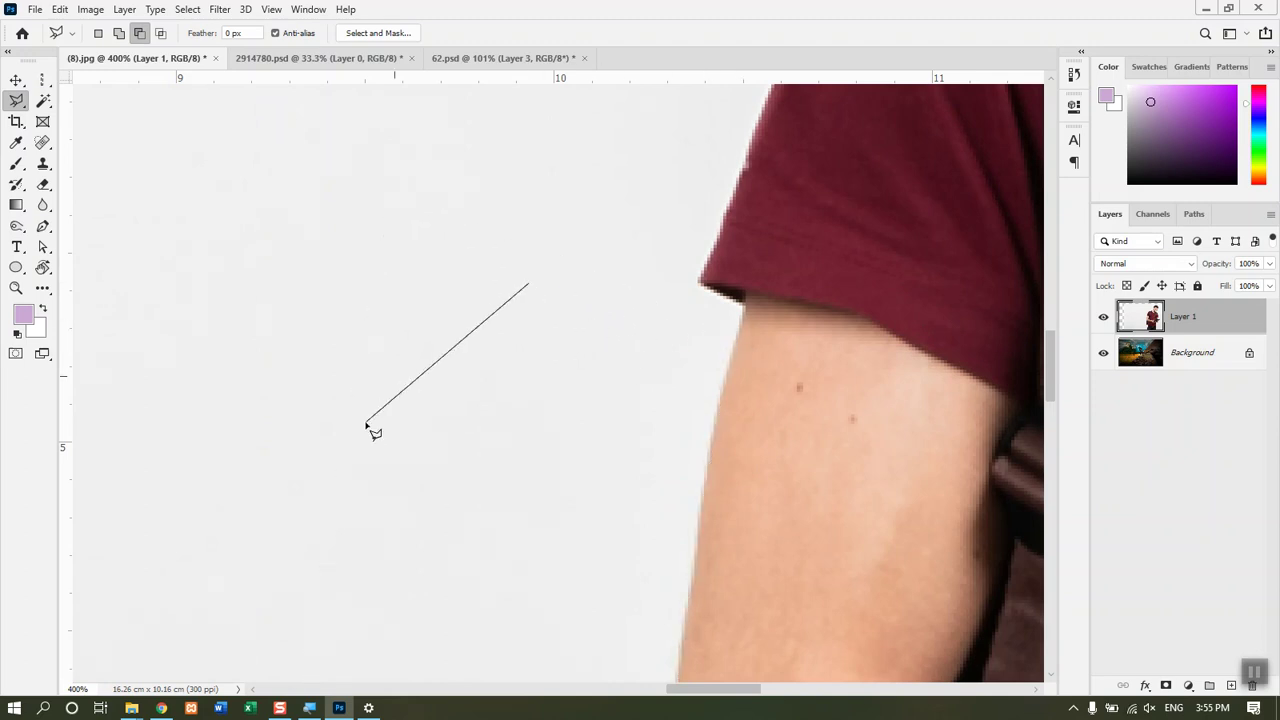
{"action": "left_click", "coordinate": [440, 540]}
{"action": "left_click", "coordinate": [855, 546]}
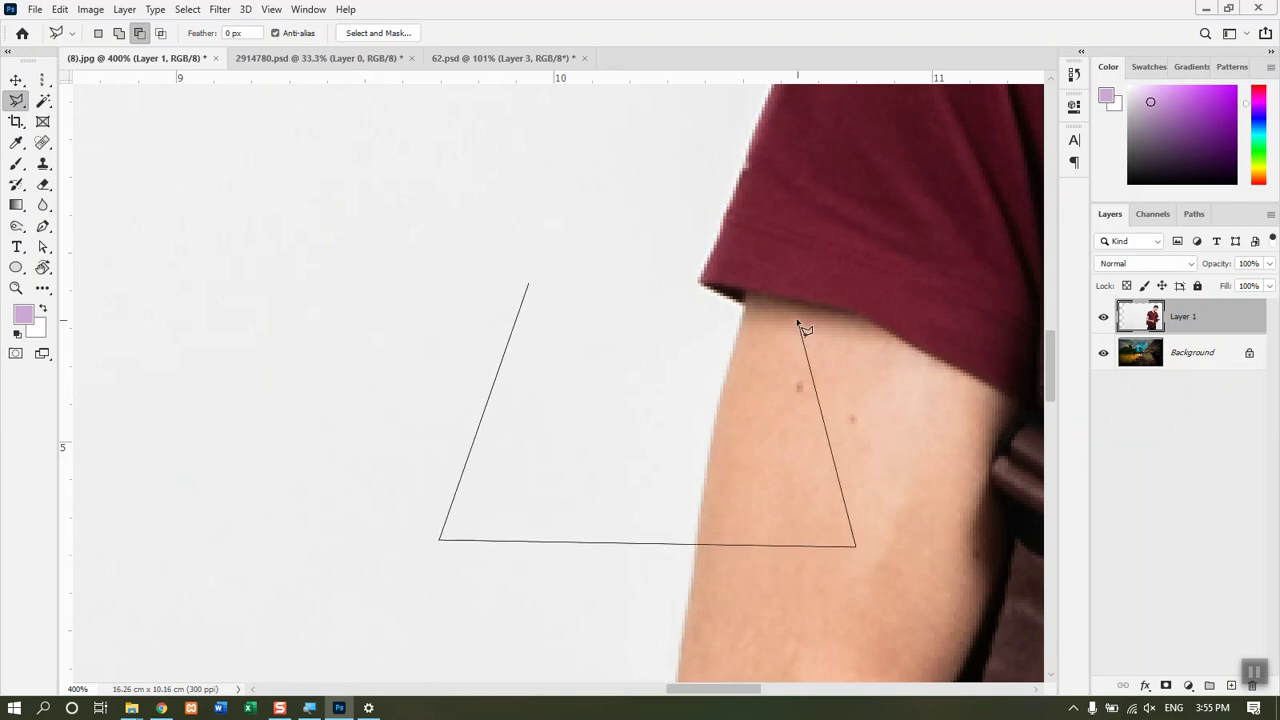
{"action": "left_click", "coordinate": [742, 299]}
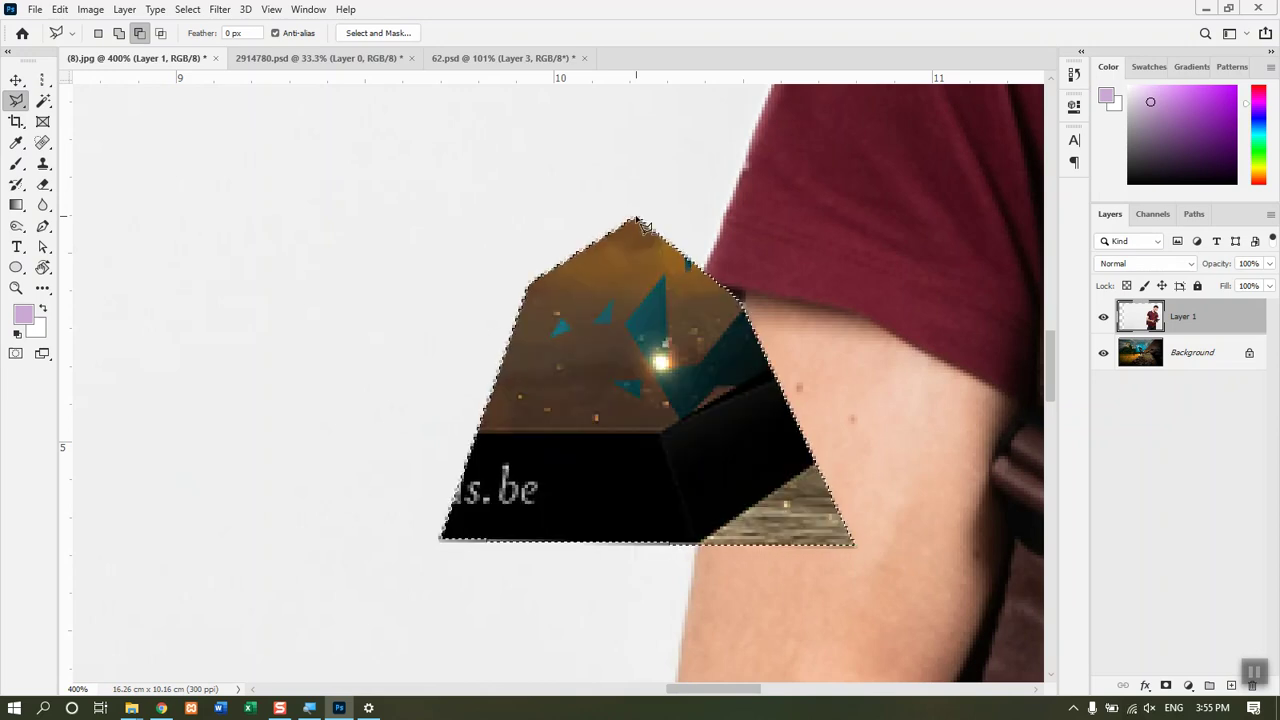
{"action": "key", "text": "Delete"}
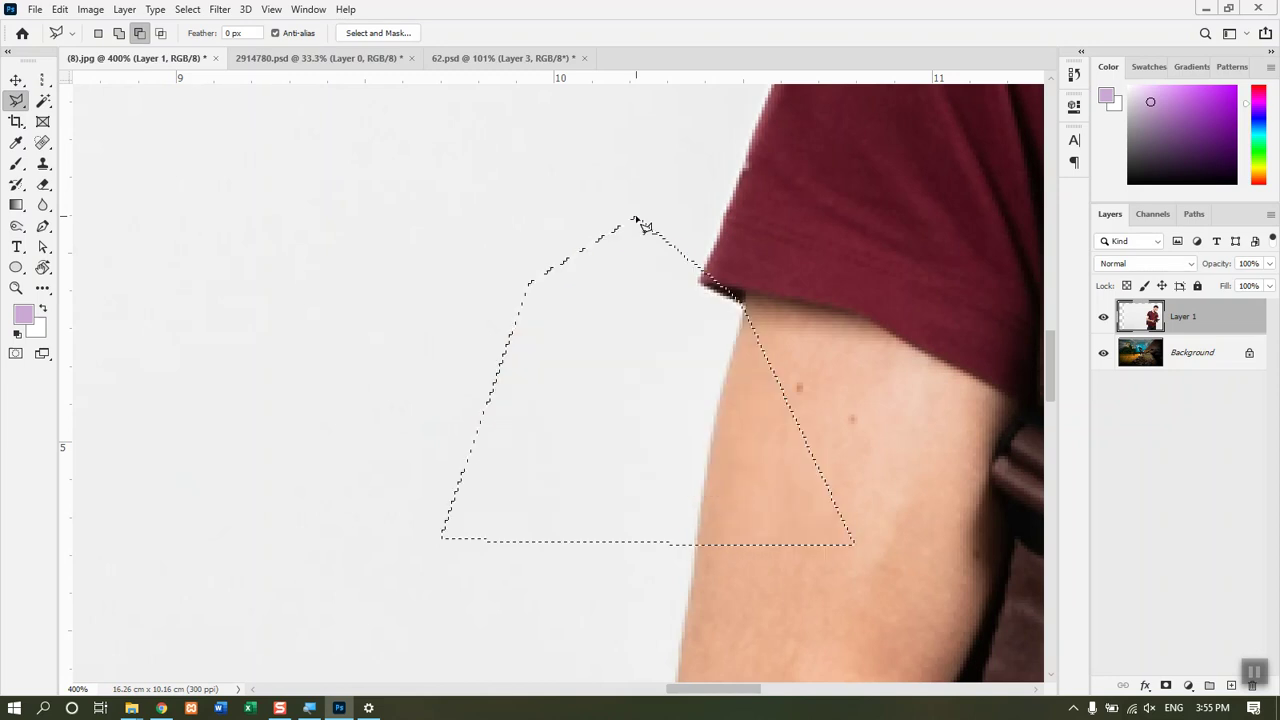
Step: Use the Magnetic Lasso Tool to trace the arm's outer edge from below the sleeve down and across the elbow
{"action": "left_click", "coordinate": [16, 100]}
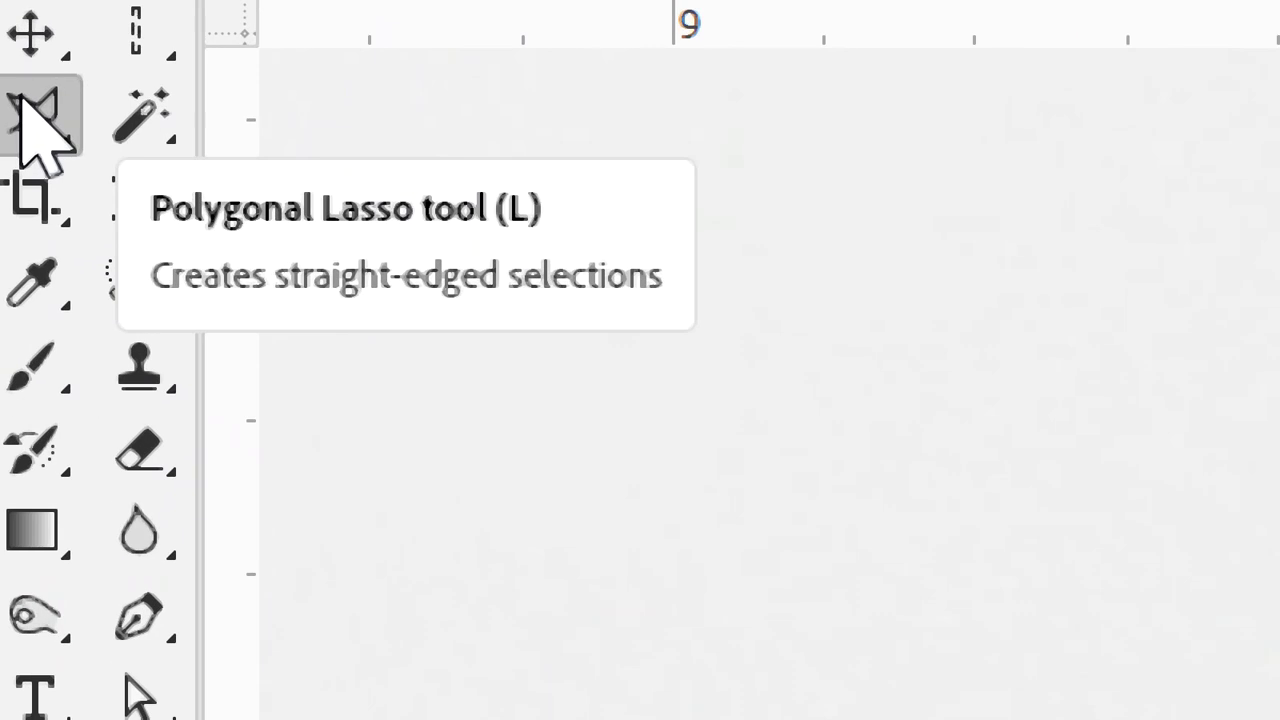
{"action": "left_click", "coordinate": [28, 110]}
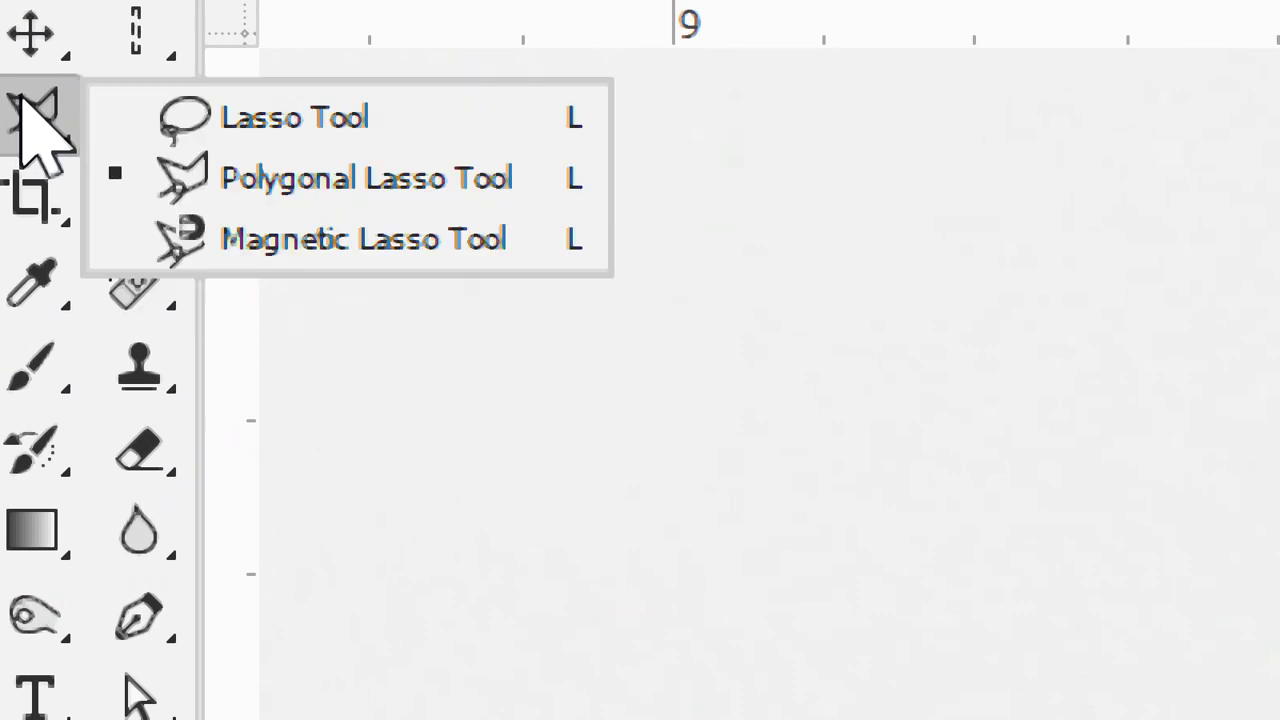
{"action": "left_click", "coordinate": [408, 262]}
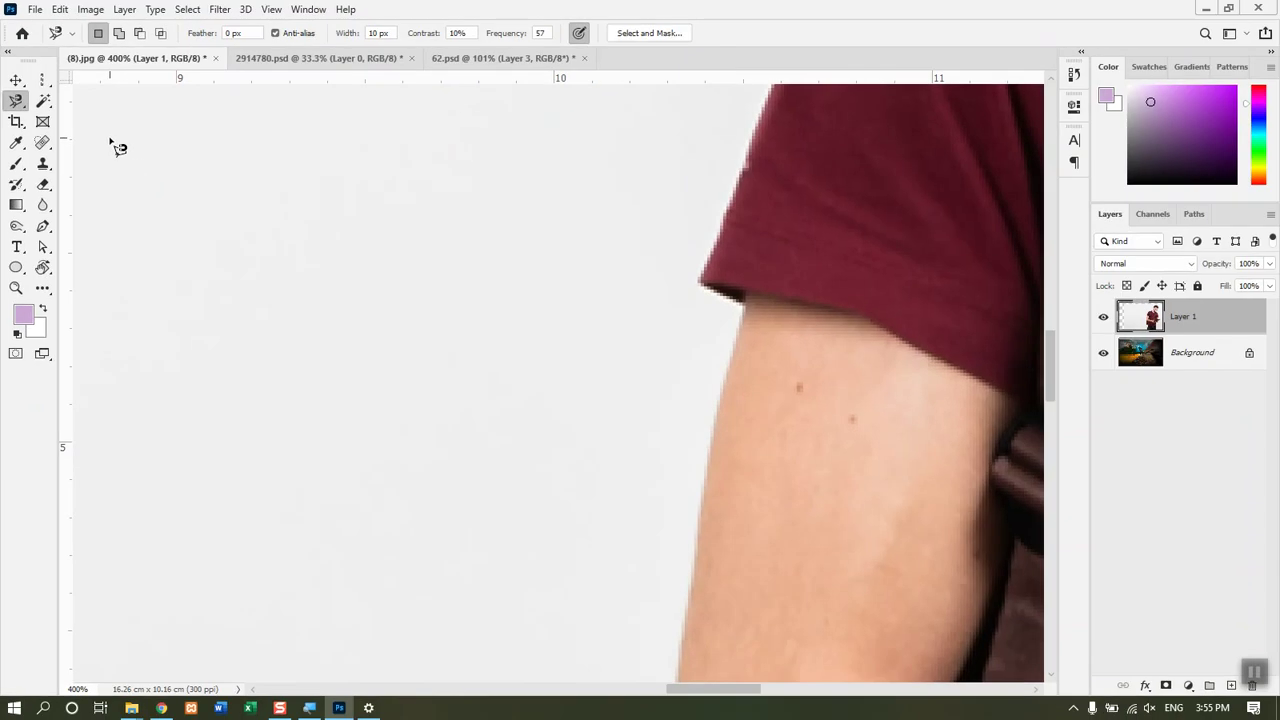
{"action": "key", "text": "ctrl+plus"}
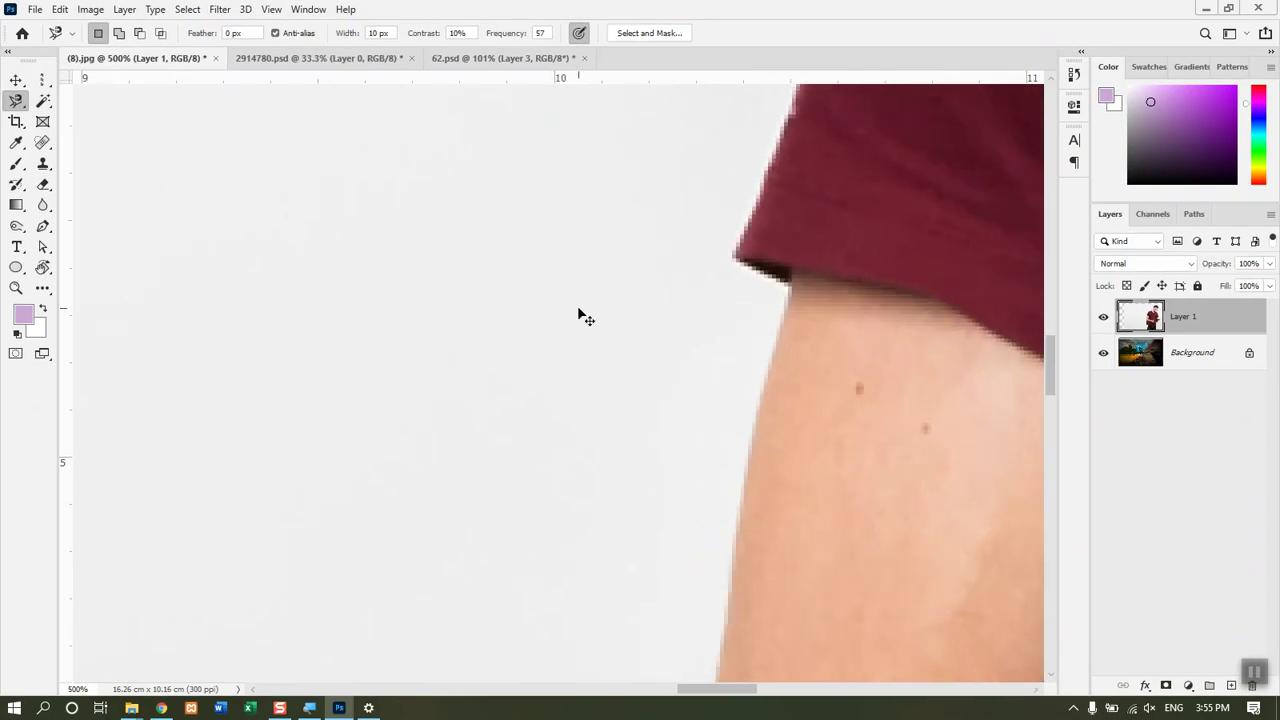
{"action": "key", "text": "ctrl+plus"}
{"action": "left_click_drag", "start_coordinate": [737, 400], "coordinate": [537, 271]}
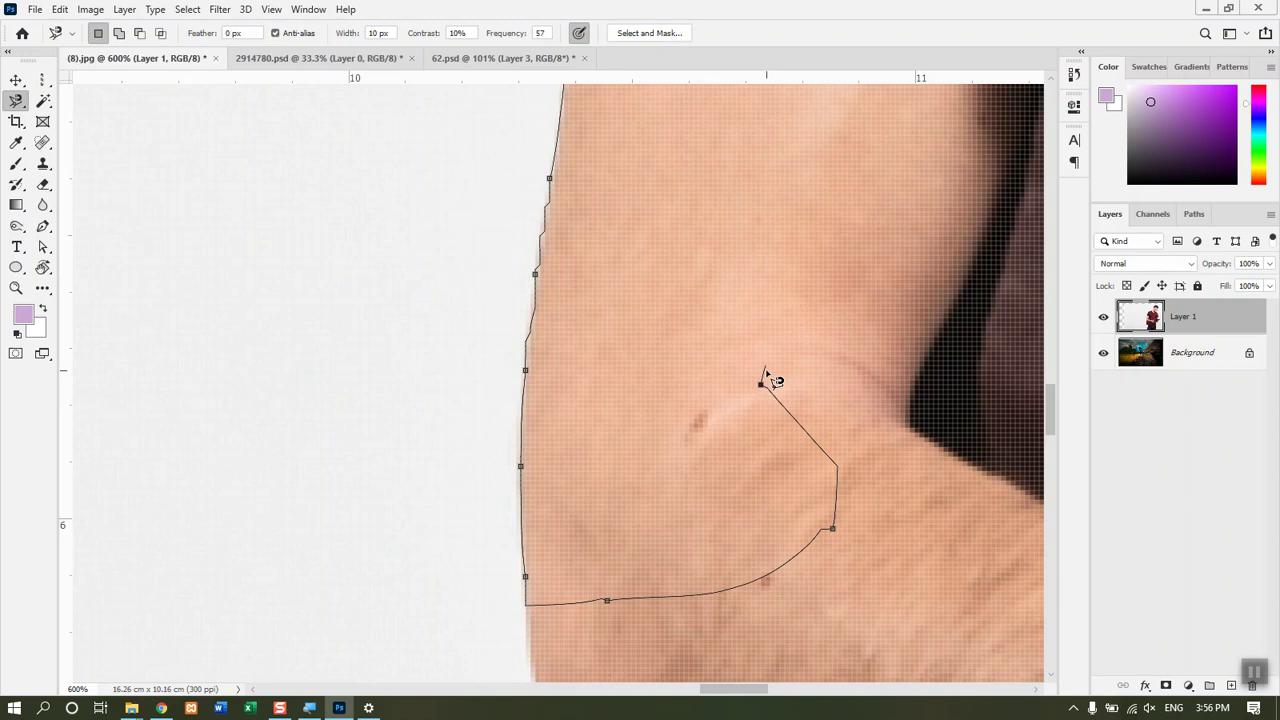
Step: Remove the last magnetic lasso anchor points that stray upward into the forearm's skin
{"action": "key", "text": "BackSpace"}
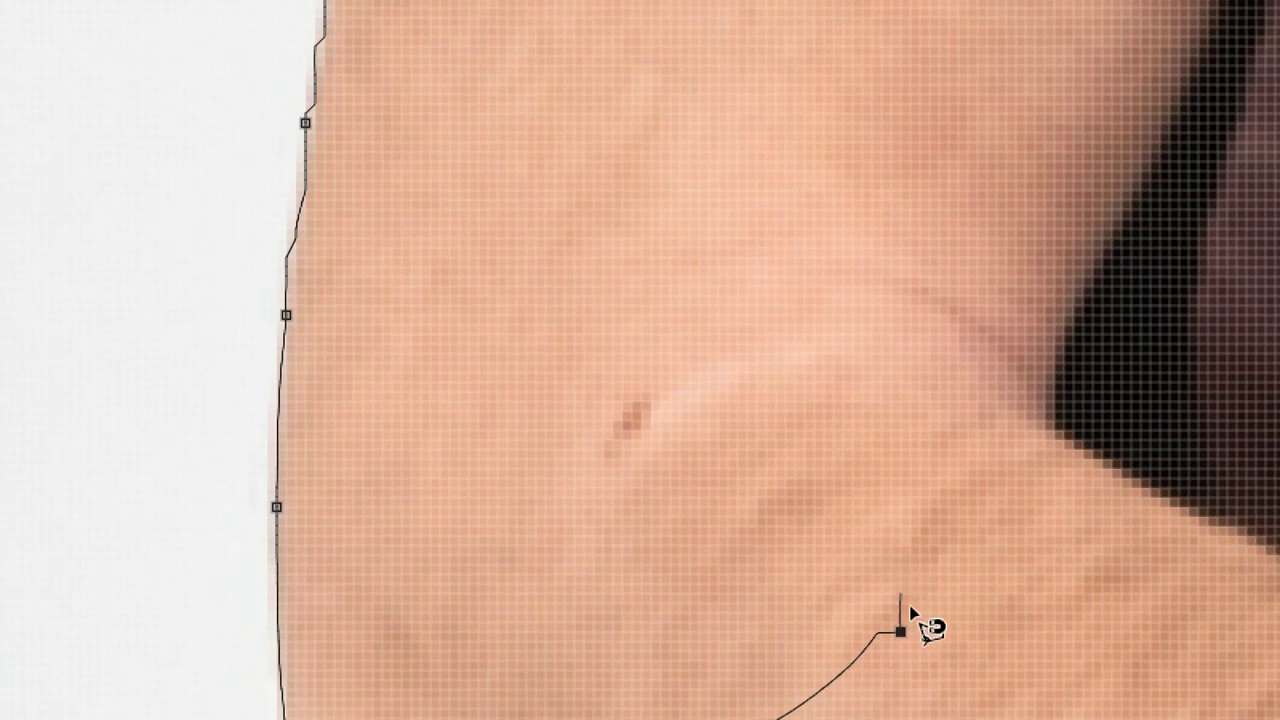
{"action": "scroll", "coordinate": [957, 611], "scroll_direction": "down", "scroll_amount": 2}
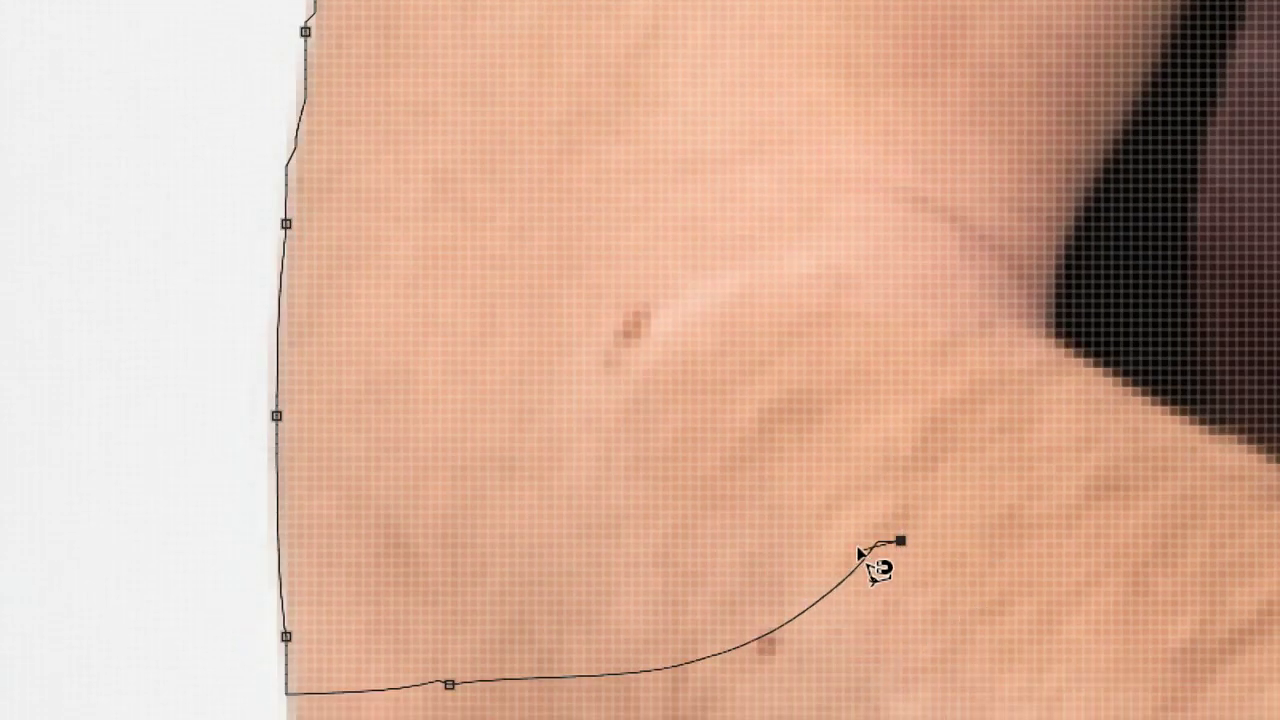
{"action": "key", "text": "BackSpace"}
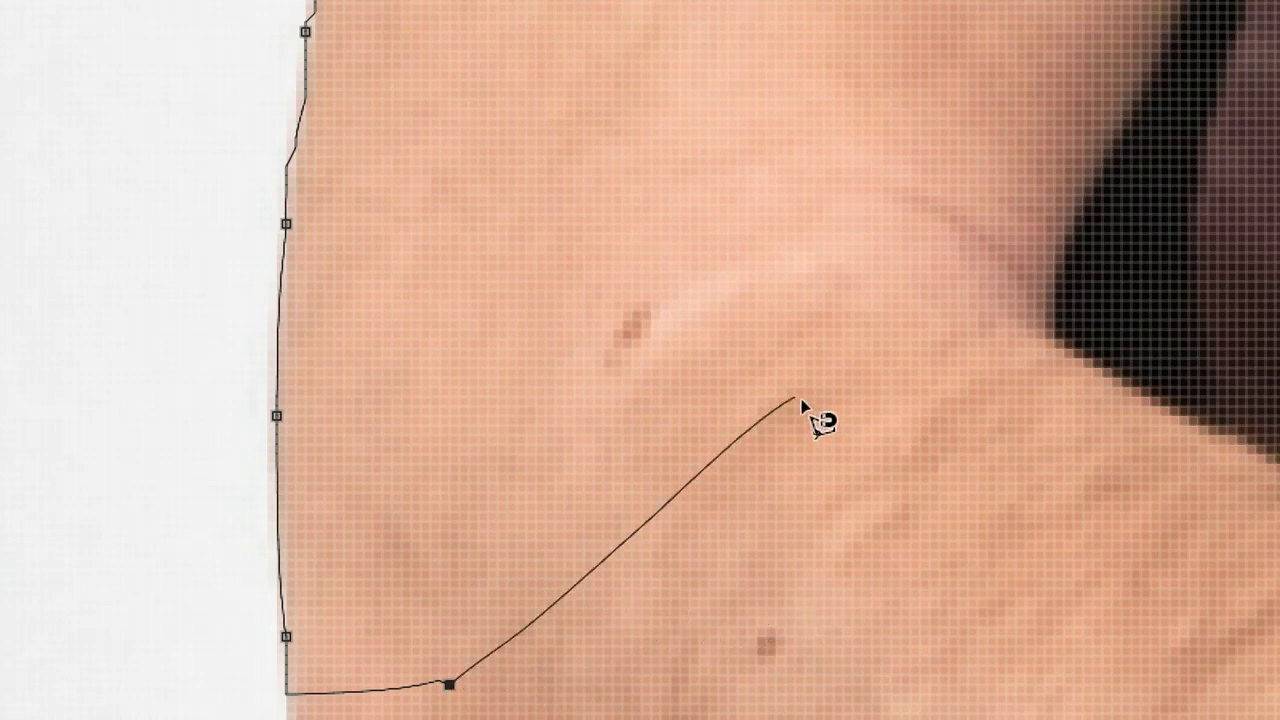
Step: Place ten magnetic lasso anchor points in a wandering, self-crossing path over the skin around the elbow
{"action": "left_click", "coordinate": [871, 236]}
{"action": "left_click", "coordinate": [900, 569]}
{"action": "left_click", "coordinate": [958, 569]}
{"action": "left_click", "coordinate": [709, 137]}
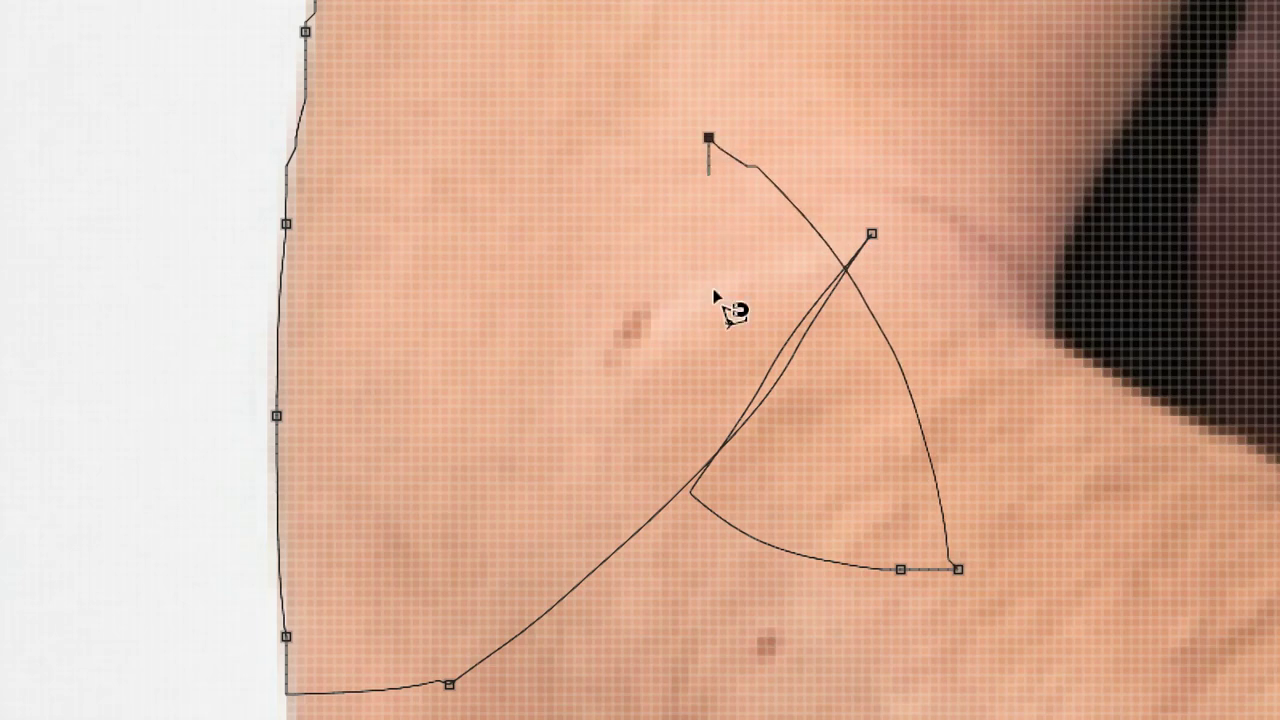
{"action": "left_click", "coordinate": [641, 284]}
{"action": "left_click", "coordinate": [518, 331]}
{"action": "left_click", "coordinate": [517, 418]}
{"action": "left_click", "coordinate": [574, 455]}
{"action": "left_click", "coordinate": [603, 541]}
{"action": "left_click", "coordinate": [708, 666]}
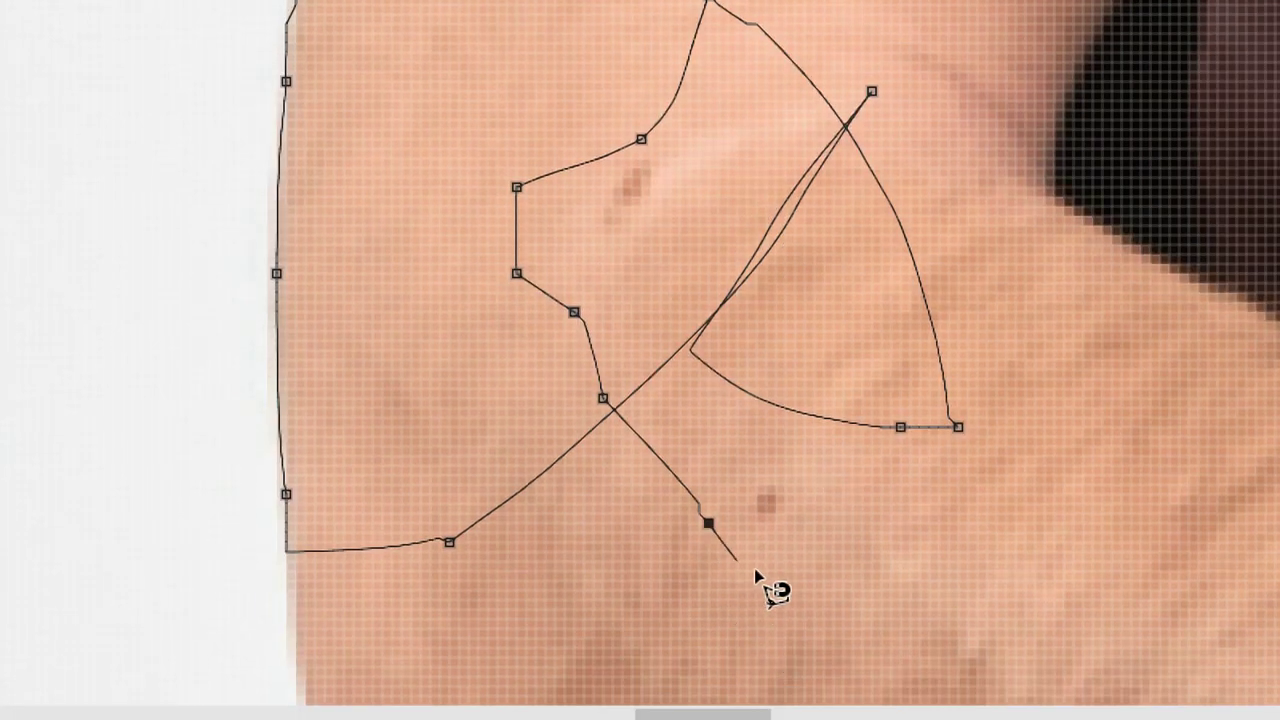
Step: Remove the stray anchor points one by one until the path ends on the arm's outer edge again
{"action": "key", "text": "BackSpace"}
{"action": "key", "text": "BackSpace"}
{"action": "key", "text": "BackSpace"}
{"action": "key", "text": "BackSpace"}
{"action": "key", "text": "BackSpace"}
{"action": "key", "text": "BackSpace"}
{"action": "key", "text": "BackSpace"}
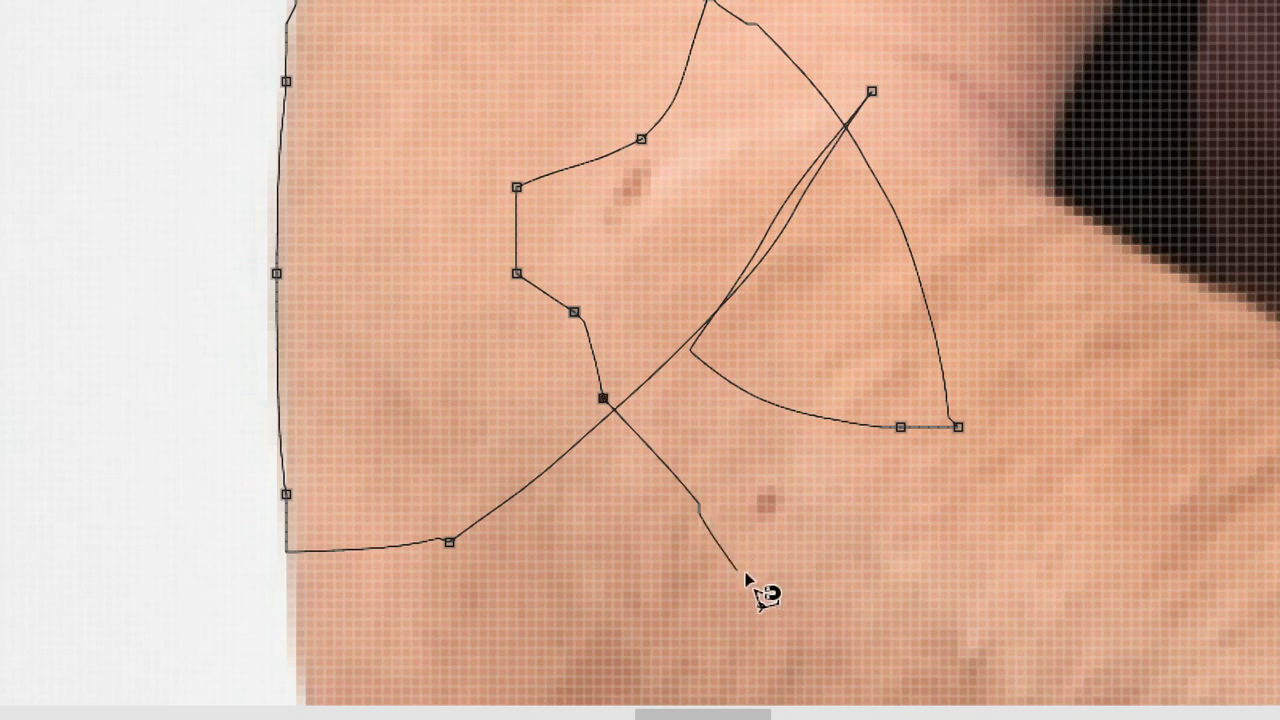
{"action": "key", "text": "BackSpace"}
{"action": "key", "text": "BackSpace"}
{"action": "key", "text": "BackSpace"}
{"action": "key", "text": "BackSpace"}
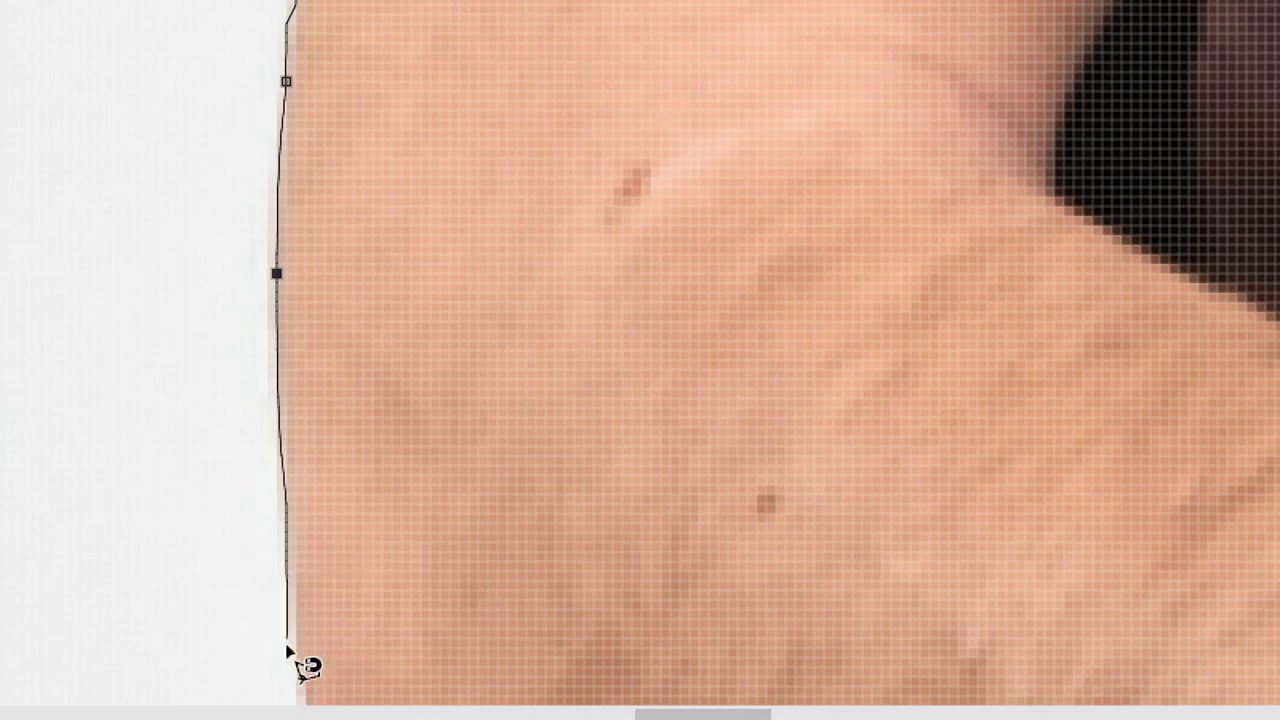
Step: Continue the magnetic outline down the backpack, shirt hem and jeans to the image's lower edge
{"action": "scroll", "coordinate": [290, 652], "scroll_direction": "down", "scroll_amount": 3}
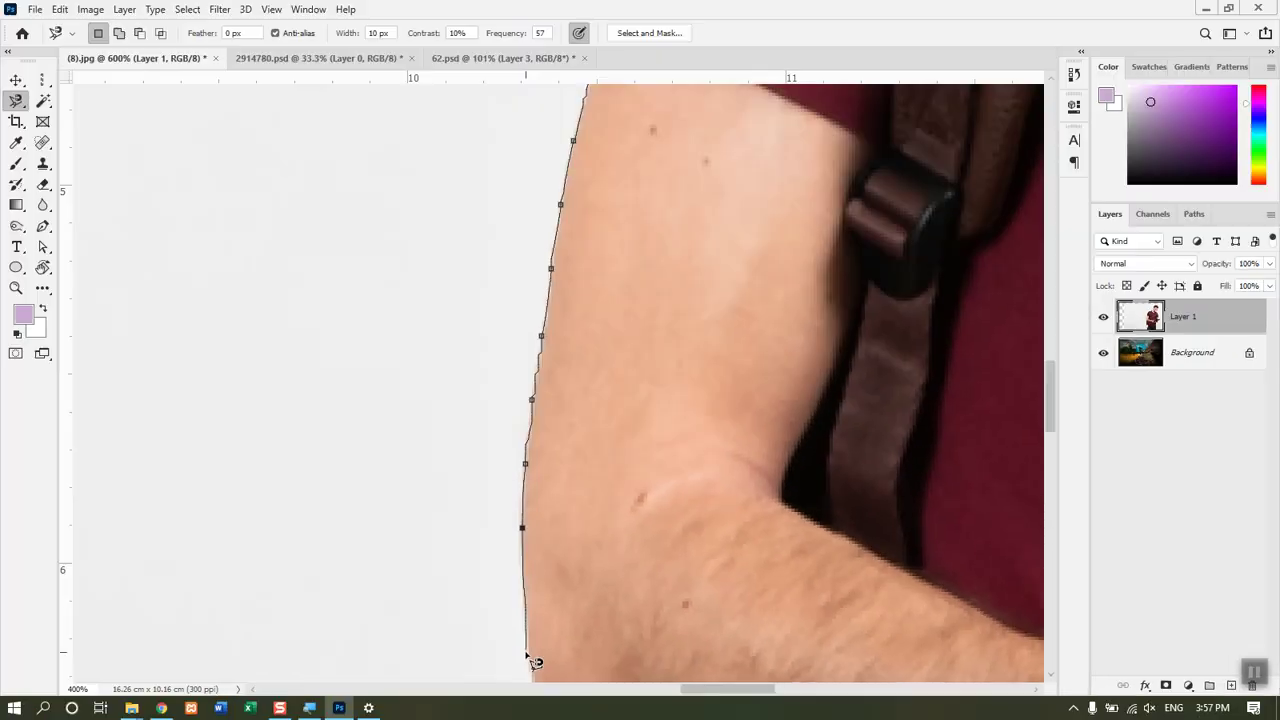
{"action": "scroll", "coordinate": [535, 662], "scroll_direction": "down", "scroll_amount": 4}
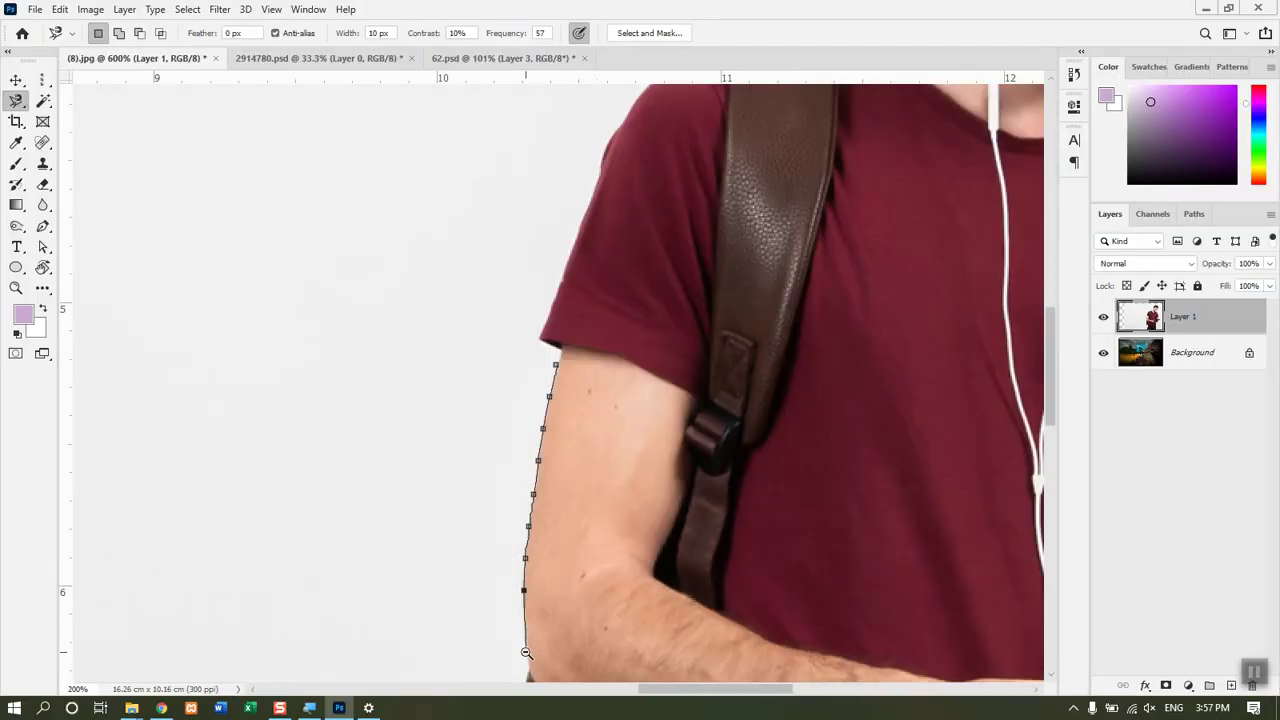
{"action": "scroll", "coordinate": [525, 651], "scroll_direction": "down", "scroll_amount": 5}
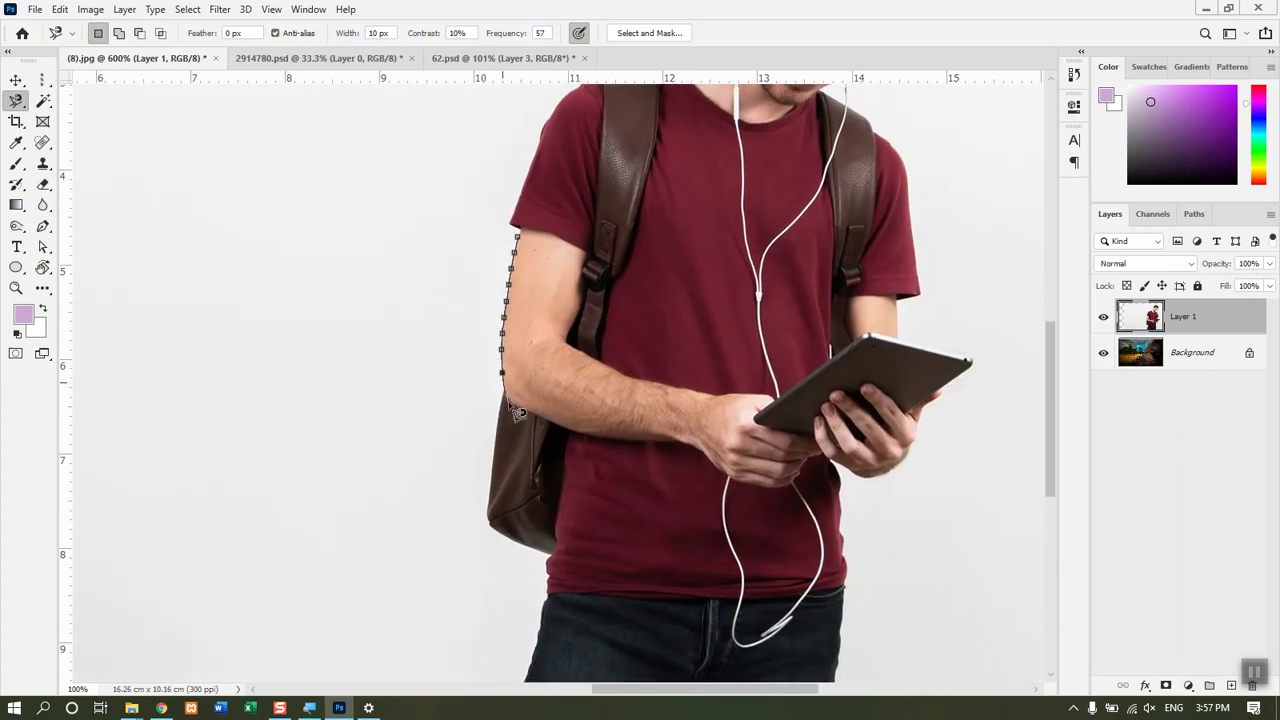
{"action": "mouse_move", "coordinate": [497, 464]}
{"action": "left_mouse_down"}
{"action": "mouse_move", "coordinate": [490, 530]}
{"action": "mouse_move", "coordinate": [553, 567]}
{"action": "mouse_move", "coordinate": [510, 712]}
{"action": "mouse_move", "coordinate": [130, 544]}
{"action": "mouse_move", "coordinate": [33, 536]}
{"action": "mouse_move", "coordinate": [103, 551]}
{"action": "mouse_move", "coordinate": [103, 573]}
{"action": "mouse_move", "coordinate": [343, 574]}
{"action": "mouse_move", "coordinate": [556, 630]}
{"action": "left_mouse_up"}
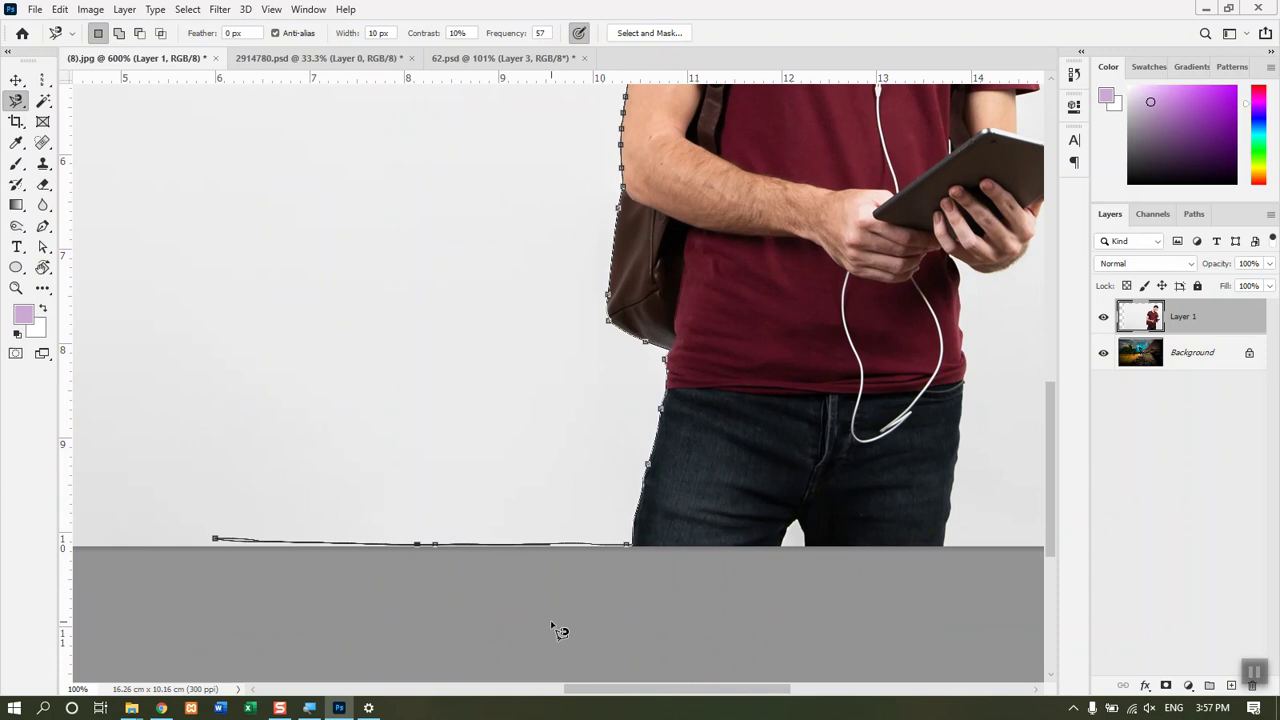
Step: Remove the anchor points that run along the image's lower edge away from the trouser leg
{"action": "mouse_move", "coordinate": [556, 630]}
{"action": "left_mouse_down"}
{"action": "mouse_move", "coordinate": [629, 600]}
{"action": "mouse_move", "coordinate": [93, 589]}
{"action": "mouse_move", "coordinate": [256, 594]}
{"action": "mouse_move", "coordinate": [288, 541]}
{"action": "left_mouse_up"}
{"action": "key", "text": "BackSpace"}
{"action": "key", "text": "BackSpace"}
{"action": "key", "text": "BackSpace"}
{"action": "key", "text": "BackSpace"}
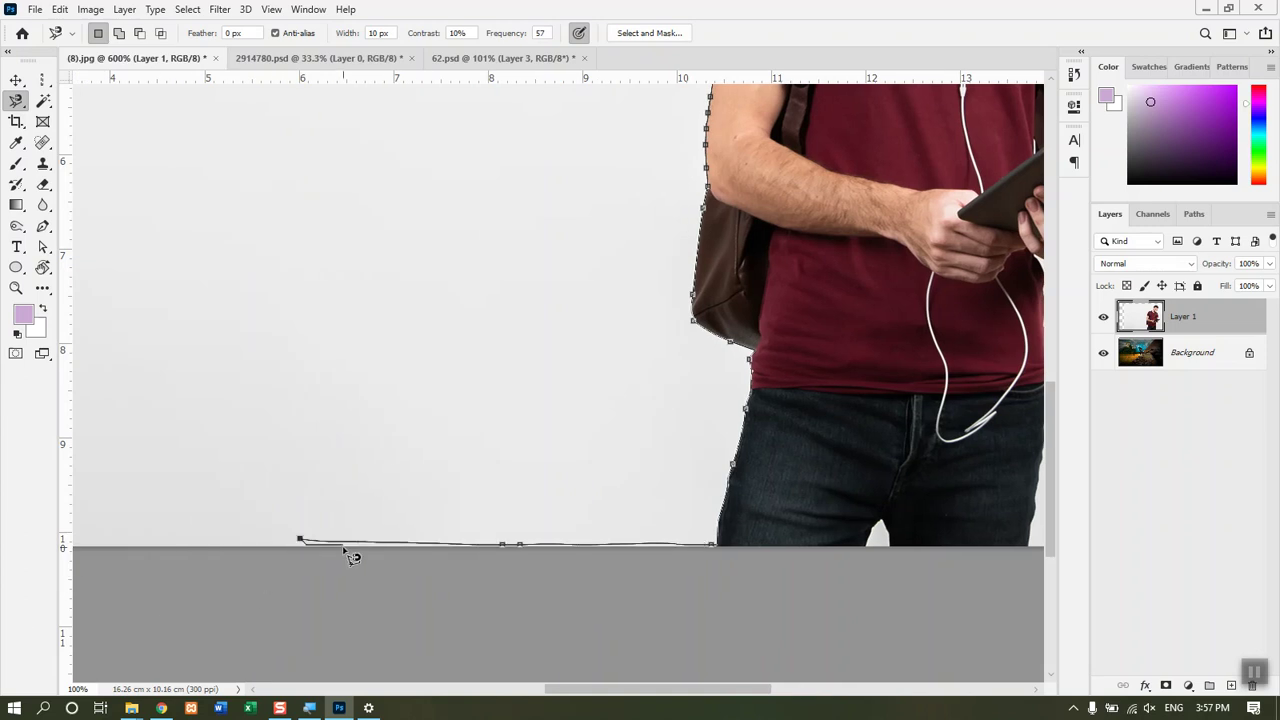
{"action": "left_click", "coordinate": [466, 545]}
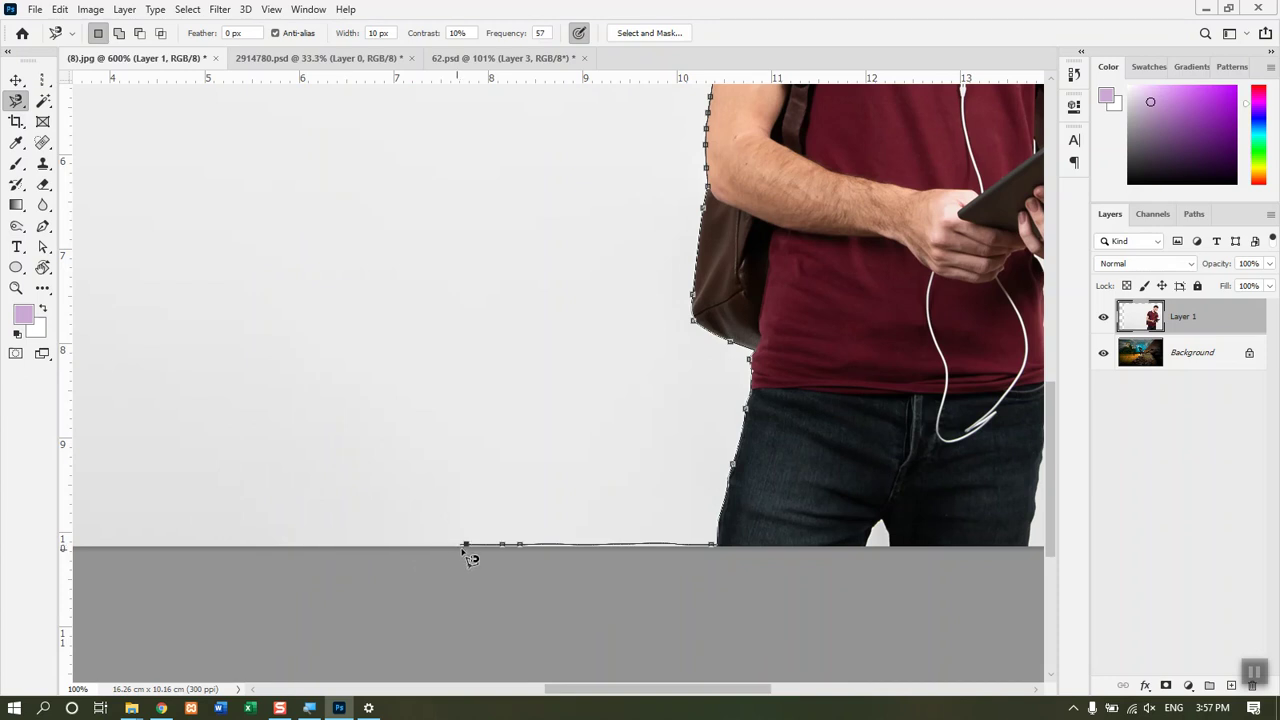
{"action": "key", "text": "BackSpace"}
{"action": "key", "text": "BackSpace"}
{"action": "key", "text": "BackSpace"}
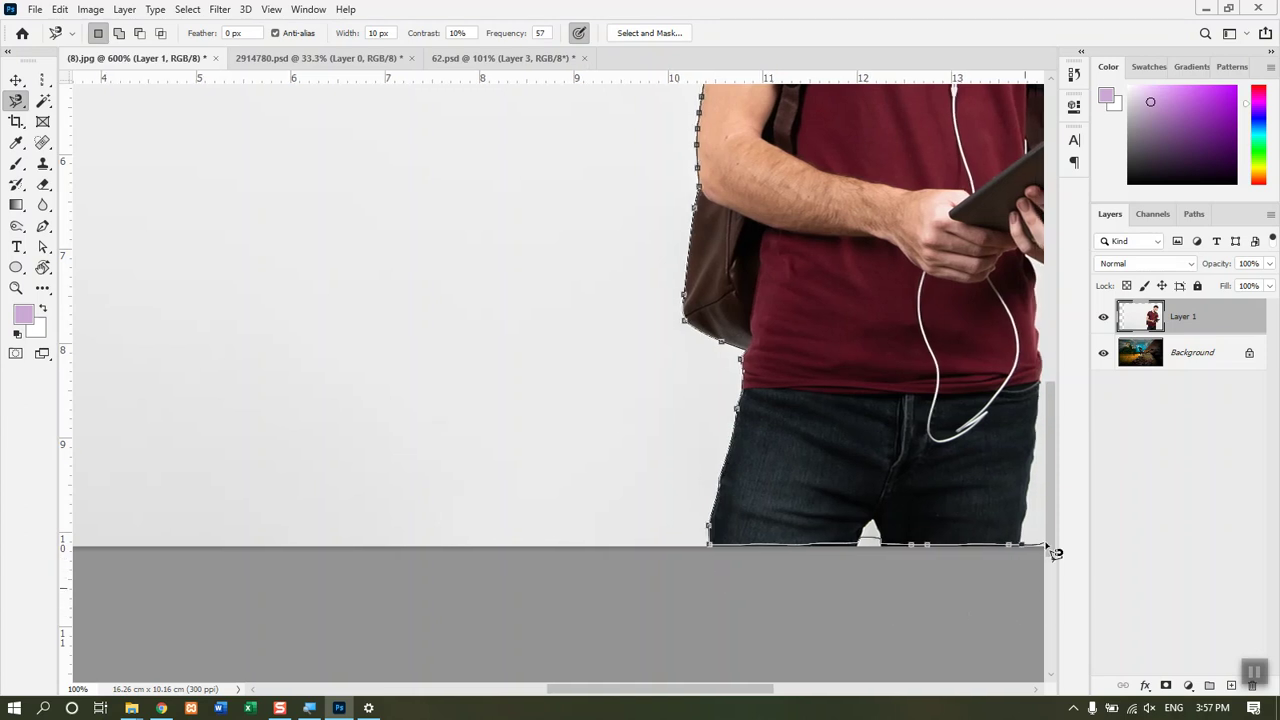
Step: Trace the rest of the man past the jeans, tablet, shoulder and head, closing the magnetic selection below the sleeve
{"action": "left_click_drag", "start_coordinate": [1038, 430], "coordinate": [823, 491]}
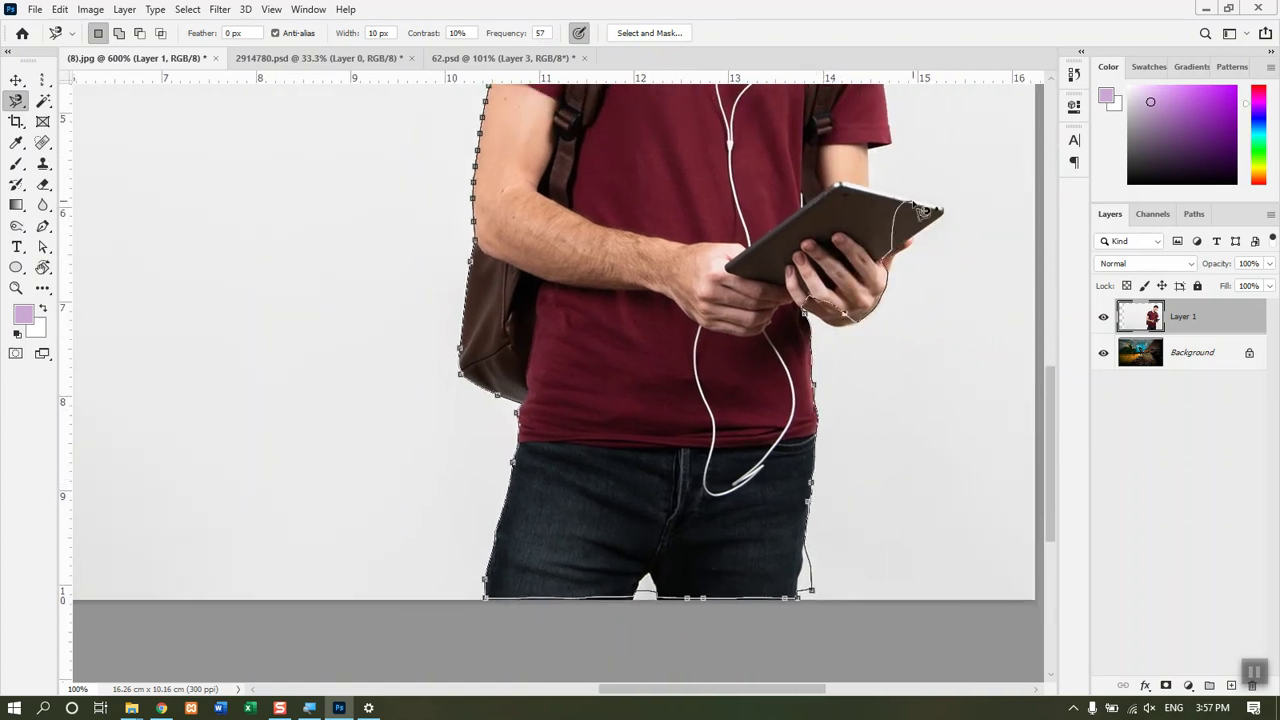
{"action": "left_click_drag", "start_coordinate": [909, 149], "coordinate": [867, 316]}
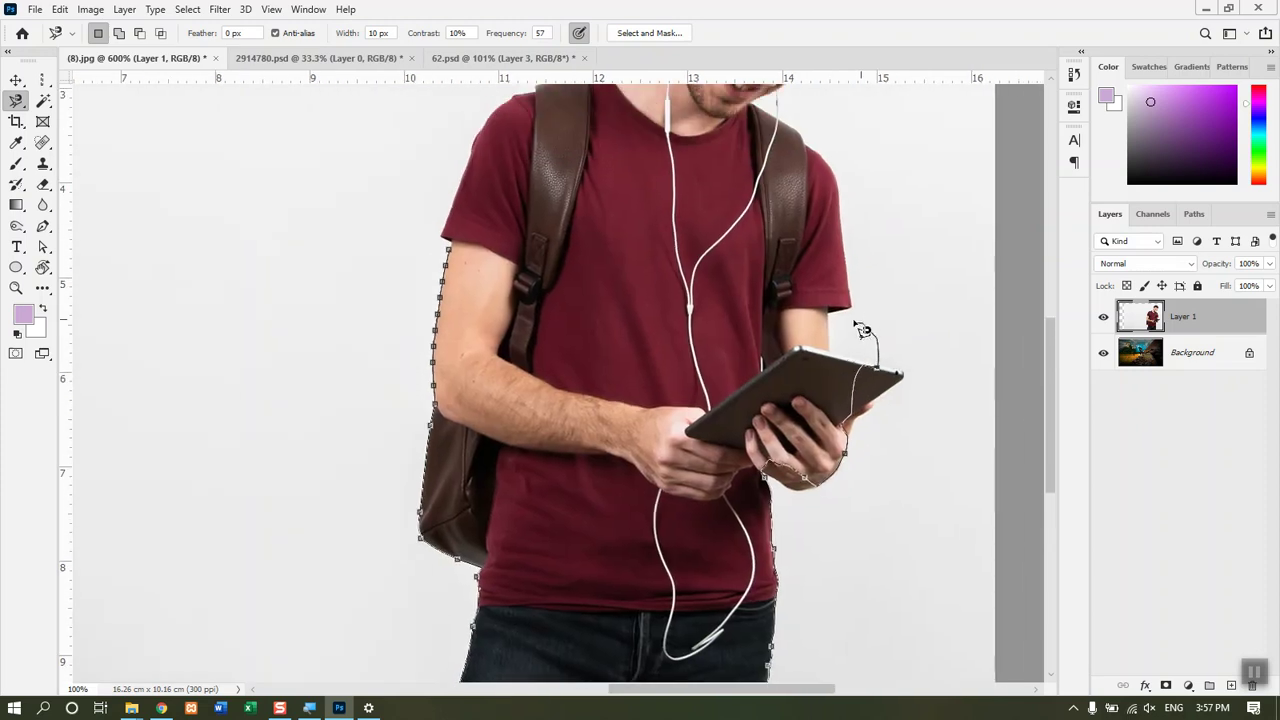
{"action": "mouse_move", "coordinate": [809, 140]}
{"action": "left_mouse_down"}
{"action": "mouse_move", "coordinate": [700, 484]}
{"action": "mouse_move", "coordinate": [650, 445]}
{"action": "mouse_move", "coordinate": [692, 413]}
{"action": "mouse_move", "coordinate": [732, 314]}
{"action": "mouse_move", "coordinate": [710, 270]}
{"action": "mouse_move", "coordinate": [613, 221]}
{"action": "mouse_move", "coordinate": [572, 262]}
{"action": "mouse_move", "coordinate": [529, 389]}
{"action": "mouse_move", "coordinate": [504, 416]}
{"action": "mouse_move", "coordinate": [398, 458]}
{"action": "mouse_move", "coordinate": [336, 541]}
{"action": "mouse_move", "coordinate": [345, 596]}
{"action": "left_mouse_up"}
{"action": "left_click", "coordinate": [340, 600]}
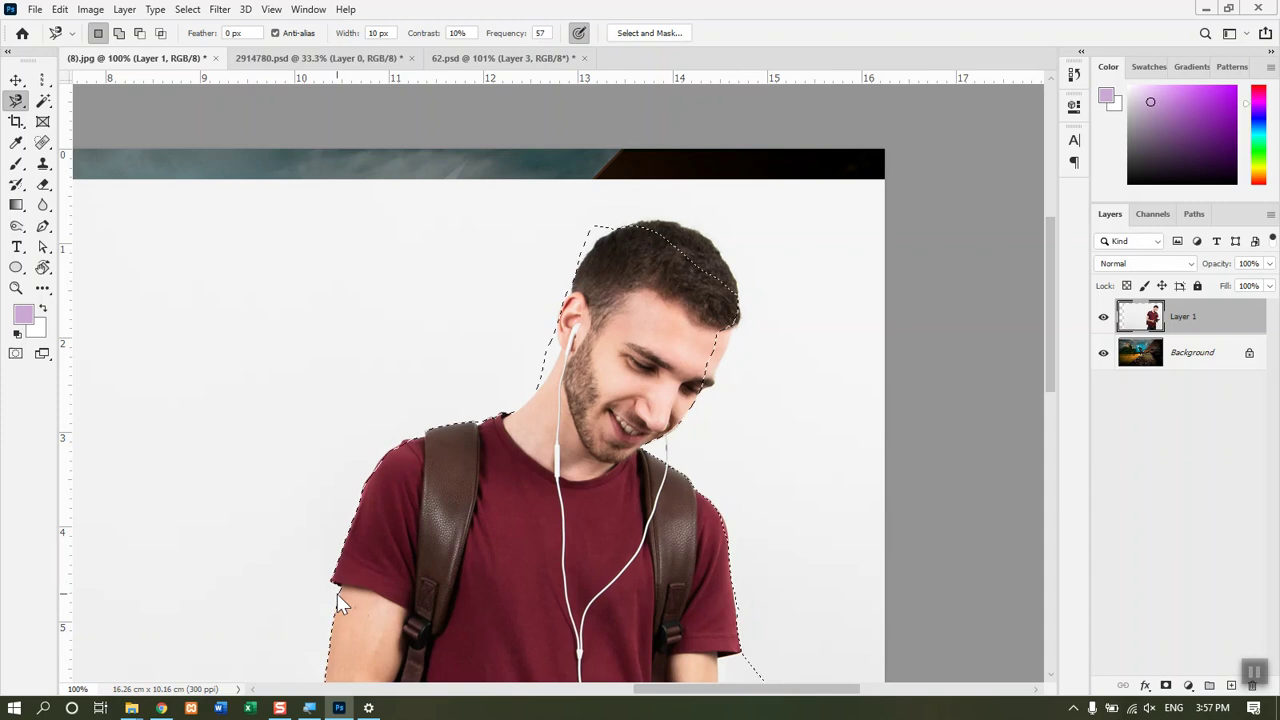
Step: Invert the selection and try deleting the light background around the man on Layer 1
{"action": "key", "text": "ctrl+0"}
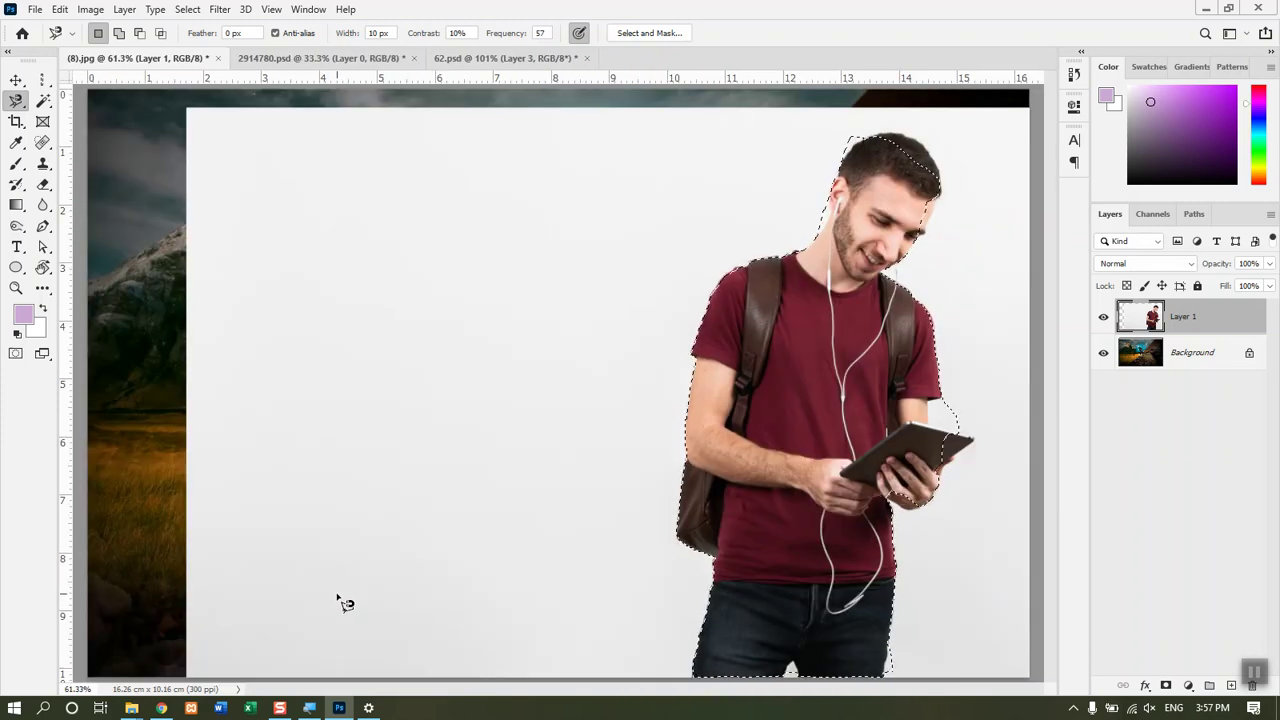
{"action": "key", "text": "ctrl+shift+i"}
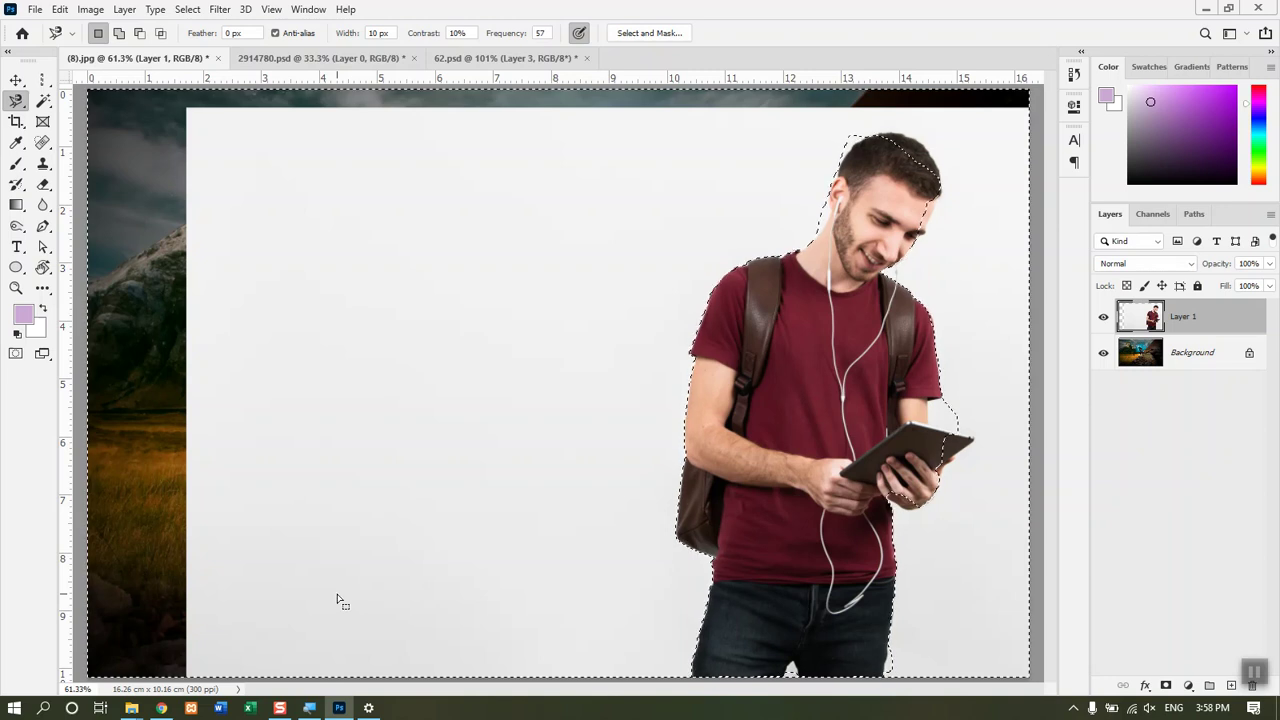
{"action": "key", "text": "Delete"}
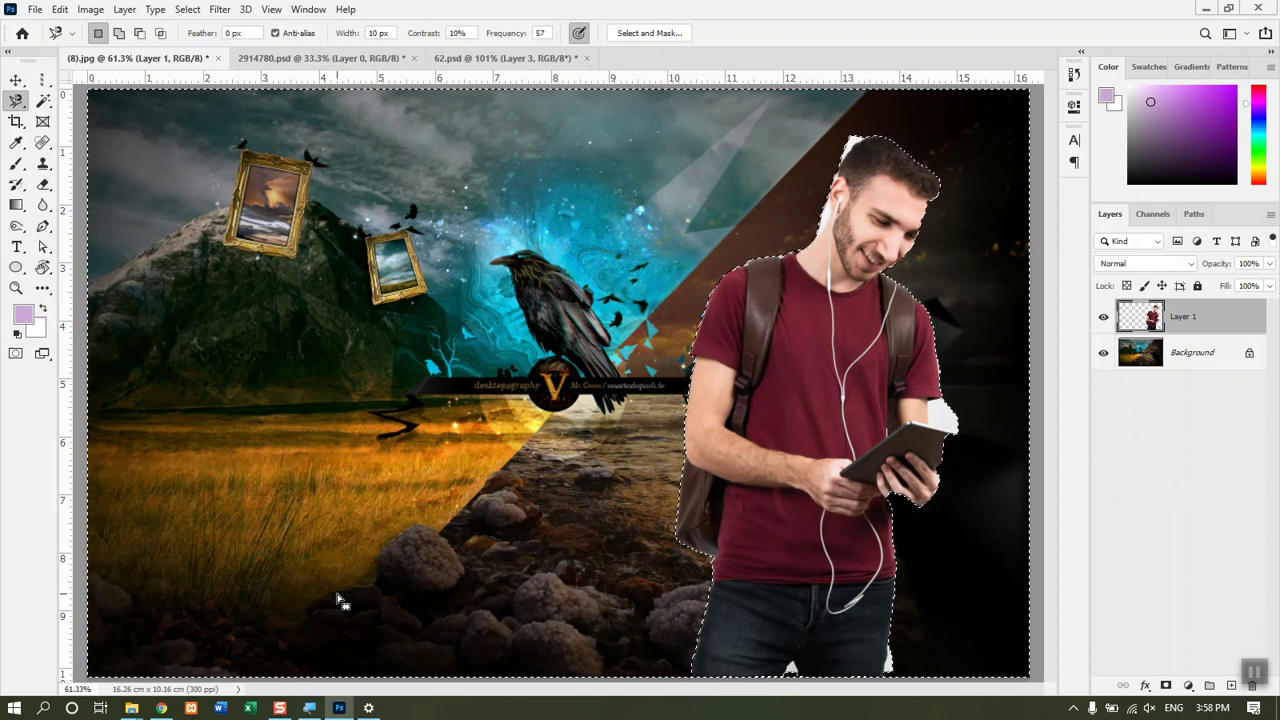
{"action": "key", "text": "ctrl+z"}
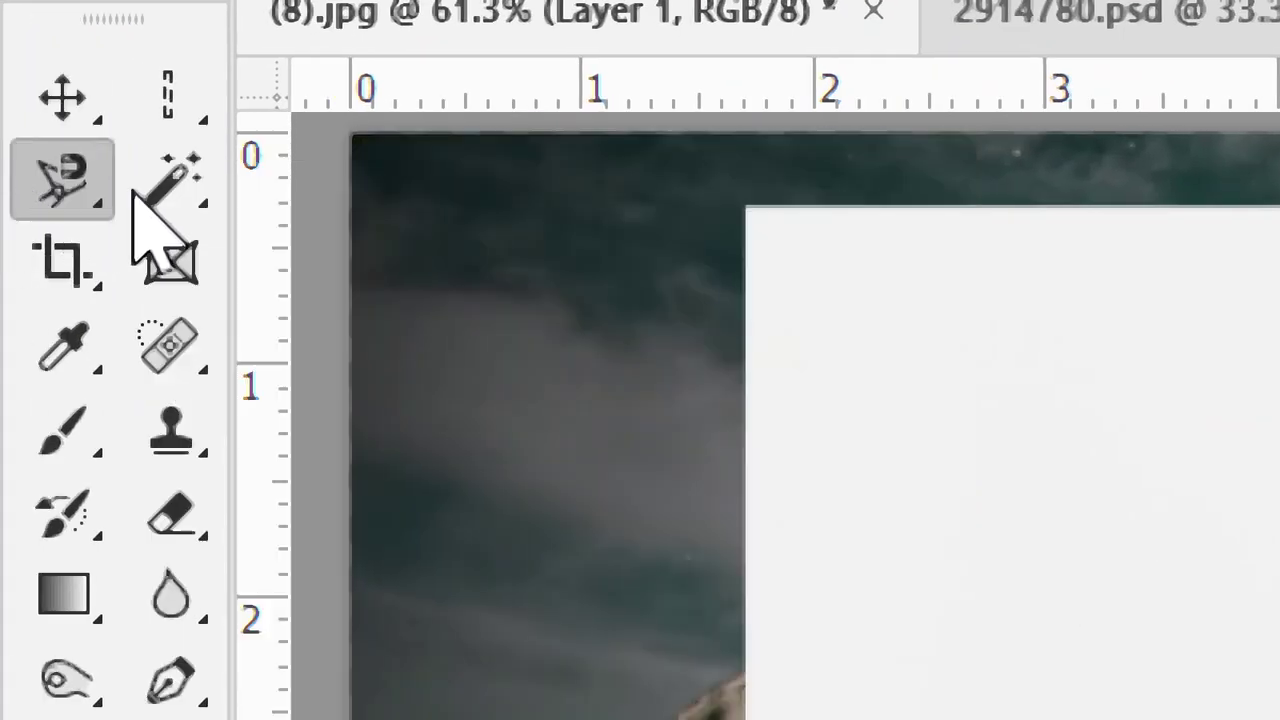
Step: Select the man by drawing a rectangle around his whole figure with the Object Selection Tool
{"action": "left_click", "coordinate": [168, 178]}
{"action": "right_click", "coordinate": [189, 180]}
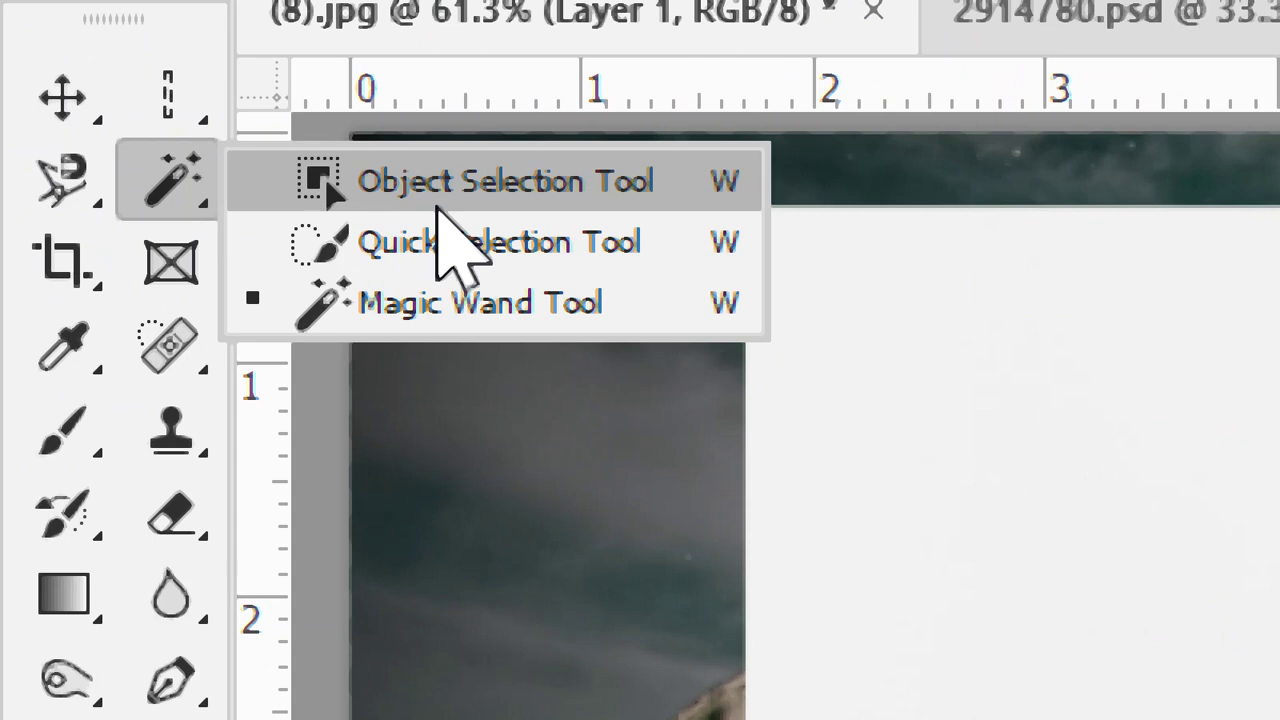
{"action": "left_click", "coordinate": [455, 240]}
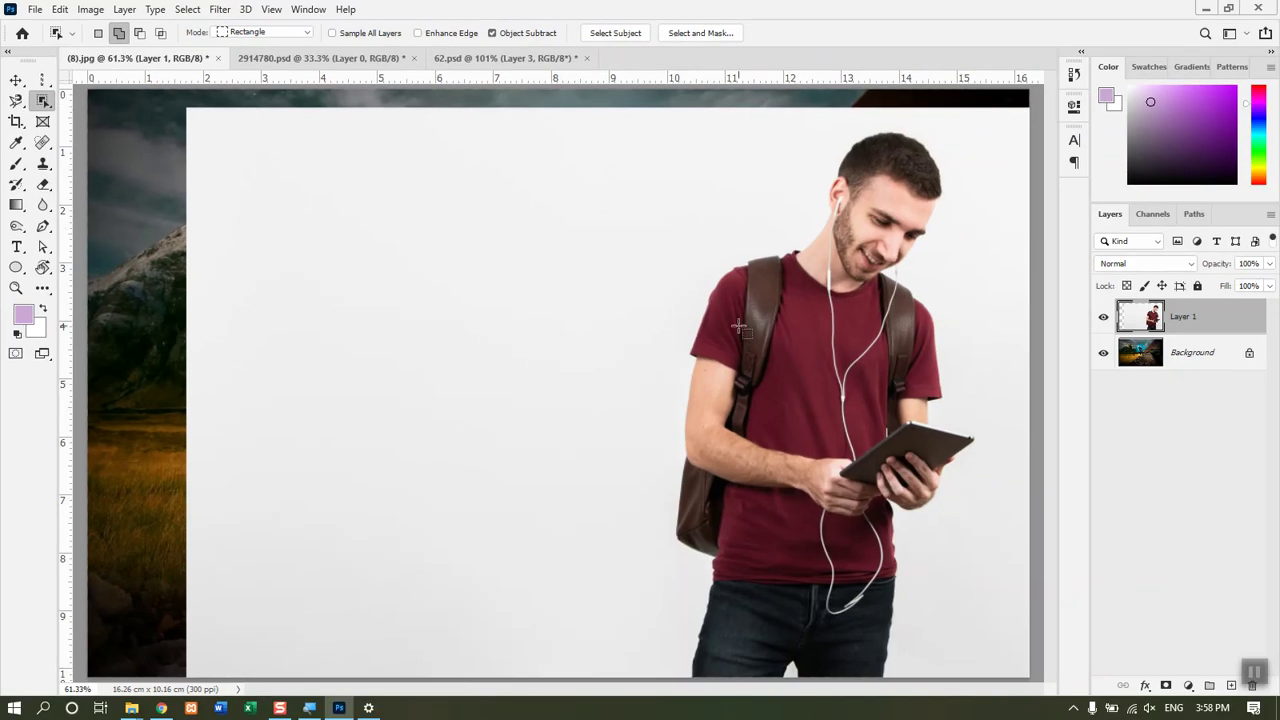
{"action": "key", "text": "ctrl+minus"}
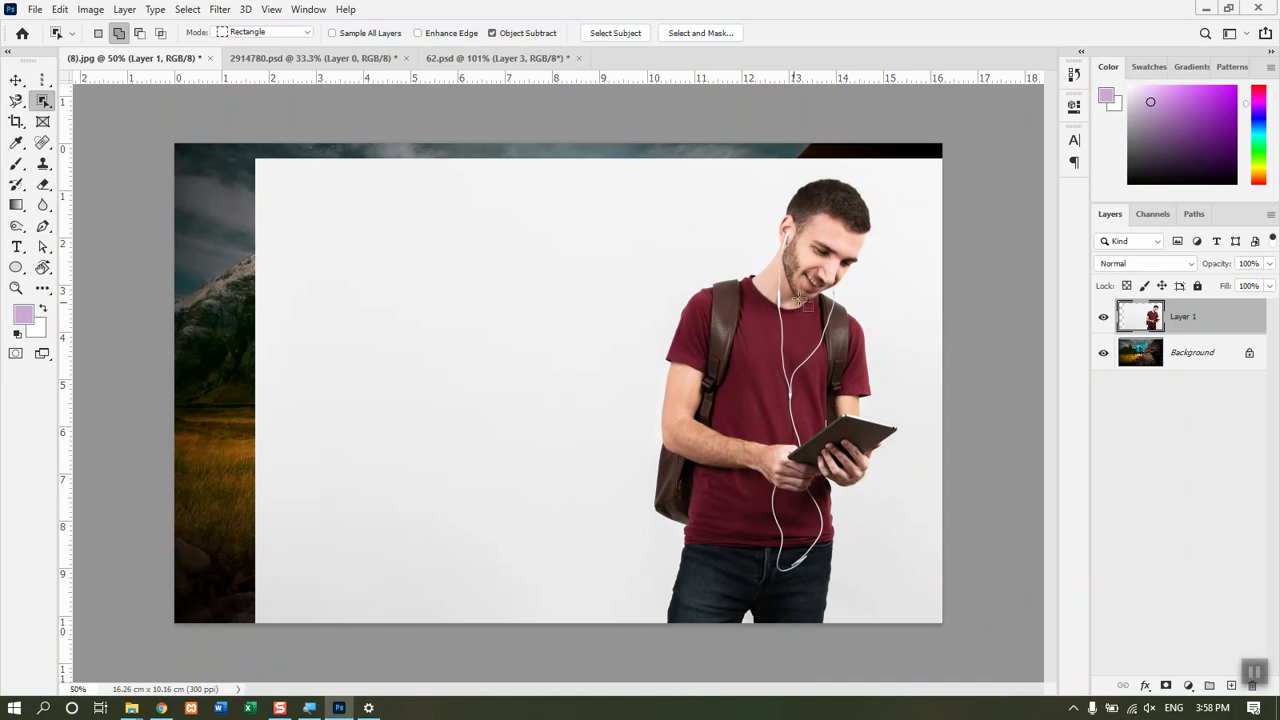
{"action": "left_click_drag", "start_coordinate": [902, 181], "coordinate": [634, 625]}
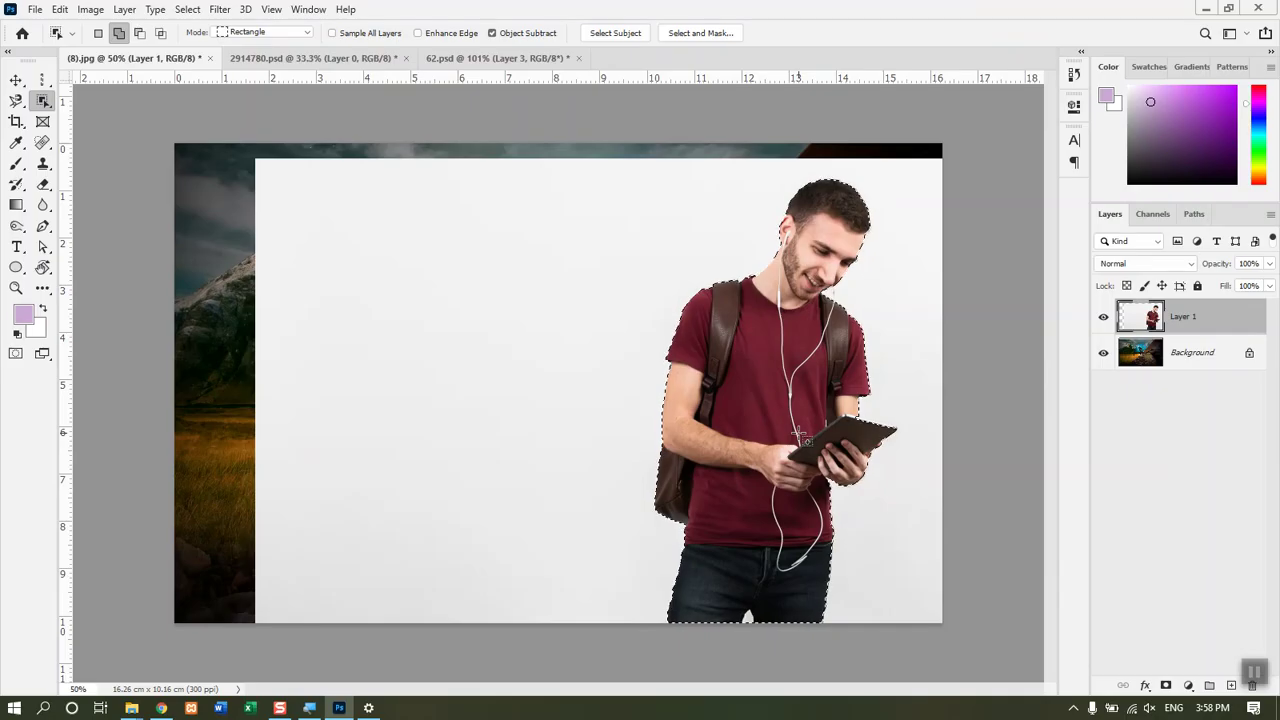
Step: Invert the selection to cover the background, and switch it back to the man with Select Inverse
{"action": "scroll", "coordinate": [798, 440], "scroll_direction": "up", "scroll_amount": 2}
{"action": "scroll", "coordinate": [798, 440], "scroll_direction": "up", "scroll_amount": 1}
{"action": "scroll", "coordinate": [800, 441], "scroll_direction": "down", "scroll_amount": 2}
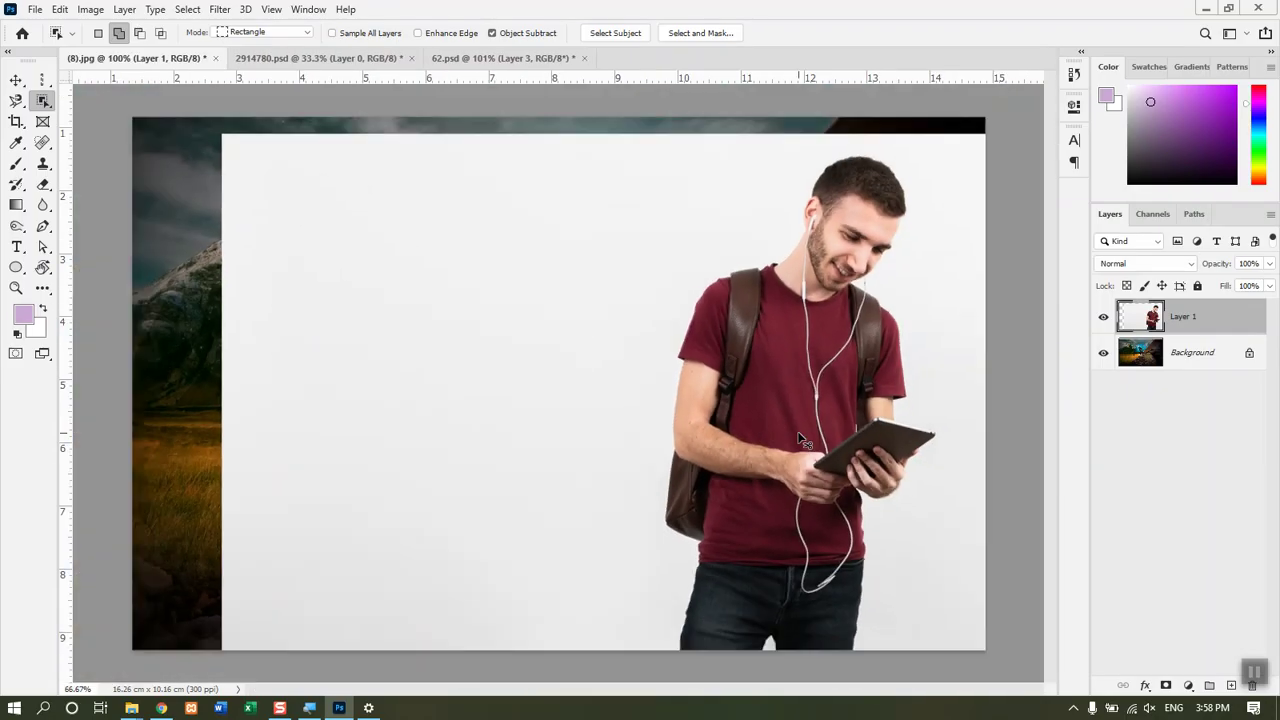
{"action": "key", "text": "ctrl+shift+i"}
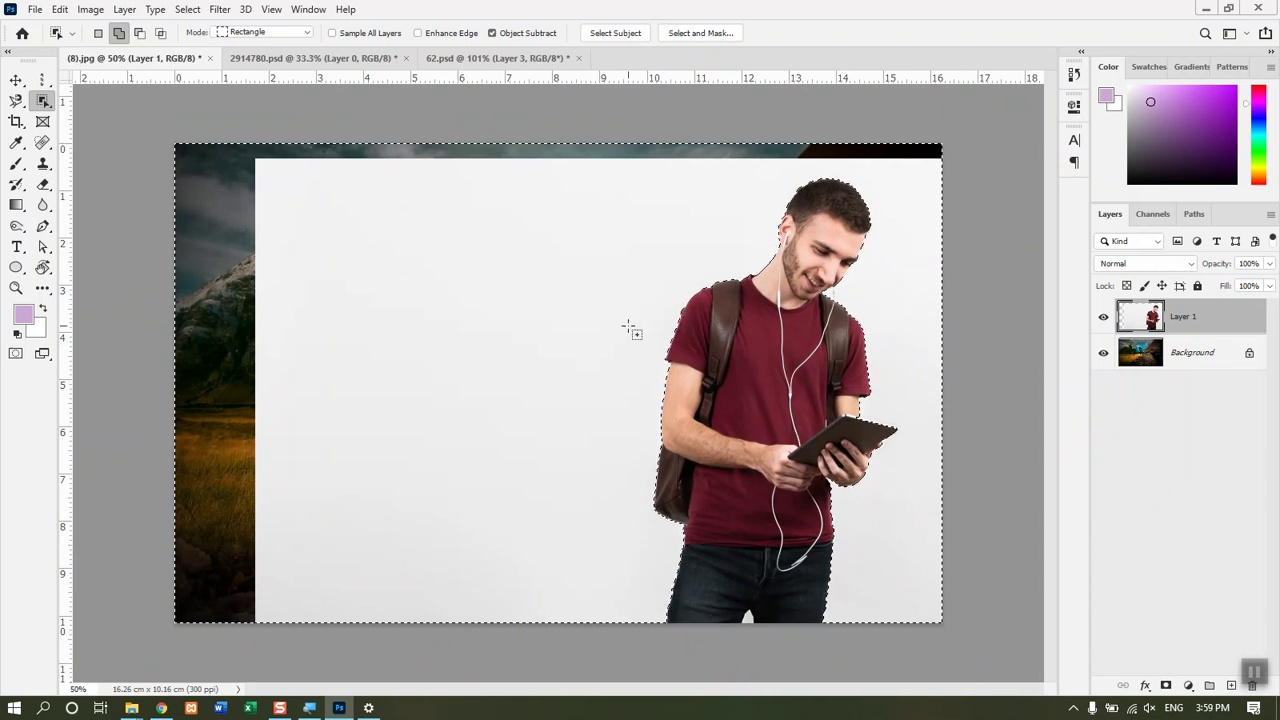
{"action": "right_click", "coordinate": [577, 328]}
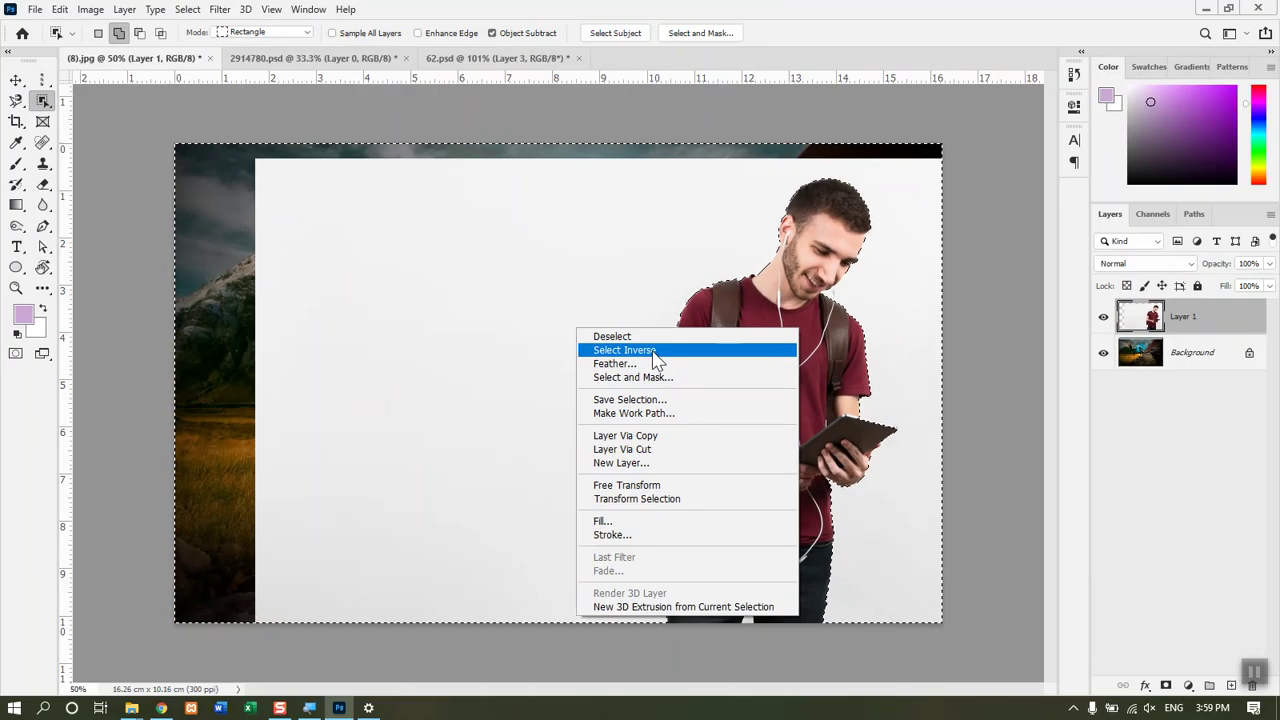
{"action": "left_click", "coordinate": [671, 347]}
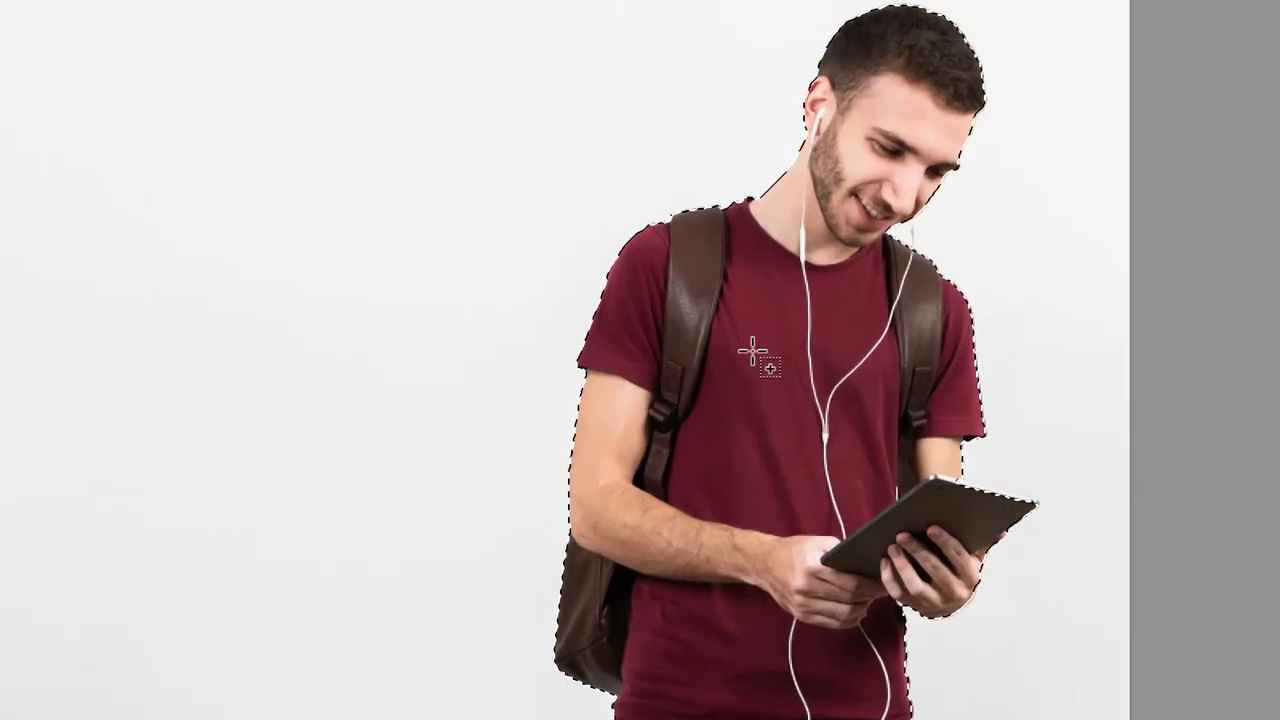
{"action": "right_click", "coordinate": [755, 368]}
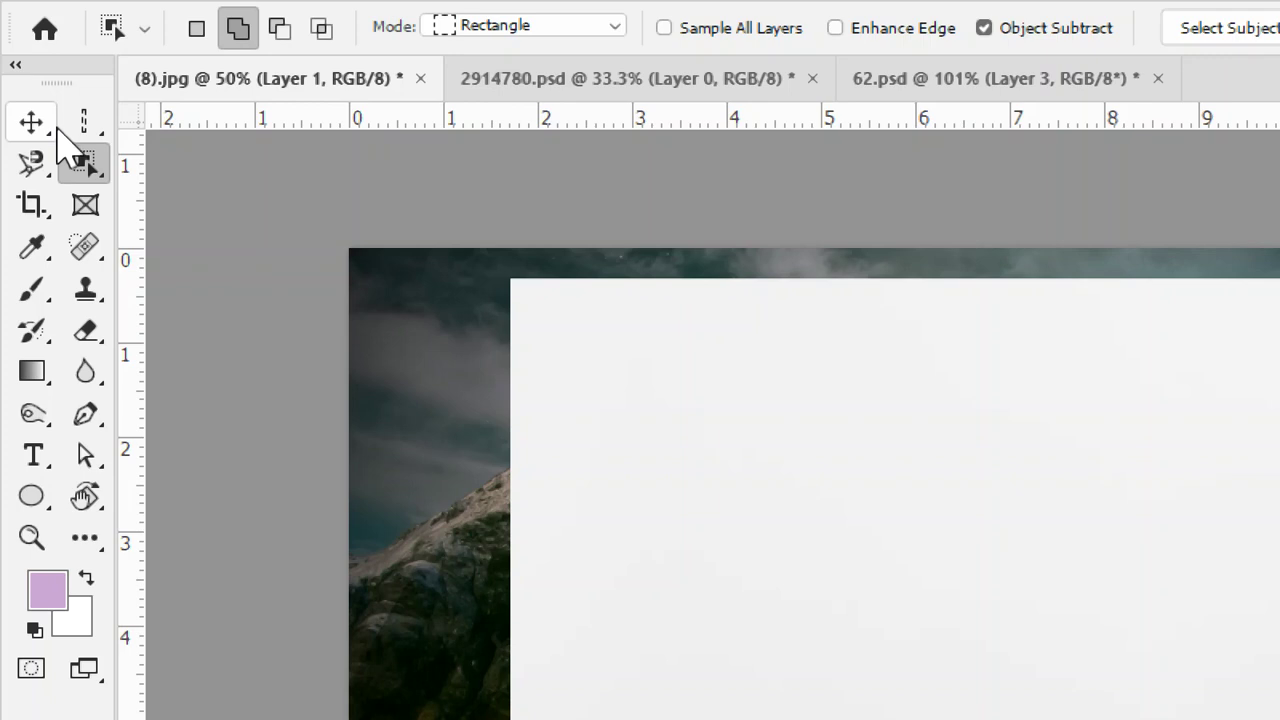
Step: Switch to the Elliptical Marquee Tool while the man on Layer 1 is selected
{"action": "left_click", "coordinate": [27, 168]}
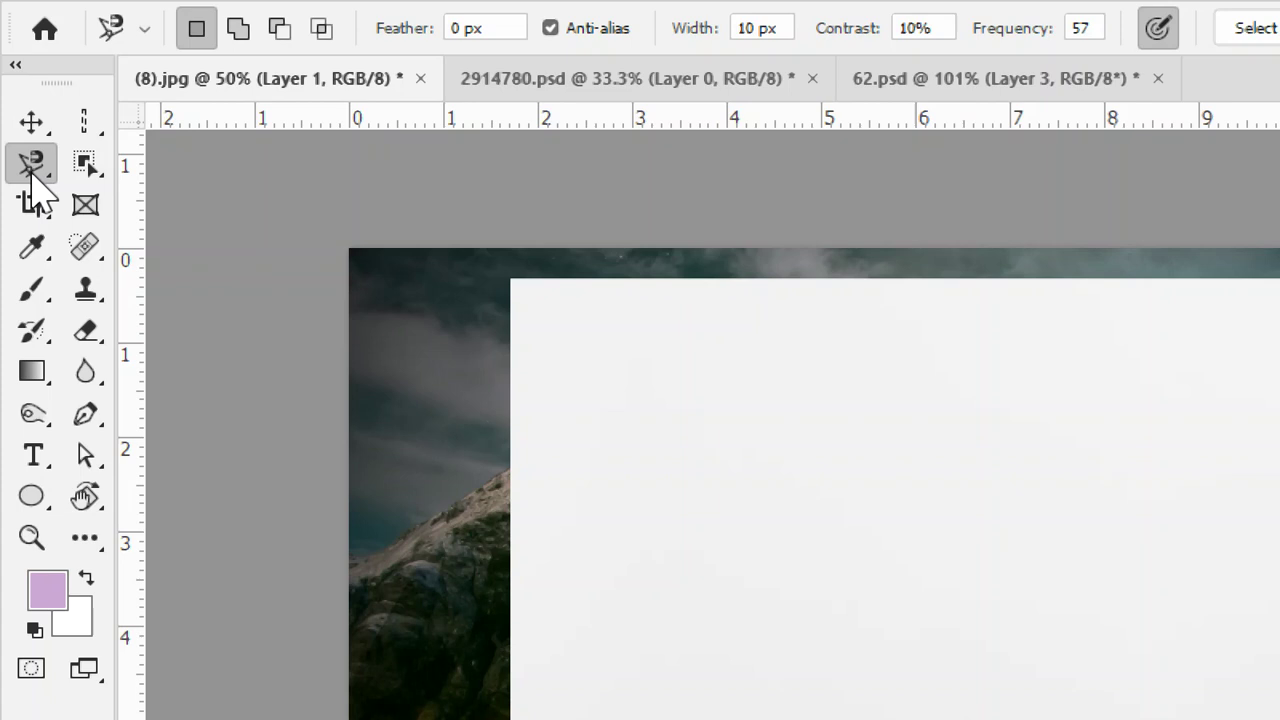
{"action": "left_click", "coordinate": [86, 122]}
{"action": "left_click", "coordinate": [214, 160]}
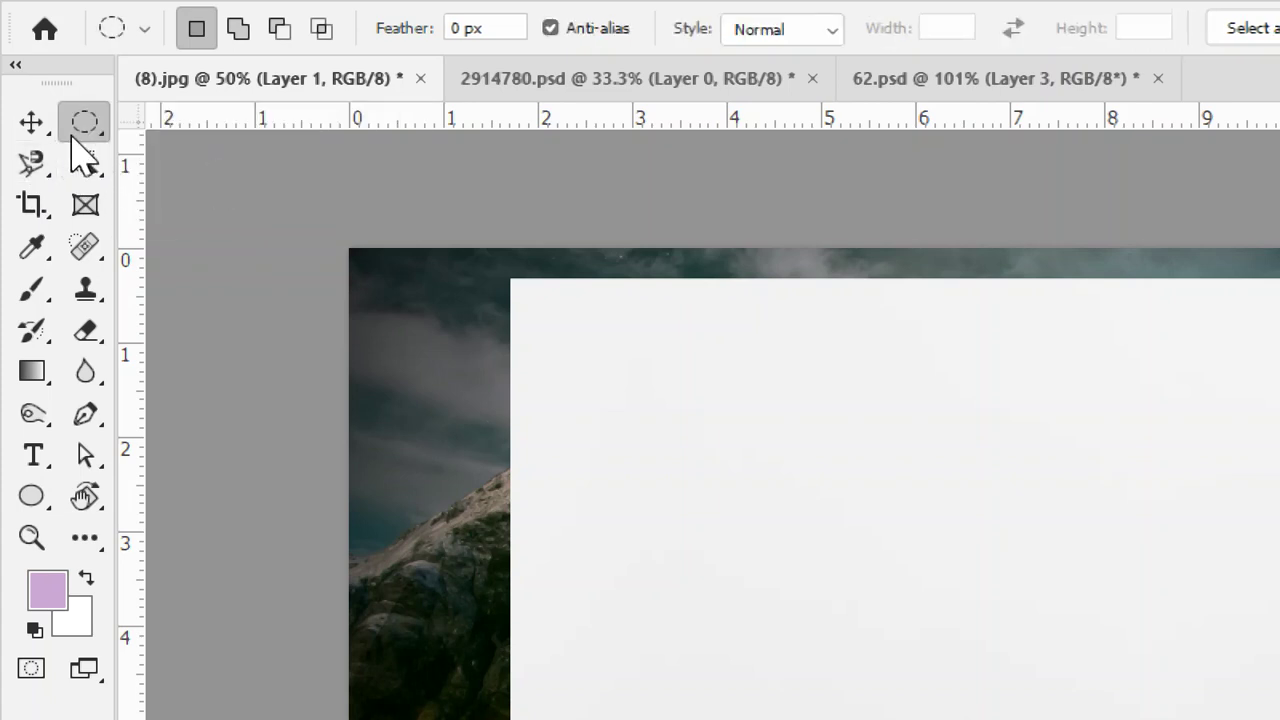
{"action": "right_click", "coordinate": [82, 128]}
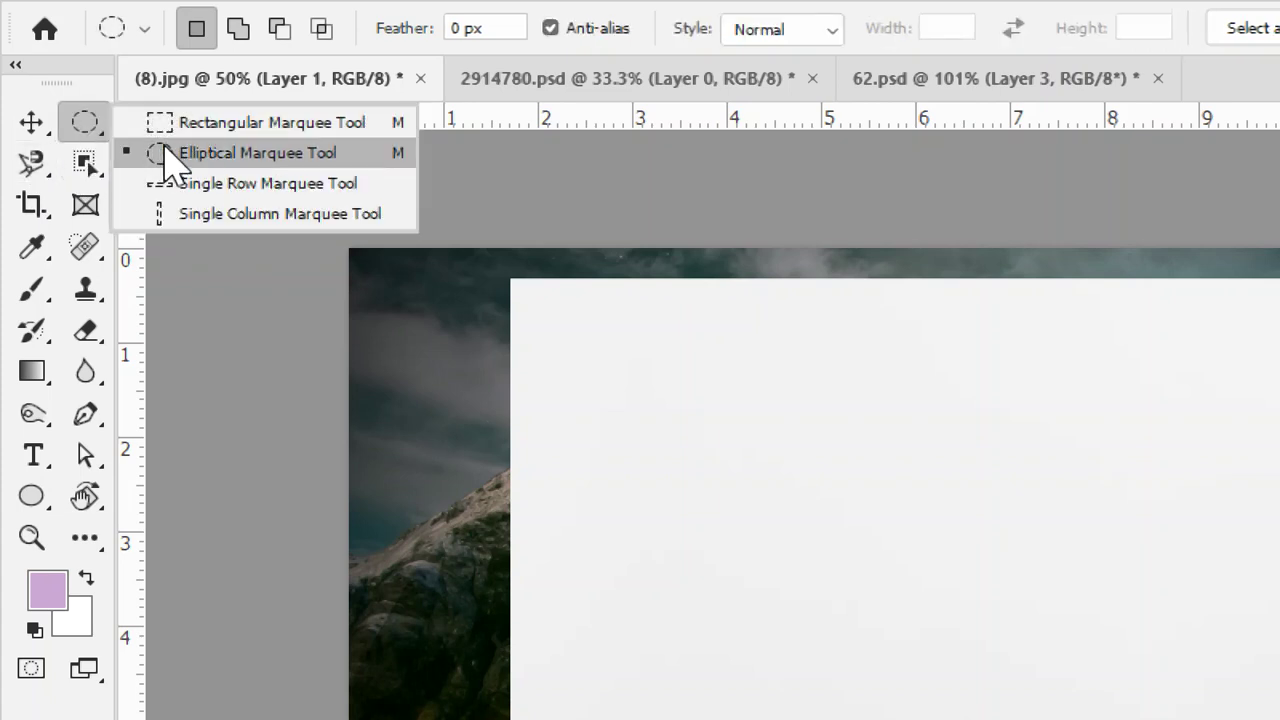
{"action": "left_click", "coordinate": [78, 134]}
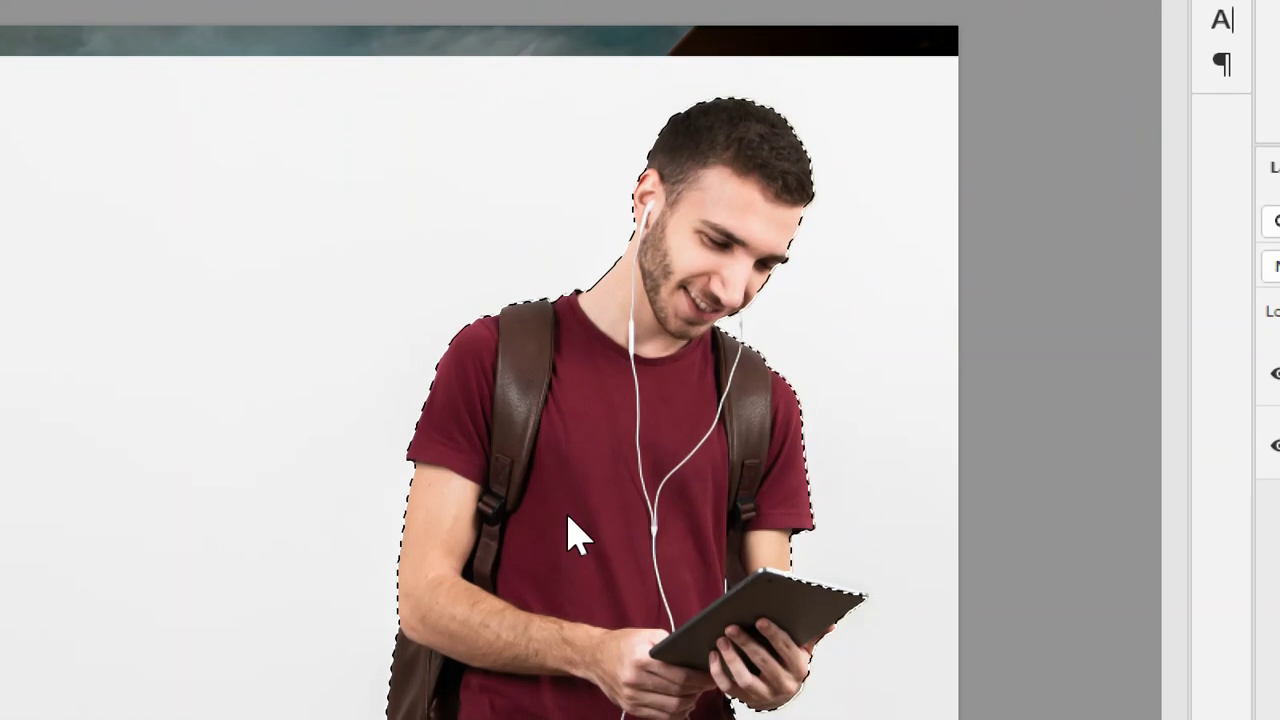
Step: Apply Select Inverse, delete the light background around the man from Layer 1, and deselect
{"action": "right_click", "coordinate": [567, 517]}
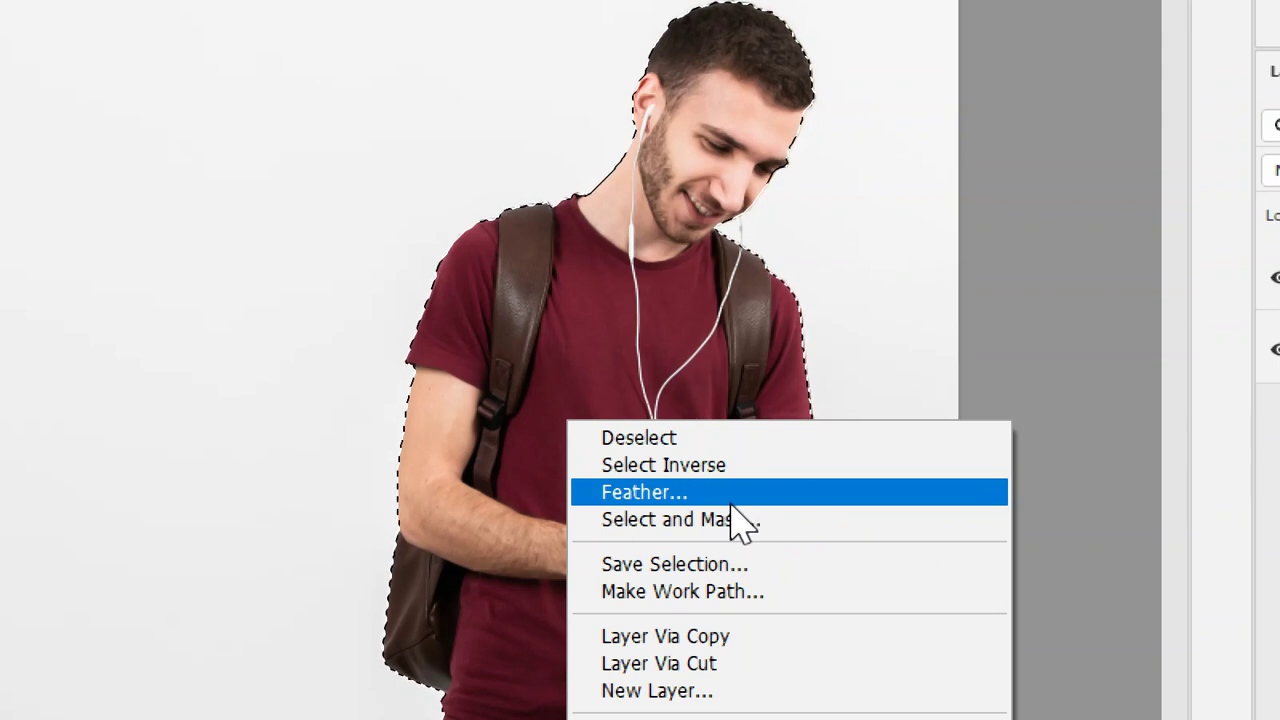
{"action": "left_click", "coordinate": [672, 475]}
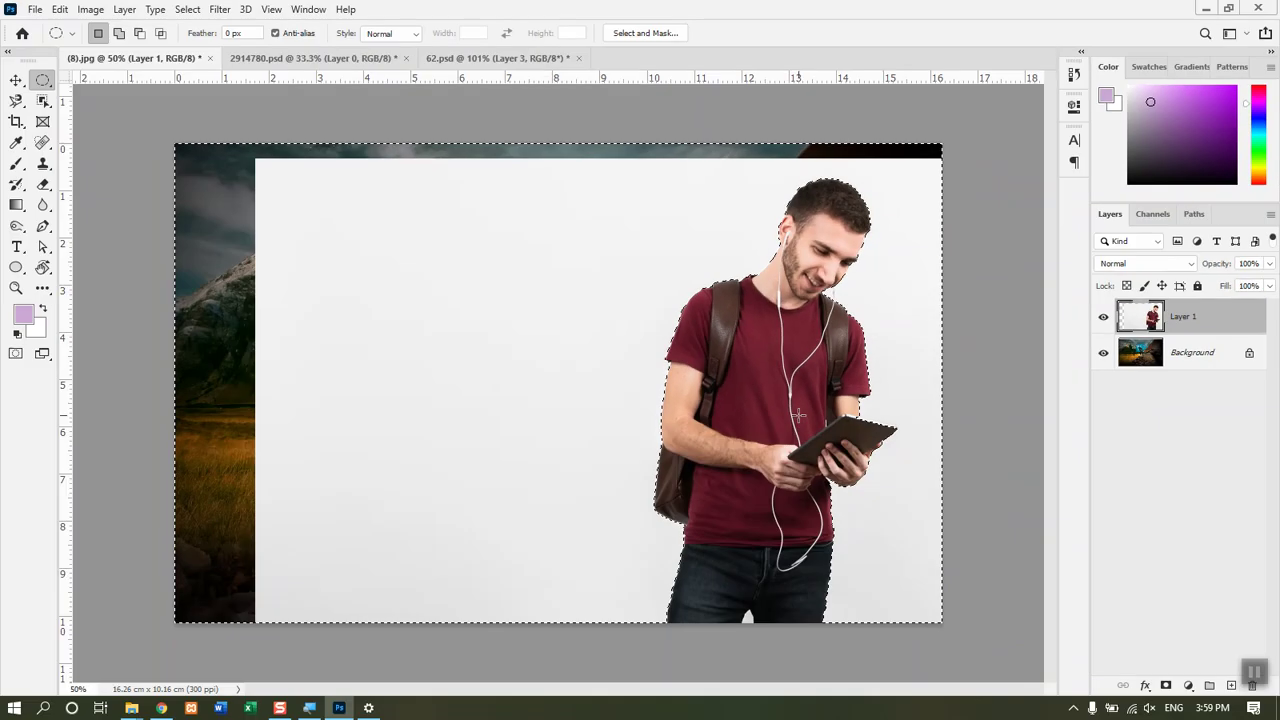
{"action": "key", "text": "Delete"}
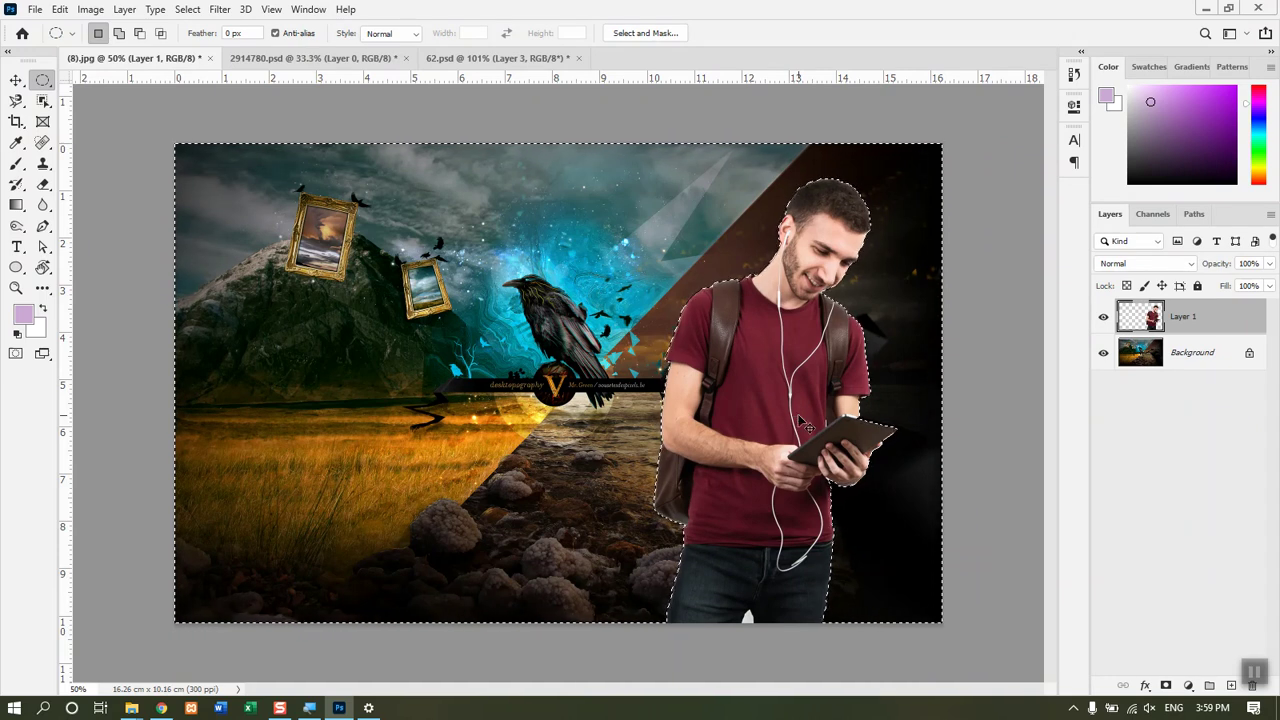
{"action": "key", "text": "ctrl+d"}
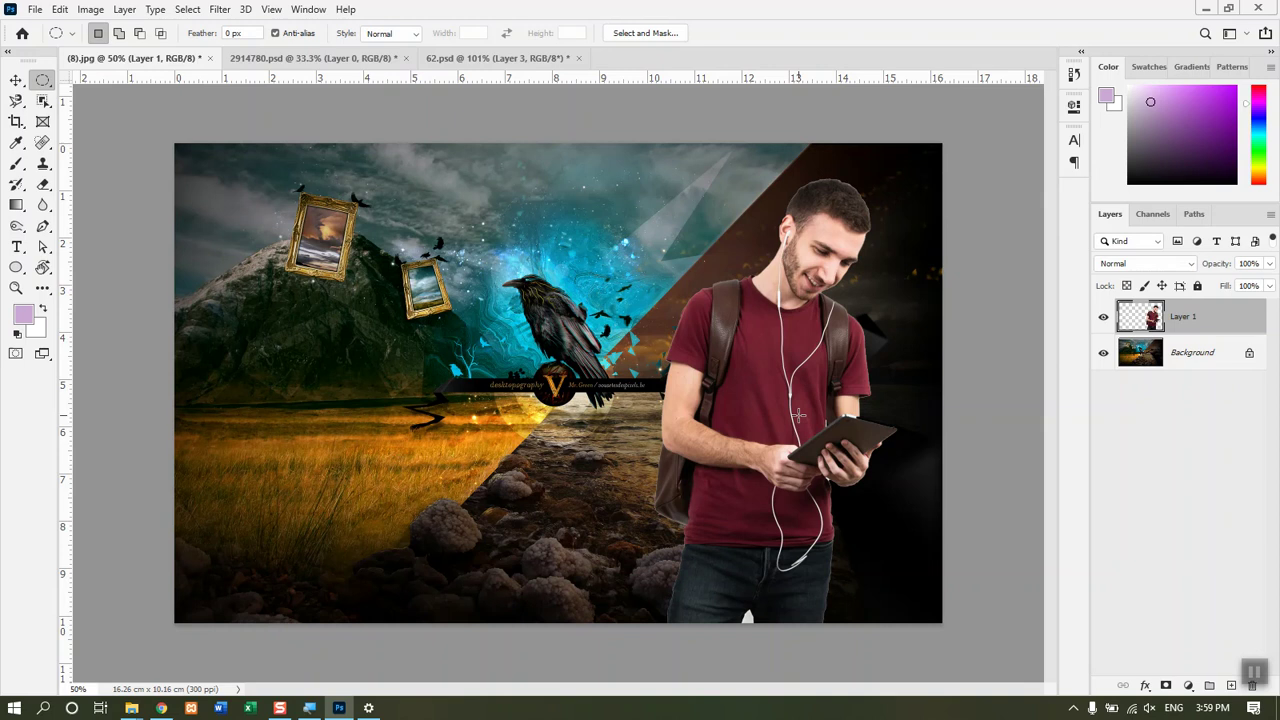
{"action": "left_click", "coordinate": [50, 99]}
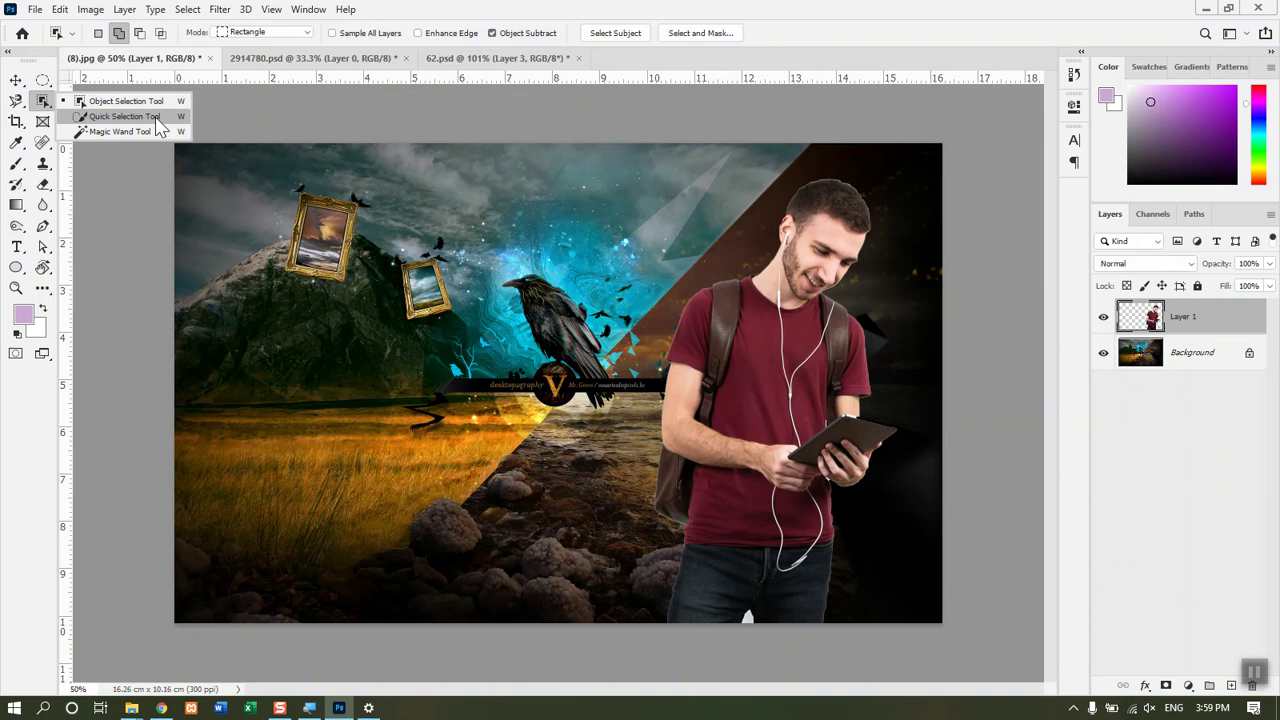
{"action": "key", "text": "v"}
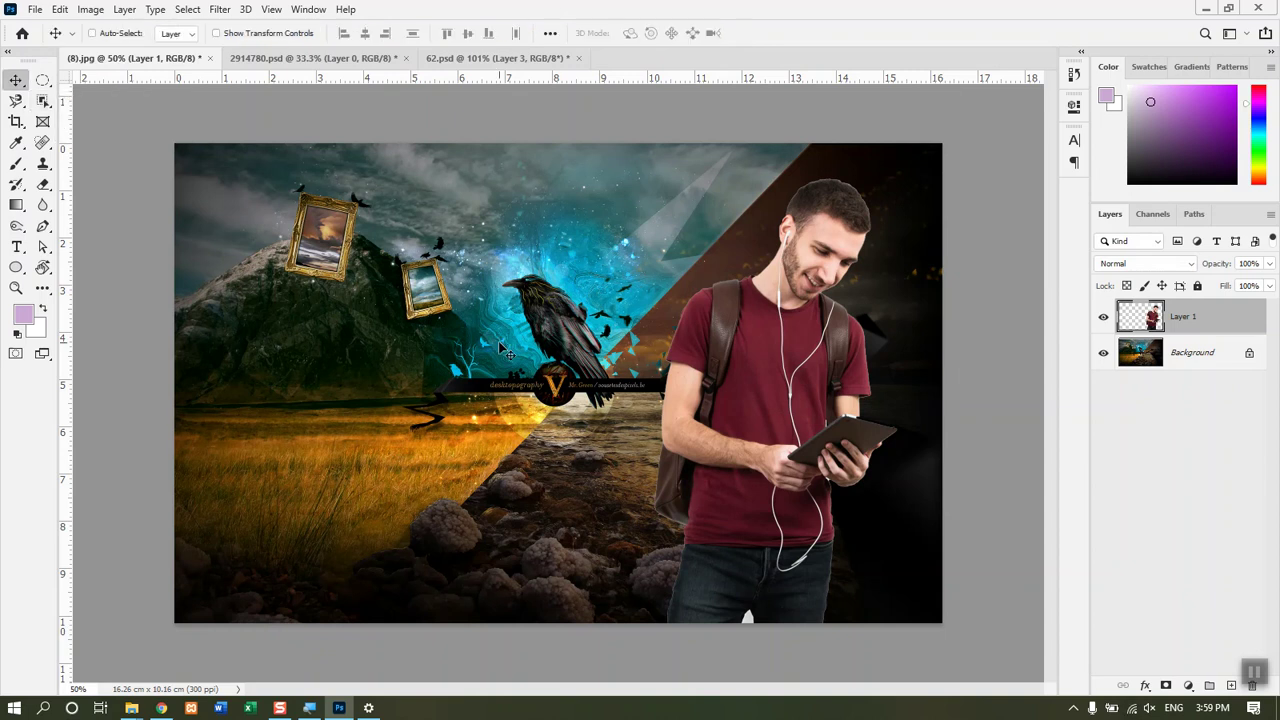
{"action": "left_click_drag", "start_coordinate": [494, 385], "coordinate": [494, 385]}
Step: Start opening an image and browse to the PICTURE folder on Local Disk (D:)
{"action": "key", "text": "ctrl+o"}
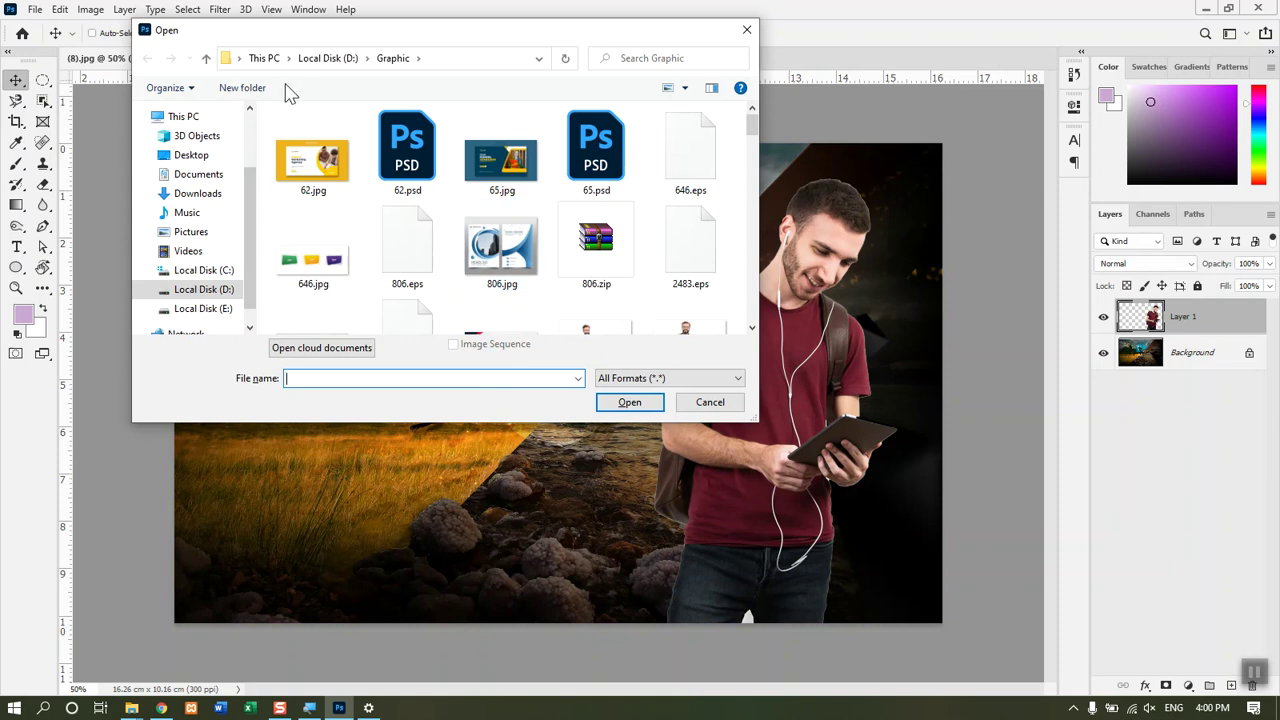
{"action": "left_click", "coordinate": [366, 58]}
{"action": "left_click", "coordinate": [345, 58]}
{"action": "double_click", "coordinate": [437, 245]}
Step: Find 8199.jpg in the PICTURE folder and open it
{"action": "key", "text": "Right"}
{"action": "key", "text": "Down"}
{"action": "key", "text": "Down"}
{"action": "key", "text": "Down"}
{"action": "key", "text": "Down"}
{"action": "key", "text": "Down"}
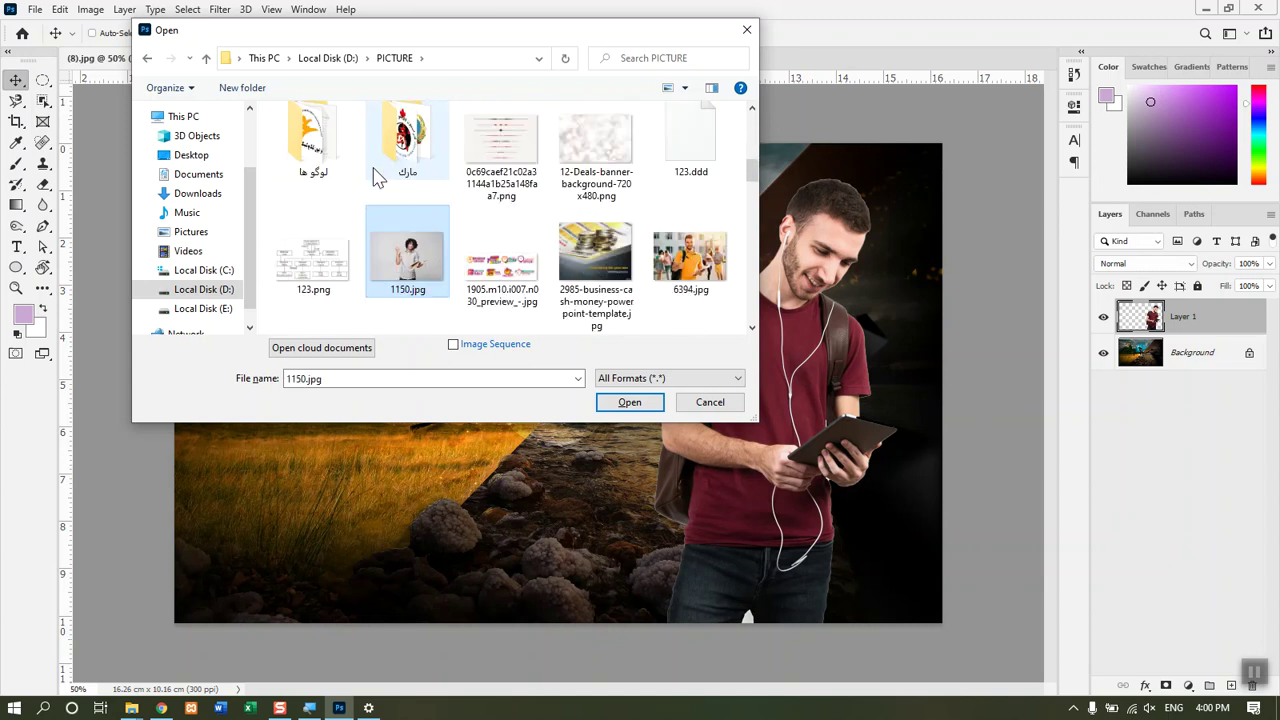
{"action": "key", "text": "Down"}
{"action": "key", "text": "Up"}
{"action": "key", "text": "Down"}
{"action": "key", "text": "Left"}
{"action": "key", "text": "Return"}
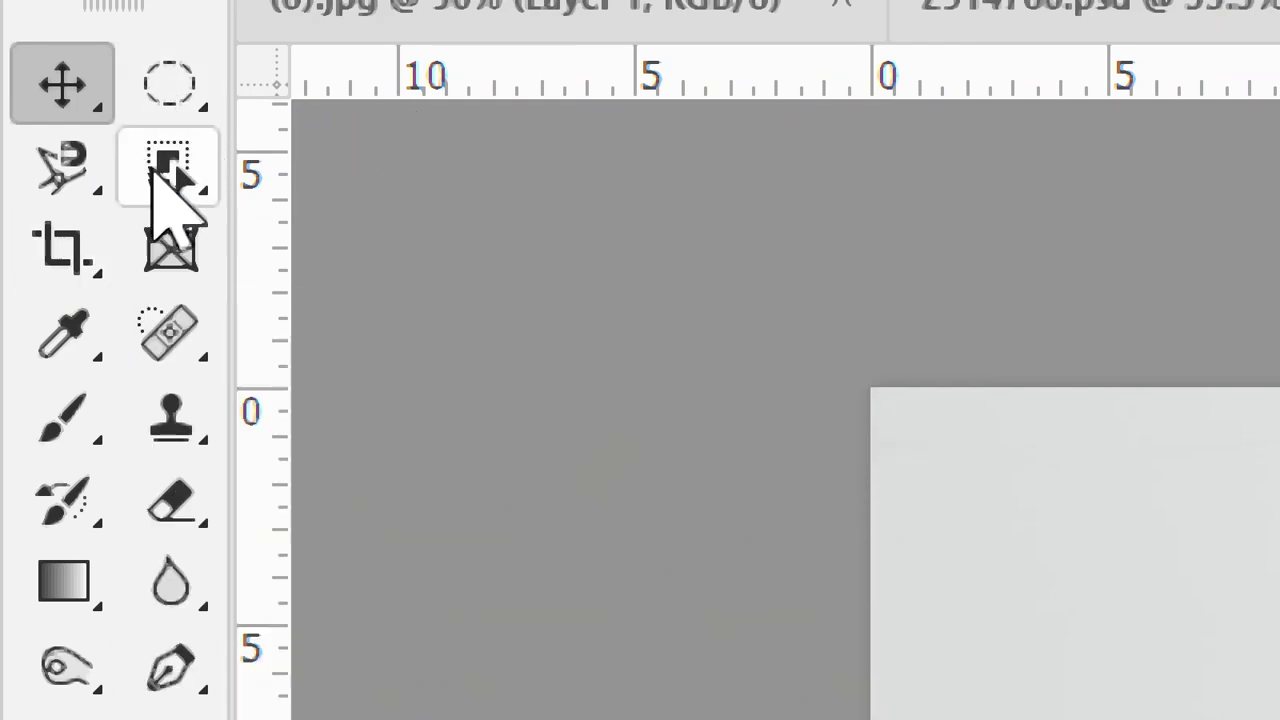
Step: Select the light background on both sides of the bearded man with the Quick Selection Tool, and deselect it
{"action": "left_click", "coordinate": [135, 170]}
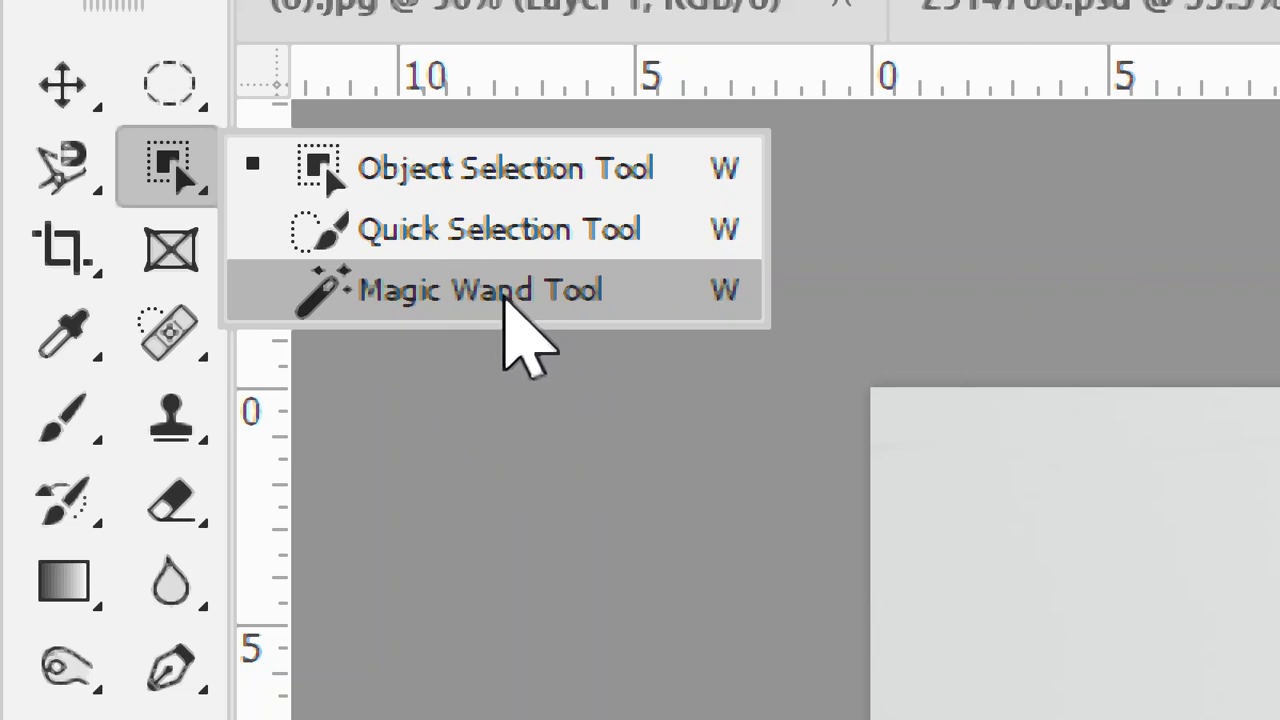
{"action": "left_click", "coordinate": [424, 248]}
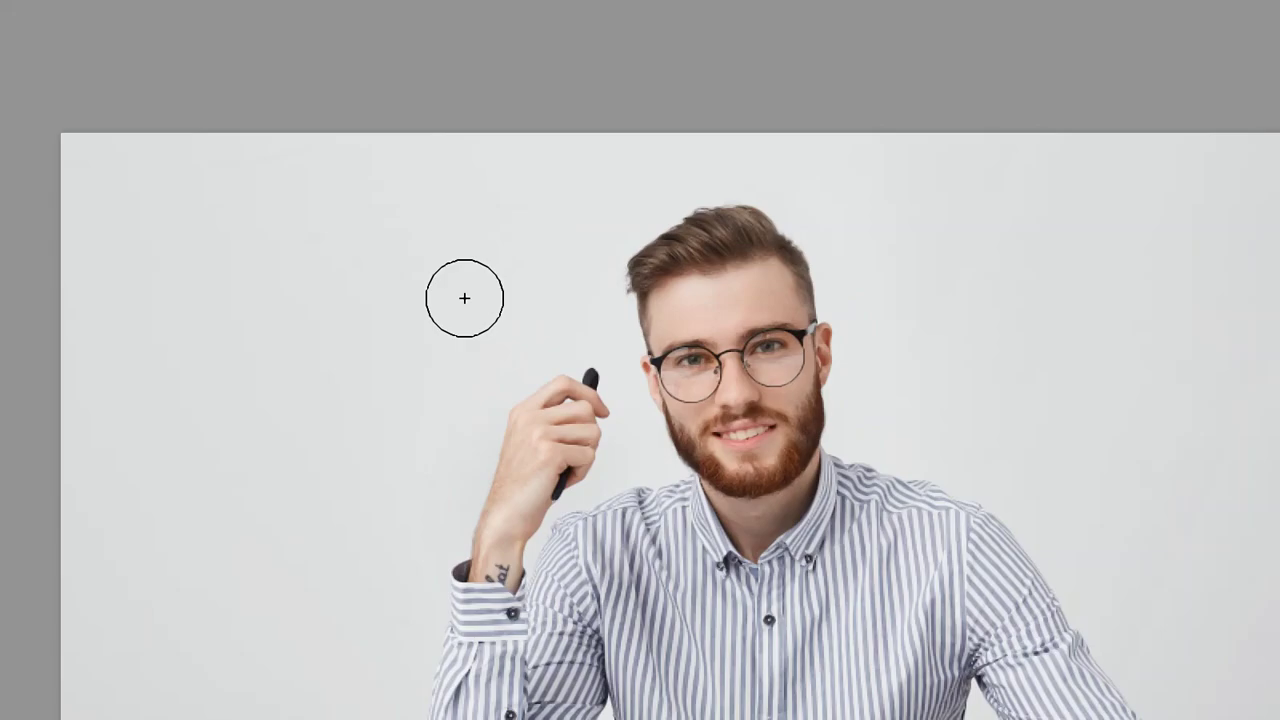
{"action": "left_click_drag", "start_coordinate": [477, 286], "coordinate": [466, 306]}
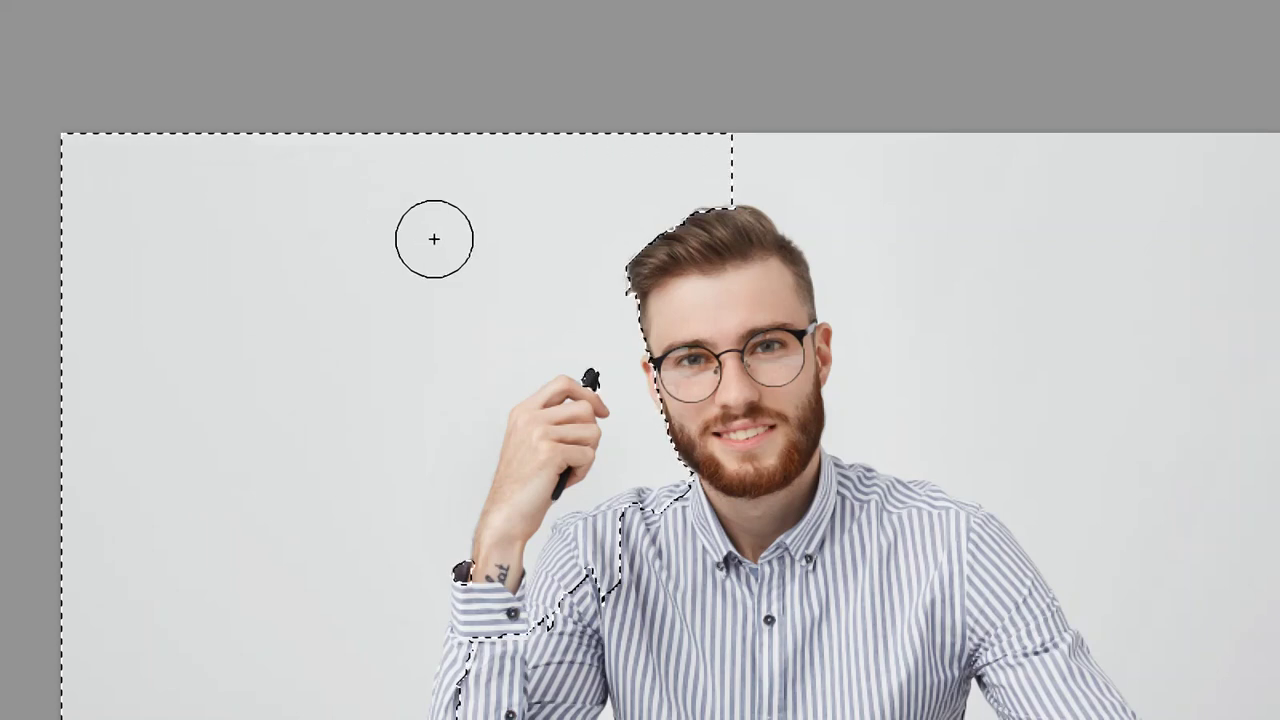
{"action": "mouse_move", "coordinate": [631, 130]}
{"action": "left_mouse_down"}
{"action": "mouse_move", "coordinate": [900, 157]}
{"action": "mouse_move", "coordinate": [1097, 229]}
{"action": "mouse_move", "coordinate": [1178, 293]}
{"action": "left_mouse_up"}
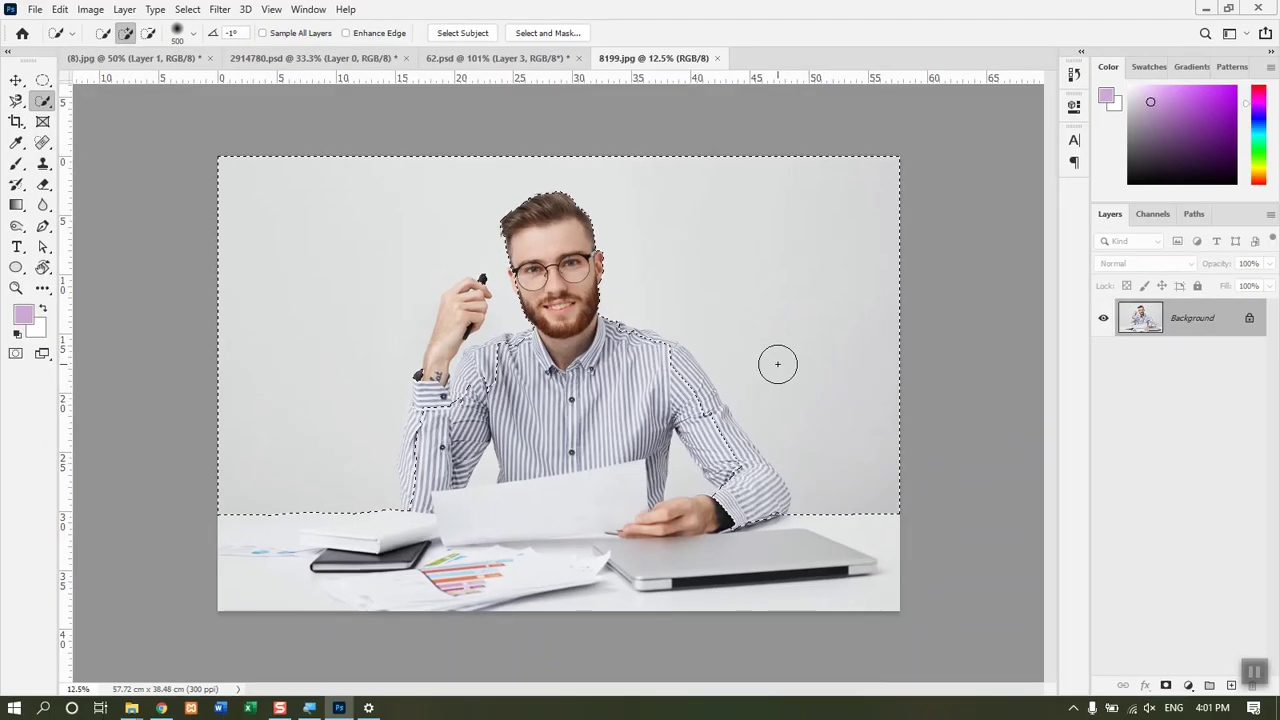
{"action": "key", "text": "ctrl+d"}
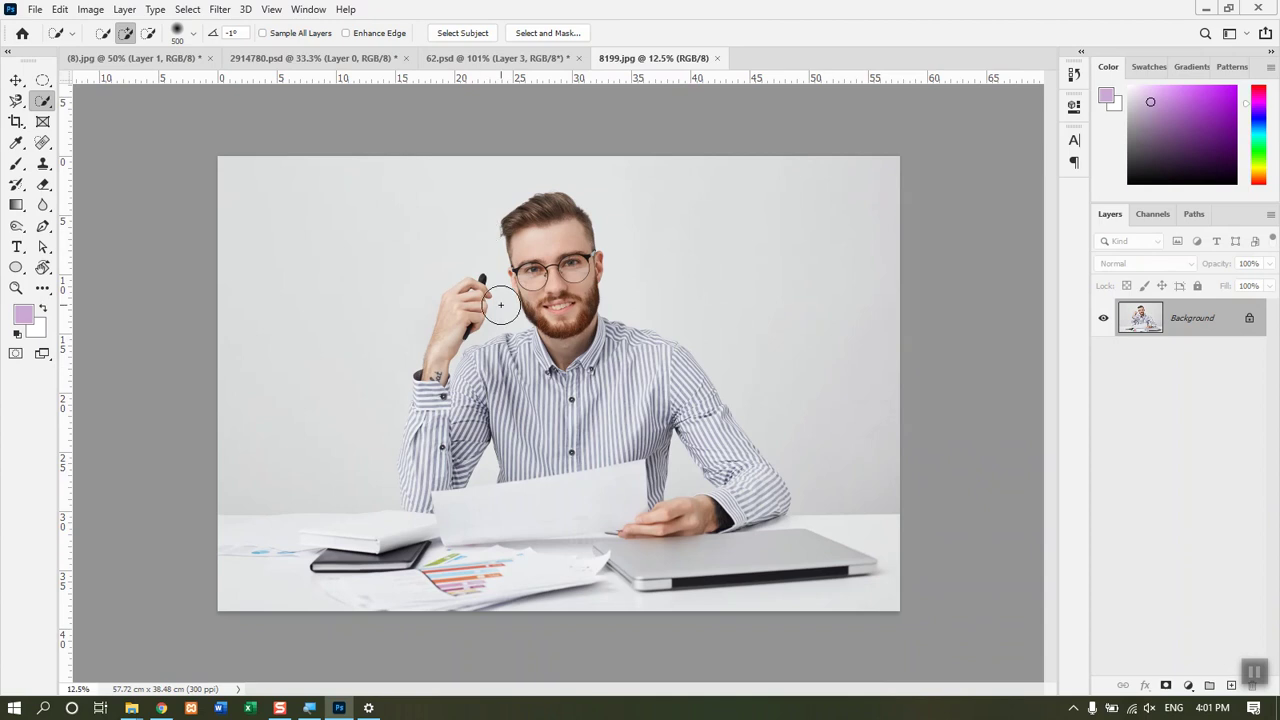
{"action": "key", "text": "v"}
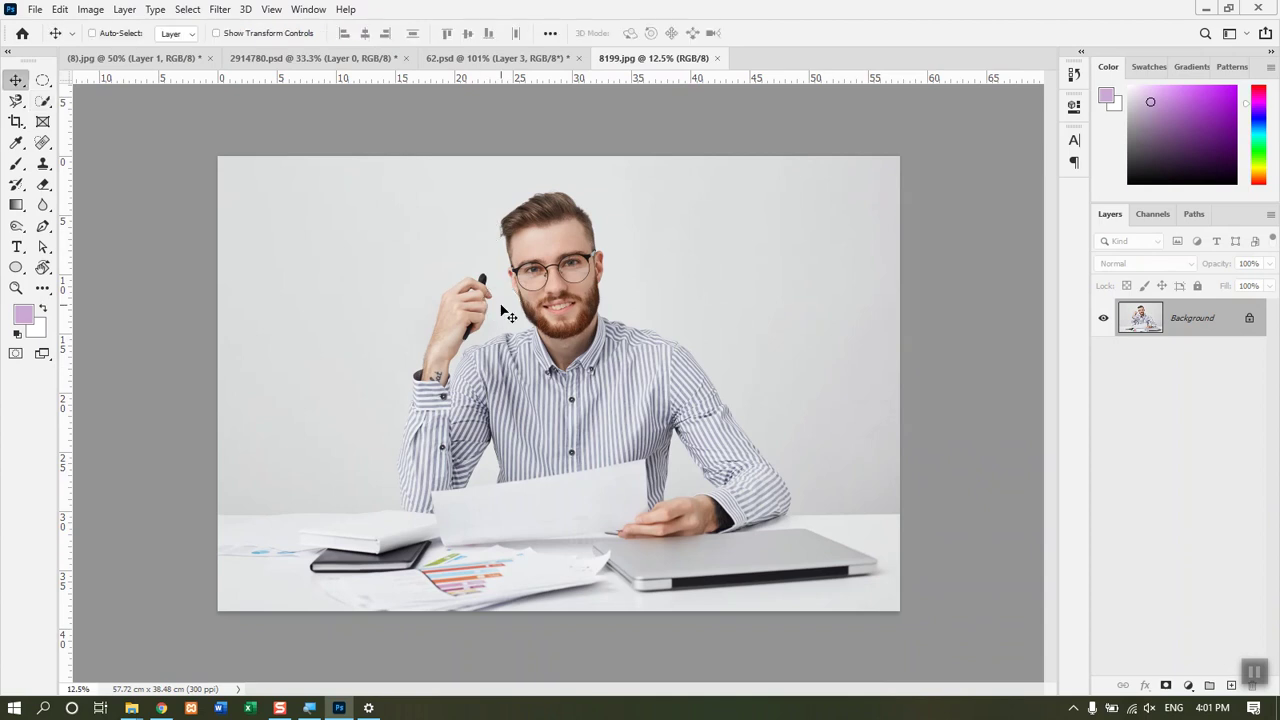
Step: Set the Quick Selection Tool's brush size to 85 px
{"action": "left_click", "coordinate": [43, 101]}
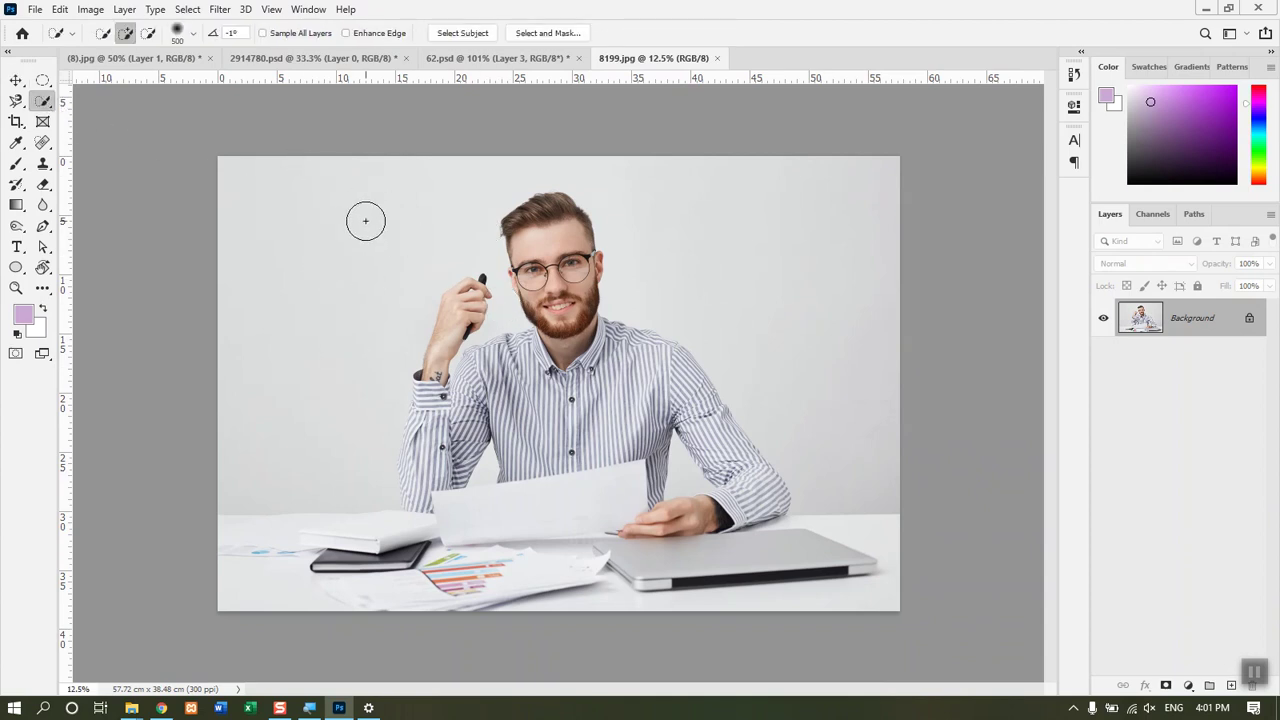
{"action": "right_click", "coordinate": [317, 195]}
{"action": "key", "text": "Escape"}
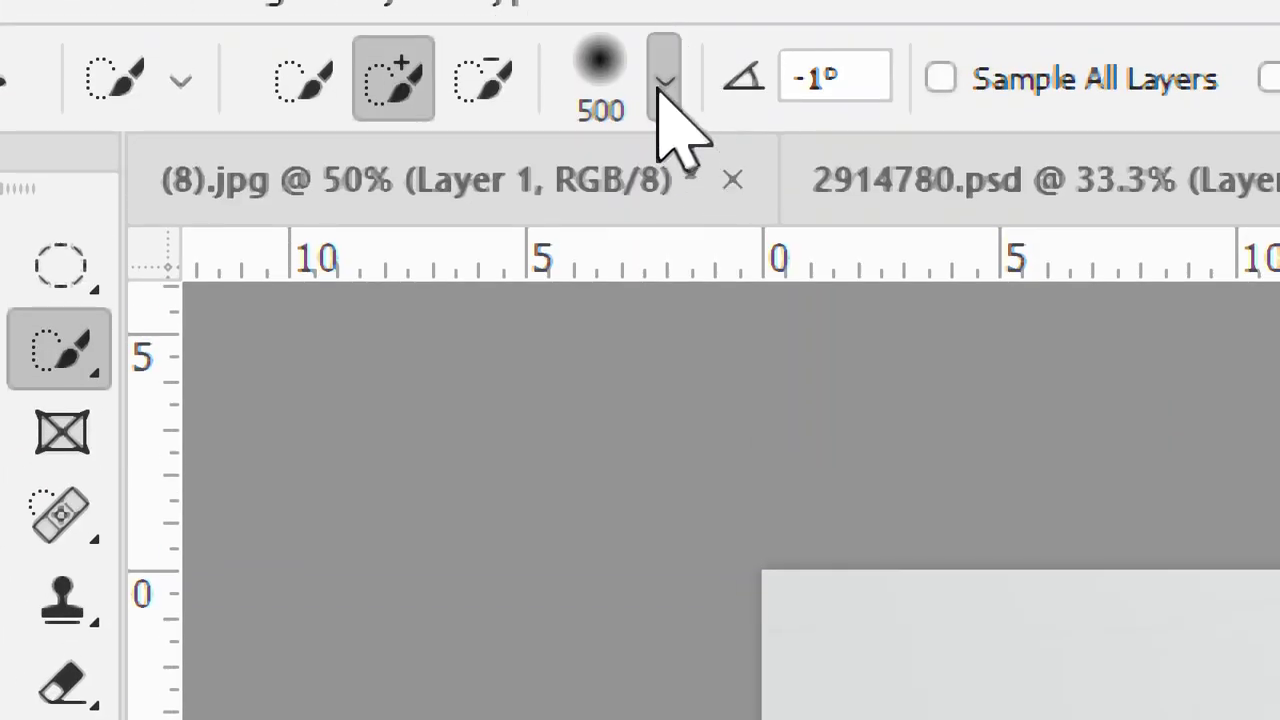
{"action": "left_click", "coordinate": [664, 84]}
{"action": "left_click_drag", "start_coordinate": [735, 270], "coordinate": [567, 268]}
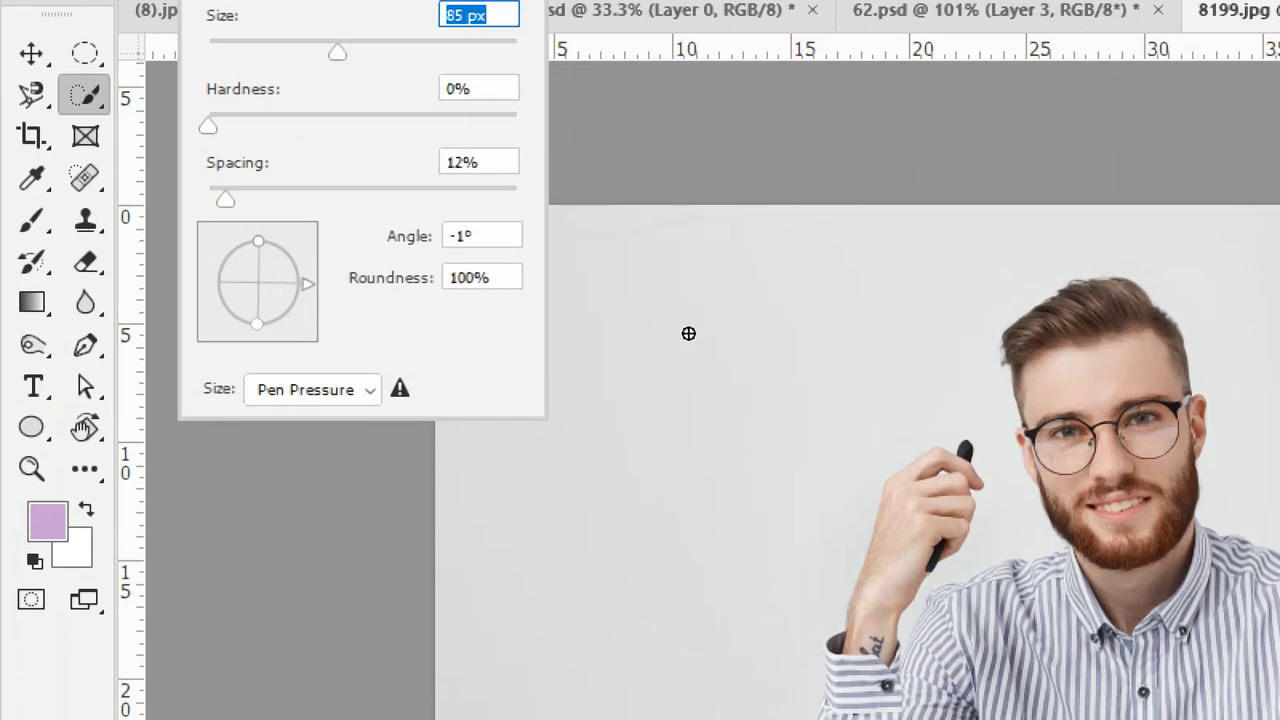
Step: Try the smaller Quick Selection brush on the background beside the man, and clear the selection
{"action": "left_click", "coordinate": [688, 333]}
{"action": "mouse_move", "coordinate": [748, 314]}
{"action": "left_mouse_down"}
{"action": "mouse_move", "coordinate": [597, 468]}
{"action": "mouse_move", "coordinate": [765, 356]}
{"action": "left_mouse_up"}
{"action": "key", "text": "ctrl+d"}
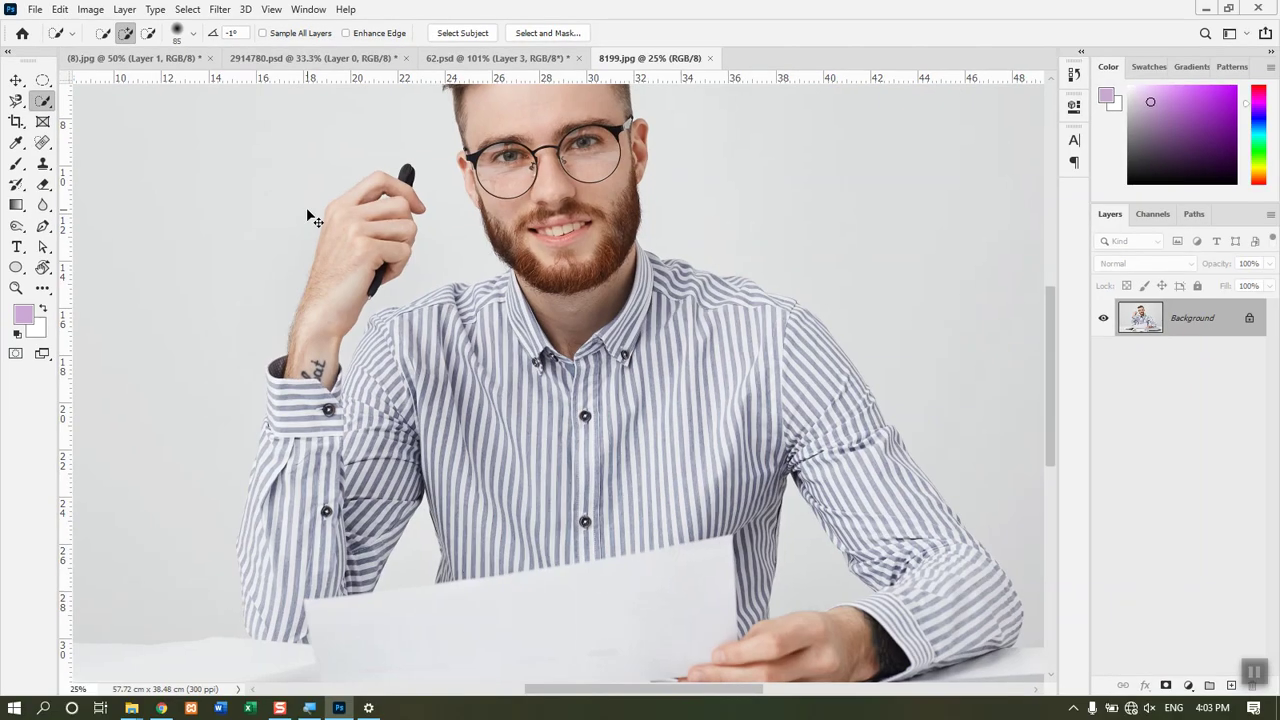
Step: Try selecting the man's raised forearm with the Quick Selection brush twice at 200% zoom, deselecting after each attempt
{"action": "key", "text": "ctrl+plus"}
{"action": "key", "text": "ctrl+plus"}
{"action": "key", "text": "ctrl+plus"}
{"action": "key", "text": "ctrl+plus"}
{"action": "key", "text": "ctrl+plus"}
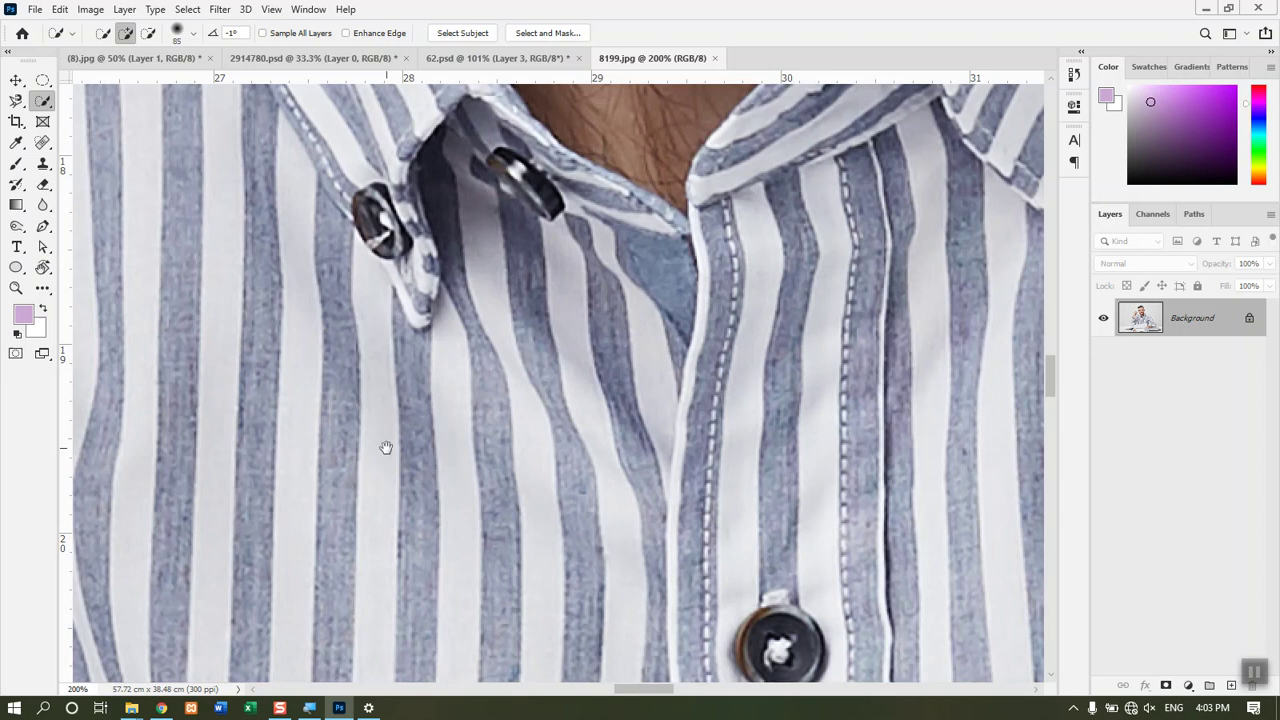
{"action": "left_click_drag", "start_coordinate": [400, 454], "coordinate": [918, 451]}
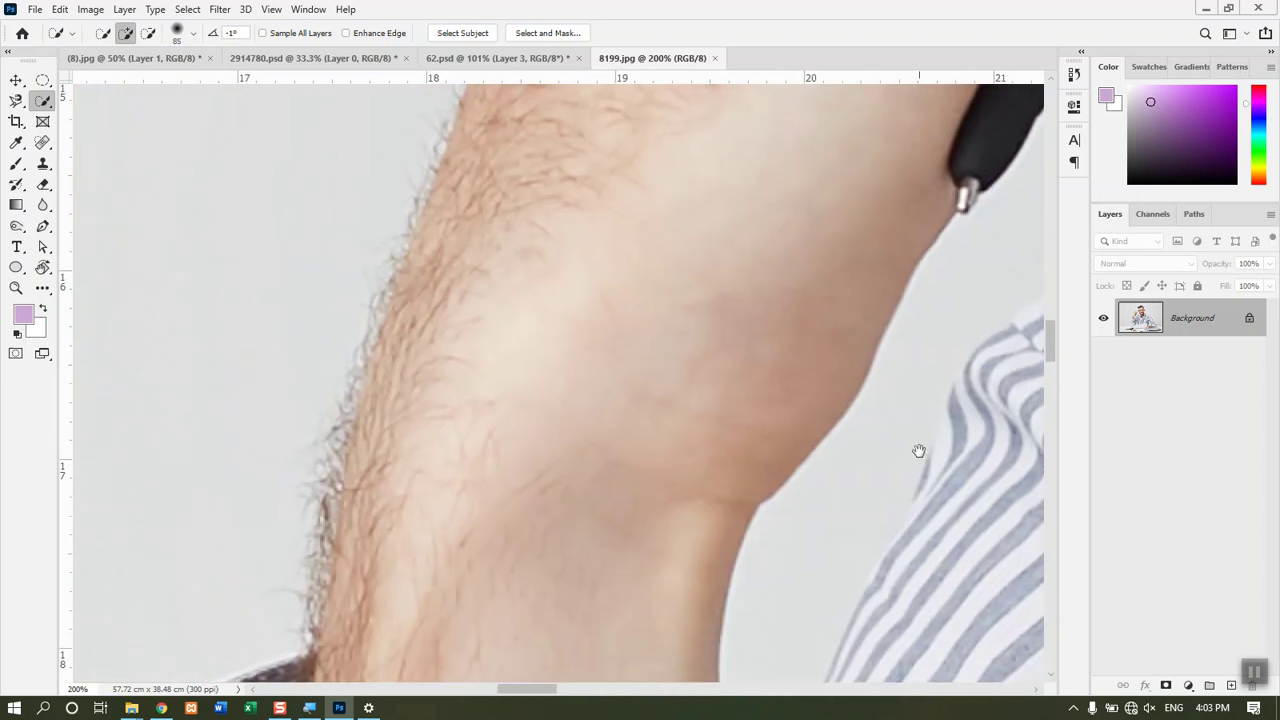
{"action": "left_click", "coordinate": [681, 315]}
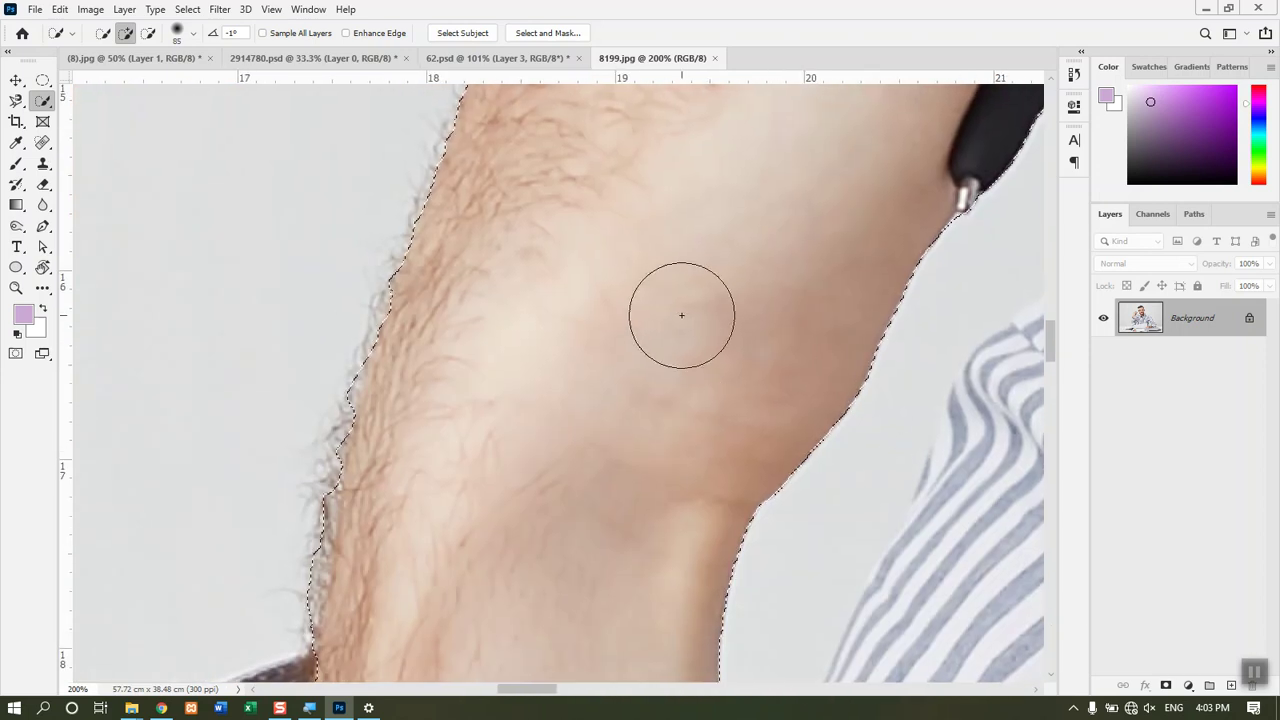
{"action": "key", "text": "ctrl+d"}
{"action": "left_click", "coordinate": [674, 309]}
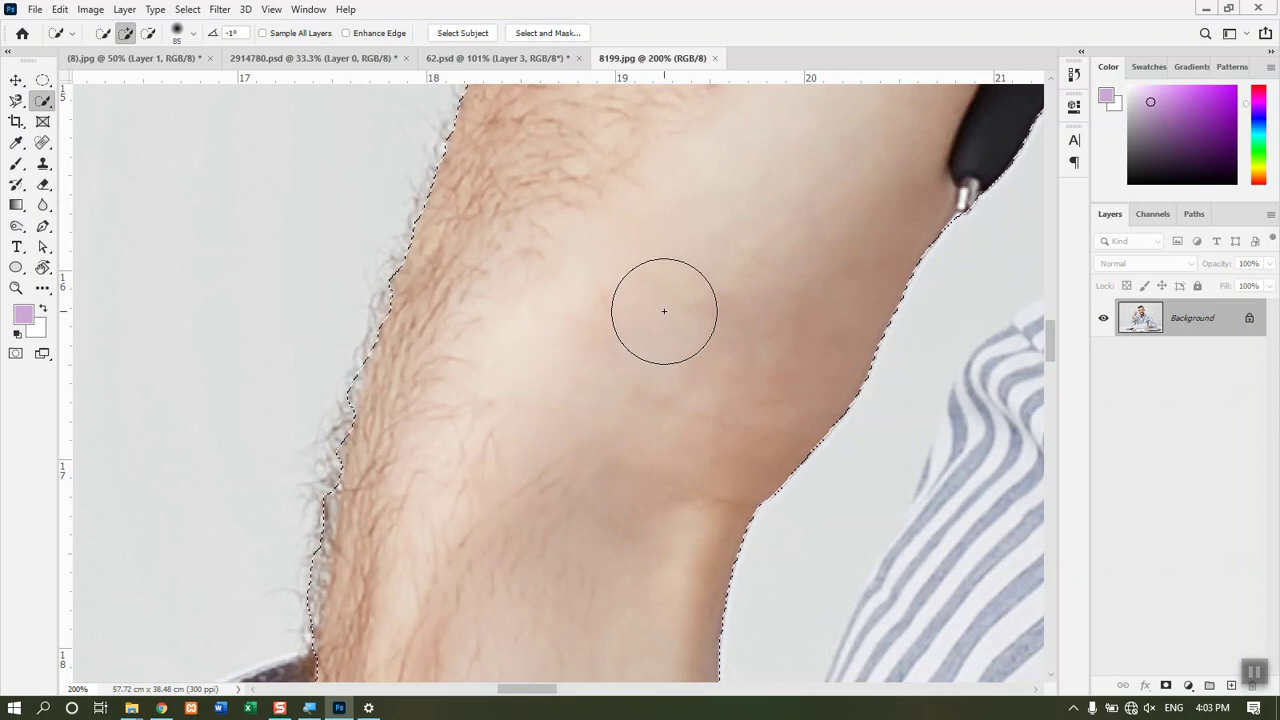
{"action": "key", "text": "ctrl+d"}
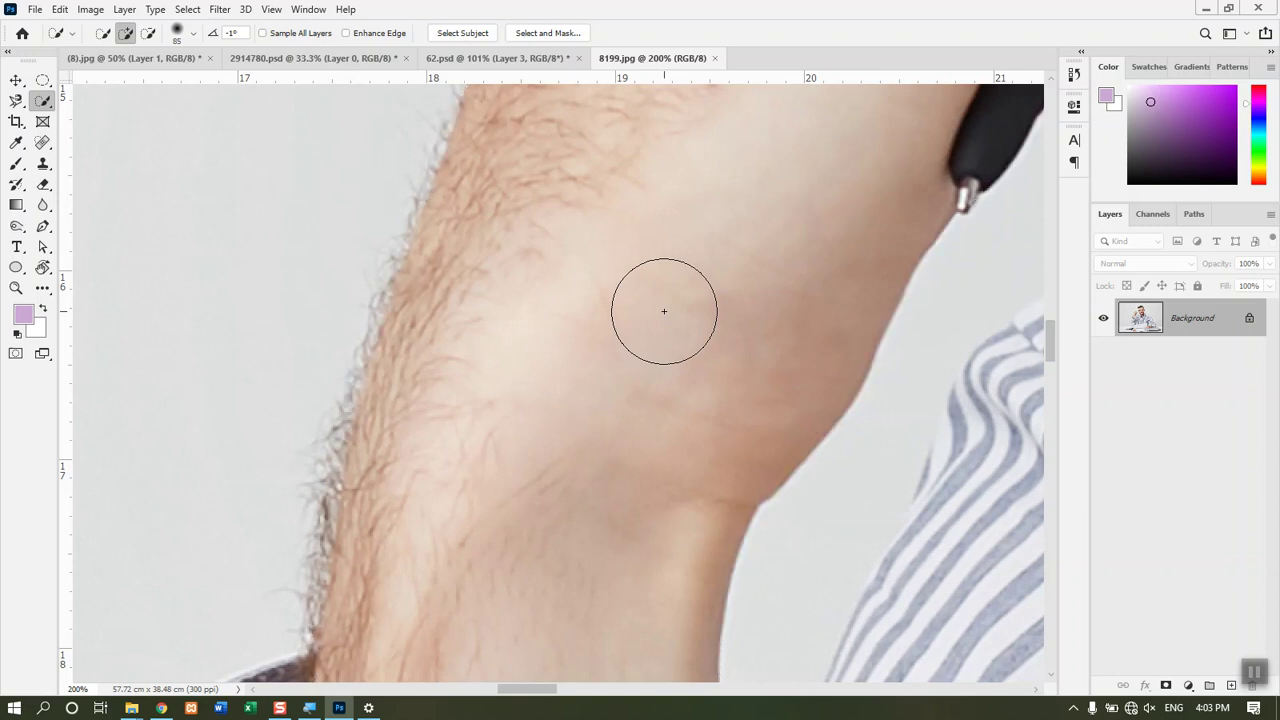
Step: Raise the Quick Selection brush's hardness to its maximum
{"action": "key", "text": "ctrl+minus"}
{"action": "key", "text": "ctrl+minus"}
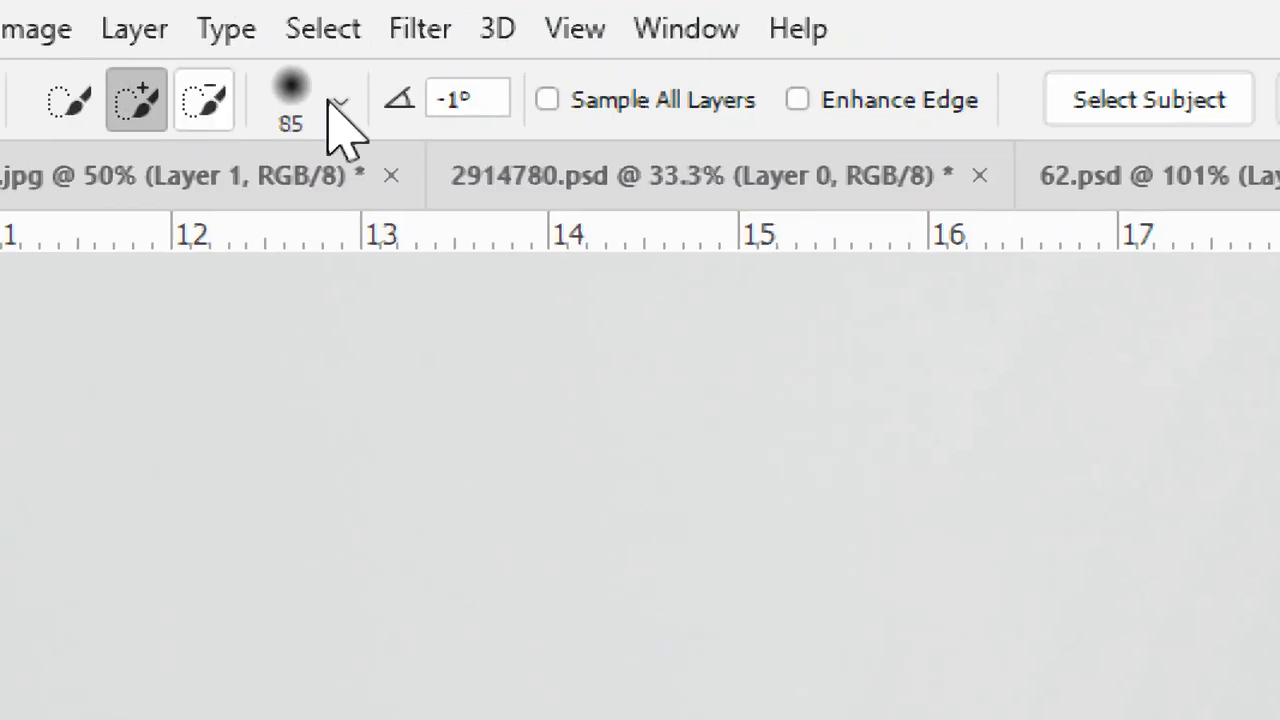
{"action": "left_click", "coordinate": [339, 104]}
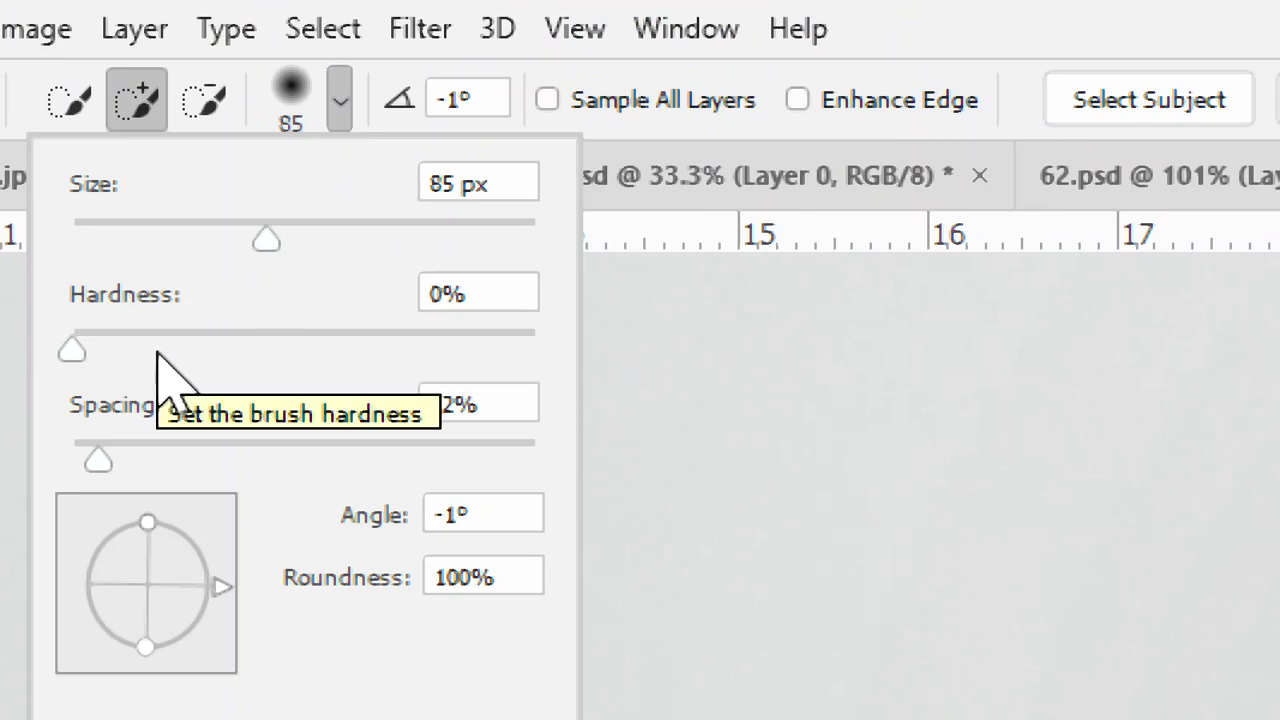
{"action": "left_click_drag", "start_coordinate": [158, 352], "coordinate": [548, 330]}
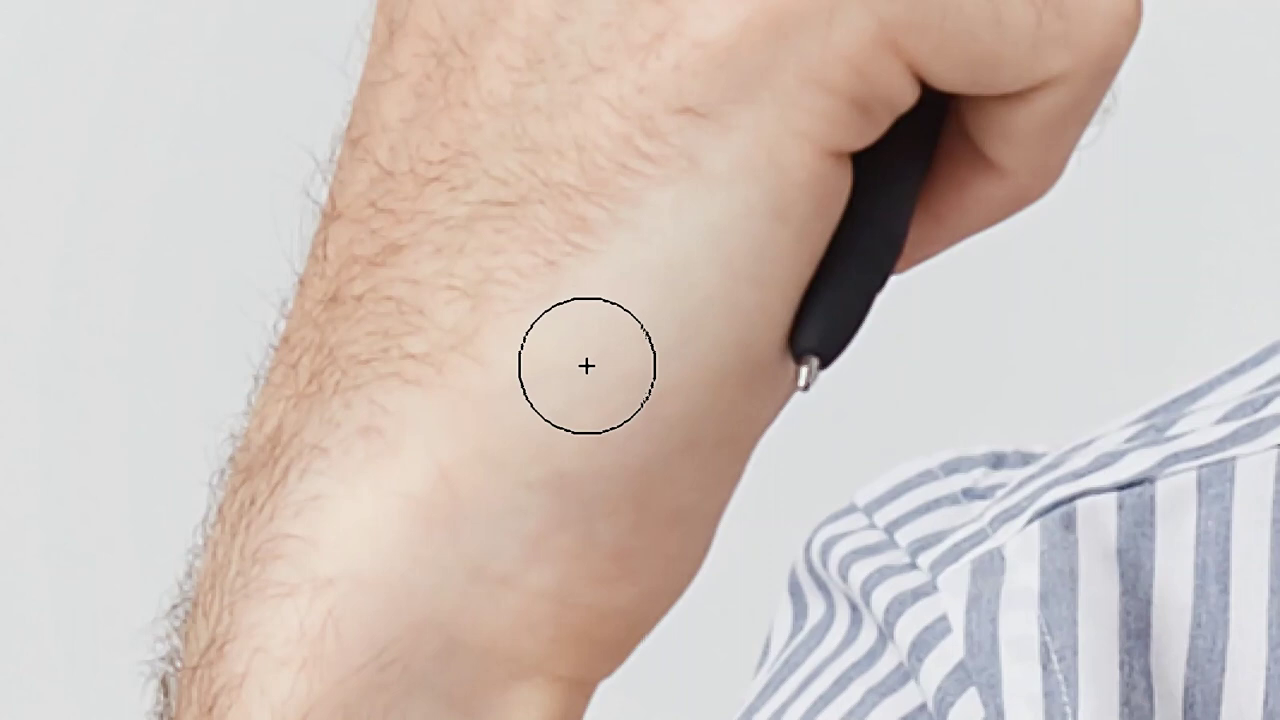
Step: Select the raised forearm down to the shirt cuff with the Quick Selection brush, and start adding the striped shirt
{"action": "left_click", "coordinate": [586, 366]}
{"action": "left_click_drag", "start_coordinate": [588, 368], "coordinate": [614, 289]}
{"action": "left_click_drag", "start_coordinate": [605, 406], "coordinate": [537, 474]}
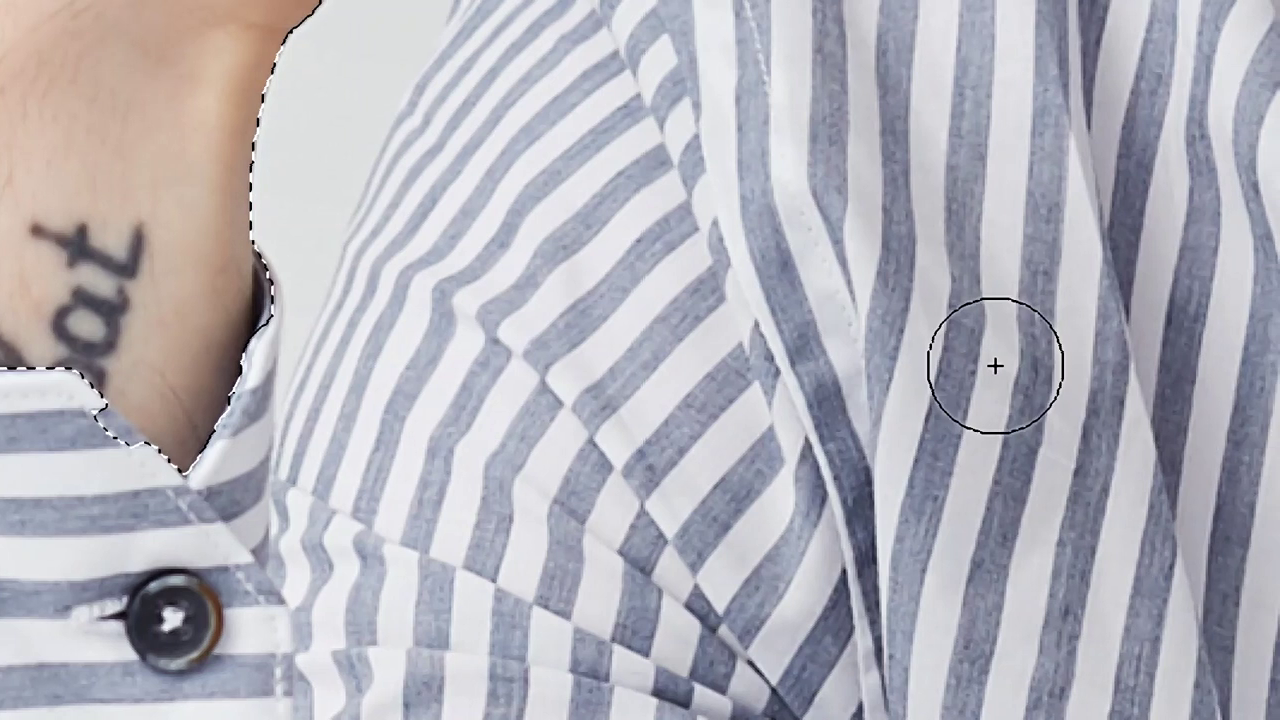
{"action": "left_click", "coordinate": [1038, 368]}
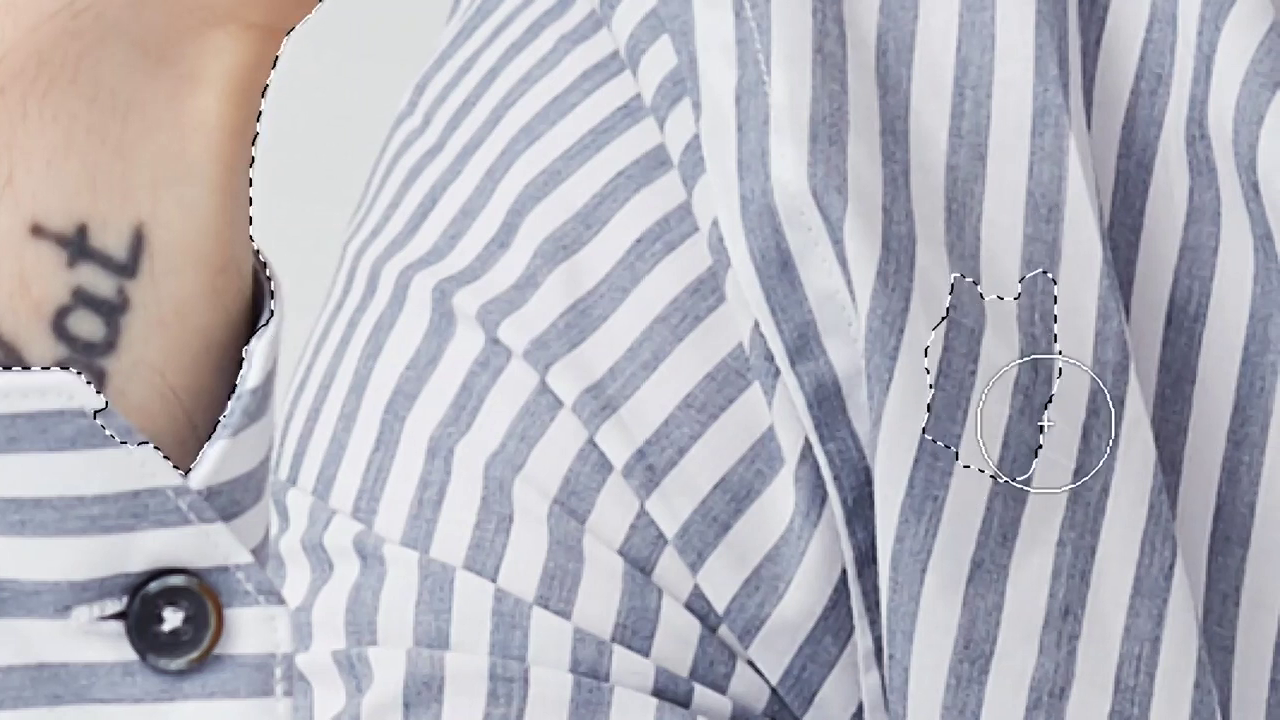